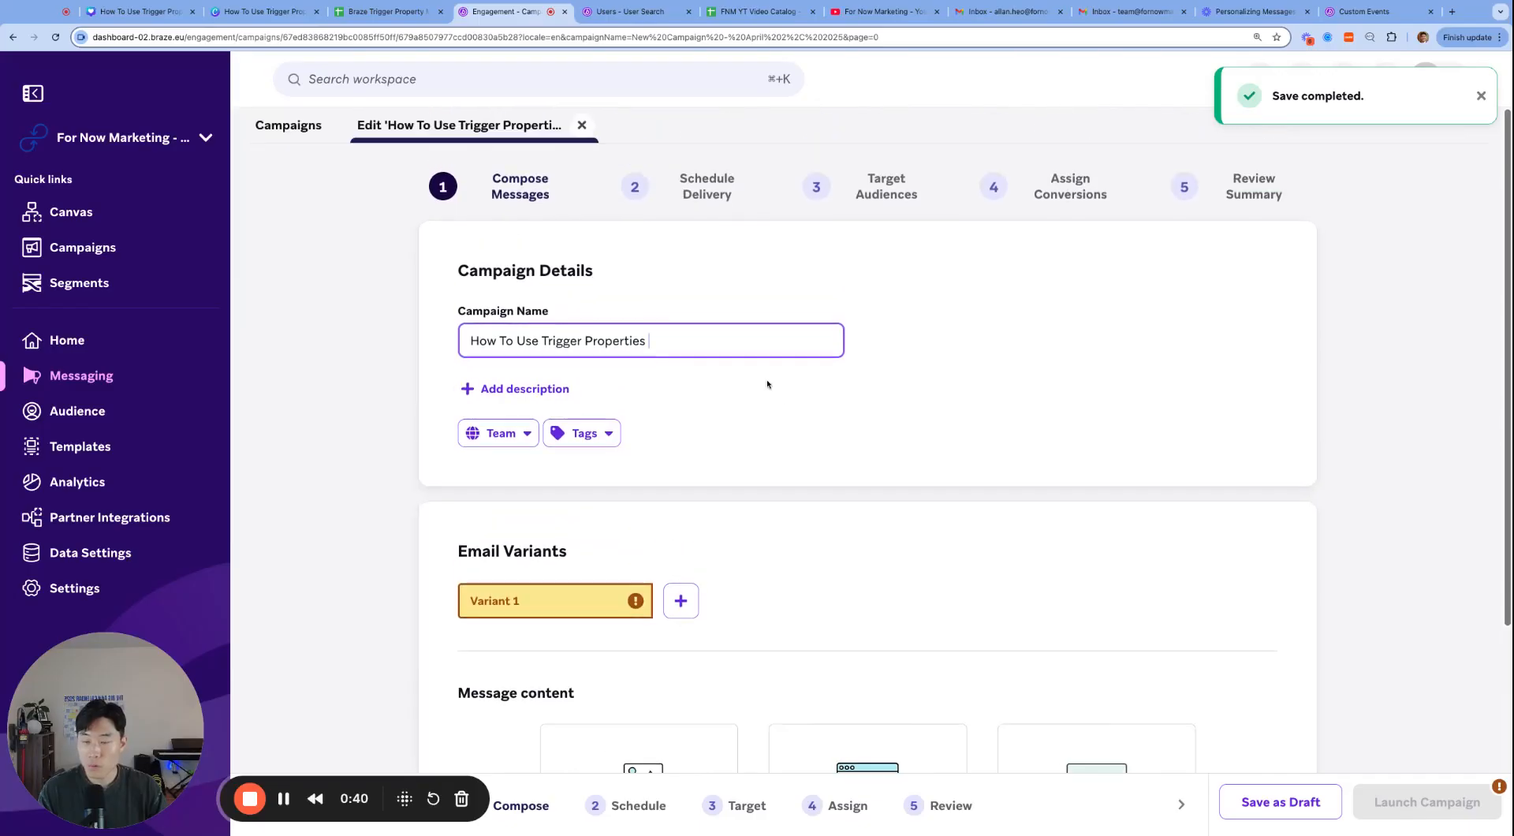
# - Start the email from scratch in the drag-and-drop editor and add a paragraph block to the empty content area
pyautogui.scroll(-3, 721, 491)
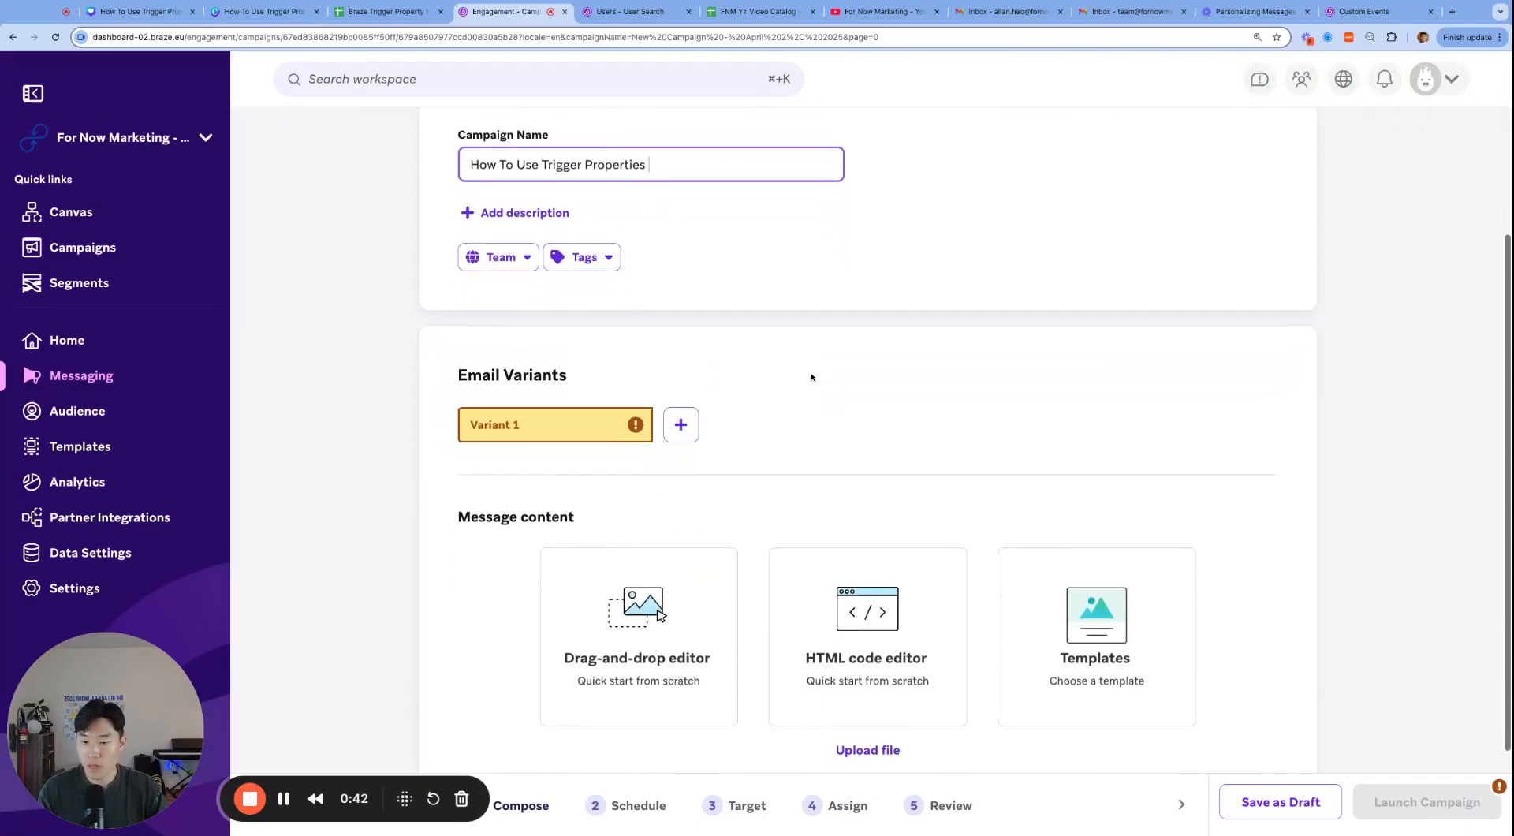
pyautogui.click(683, 606)
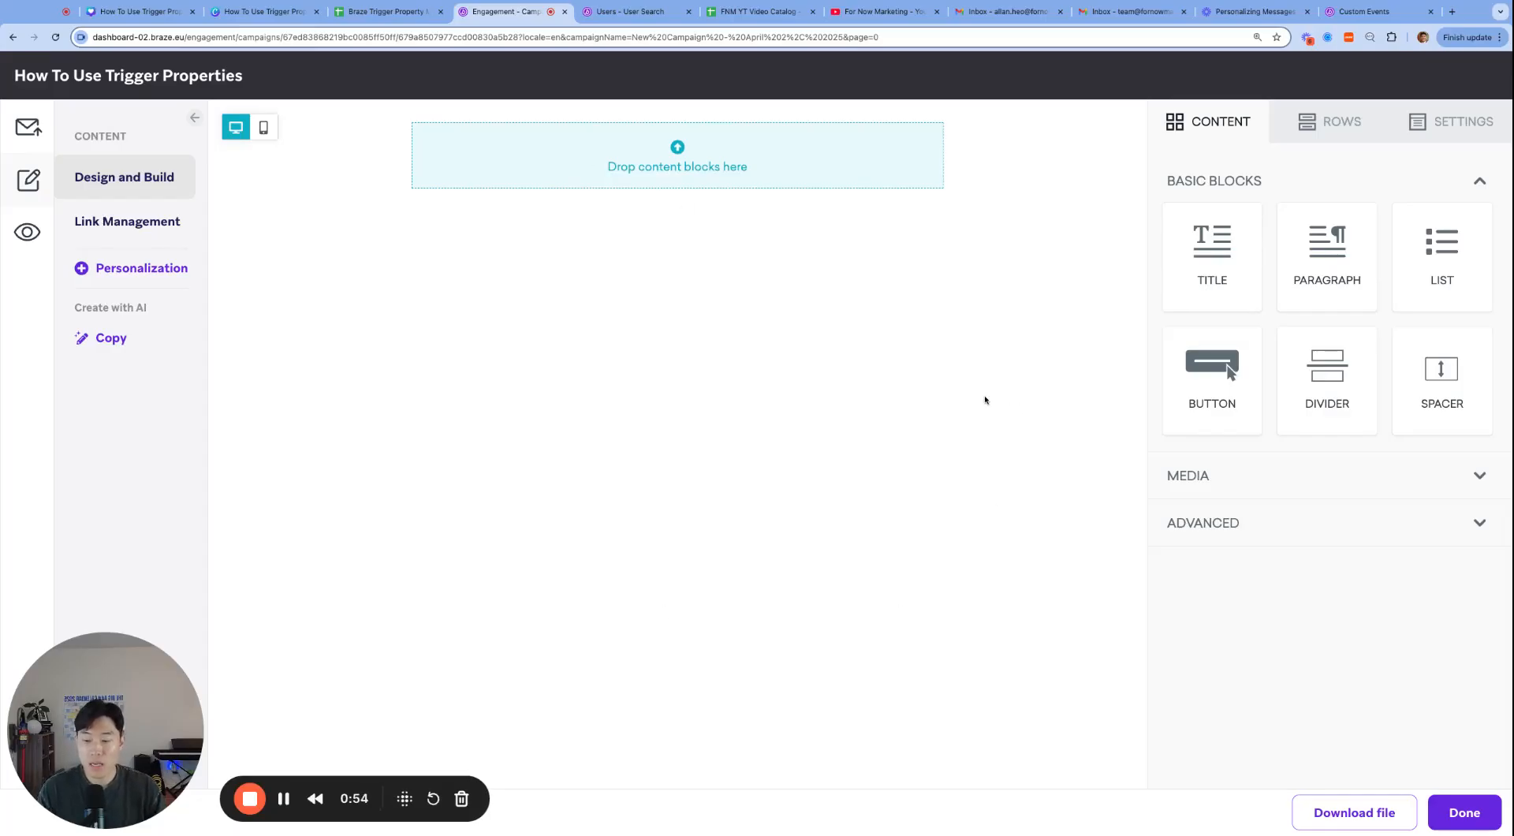
pyautogui.moveTo(1326, 231); pyautogui.dragTo(684, 173)
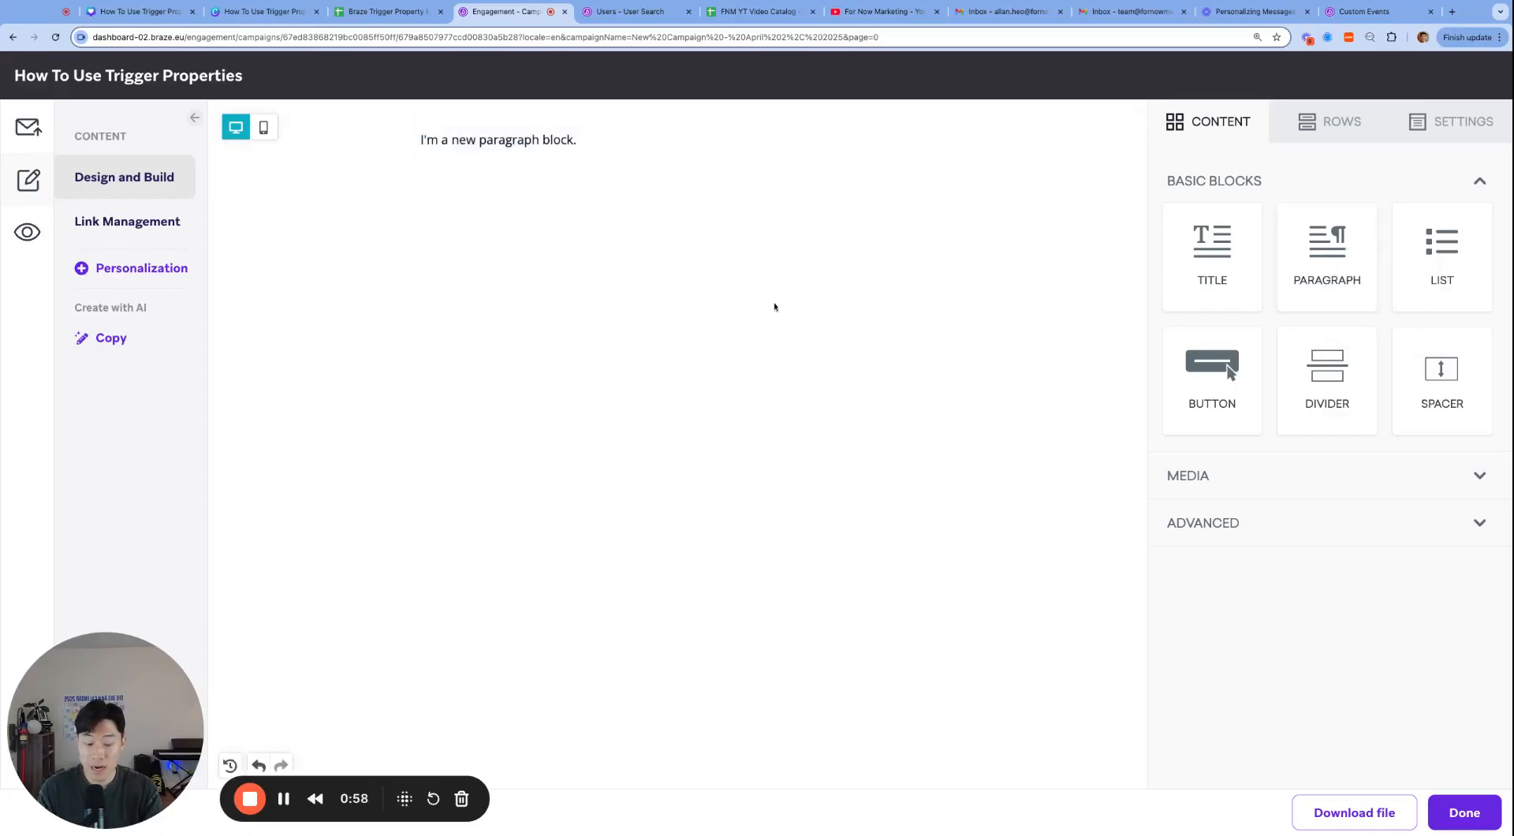
# - Open the workspace's Custom Events data settings in a new browser tab and look through the event list
pyautogui.hotkey('ctrl', 'Tab')
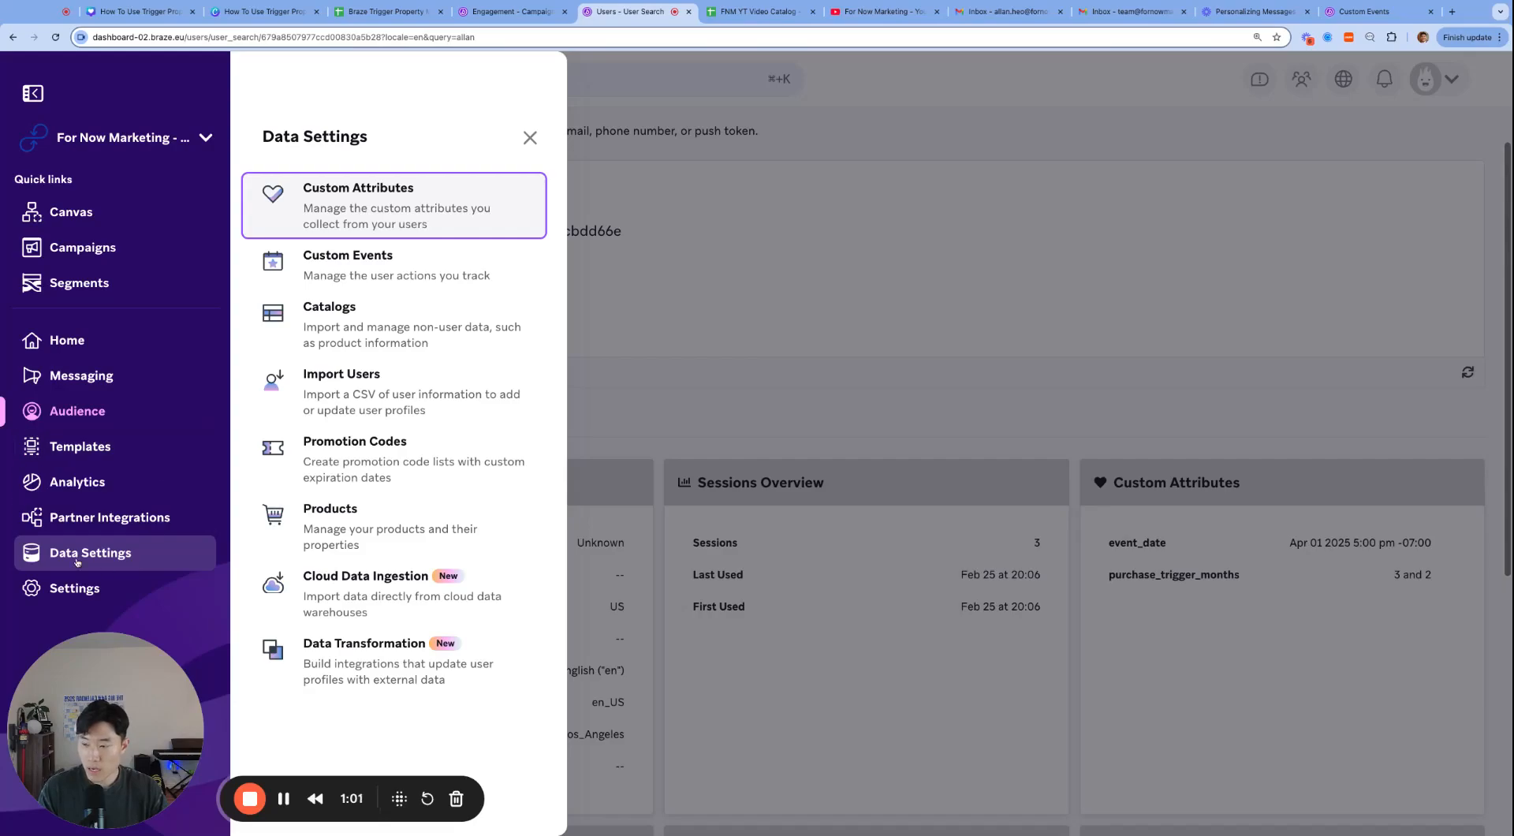
pyautogui.keyDown('super'); pyautogui.click(347, 264); pyautogui.keyUp('super')
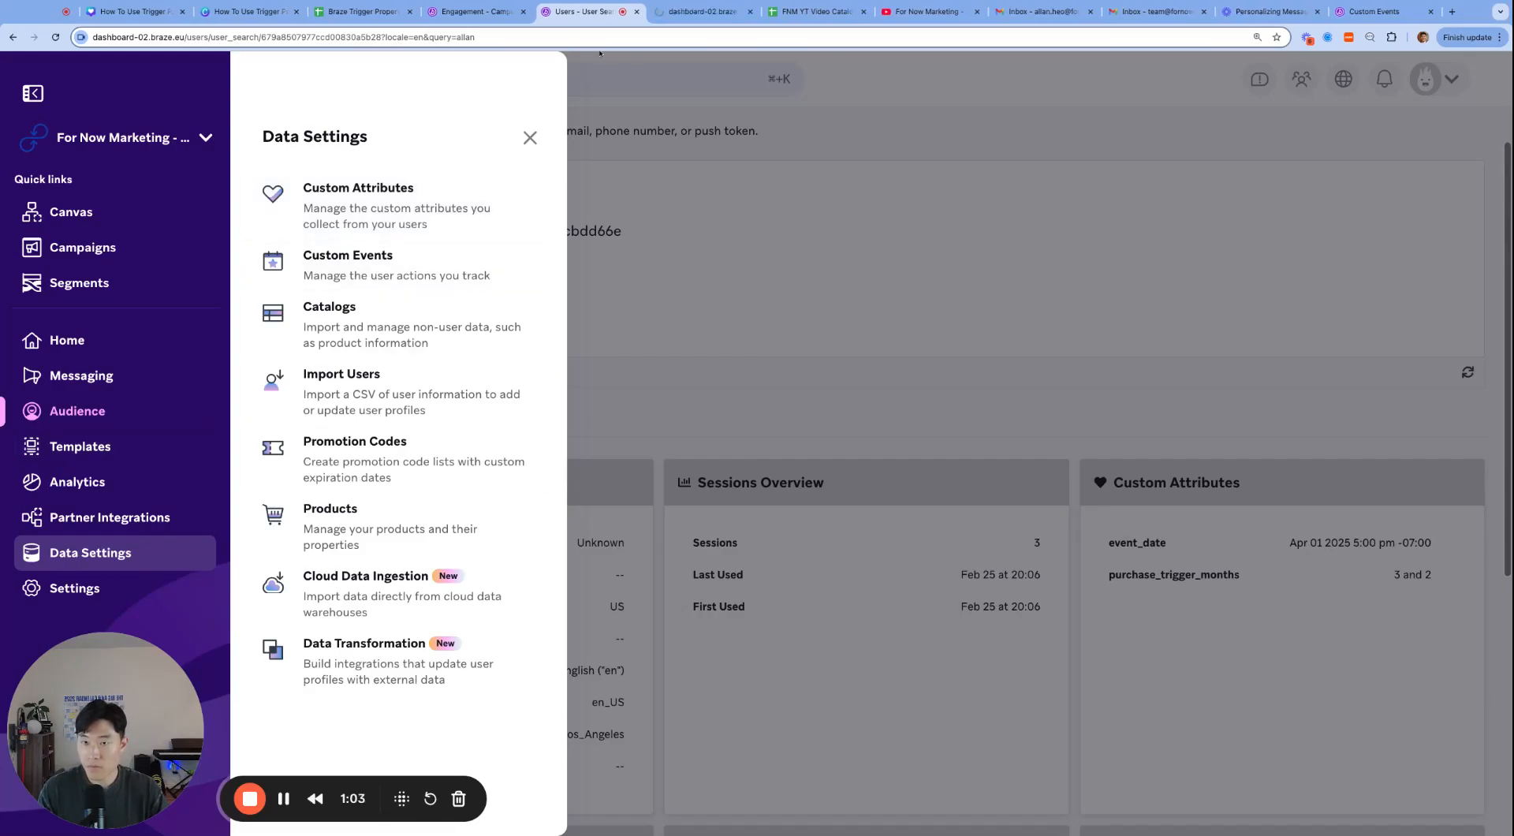
pyautogui.click(714, 10)
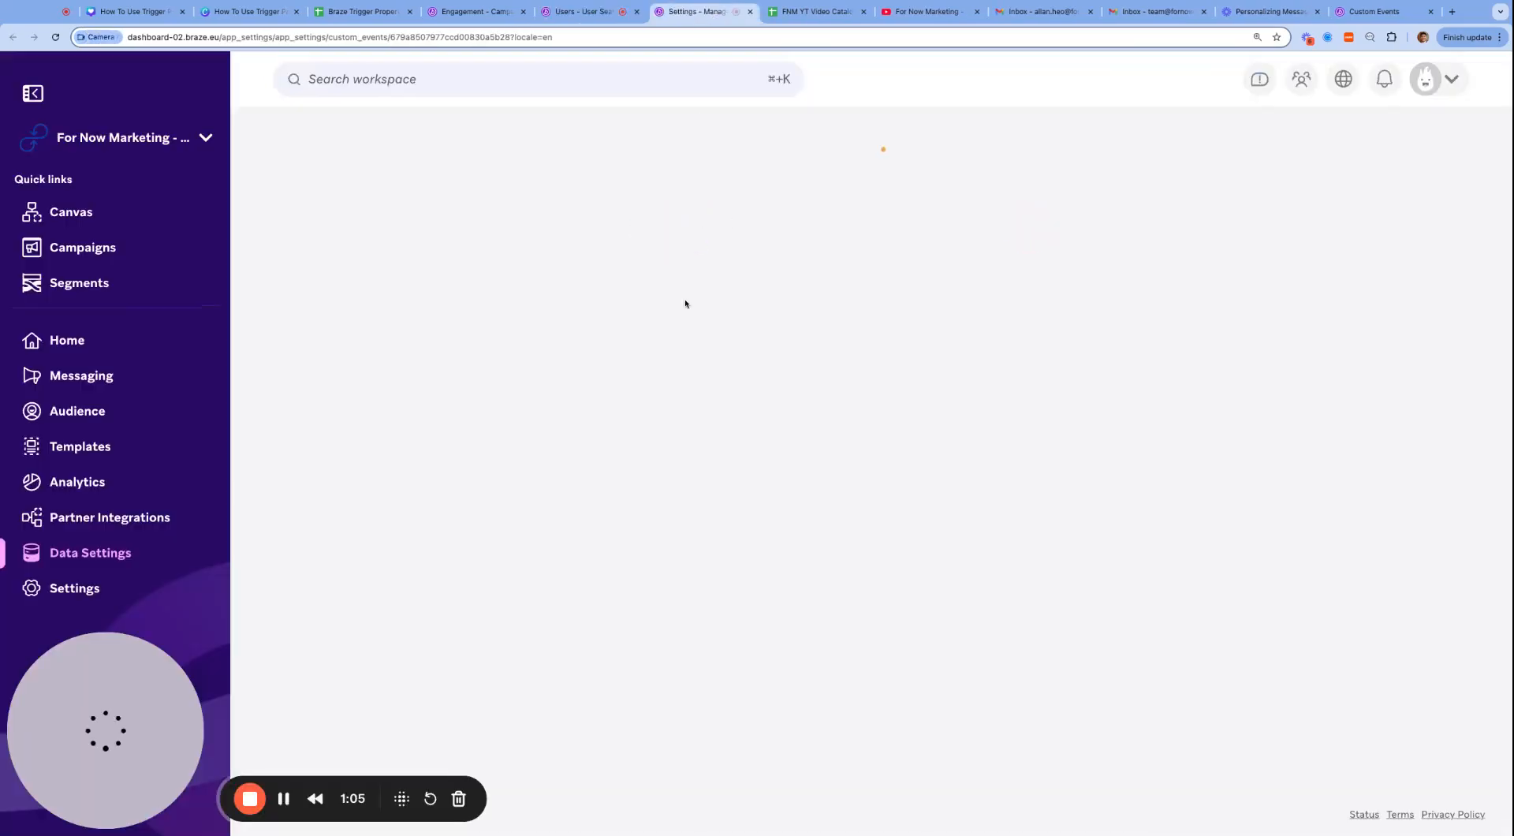
pyautogui.scroll(-3, 678, 552)
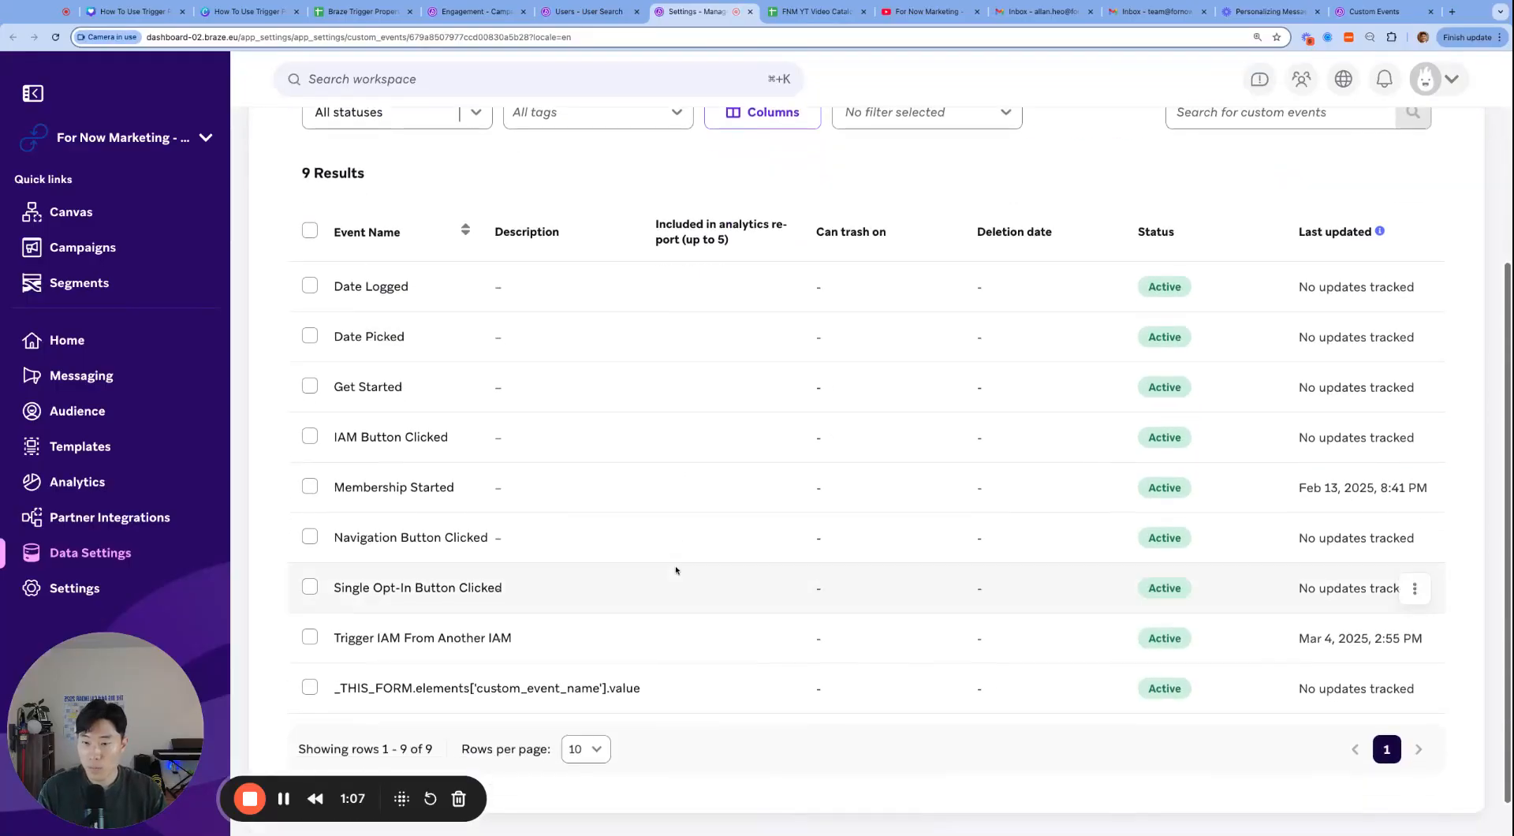
pyautogui.scroll(1, 382, 293)
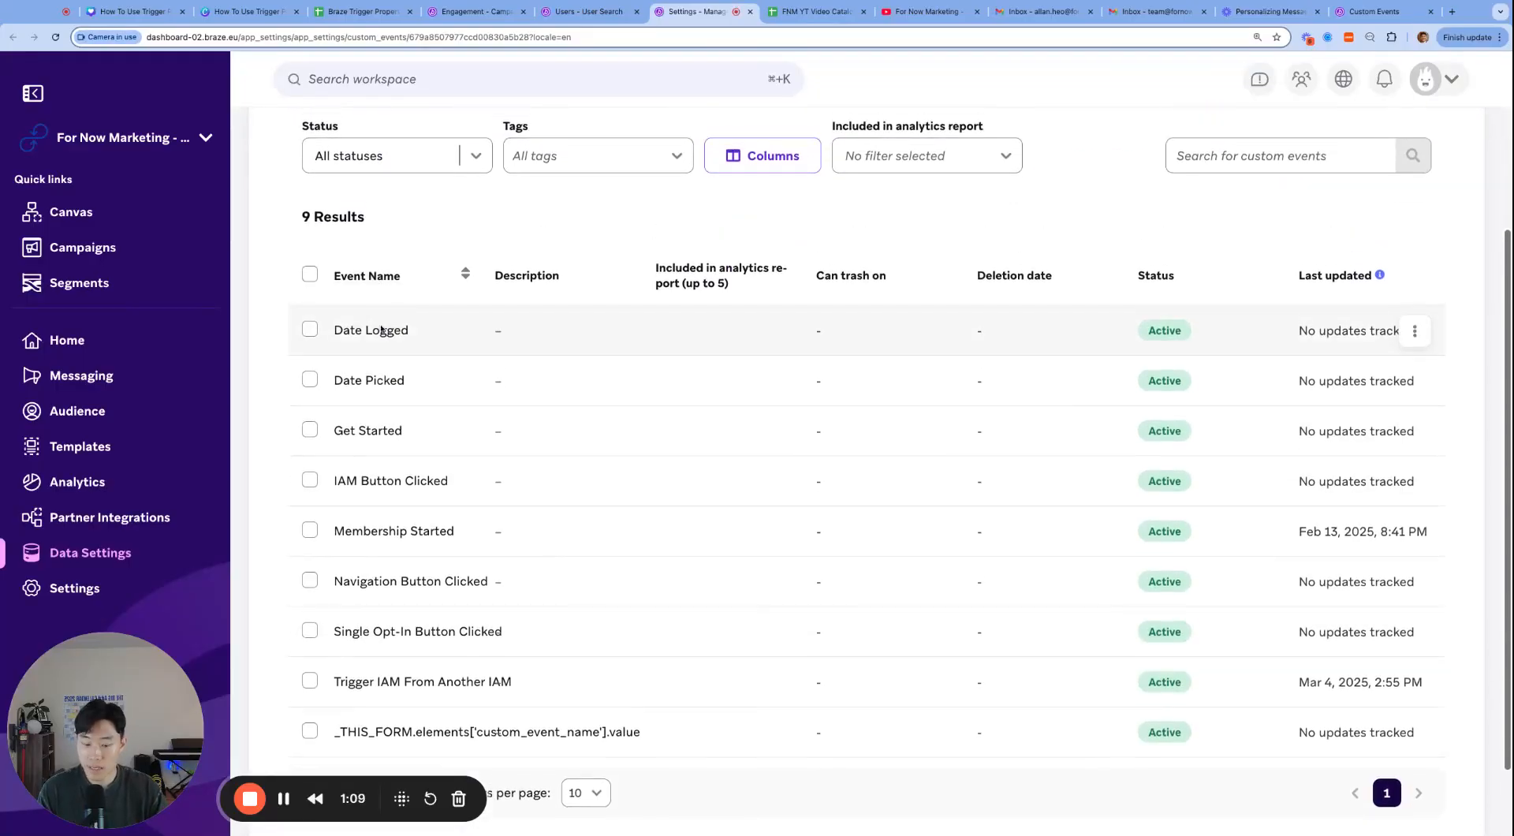
# - Examine the property name and type of the Date Logged custom event, and close its properties without saving
pyautogui.press('super+plus')
pyautogui.click(1396, 403)
pyautogui.click(1397, 403)
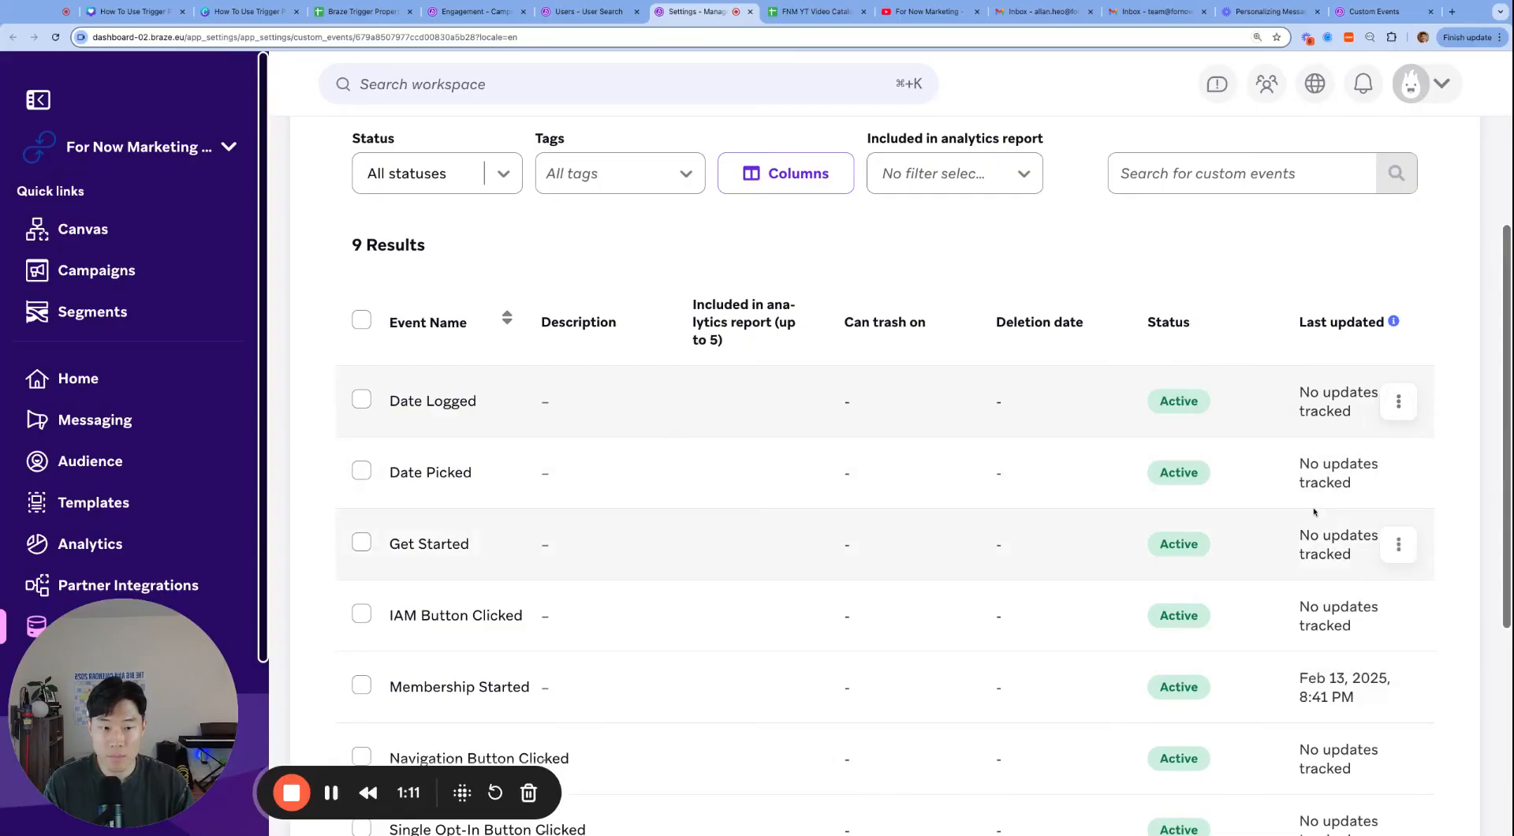
pyautogui.click(1398, 402)
pyautogui.click(1358, 508)
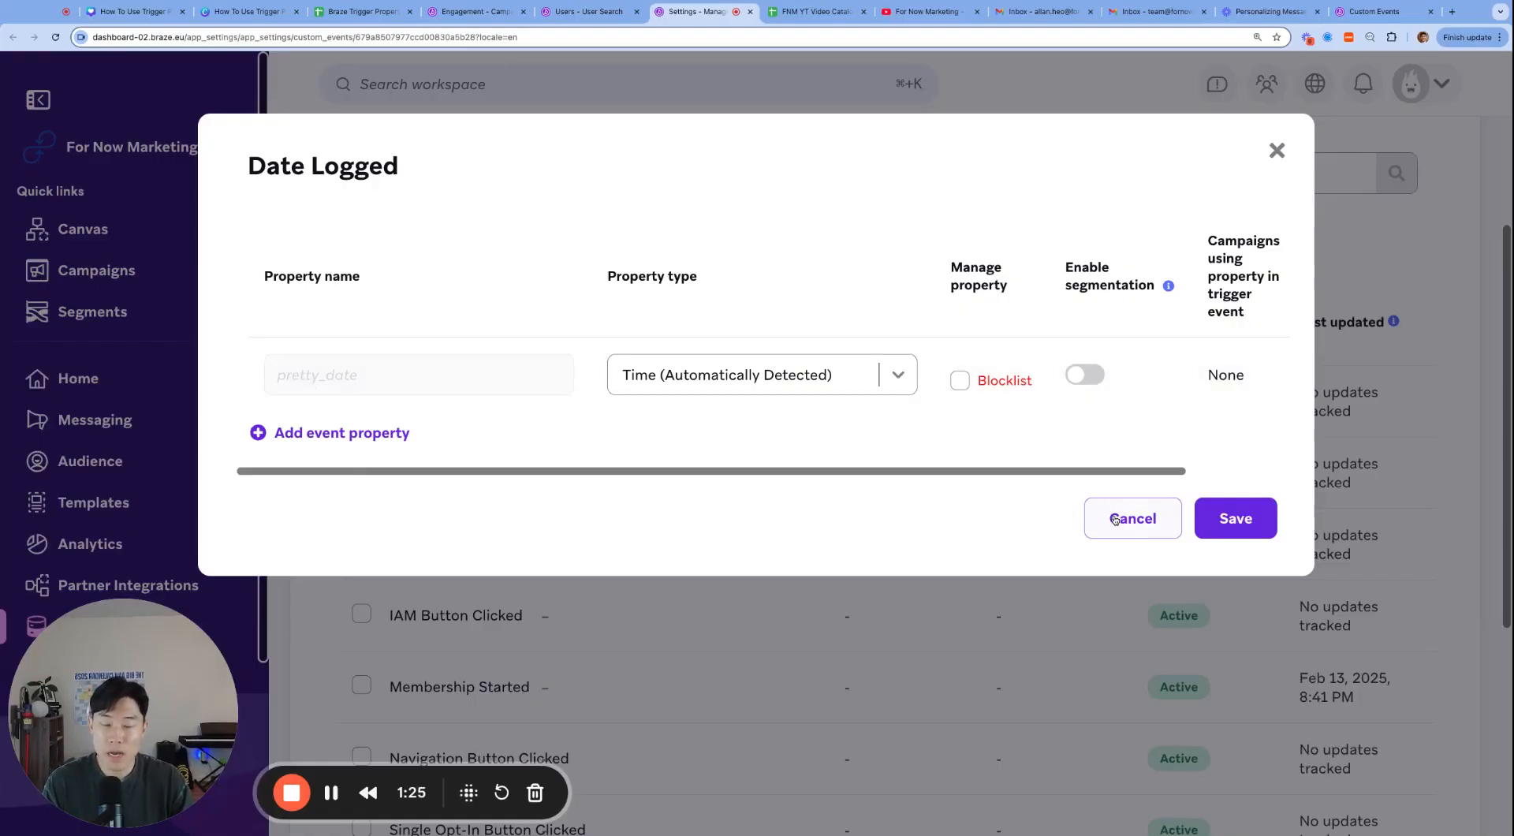
pyautogui.click(1114, 519)
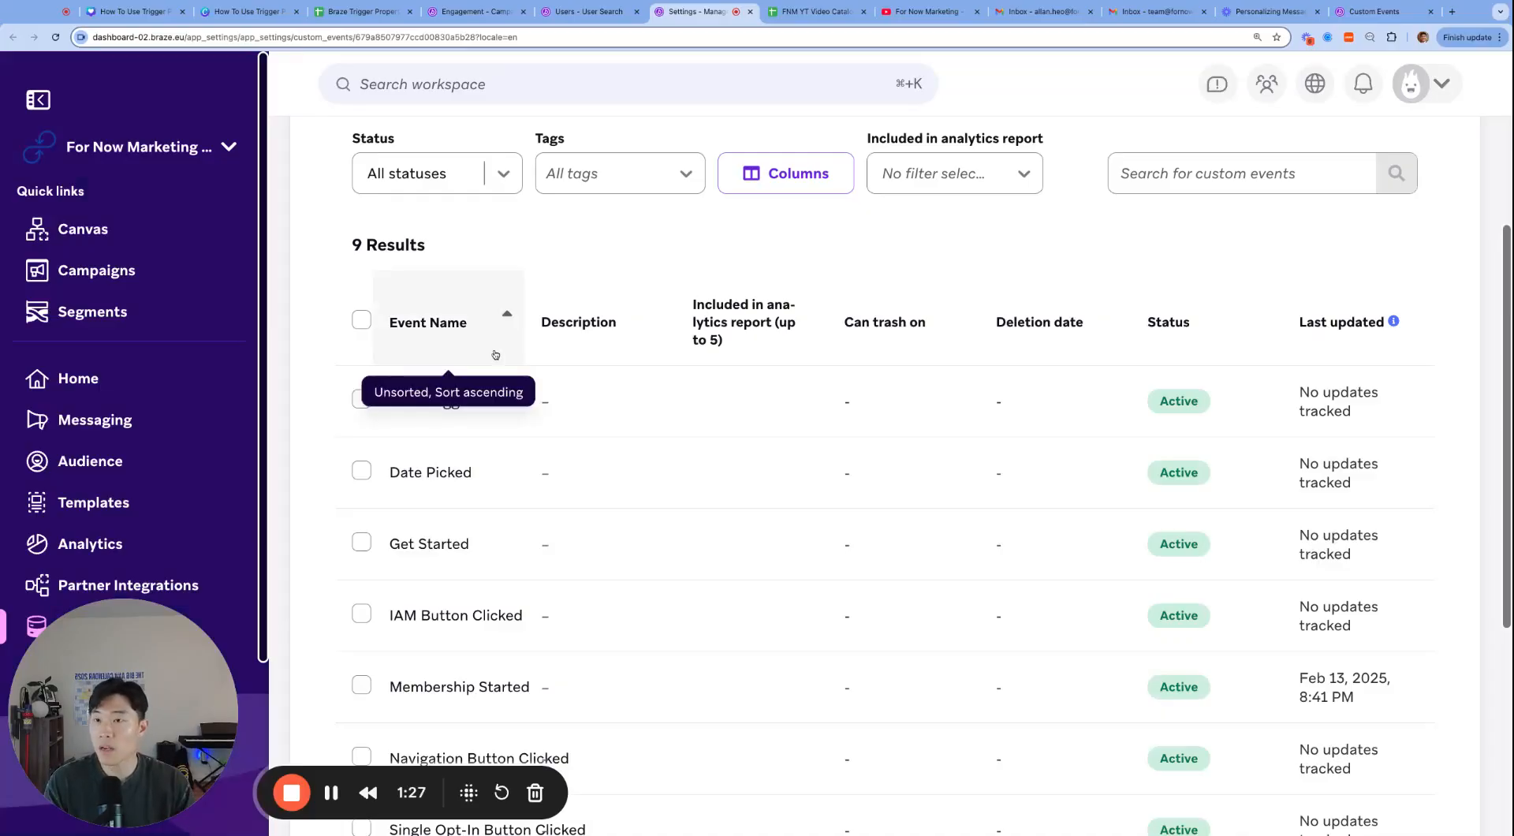
pyautogui.click(592, 12)
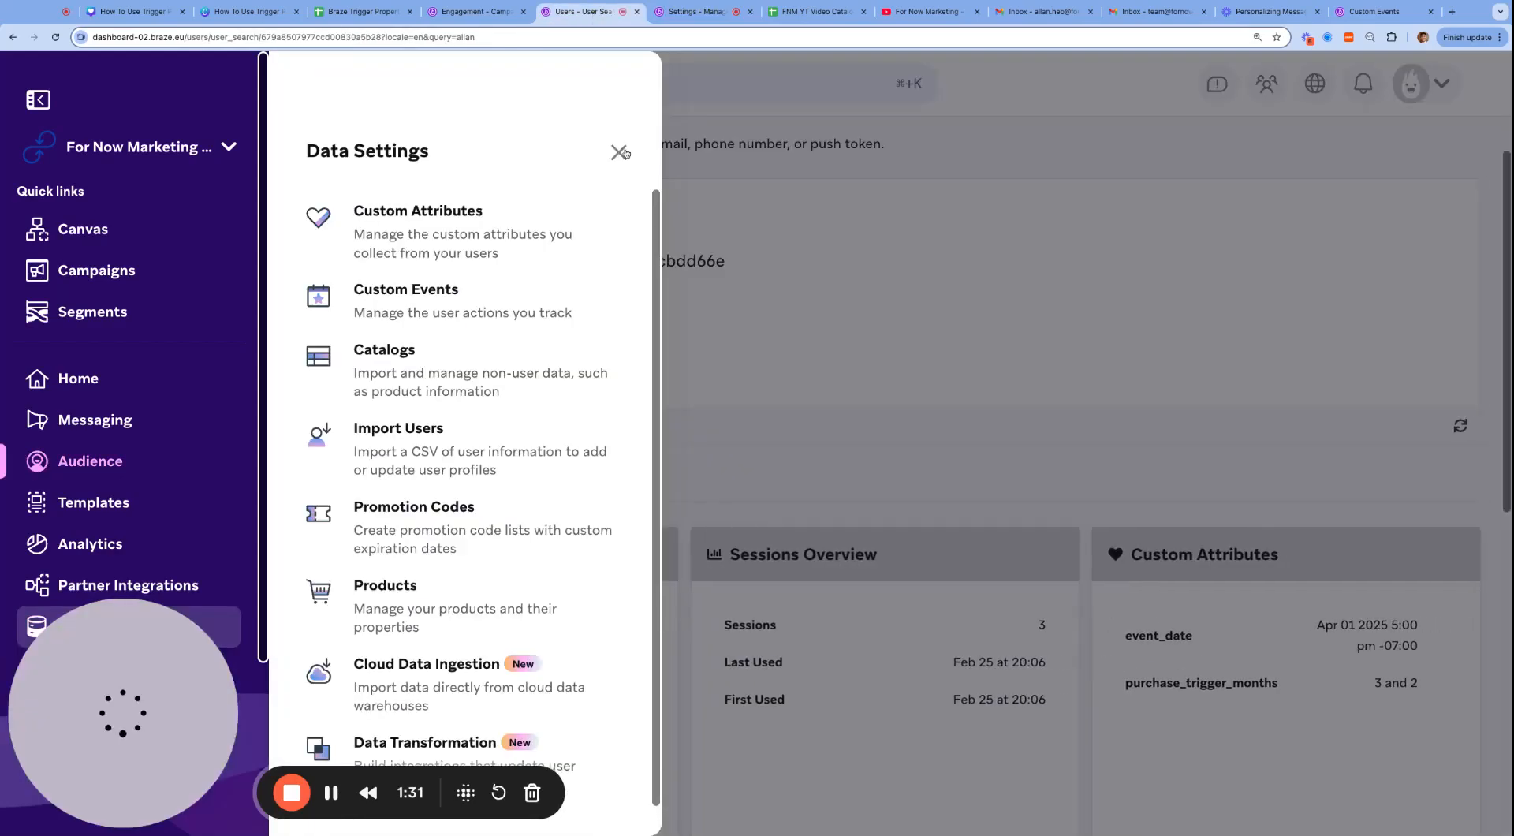
pyautogui.click(907, 322)
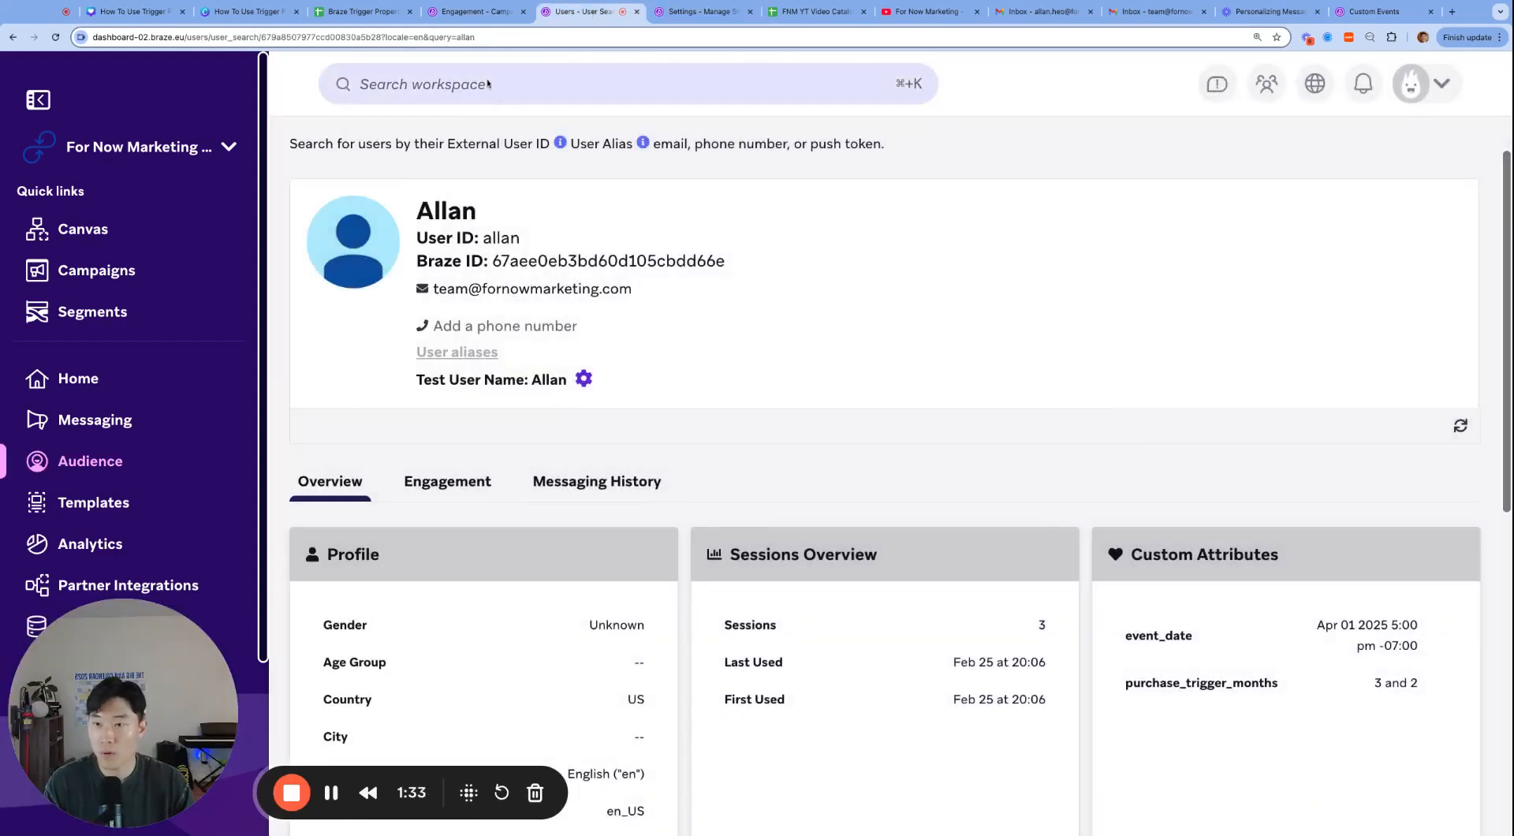
pyautogui.click(462, 12)
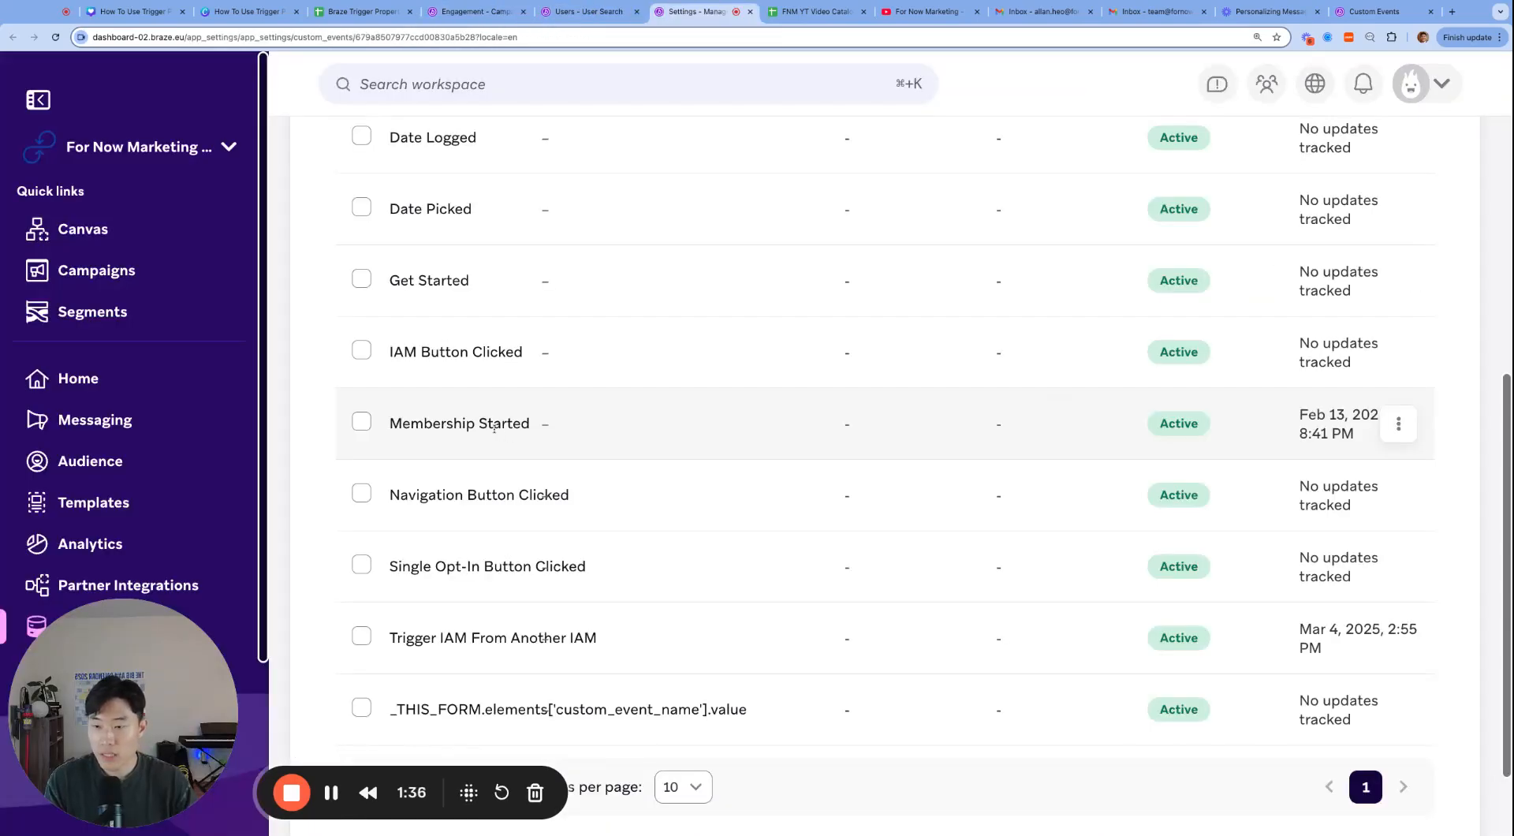
# - Examine the event properties of the Membership Started custom event, and close them without saving
pyautogui.tripleClick(451, 426)
pyautogui.click(1398, 423)
pyautogui.click(1399, 424)
pyautogui.press('super+equal')
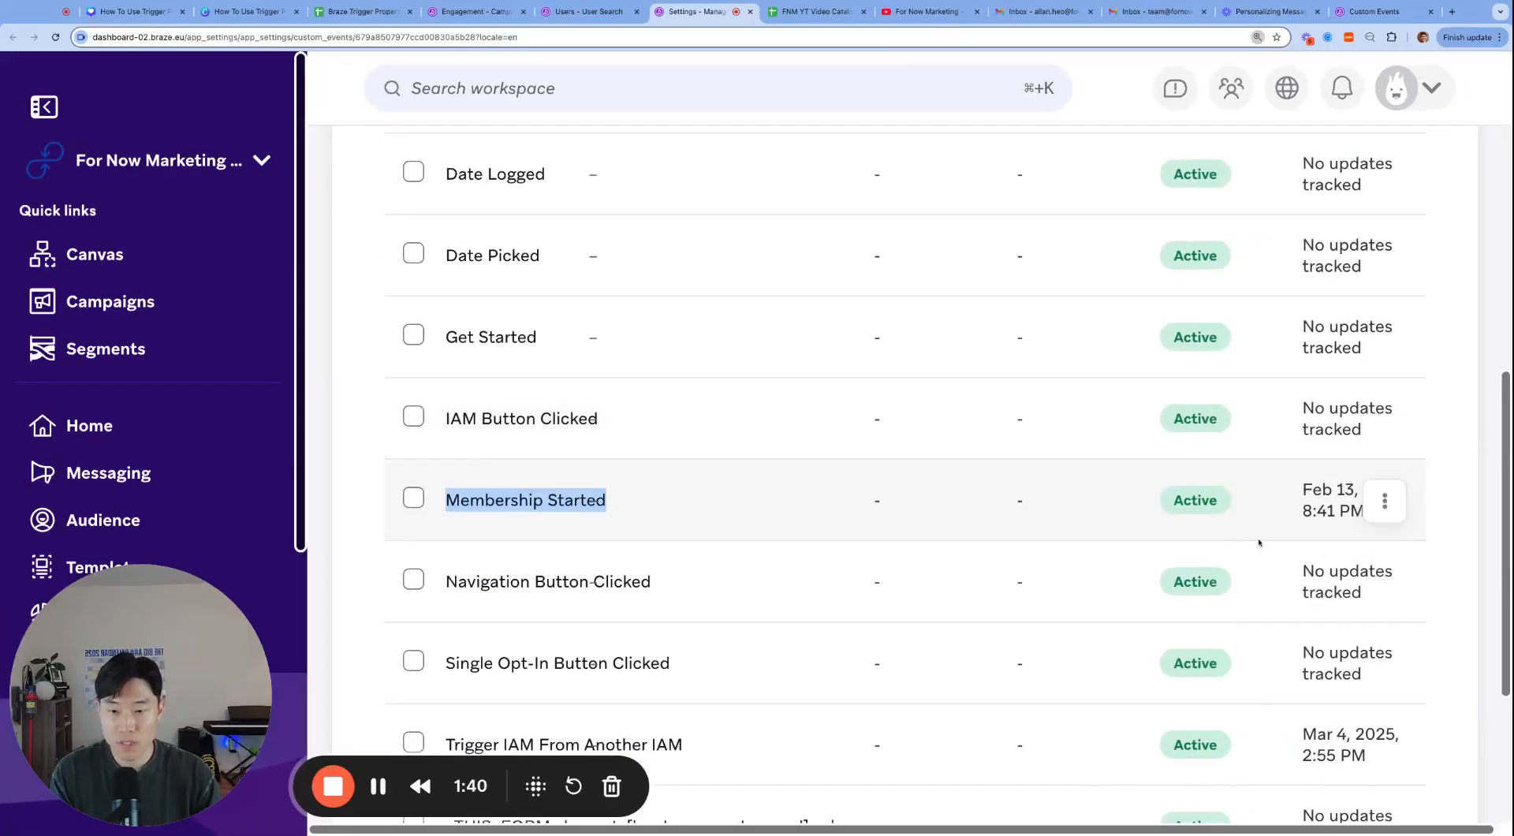
pyautogui.scroll(-2, 1396, 441)
pyautogui.click(1401, 411)
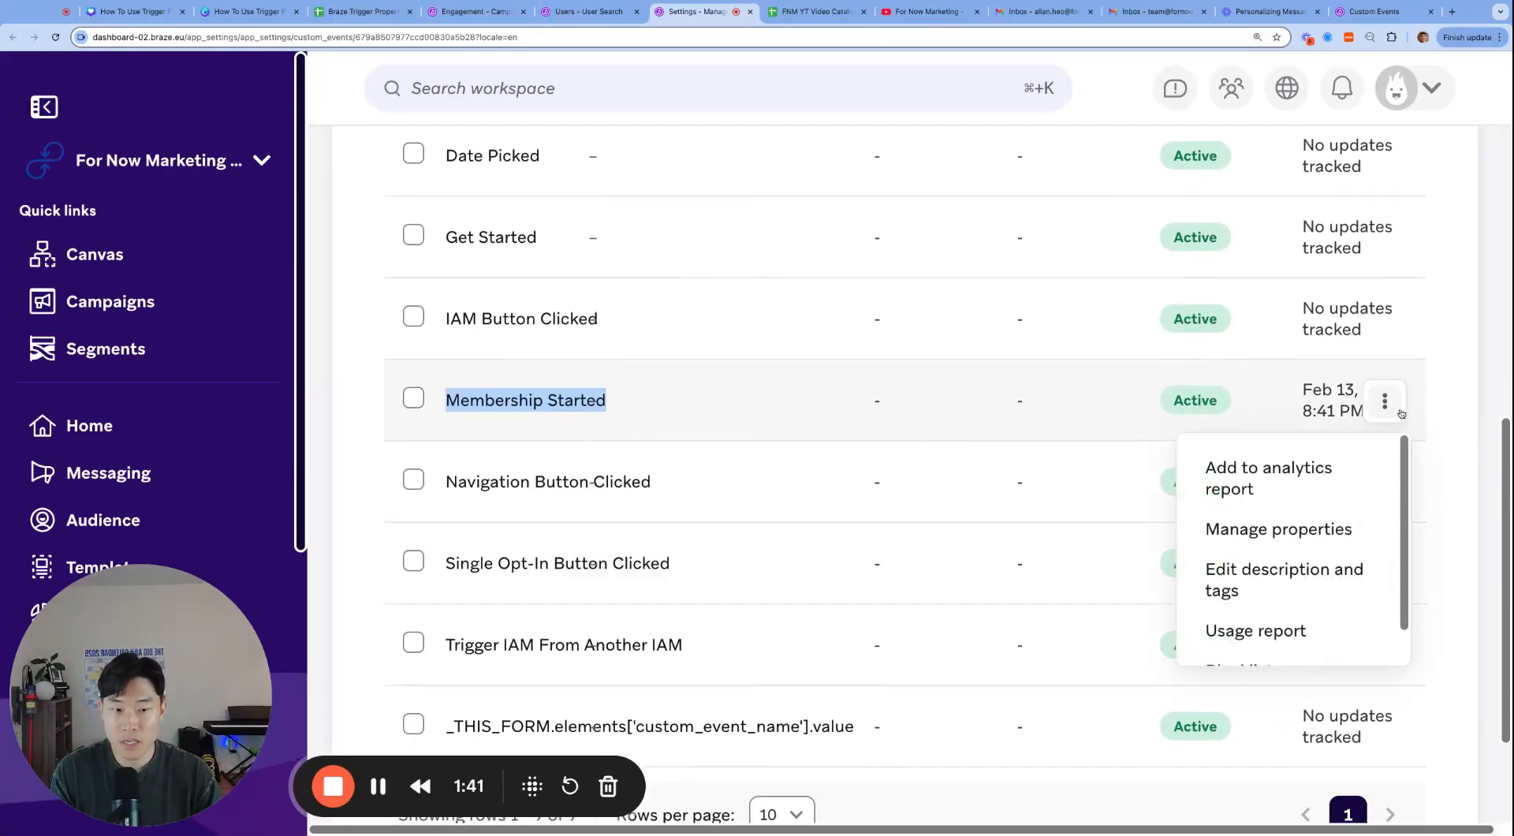
pyautogui.click(1317, 528)
pyautogui.doubleClick(322, 506)
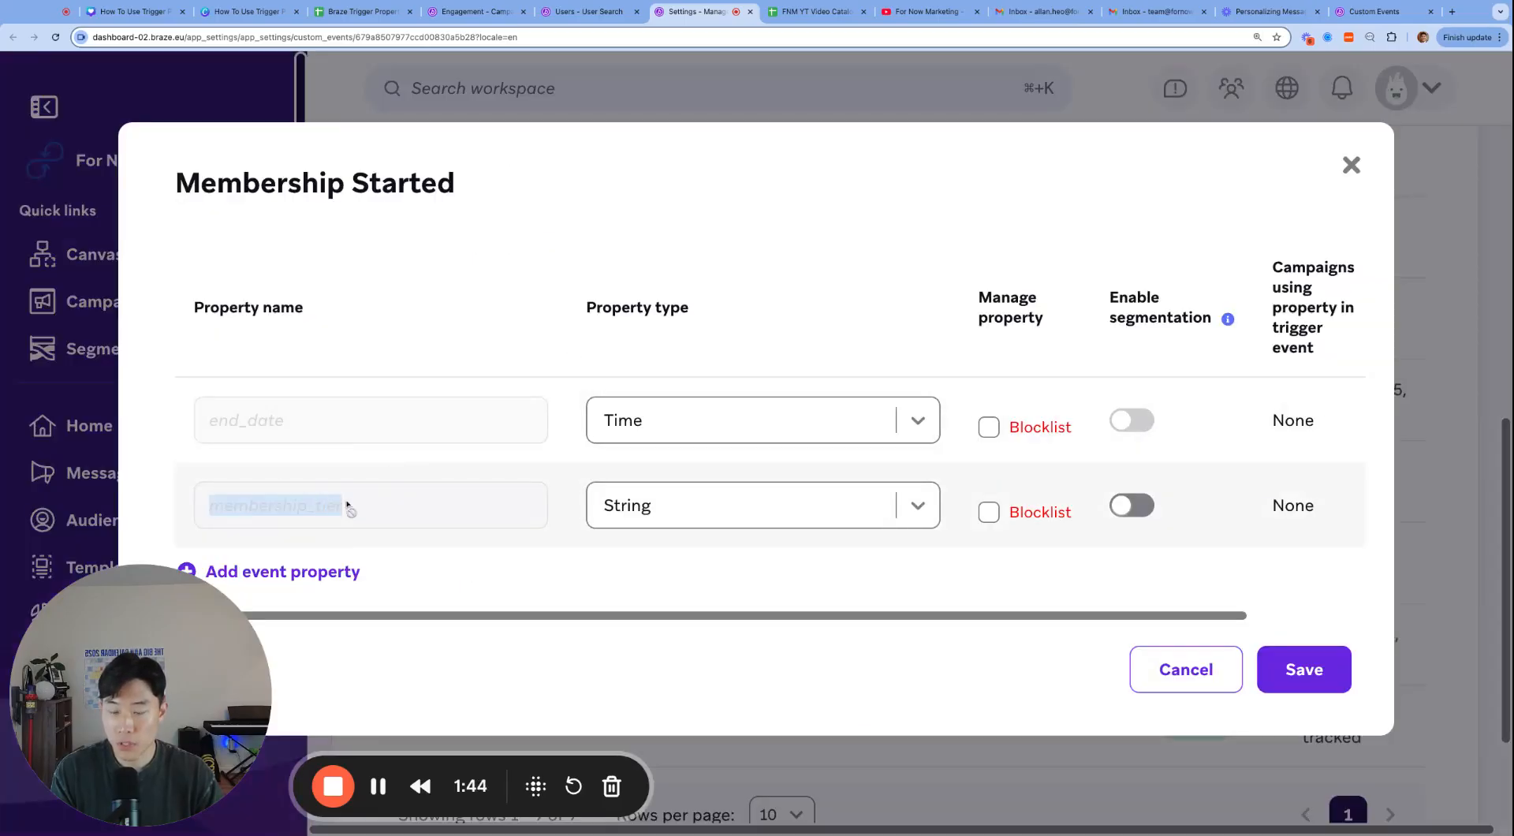
pyautogui.click(1186, 669)
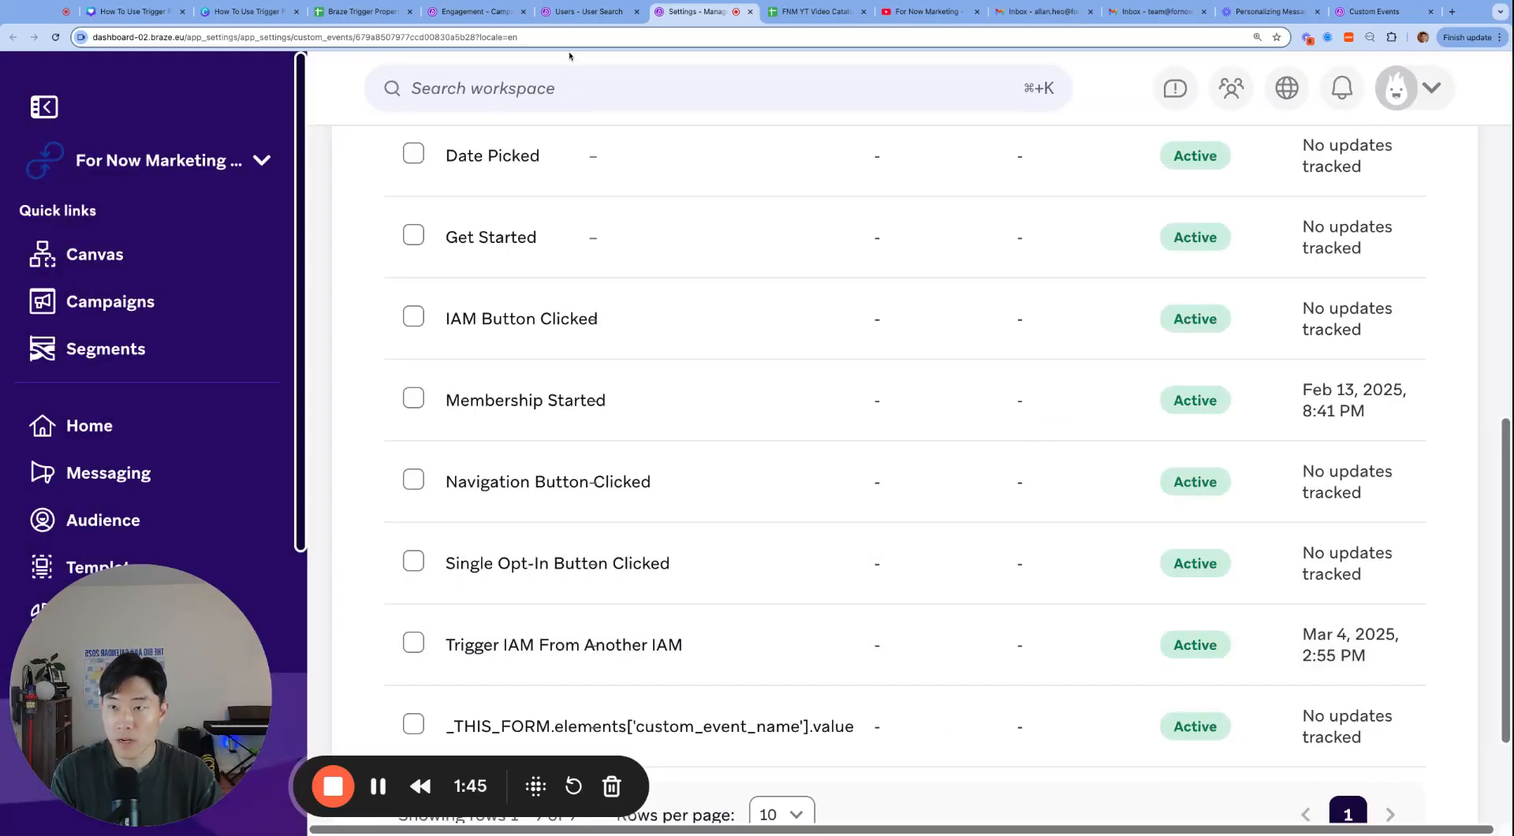
# - Replace the email's paragraph text with "We're so happy to have you here!", a blank line and "Your Membership Tier is:", and finish editing
pyautogui.click(473, 11)
pyautogui.click(567, 183)
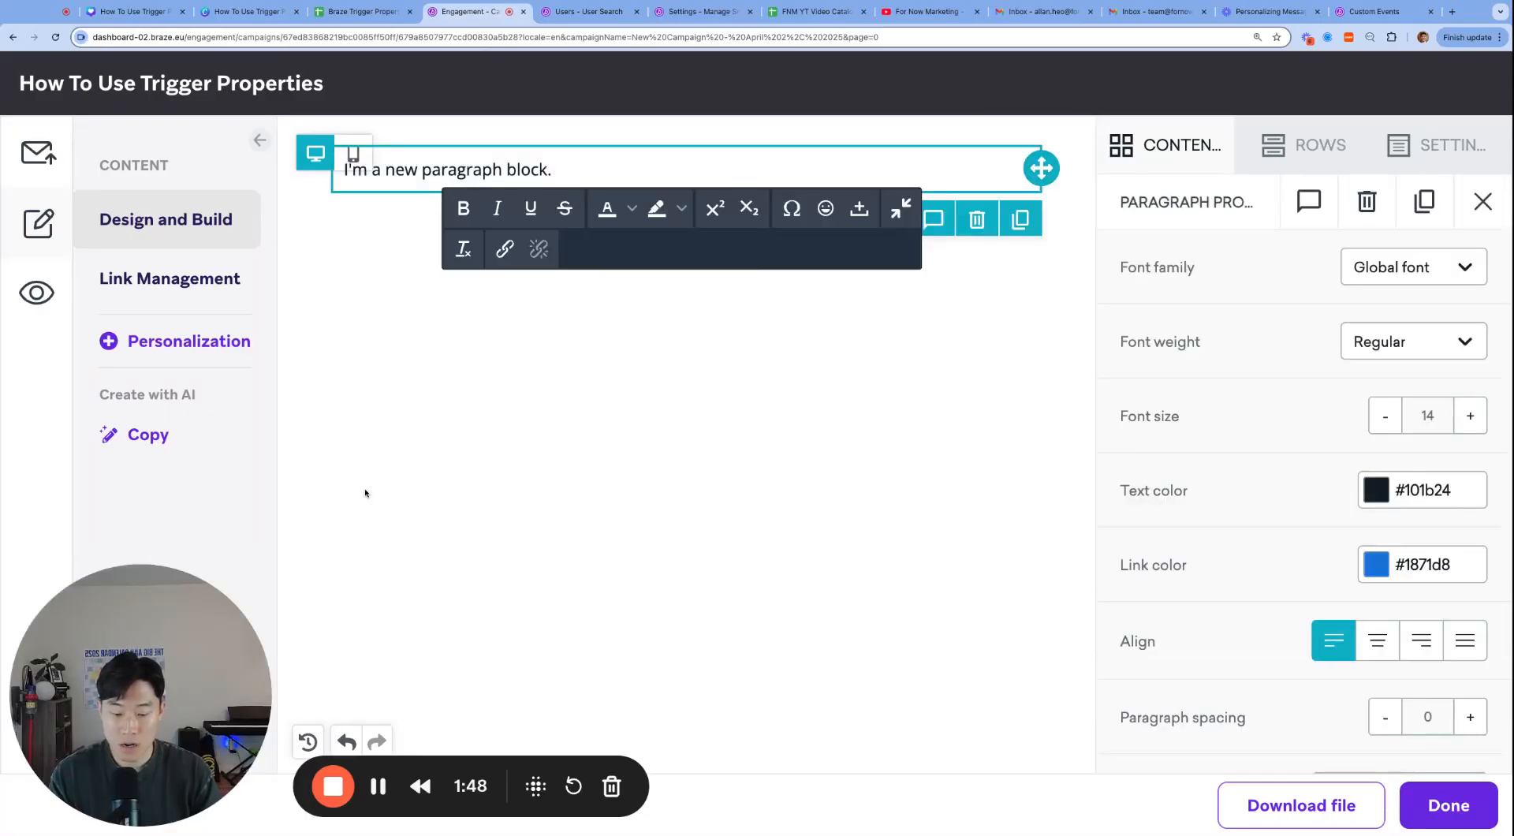
pyautogui.hotkey('ctrl', '-')
pyautogui.hotkey('ctrl', 'a')
pyautogui.press('BackSpace')
pyautogui.write("We're so hap")
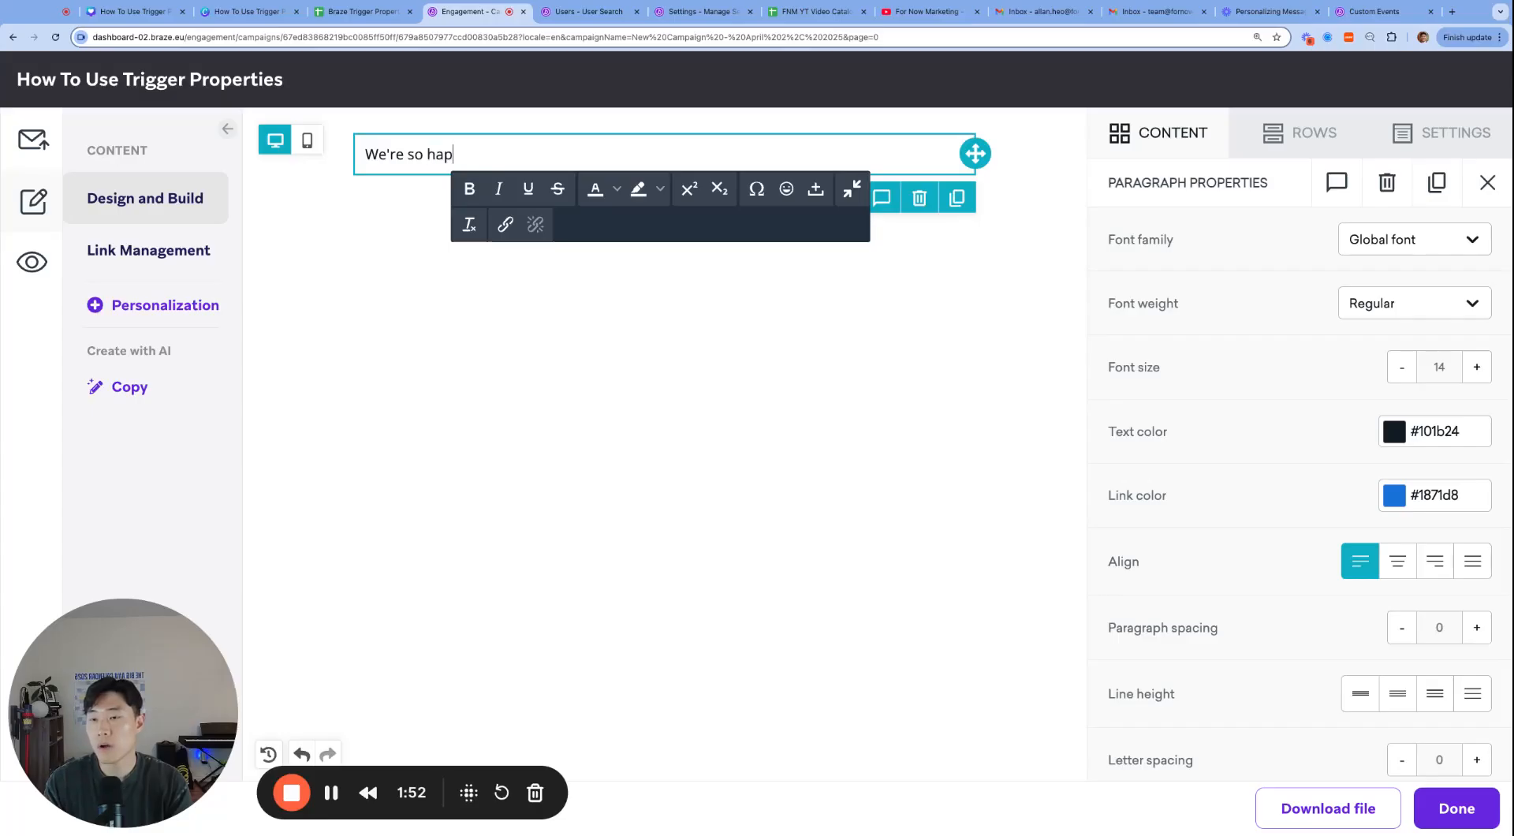
pyautogui.write('py to have you here!')
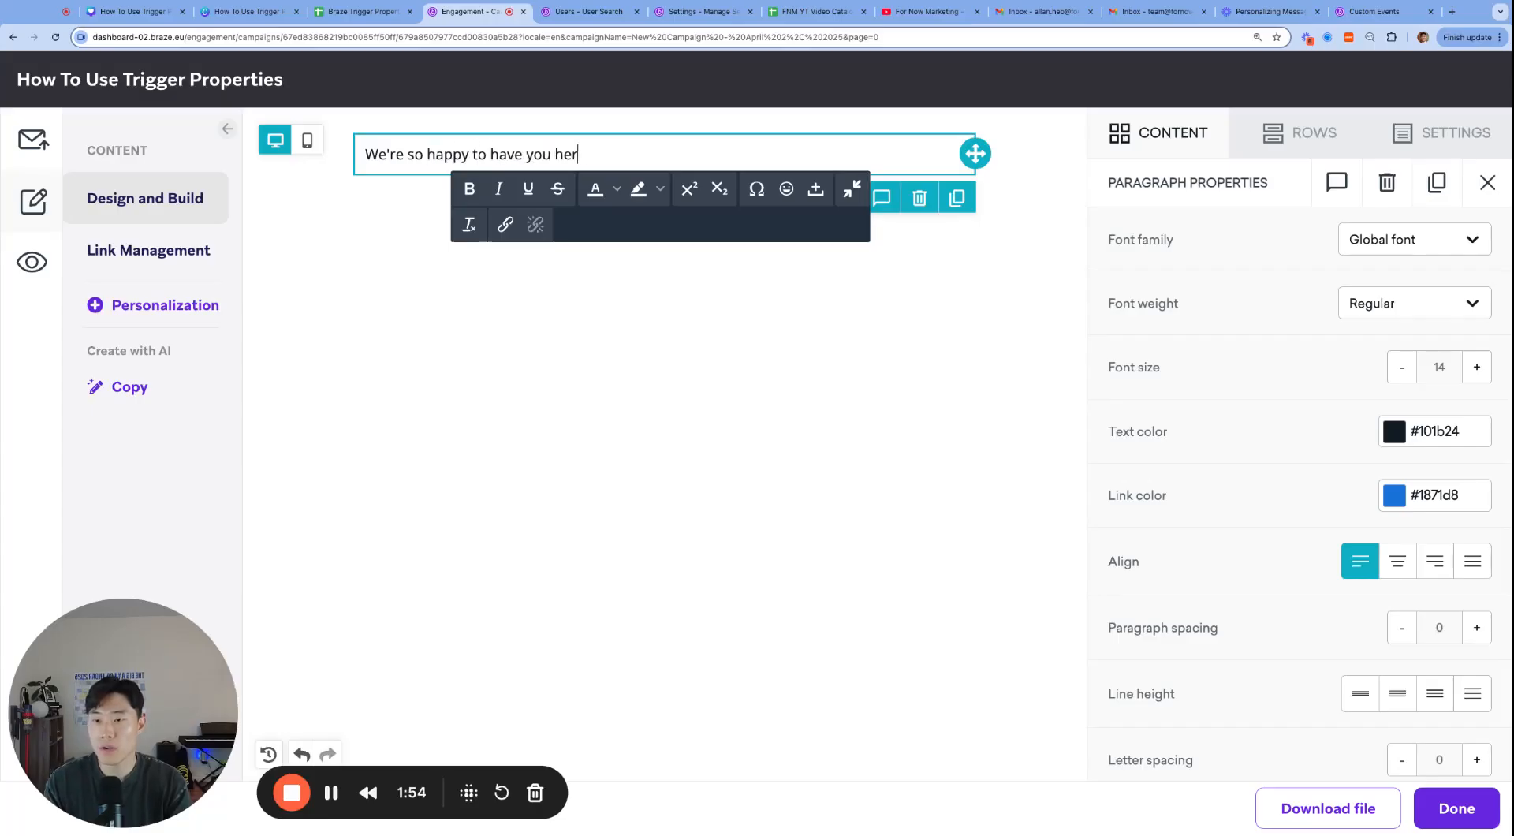
pyautogui.press('Return')
pyautogui.write('Your Membership Tier is:')
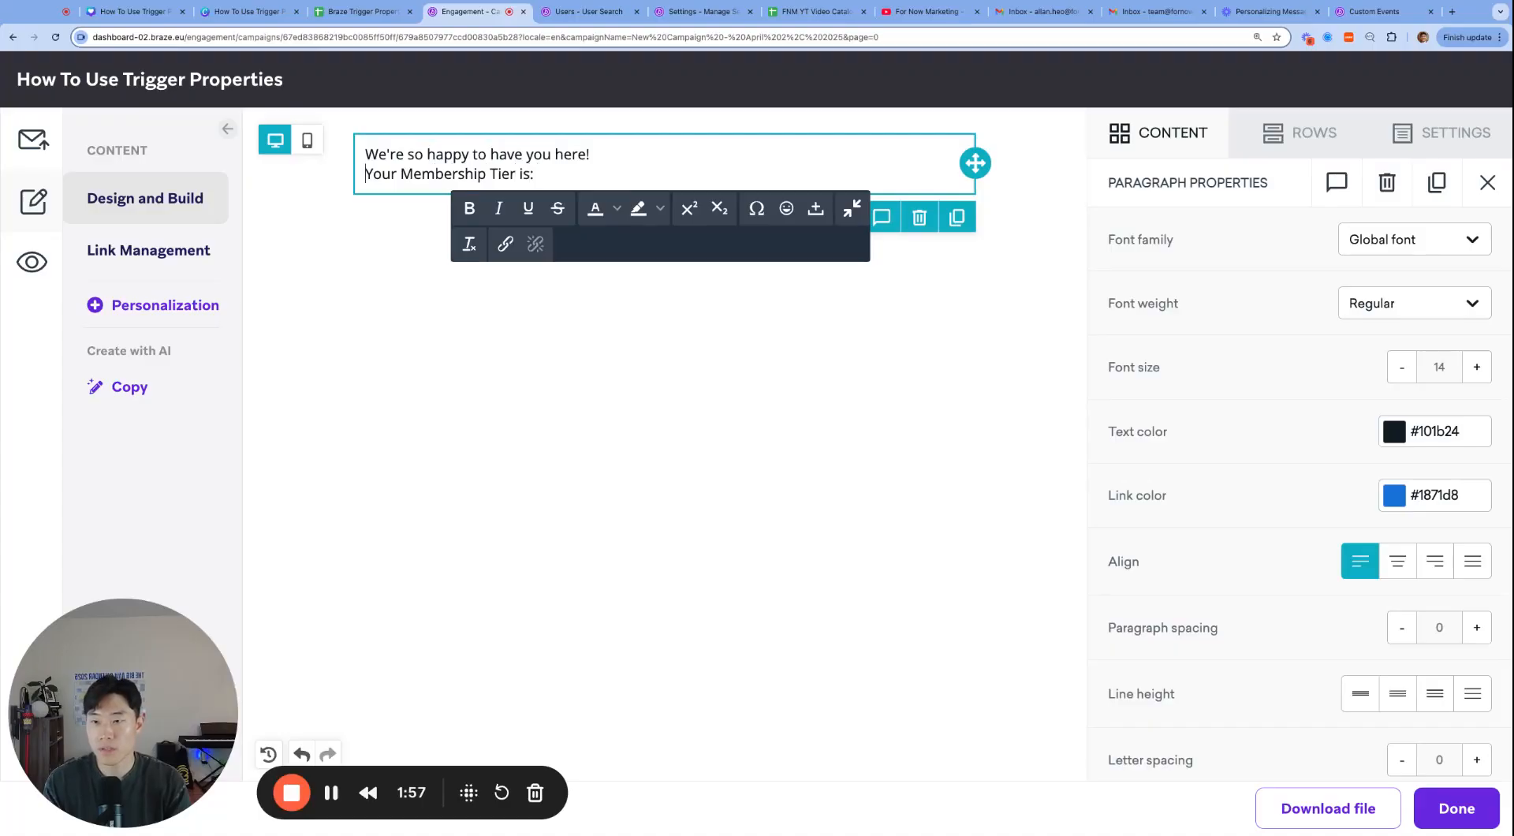
pyautogui.press('Return')
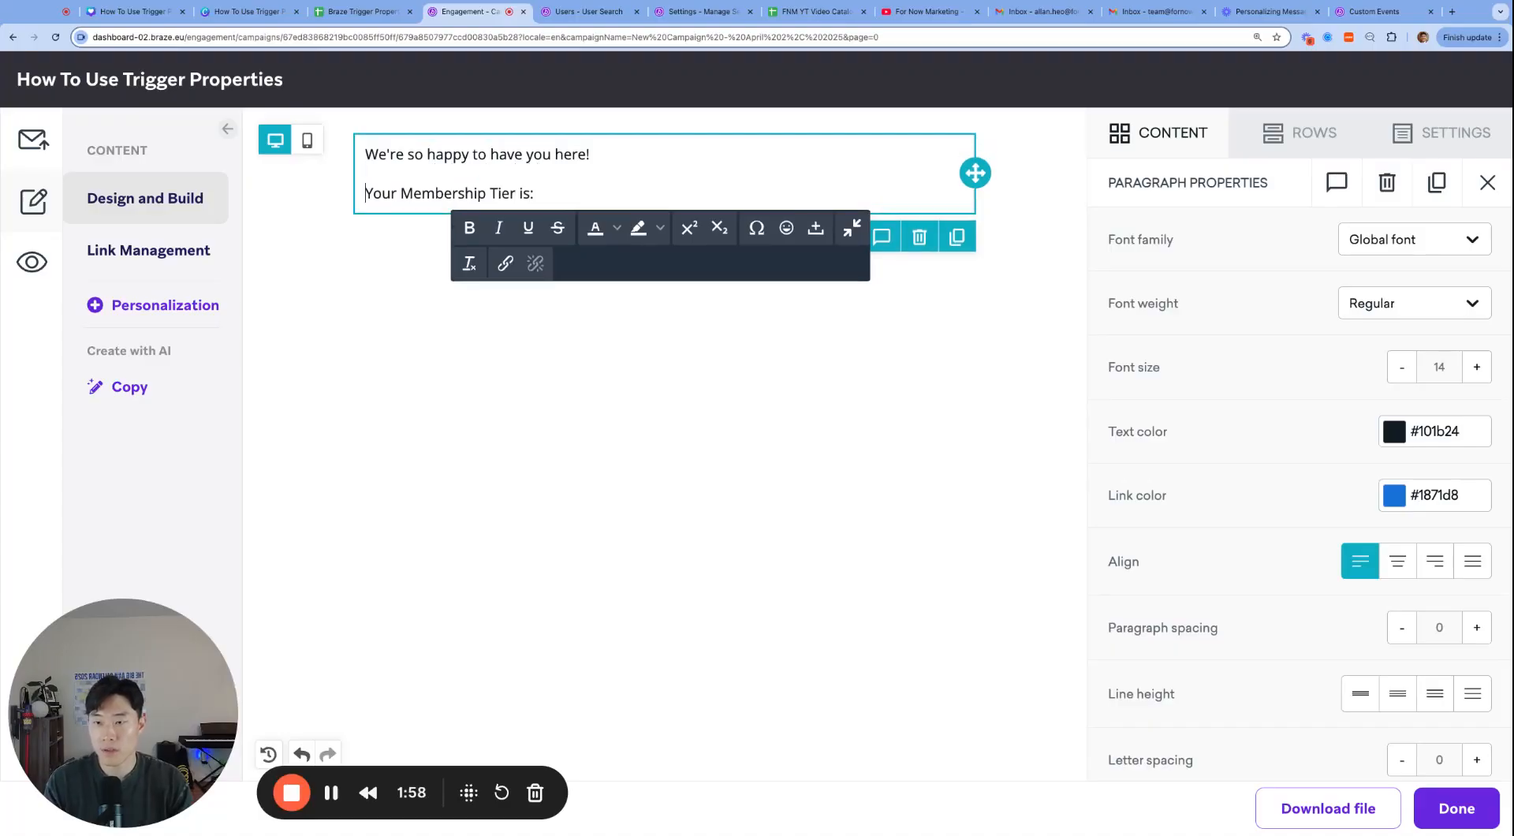
pyautogui.click(1457, 808)
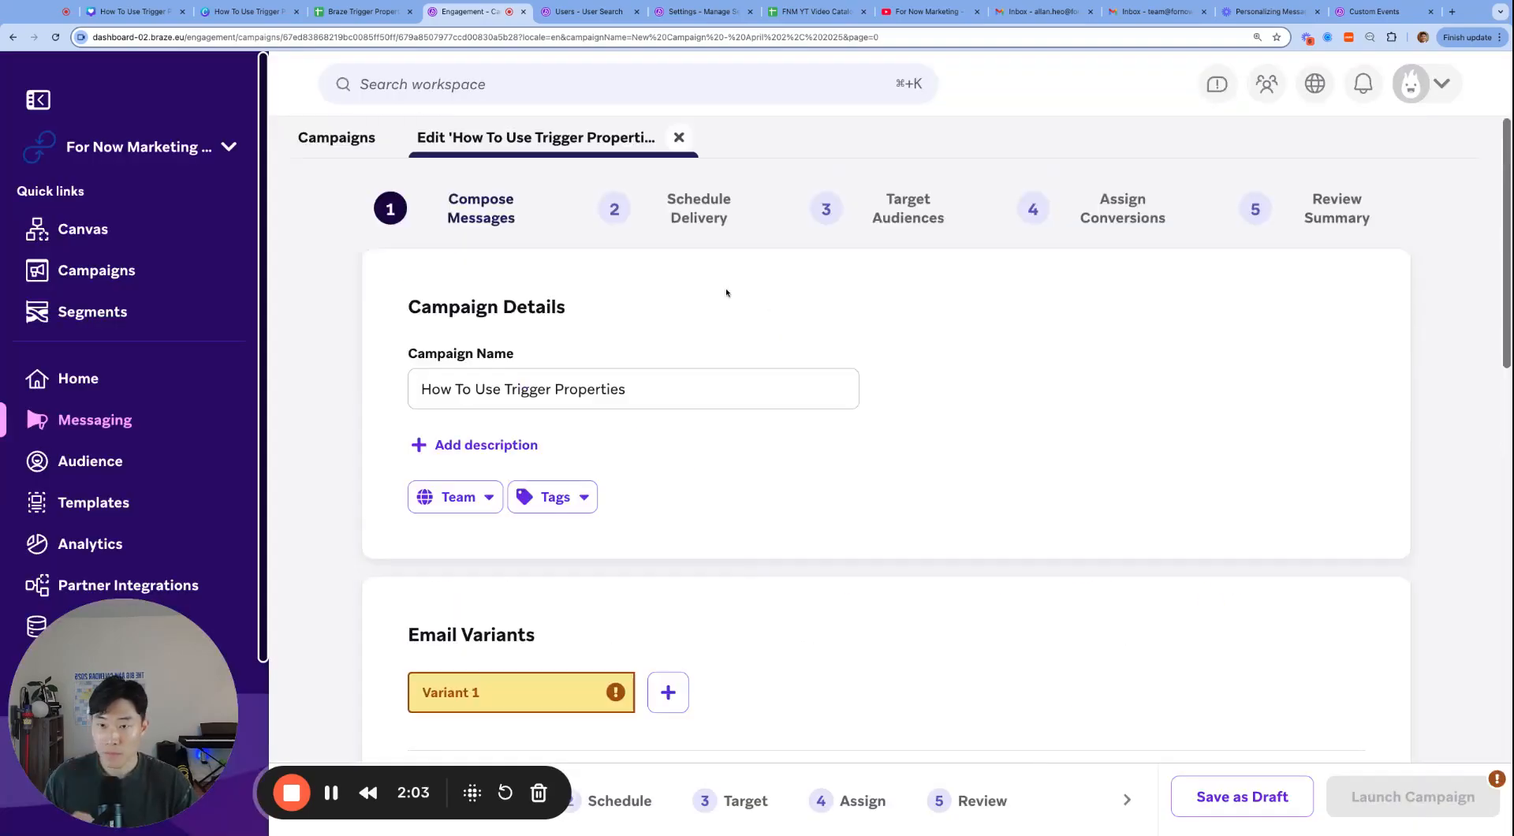
# - Set the campaign's delivery to Action-Based with a Perform Custom Event trigger on Membership Started
pyautogui.click(710, 215)
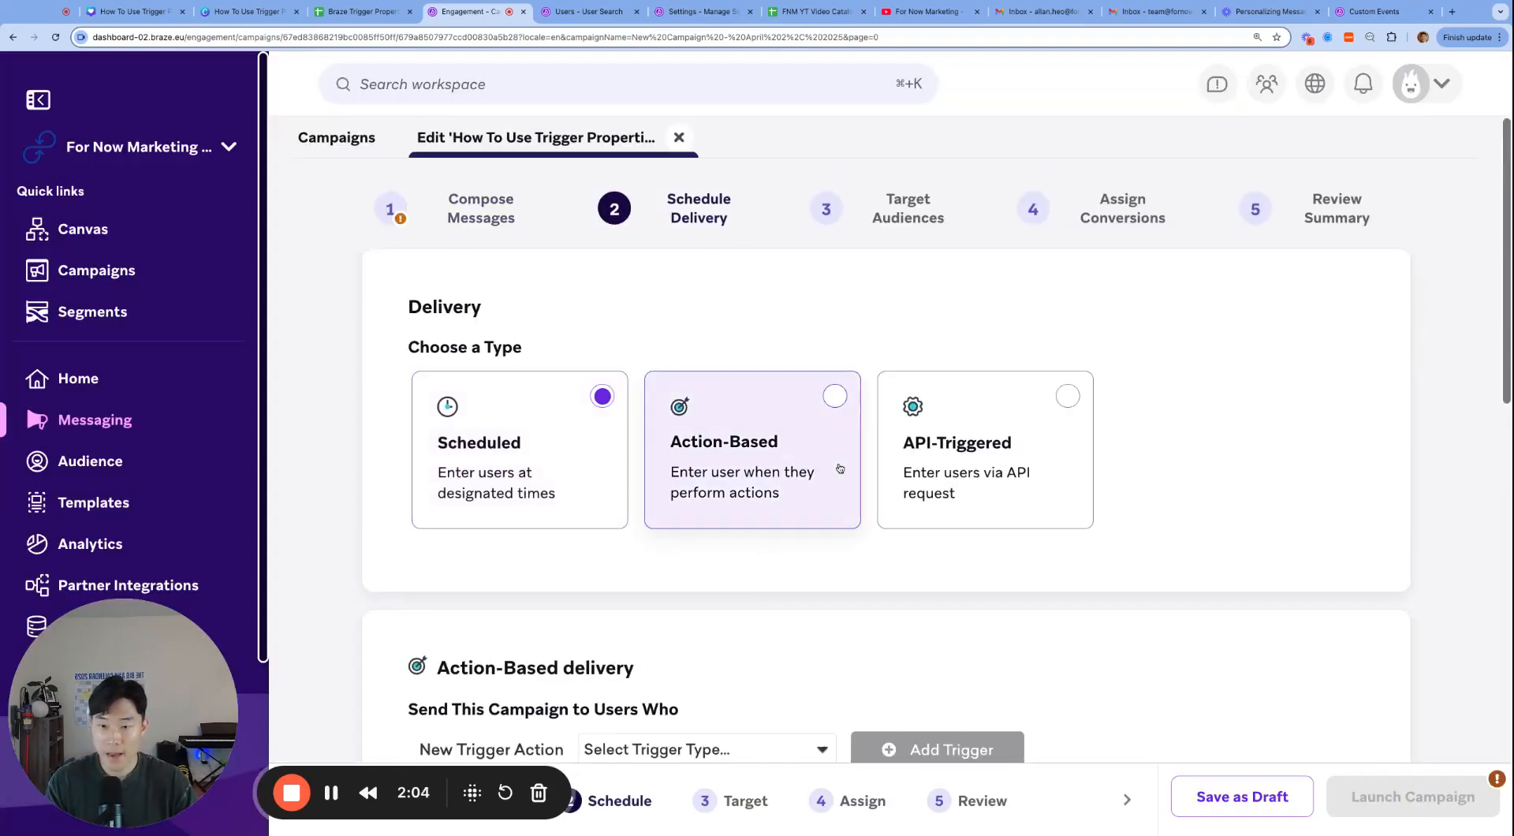
pyautogui.click(719, 473)
pyautogui.scroll(-4, 718, 473)
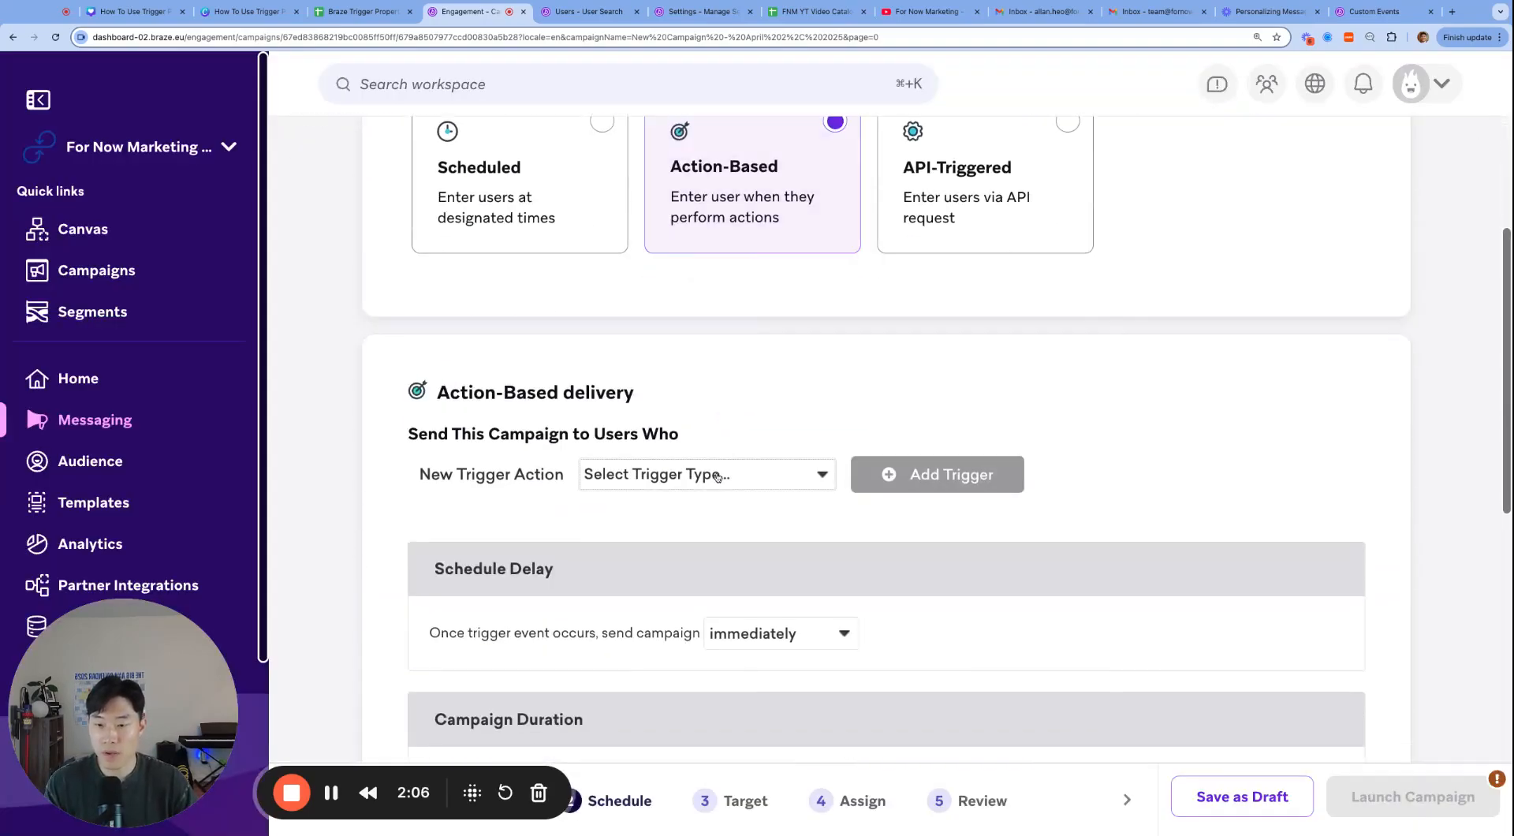
pyautogui.click(716, 541)
pyautogui.click(930, 472)
pyautogui.click(753, 484)
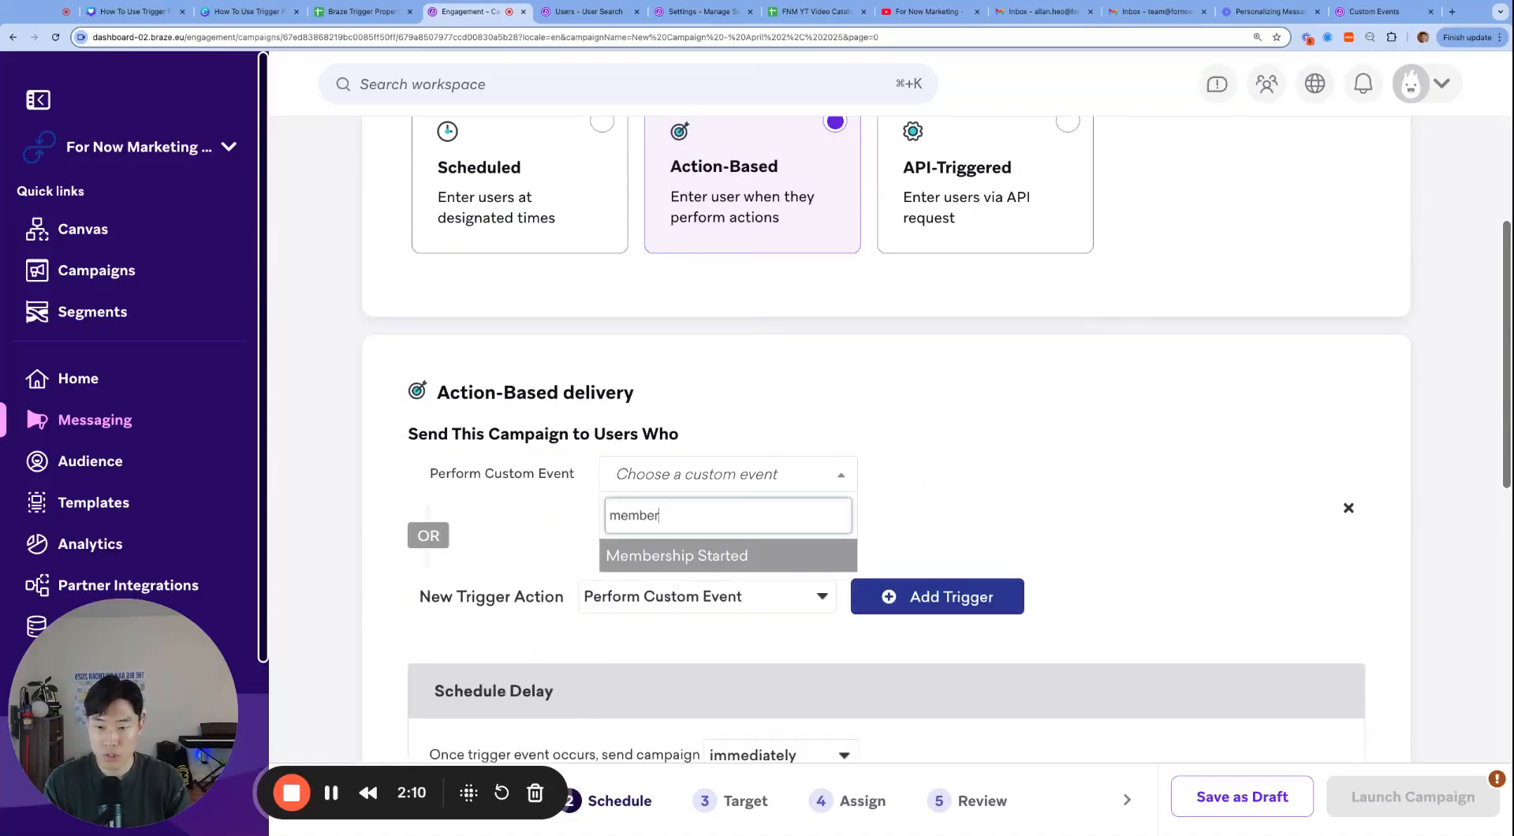
pyautogui.press('Return')
pyautogui.scroll(-6, 1023, 472)
pyautogui.scroll(-4, 1023, 473)
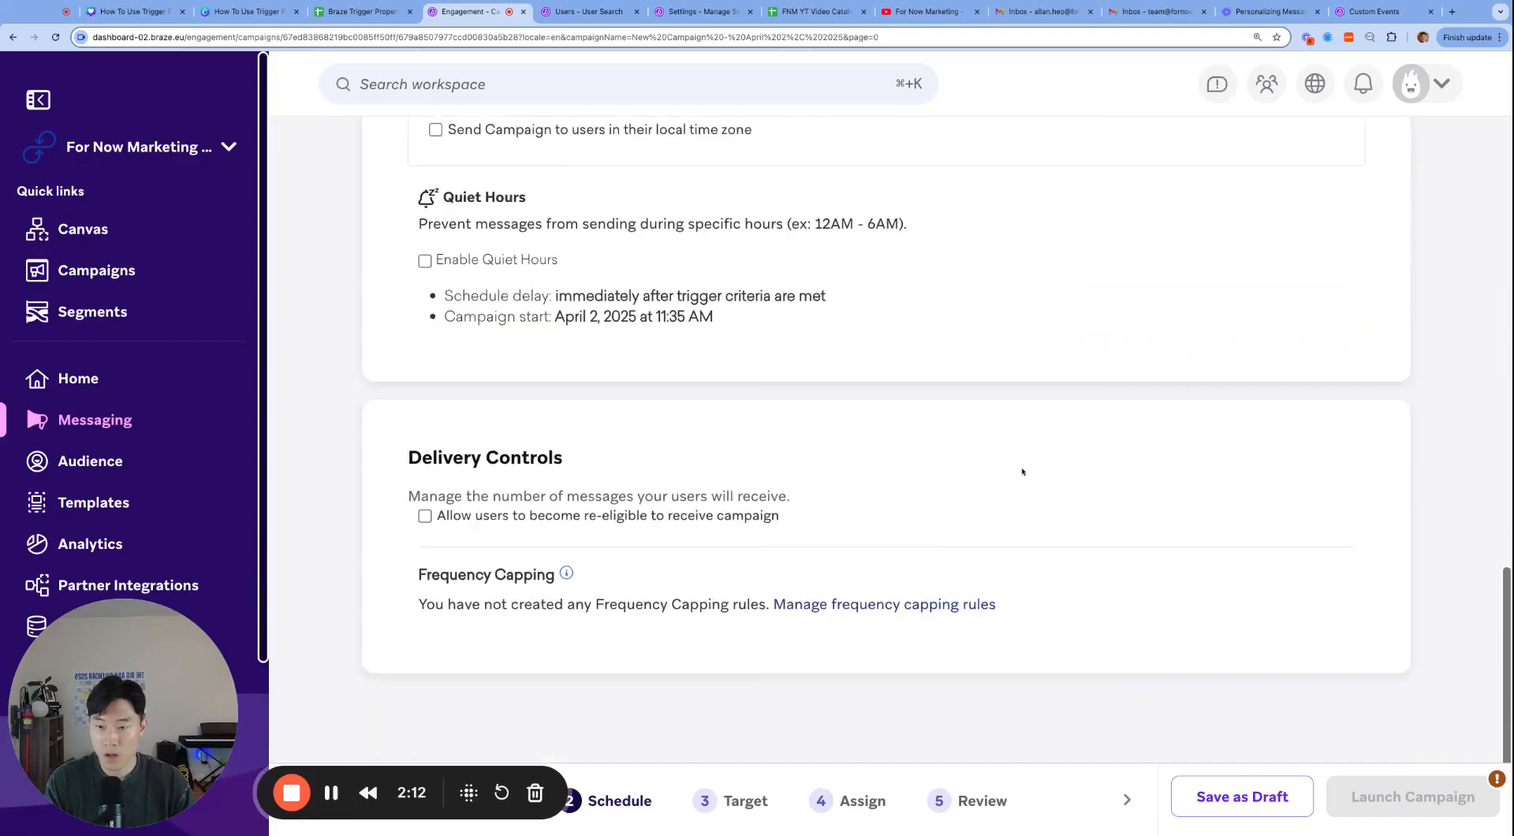
# - Return to the campaign's message composition and reopen the email body for editing after "Your Membership Tier is:"
pyautogui.scroll(15, 1024, 472)
pyautogui.click(506, 222)
pyautogui.scroll(-7, 798, 429)
pyautogui.click(660, 613)
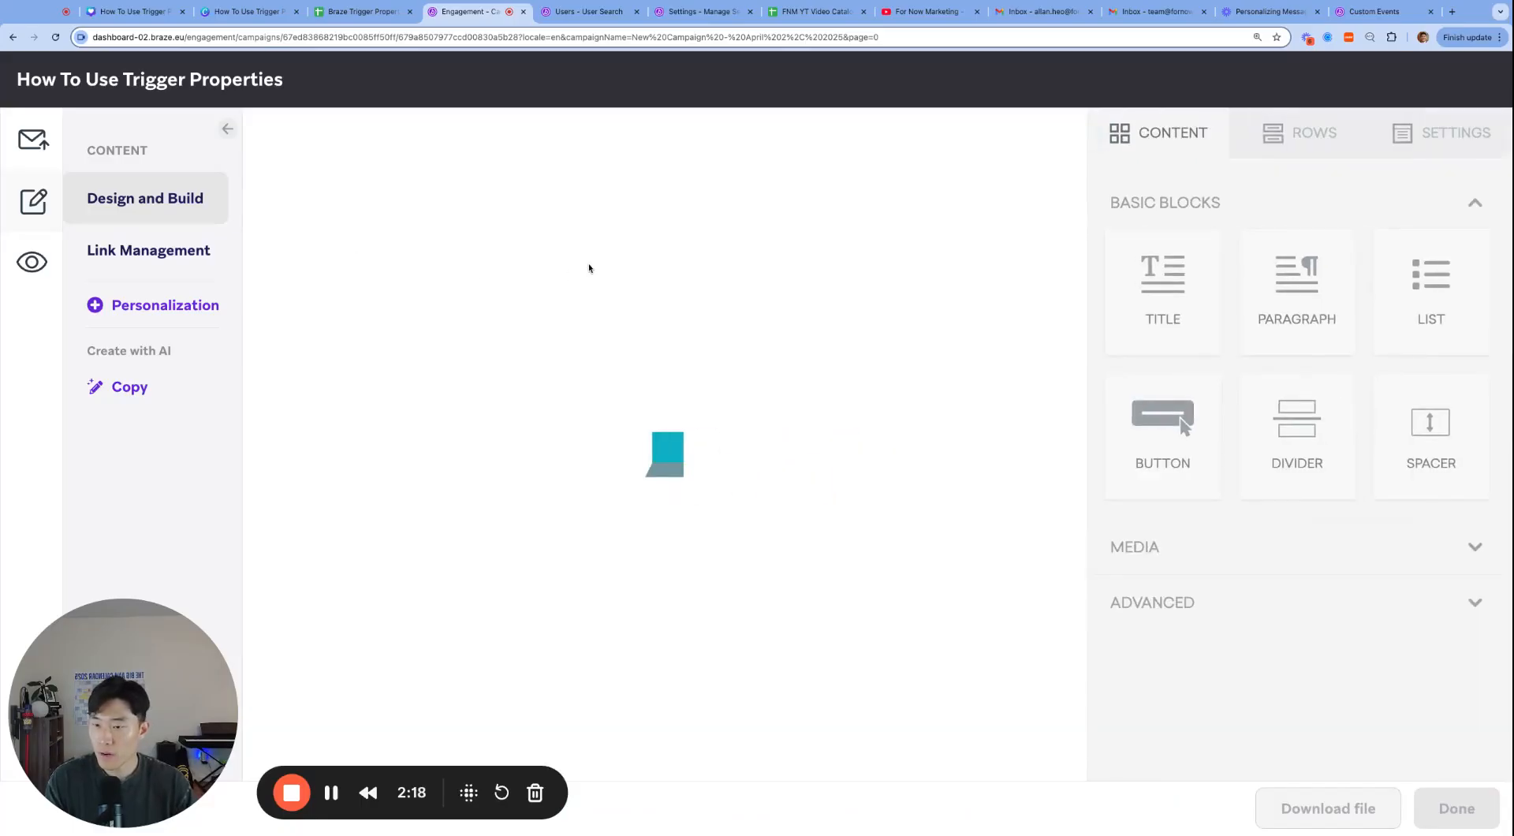
pyautogui.click(579, 187)
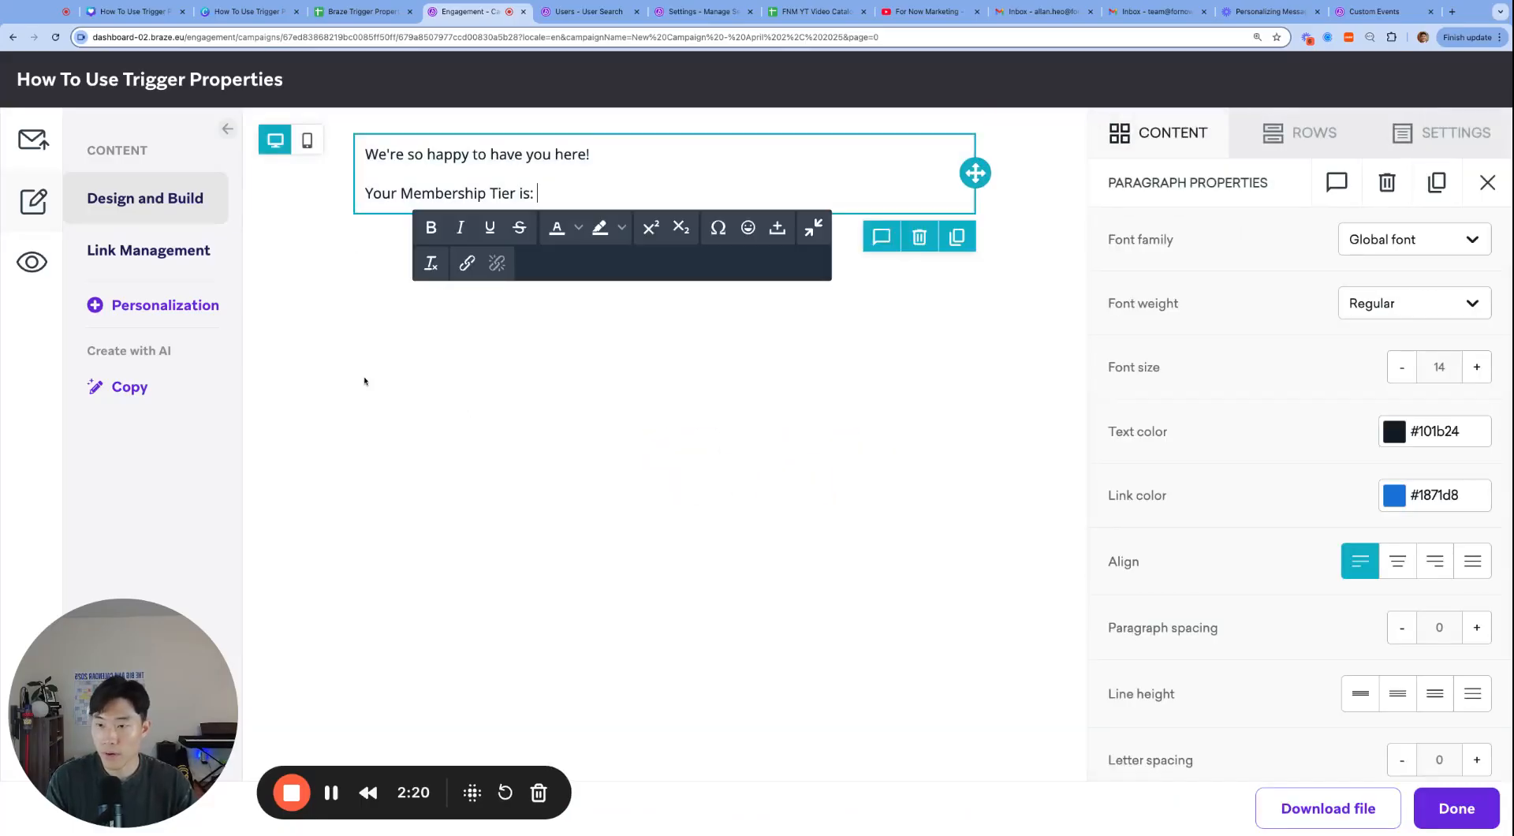
# - Start adding personalization to the email body with Event Properties as the personalization type, ready for the property name
pyautogui.click(155, 306)
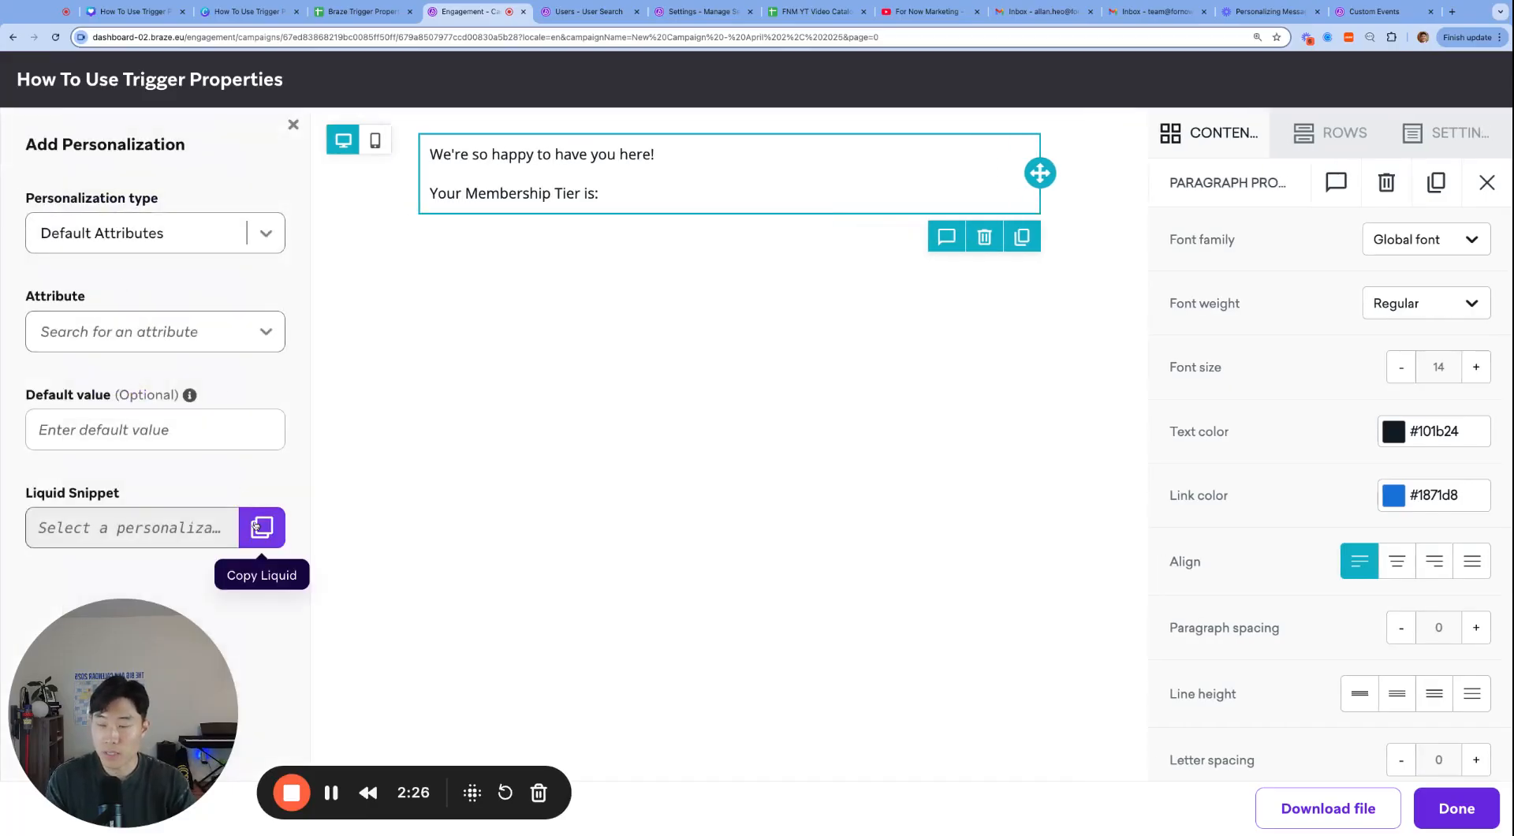
pyautogui.hotkey('ctrl', '-')
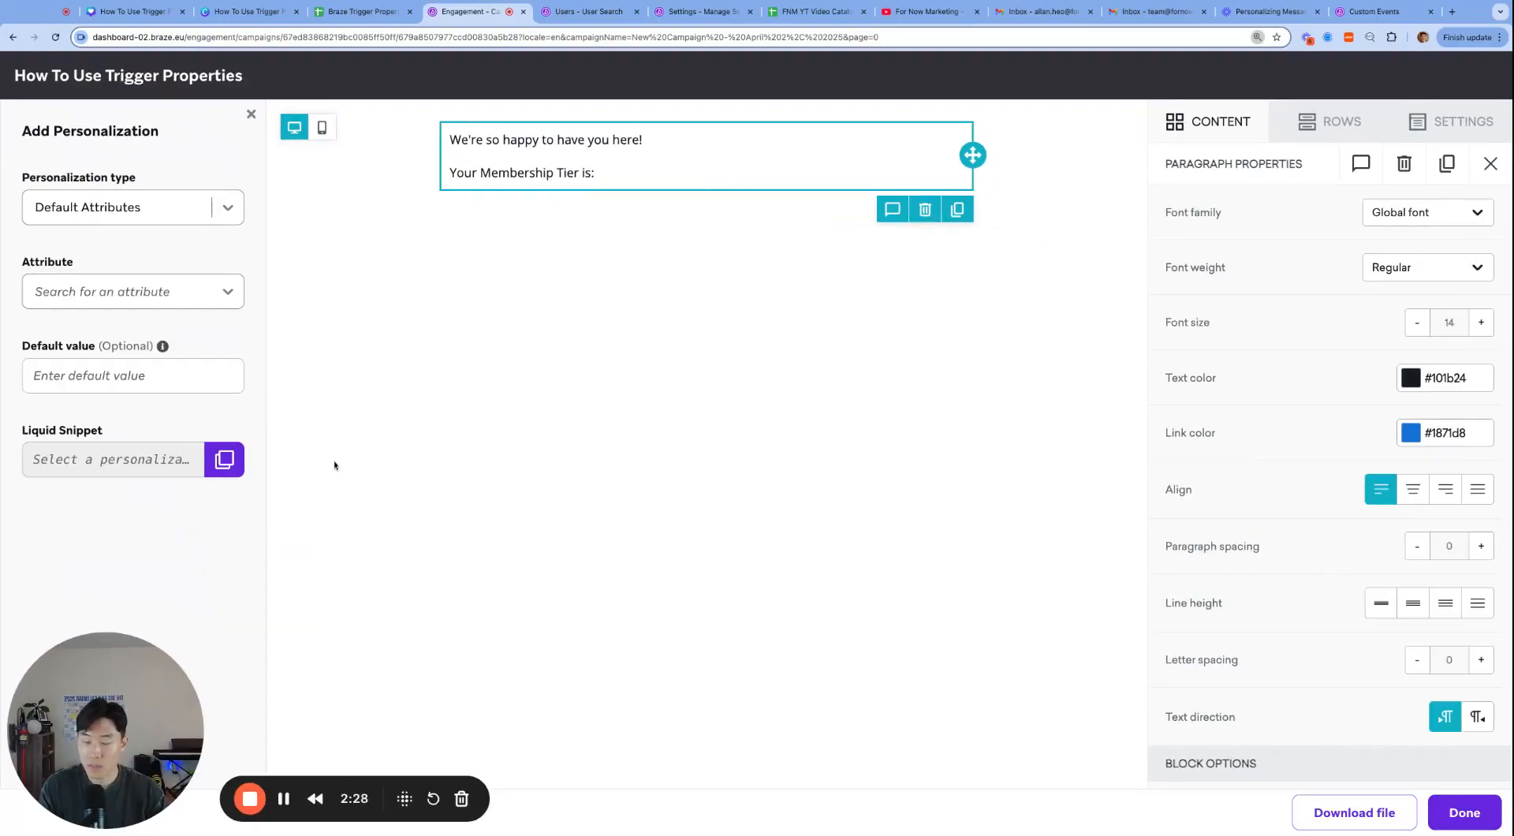
pyautogui.hotkey('ctrl', '+')
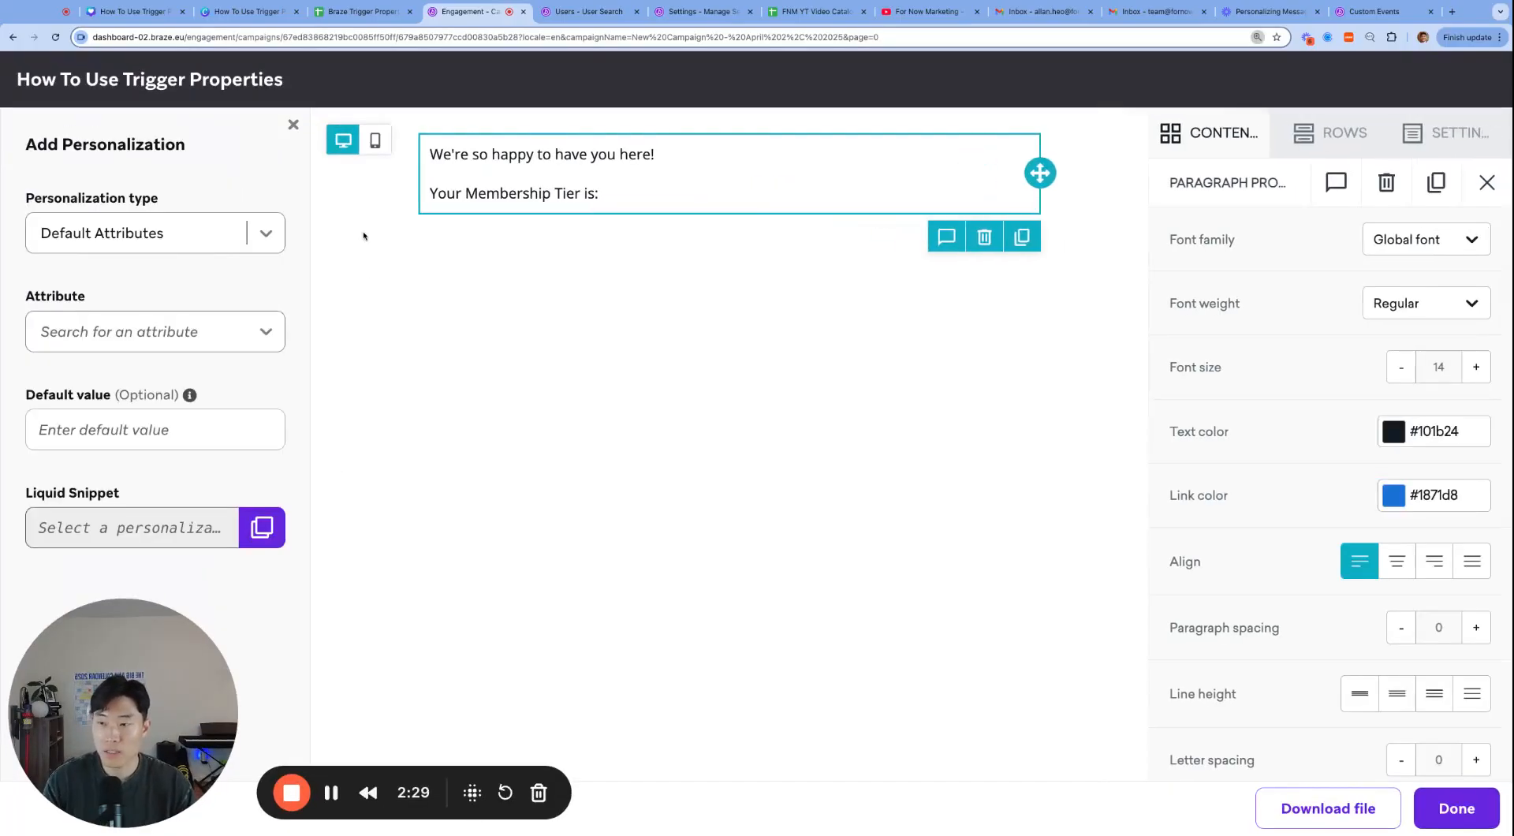
pyautogui.click(258, 237)
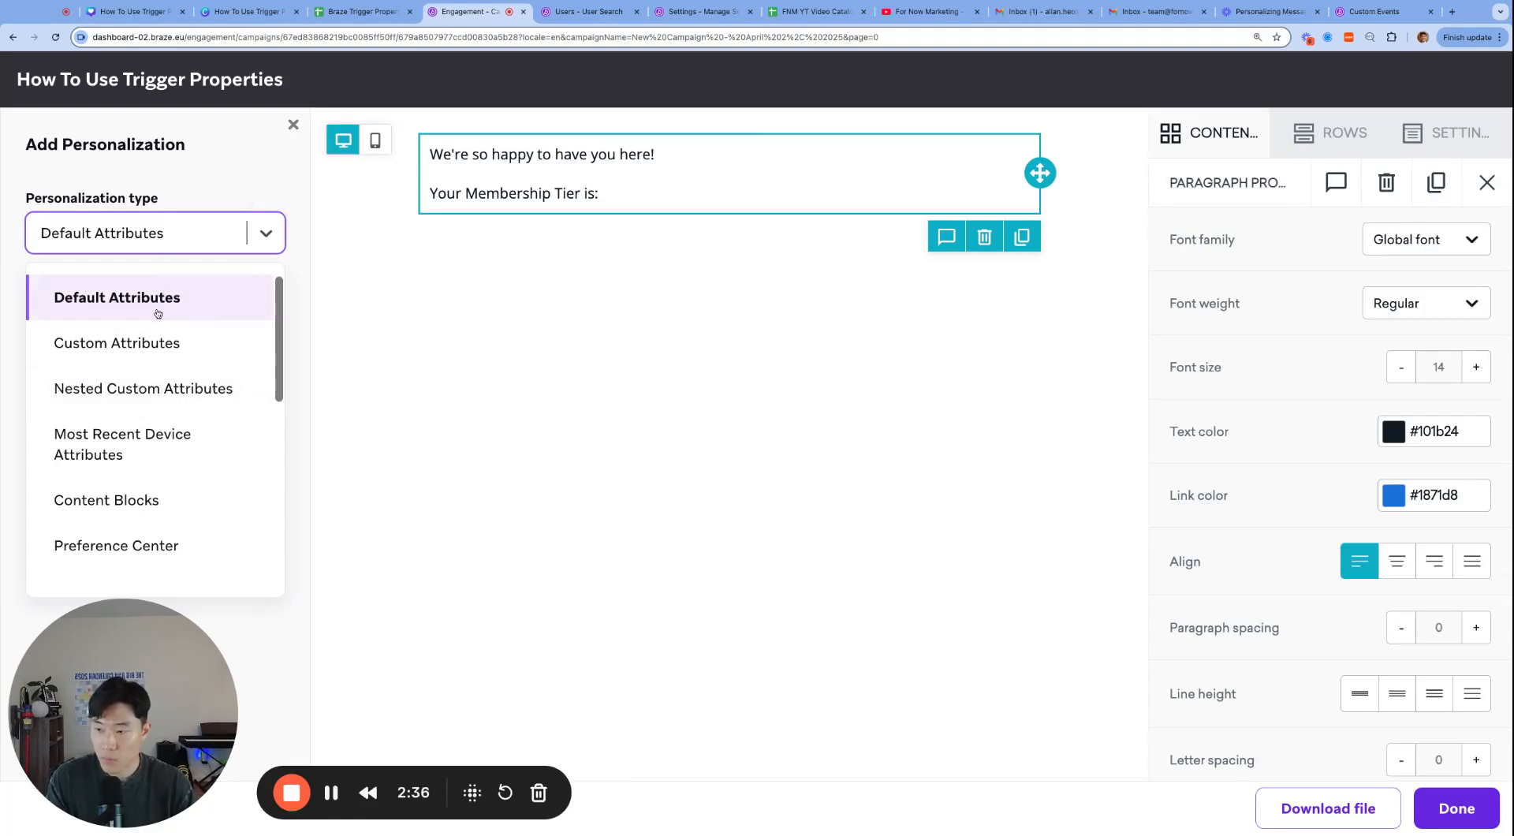
pyautogui.scroll(-4, 158, 379)
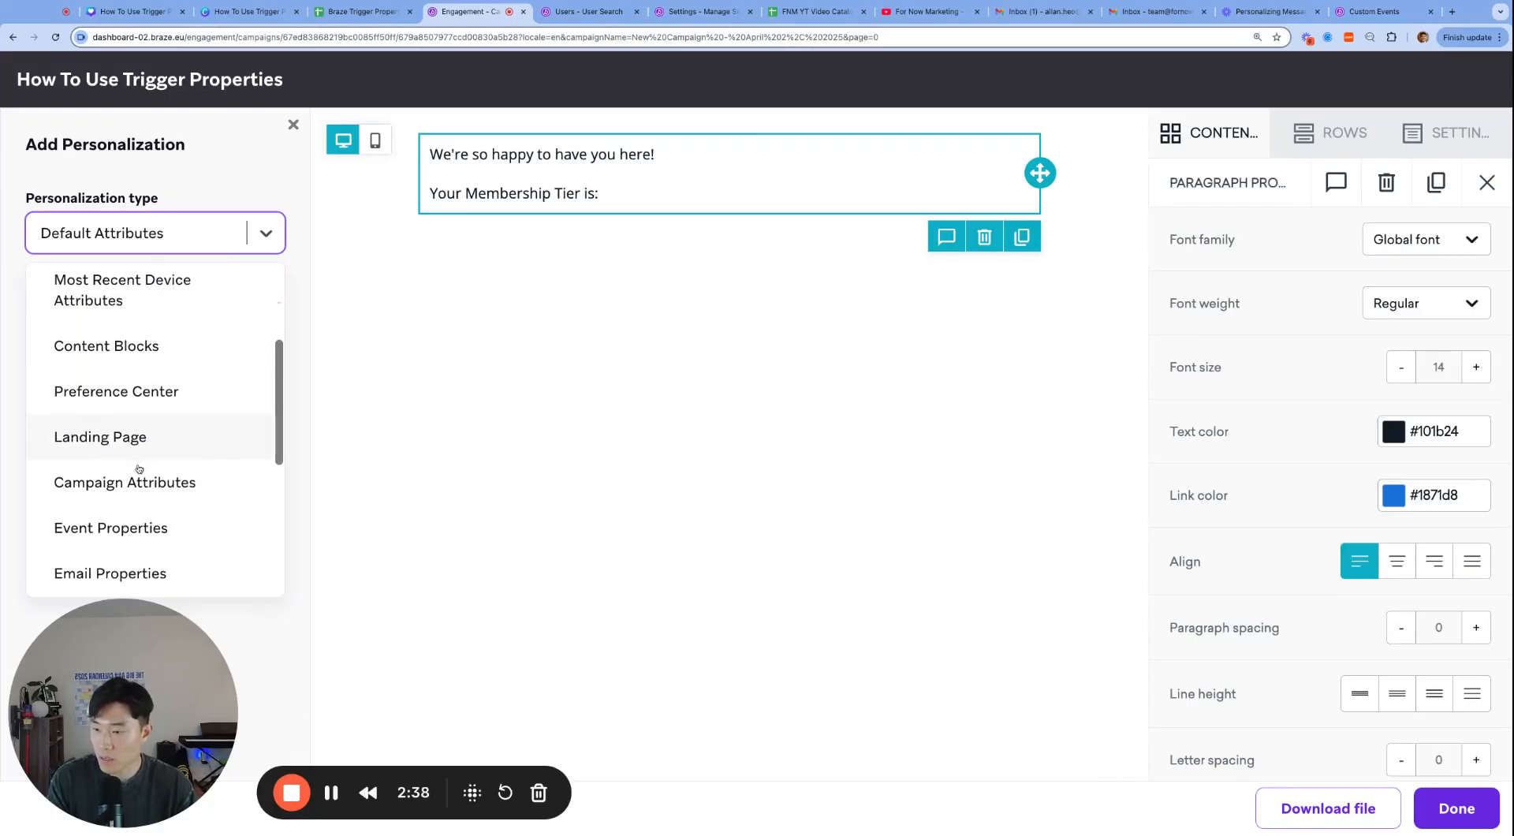
pyautogui.scroll(-3, 153, 489)
pyautogui.scroll(-4, 164, 426)
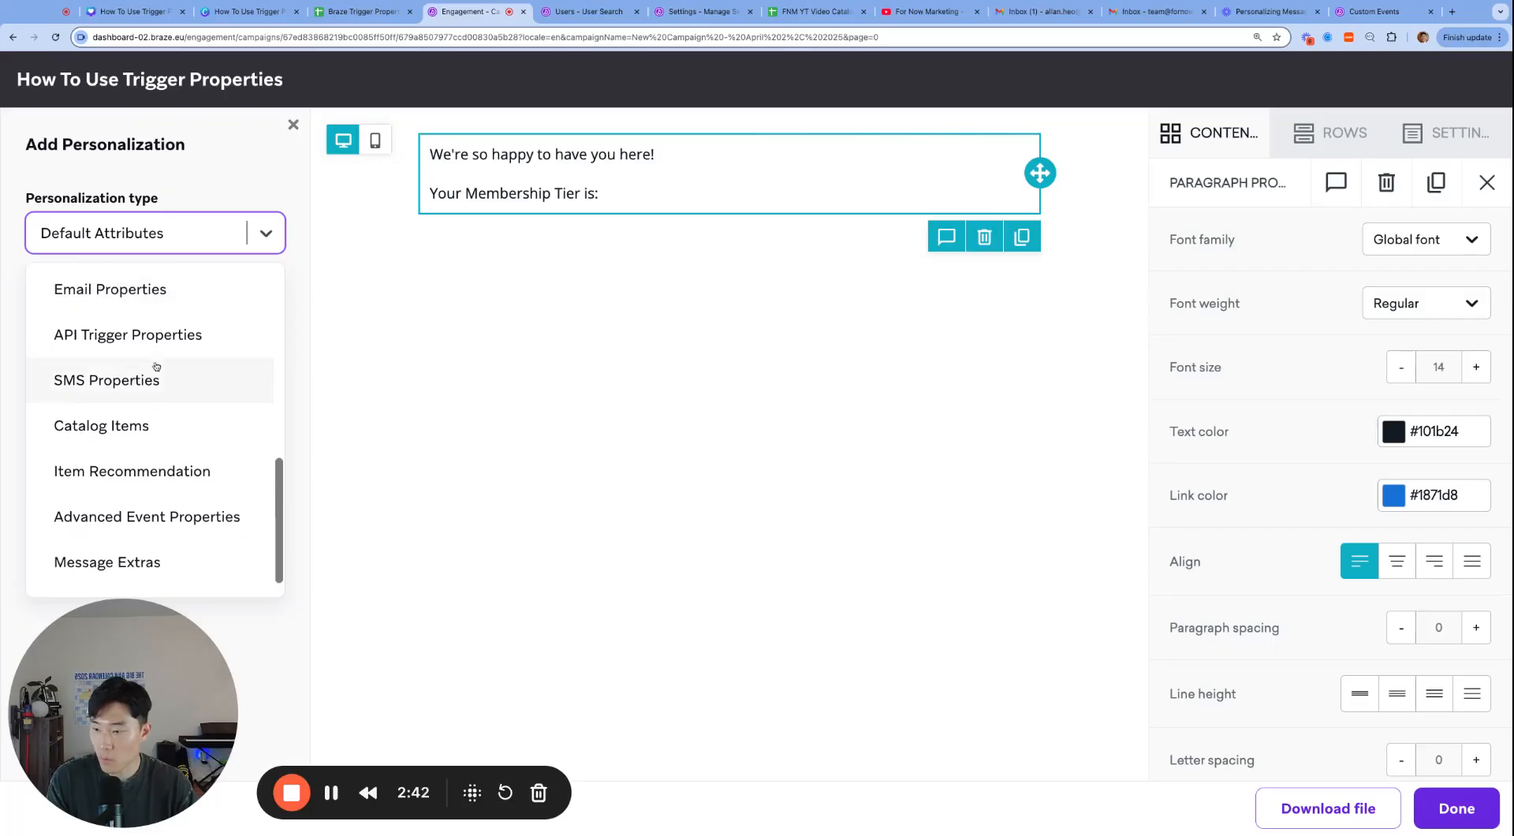
pyautogui.scroll(3, 150, 370)
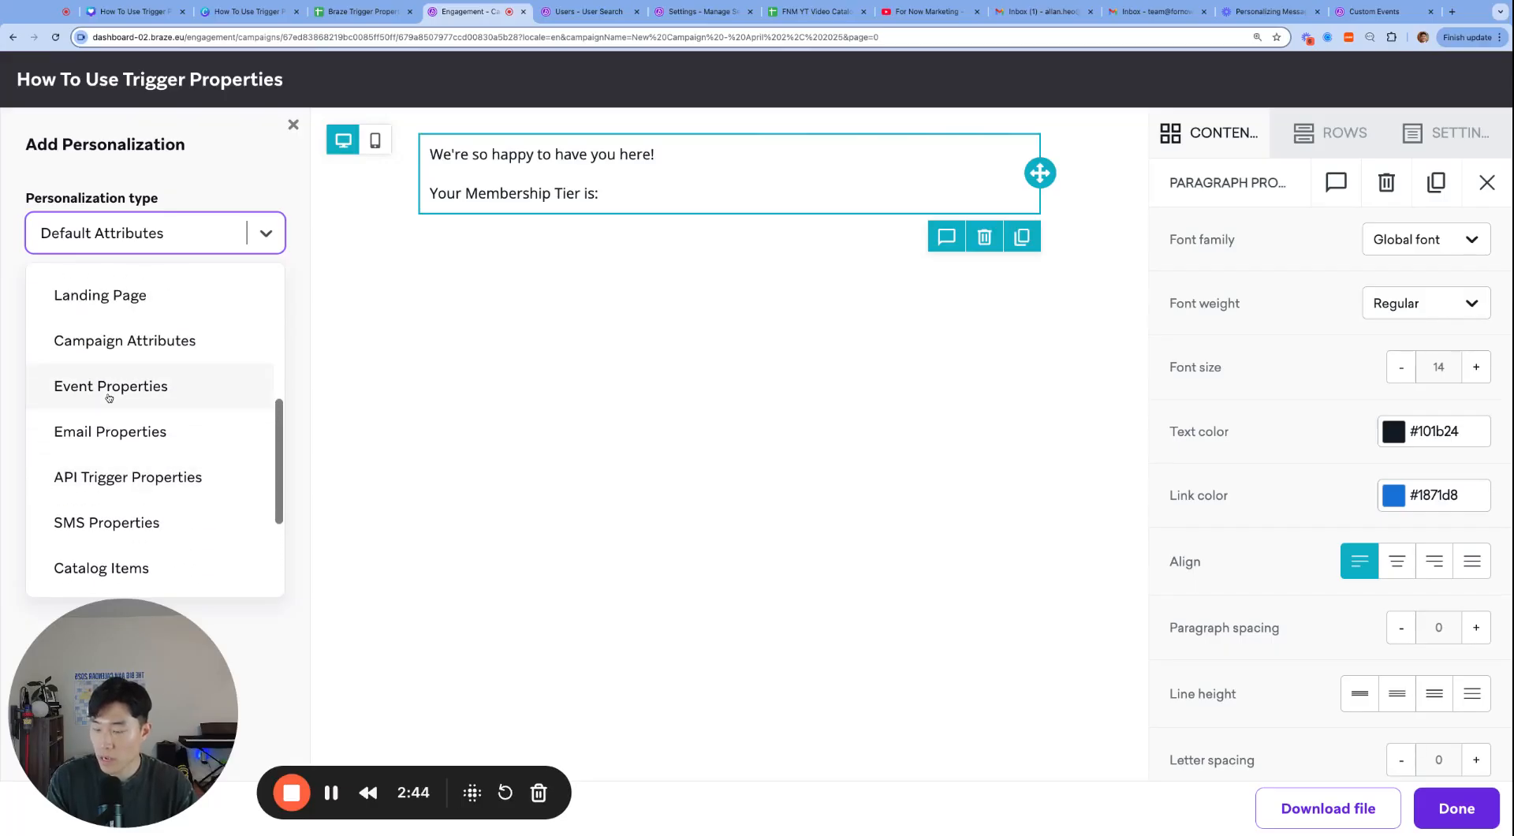
pyautogui.click(109, 396)
pyautogui.click(158, 321)
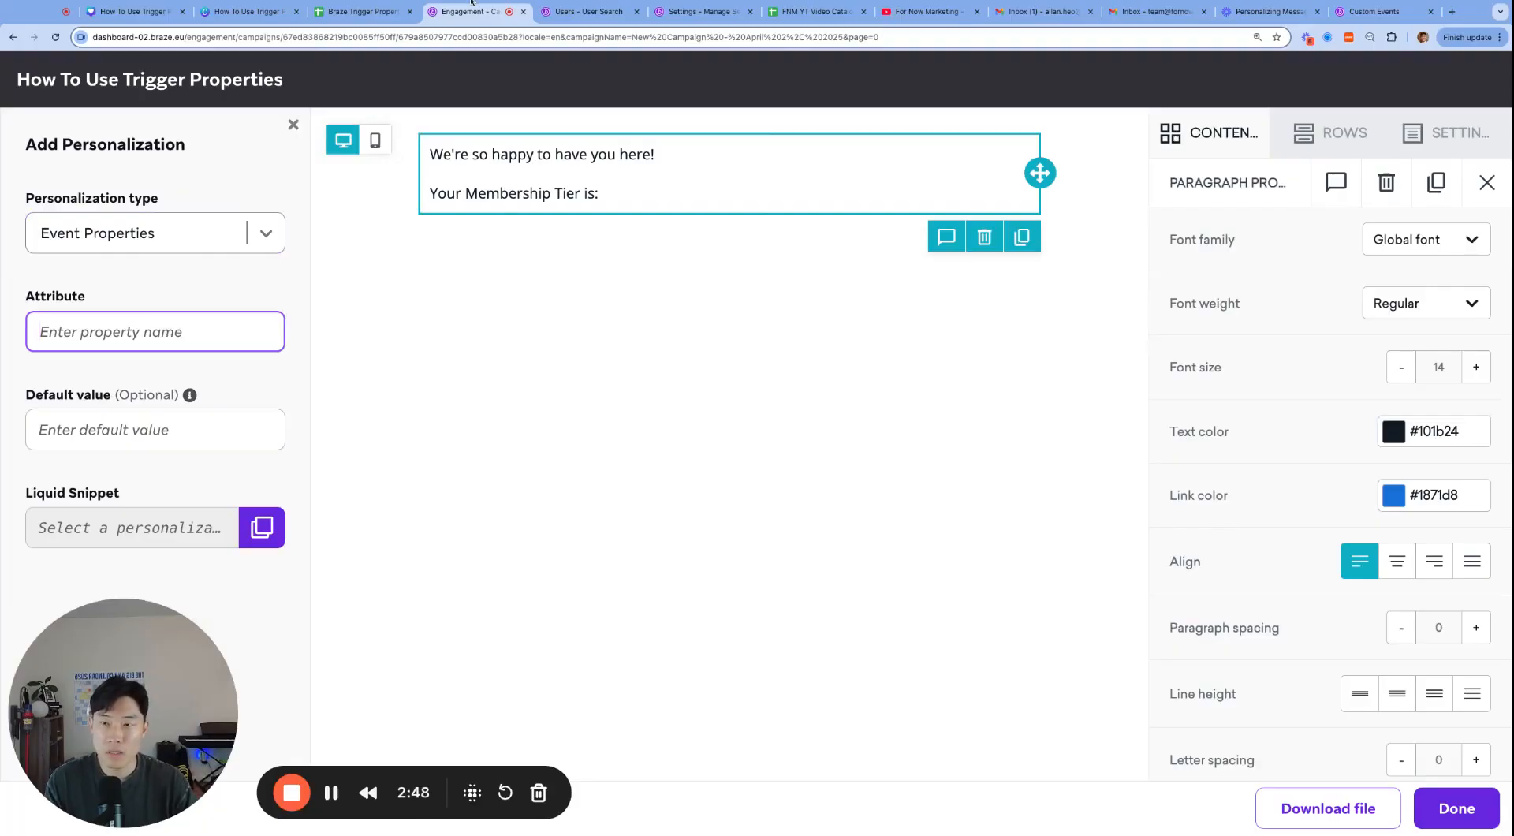
# - Copy the membership_tier property name from the Membership Started event's properties and enter it as the personalization attribute
pyautogui.click(670, 14)
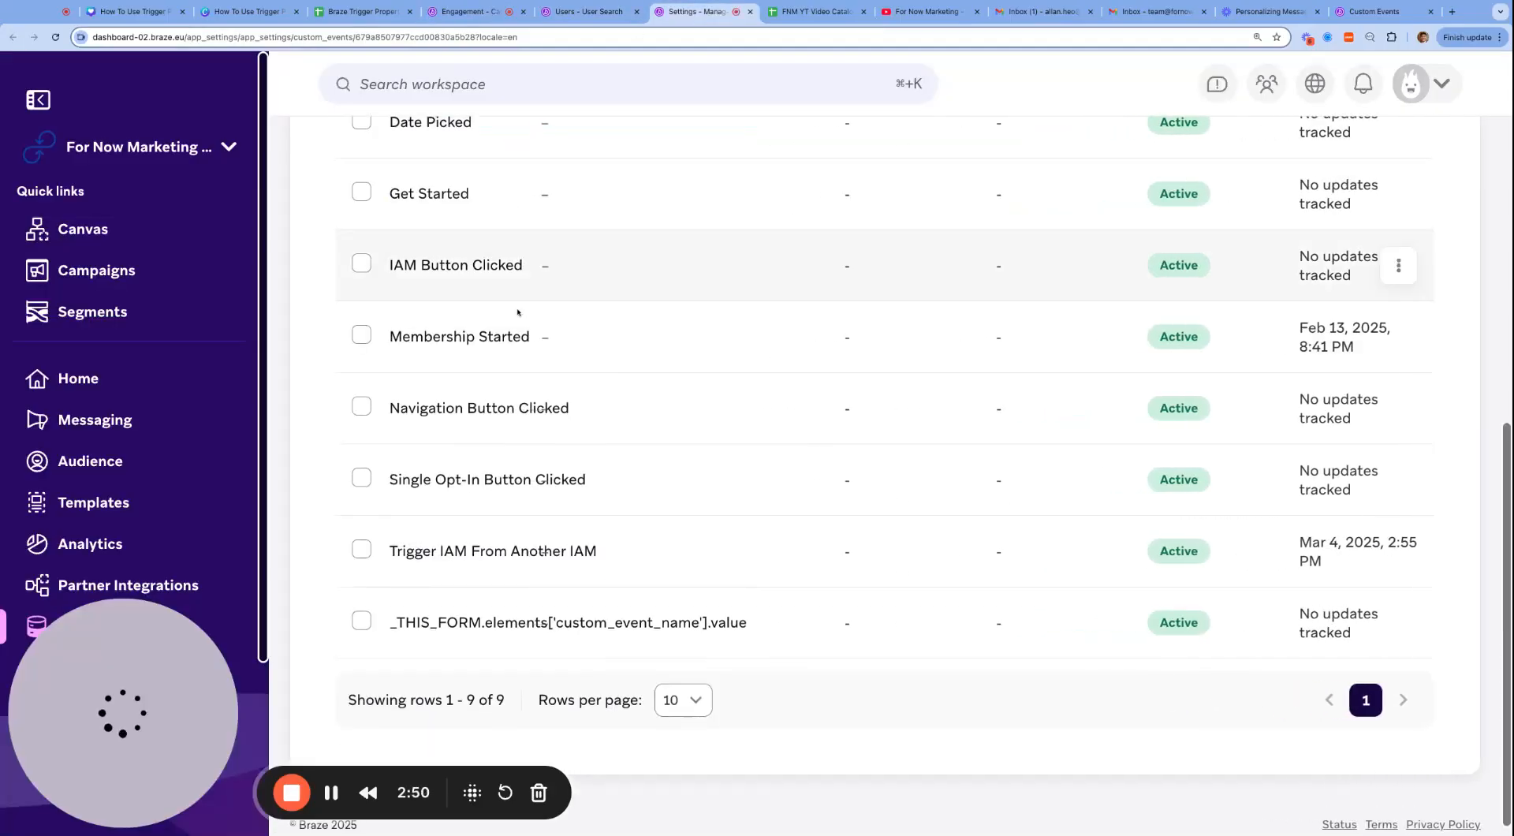
pyautogui.click(1395, 336)
pyautogui.click(1389, 336)
pyautogui.click(1396, 339)
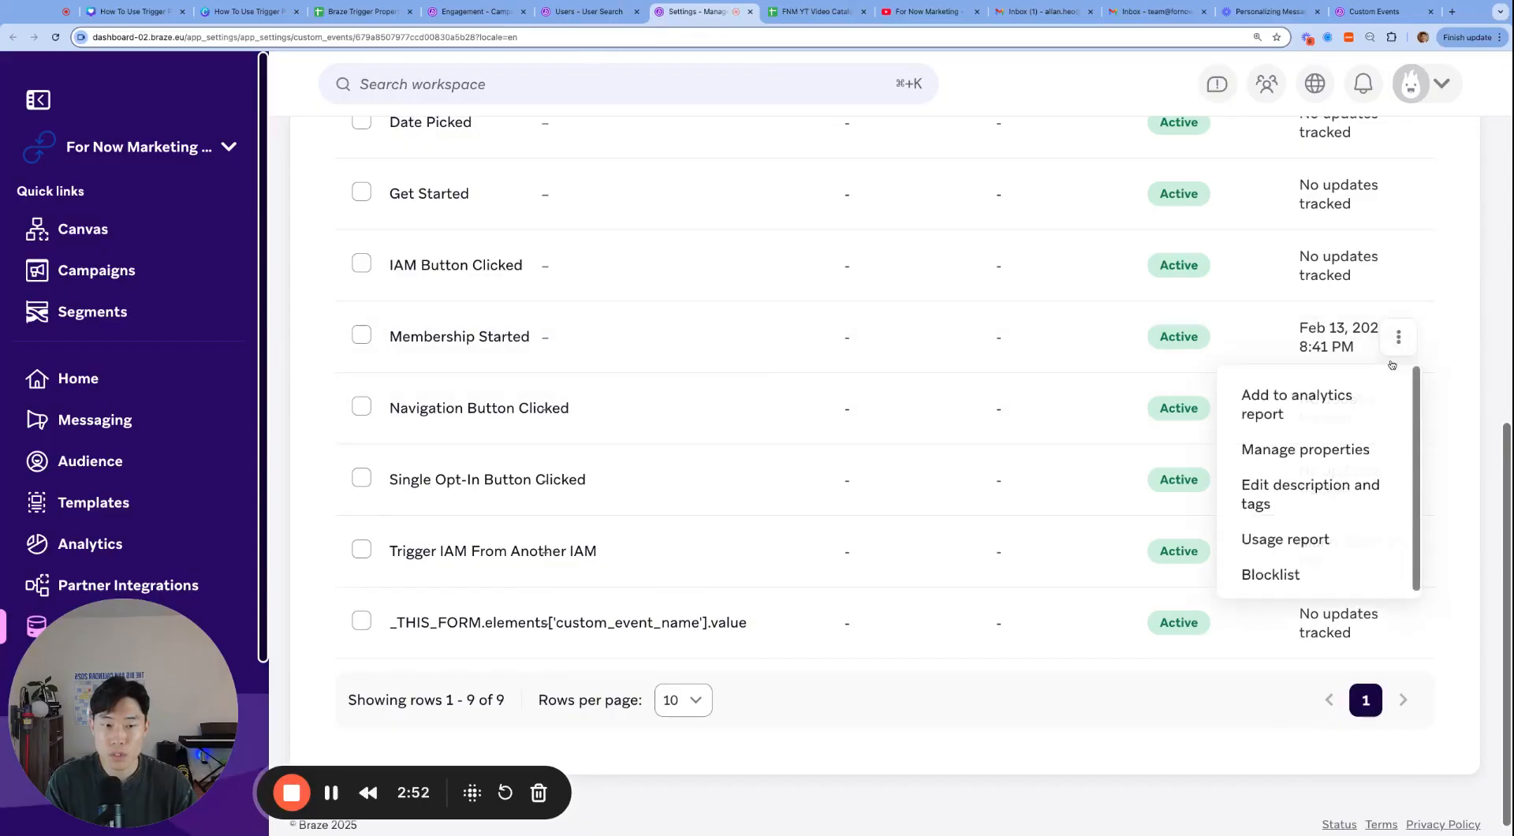
pyautogui.click(1358, 461)
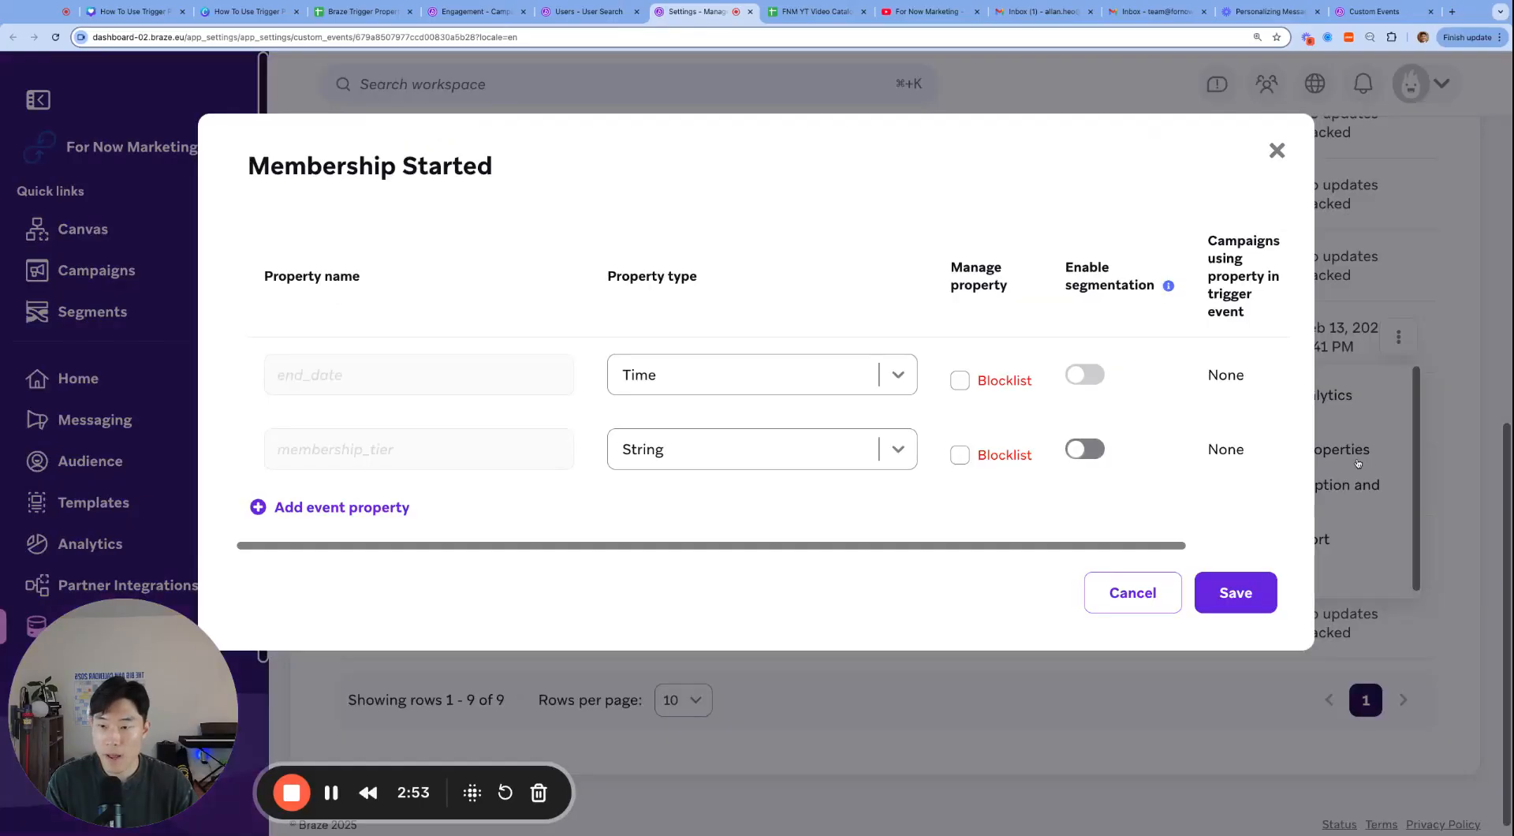
pyautogui.doubleClick(341, 450)
pyautogui.press('super+c')
pyautogui.click(465, 12)
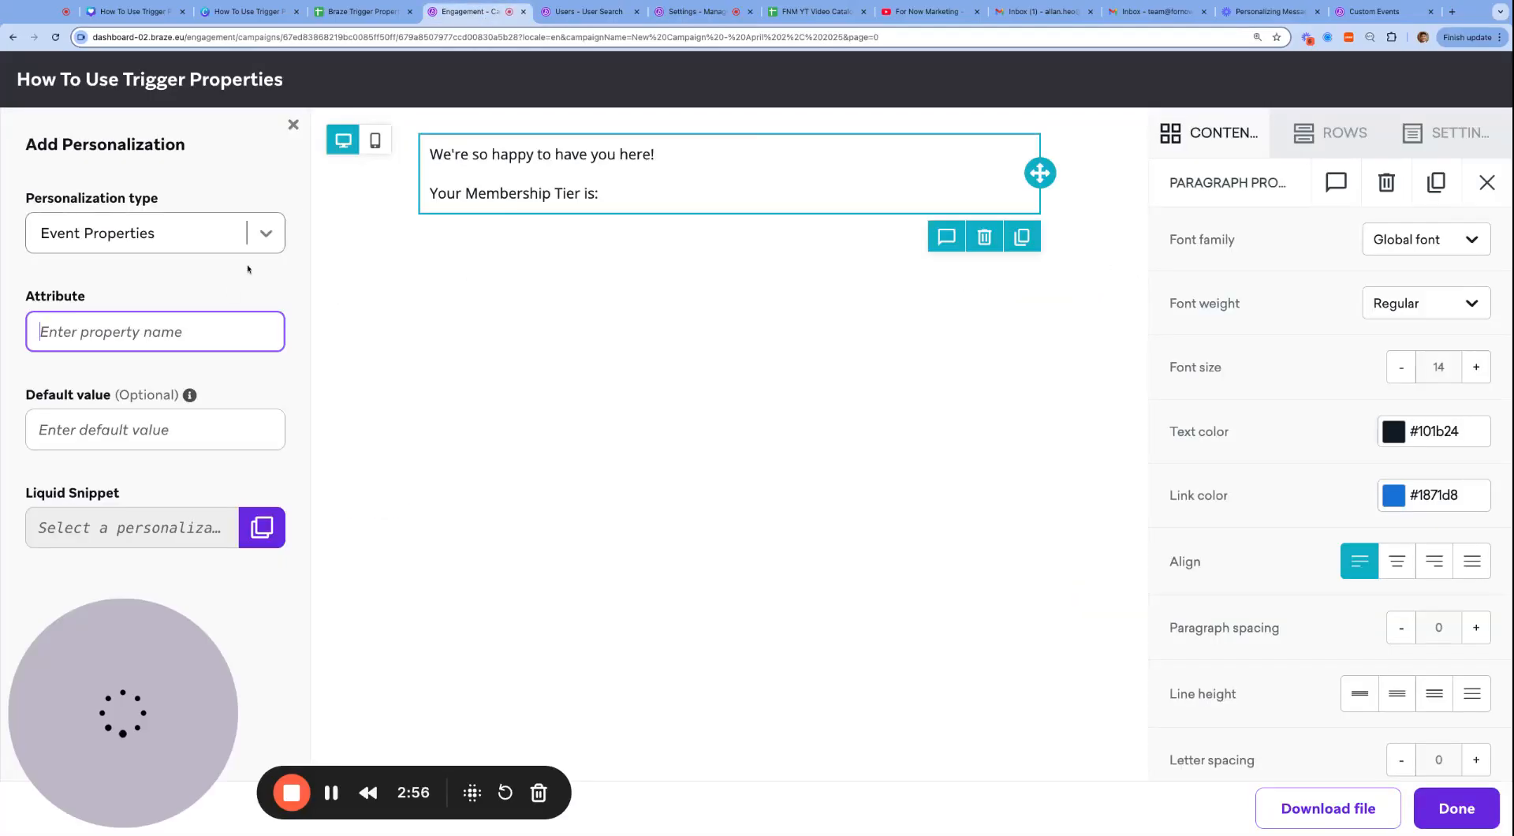
pyautogui.press('super+v')
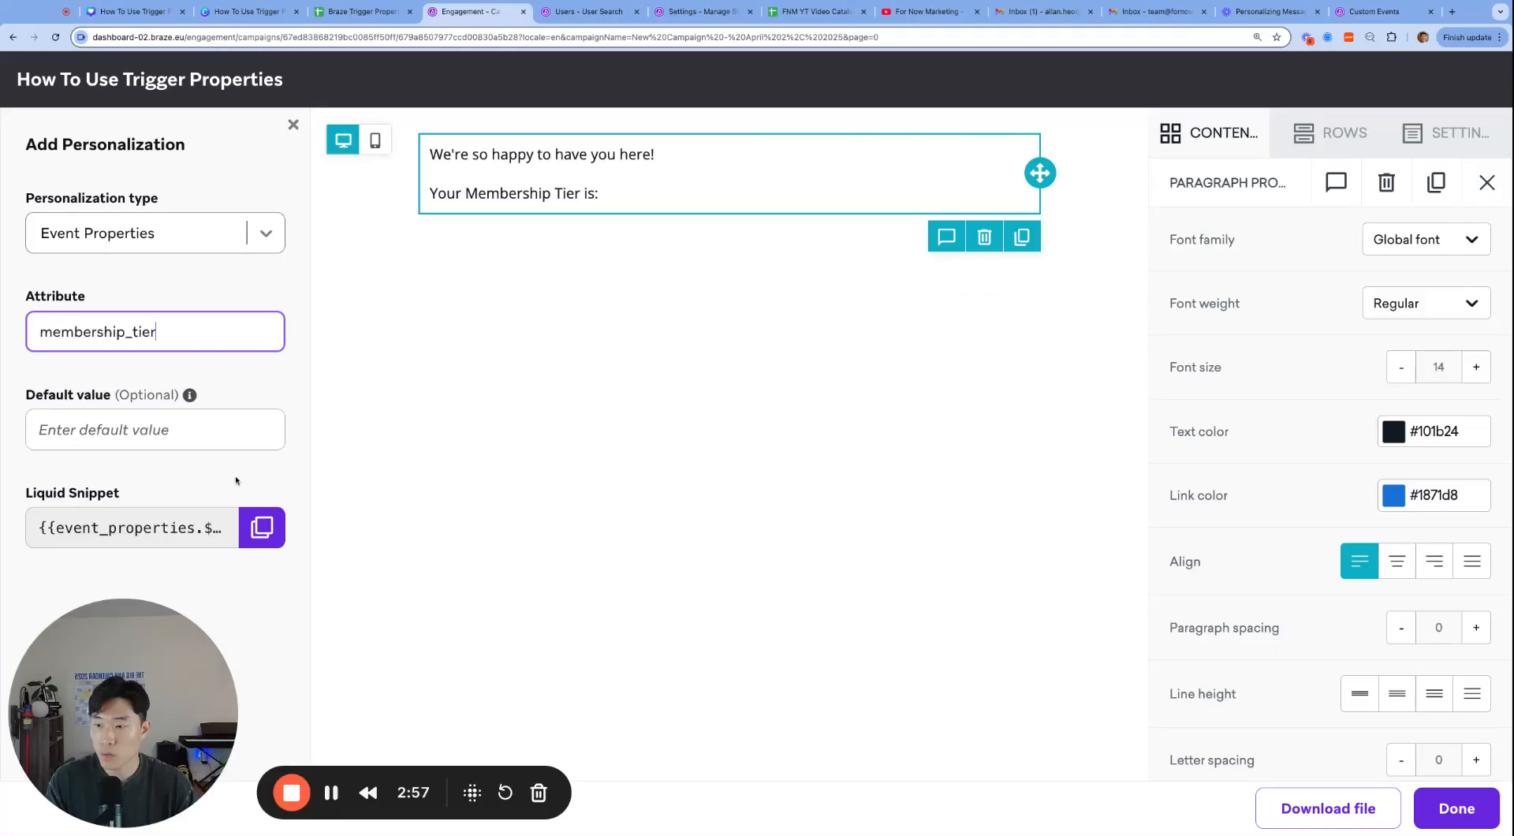
# - Copy the generated Liquid snippet {{event_properties.${membership_tier}}} and insert it after "Your Membership Tier is:" in the email body
pyautogui.click(260, 529)
pyautogui.click(603, 193)
pyautogui.press('super+v')
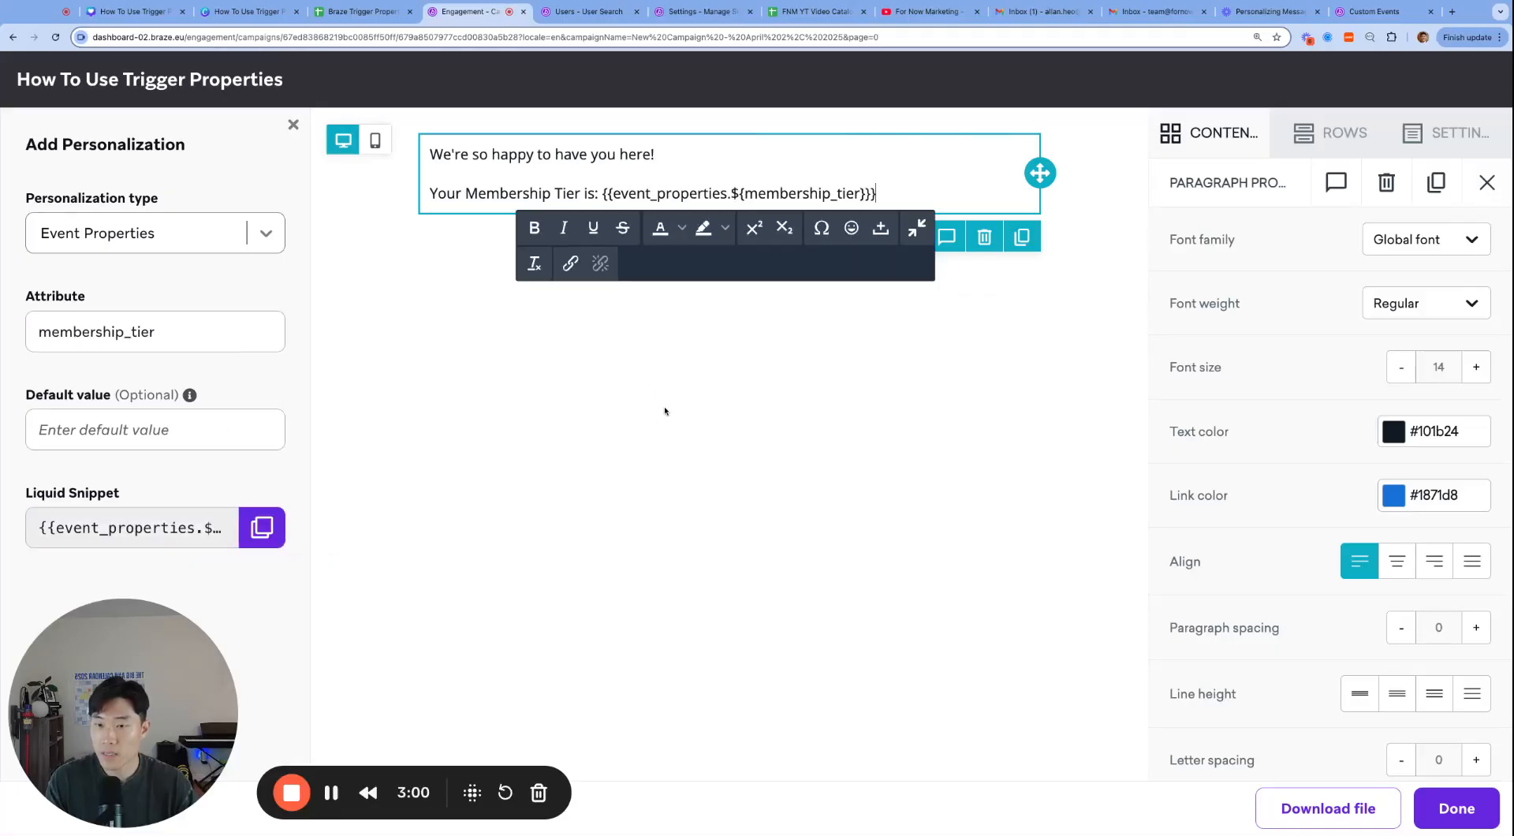
pyautogui.click(436, 262)
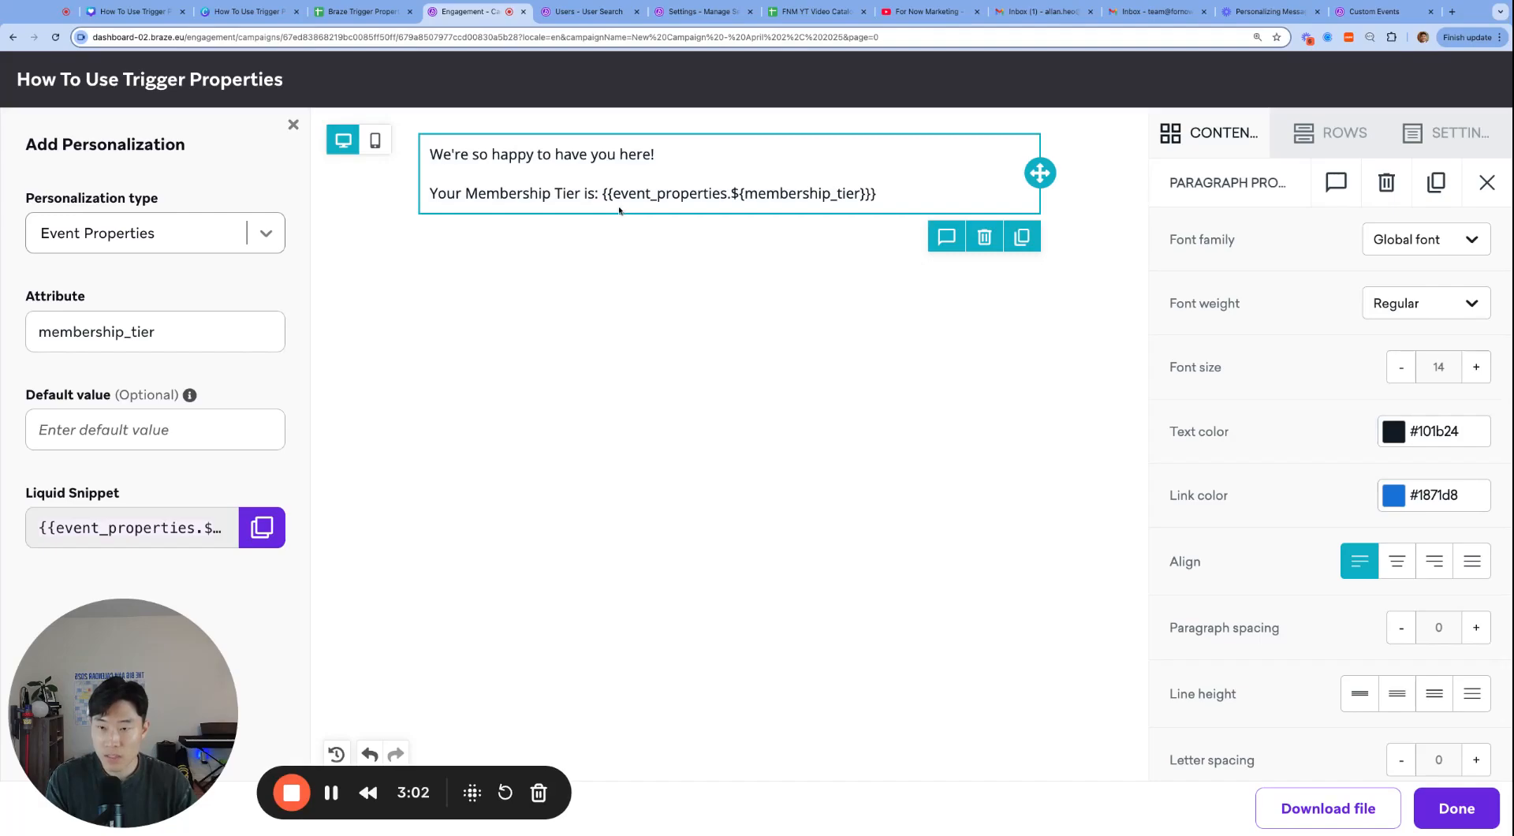
# - Paste the event property snippet into the Campaigns / Action-Based cell C3 of the Braze Trigger Property Matrix sheet at font size 16
pyautogui.moveTo(604, 195); pyautogui.dragTo(596, 319)
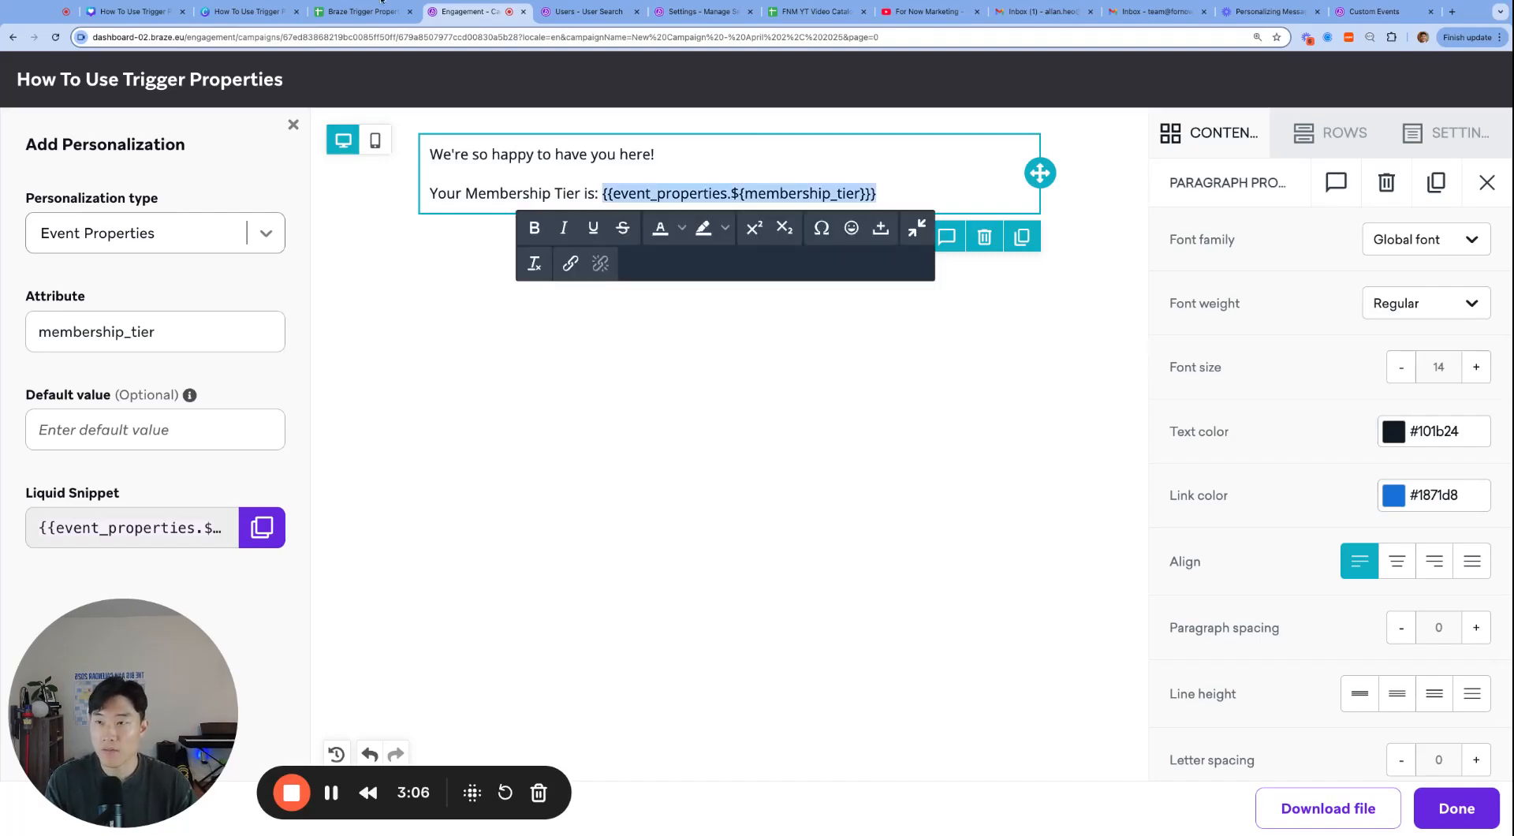
pyautogui.click(360, 13)
pyautogui.click(483, 284)
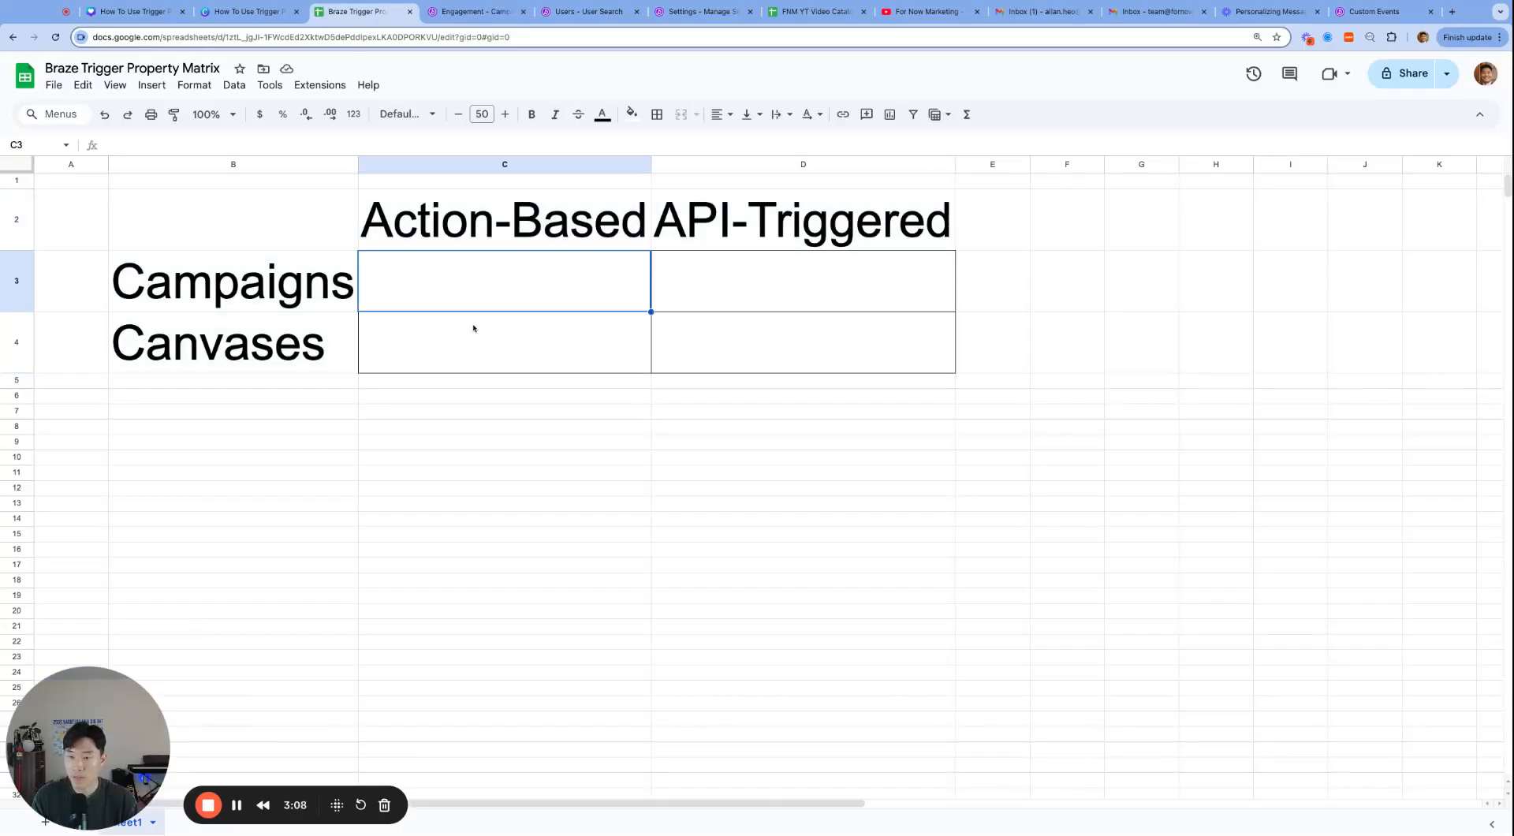
pyautogui.press('super+v')
pyautogui.press('super+shift+comma')
pyautogui.press('super+shift+comma')
pyautogui.press('super+shift+comma')
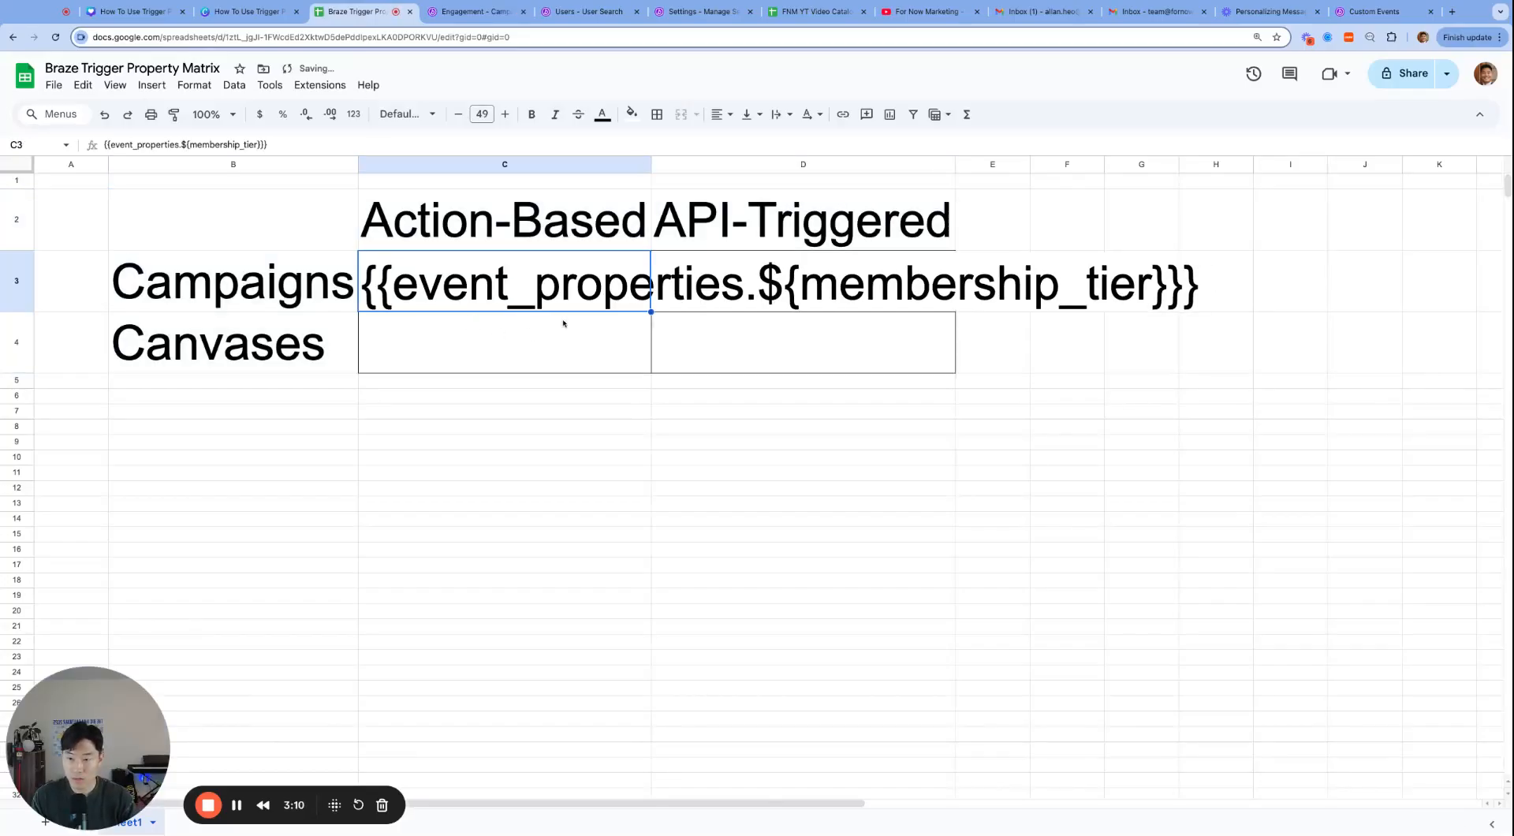
pyautogui.press('super+shift+comma')
pyautogui.press('super+shift+comma')
pyautogui.press('super+shift+comma')
pyautogui.press('super+shift+comma')
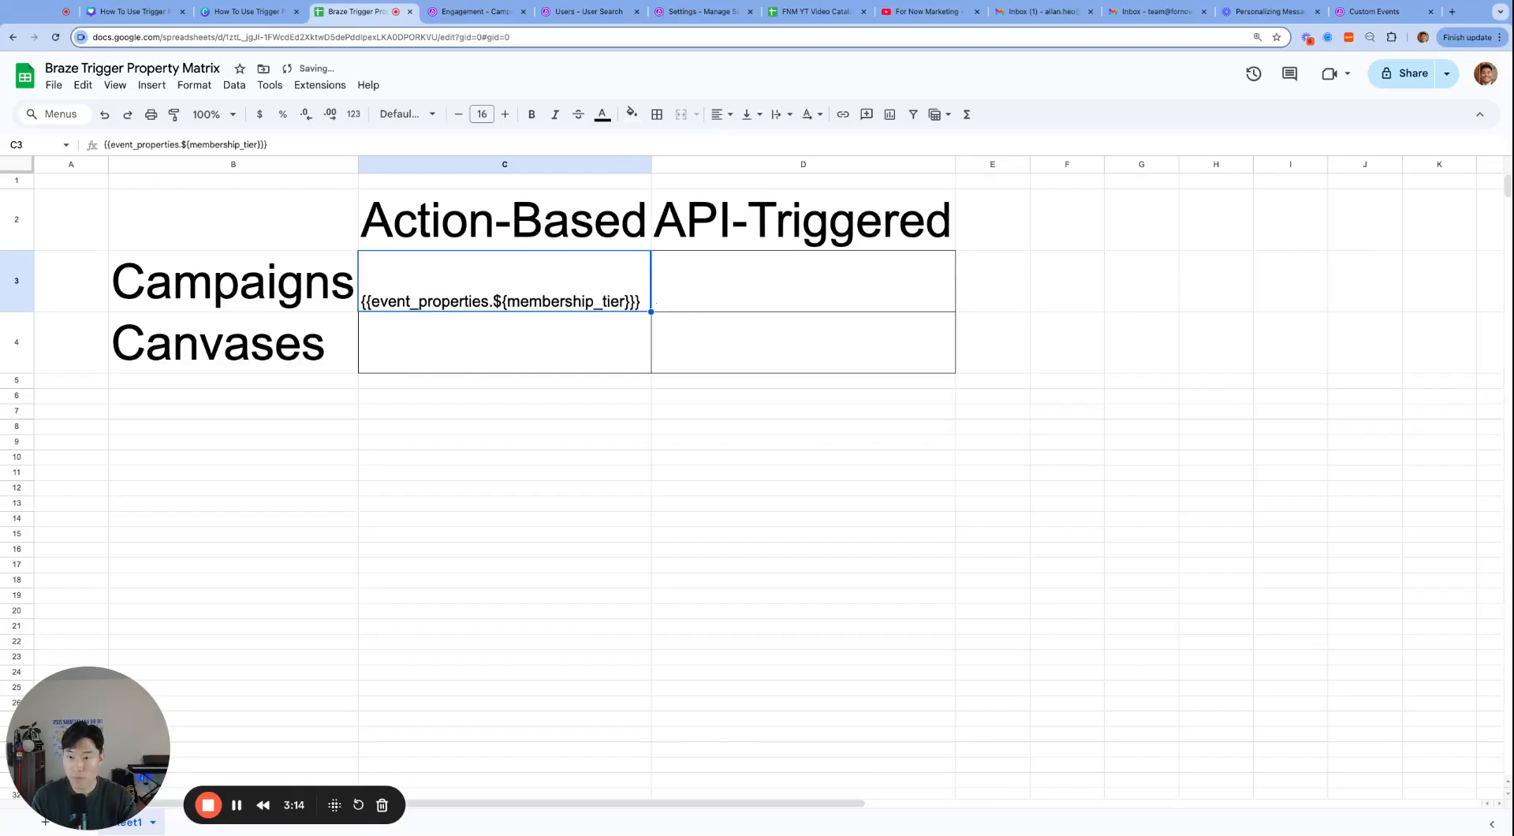
# - Return to the Braze campaign, finish editing the email body, and set the email's subject to "Action-Based; Campaign"
pyautogui.hotkey('ctrl', 'Tab')
pyautogui.click(1464, 820)
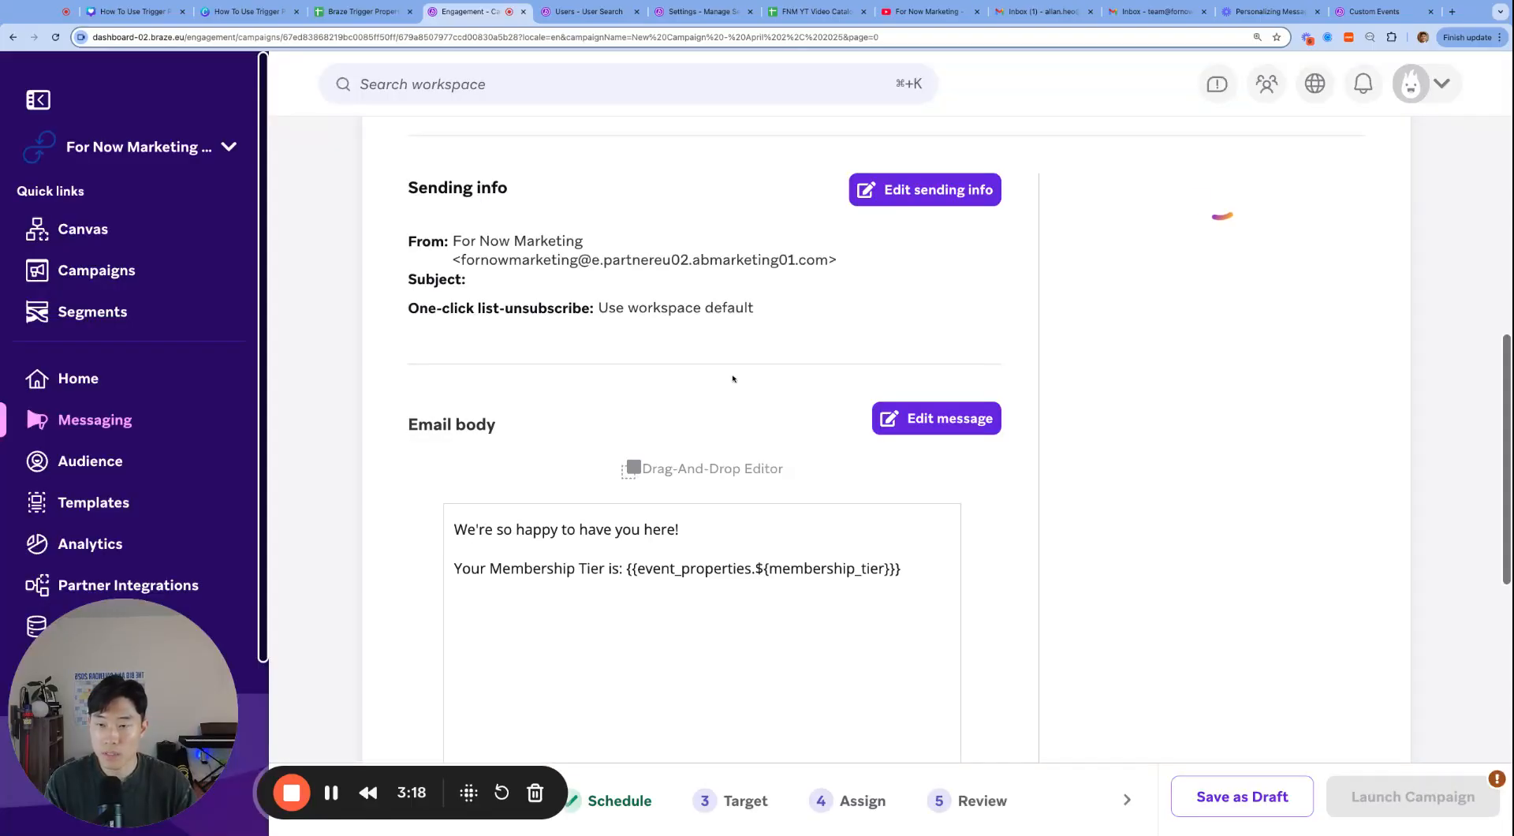
pyautogui.click(915, 180)
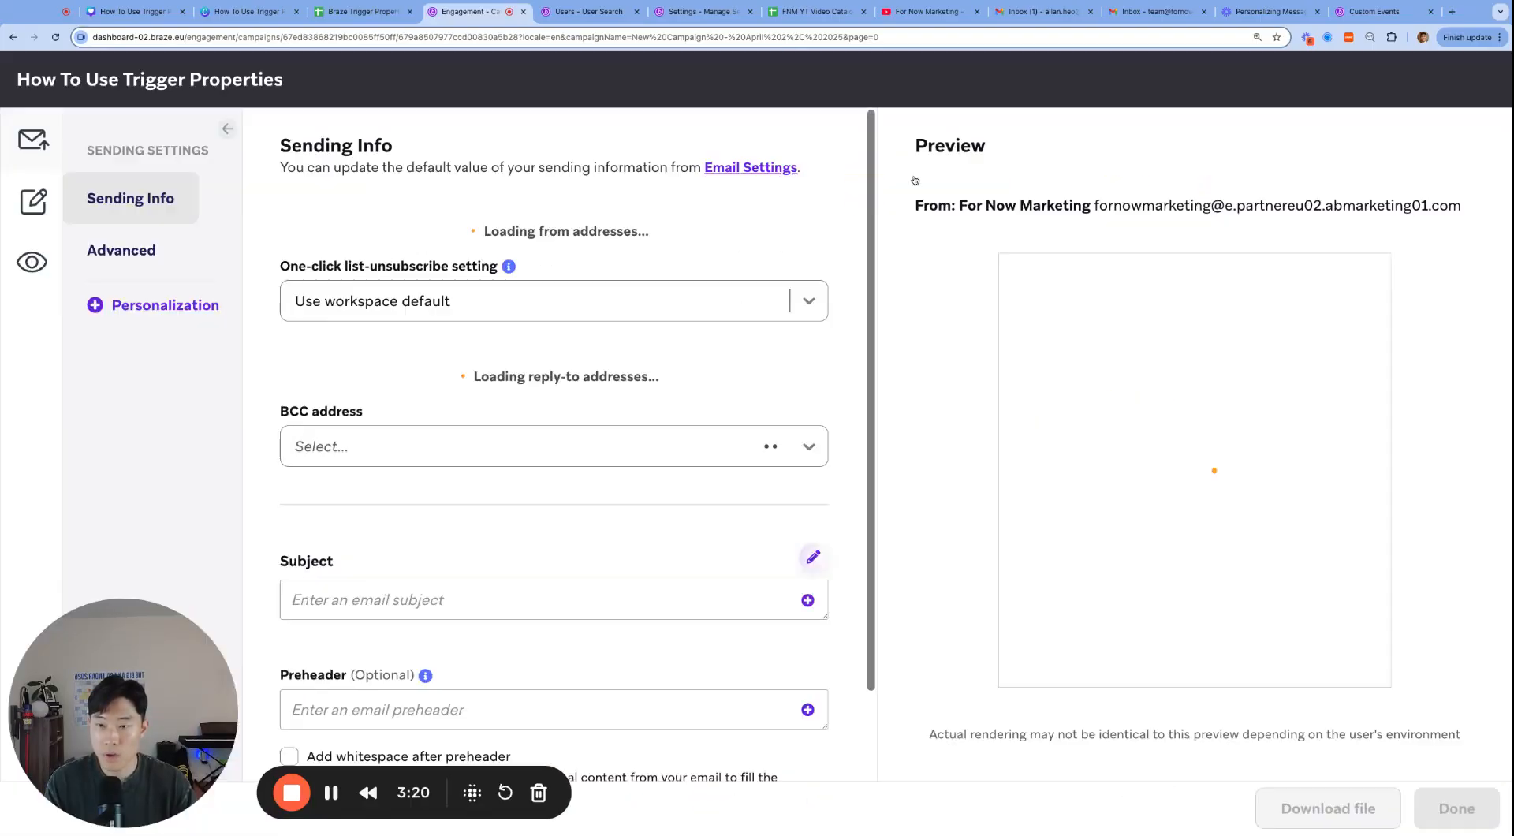
pyautogui.scroll(-3, 473, 507)
pyautogui.scroll(-1, 474, 567)
pyautogui.click(514, 563)
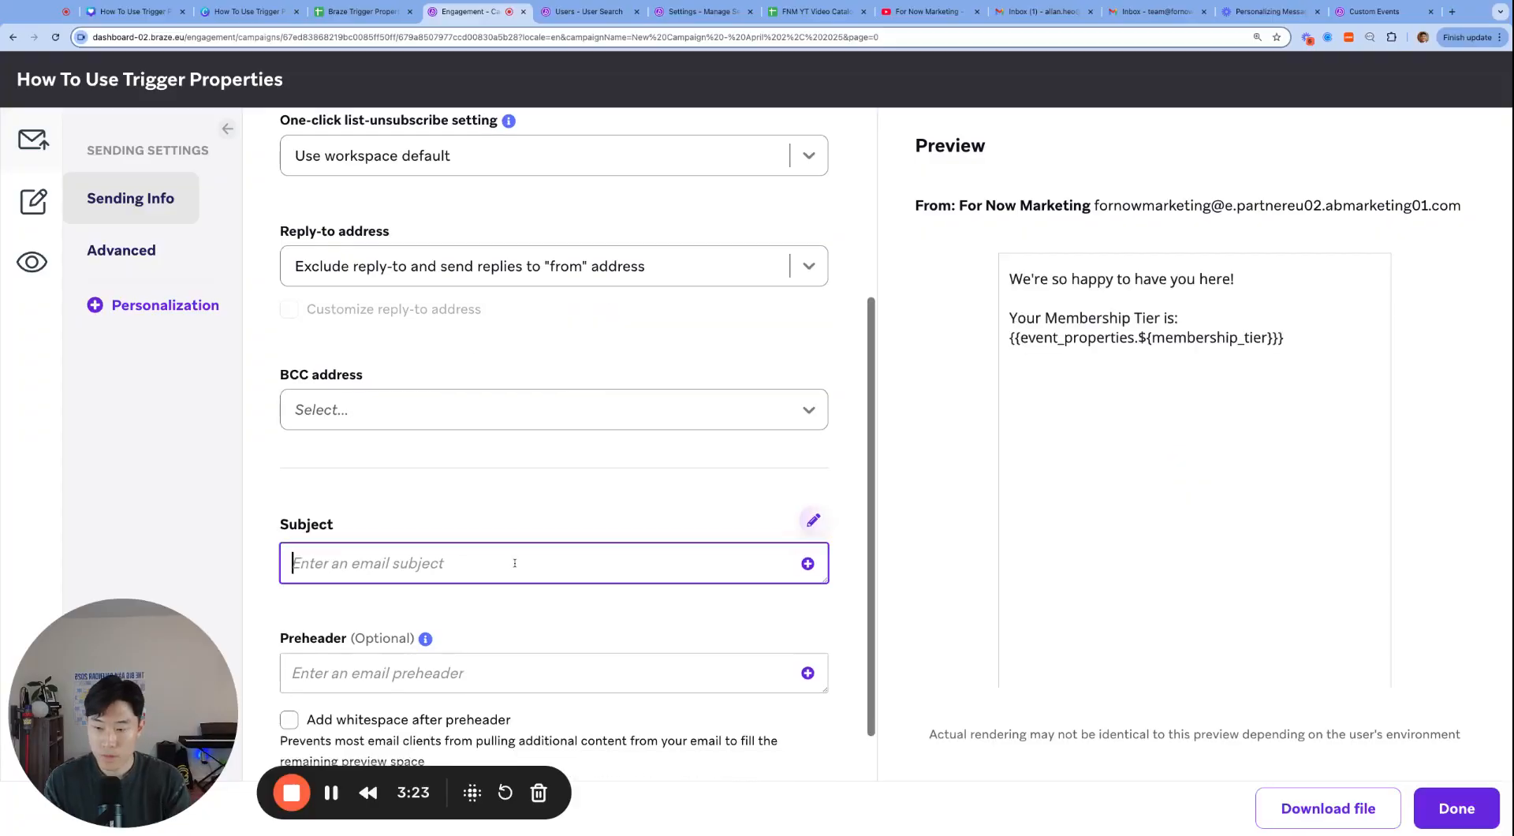
pyautogui.write('Action-')
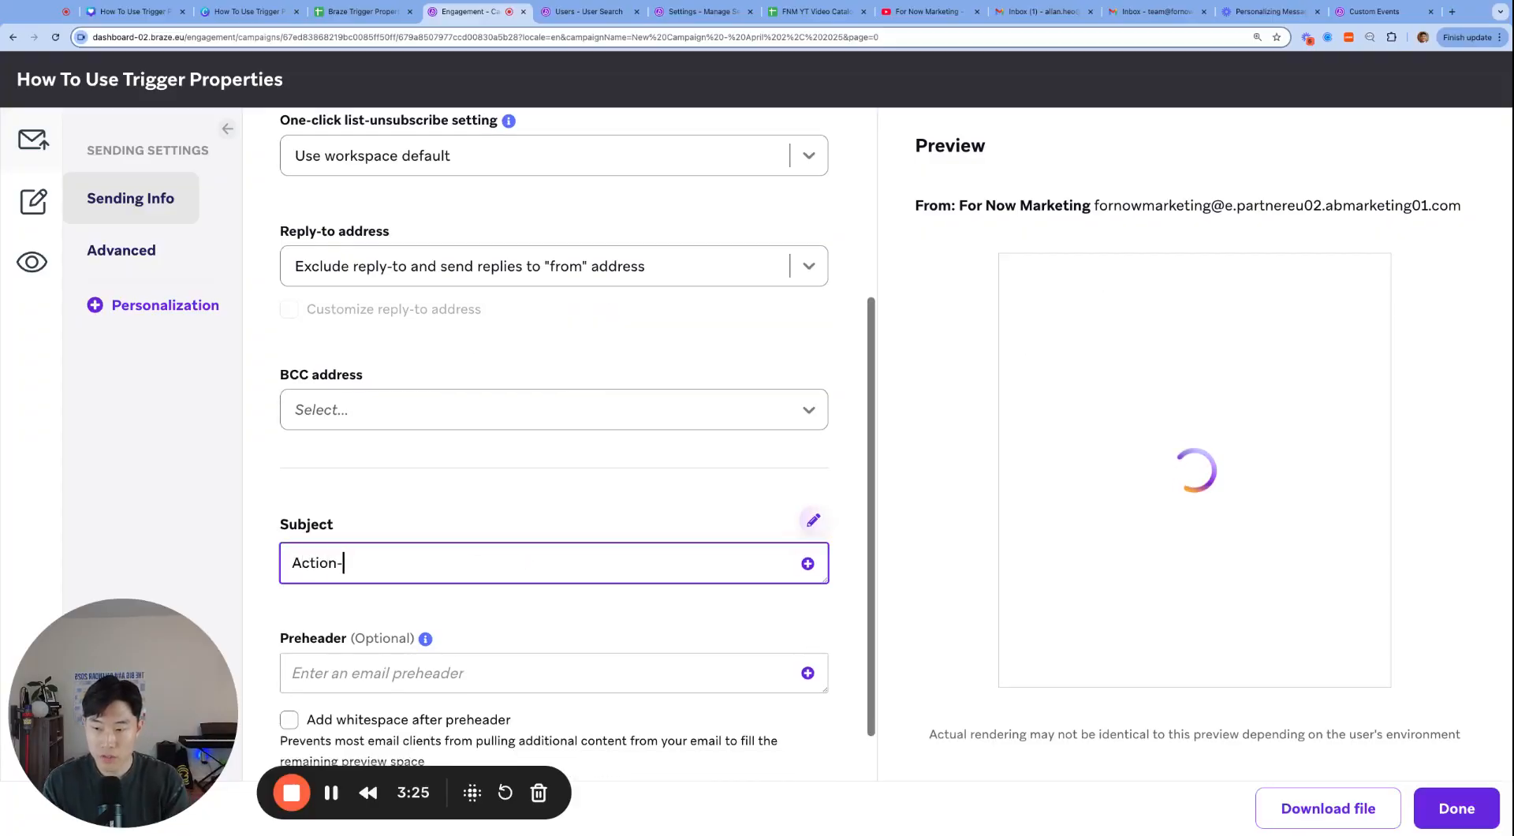
pyautogui.write('Based; Campaign')
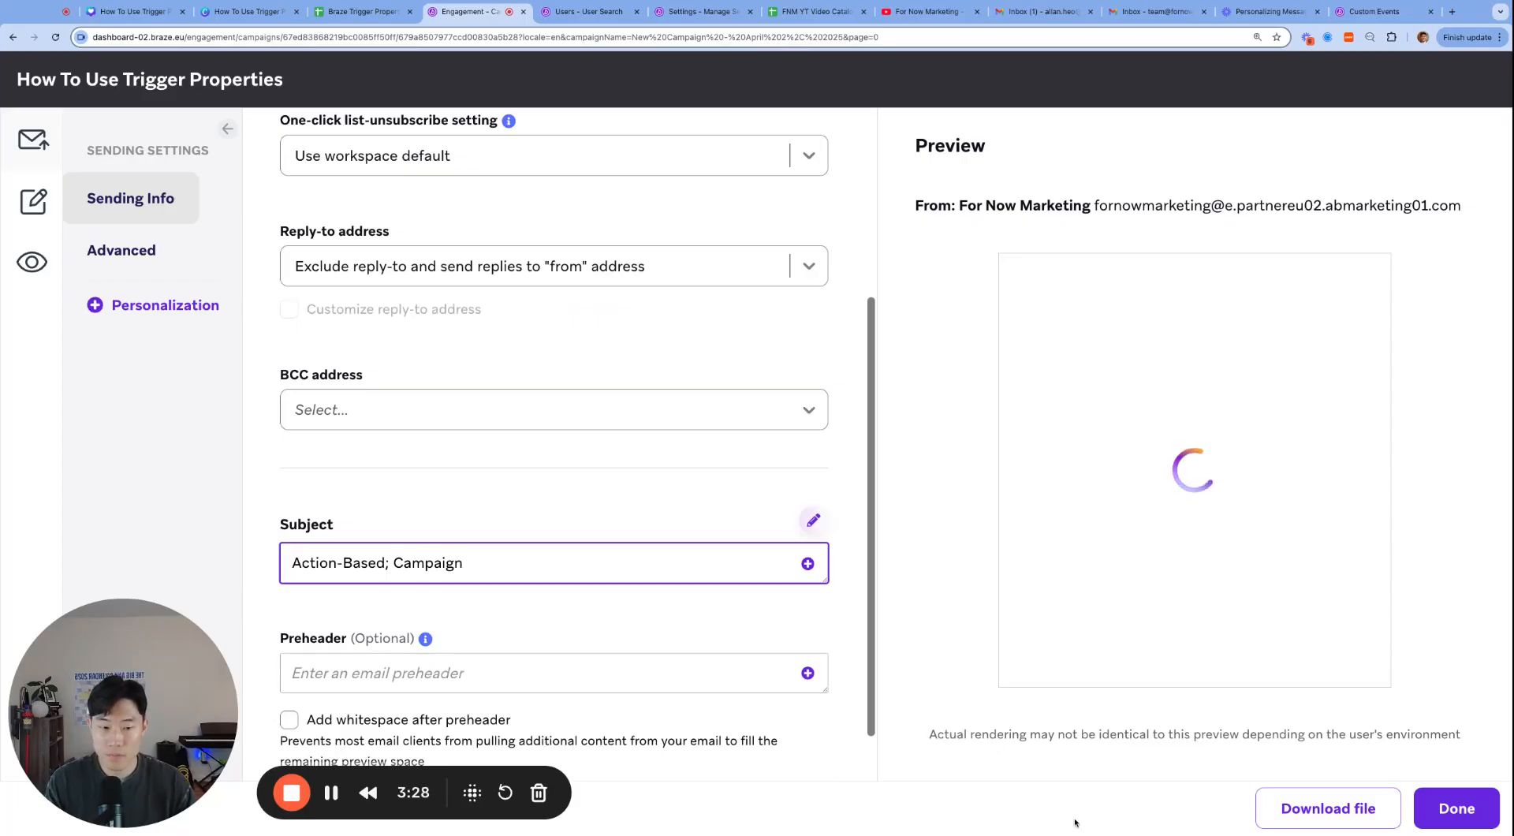
pyautogui.click(1447, 819)
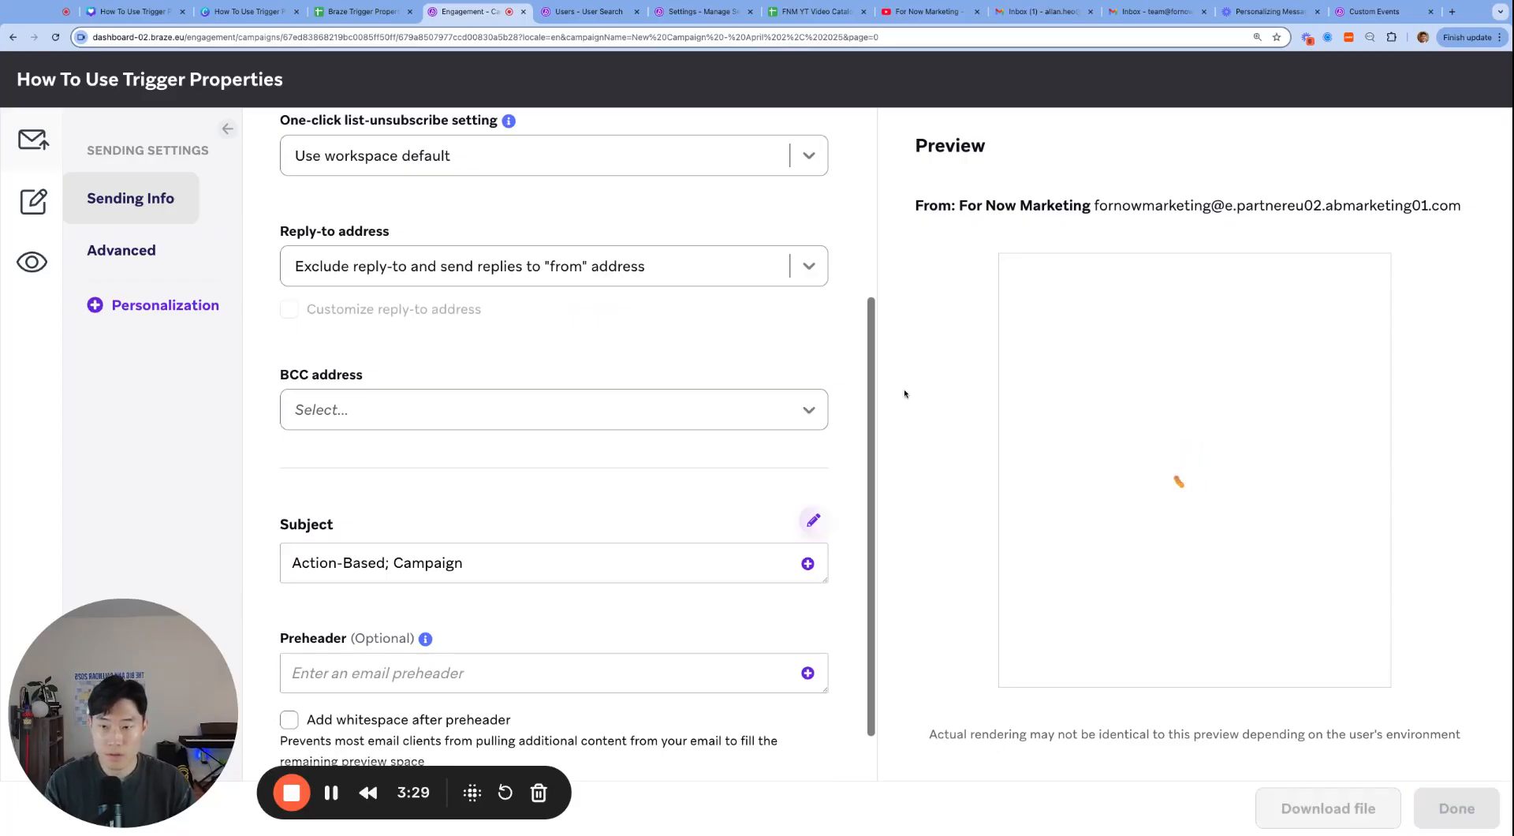
# - Restrict the campaign's target audience with an External User ID filter that equals the test user's ID, and check the remaining targeting settings
pyautogui.scroll(4, 679, 366)
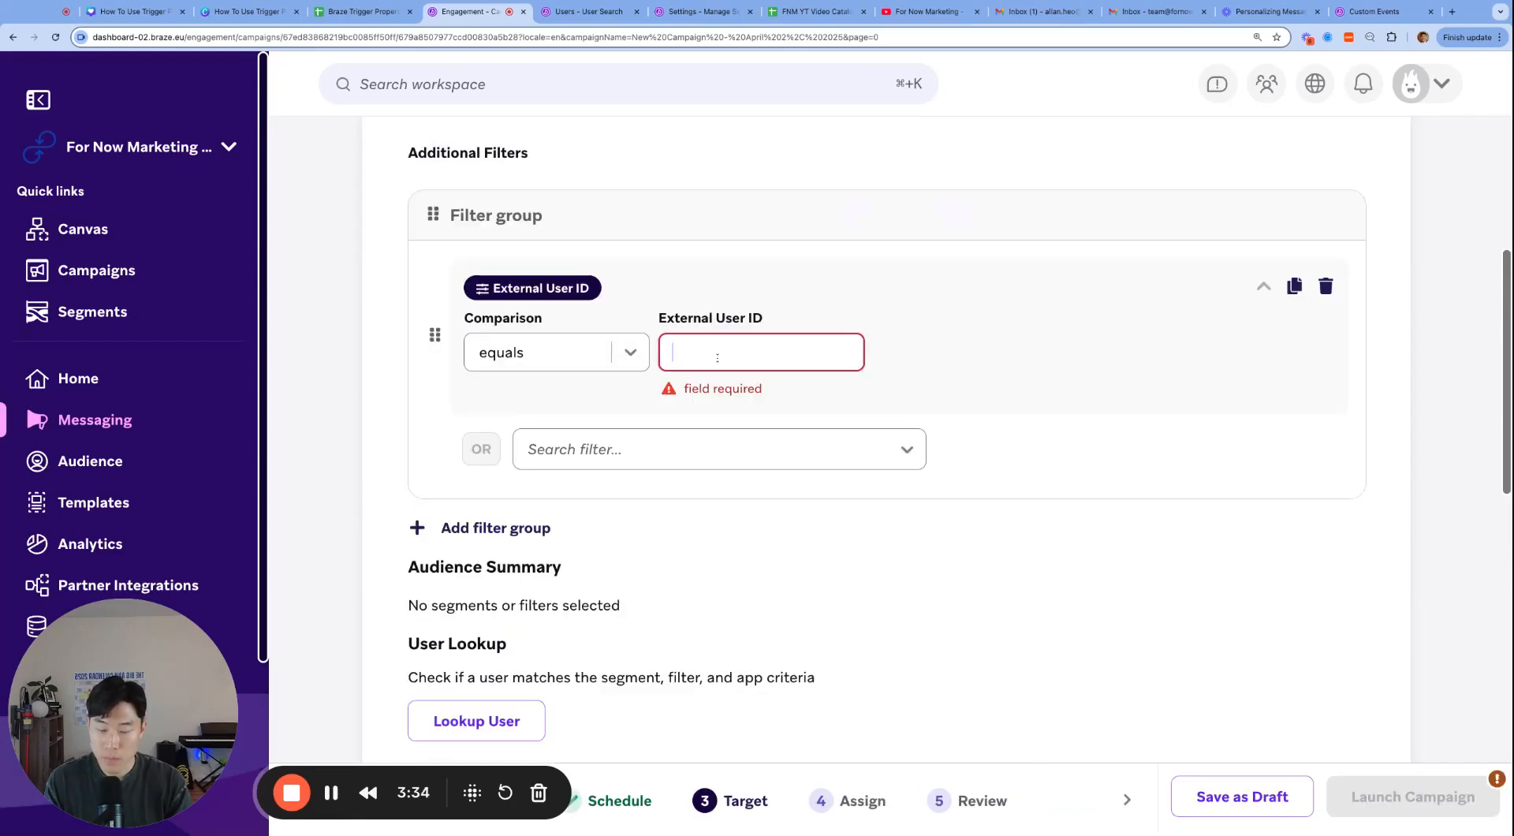
pyautogui.write('allan')
pyautogui.press('super+minus')
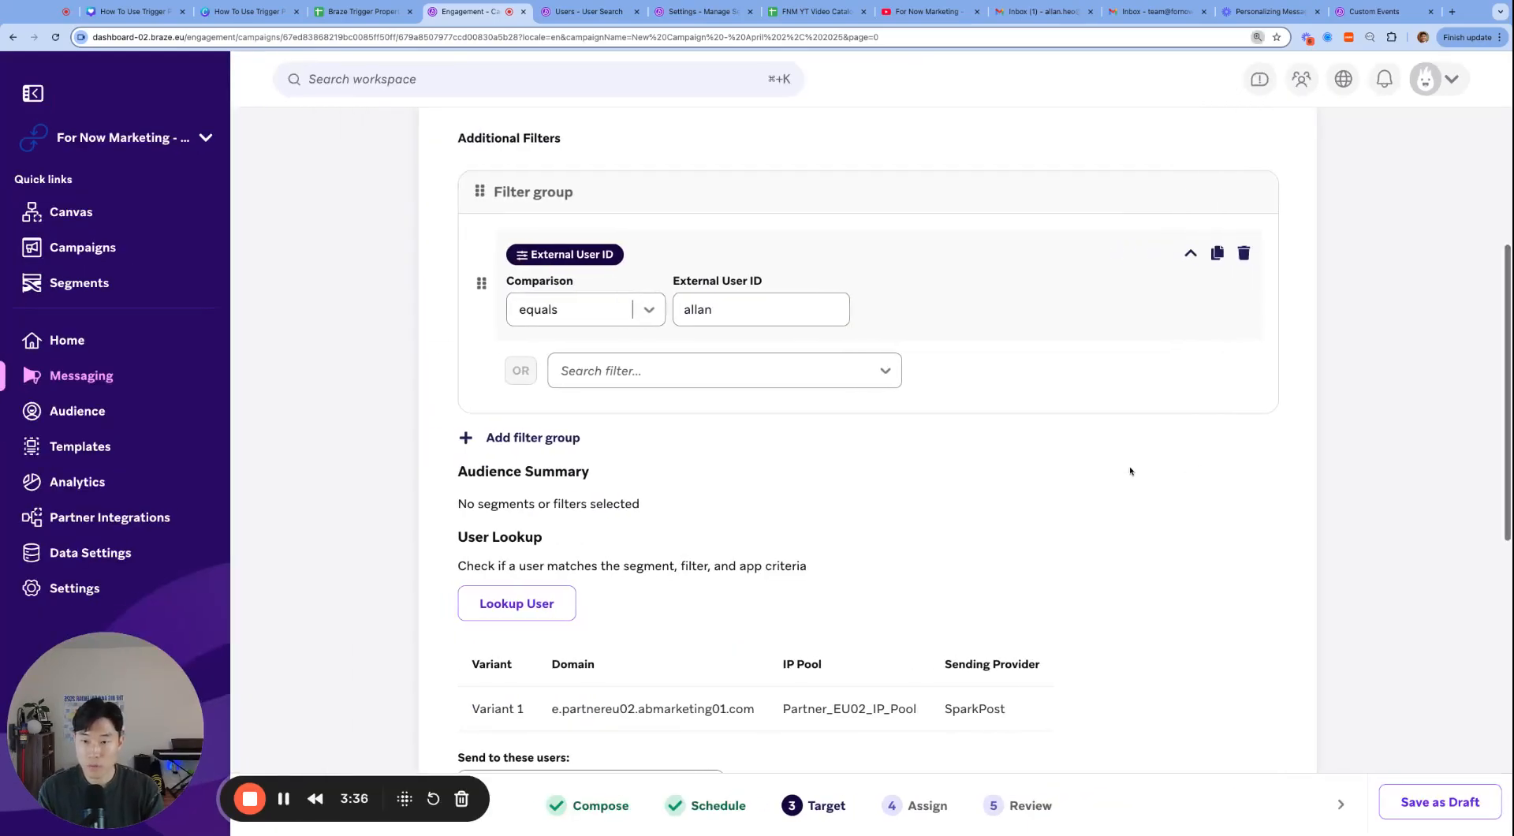
pyautogui.scroll(-4, 898, 551)
pyautogui.scroll(-2, 898, 551)
pyautogui.click(534, 612)
pyautogui.scroll(-4, 706, 623)
pyautogui.scroll(6, 707, 622)
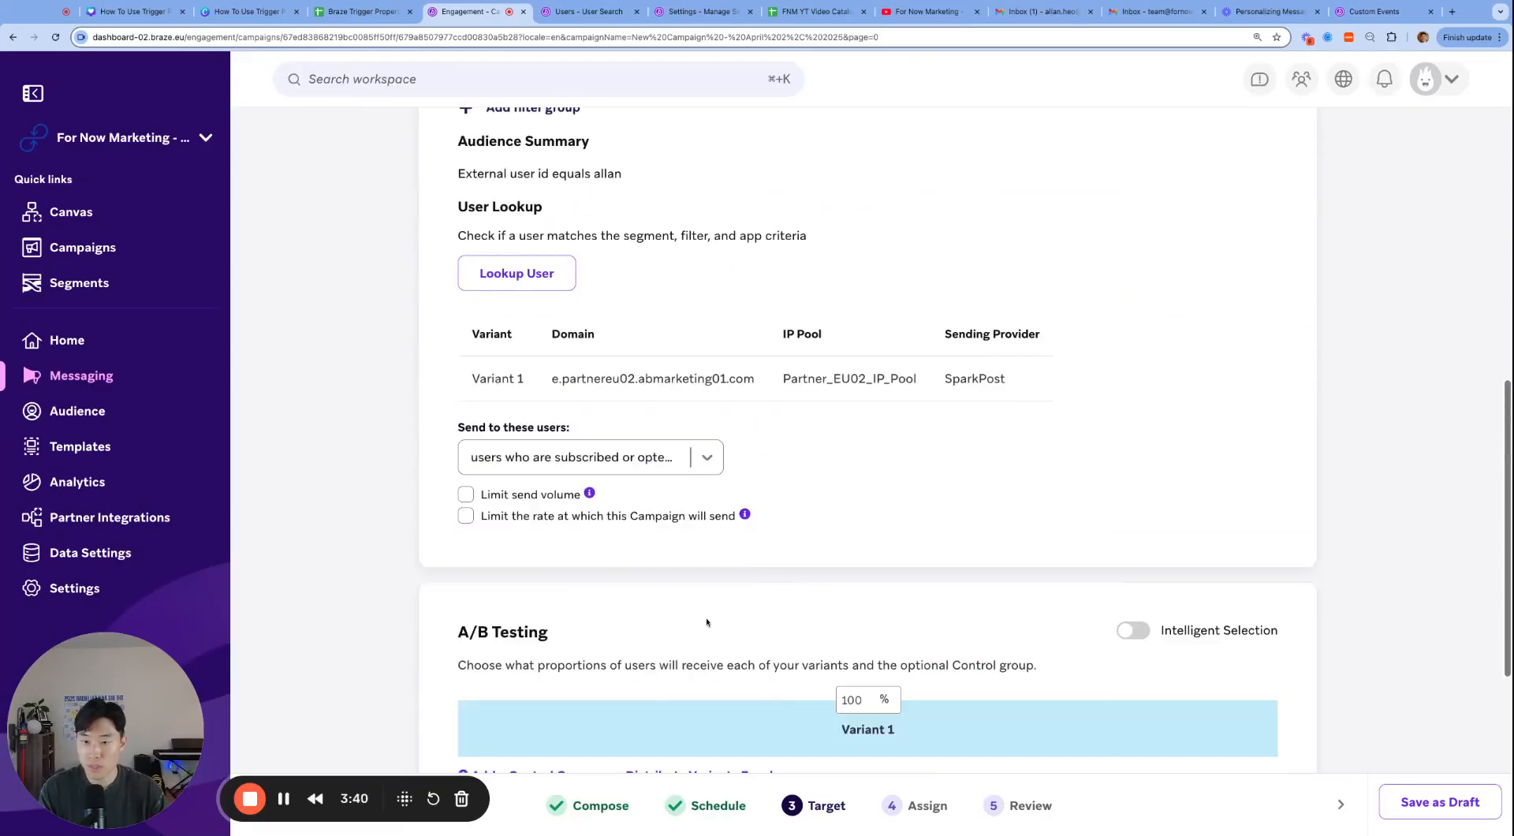
pyautogui.scroll(6, 628, 420)
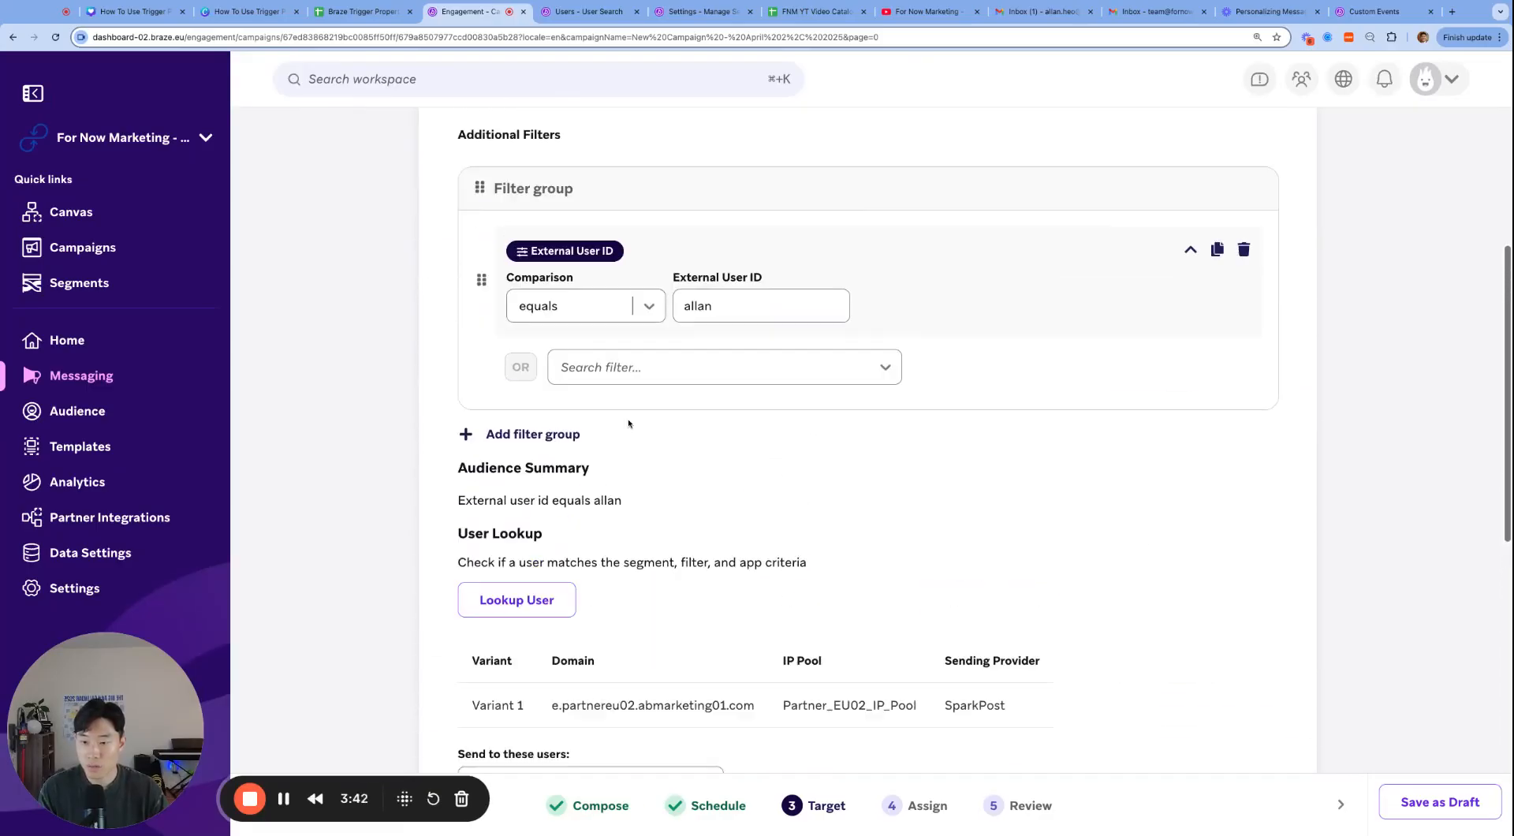
# - Allow users to become re-eligible to receive the campaign again in 0 days in the schedule's delivery controls
pyautogui.click(703, 190)
pyautogui.scroll(-6, 784, 388)
pyautogui.scroll(-4, 784, 388)
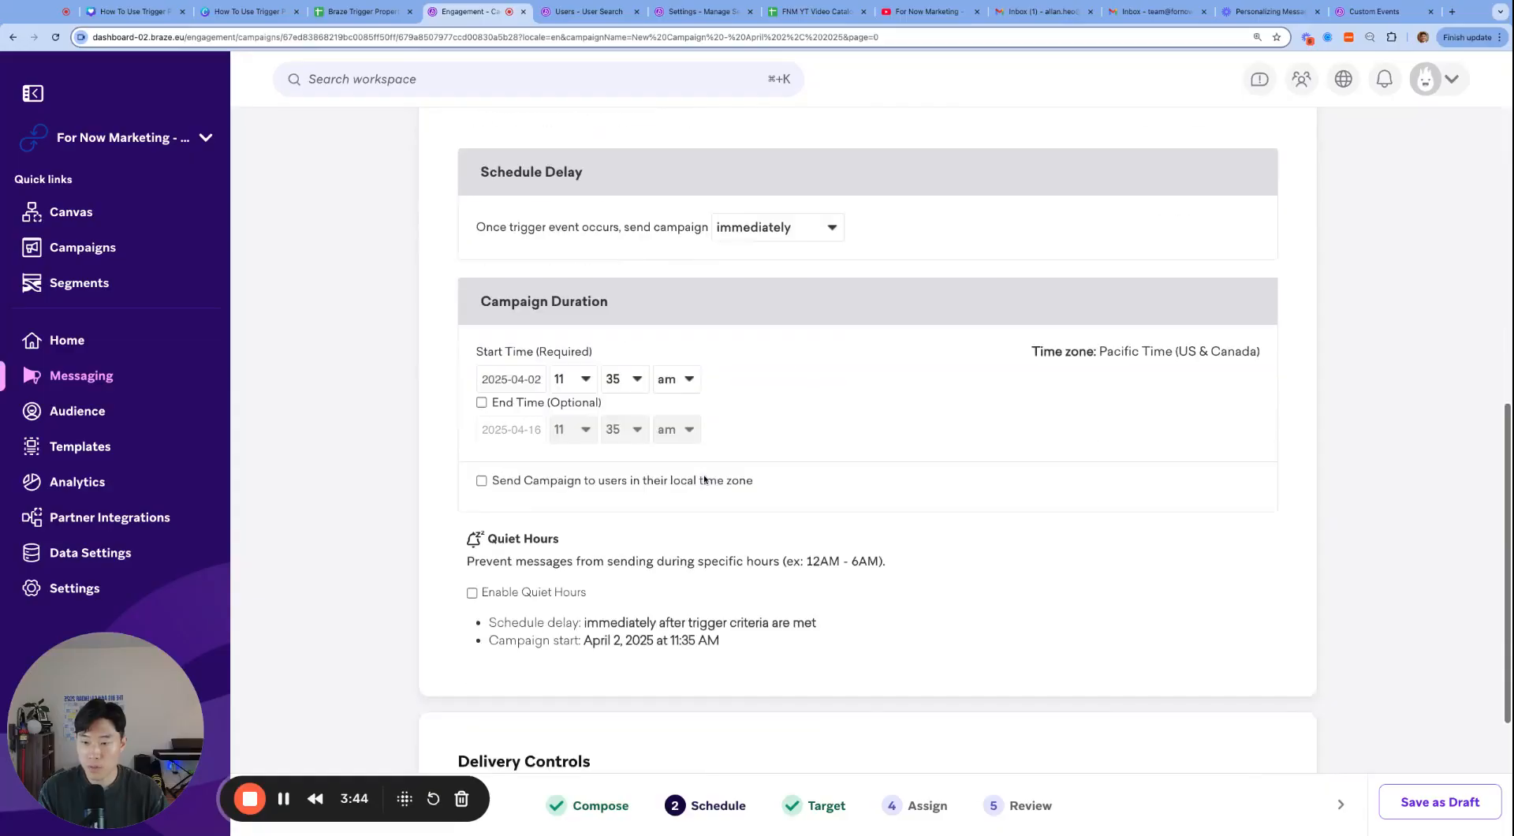
pyautogui.scroll(-2, 496, 538)
pyautogui.click(472, 561)
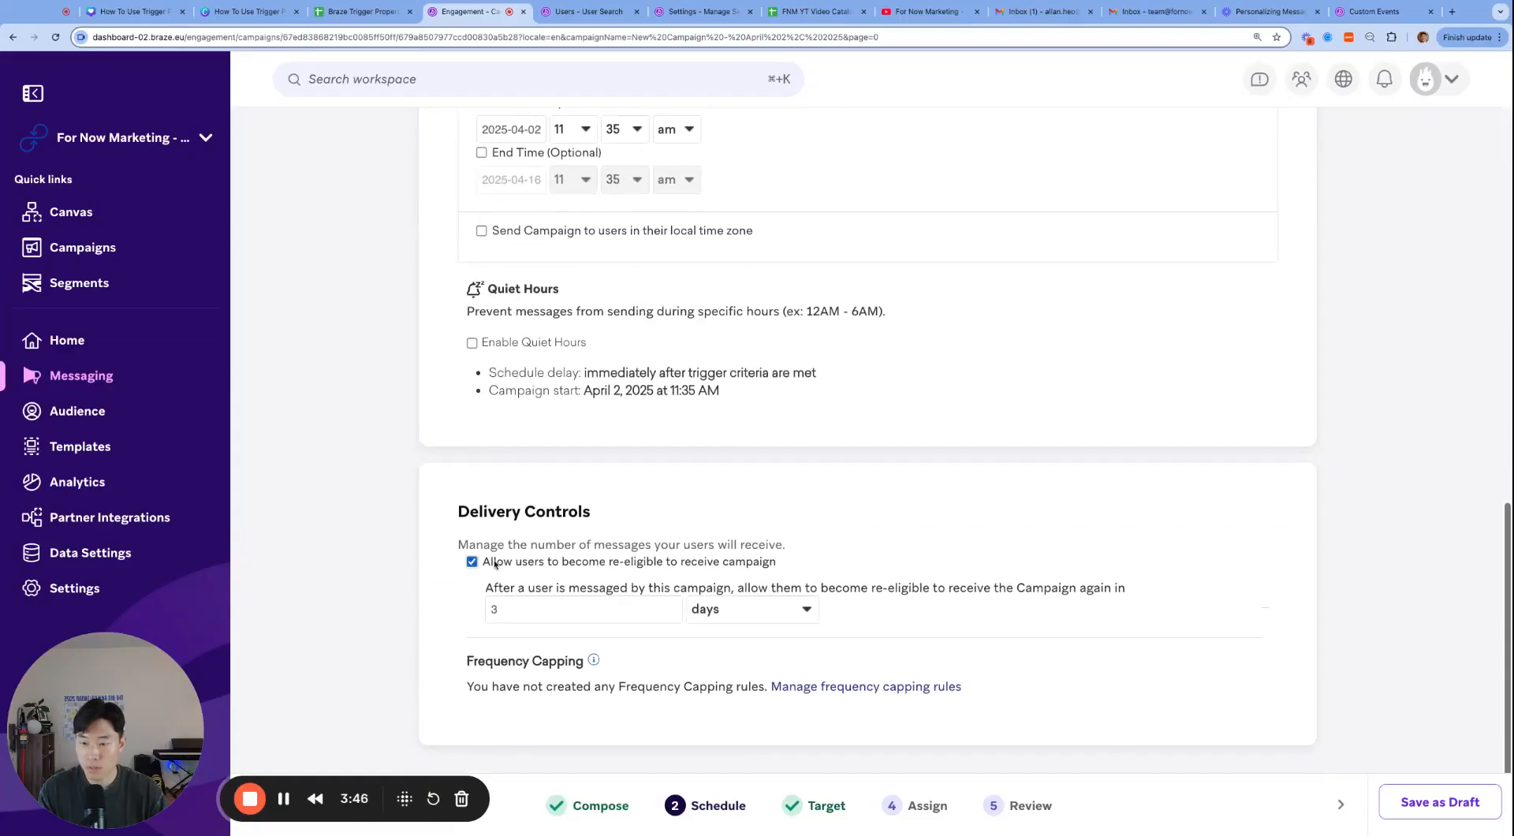
pyautogui.click(560, 610)
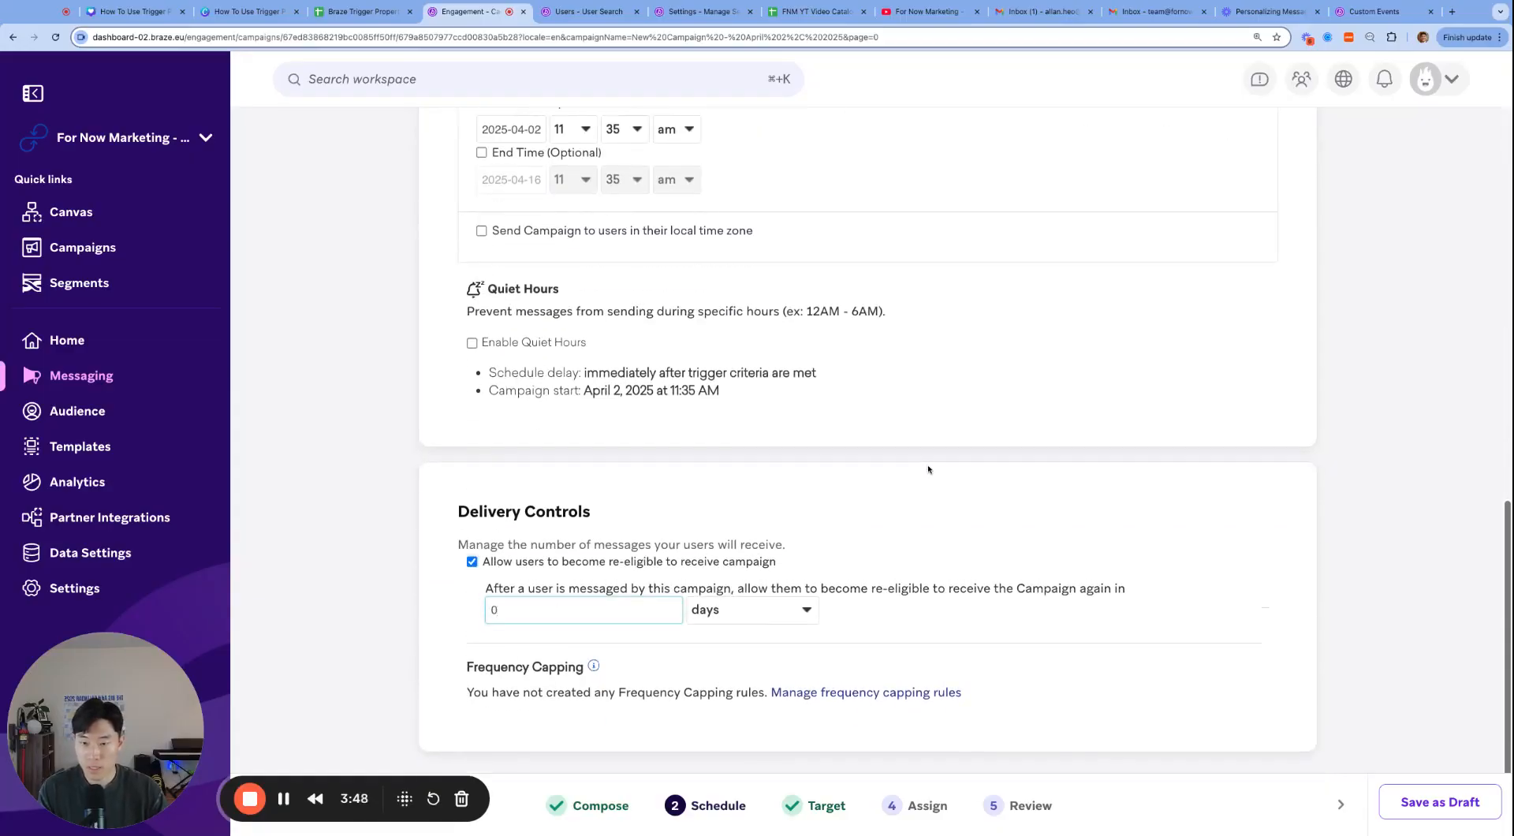
# - Review the campaign's delivery trigger, and return to the message composition to check the sending info and personalized email body
pyautogui.scroll(5, 926, 372)
pyautogui.scroll(6, 599, 523)
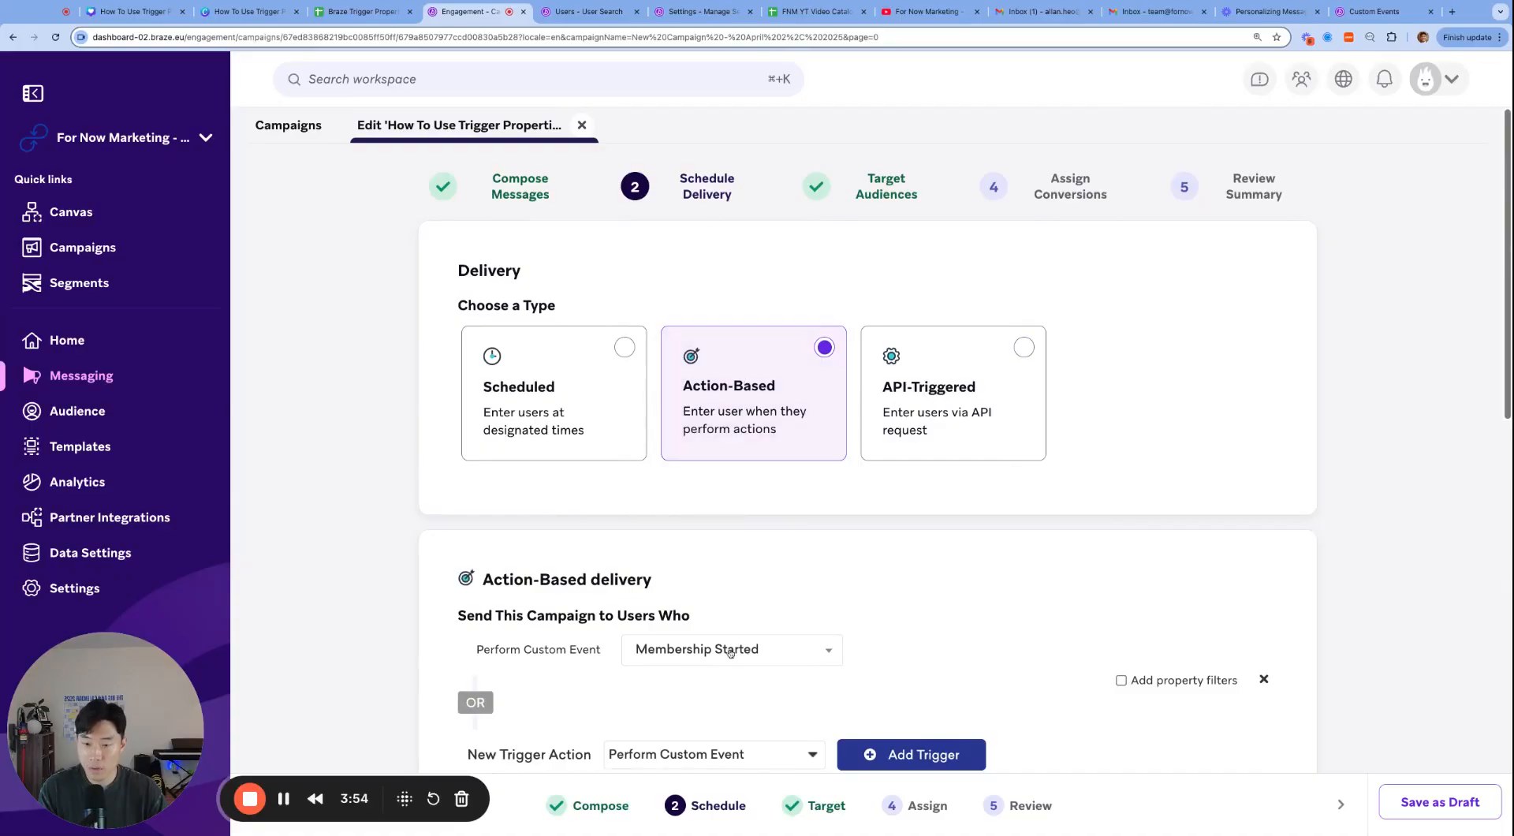
pyautogui.click(520, 186)
pyautogui.scroll(-5, 782, 503)
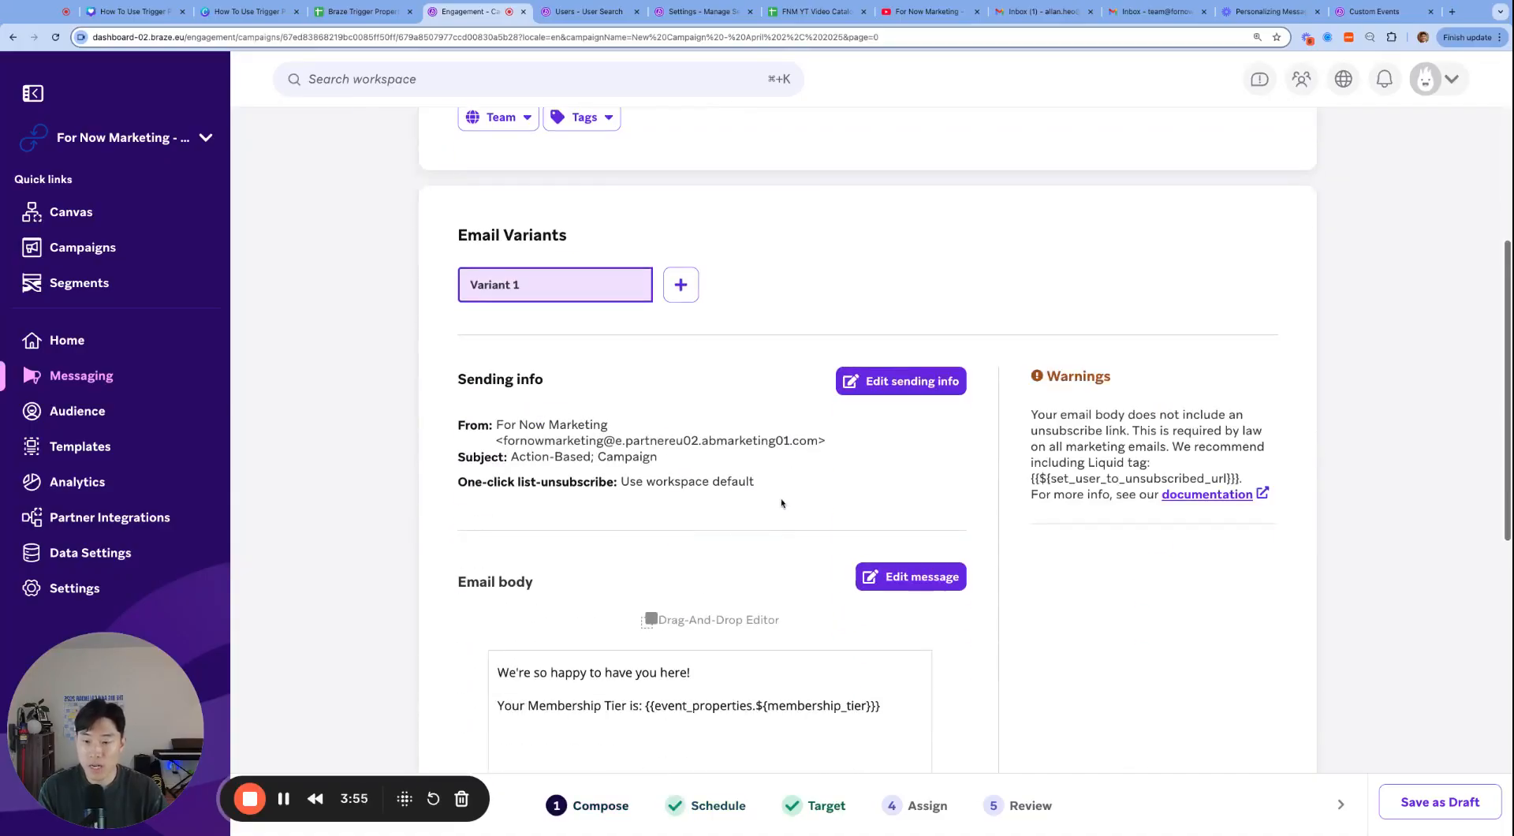
pyautogui.scroll(-3, 652, 672)
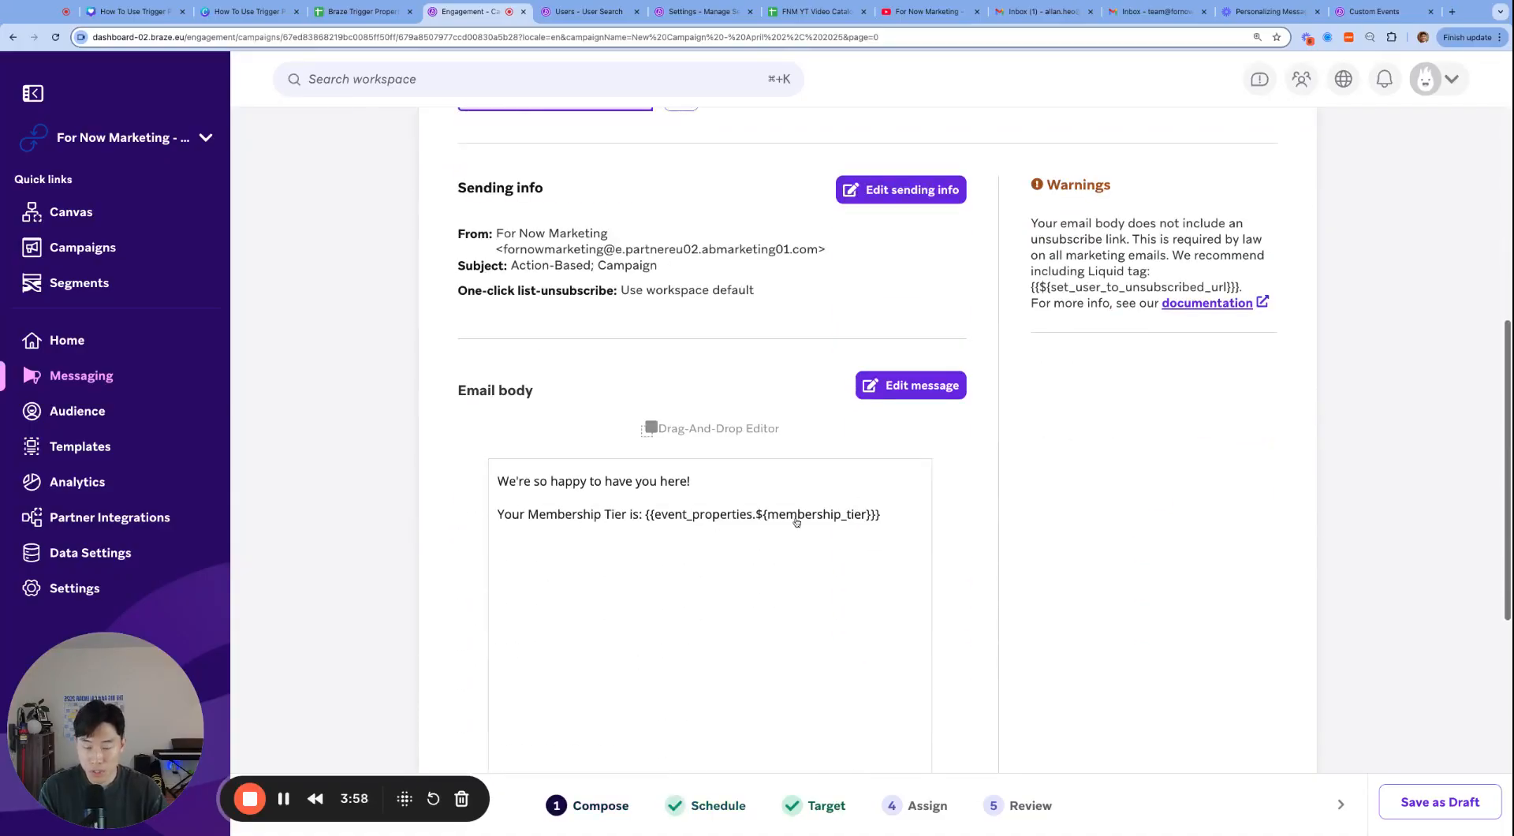
# - Check the campaign's target audience and conversion event settings, and launch the campaign from the review summary
pyautogui.scroll(10, 821, 514)
pyautogui.click(877, 162)
pyautogui.click(993, 156)
pyautogui.scroll(3, 1169, 241)
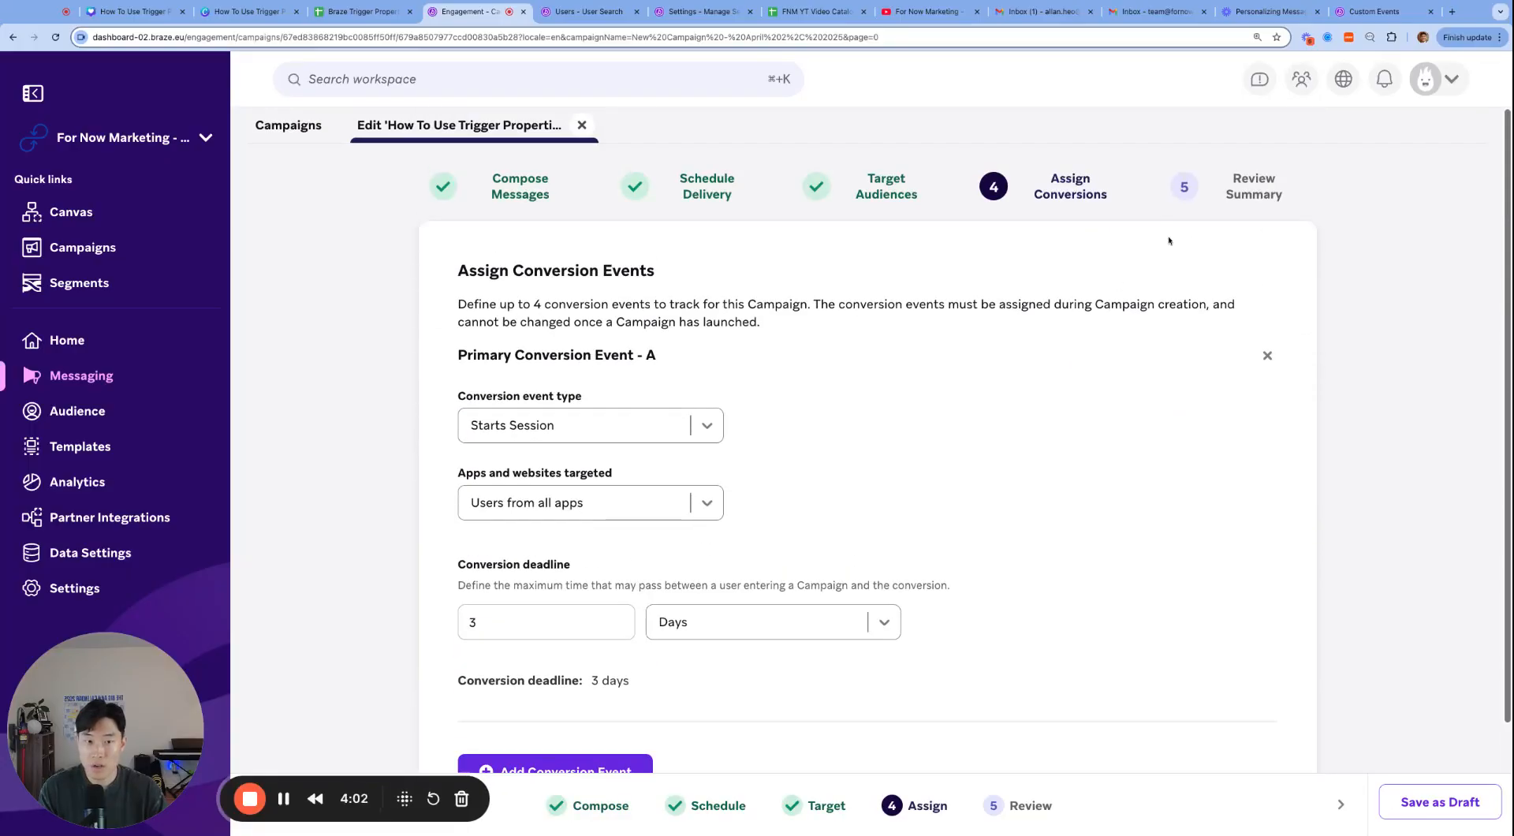
pyautogui.click(1204, 212)
pyautogui.click(1459, 813)
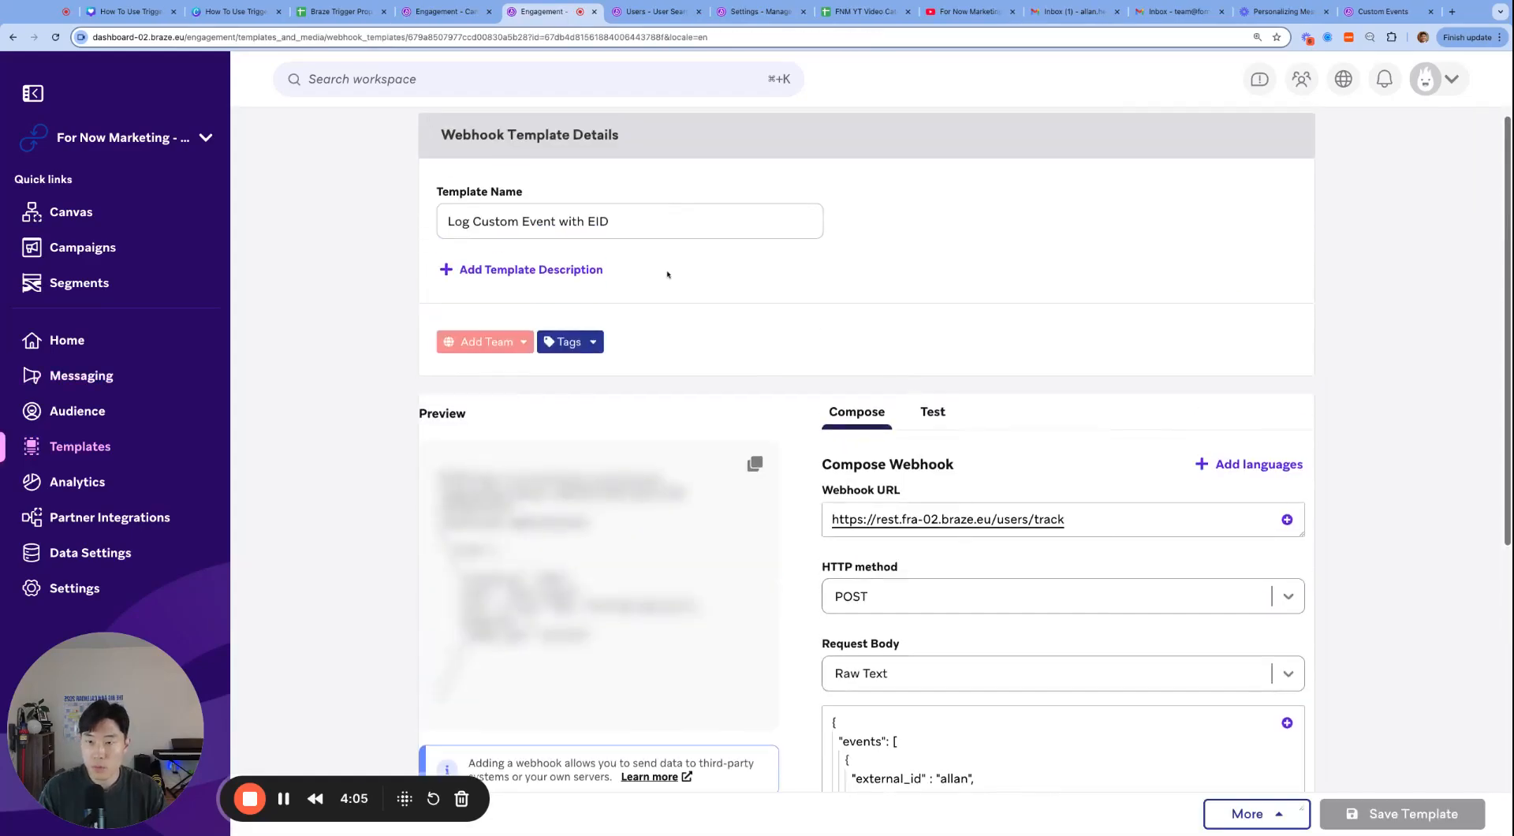
# - Examine the "Log Custom Event with EID" webhook template and enlarge its request body to show the whole event payload
pyautogui.scroll(1, 666, 273)
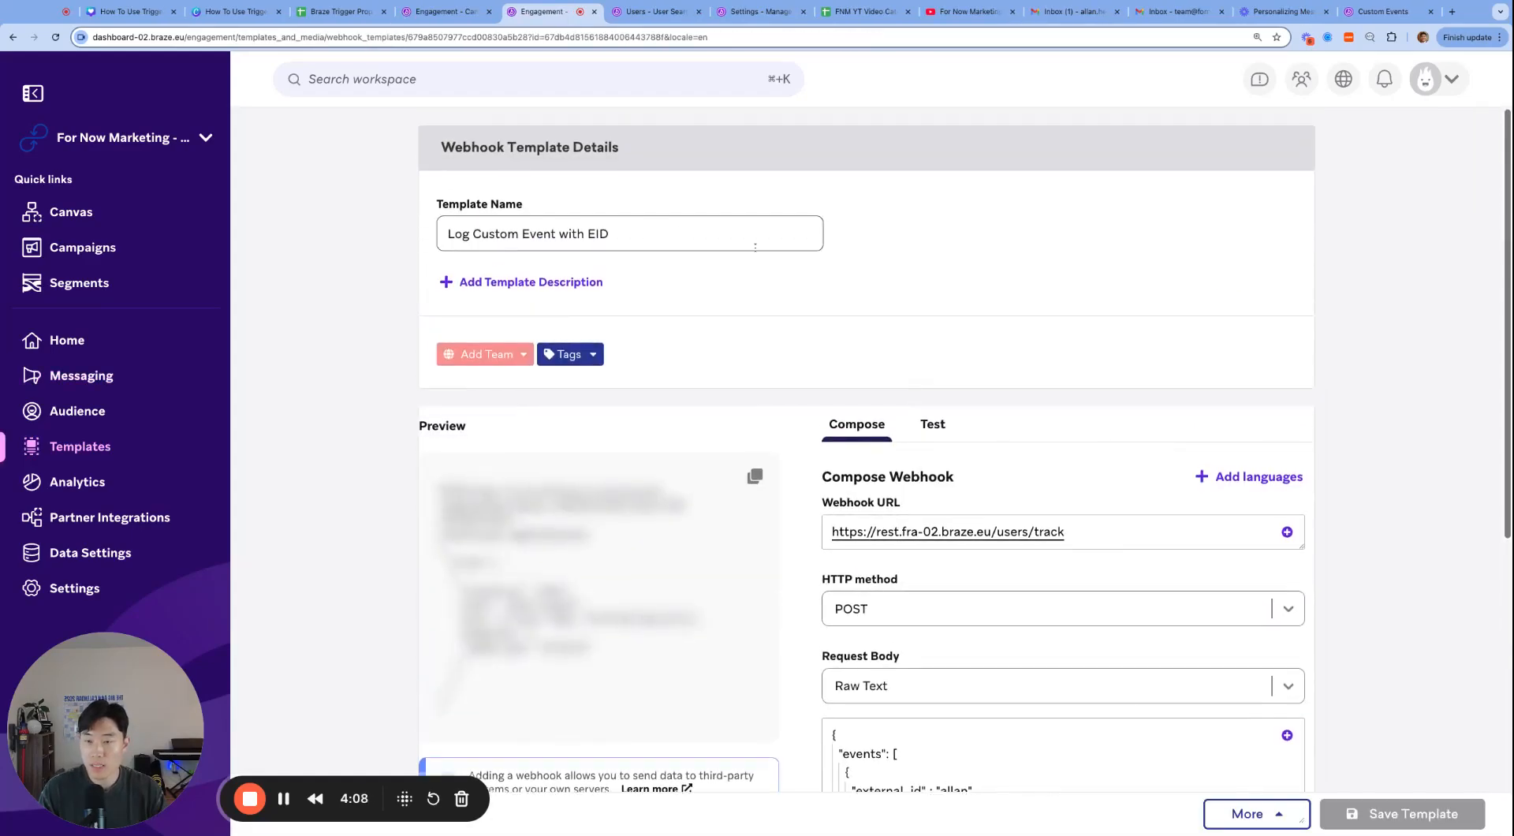
pyautogui.scroll(-6, 755, 247)
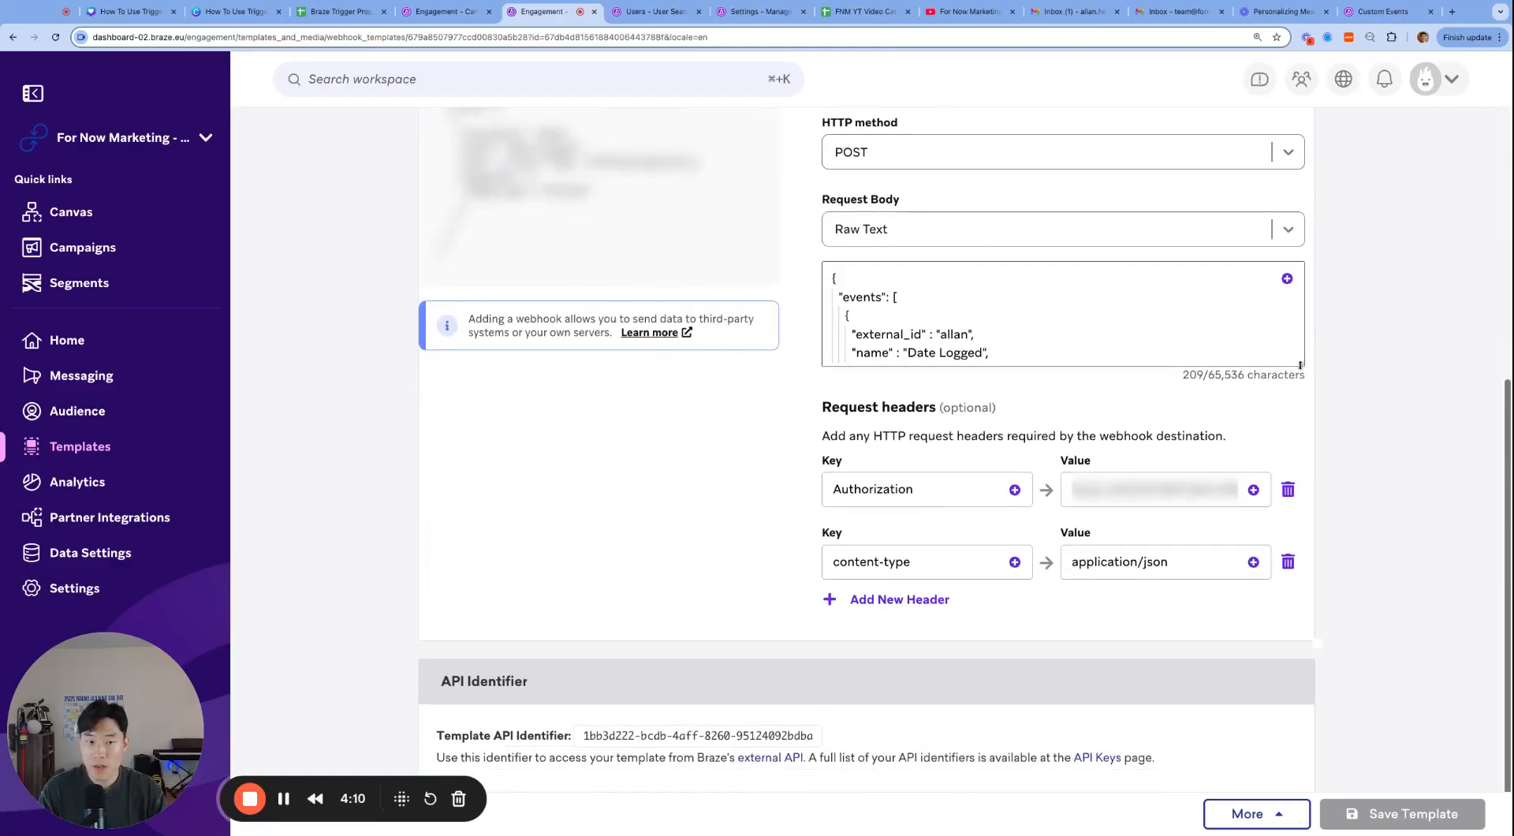
pyautogui.moveTo(1301, 364); pyautogui.dragTo(1301, 474)
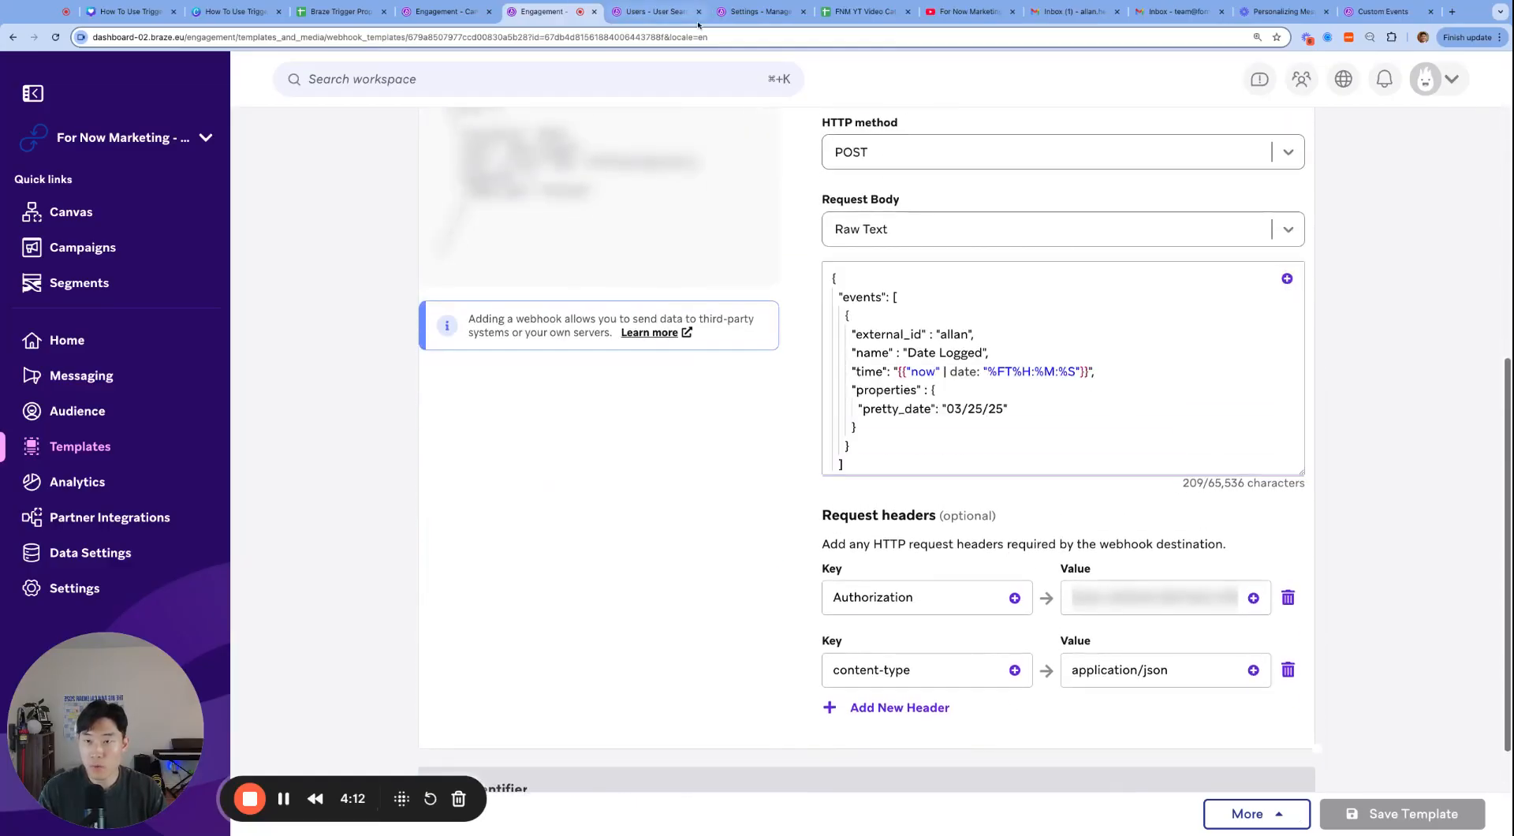
# - Copy the Membership Started event name from the custom event settings and use it as the event name in the webhook's request body
pyautogui.click(749, 15)
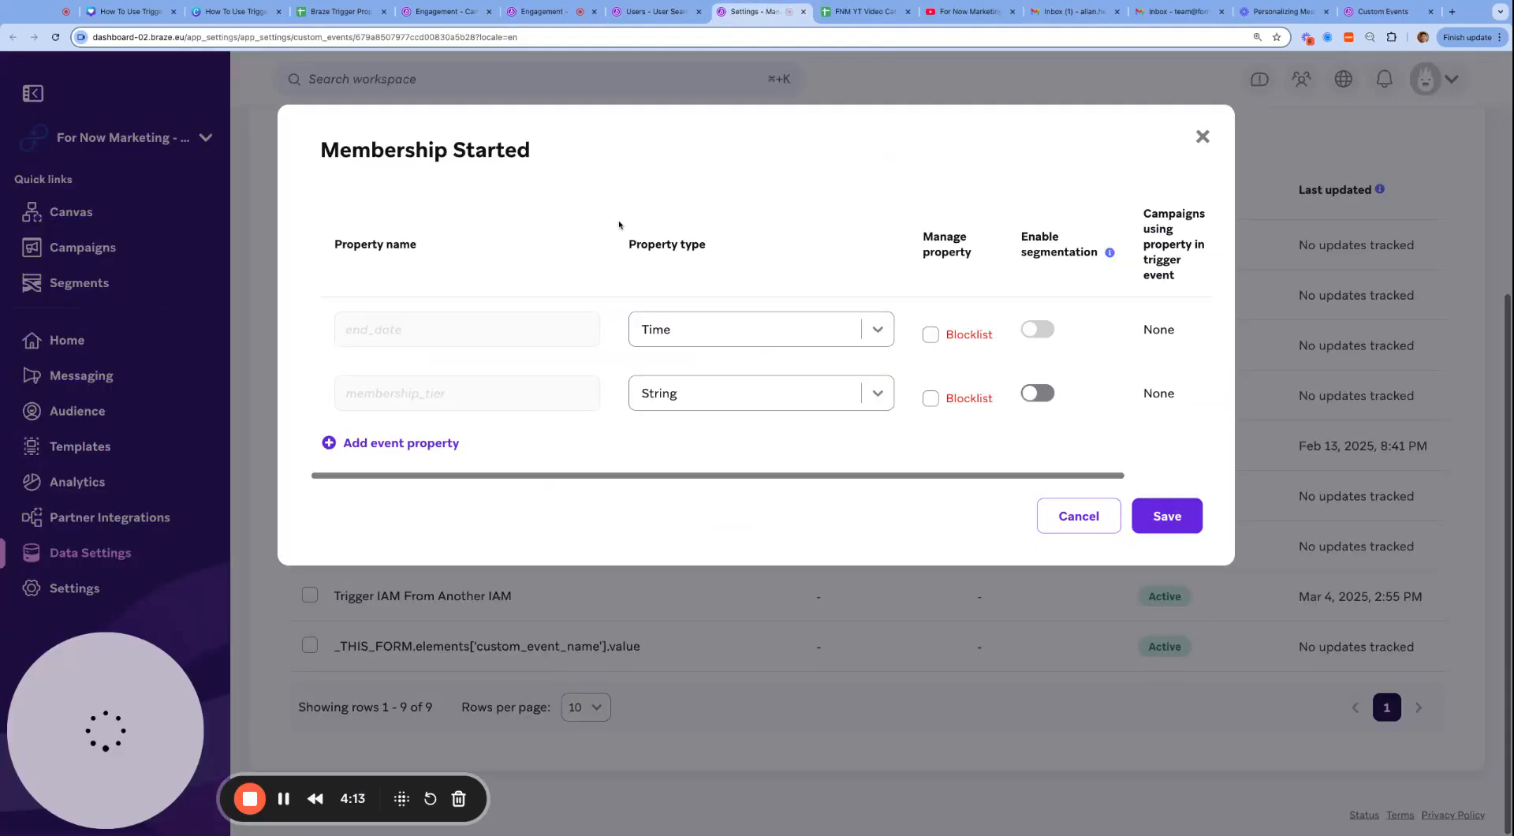
pyautogui.tripleClick(446, 154)
pyautogui.press('super+c')
pyautogui.click(651, 10)
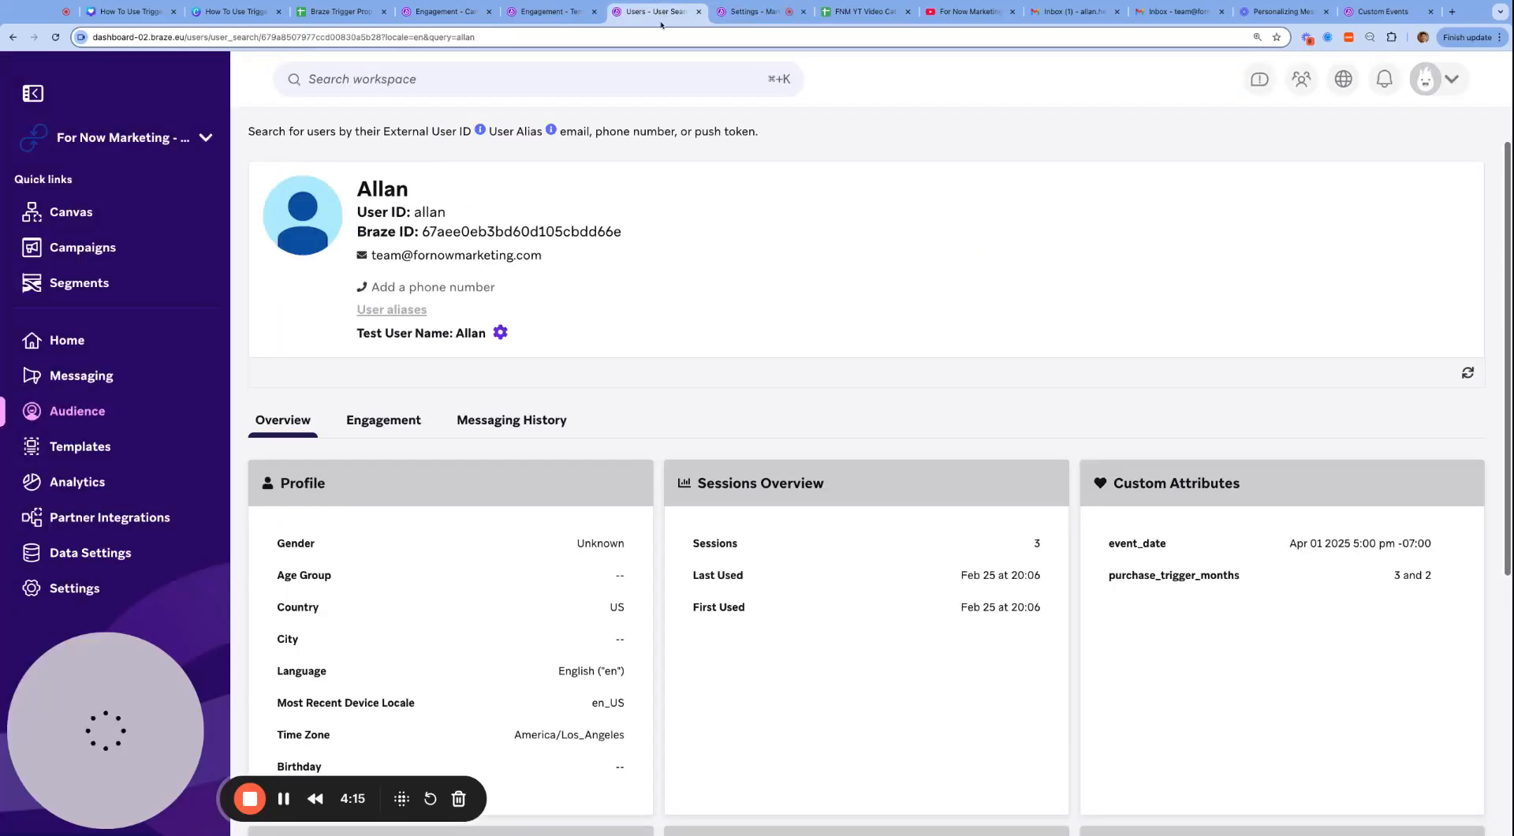
pyautogui.click(545, 11)
pyautogui.doubleClick(925, 352)
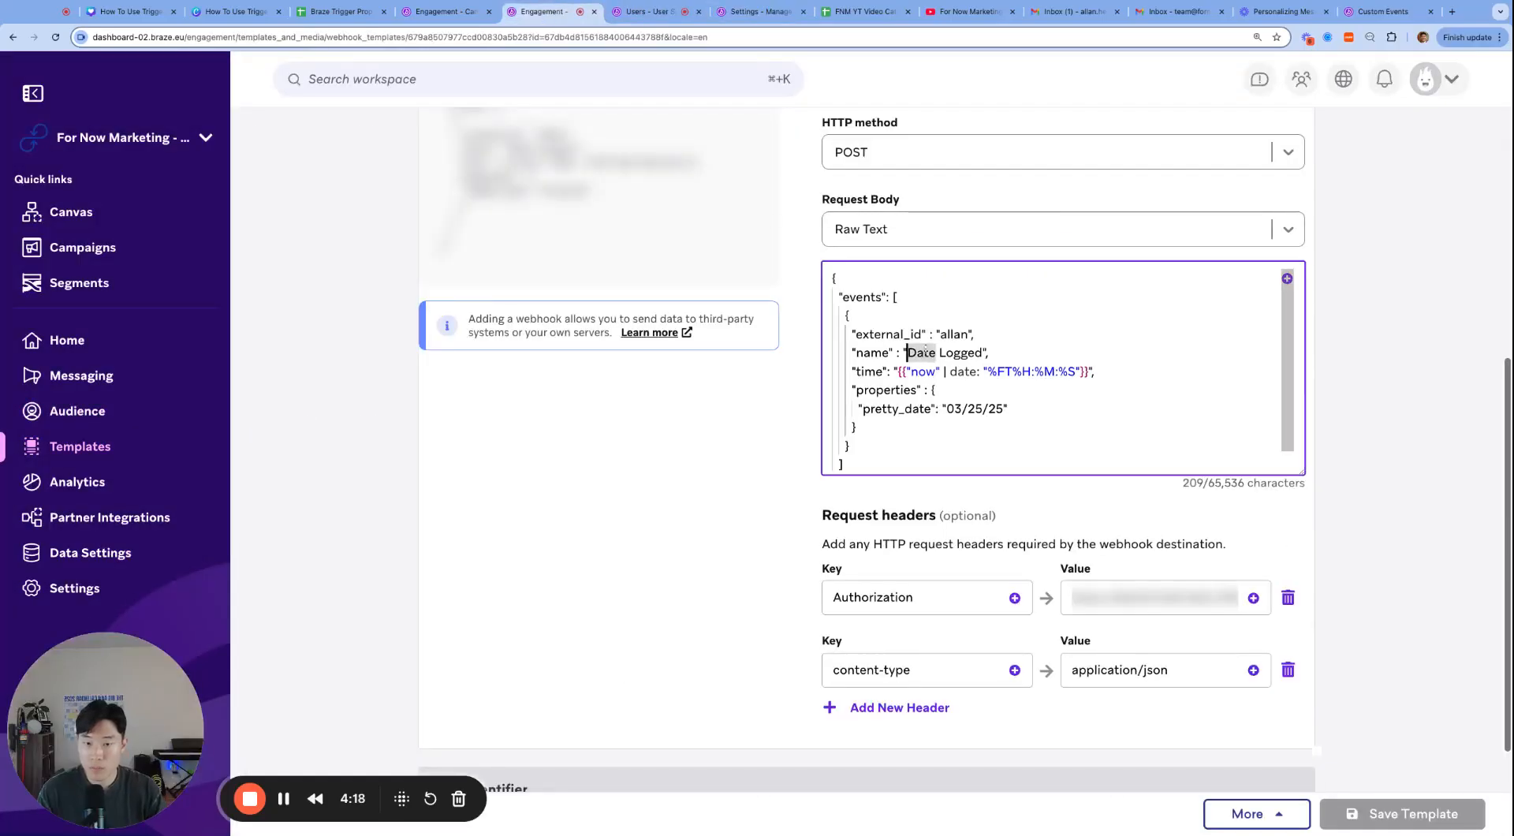
pyautogui.hotkey('alt', 'shift', 'Right')
pyautogui.moveTo(908, 353); pyautogui.dragTo(984, 353)
pyautogui.press('super+v')
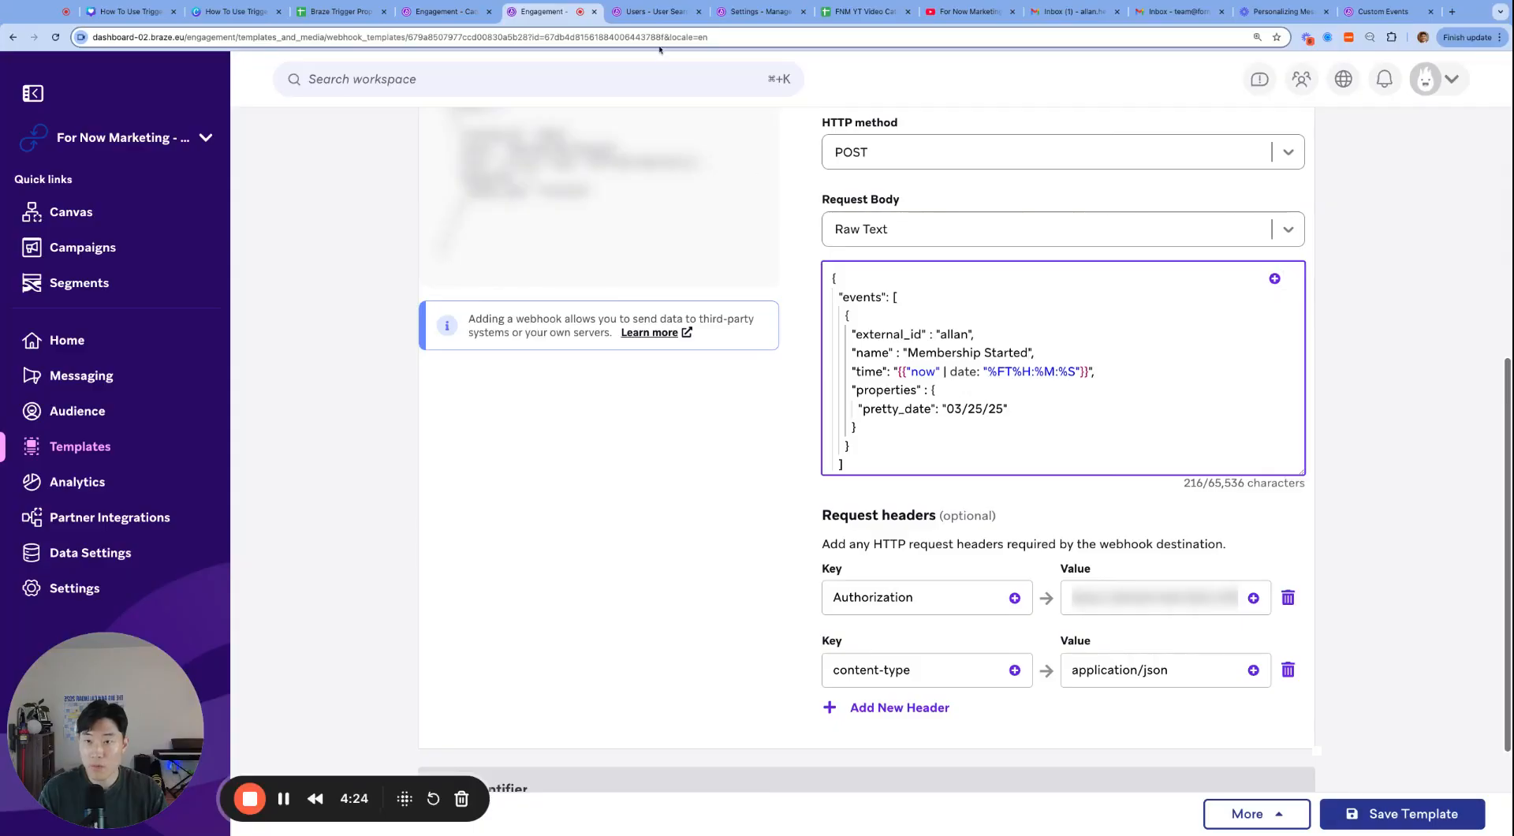
# - Replace the pretty_date property in the webhook's request body with membership_tier, copied from the event settings, and set its value to "DIAMOND"
pyautogui.click(753, 11)
pyautogui.doubleClick(398, 392)
pyautogui.press('super+c')
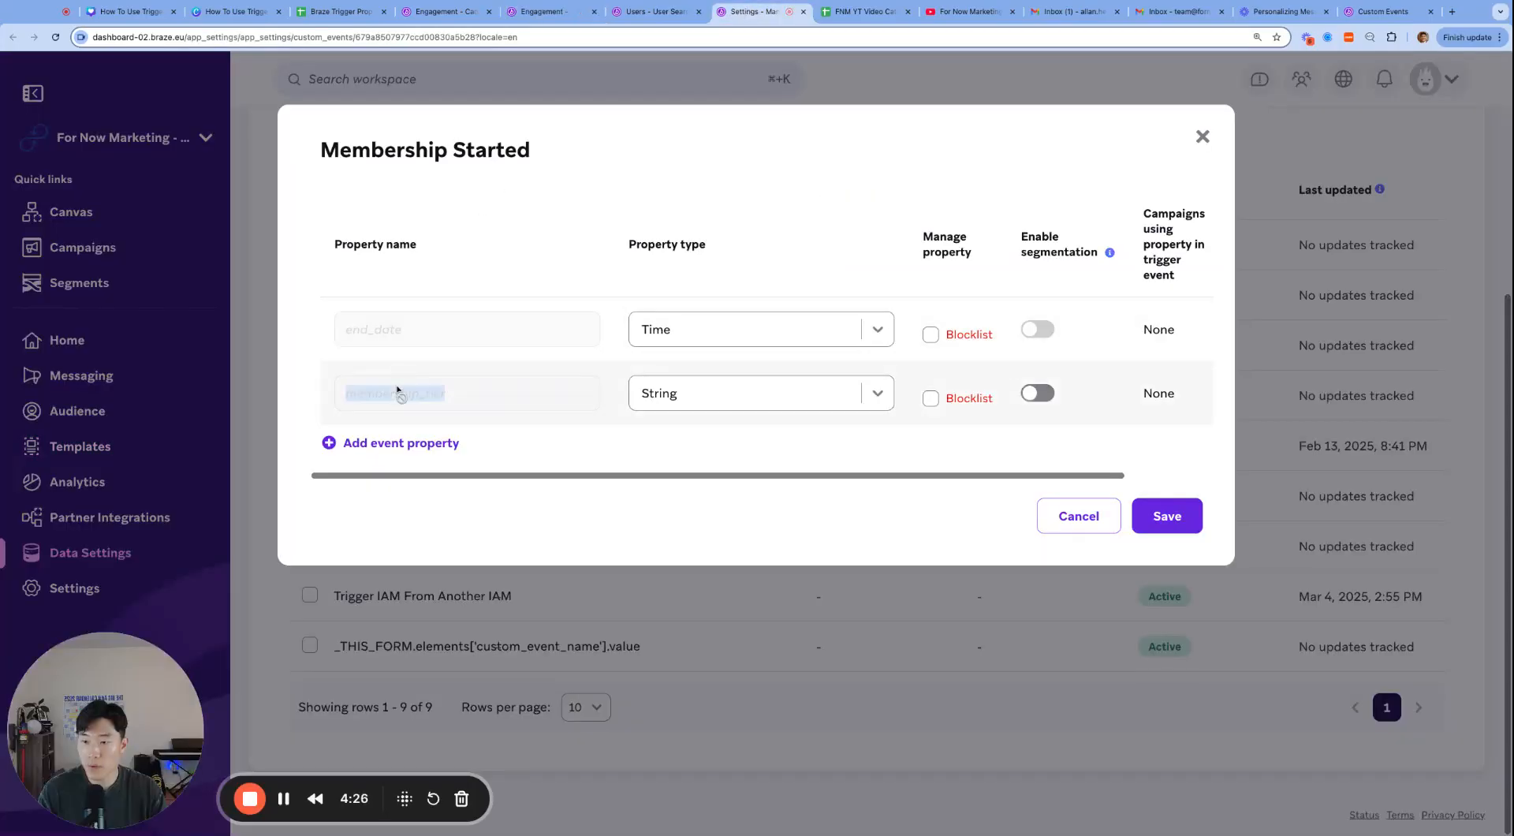
pyautogui.click(458, 15)
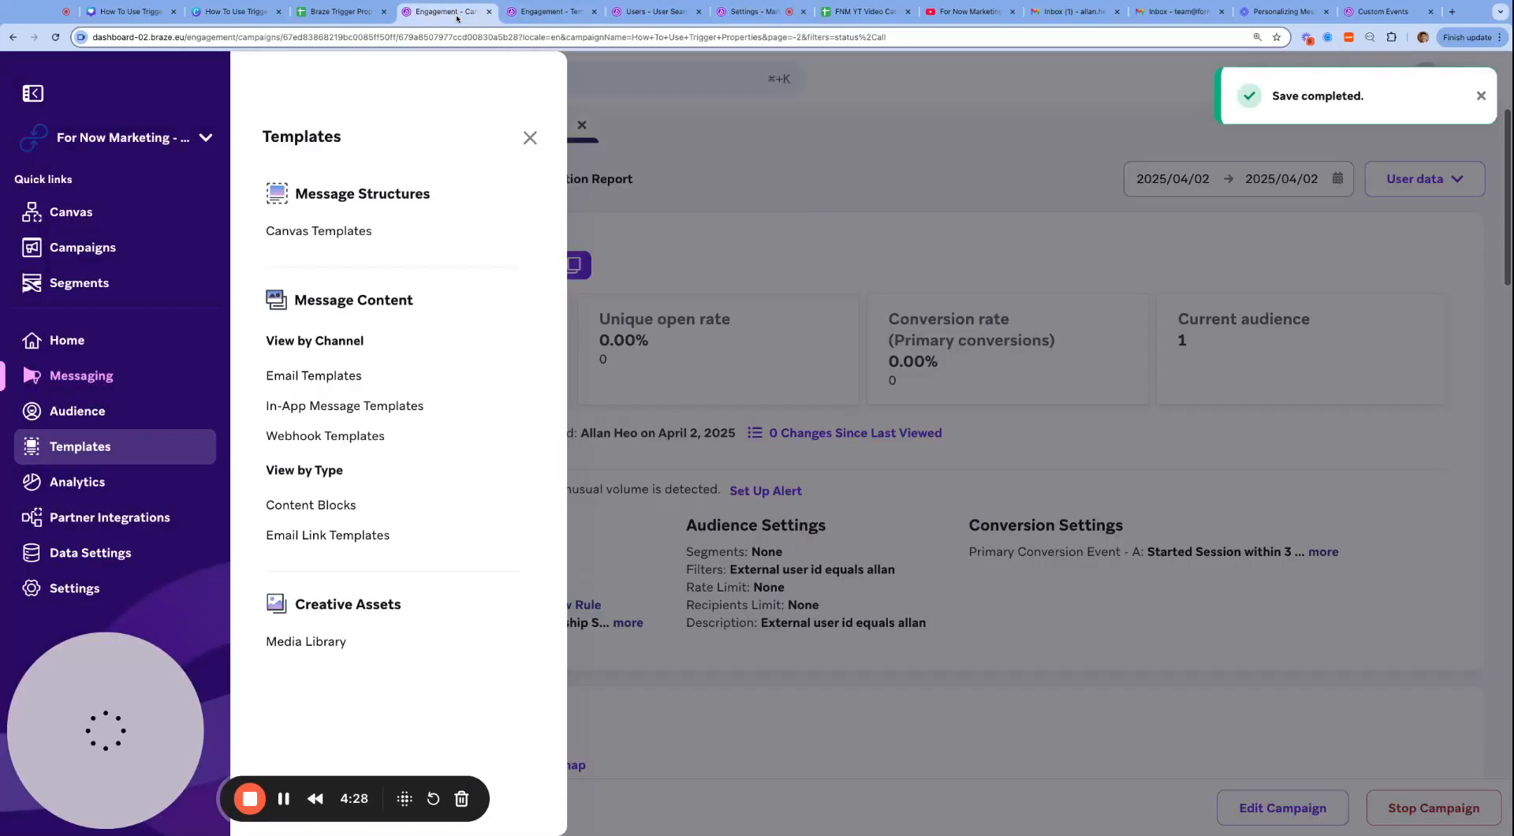
pyautogui.click(544, 22)
pyautogui.doubleClick(885, 409)
pyautogui.press('super+v')
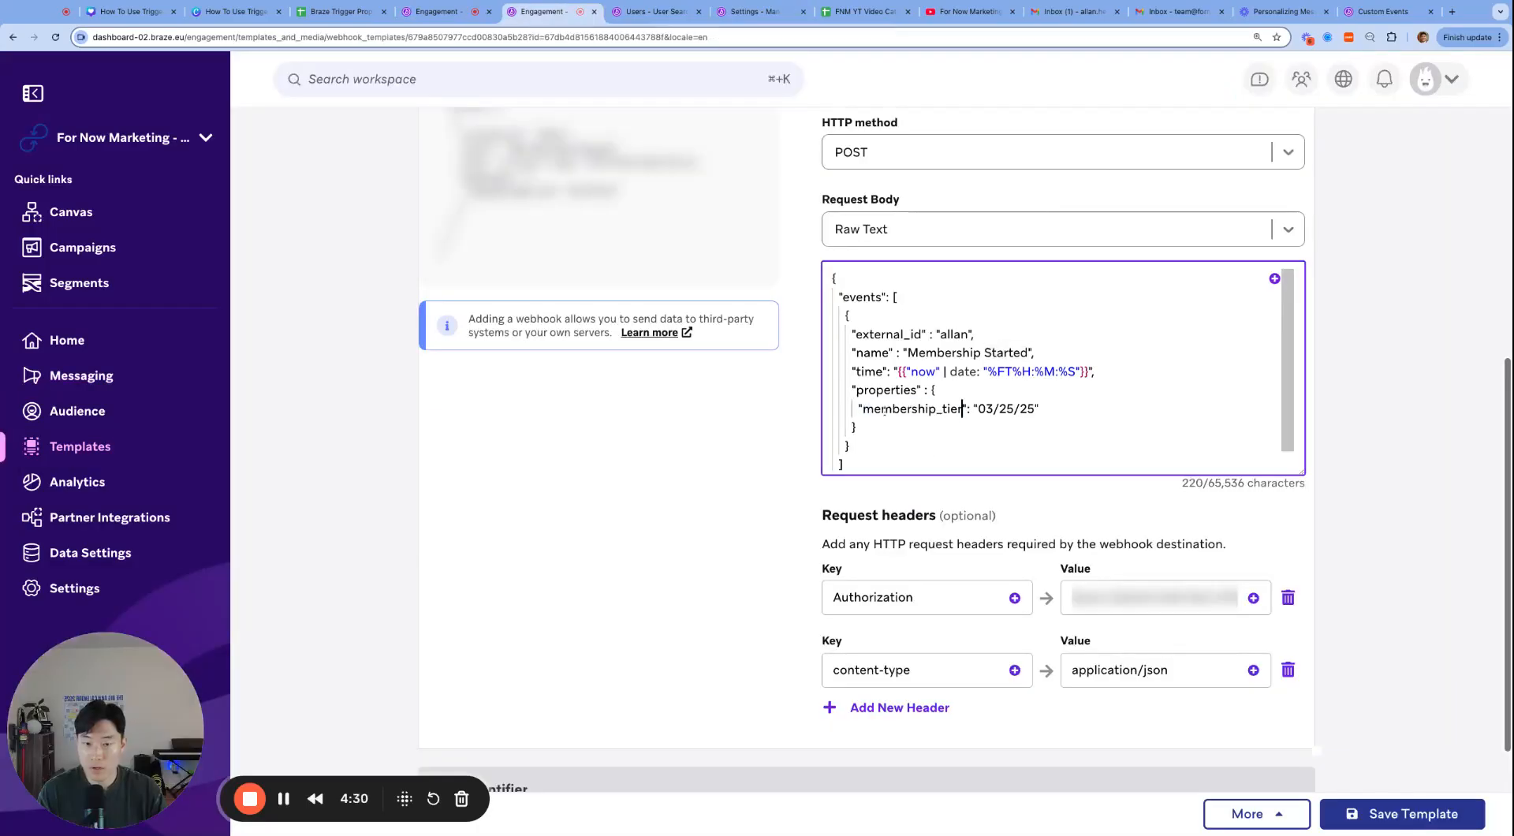
pyautogui.doubleClick(989, 409)
pyautogui.hotkey('shift', 'End')
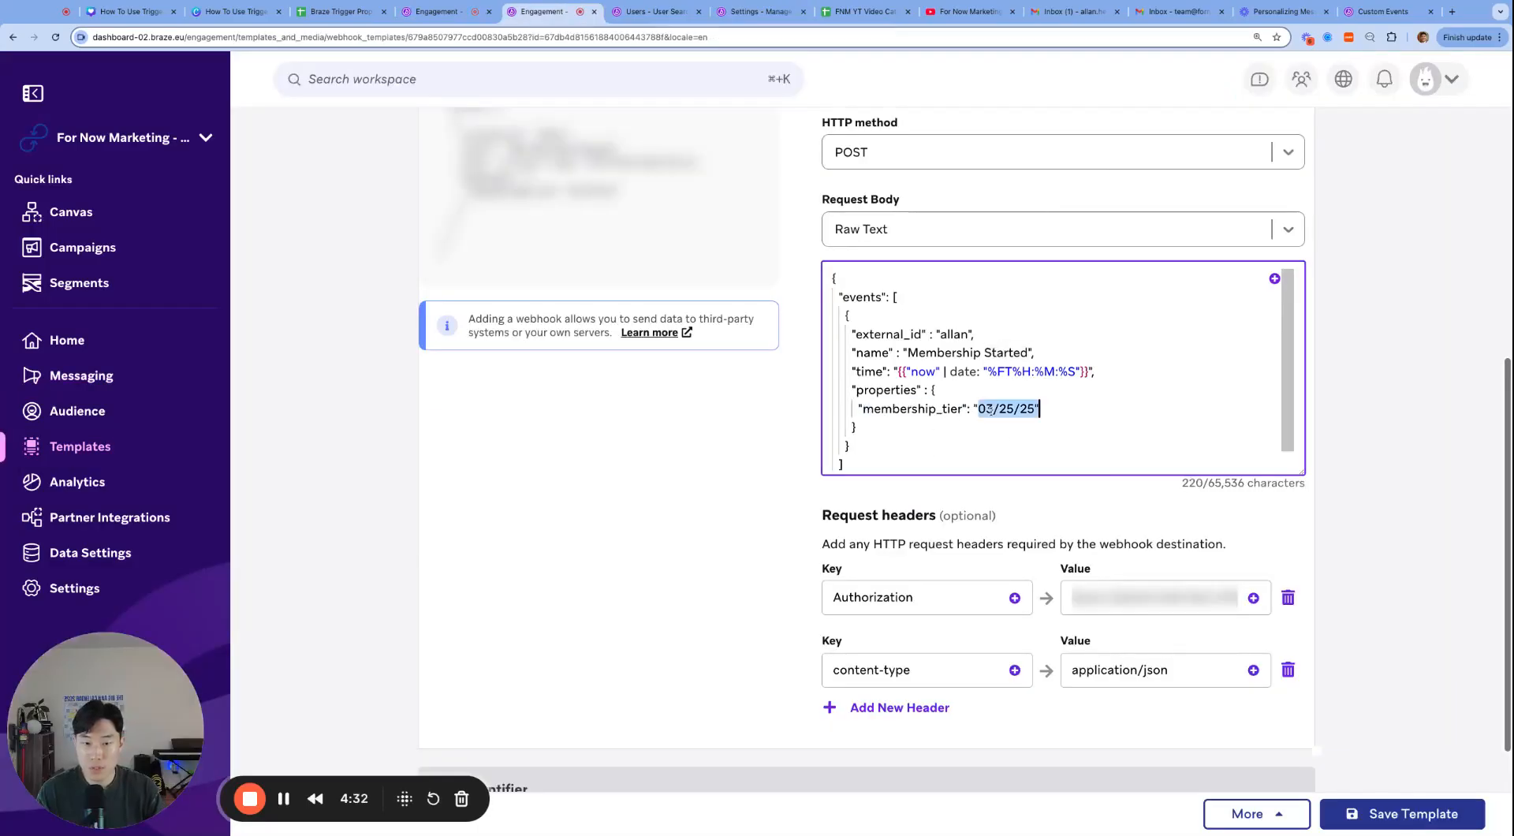
pyautogui.write('DIAMOND')
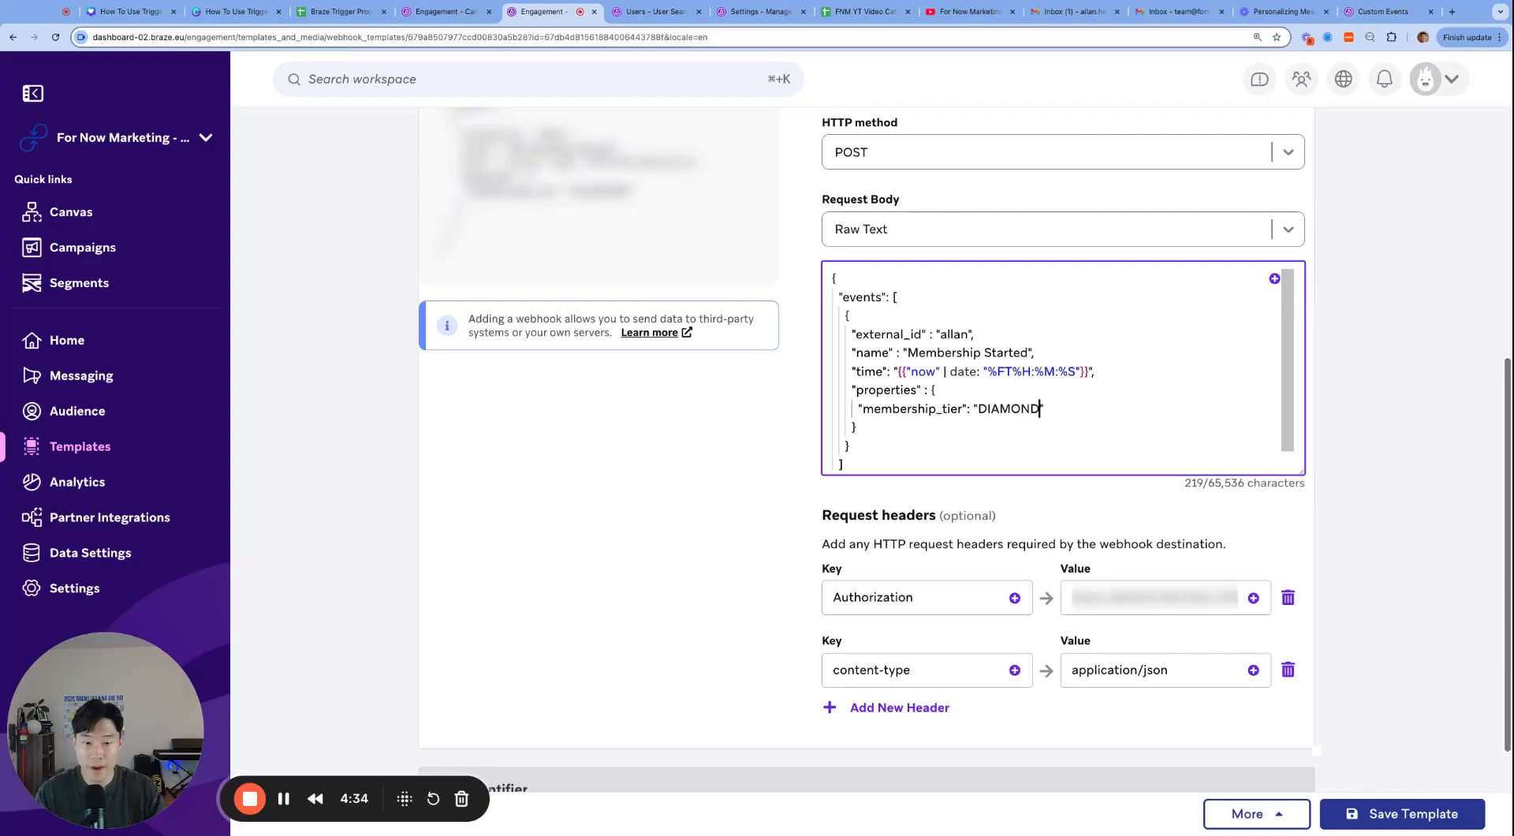
# - Look over the edited webhook template and open its test message view
pyautogui.scroll(-2, 1258, 529)
pyautogui.scroll(8, 1137, 365)
pyautogui.scroll(-3, 1123, 392)
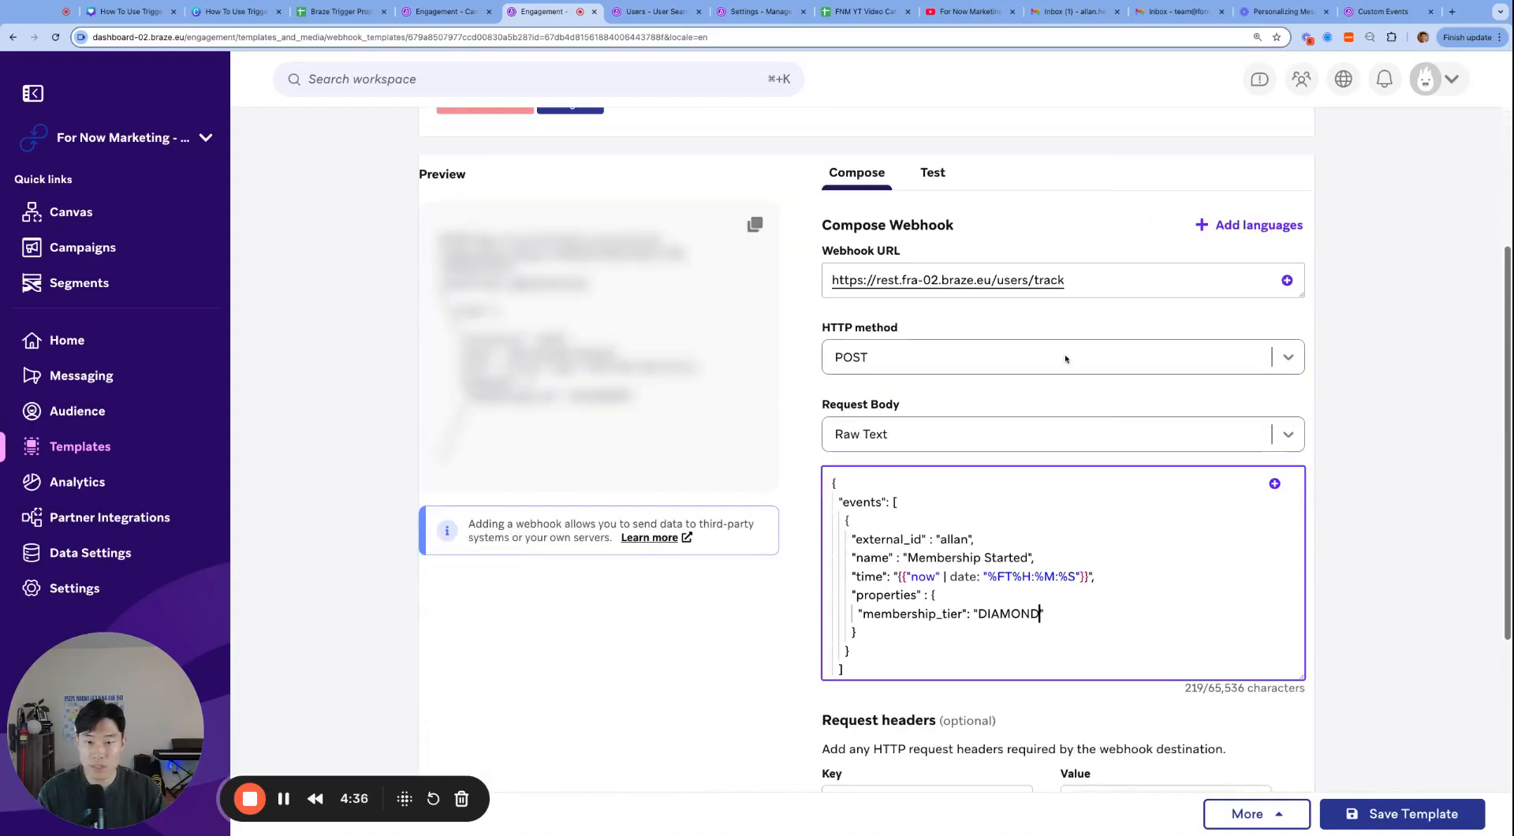
pyautogui.click(934, 173)
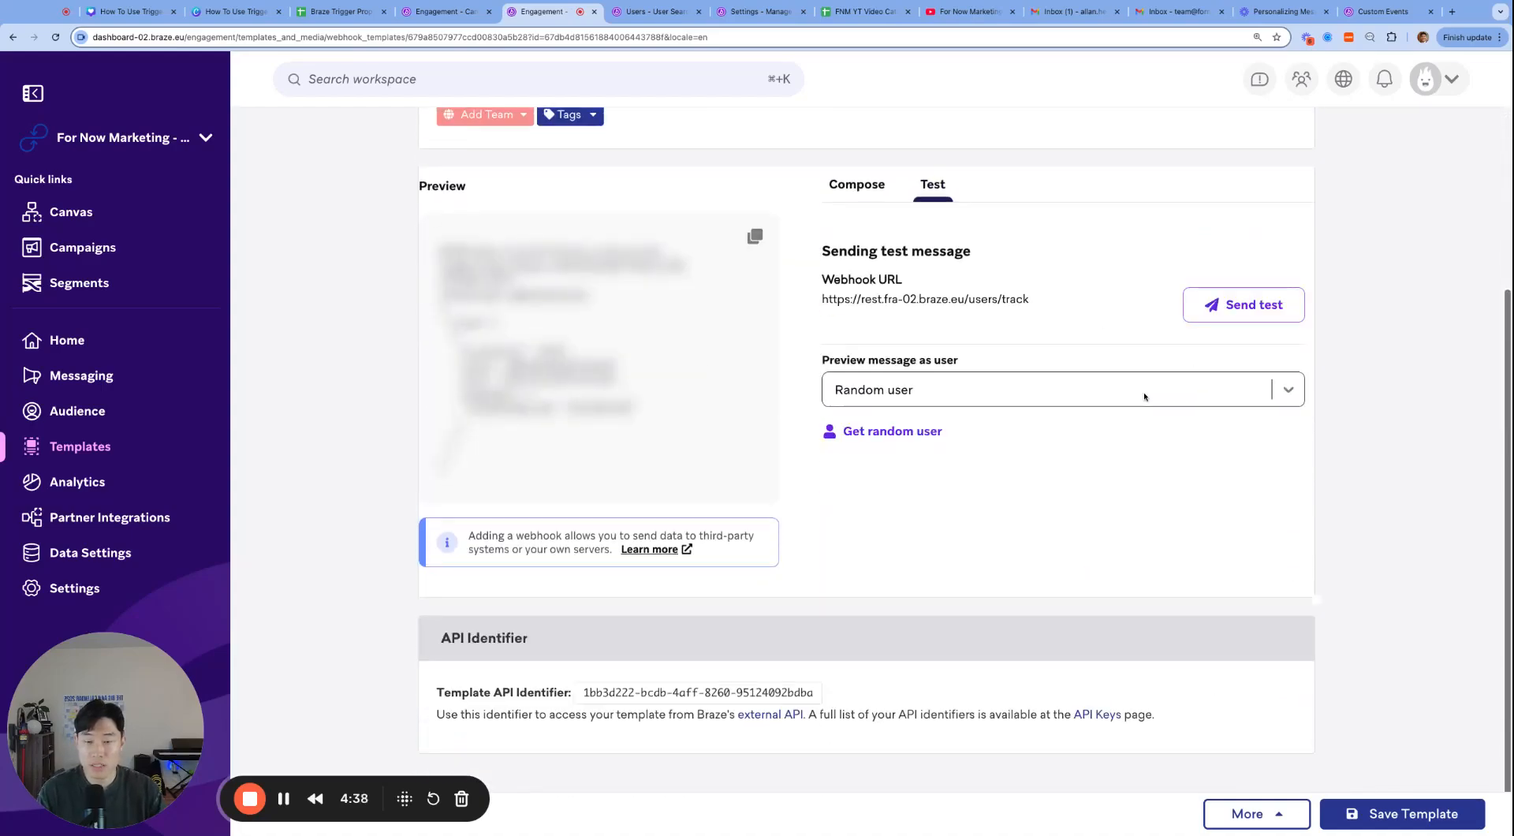
pyautogui.scroll(1, 947, 512)
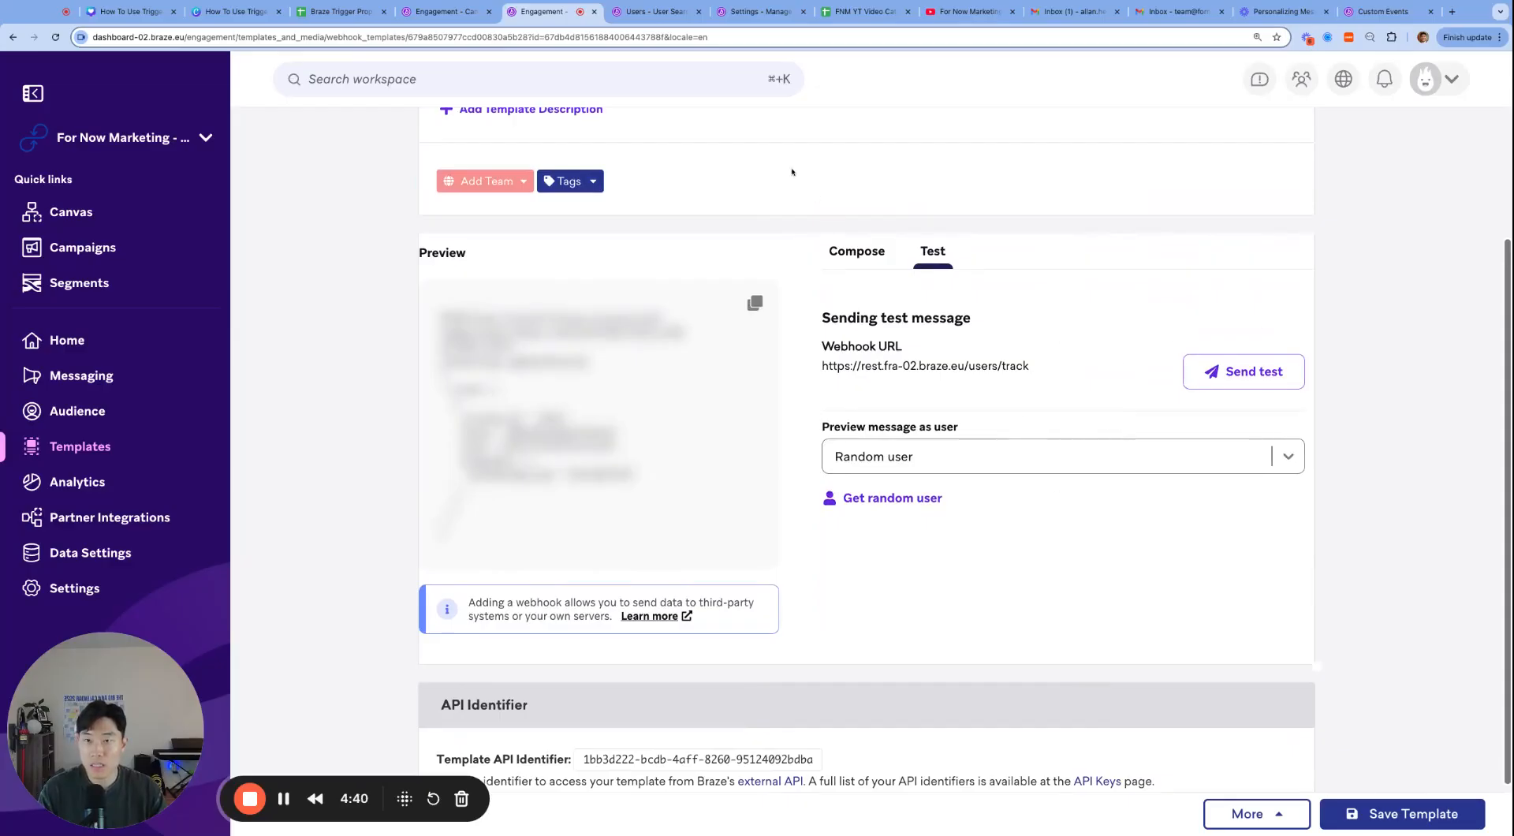
# - Return to the launched campaign's details and check its delivery settings and trigger event
pyautogui.click(458, 12)
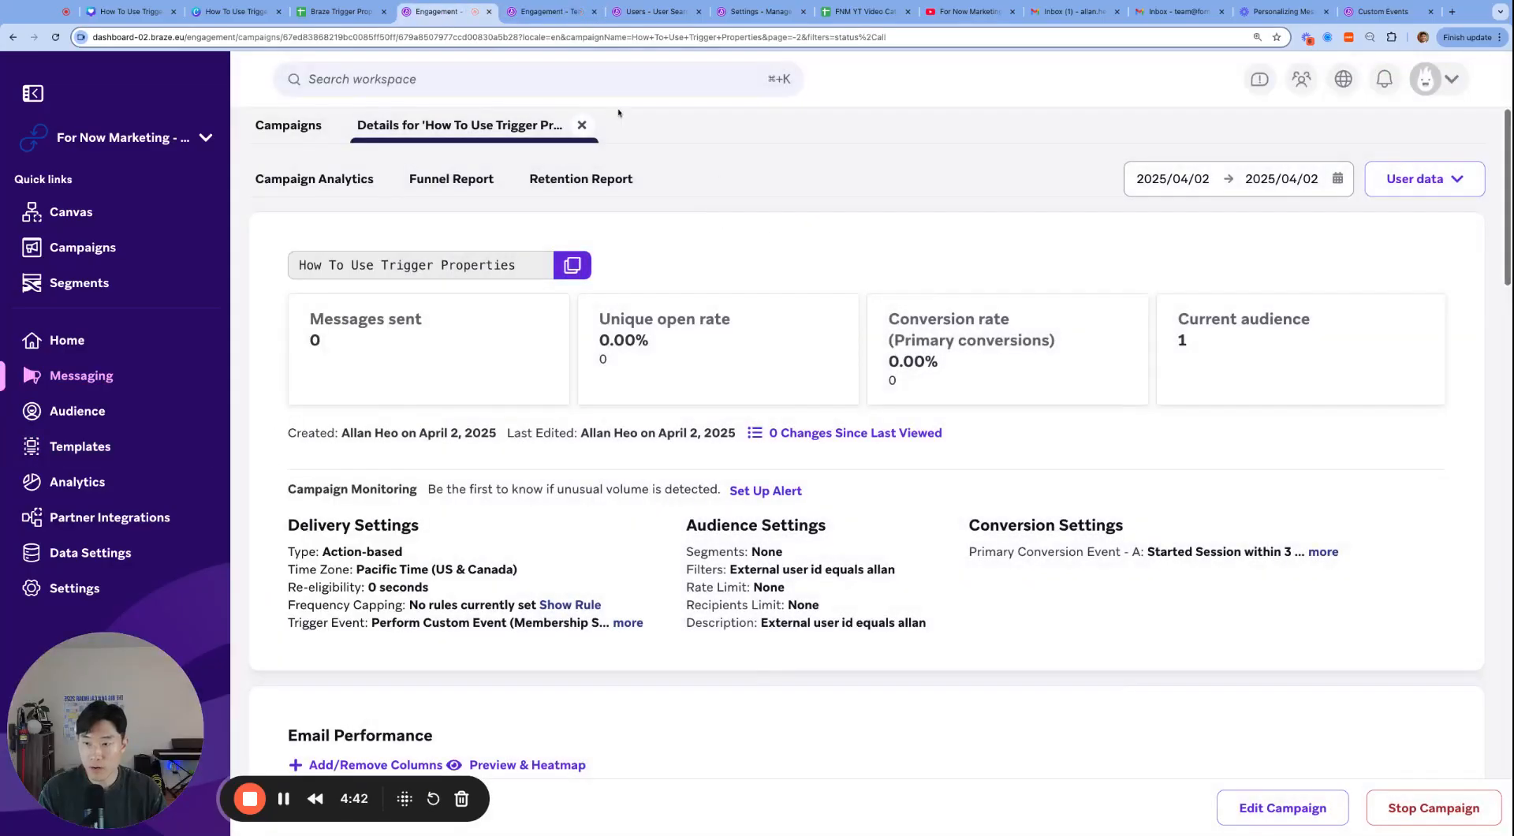
pyautogui.scroll(-2, 761, 512)
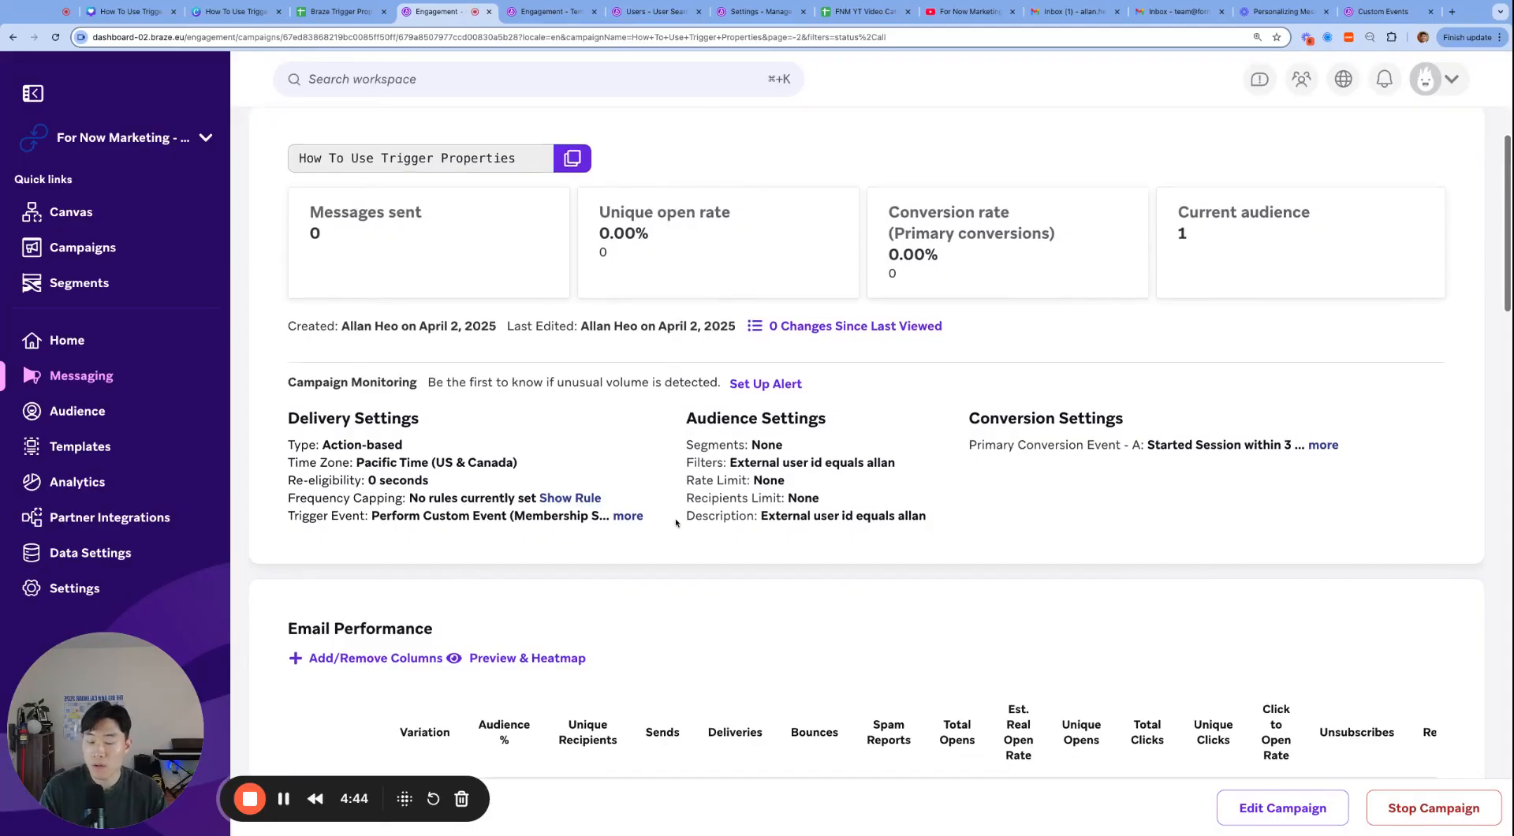
pyautogui.scroll(-1, 600, 482)
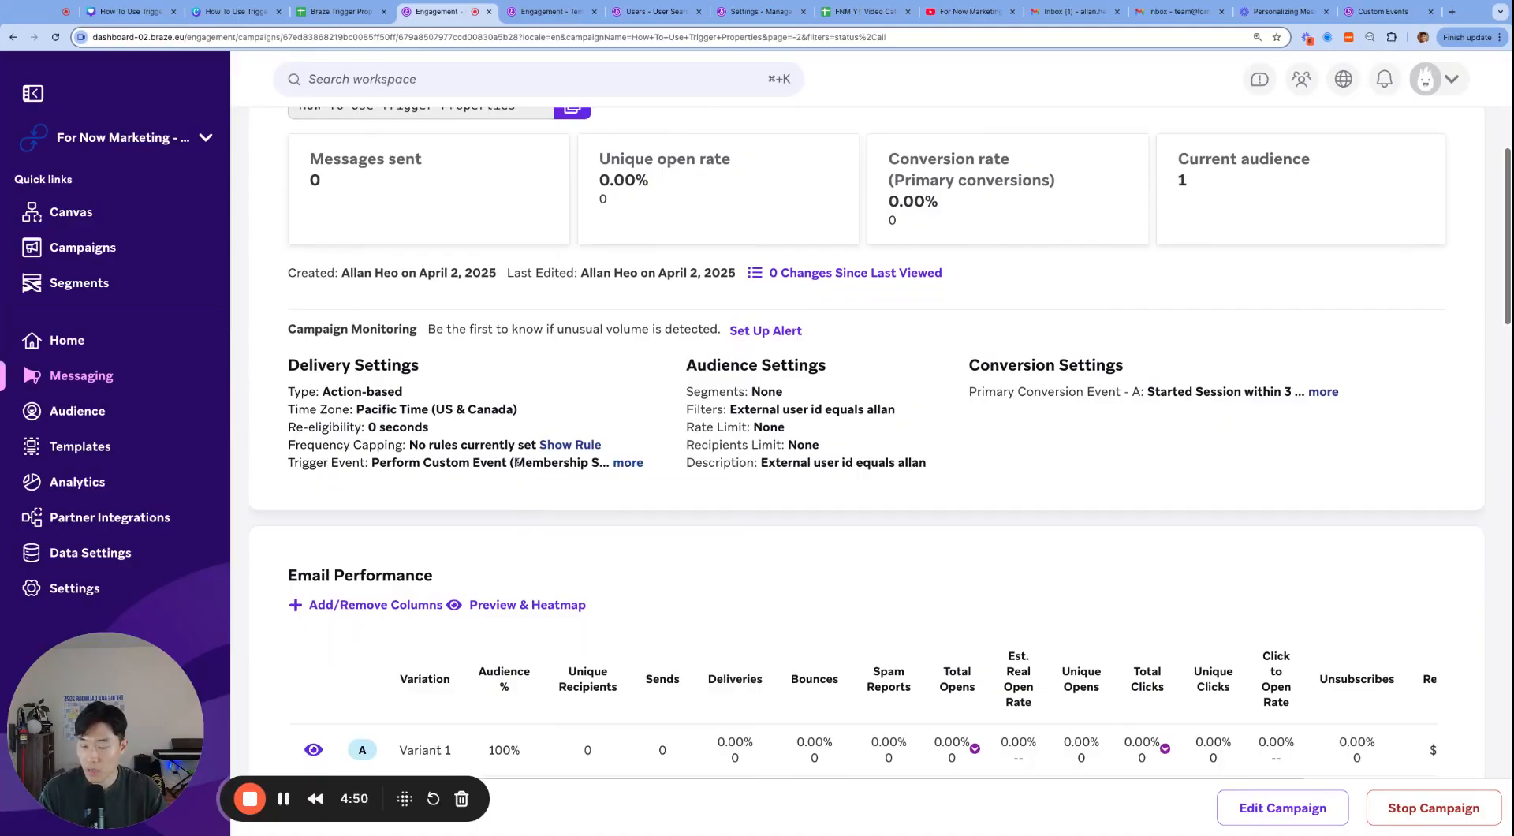
pyautogui.moveTo(518, 463); pyautogui.dragTo(625, 463)
# - Send a test of the webhook, close its response, and check the campaign email received in Gmail
pyautogui.hotkey('ctrl', 'Tab')
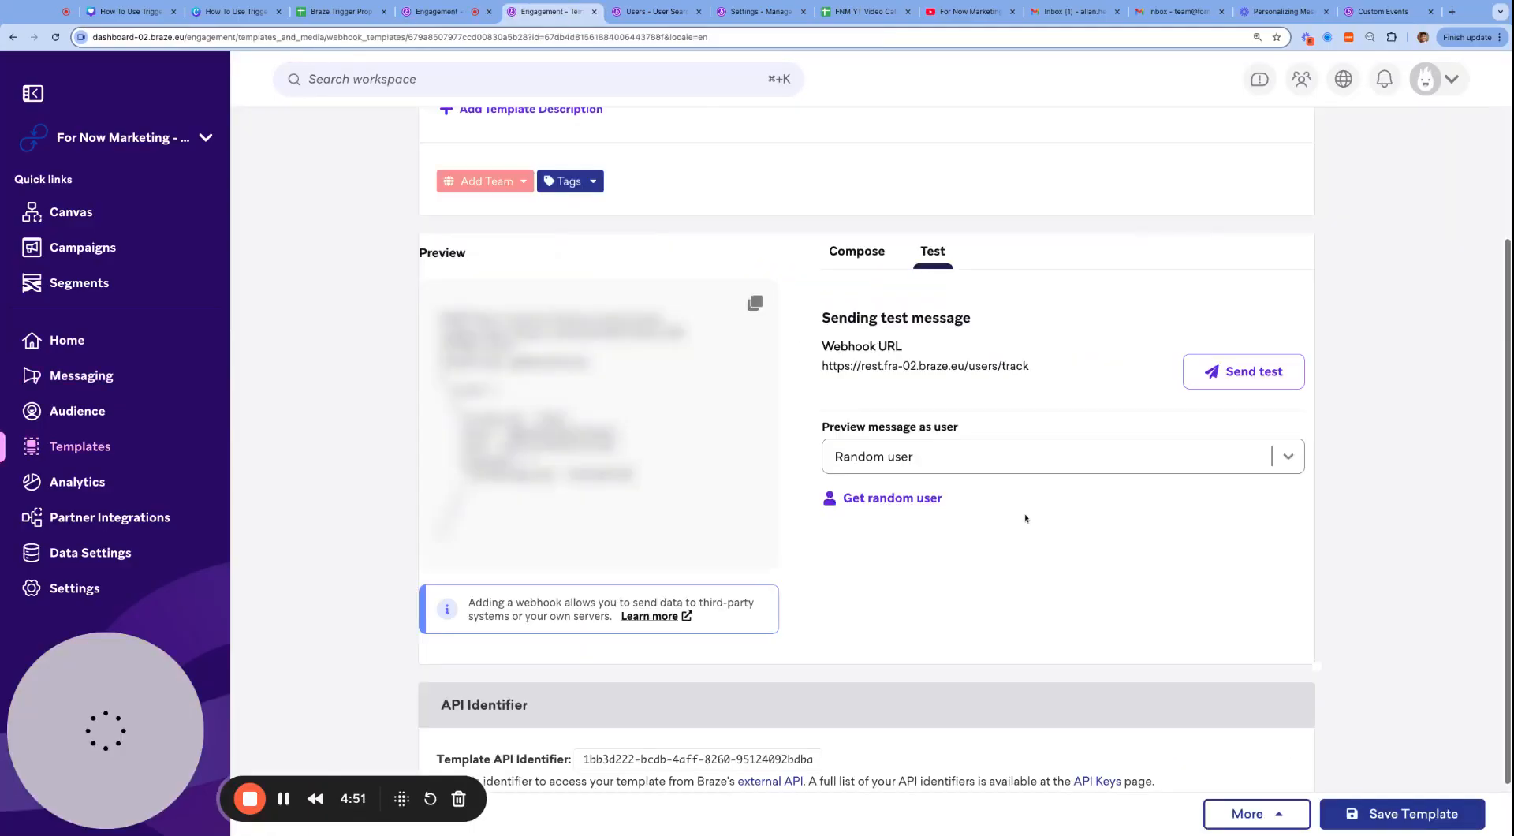
pyautogui.click(1236, 362)
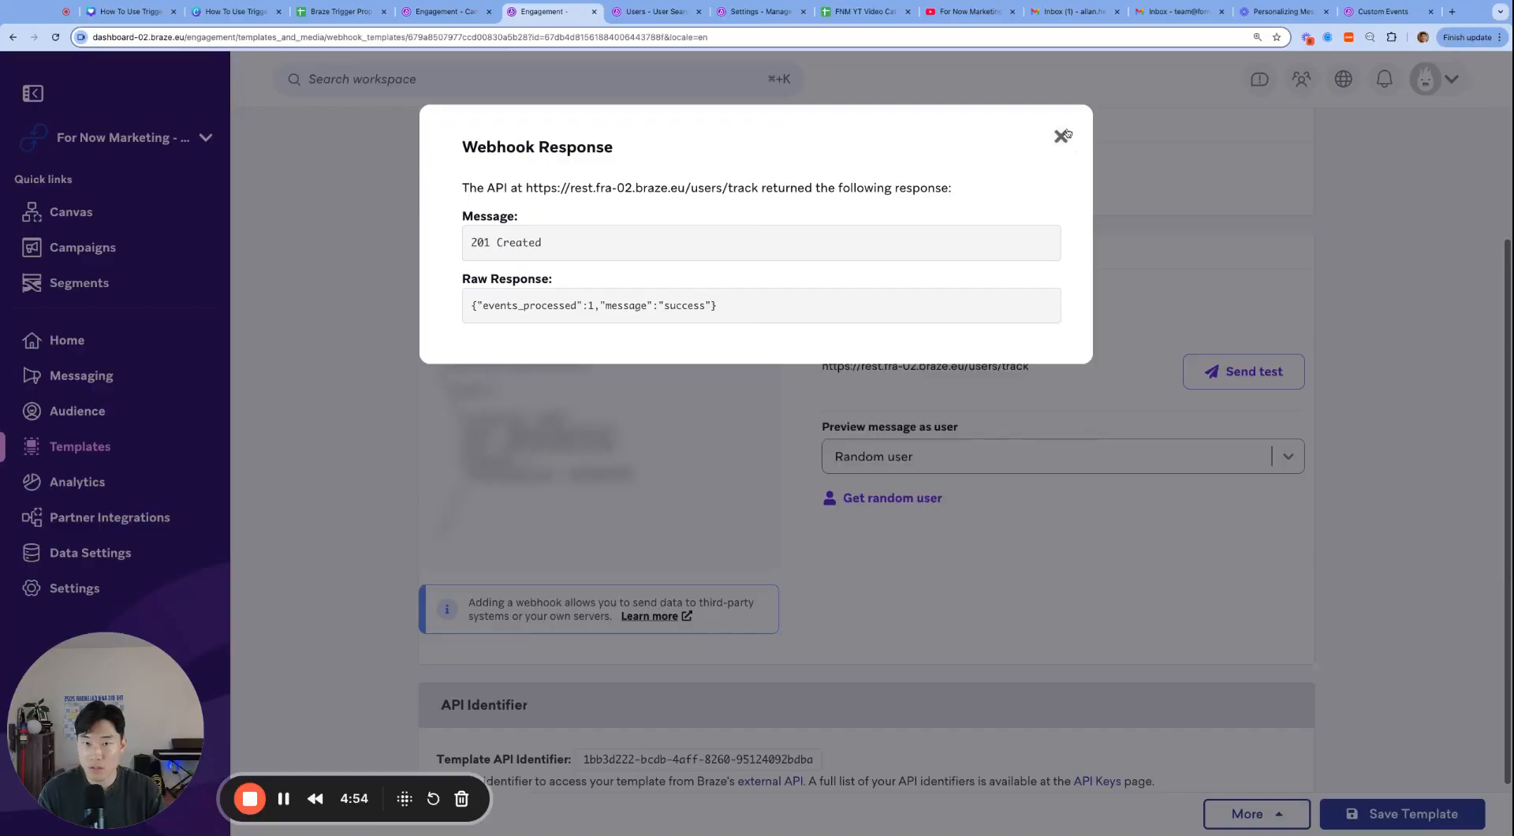
pyautogui.click(1062, 135)
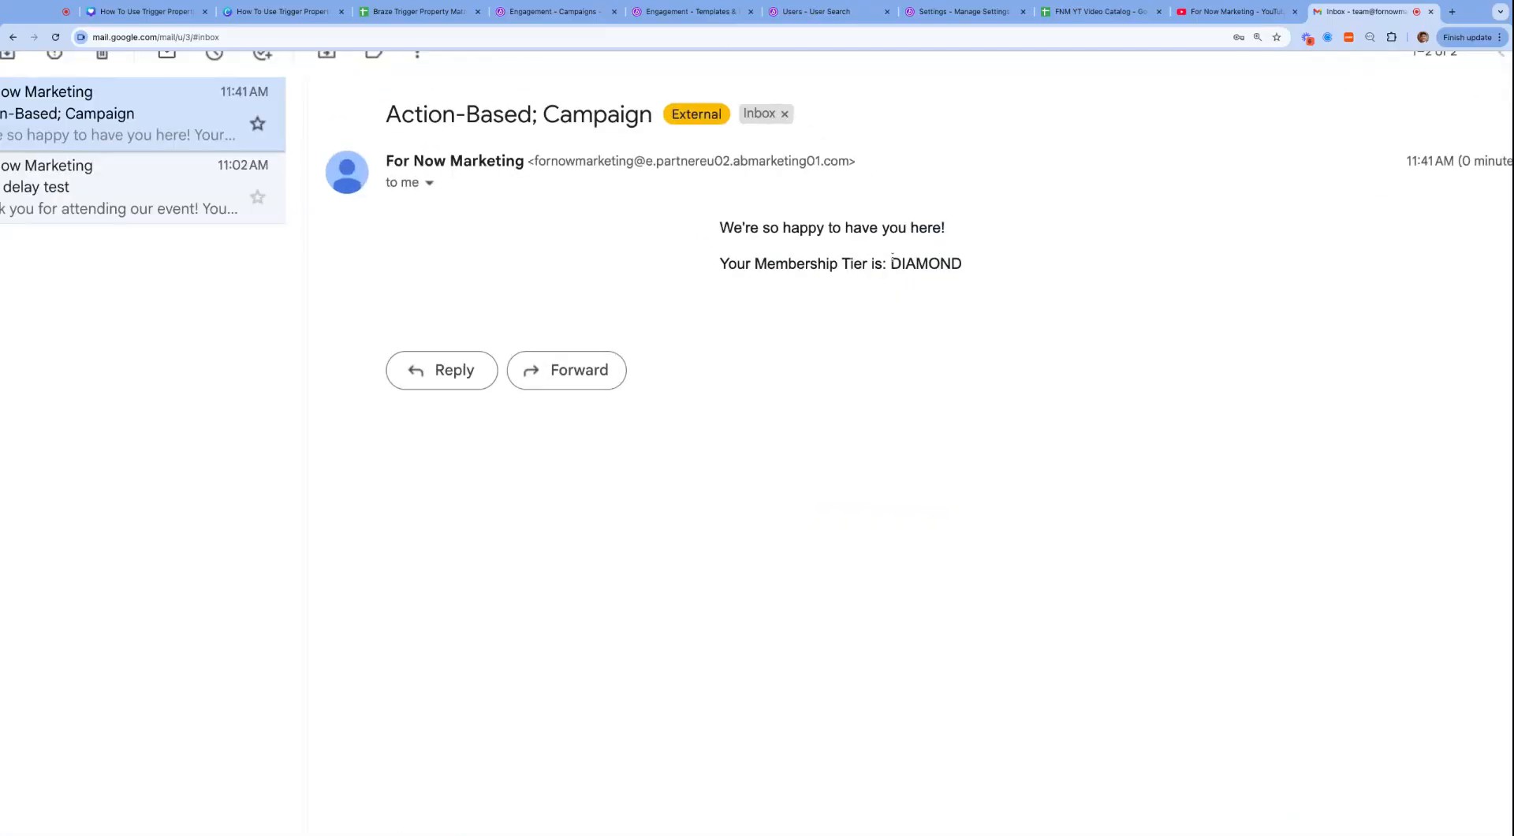
pyautogui.press('super+equal')
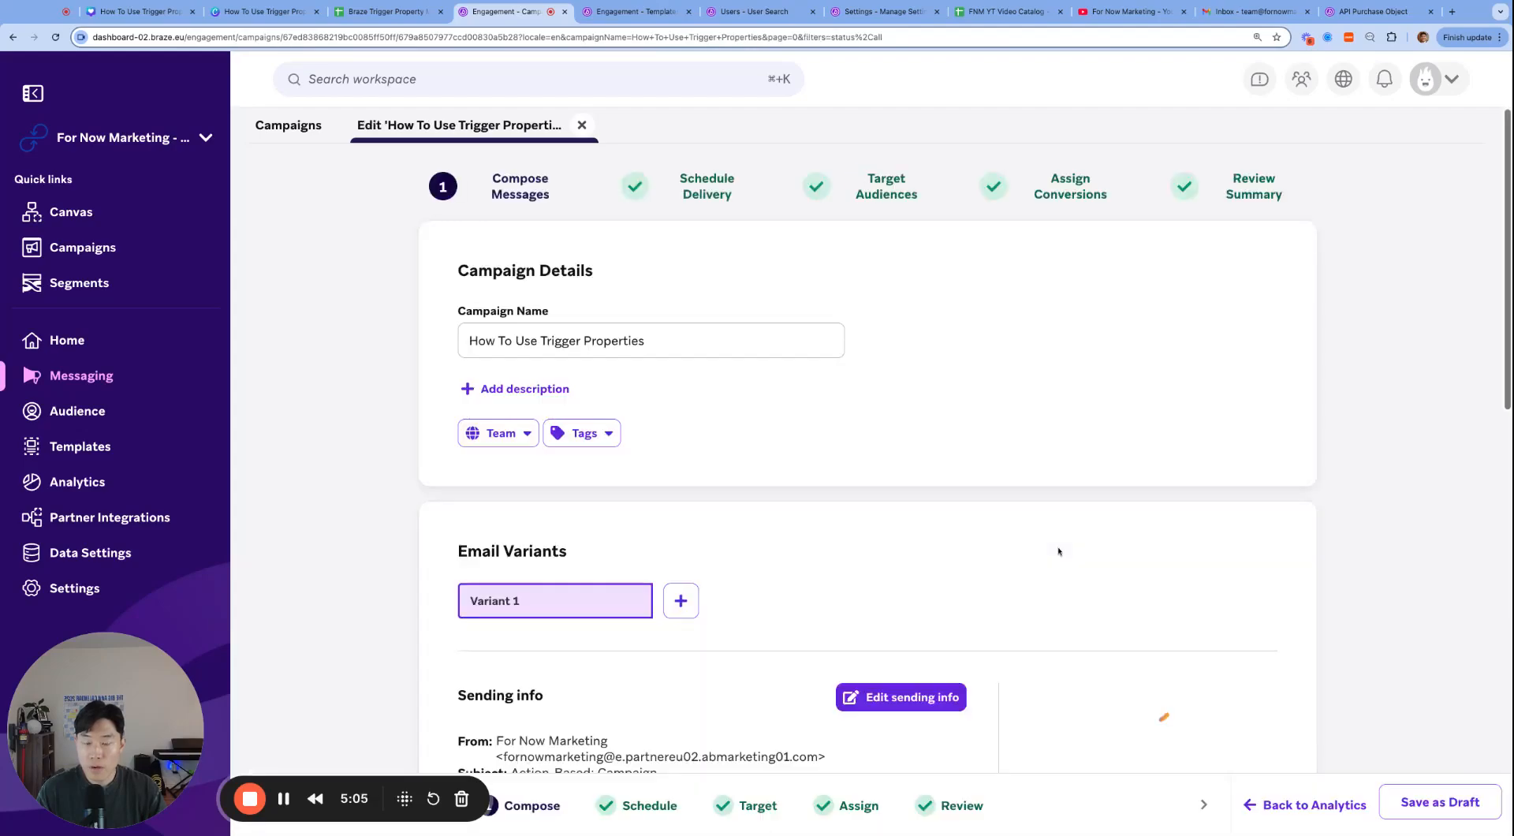
# - Review the Membership Started trigger and the new trigger action options in the campaign's action-based delivery schedule
pyautogui.click(742, 202)
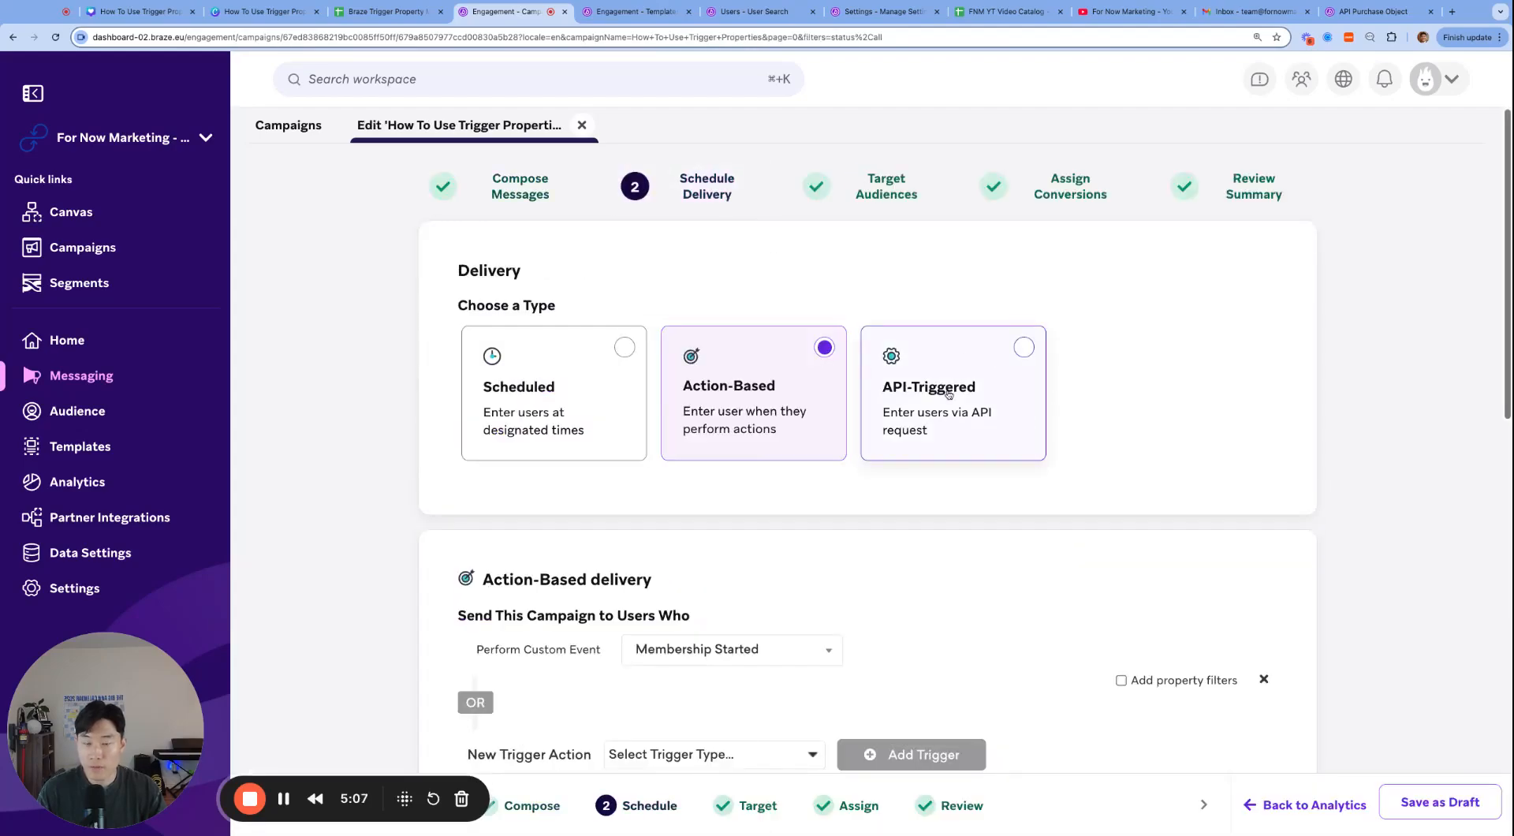
pyautogui.scroll(-2, 1040, 383)
pyautogui.scroll(-1, 1040, 382)
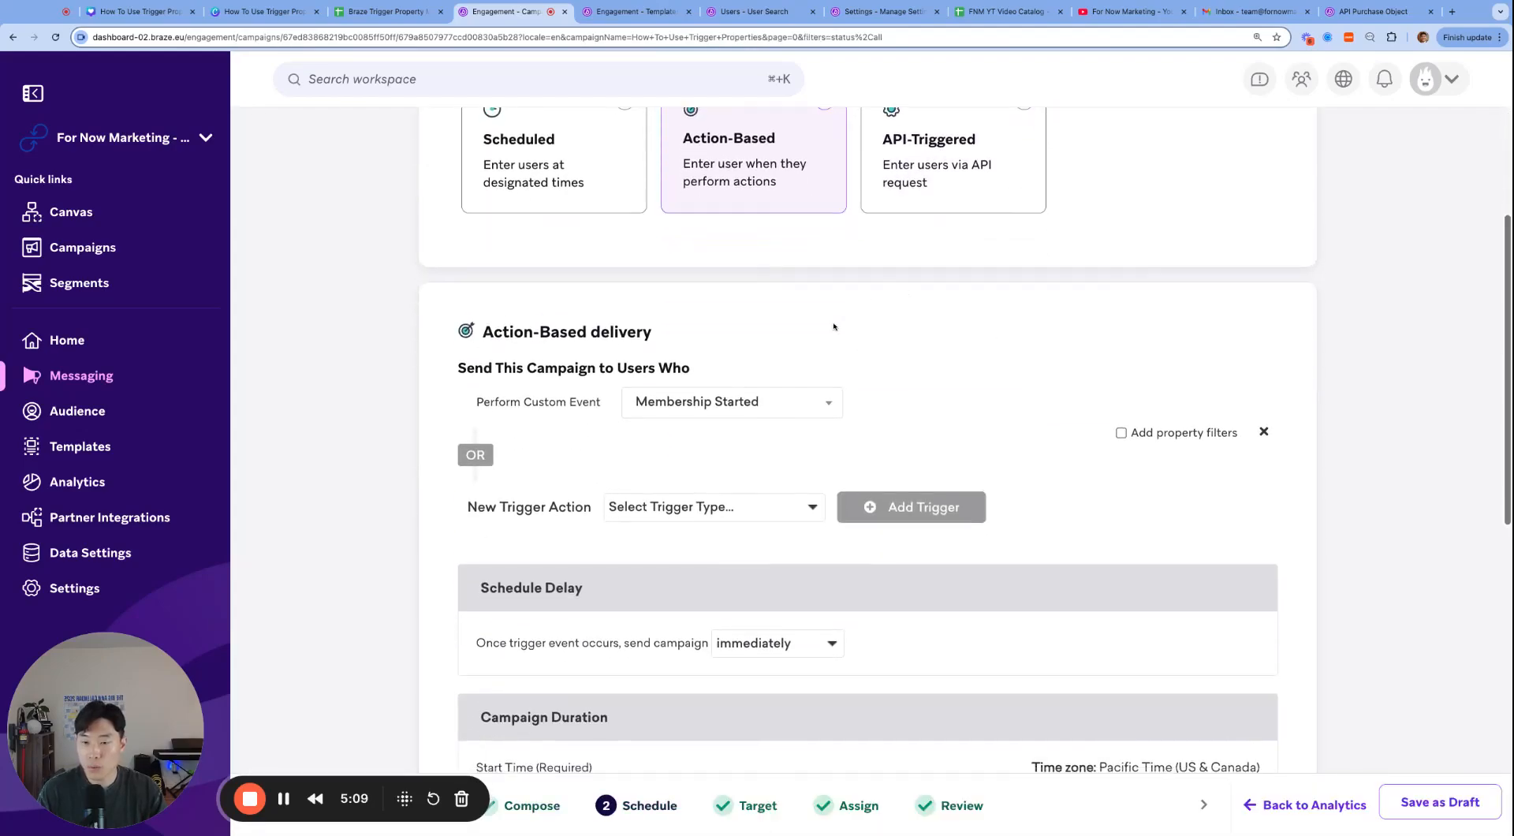
pyautogui.click(756, 407)
pyautogui.click(834, 355)
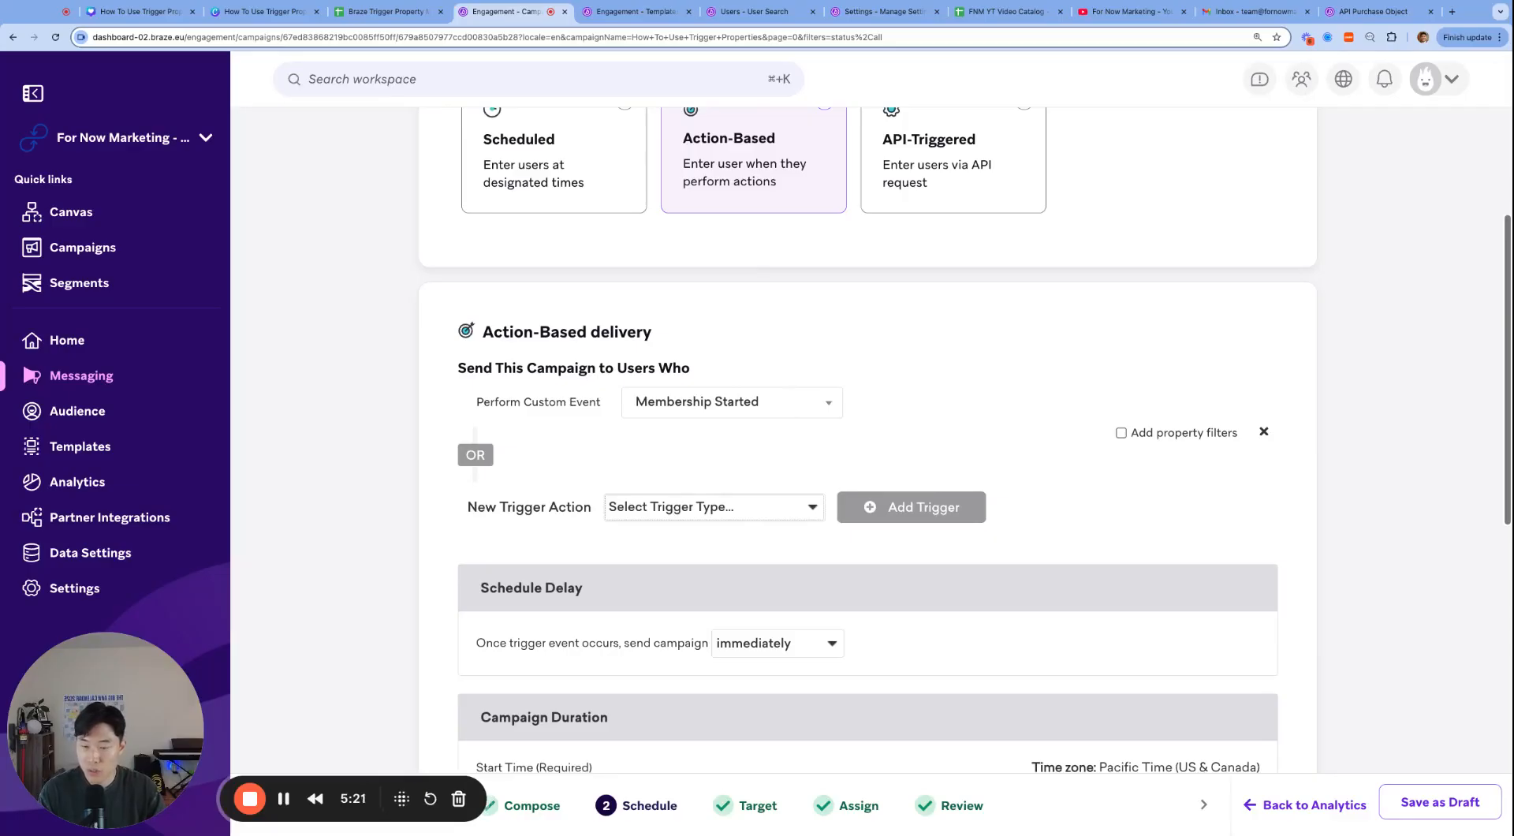
pyautogui.click(835, 404)
pyautogui.click(1236, 422)
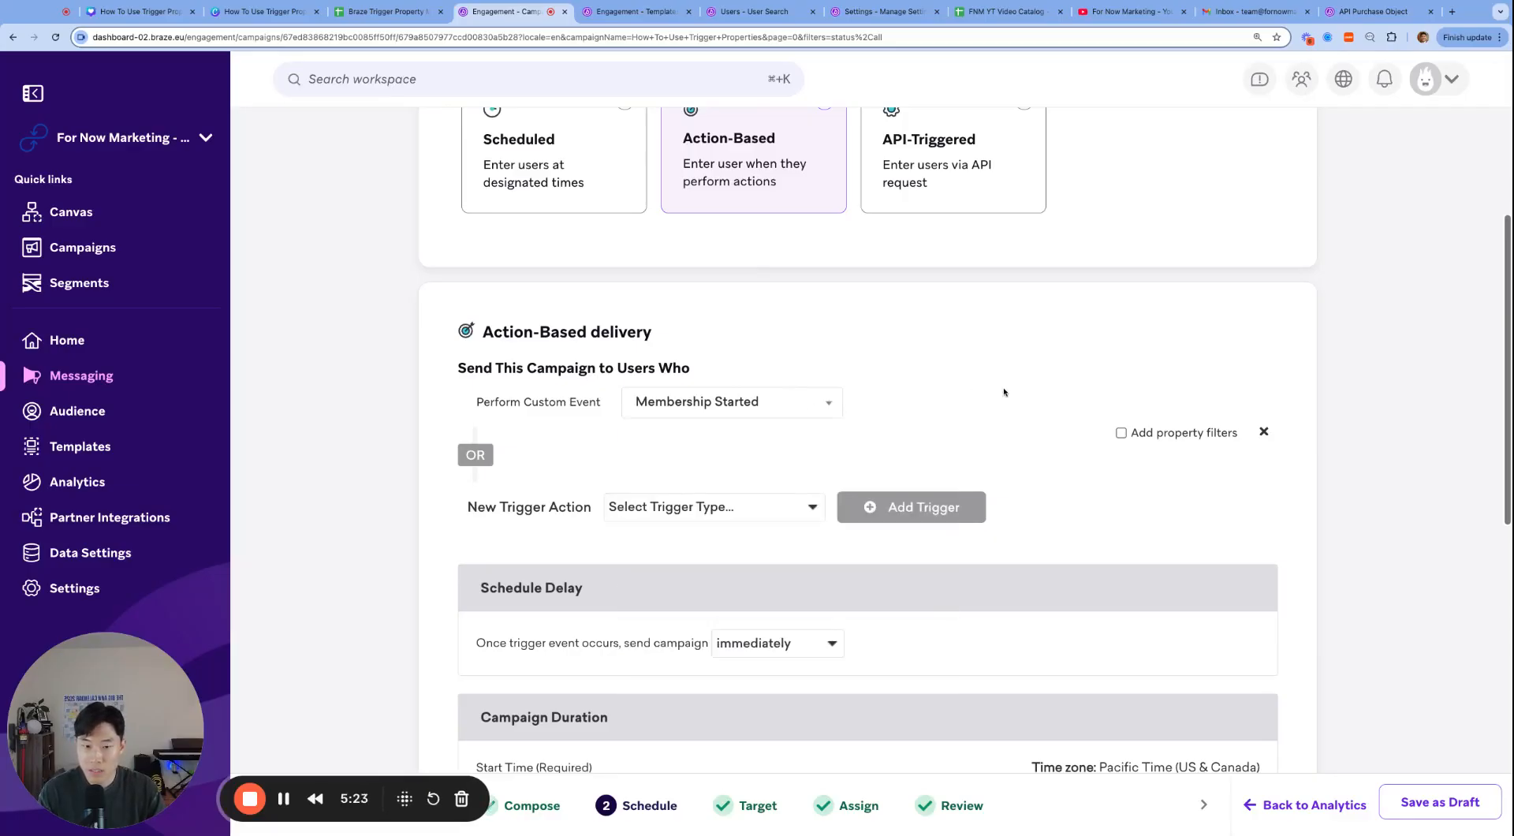
# - Replace the Membership Started trigger in the campaign's action-based delivery with a Make Purchase trigger for any purchase
pyautogui.click(1263, 431)
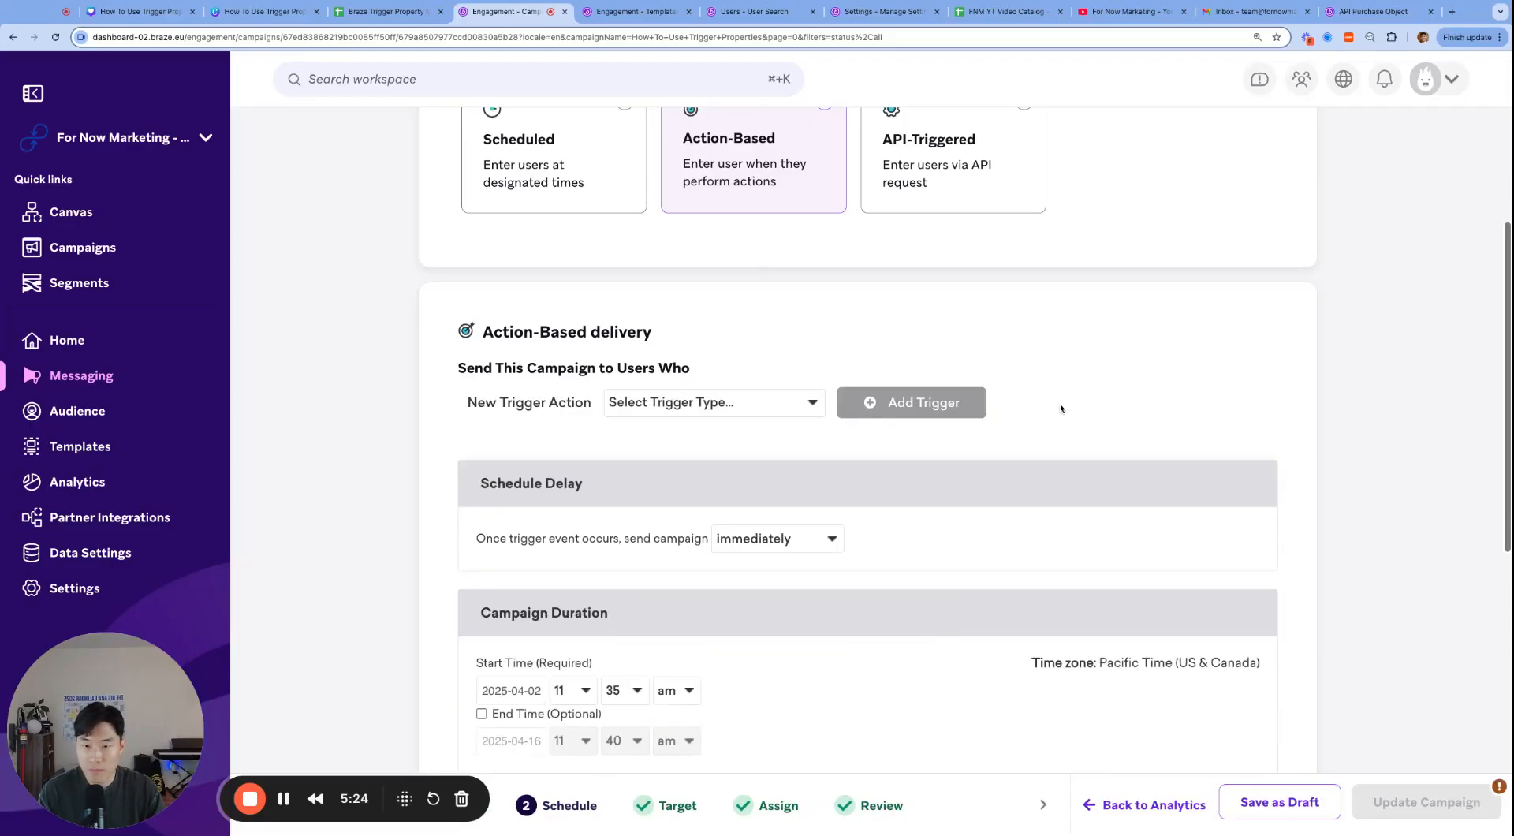
pyautogui.click(758, 408)
pyautogui.click(893, 411)
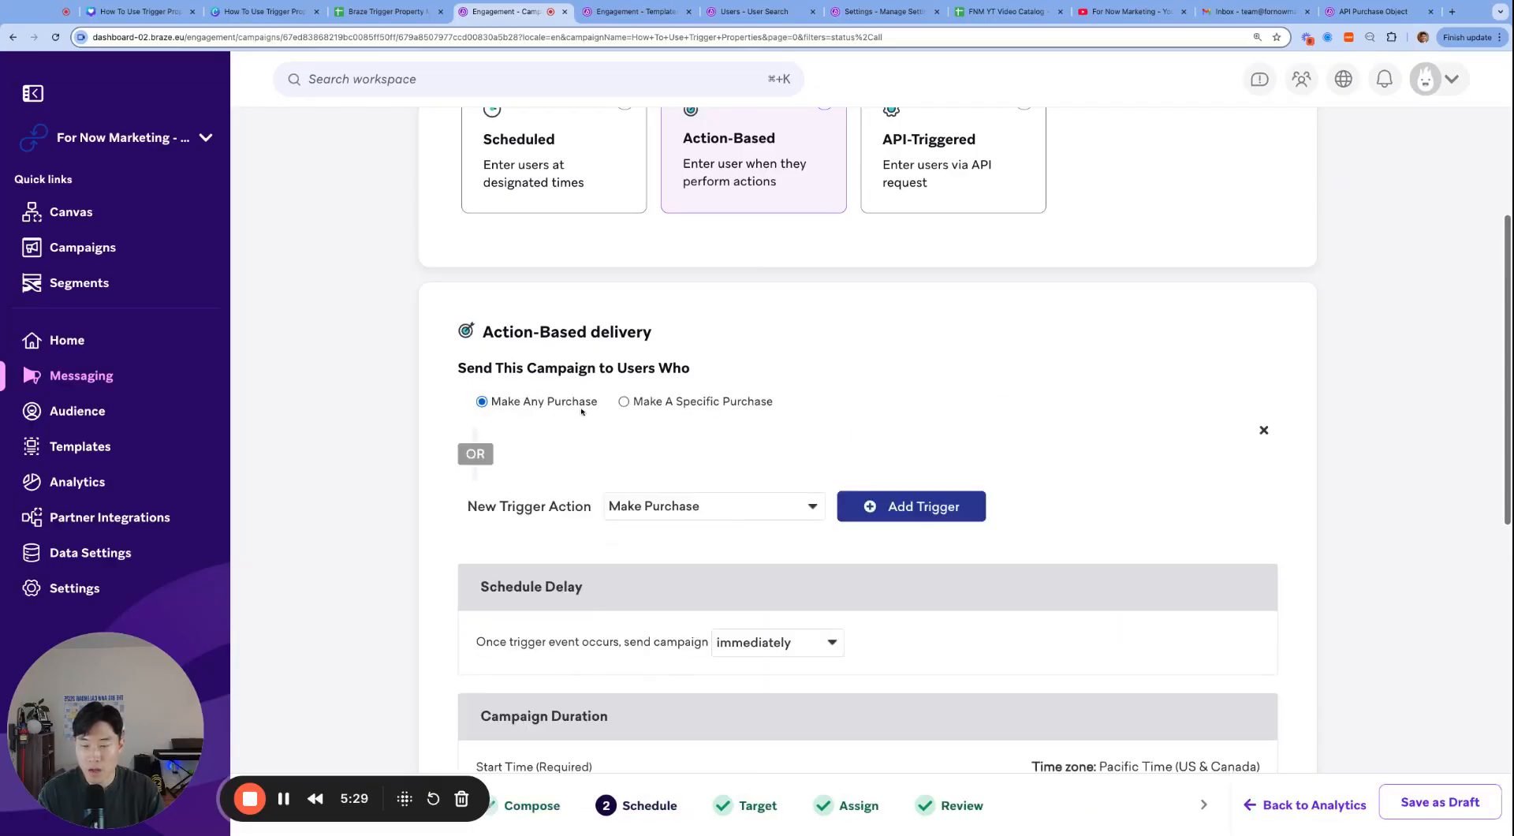
pyautogui.scroll(3, 907, 483)
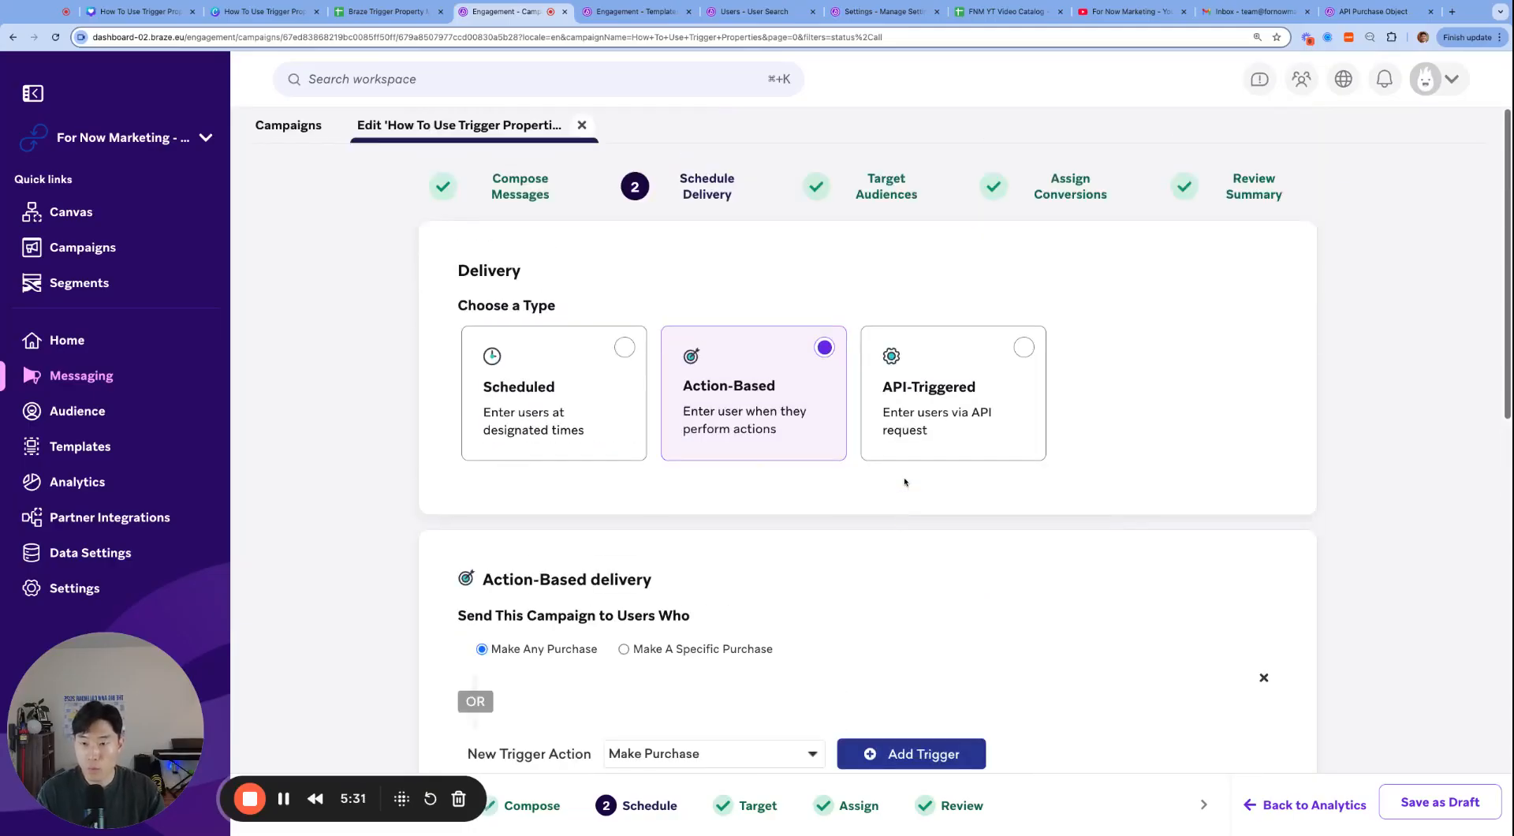
pyautogui.scroll(-3, 575, 388)
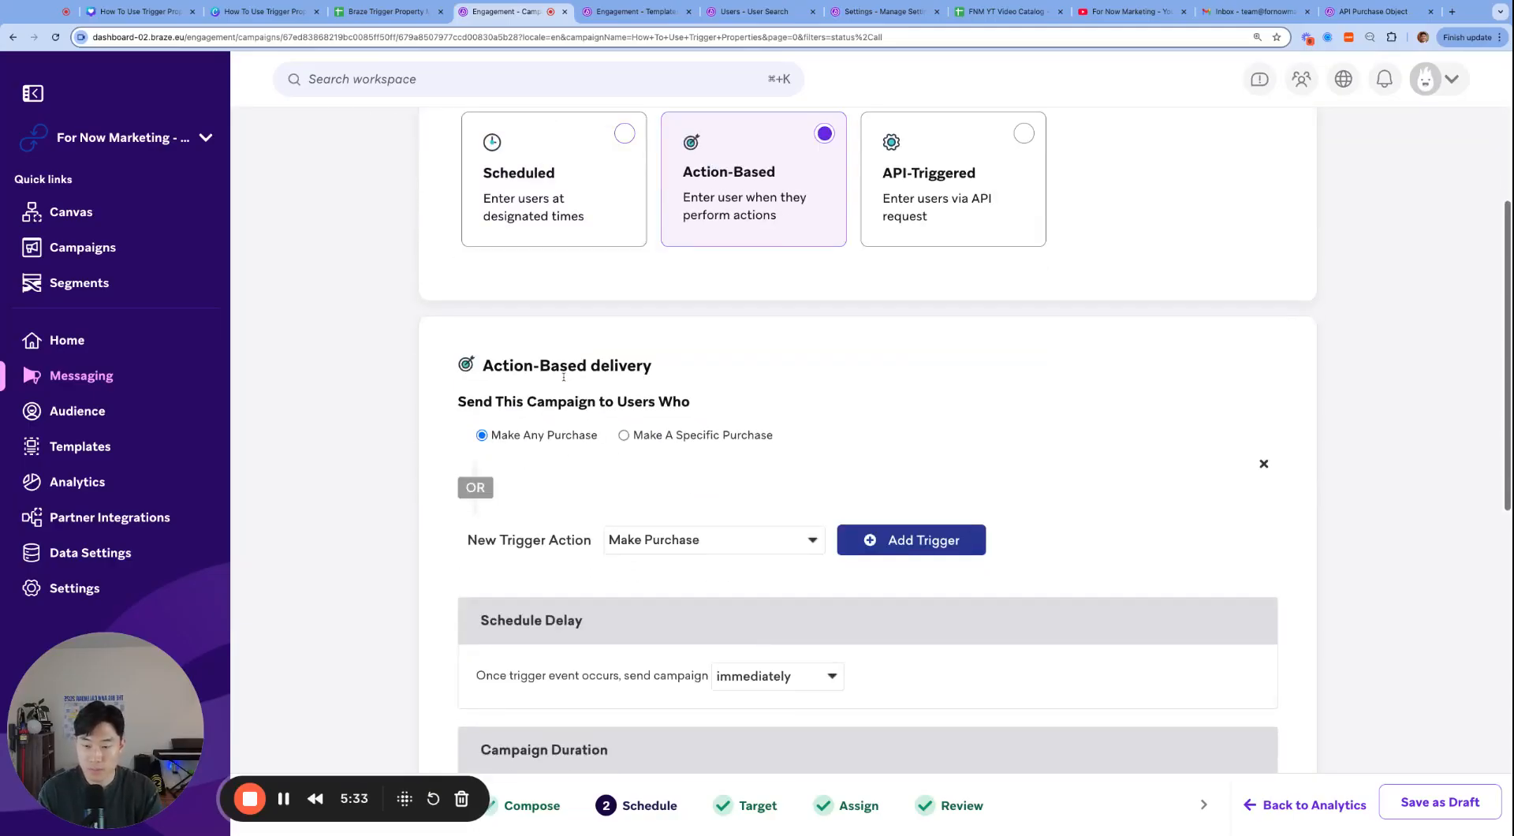
# - Return to message composition, open the email body in the editor to check its Liquid personalization, and close the editor
pyautogui.scroll(1, 564, 377)
pyautogui.scroll(2, 542, 295)
pyautogui.click(521, 186)
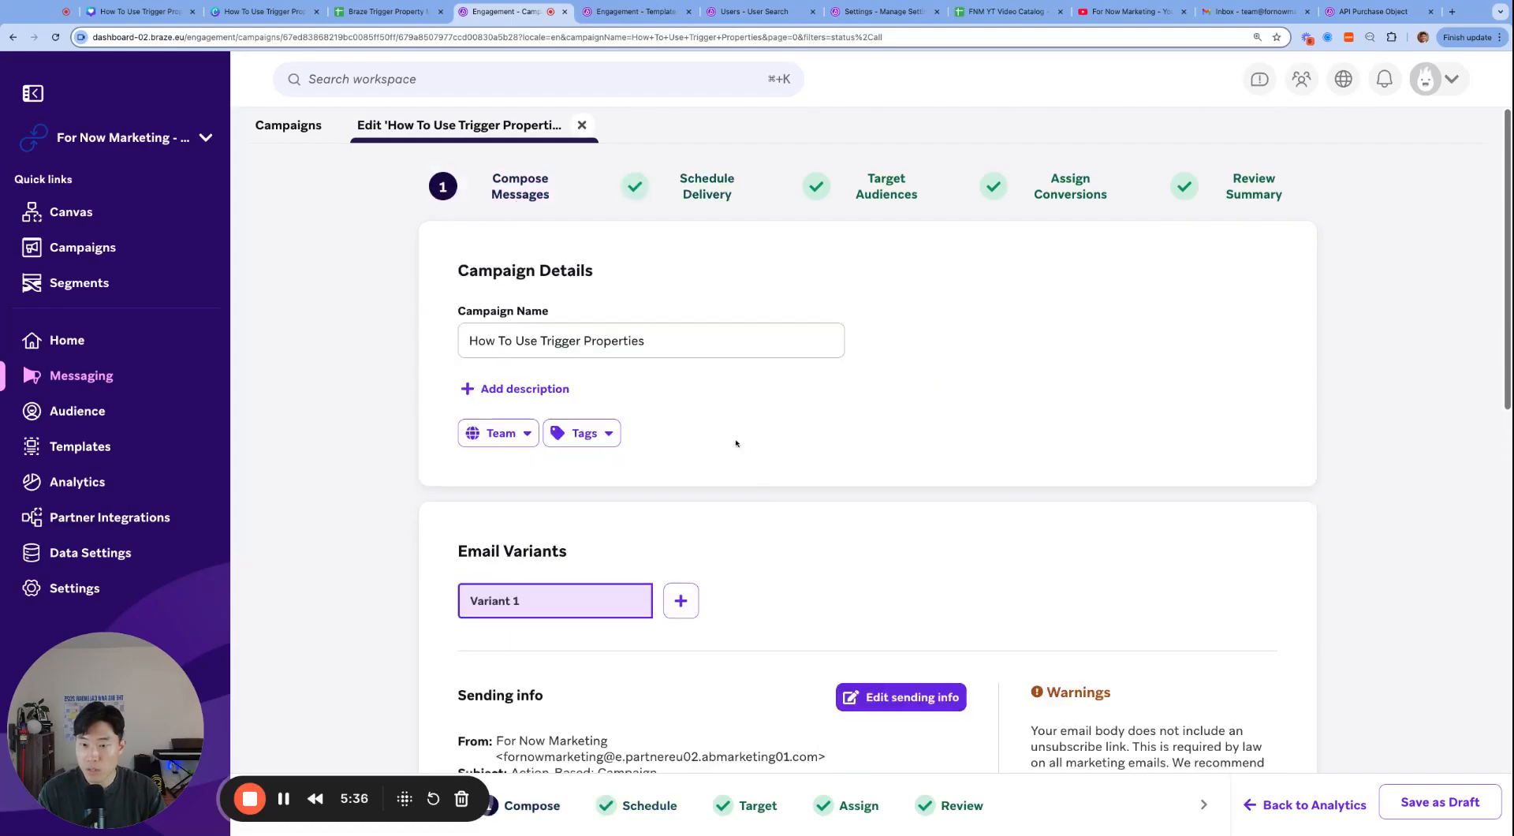
pyautogui.scroll(-8, 736, 443)
pyautogui.click(768, 483)
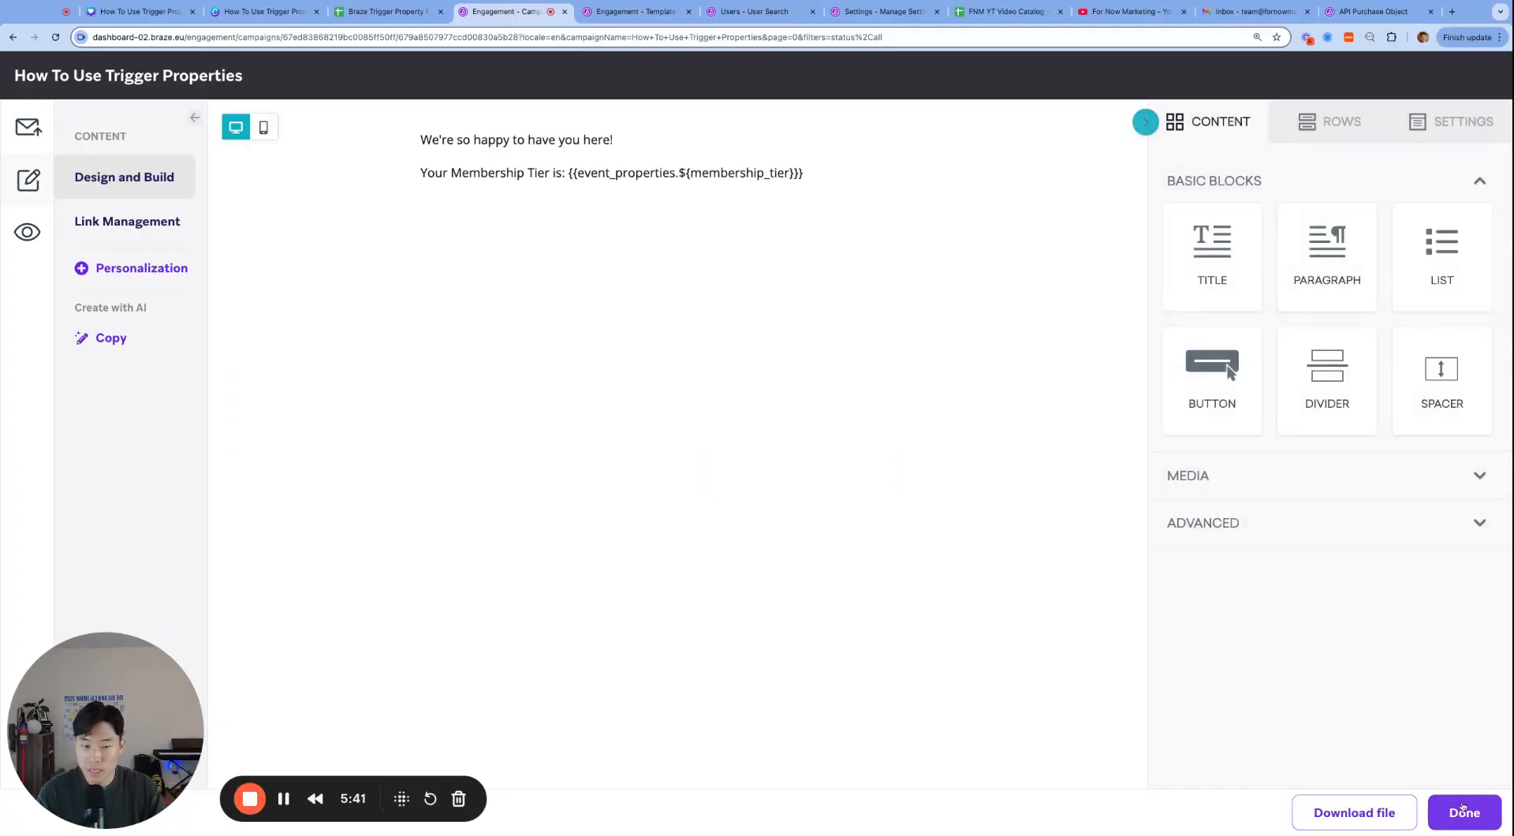
pyautogui.click(1464, 813)
pyautogui.scroll(7, 968, 405)
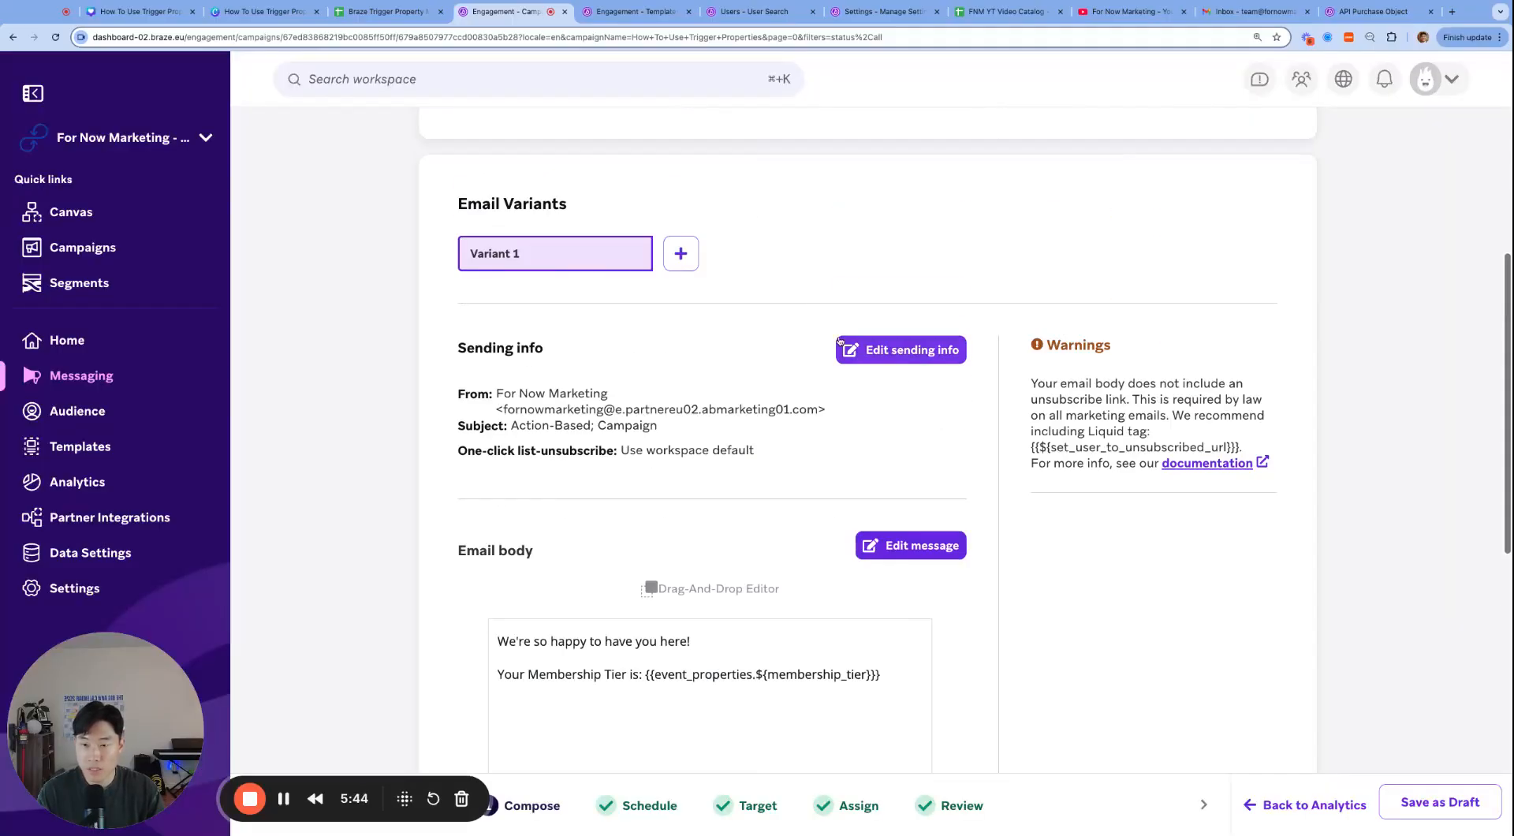
# - Check the campaign's purchase trigger in the delivery schedule, go to the review summary, and update the campaign
pyautogui.click(642, 189)
pyautogui.scroll(-6, 641, 215)
pyautogui.scroll(2, 560, 231)
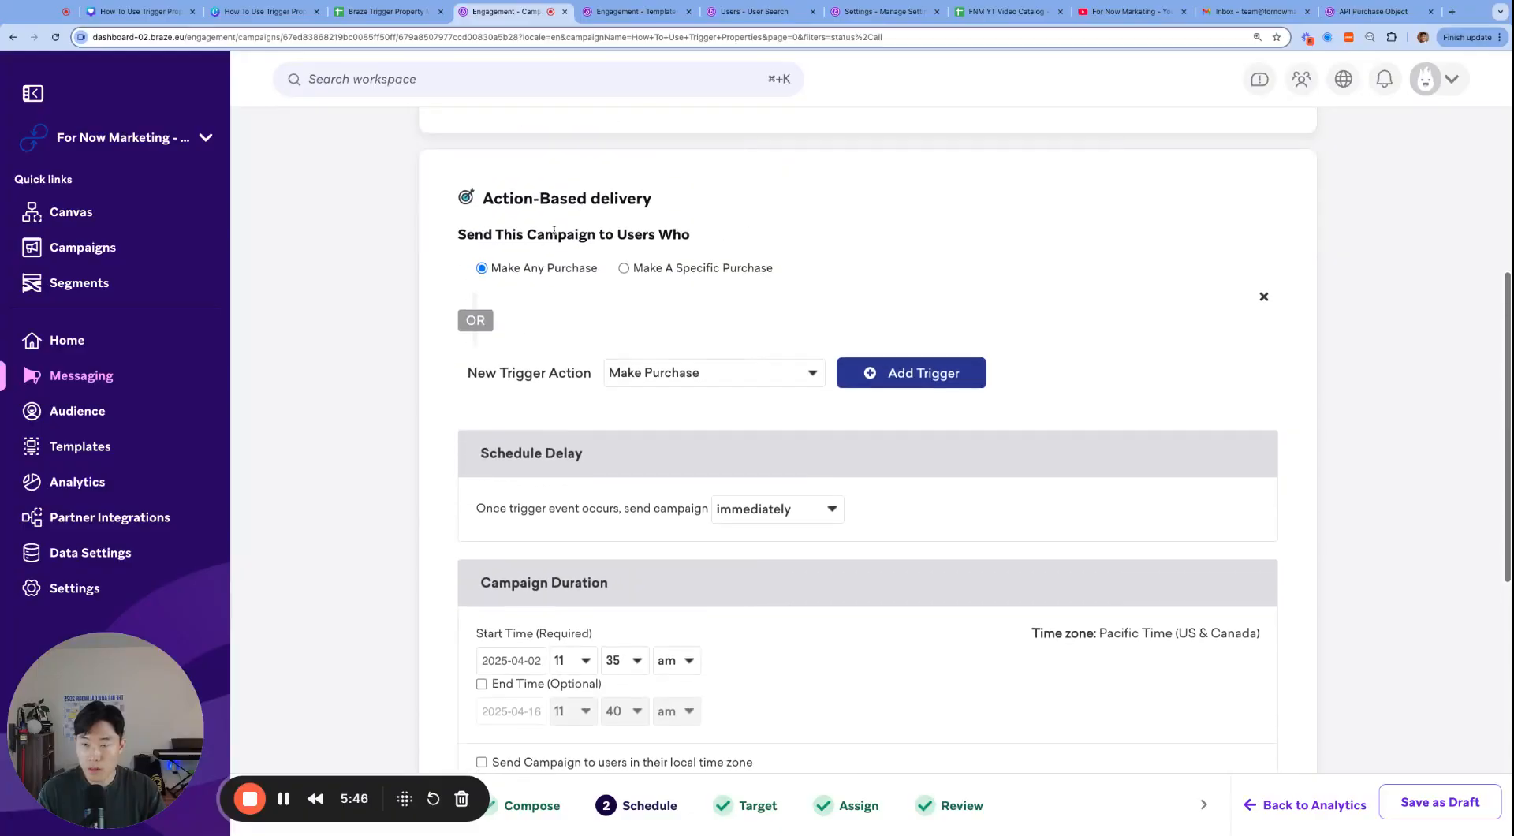
pyautogui.scroll(4, 603, 275)
pyautogui.click(1253, 182)
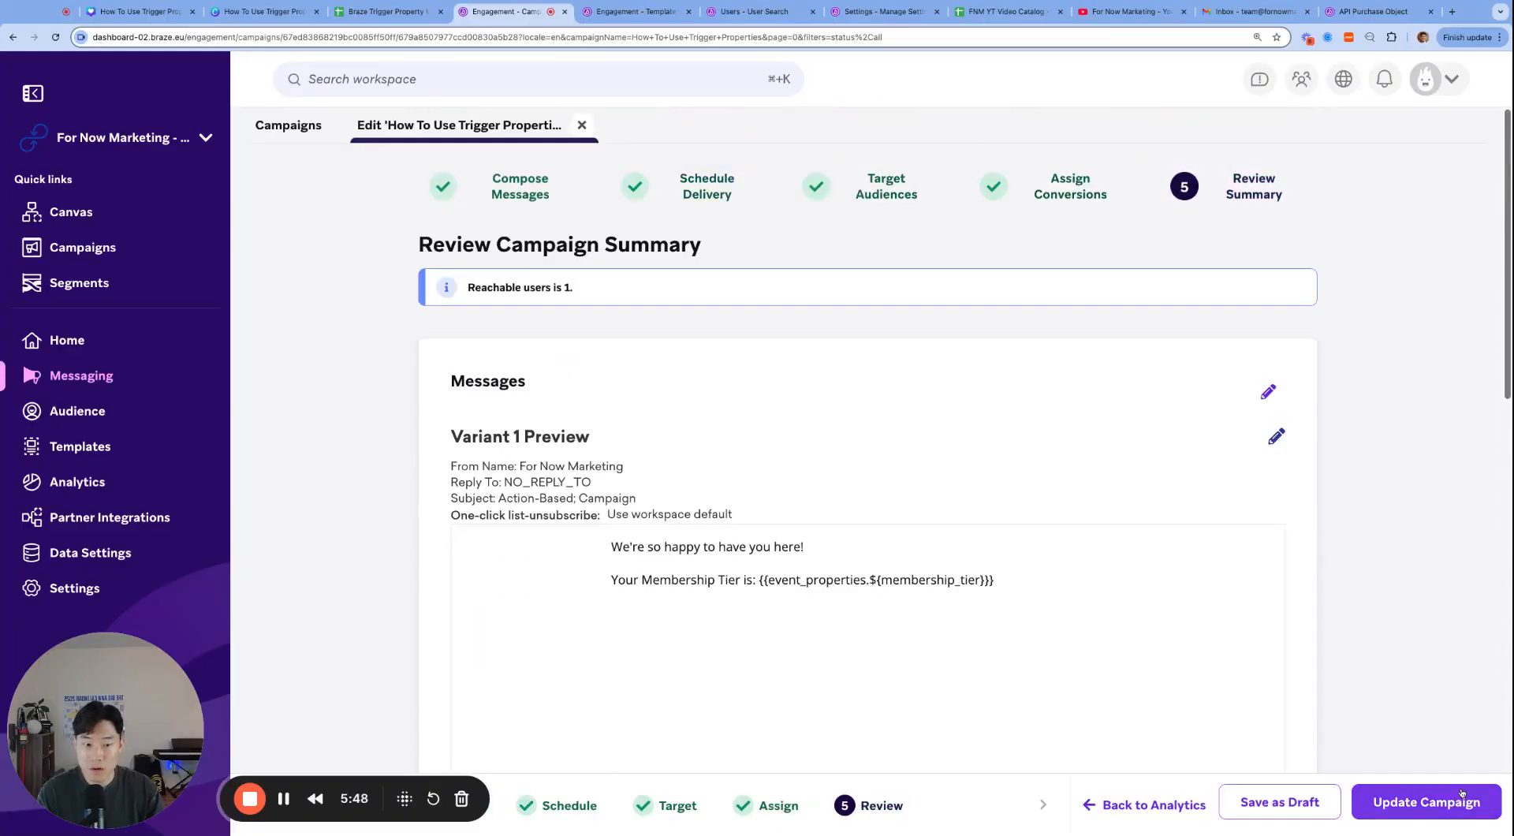
pyautogui.click(1460, 801)
pyautogui.click(882, 268)
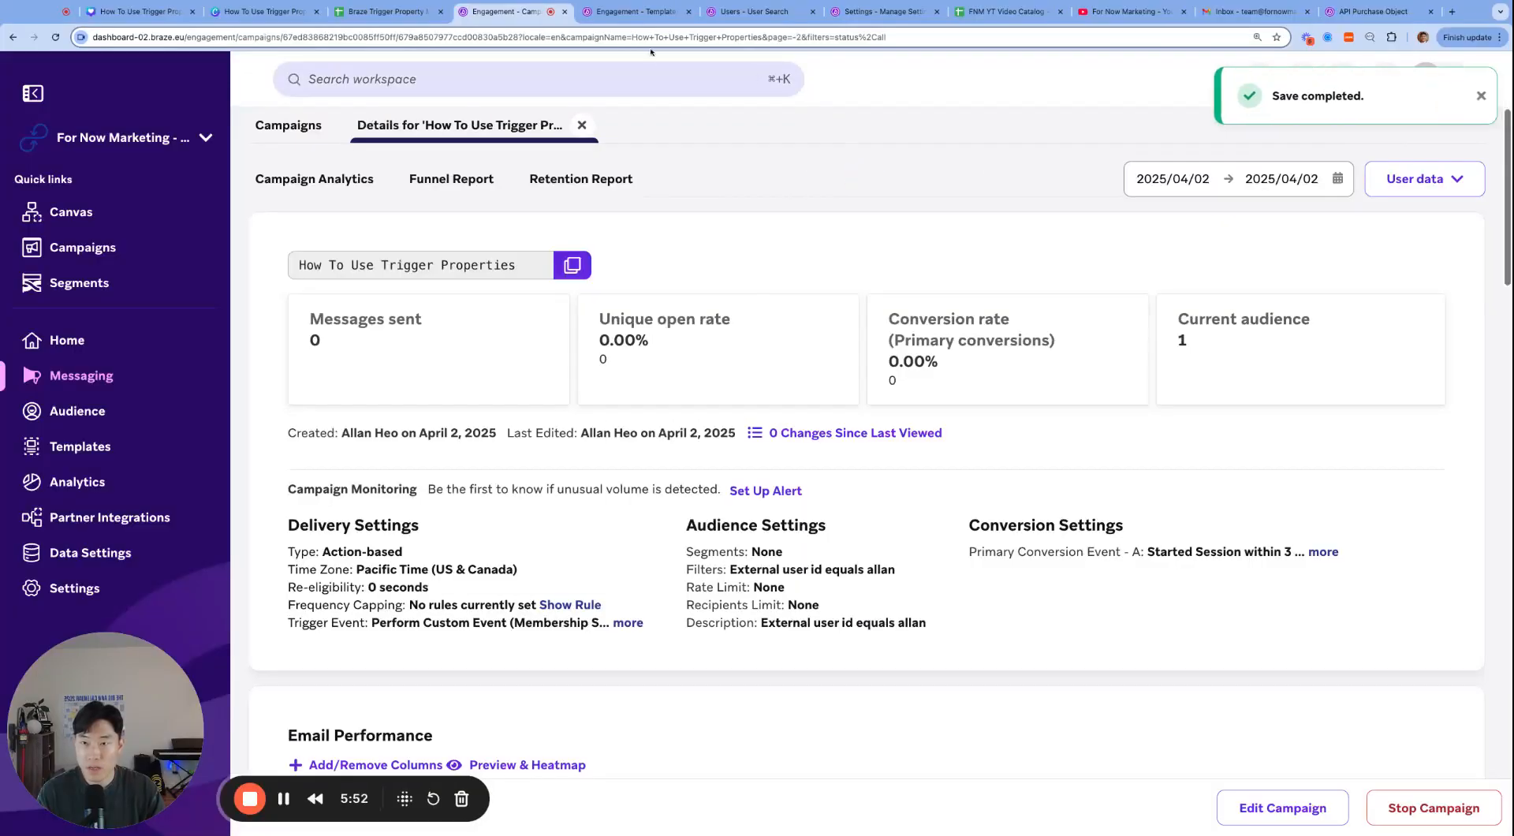
# - Switch to the webhook template and examine the purchase request body's external_id, product_id, currency and membership_tier fields
pyautogui.click(634, 11)
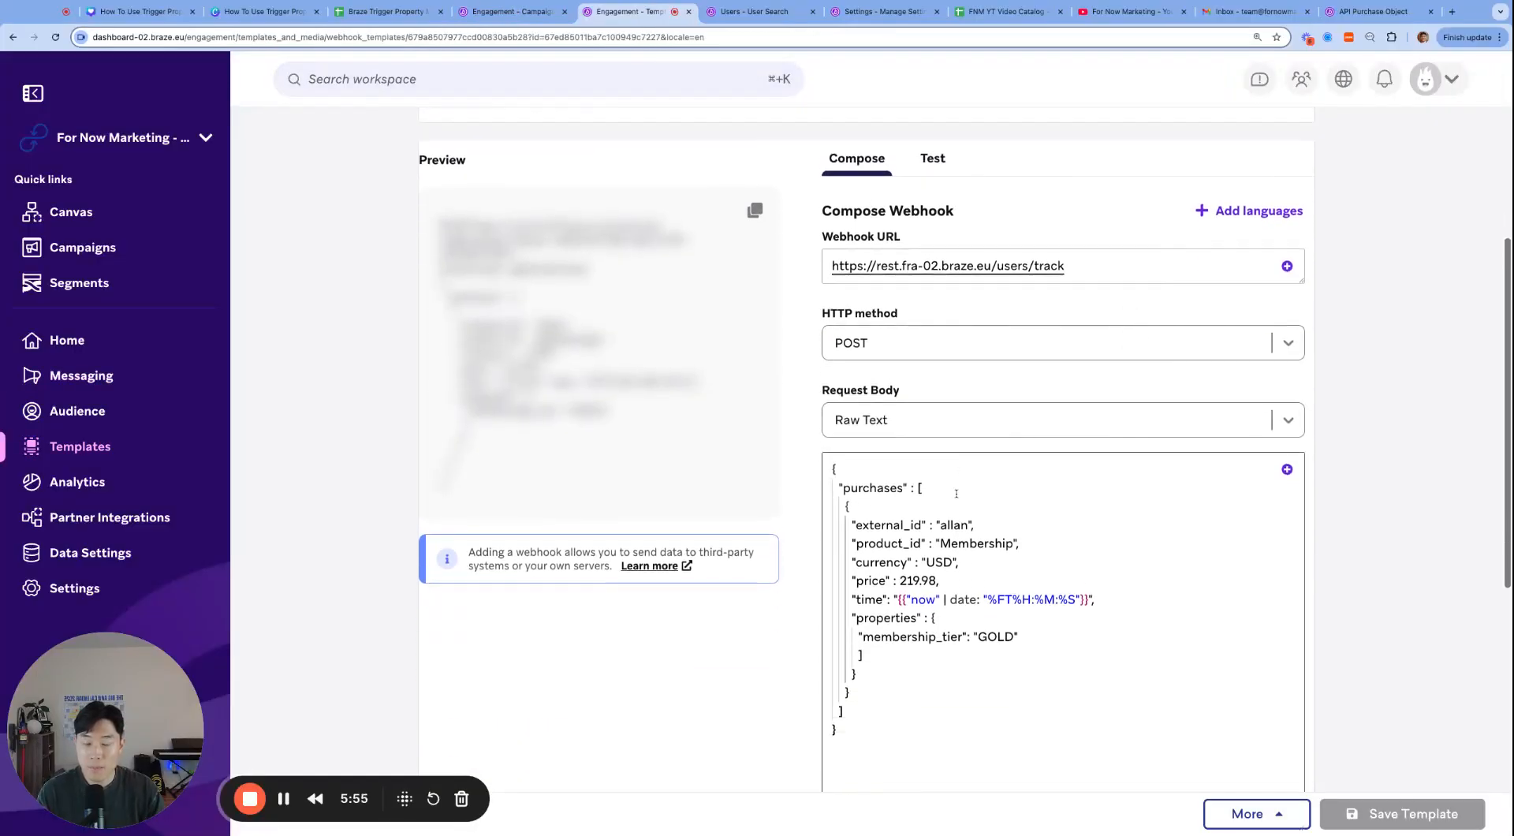
pyautogui.scroll(-3, 923, 455)
pyautogui.scroll(-1, 923, 455)
pyautogui.doubleClick(952, 431)
pyautogui.click(1014, 449)
pyautogui.doubleClick(986, 450)
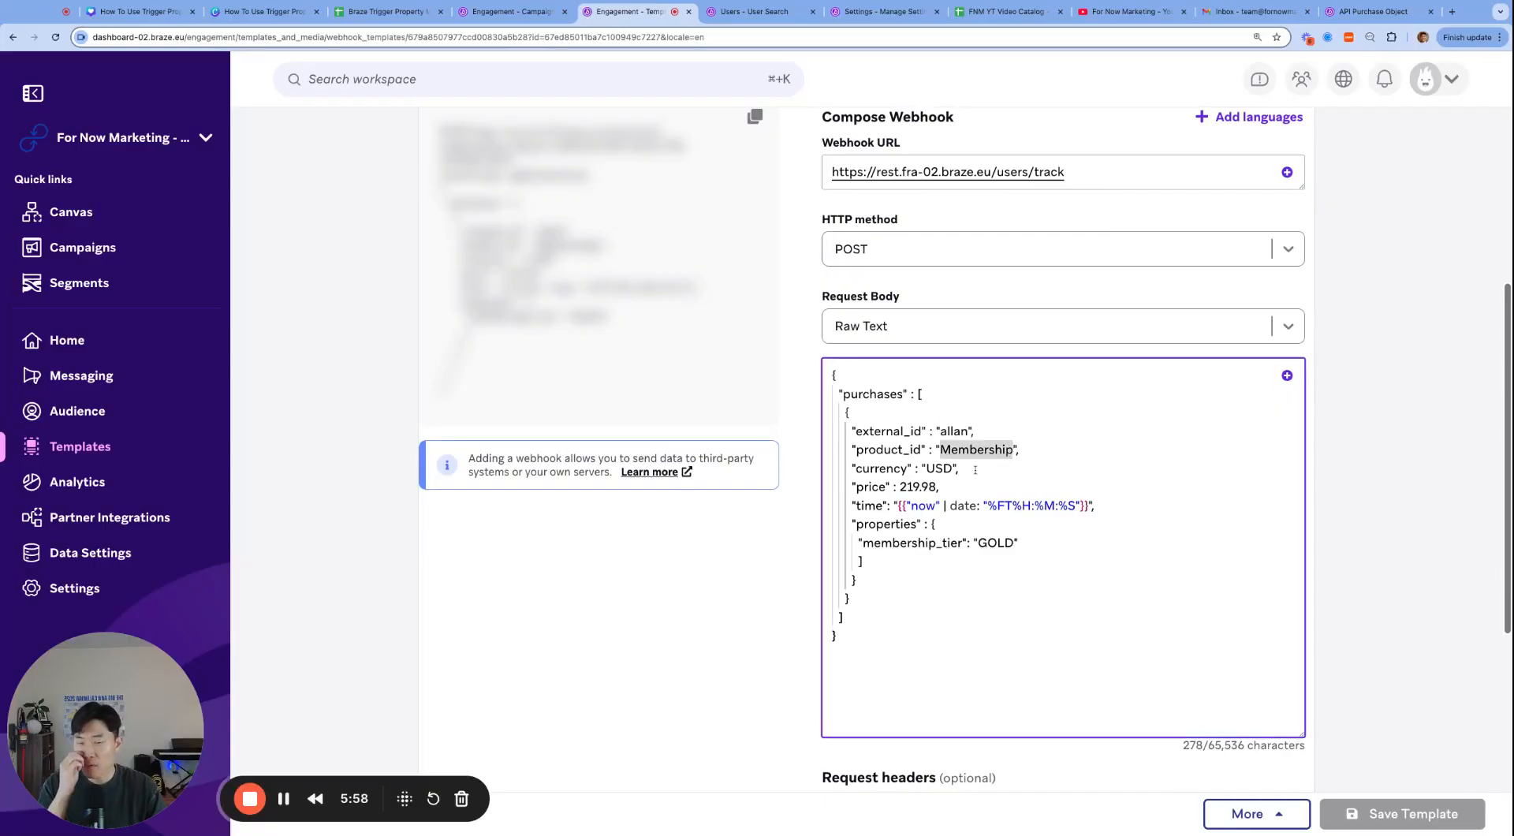
pyautogui.doubleClick(946, 469)
pyautogui.doubleClick(897, 543)
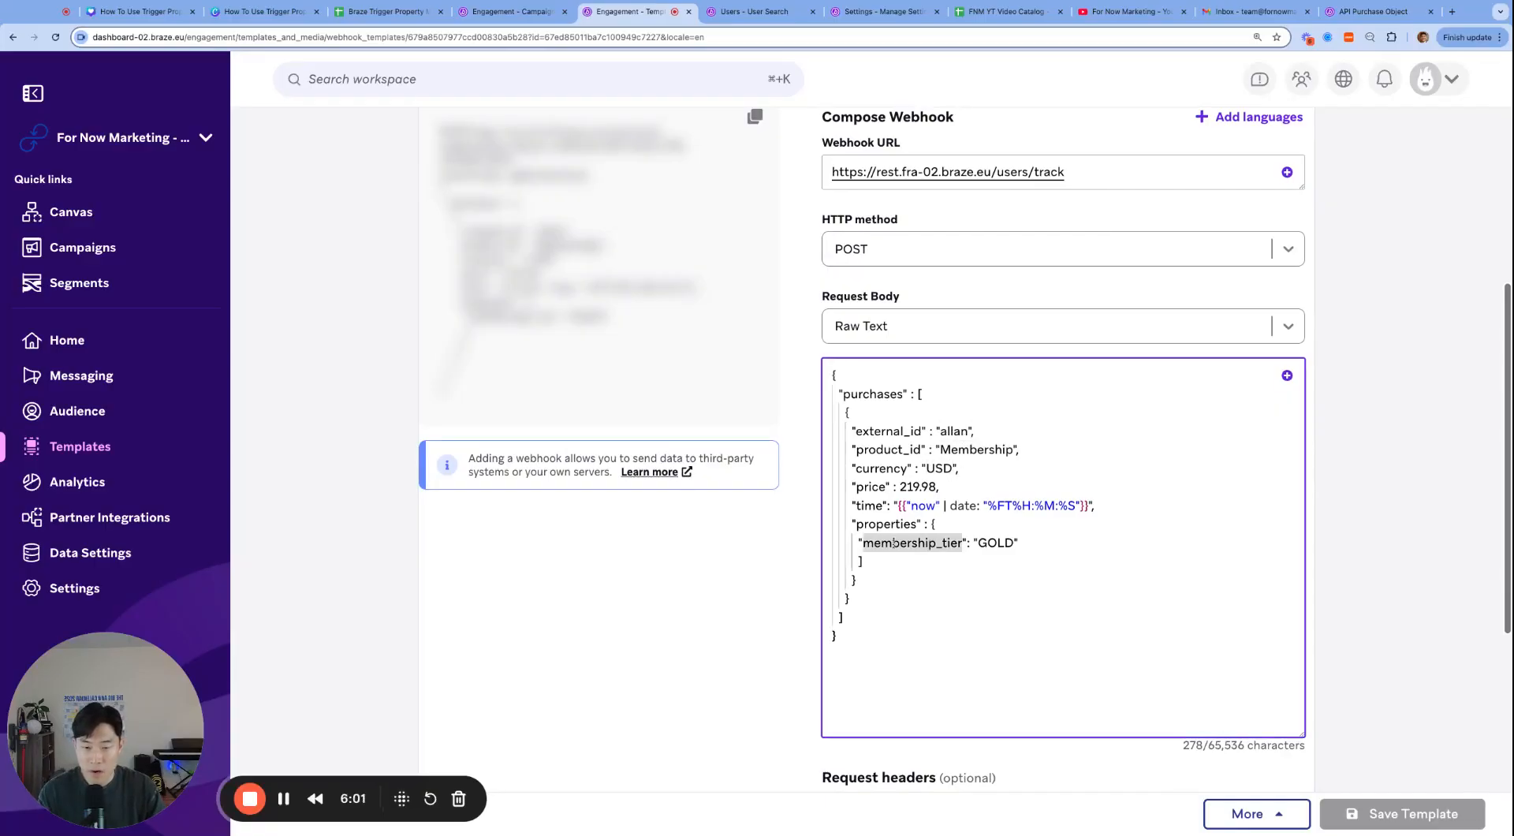
pyautogui.doubleClick(961, 544)
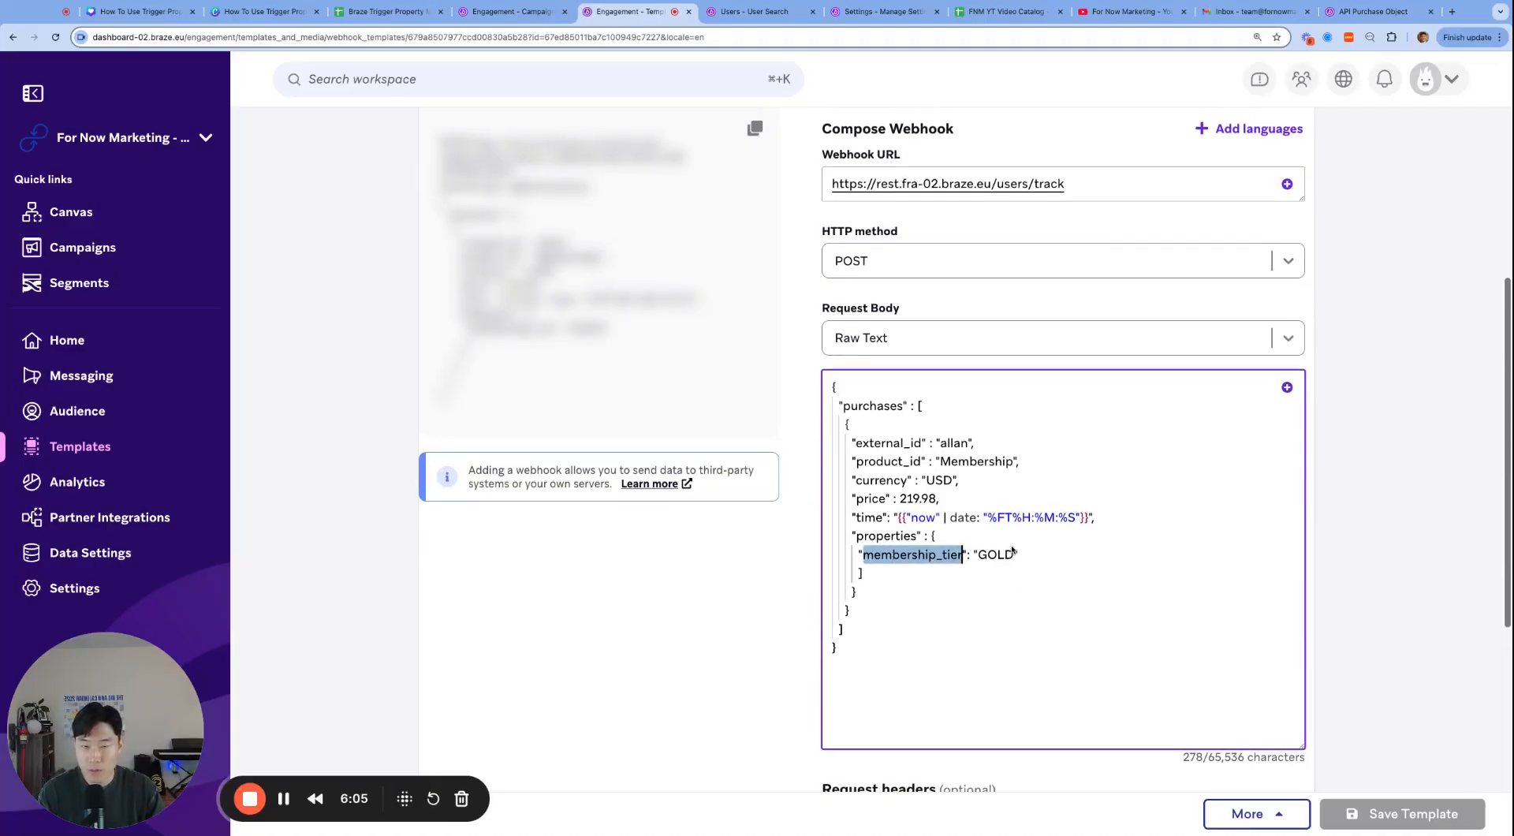
# - Send a test of the purchase webhook and close its response
pyautogui.scroll(2, 990, 544)
pyautogui.click(933, 247)
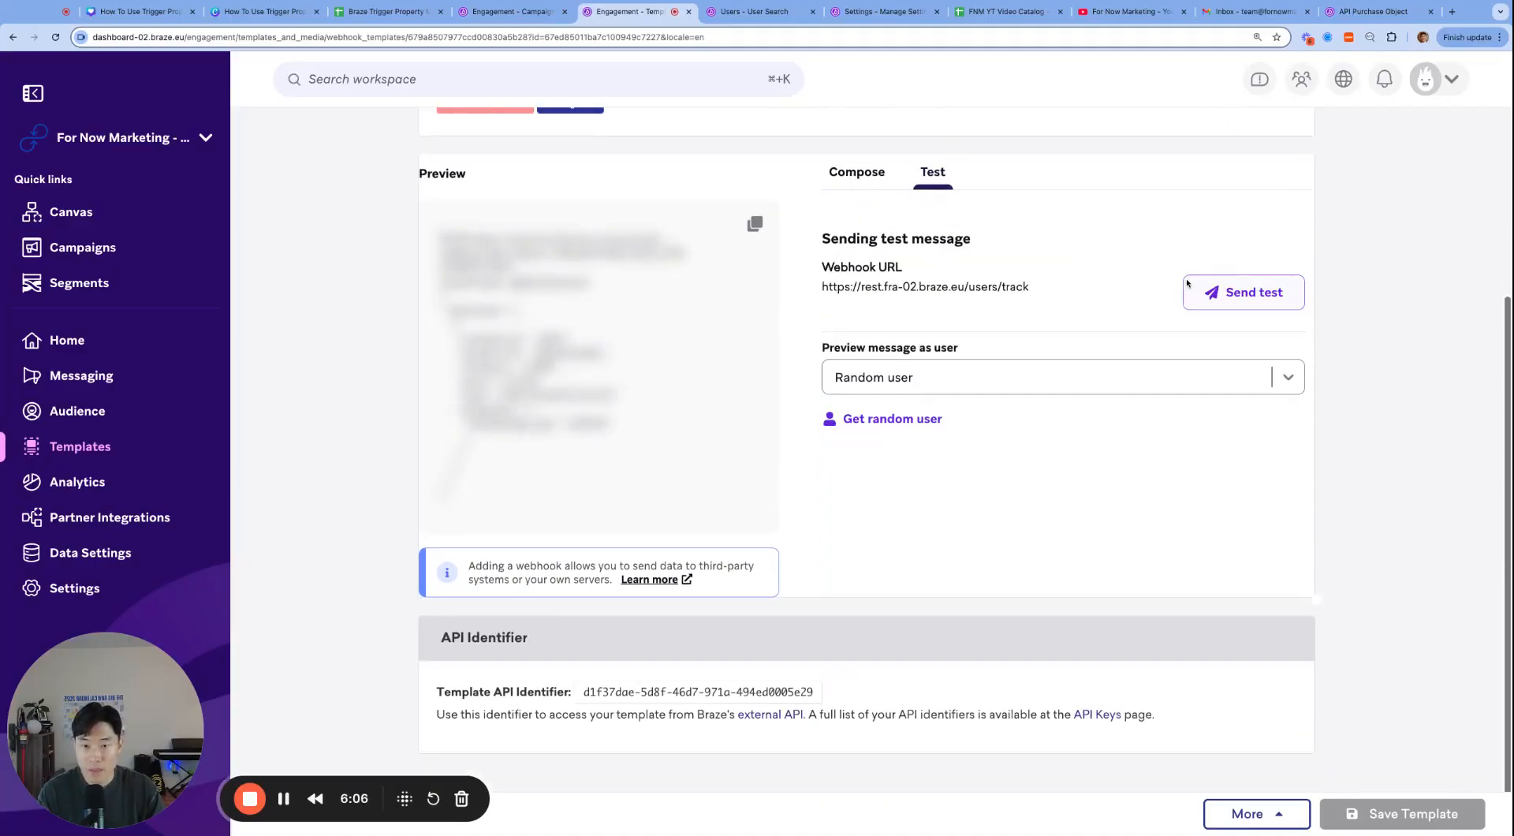
pyautogui.click(1251, 294)
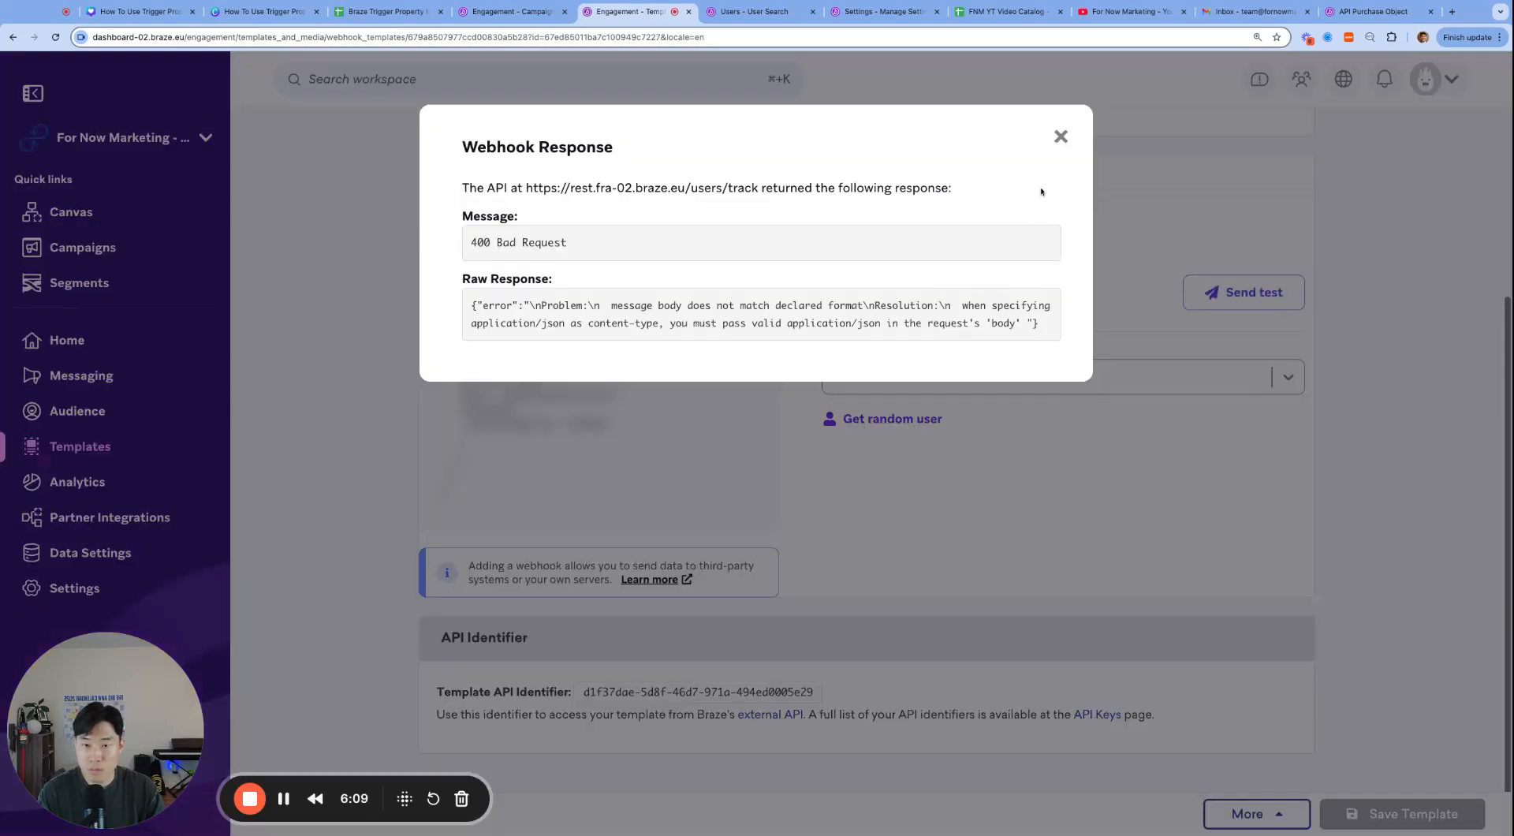
pyautogui.click(1060, 138)
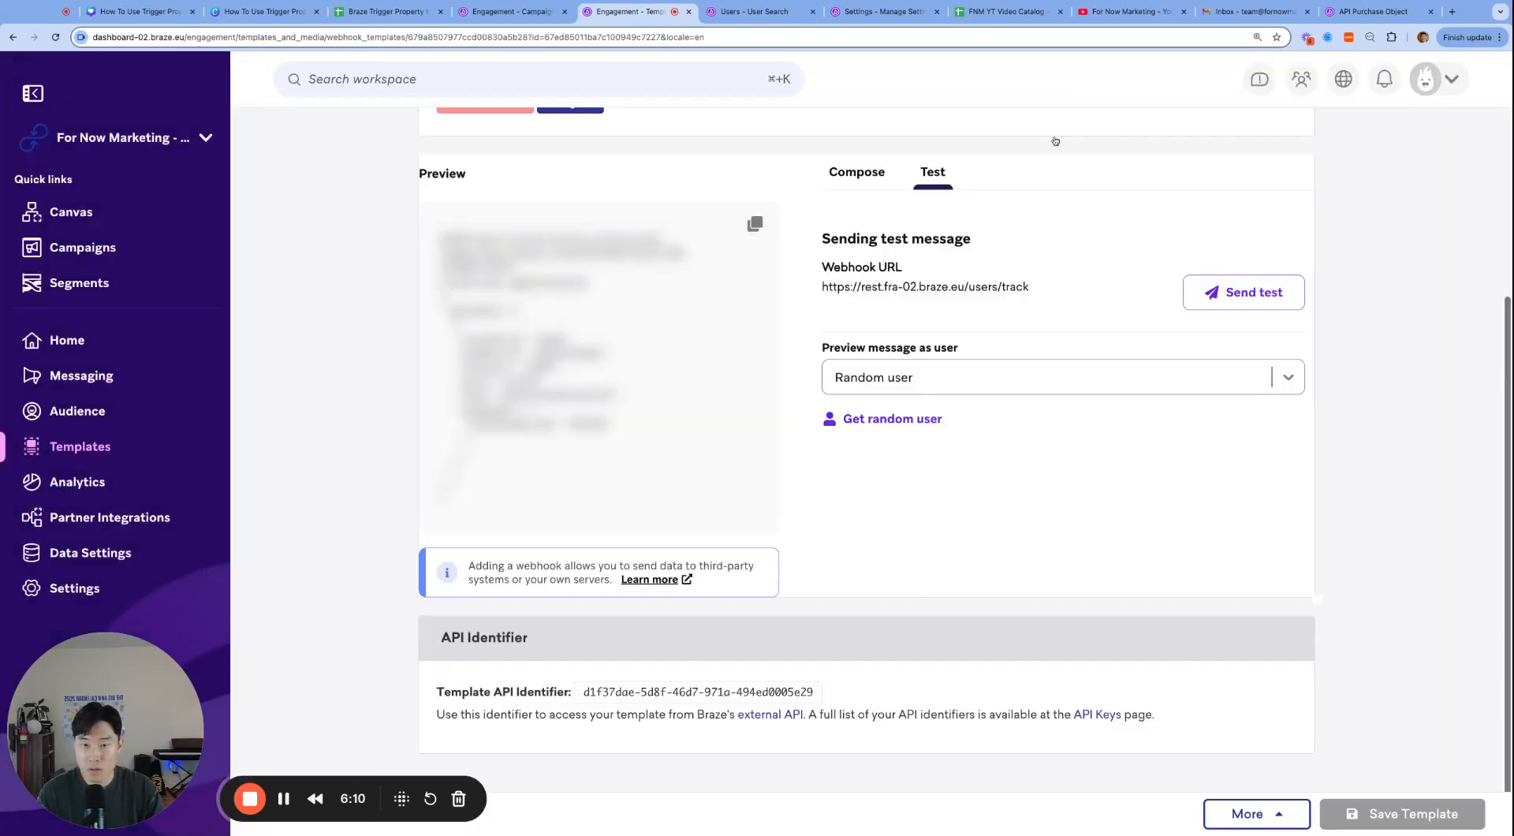
# - Remove the stray closing square bracket after the membership_tier line in the webhook's request body
pyautogui.click(858, 174)
pyautogui.click(873, 669)
pyautogui.press('Down')
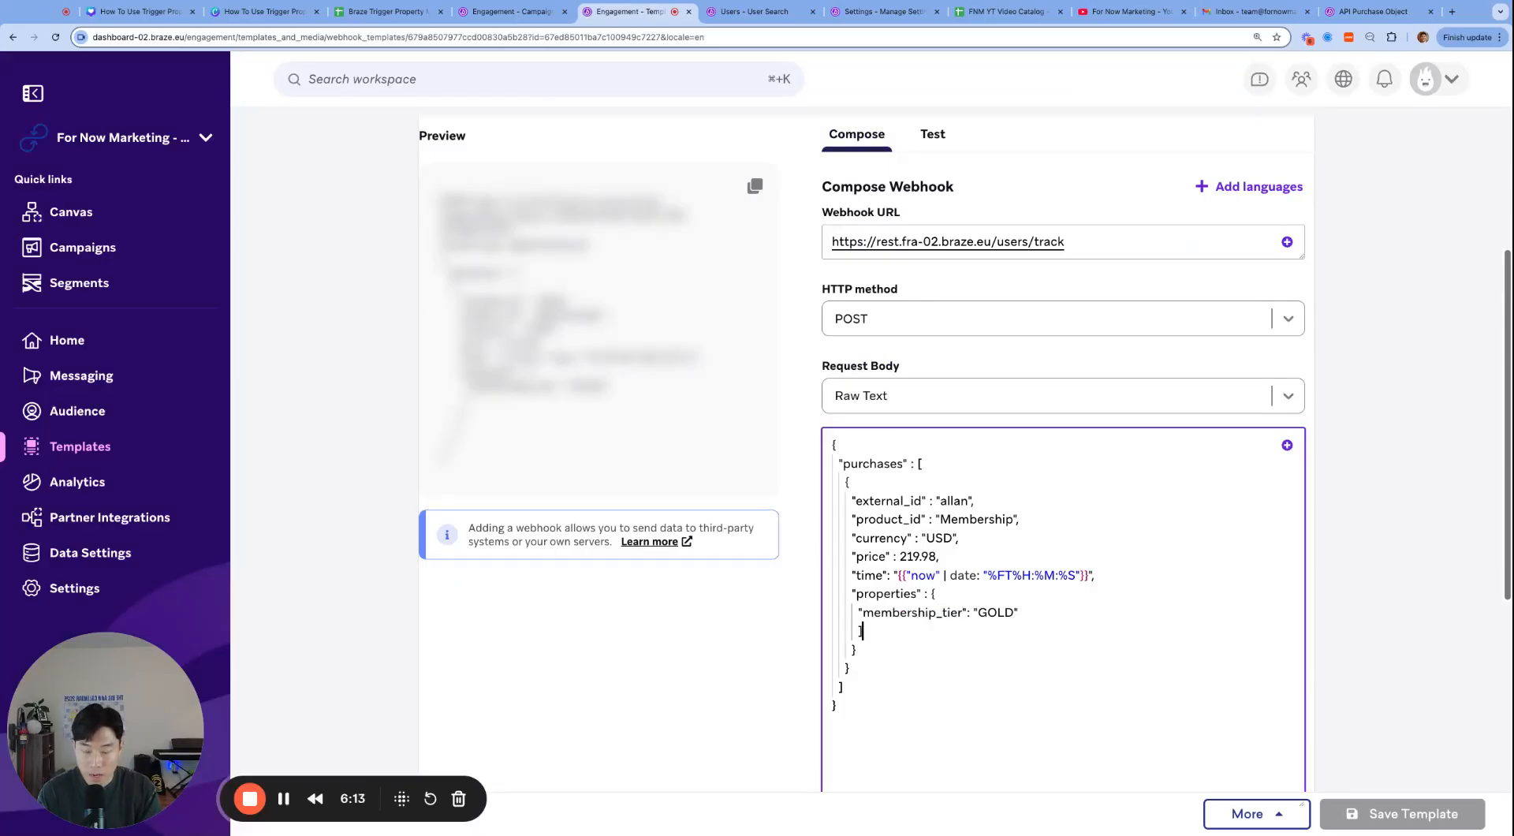
pyautogui.press('BackSpace')
pyautogui.press('BackSpace')
pyautogui.press('BackSpace')
pyautogui.press('BackSpace')
pyautogui.press('BackSpace')
pyautogui.press('BackSpace')
pyautogui.press('BackSpace')
pyautogui.press('BackSpace')
pyautogui.press('BackSpace')
pyautogui.press('BackSpace')
pyautogui.scroll(-2, 1023, 378)
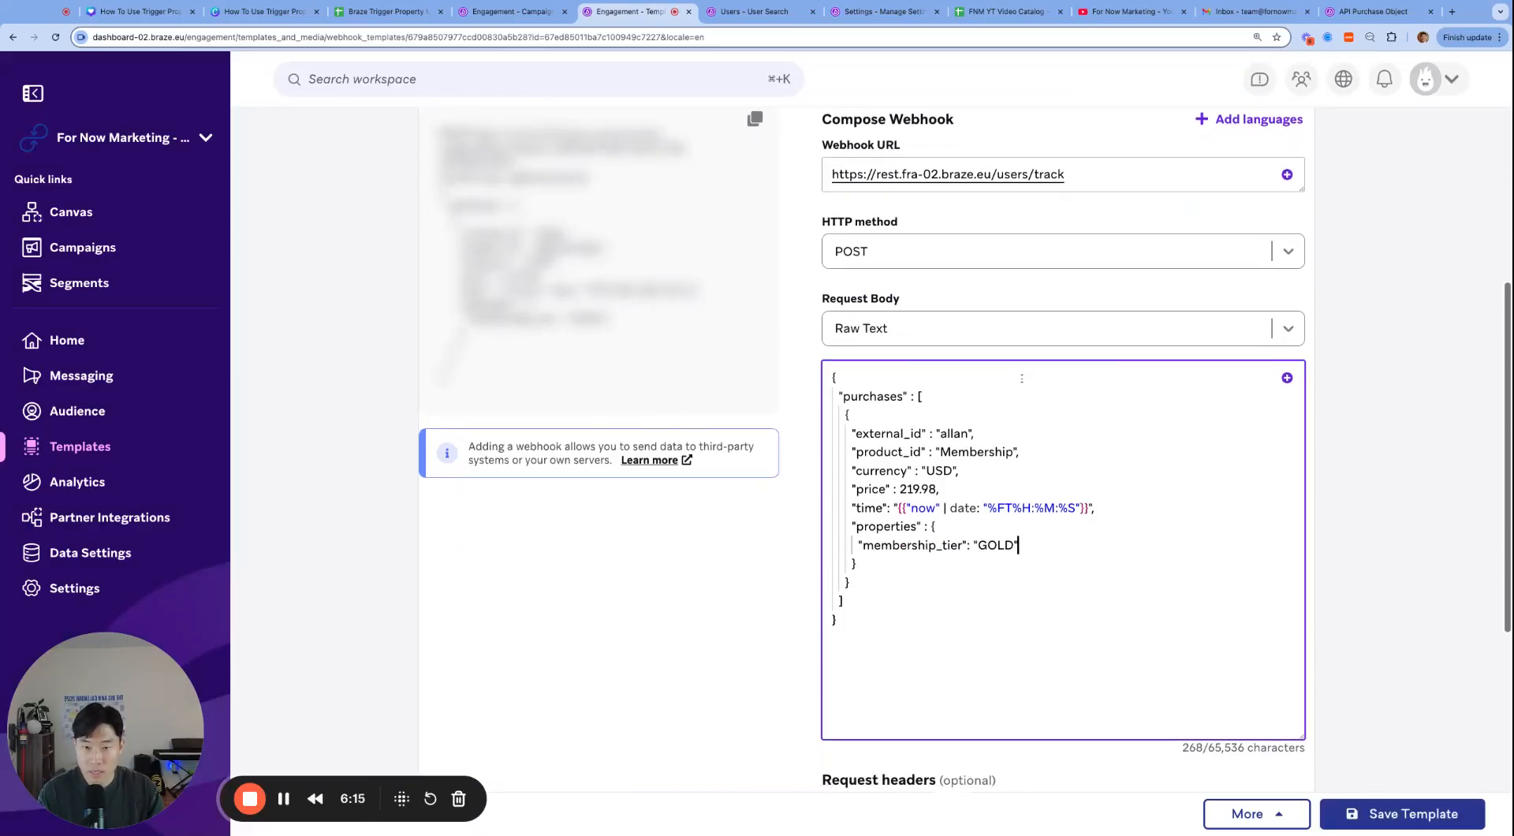
# - Resend the webhook test with the corrected request body, close its response, and save the template
pyautogui.scroll(2, 981, 247)
pyautogui.click(933, 144)
pyautogui.click(1240, 307)
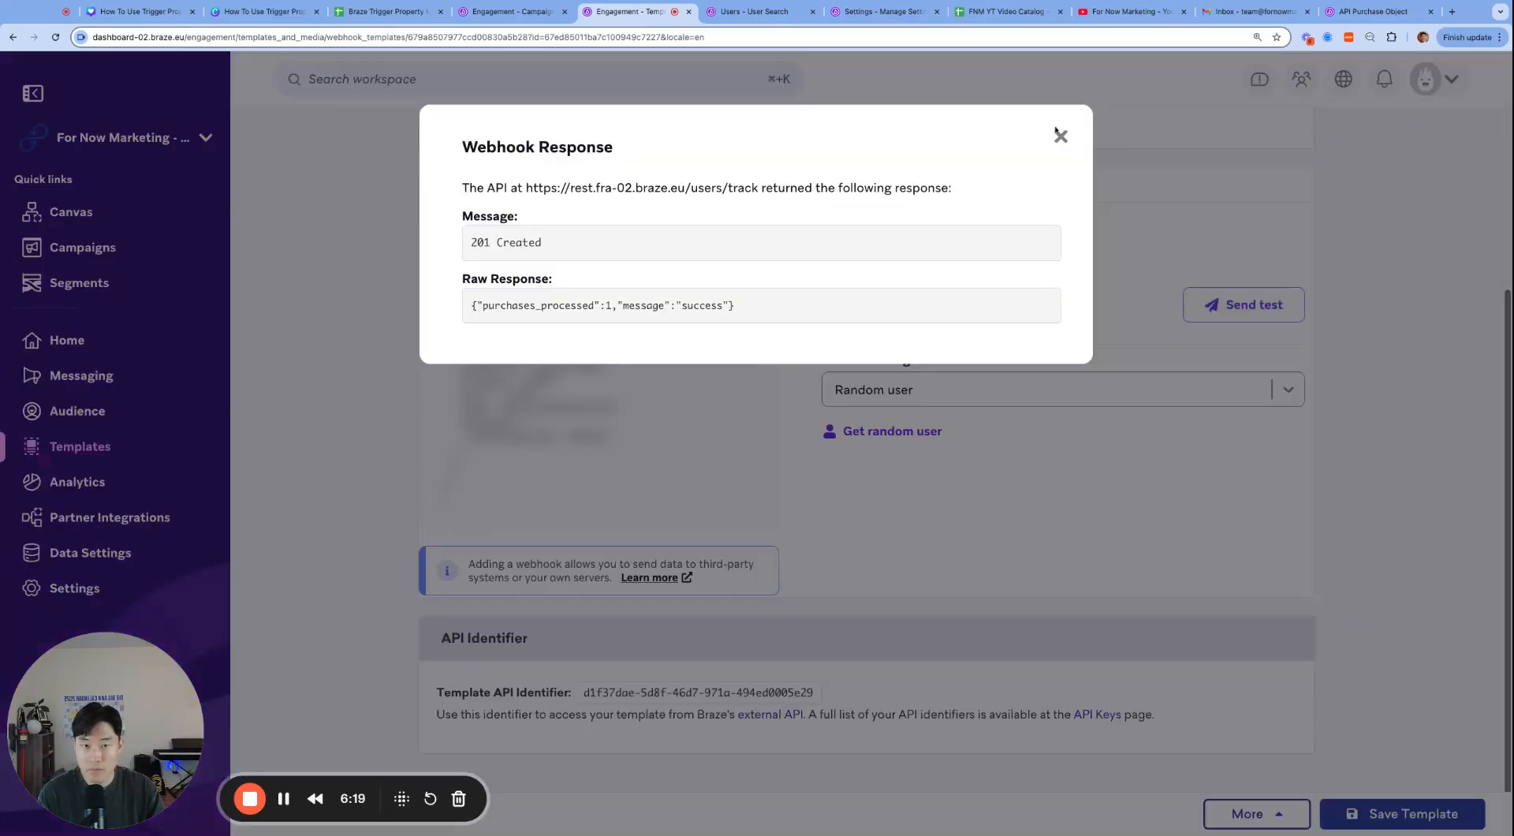
pyautogui.click(1060, 136)
pyautogui.click(1420, 818)
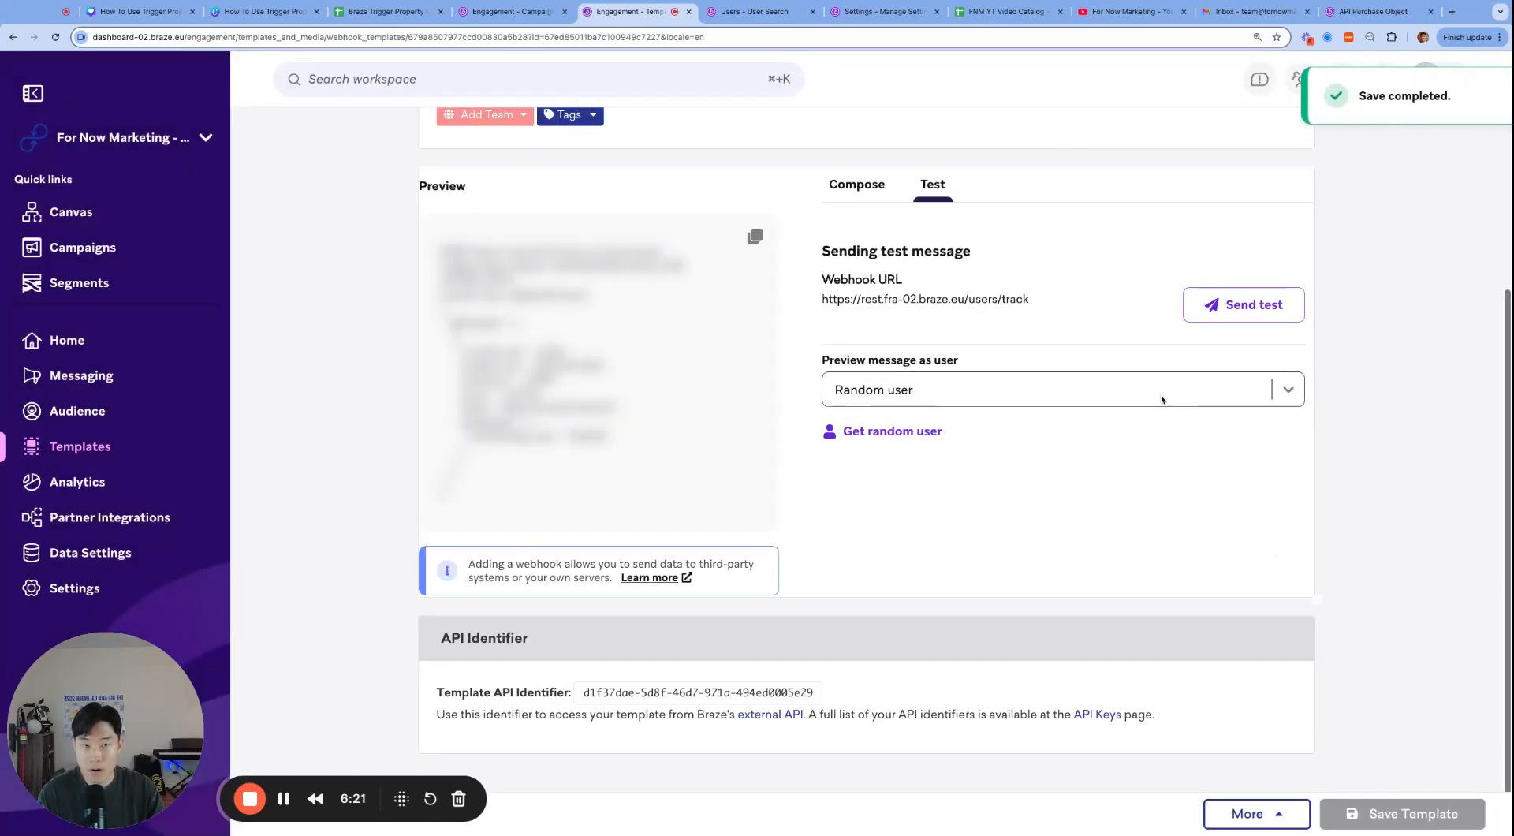
# - Compare the membership tier in the campaign emails received in Gmail with the membership_tier value in the webhook's purchase request
pyautogui.click(1250, 12)
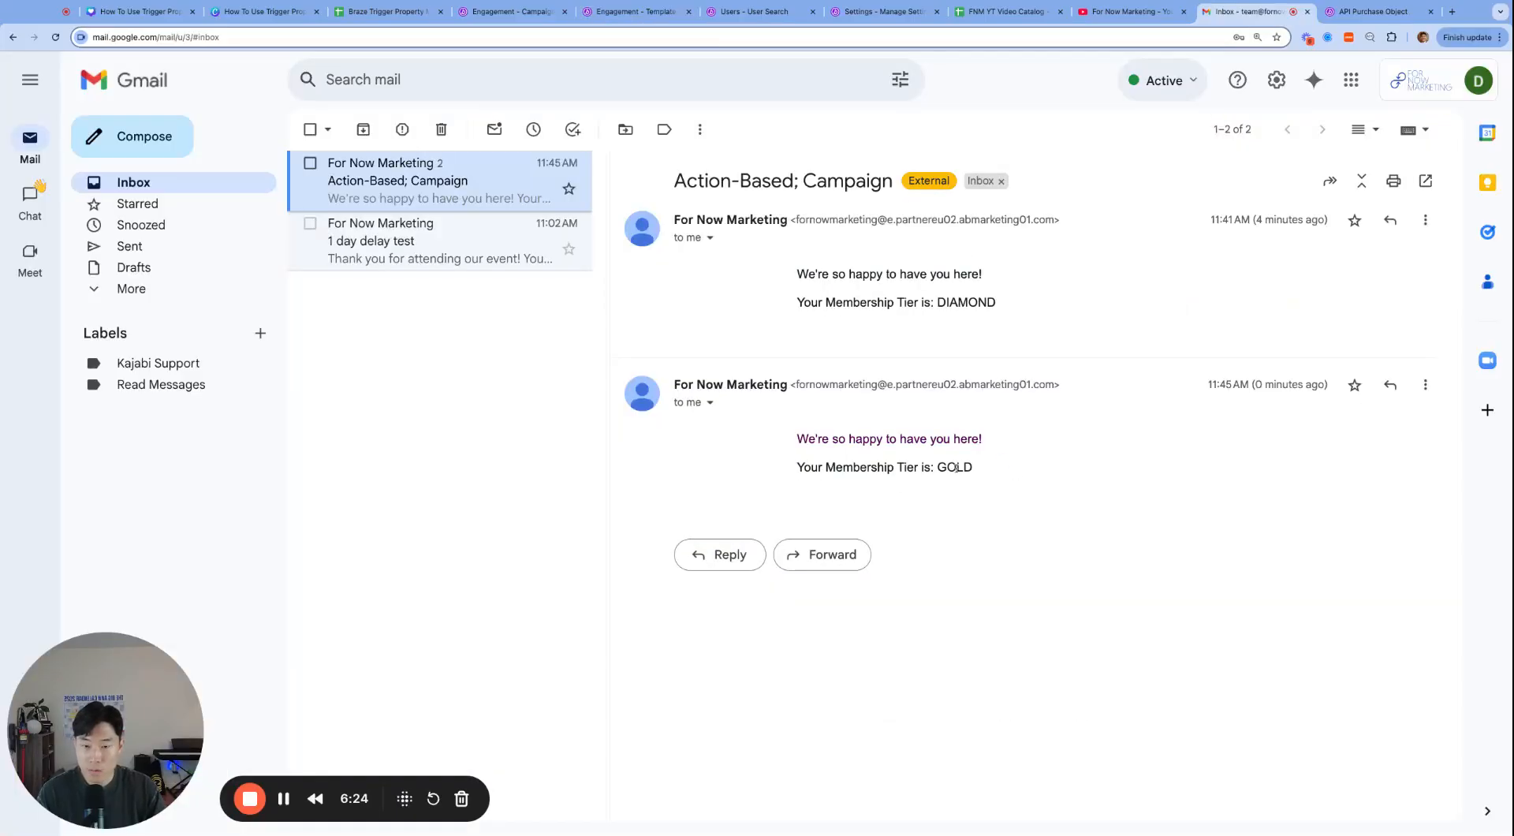
pyautogui.click(643, 12)
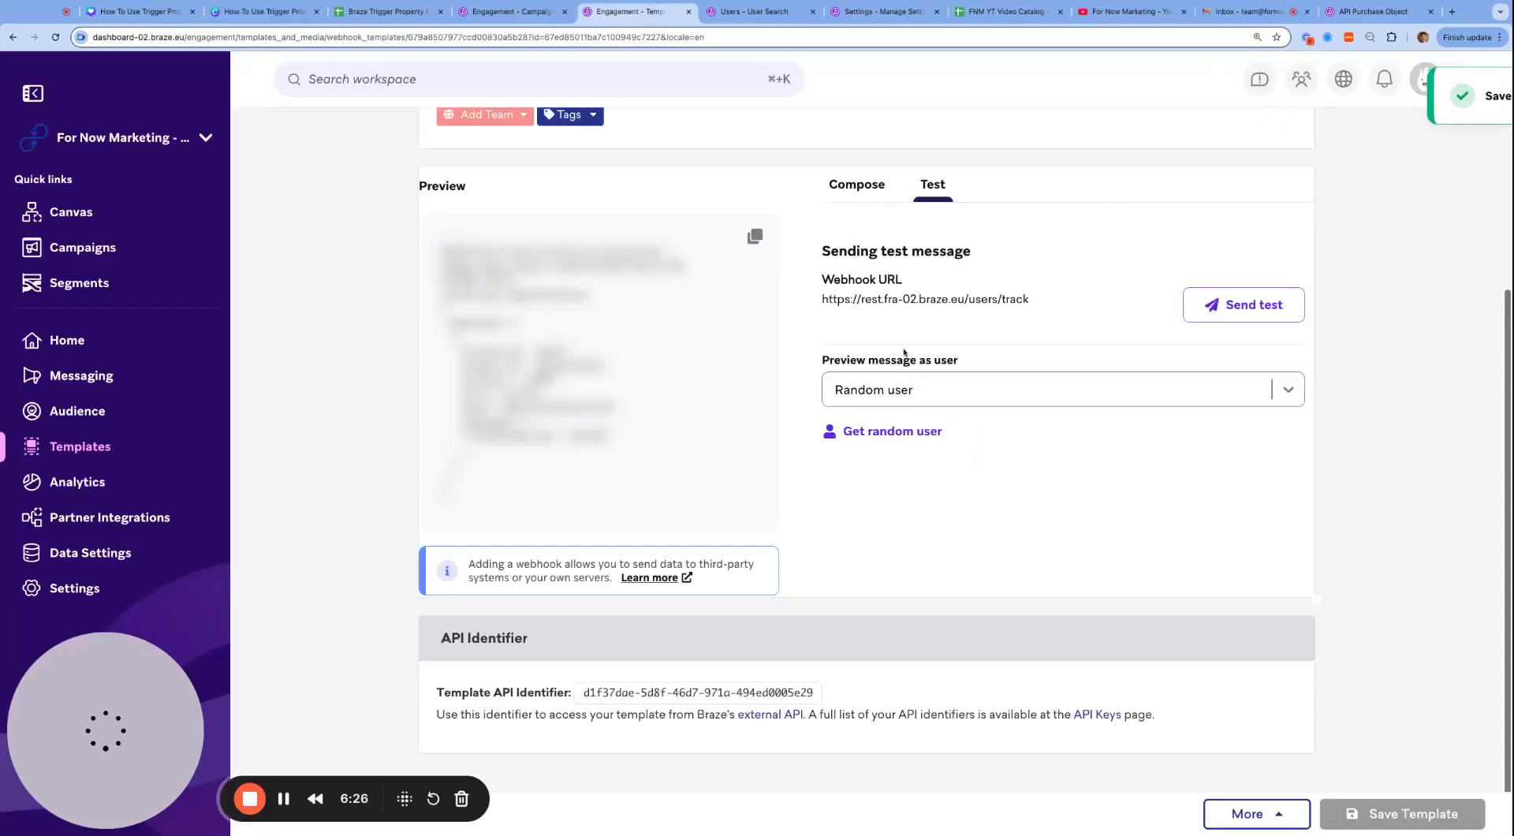
pyautogui.click(867, 197)
pyautogui.scroll(-1, 1040, 396)
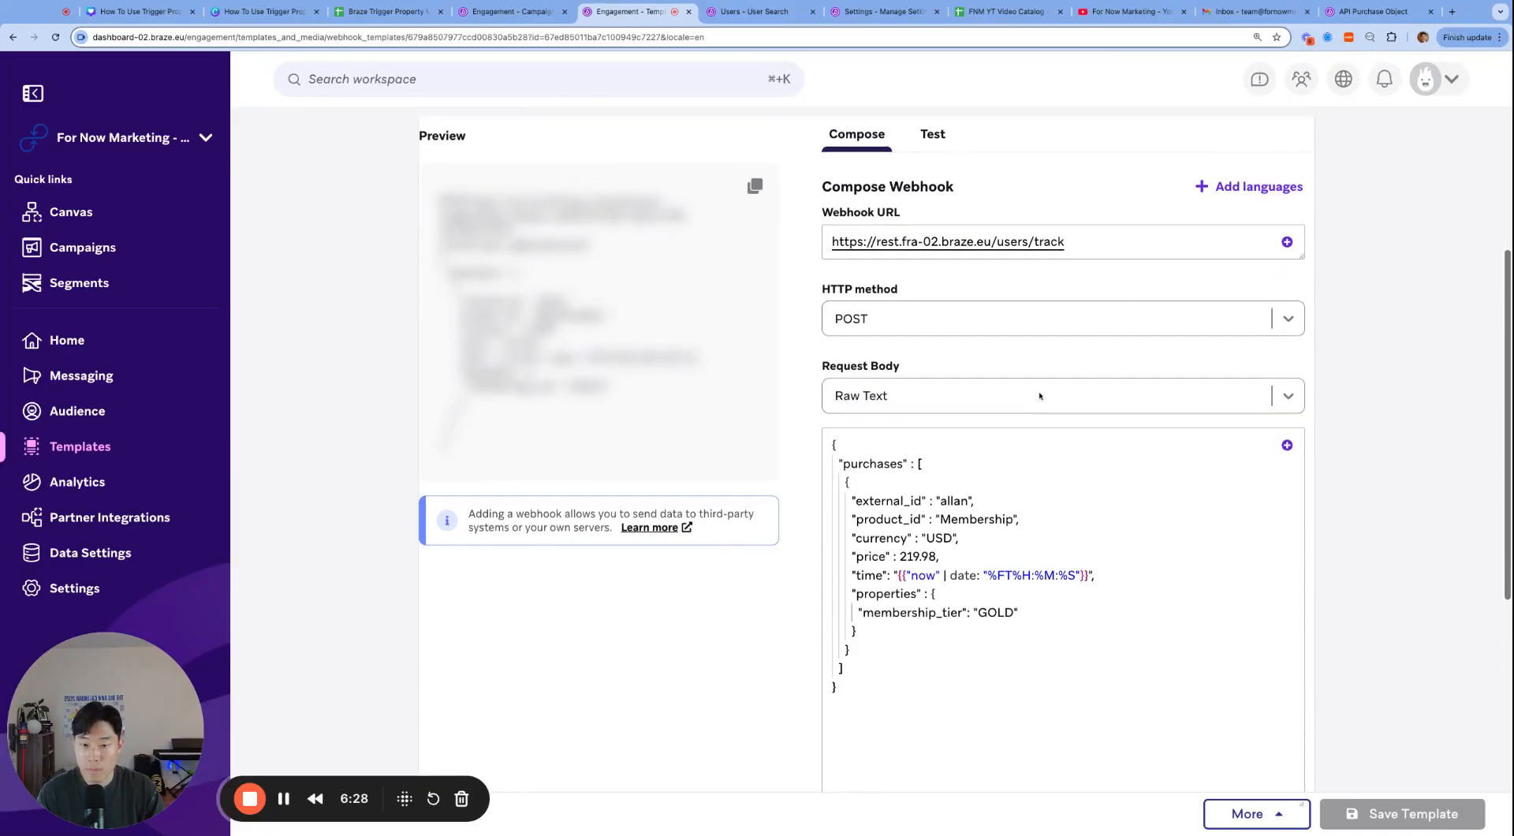
pyautogui.doubleClick(997, 605)
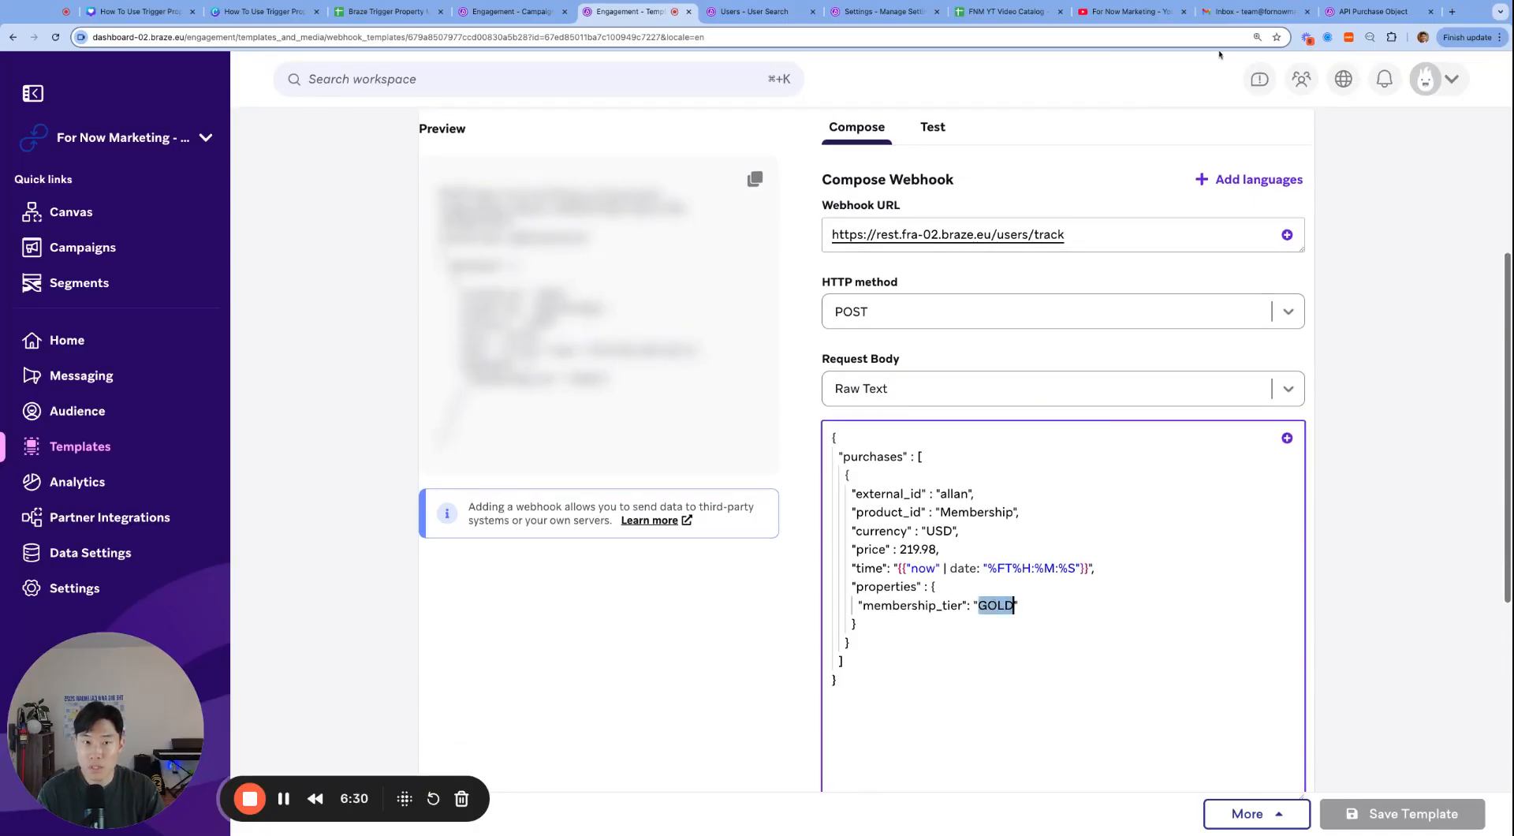
pyautogui.click(1261, 11)
pyautogui.doubleClick(980, 302)
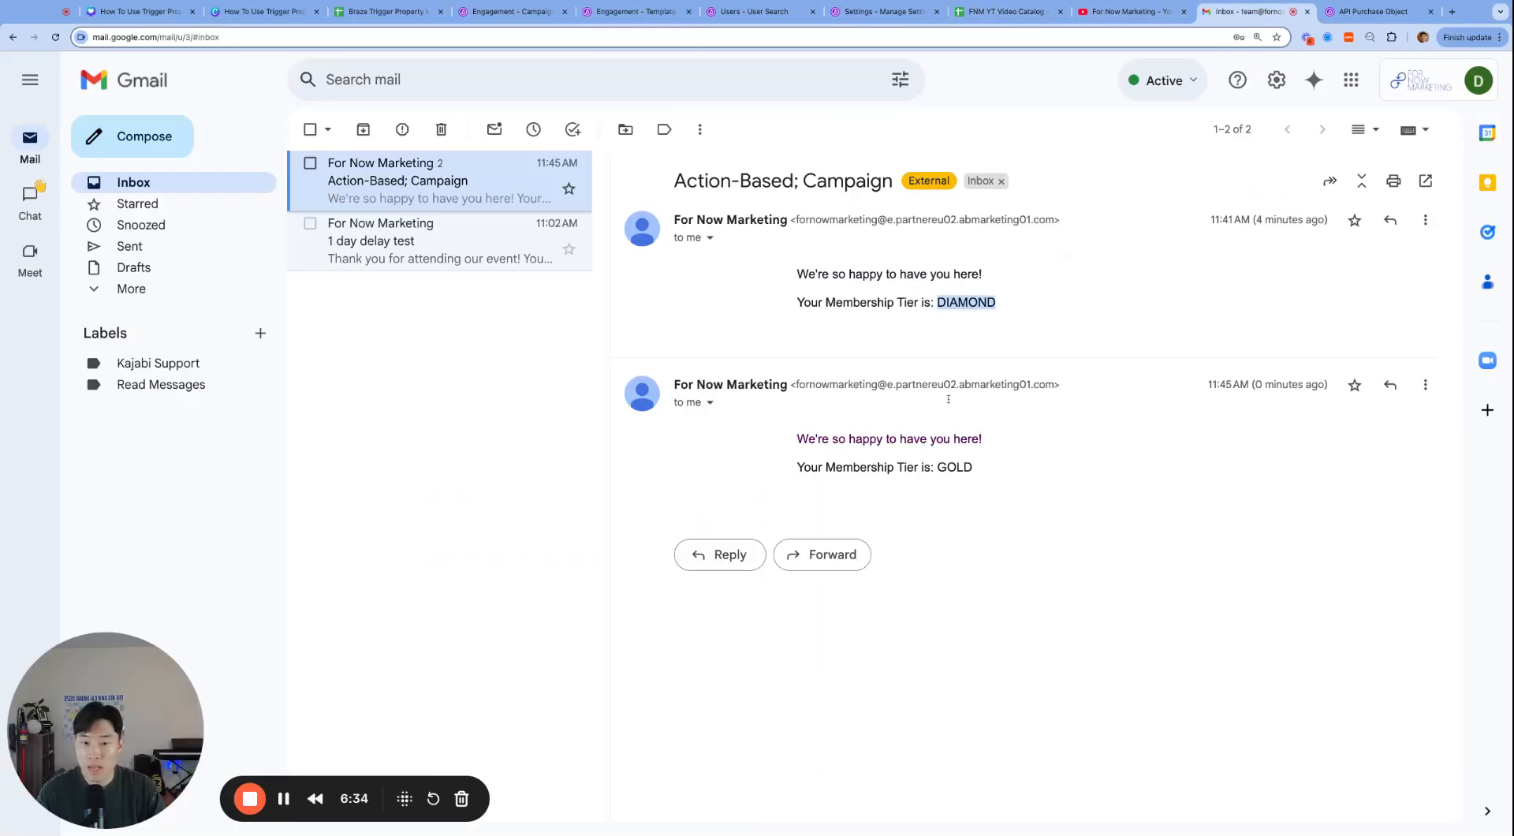
pyautogui.doubleClick(954, 465)
# - Reopen the How To Use Trigger Properties campaign for editing and check the Liquid tag in its email body
pyautogui.click(569, 14)
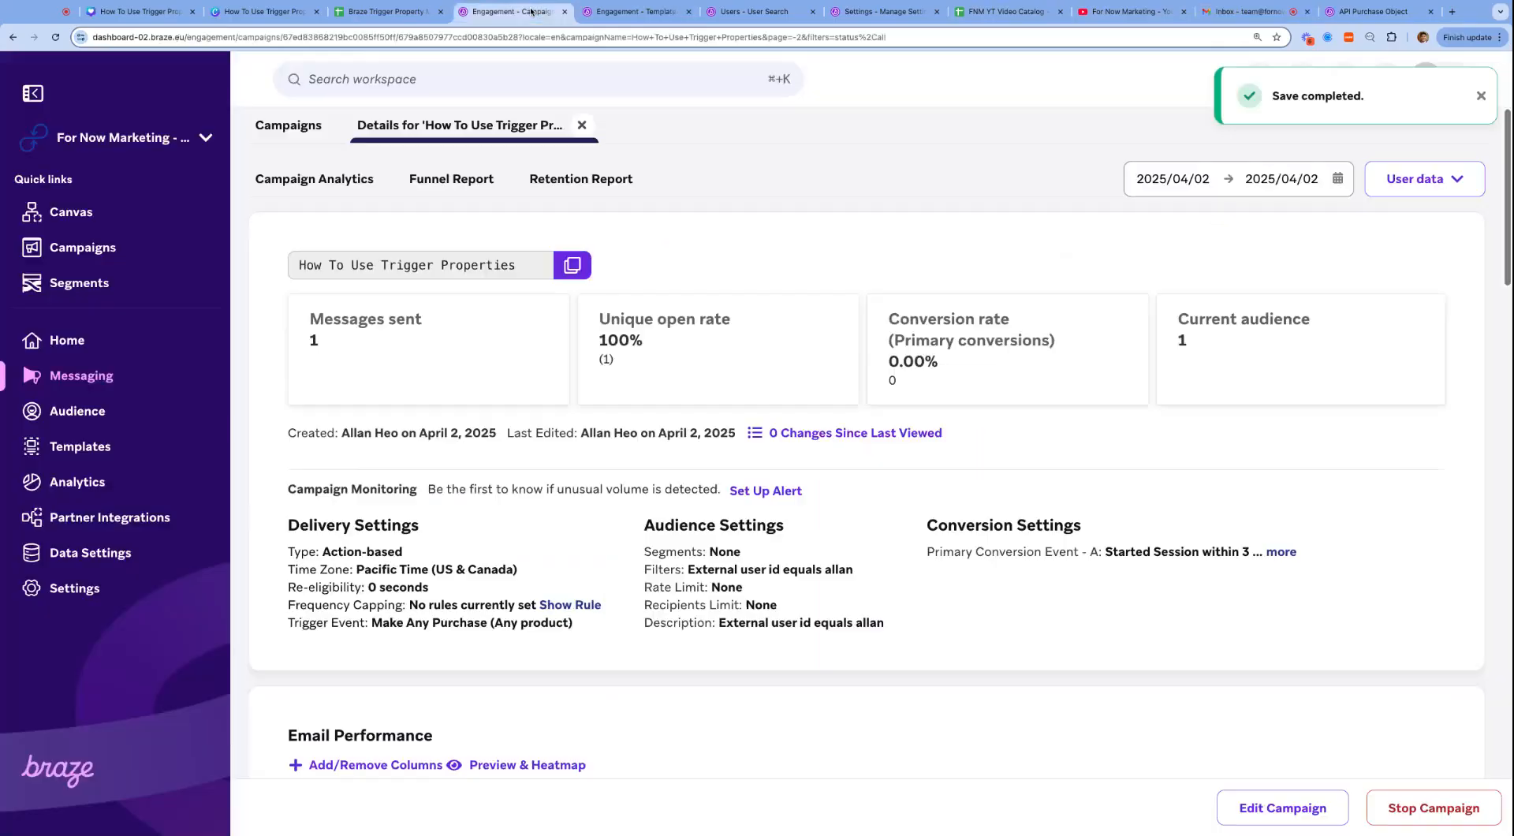
pyautogui.click(1272, 817)
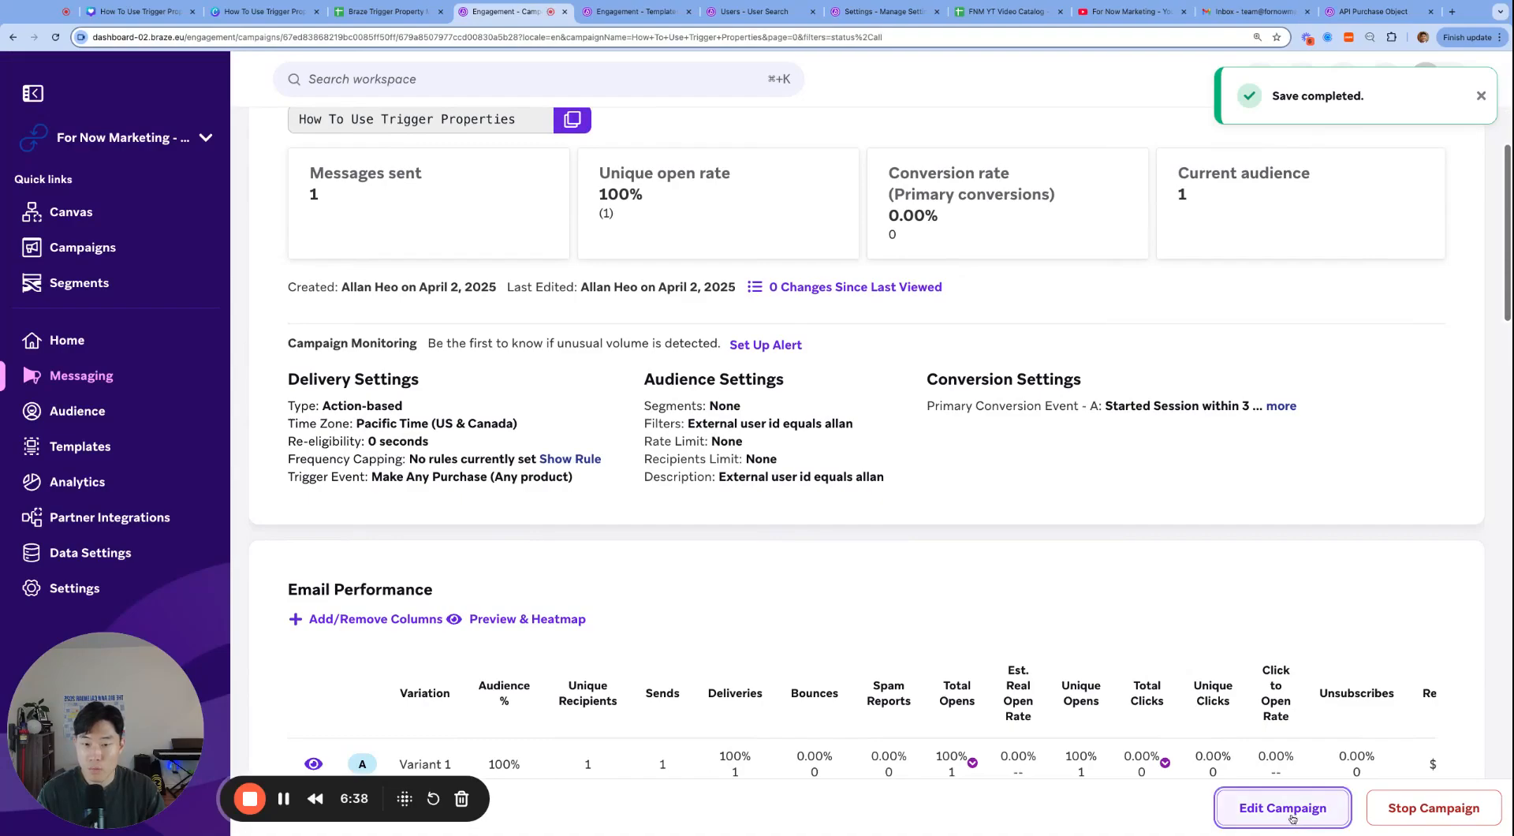
pyautogui.scroll(-6, 741, 551)
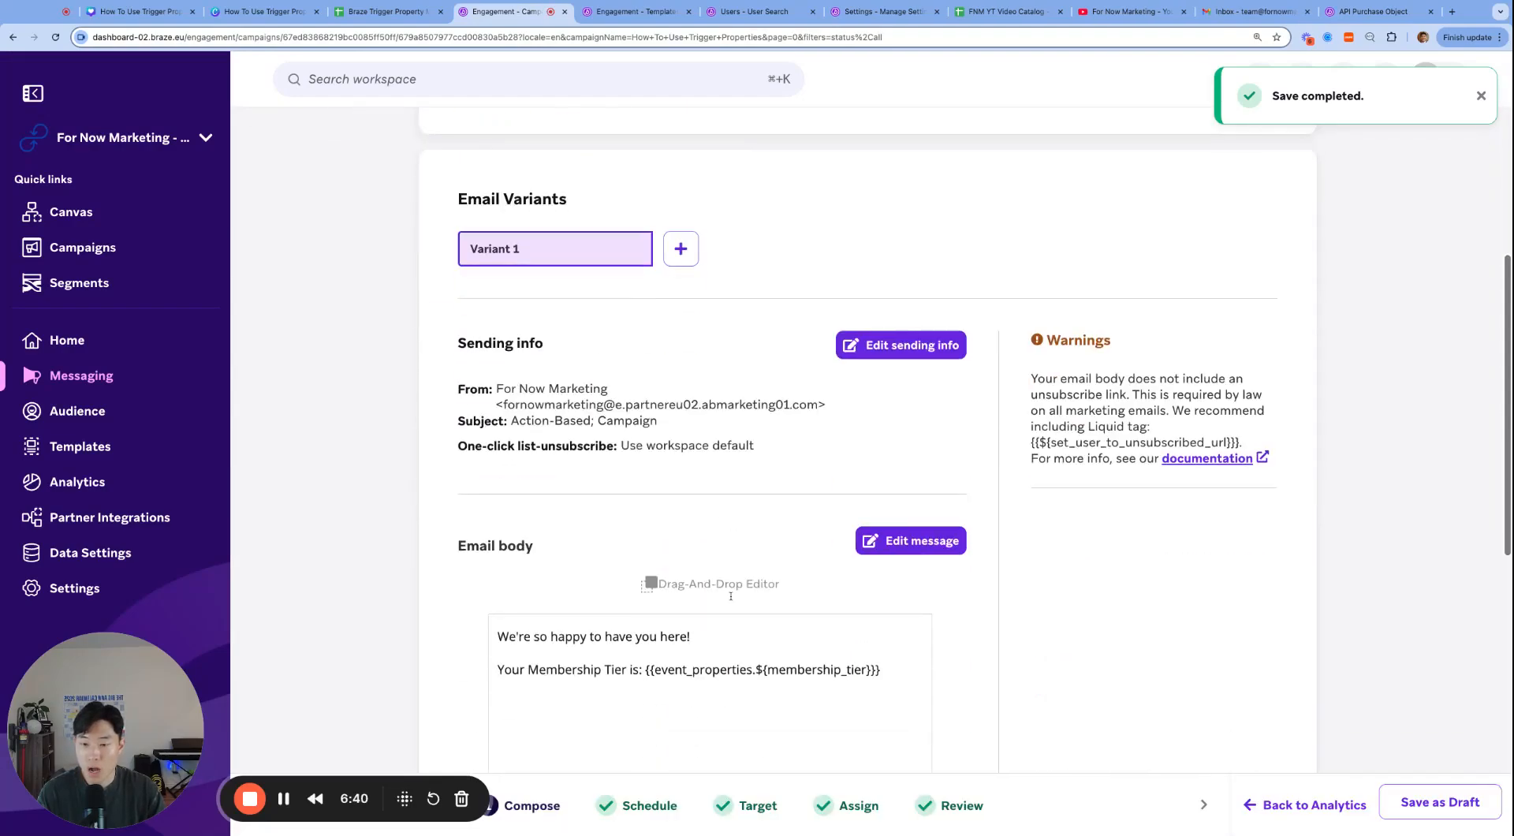
# - In the Braze Trigger Property Matrix sheet, insert a top row and enter "Both Custom Events & Purchase Events use the same syntax!" in B1
pyautogui.click(395, 16)
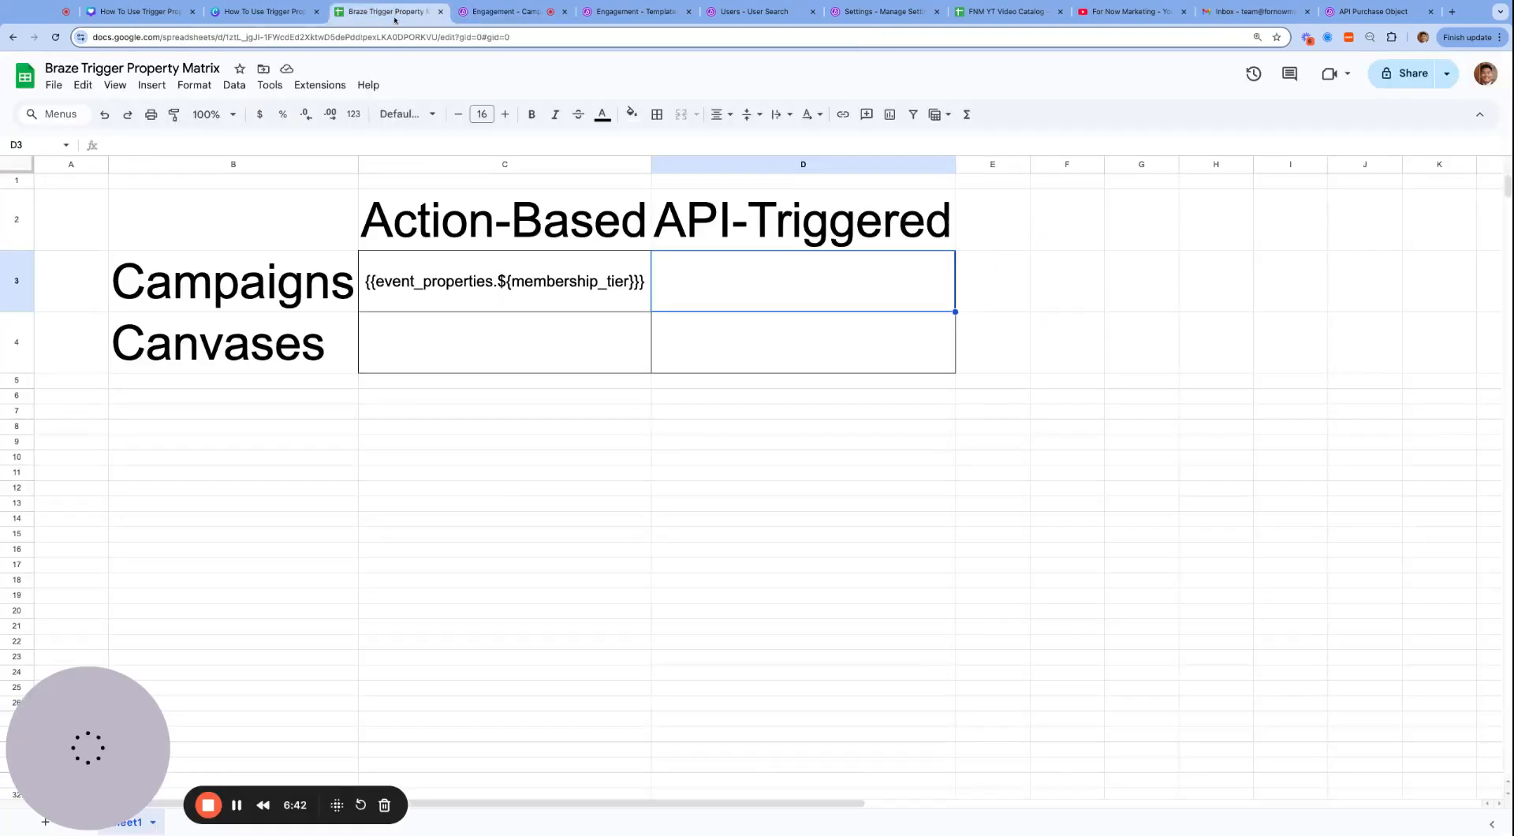
pyautogui.click(284, 181)
pyautogui.click(308, 281)
pyautogui.hotkey('ctrl', 'c')
pyautogui.write('Both Custom Events')
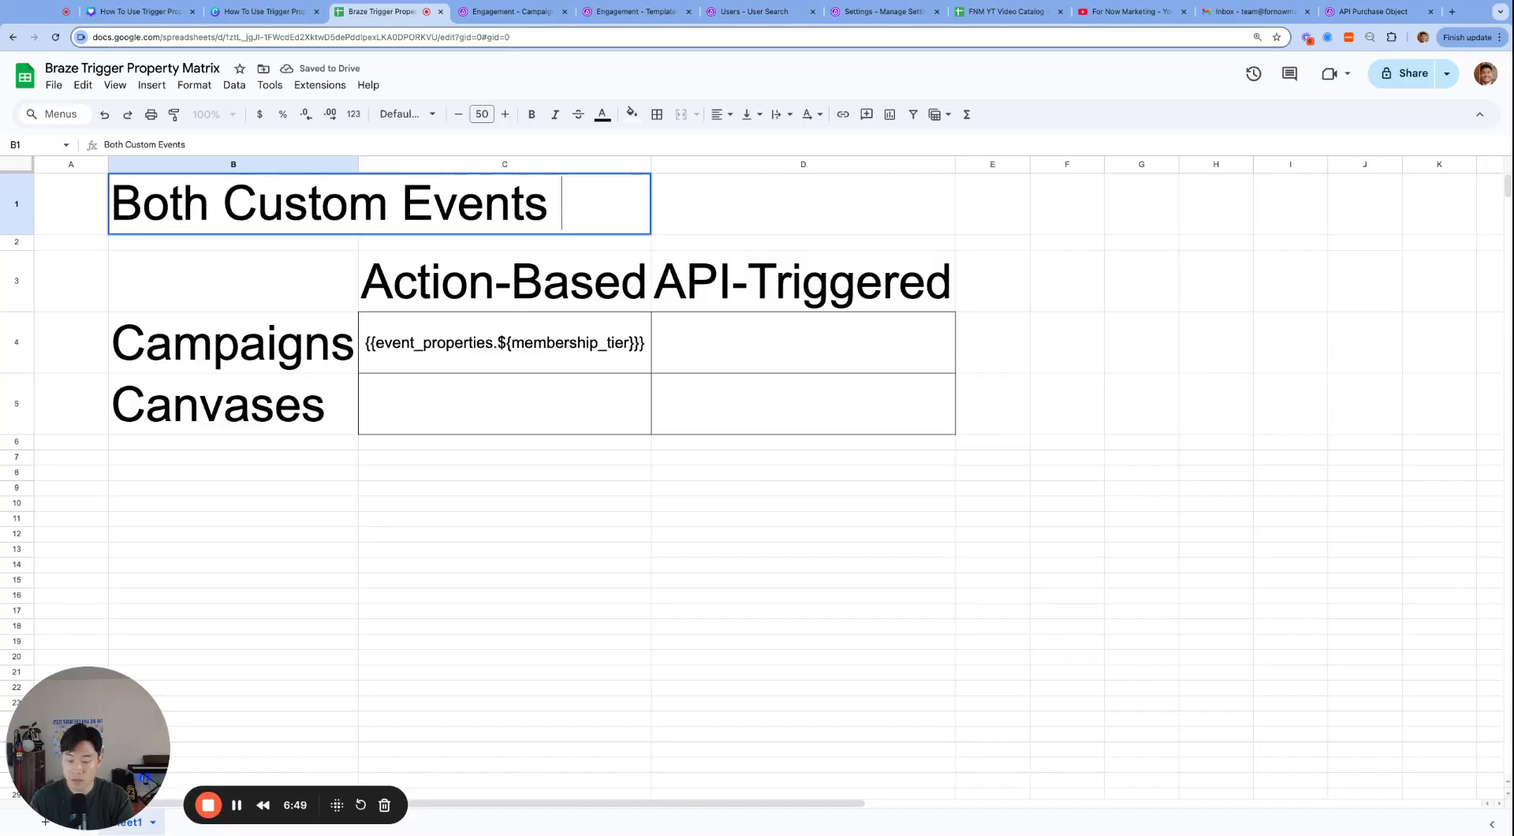
pyautogui.write(' & Purchase Events use the same syntax')
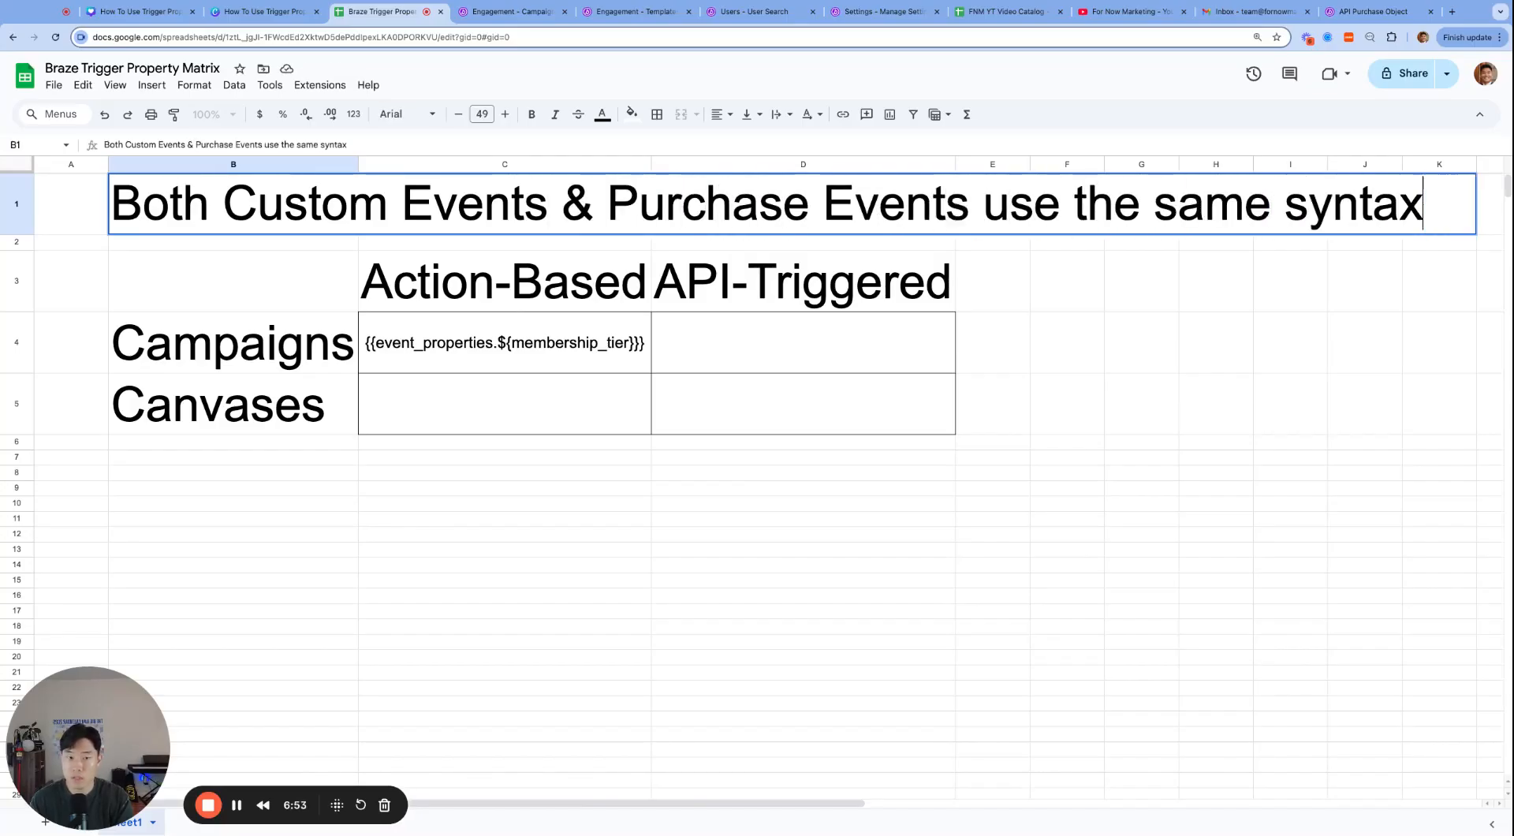
pyautogui.write('!')
pyautogui.press('Return')
pyautogui.press('Up')
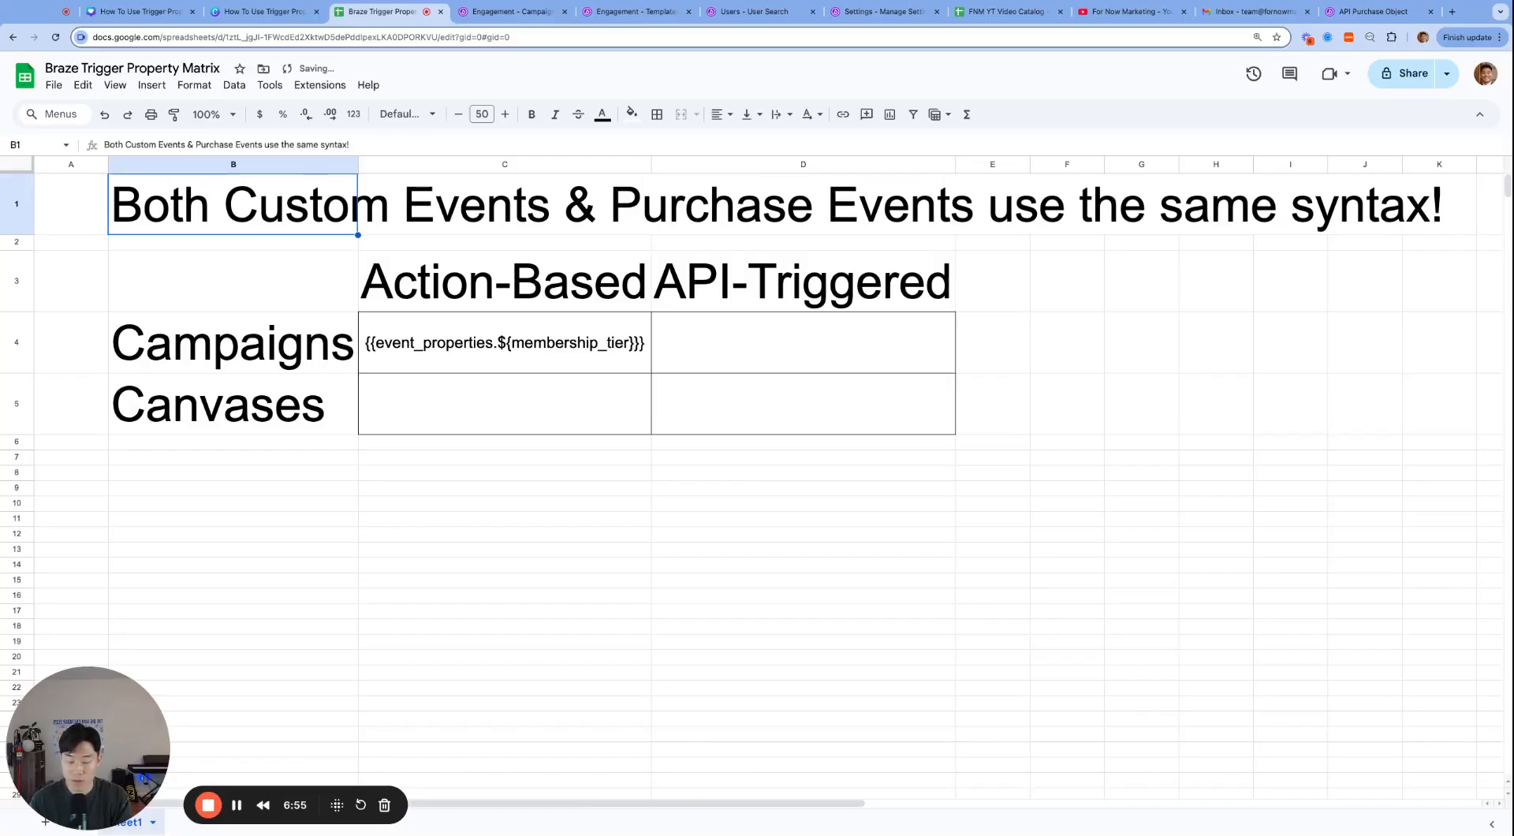
# - Set the font size of the note in B1 to 45
pyautogui.press('super+shift+period')
pyautogui.press('super+shift+period')
pyautogui.press('super+shift+comma')
pyautogui.press('super+shift+comma')
pyautogui.press('super+shift+comma')
pyautogui.press('super+shift+comma')
pyautogui.press('super+shift+comma')
pyautogui.press('super+shift+comma')
pyautogui.press('super+shift+comma')
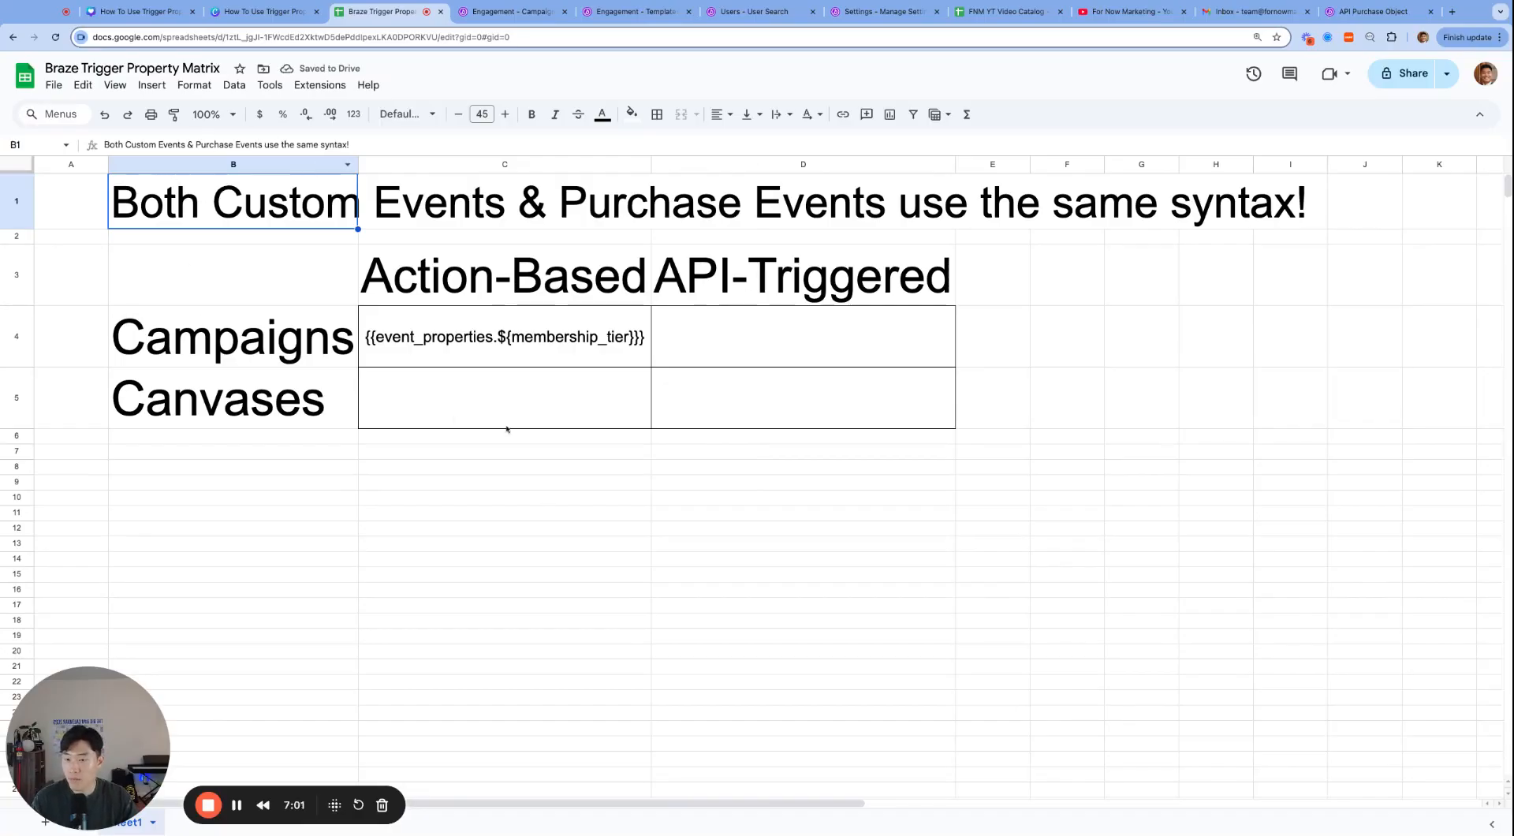
# - Return to the Braze campaign, change its delivery type to API-Triggered, and review the API trigger options
pyautogui.hotkey('ctrl', 'Tab')
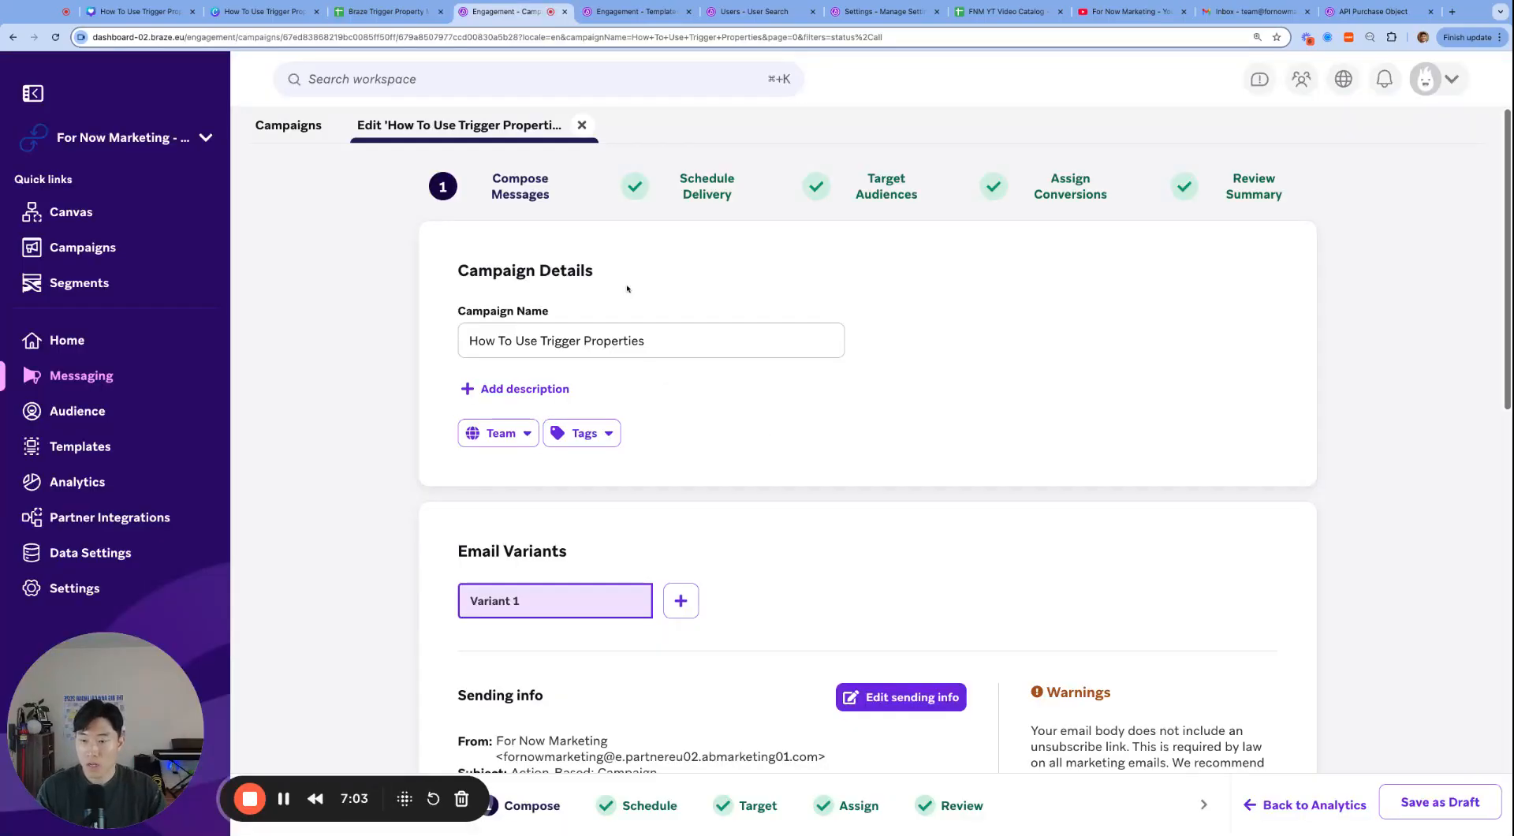
pyautogui.scroll(-4, 683, 161)
pyautogui.scroll(3, 684, 161)
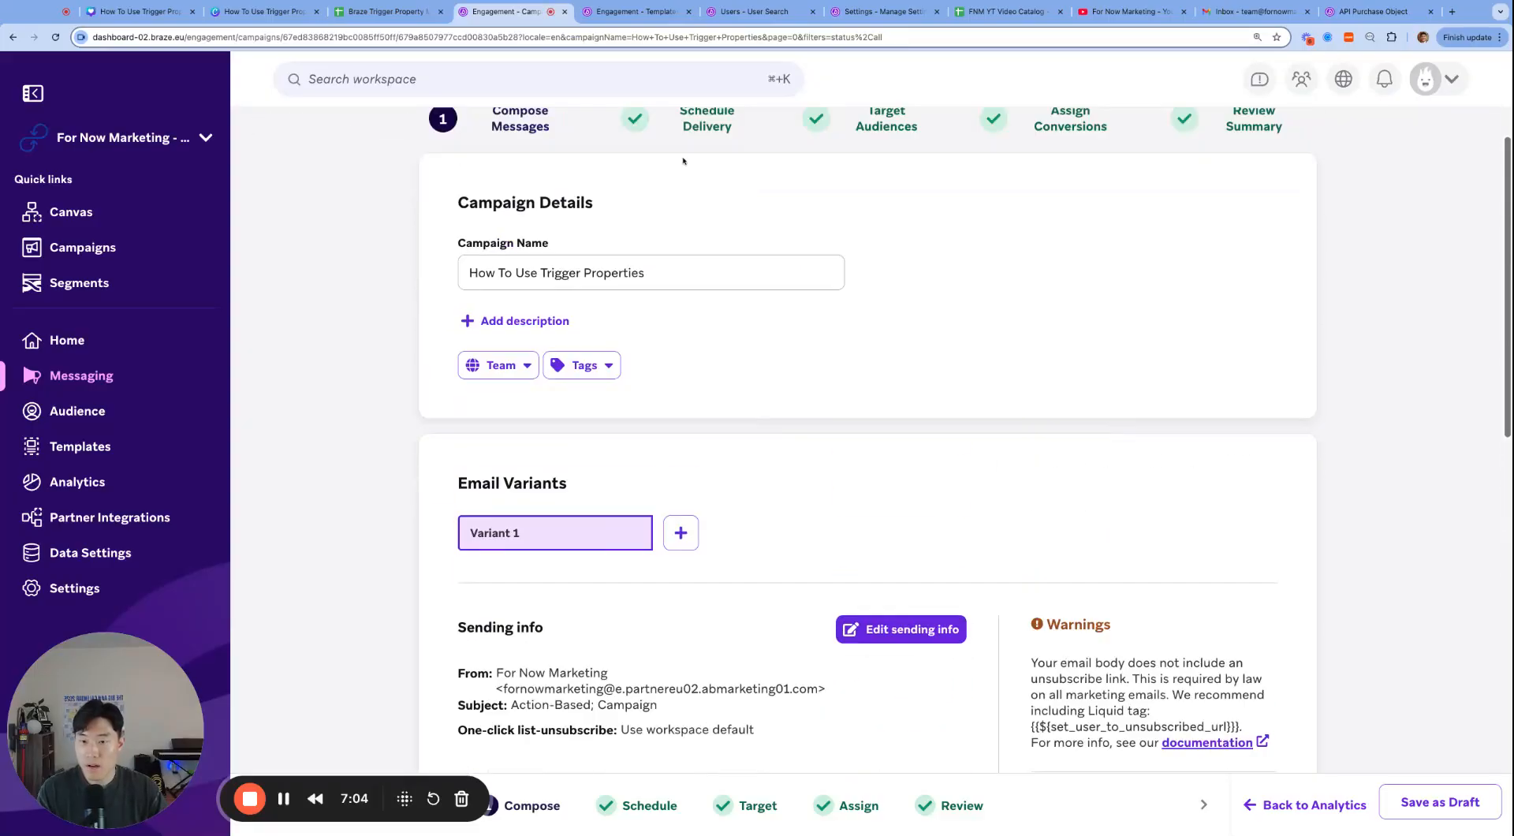
pyautogui.click(718, 133)
pyautogui.click(1018, 335)
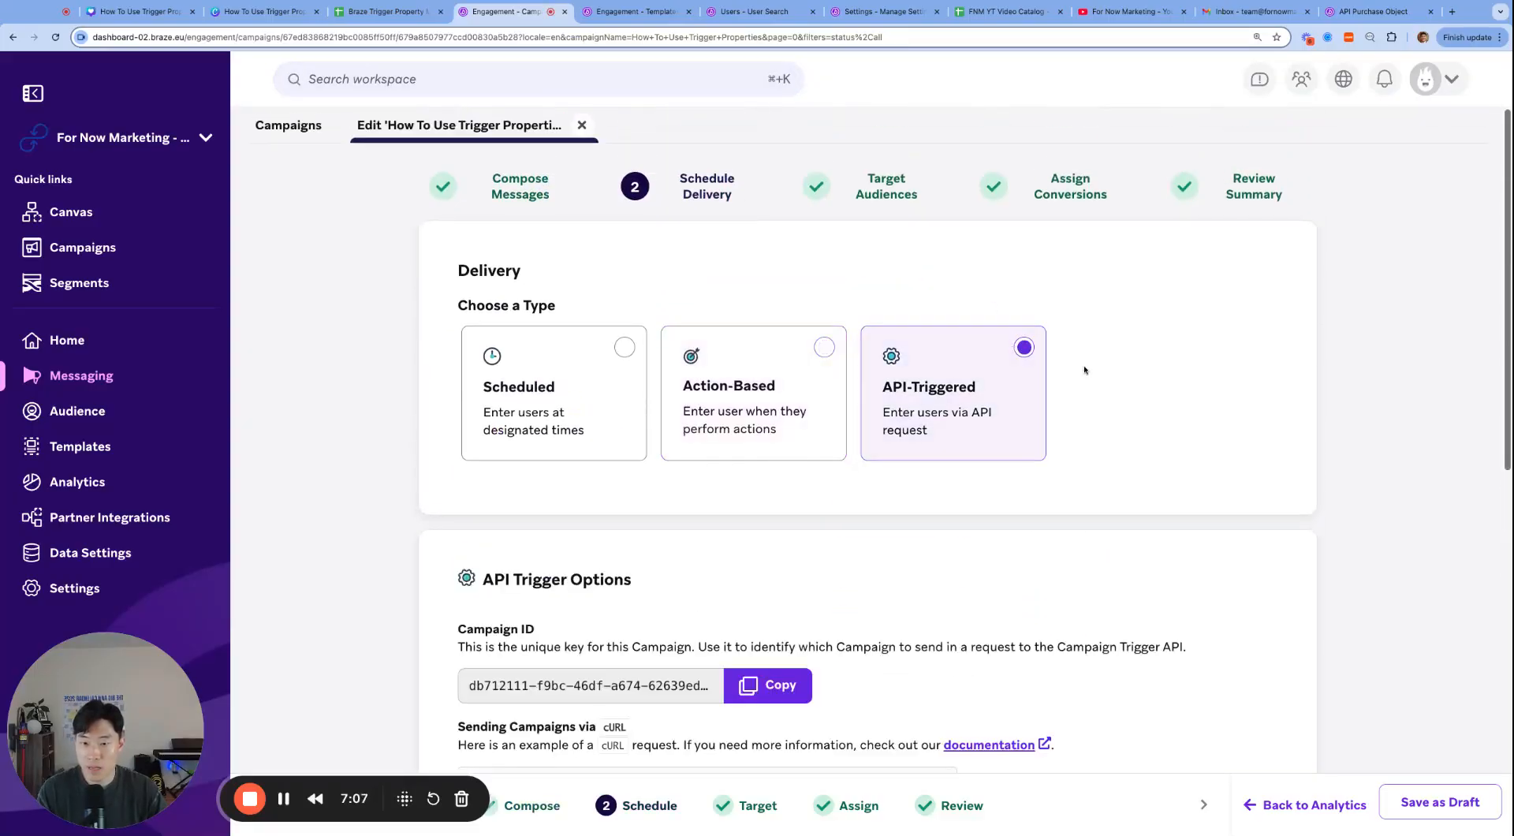
pyautogui.scroll(-2, 1041, 395)
pyautogui.scroll(-2, 979, 426)
pyautogui.scroll(1, 924, 416)
pyautogui.scroll(-7, 924, 415)
pyautogui.scroll(6, 925, 415)
pyautogui.scroll(3, 925, 415)
# - Return to message composition and open the email body in the editor
pyautogui.click(523, 188)
pyautogui.scroll(-5, 858, 360)
pyautogui.scroll(-1, 857, 360)
pyautogui.click(911, 397)
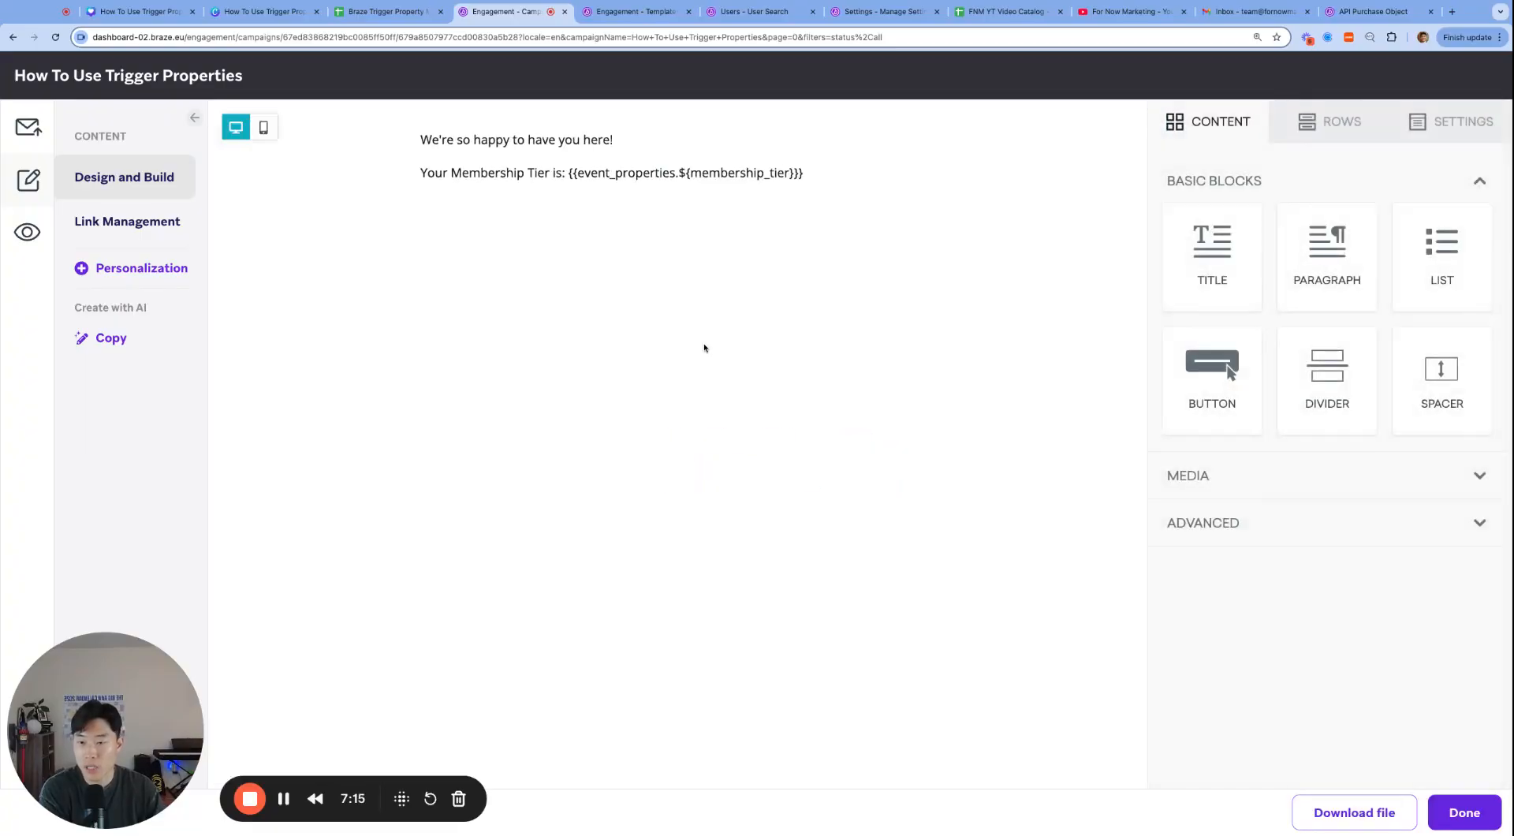
# - Delete the Liquid tag {{event_properties.${membership_tier}}} after "Your Membership Tier is:" in the email paragraph
pyautogui.click(577, 173)
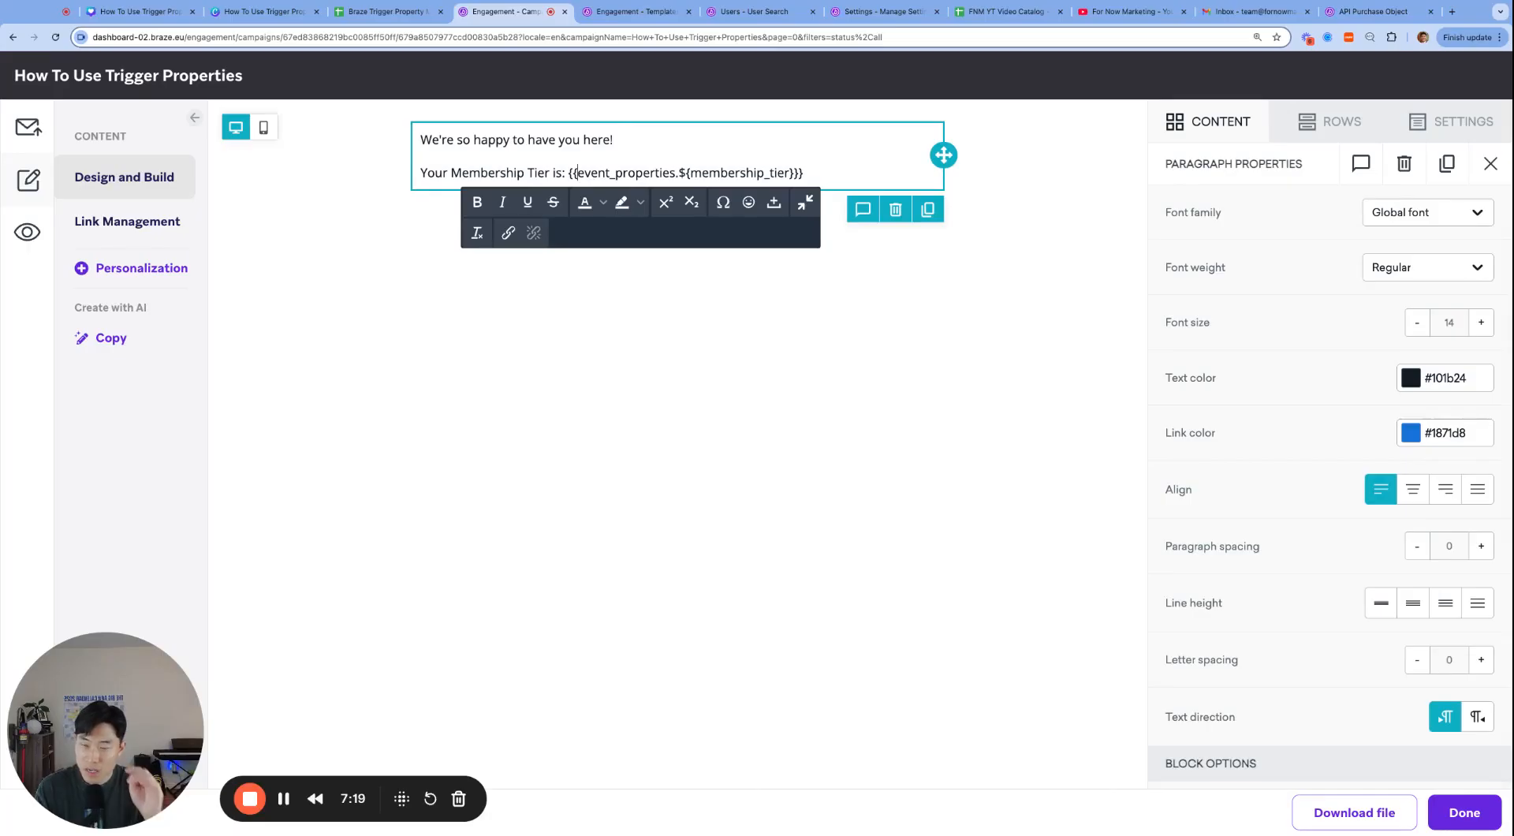
pyautogui.press('shift+super+Right')
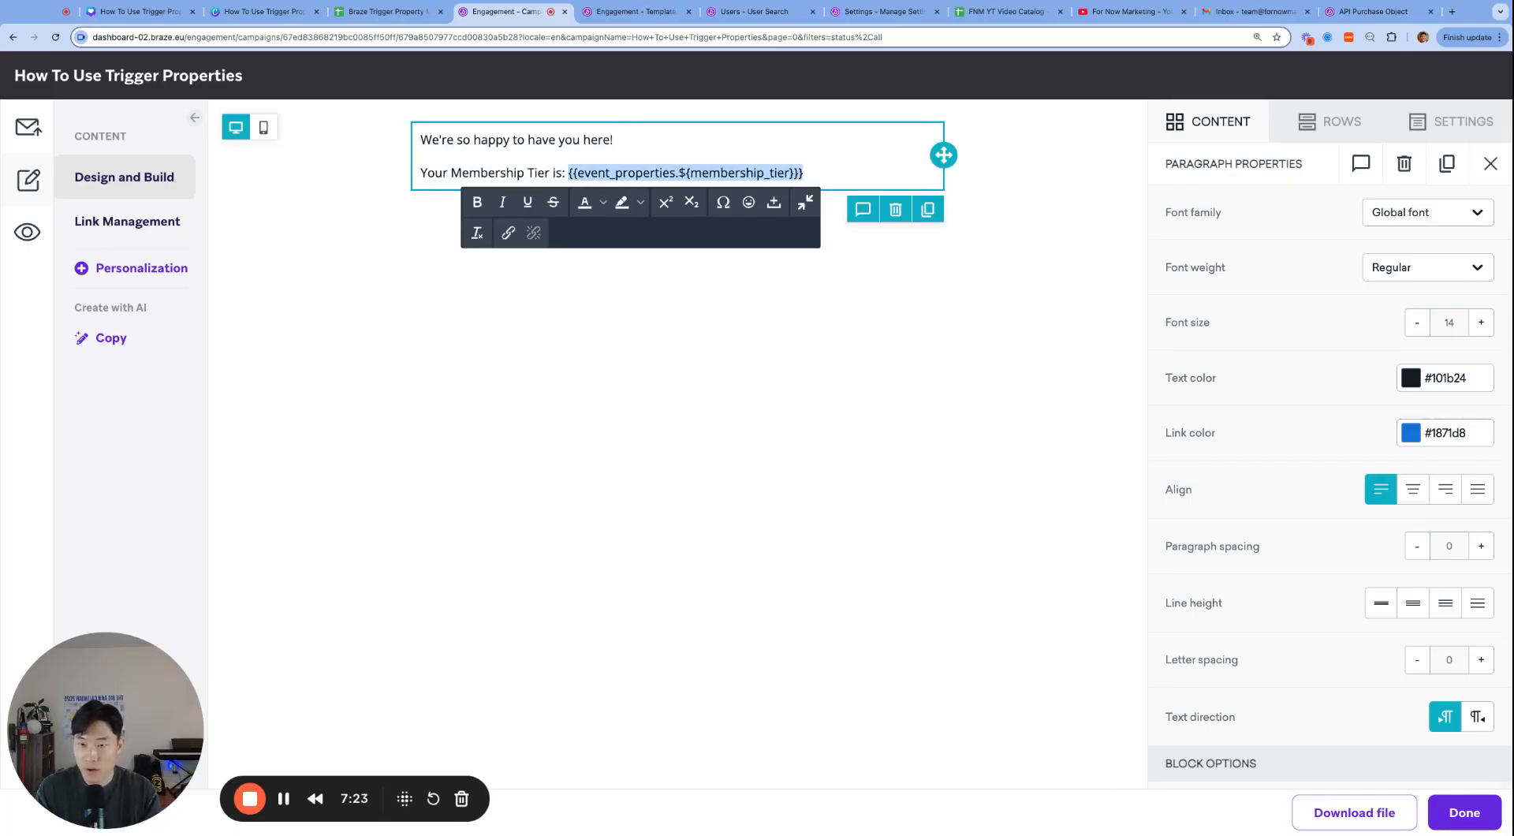
pyautogui.press('Right')
pyautogui.hotkey('alt', 'shift', 'Left')
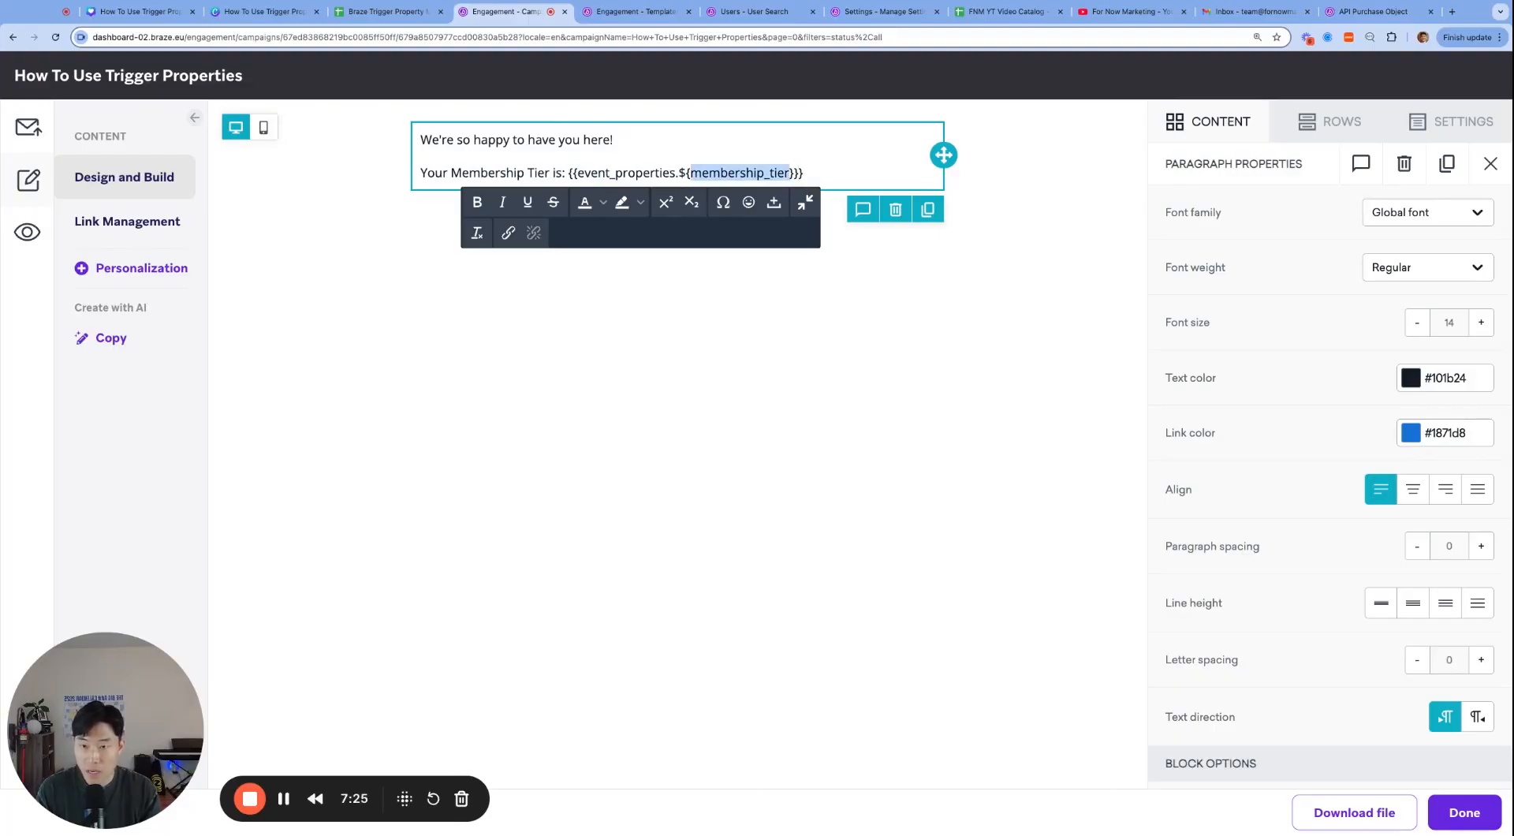
pyautogui.press('Left')
pyautogui.press('Left')
pyautogui.press('Left')
pyautogui.press('Left')
pyautogui.press('super+shift+Right')
pyautogui.press('BackSpace')
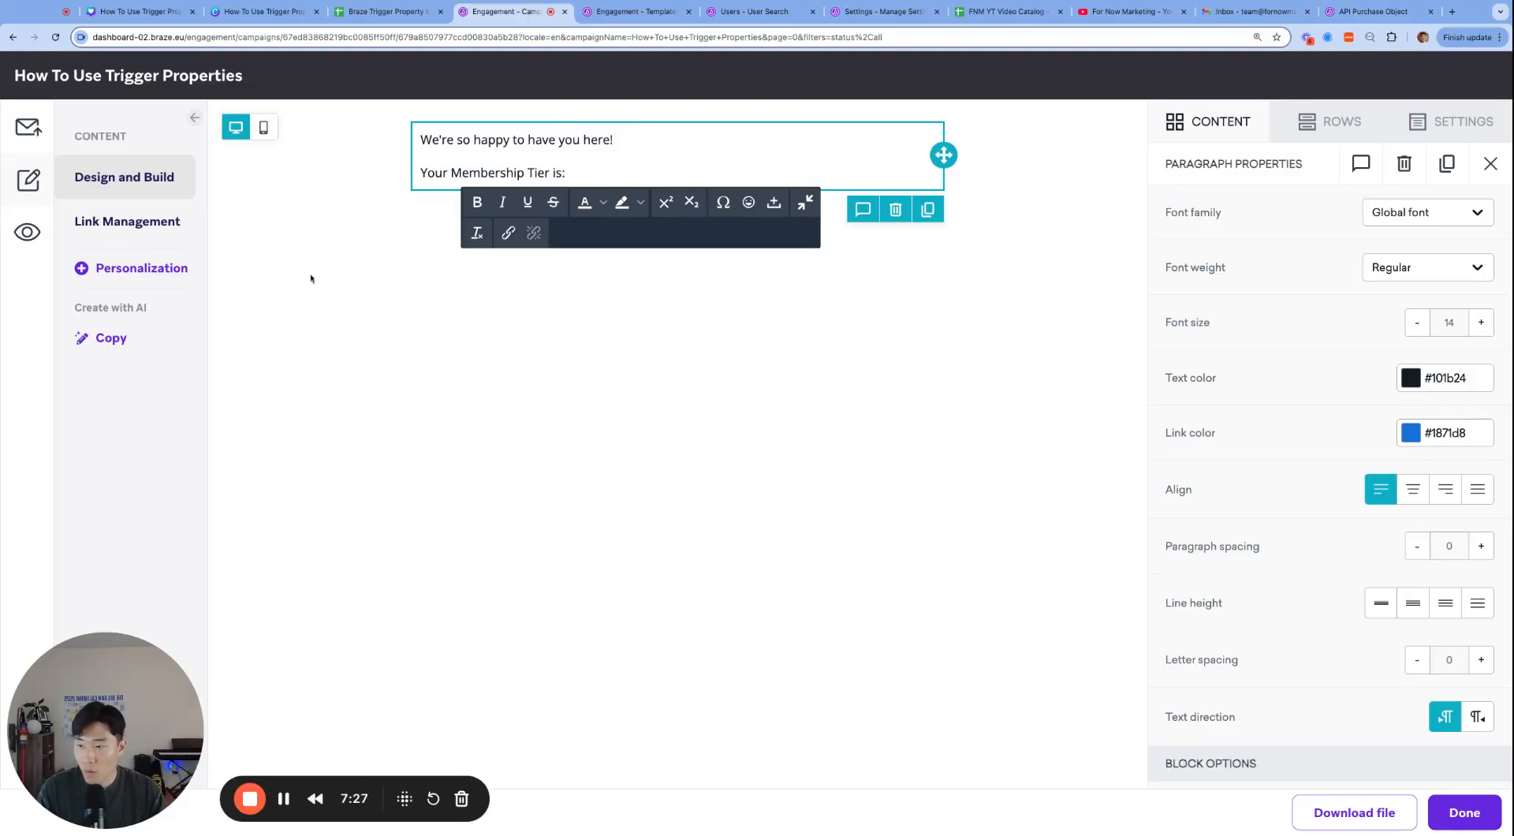
# - Generate and copy a personalization snippet of type API Trigger Properties for the attribute membership_tier
pyautogui.click(119, 268)
pyautogui.click(119, 208)
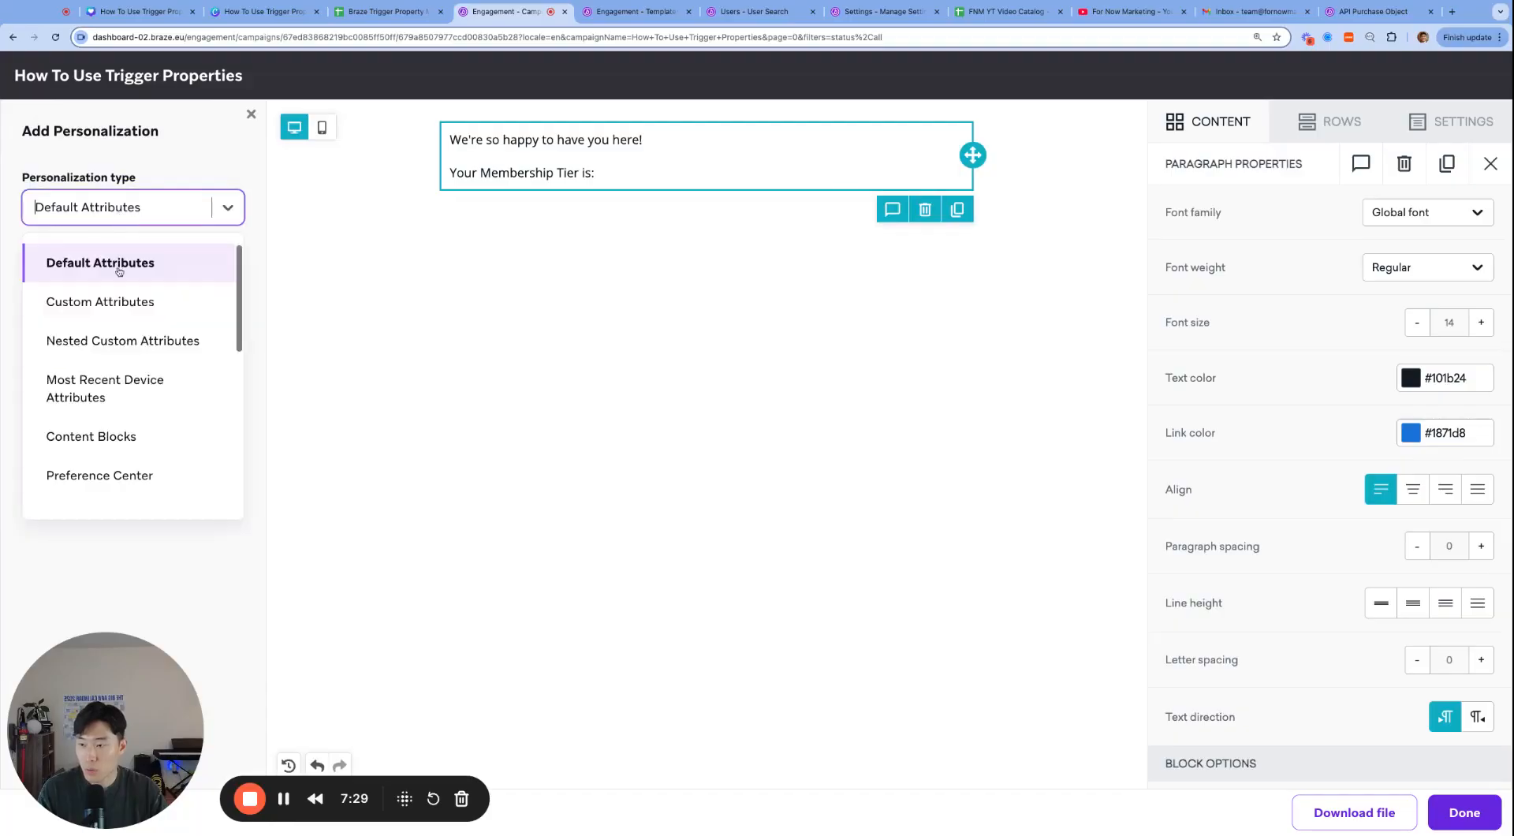
pyautogui.scroll(-5, 122, 383)
pyautogui.scroll(-2, 119, 422)
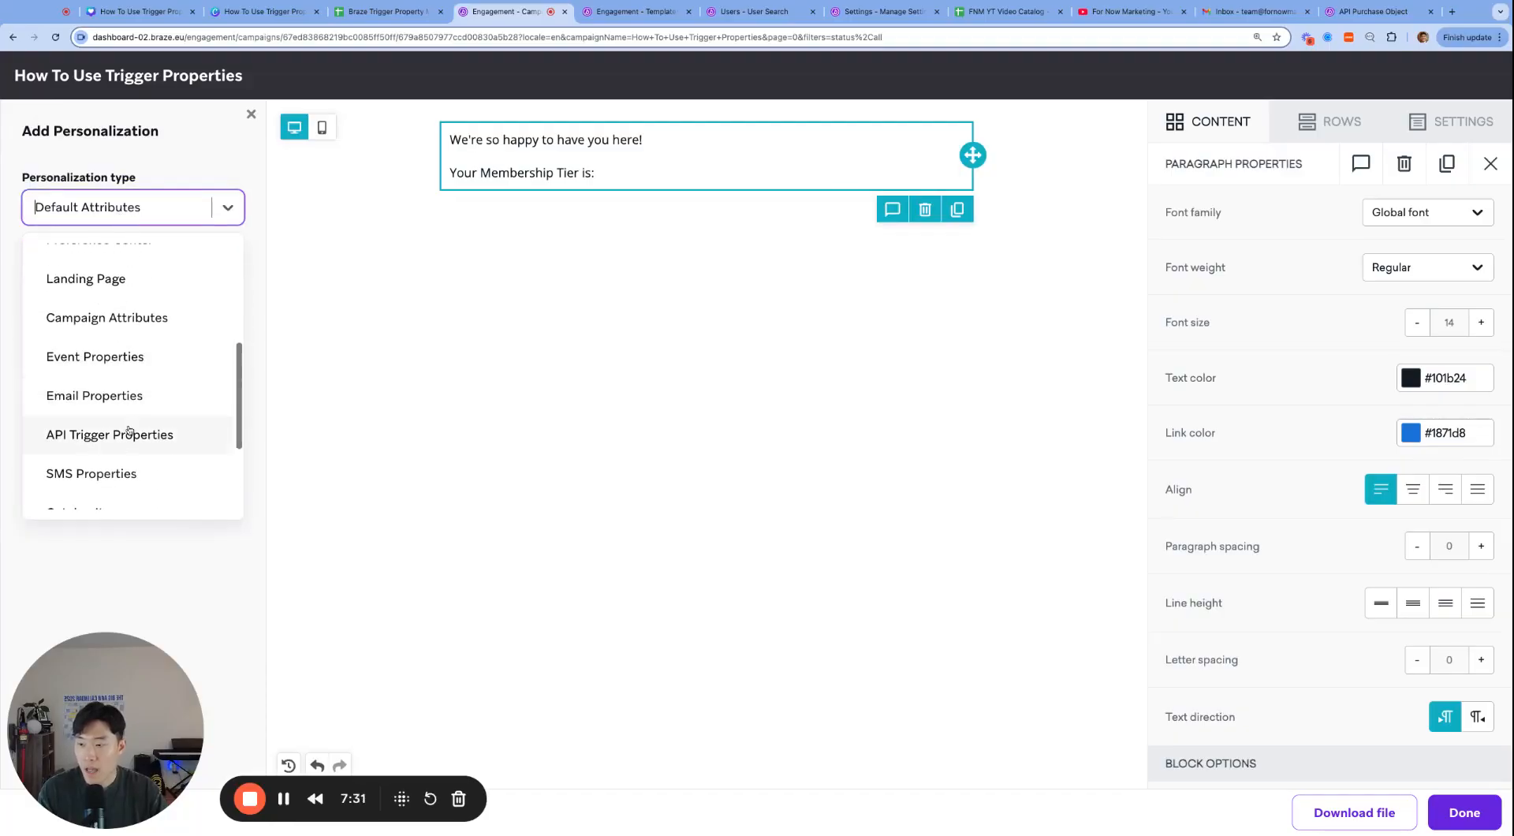
pyautogui.scroll(-1, 130, 432)
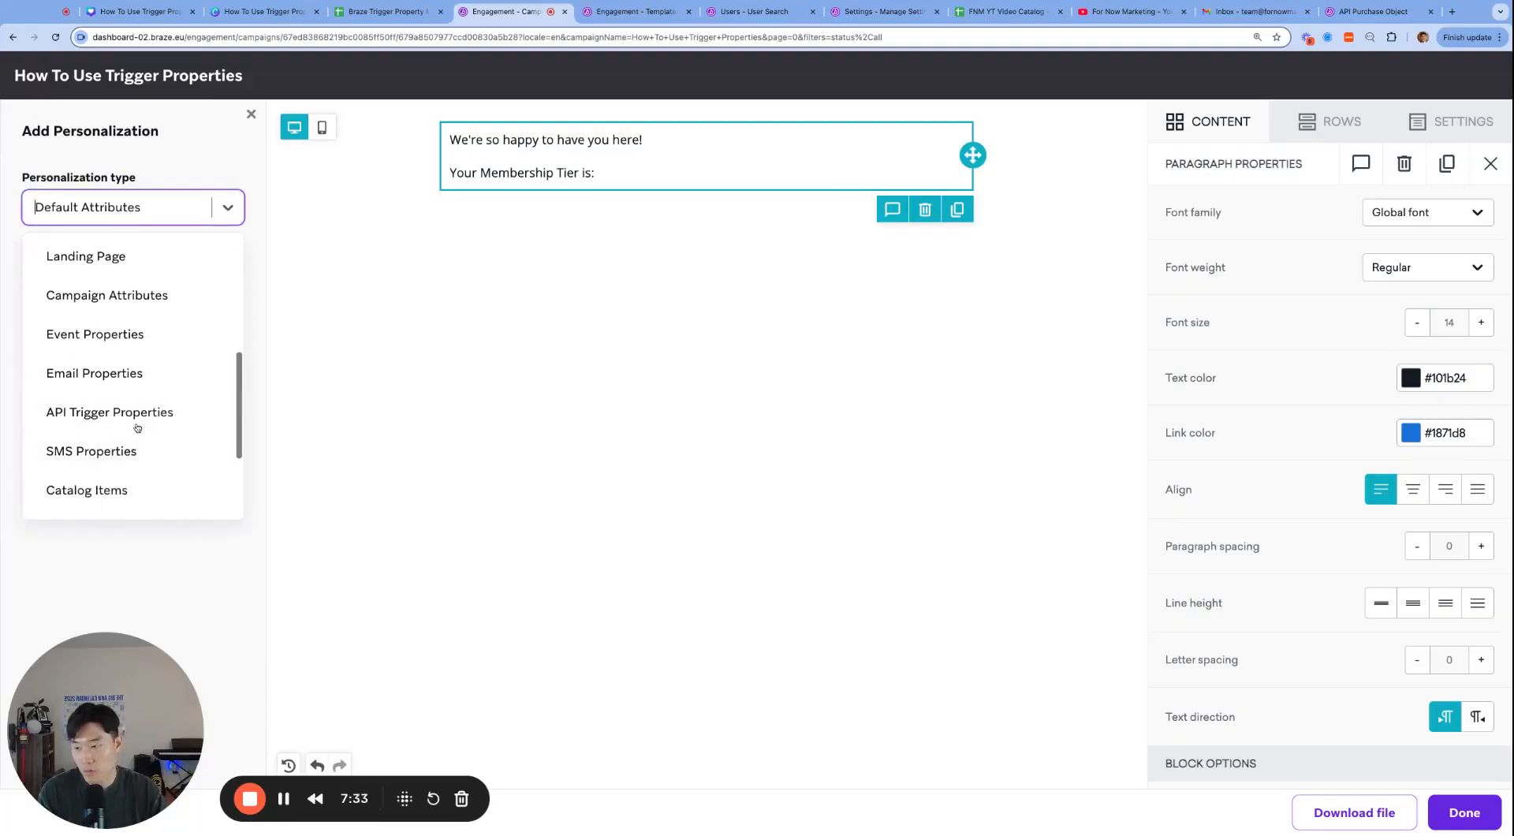
pyautogui.click(137, 412)
pyautogui.click(118, 291)
pyautogui.hotkey('ctrl', 'v')
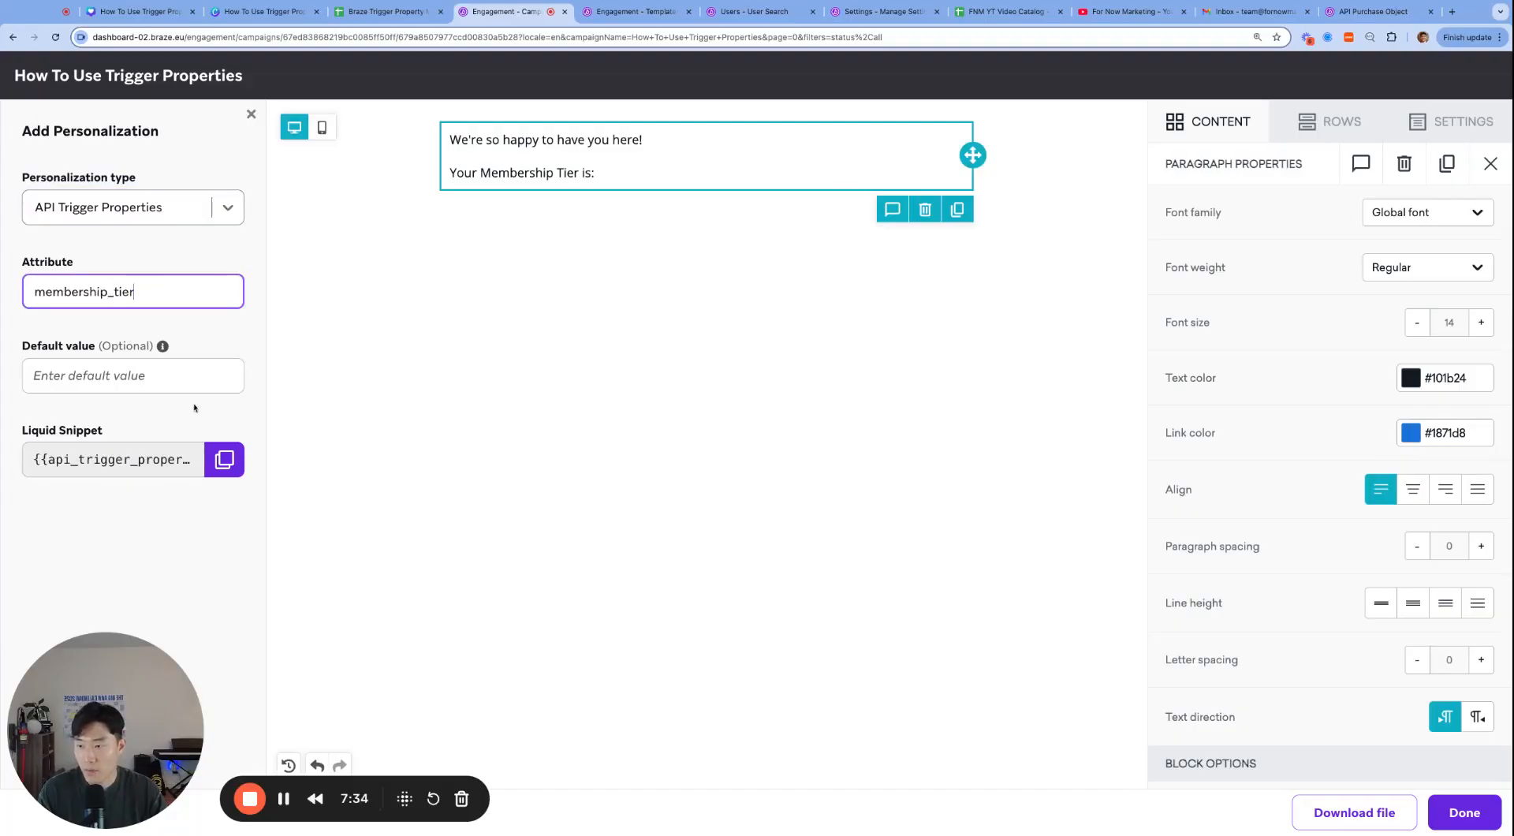
pyautogui.click(221, 459)
# - Insert {{api_trigger_properties.${membership_tier}}} after "Your Membership Tier is:" in the email paragraph and finish editing the body
pyautogui.click(669, 170)
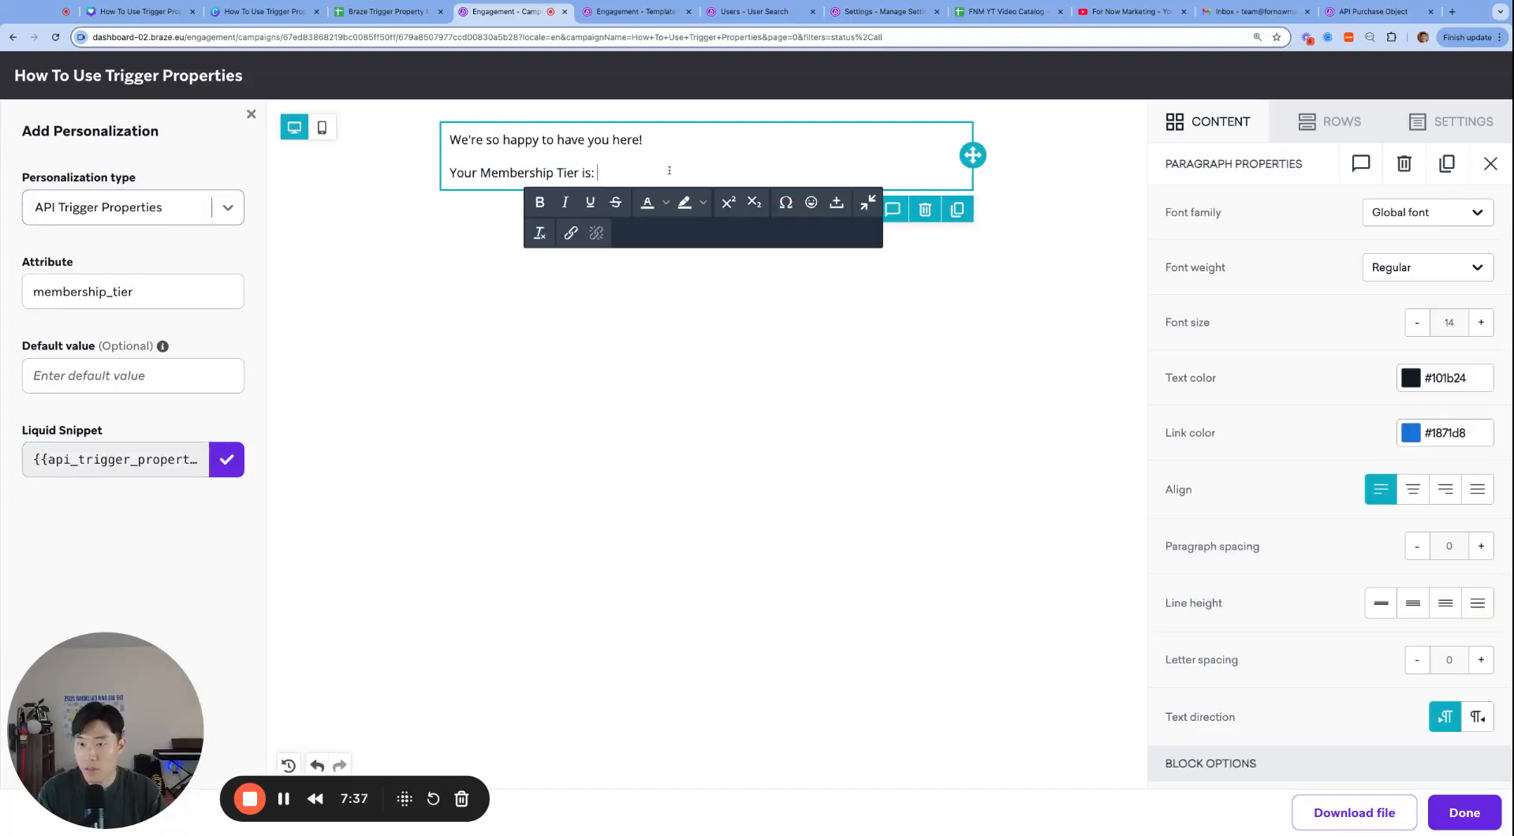
pyautogui.write('{{api_trigger_properties.${membership_tier}}}')
pyautogui.hotkey('ctrl', '+')
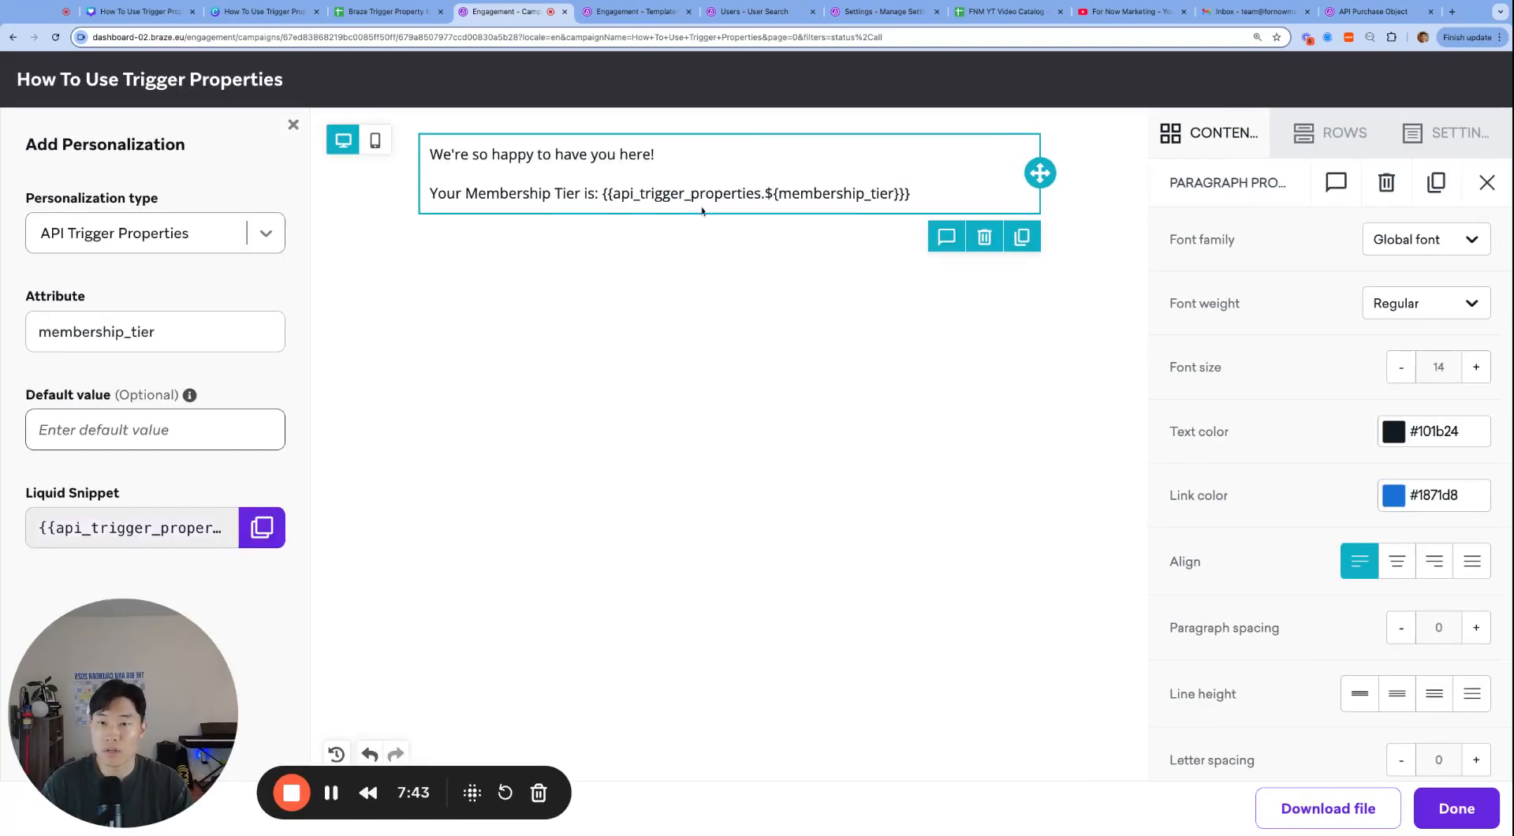
pyautogui.click(1459, 809)
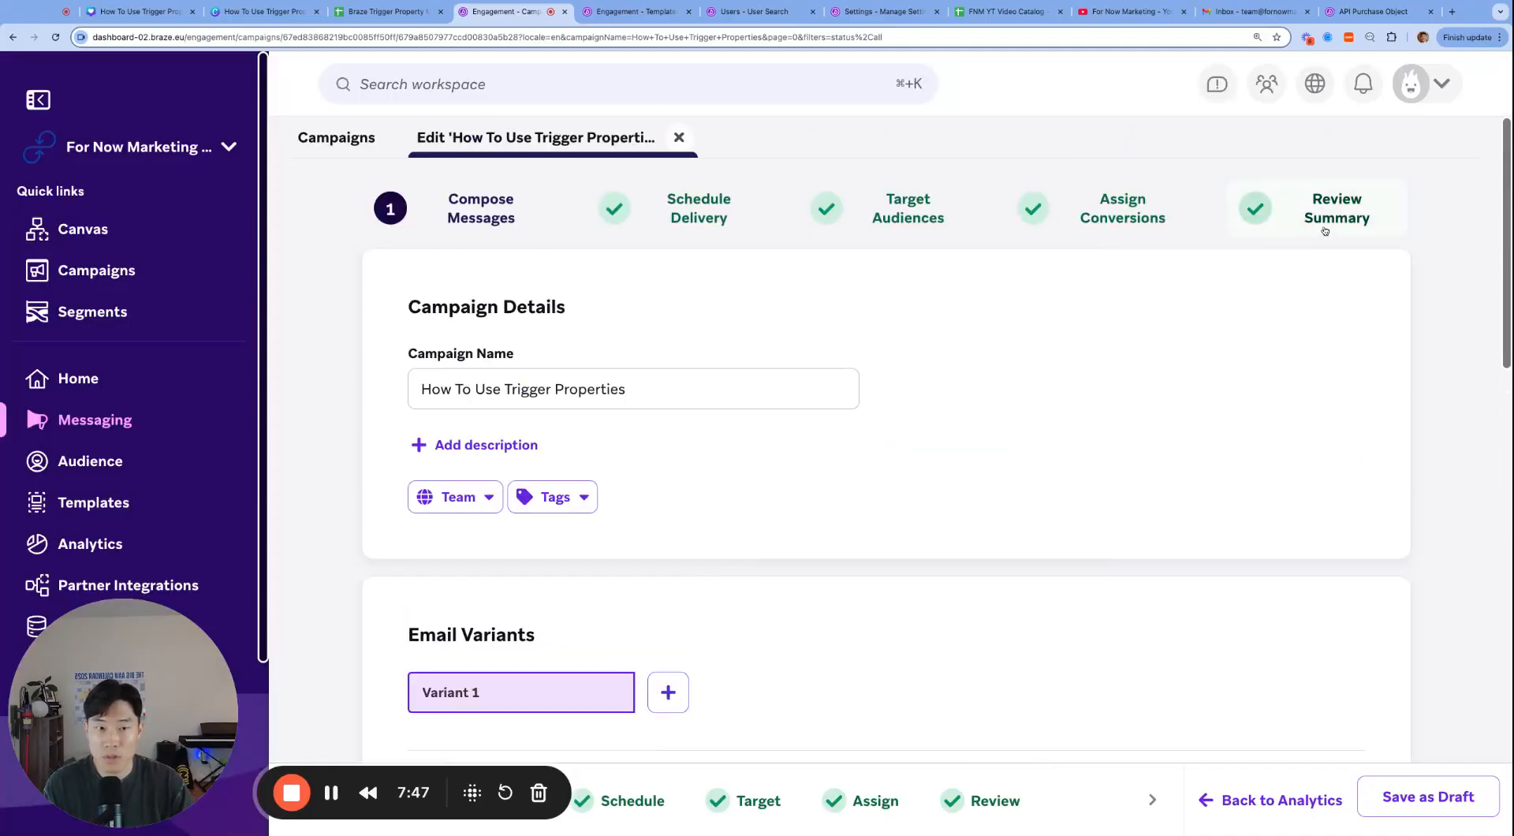
# - Go to the campaign's review summary and update the campaign with the new email content
pyautogui.click(1337, 209)
pyautogui.click(1412, 797)
pyautogui.click(918, 301)
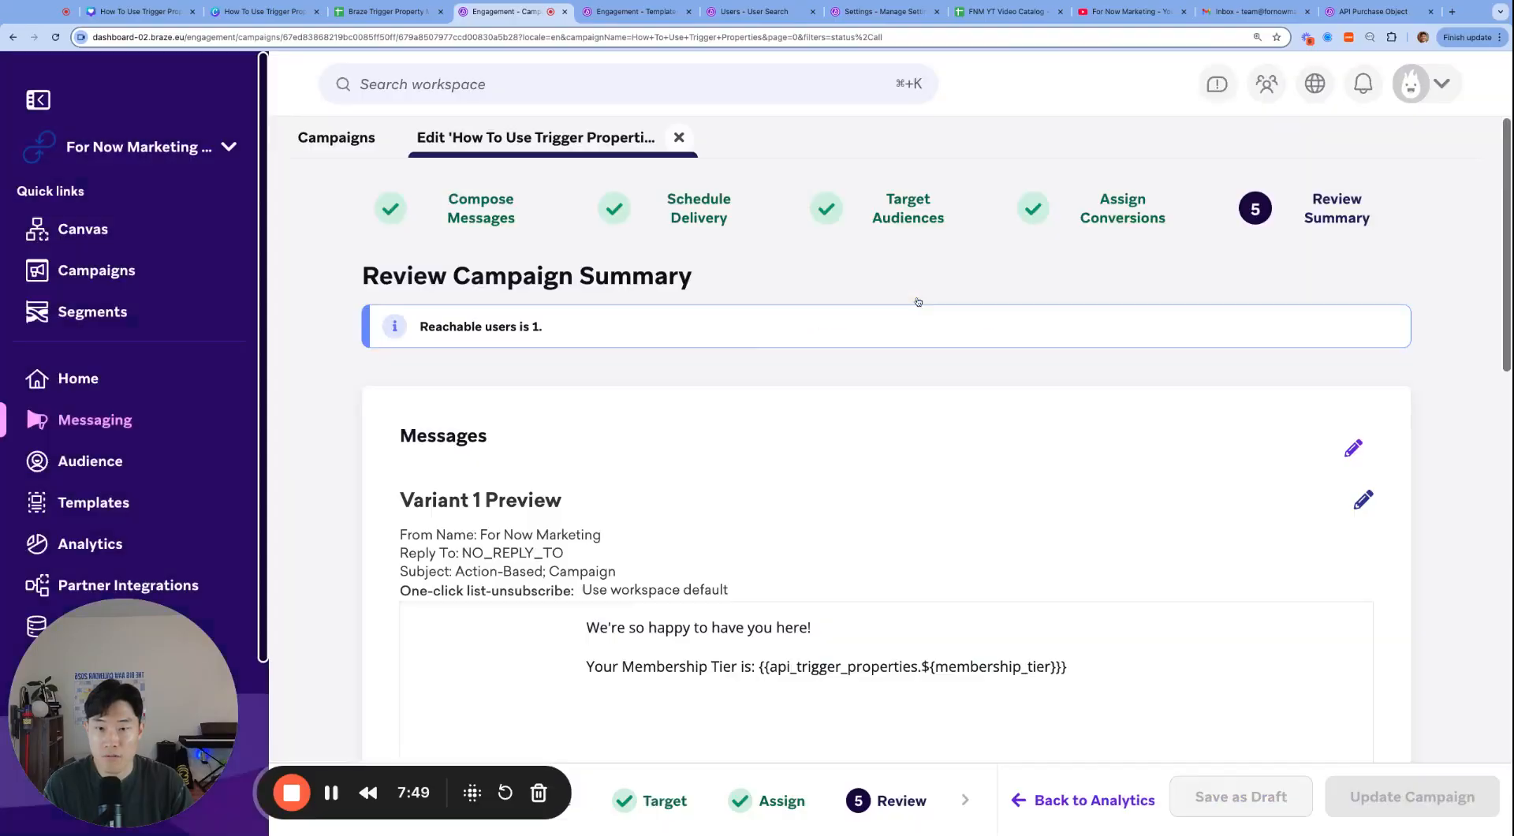
pyautogui.press('super+minus')
# - Switch to the Send API-Triggered Campaign webhook template and enlarge its request body field so the whole JSON fits
pyautogui.scroll(1, 986, 593)
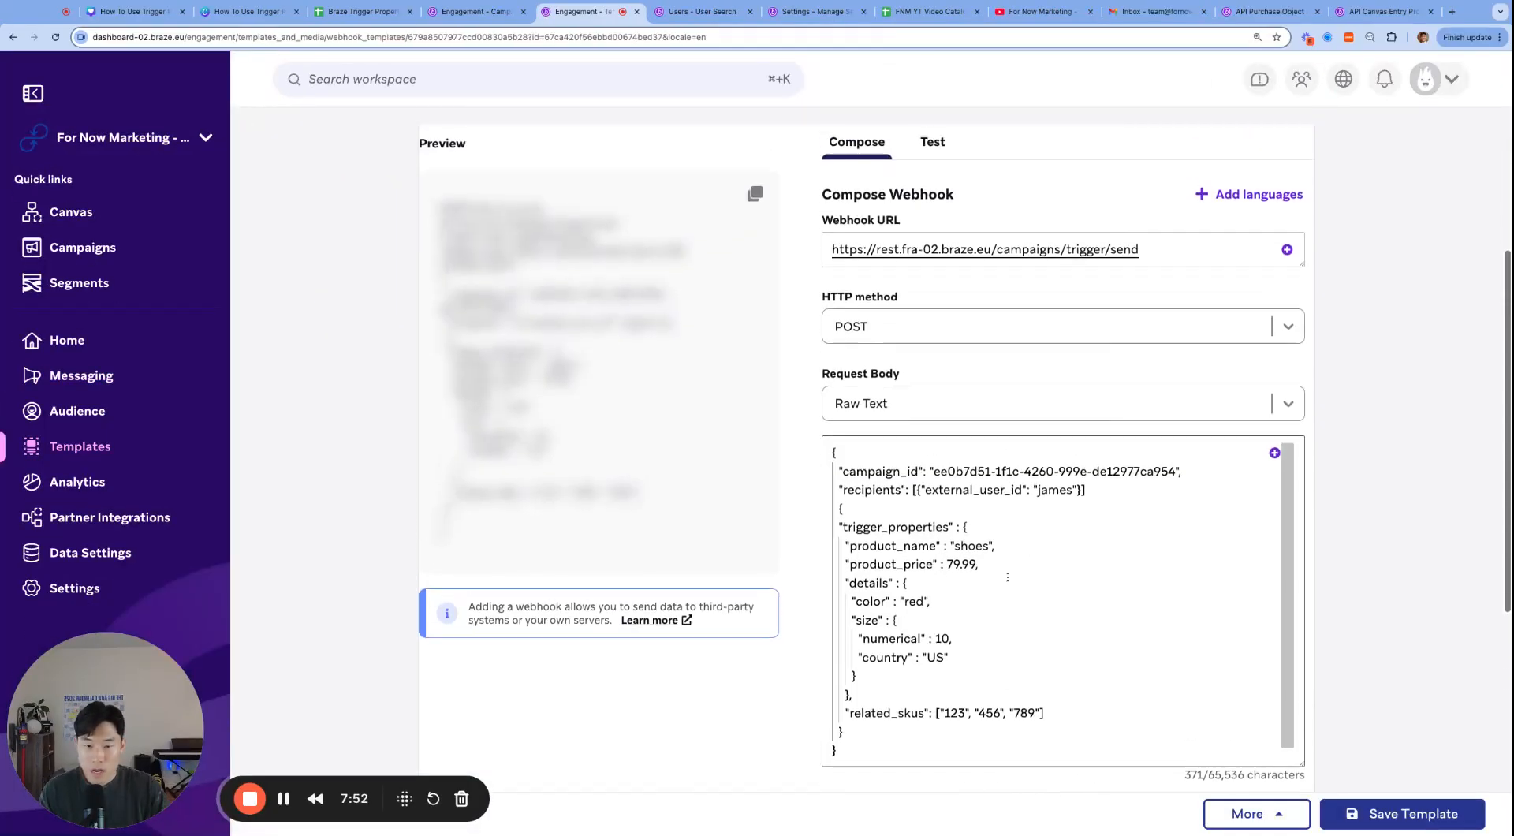
pyautogui.click(1111, 512)
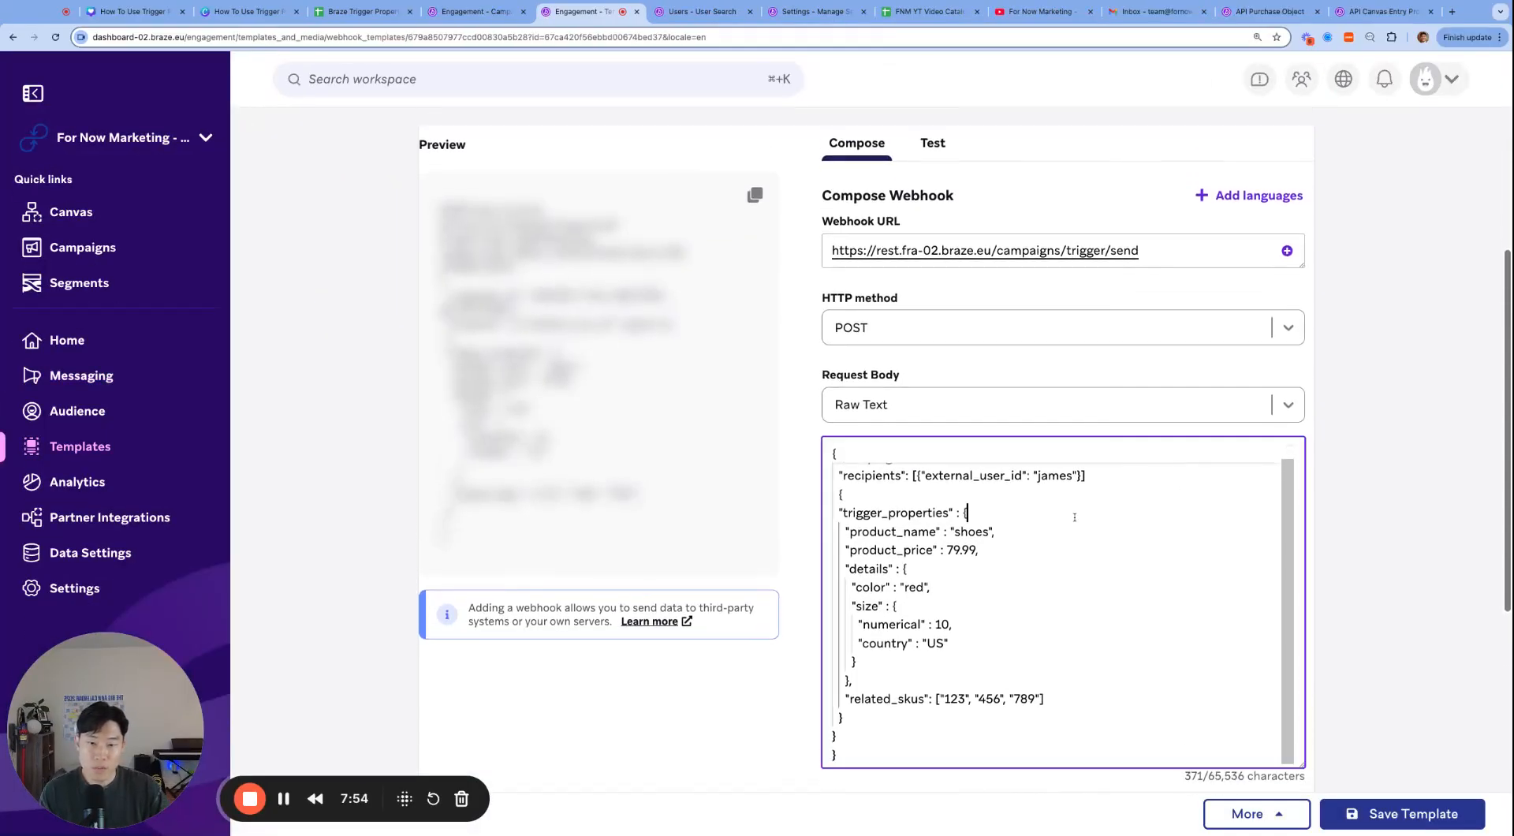
pyautogui.scroll(-1, 1459, 479)
pyautogui.scroll(-1, 1460, 479)
pyautogui.moveTo(1299, 672); pyautogui.dragTo(1302, 712)
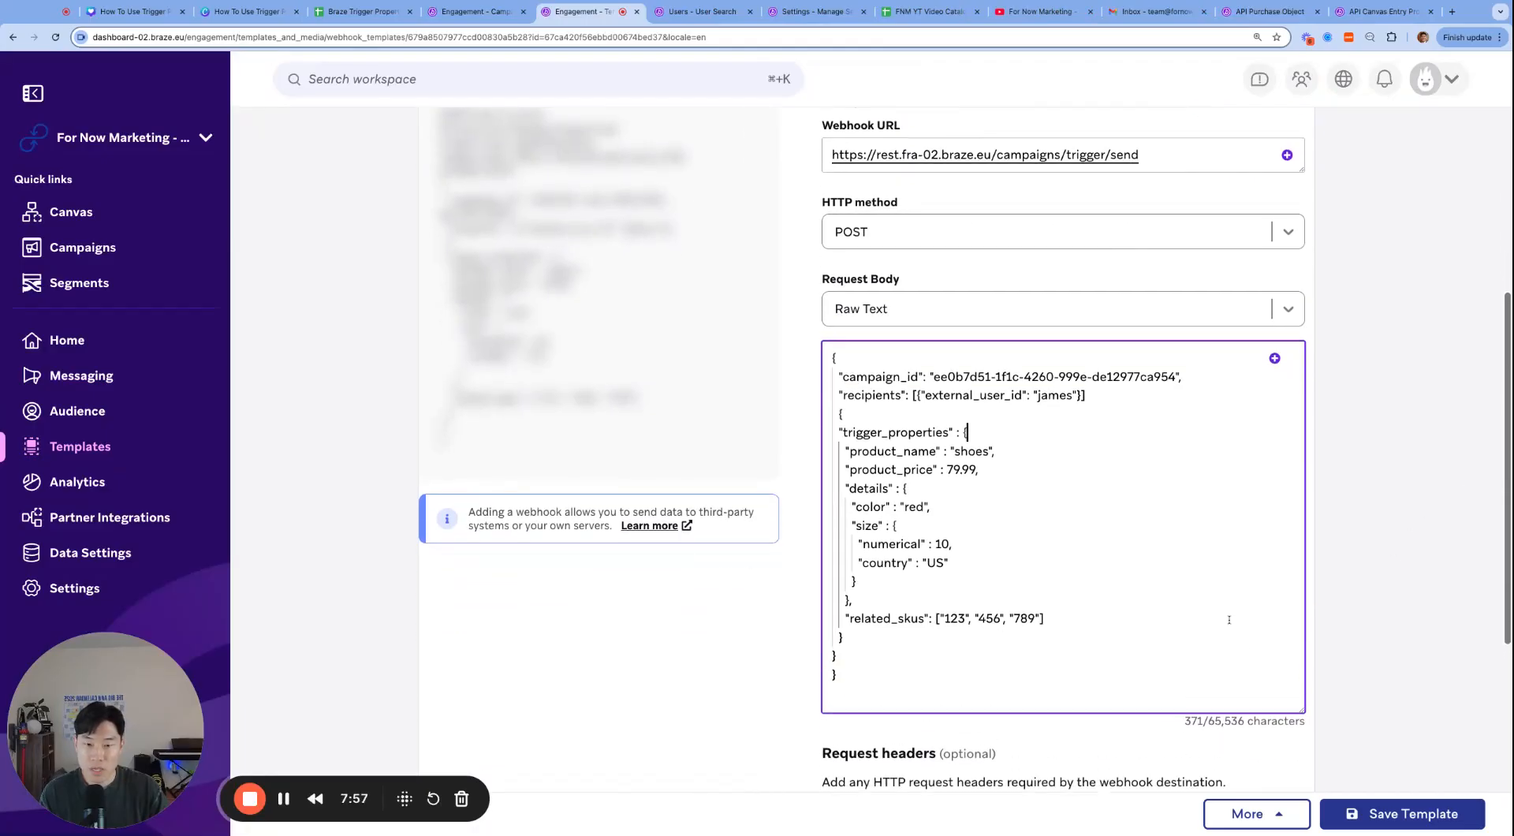
# - Rename the "product_name" key under trigger_properties in the request body to "membership_tier"
pyautogui.click(1058, 444)
pyautogui.click(1072, 473)
pyautogui.press('Up')
pyautogui.press('Up')
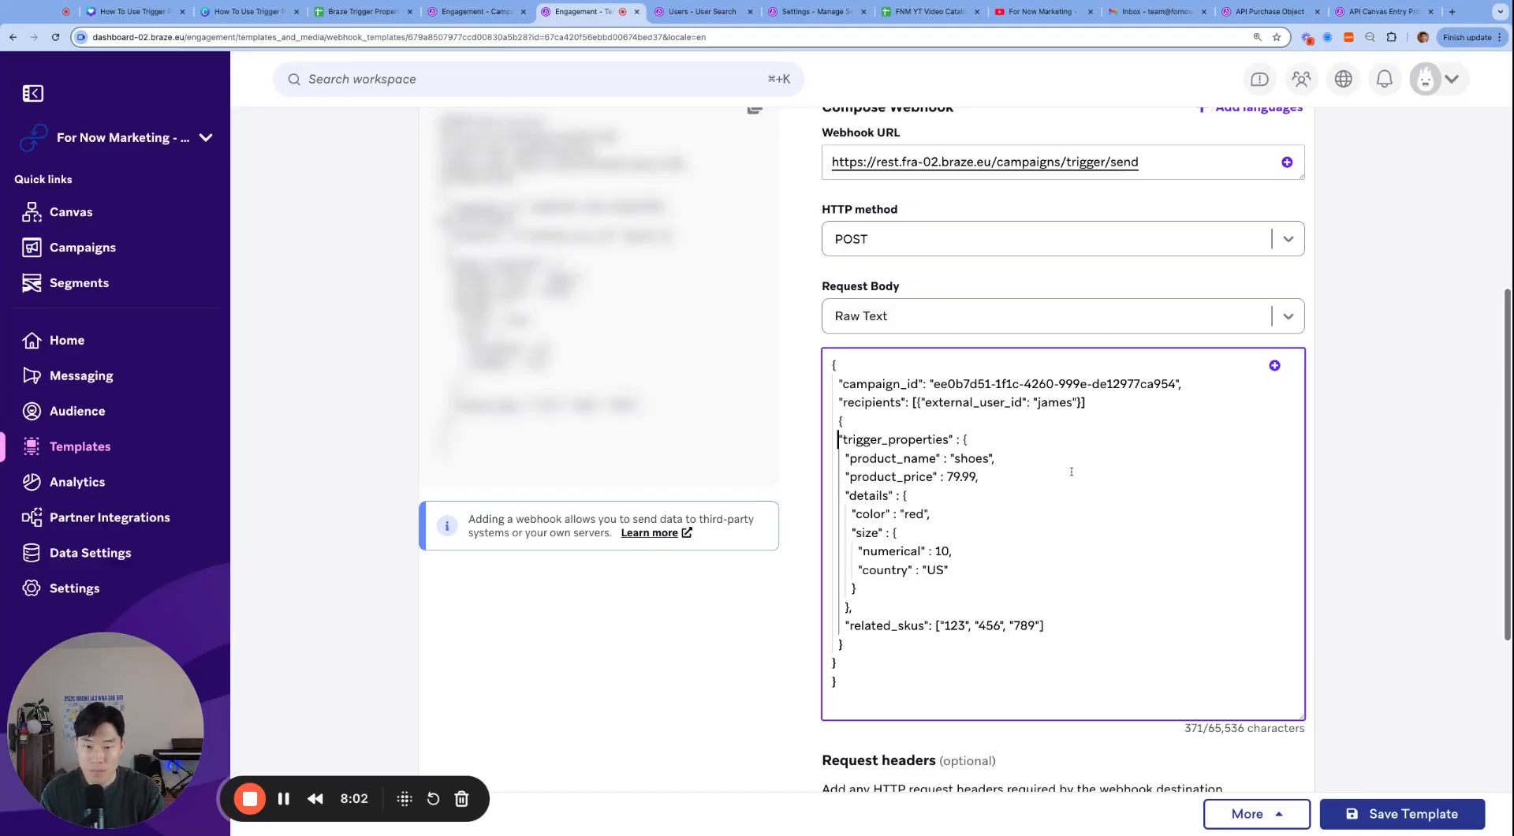
pyautogui.hotkey('alt', 'shift', 'Right')
pyautogui.press('Right')
pyautogui.press('Right')
pyautogui.hotkey('alt', 'shift', 'Right')
pyautogui.write('membership_')
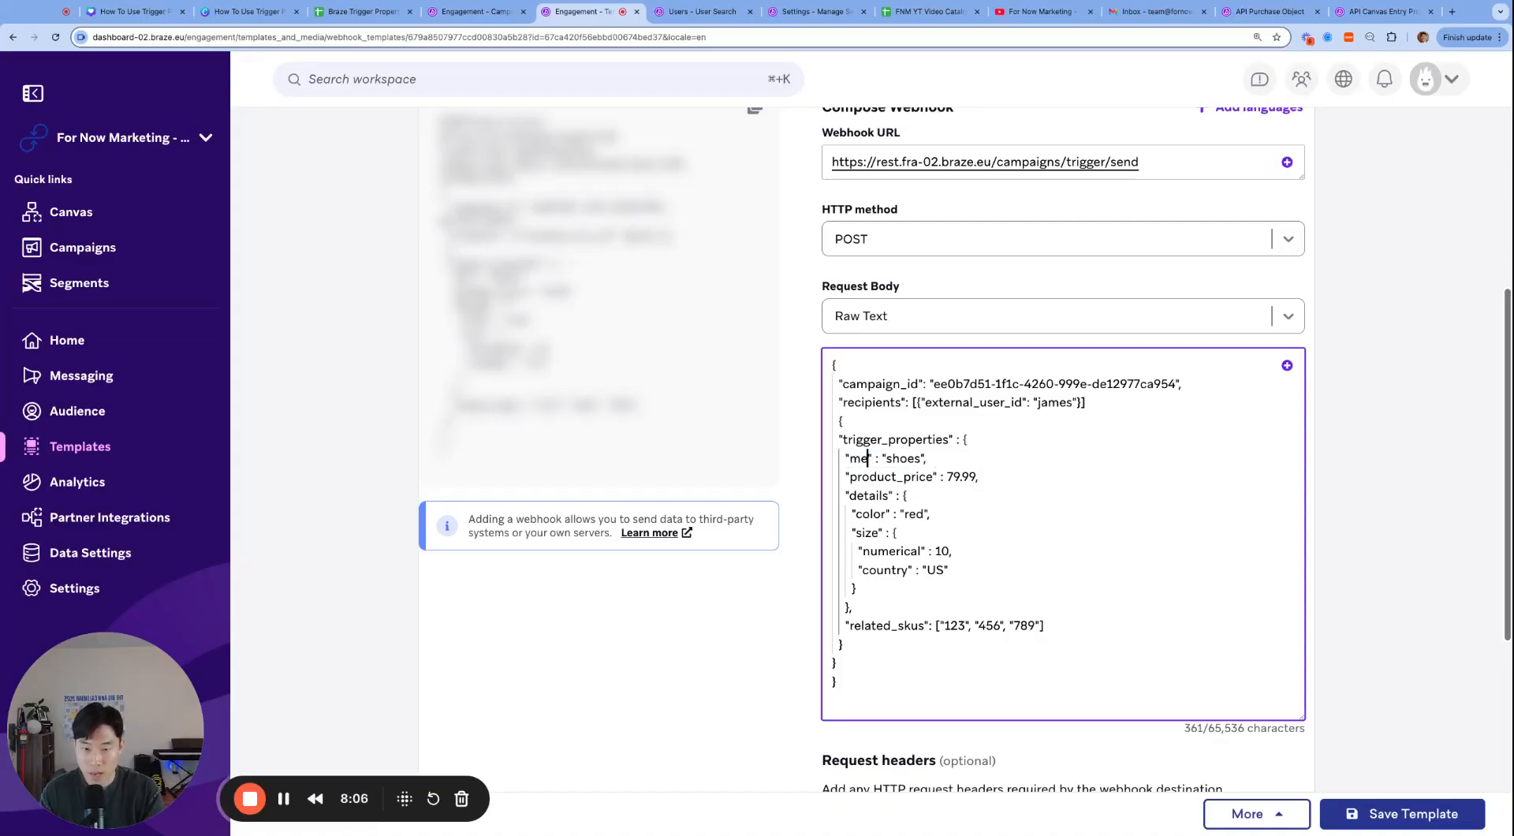
pyautogui.write('tier')
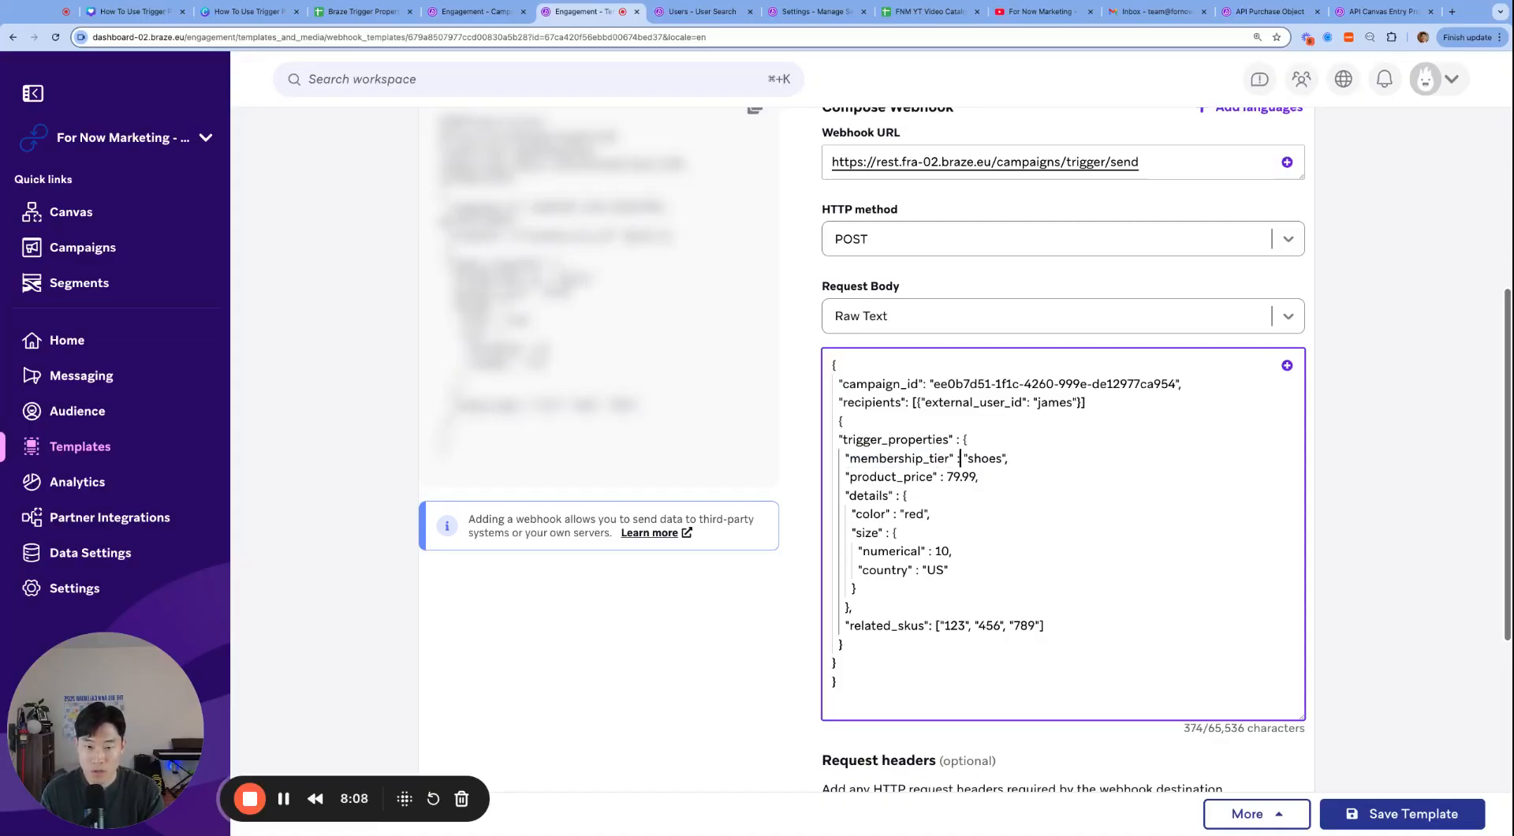
# - Set the membership_tier value to "SILVER" and remove the comma after it
pyautogui.hotkey('alt', 'shift', 'Right')
pyautogui.write('SILVER')
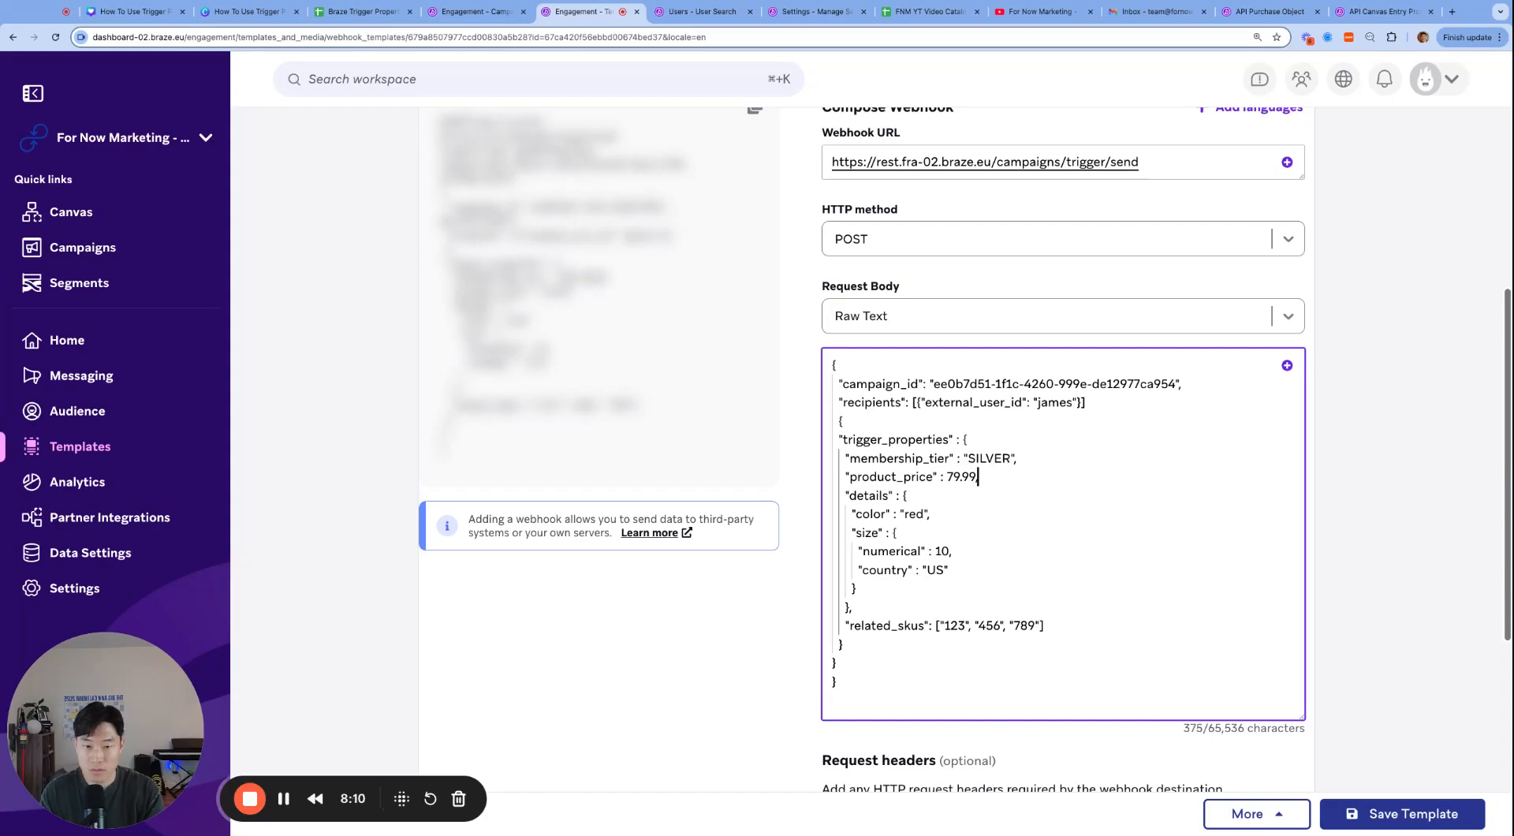
pyautogui.press('BackSpace')
# - Delete the product_price, details and related_skus entries from trigger_properties, along with the leftover blank line
pyautogui.press('Down')
pyautogui.press('super+Left')
pyautogui.hotkey('shift', 'Down')
pyautogui.hotkey('shift', 'Down')
pyautogui.hotkey('shift', 'Down')
pyautogui.hotkey('shift', 'Down')
pyautogui.hotkey('shift', 'Down')
pyautogui.hotkey('shift', 'Down')
pyautogui.hotkey('shift', 'Down')
pyautogui.hotkey('shift', 'Down')
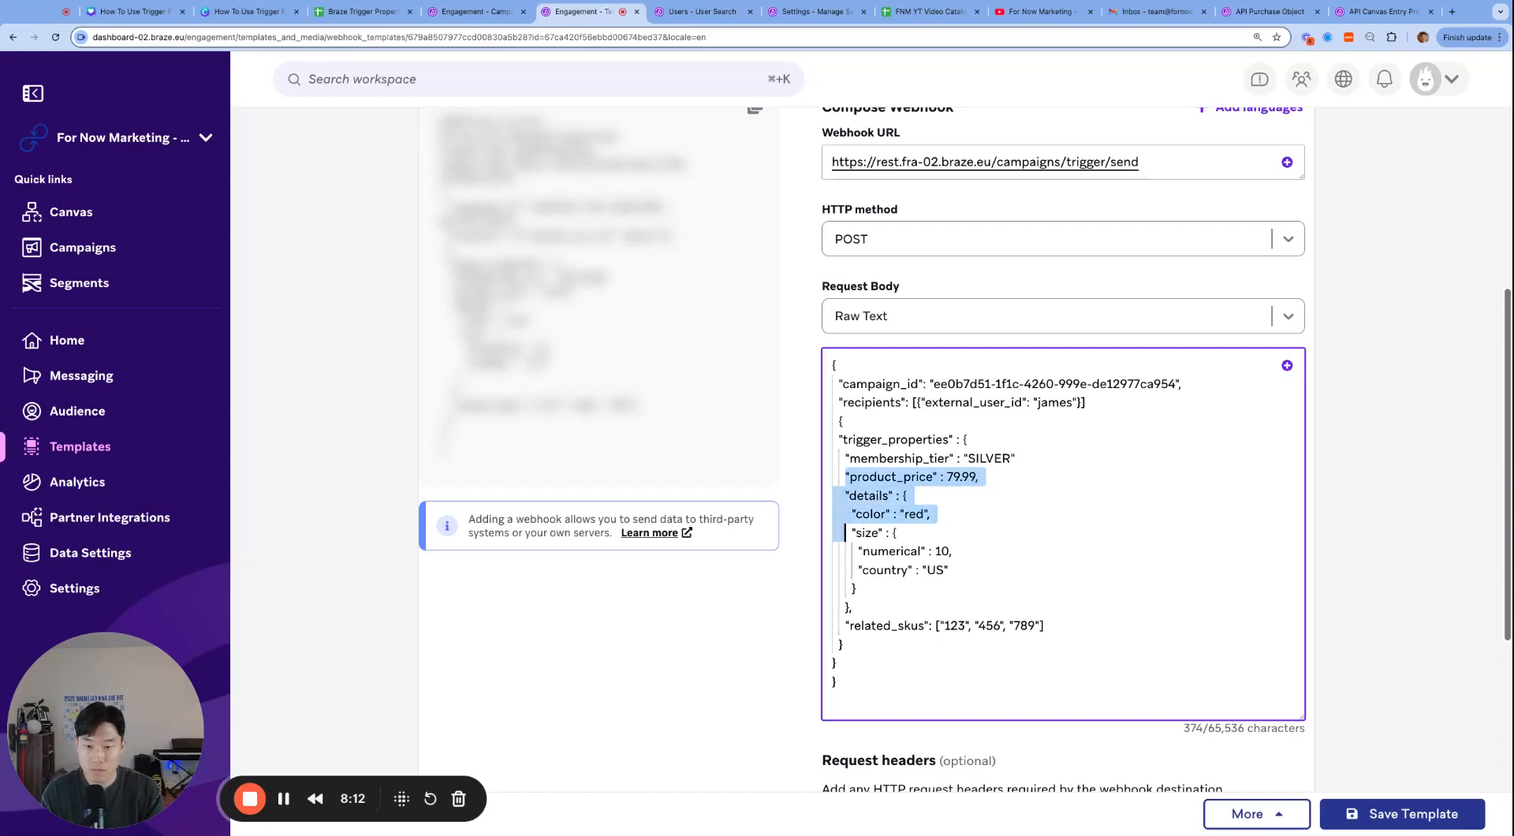
pyautogui.press('super+shift+Right')
pyautogui.press('BackSpace')
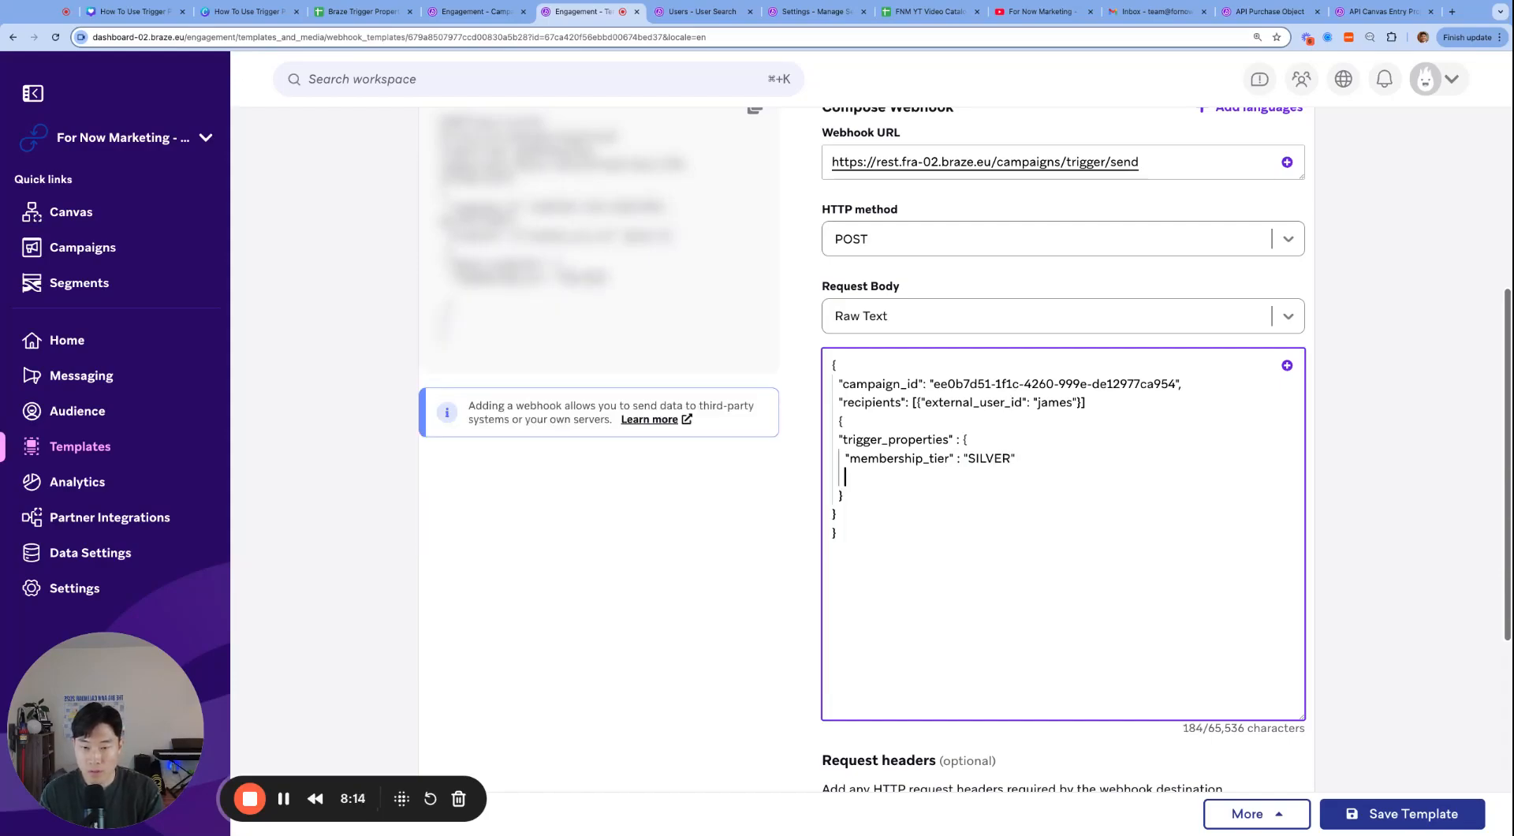
pyautogui.press('BackSpace')
pyautogui.press('BackSpace')
pyautogui.press('BackSpace')
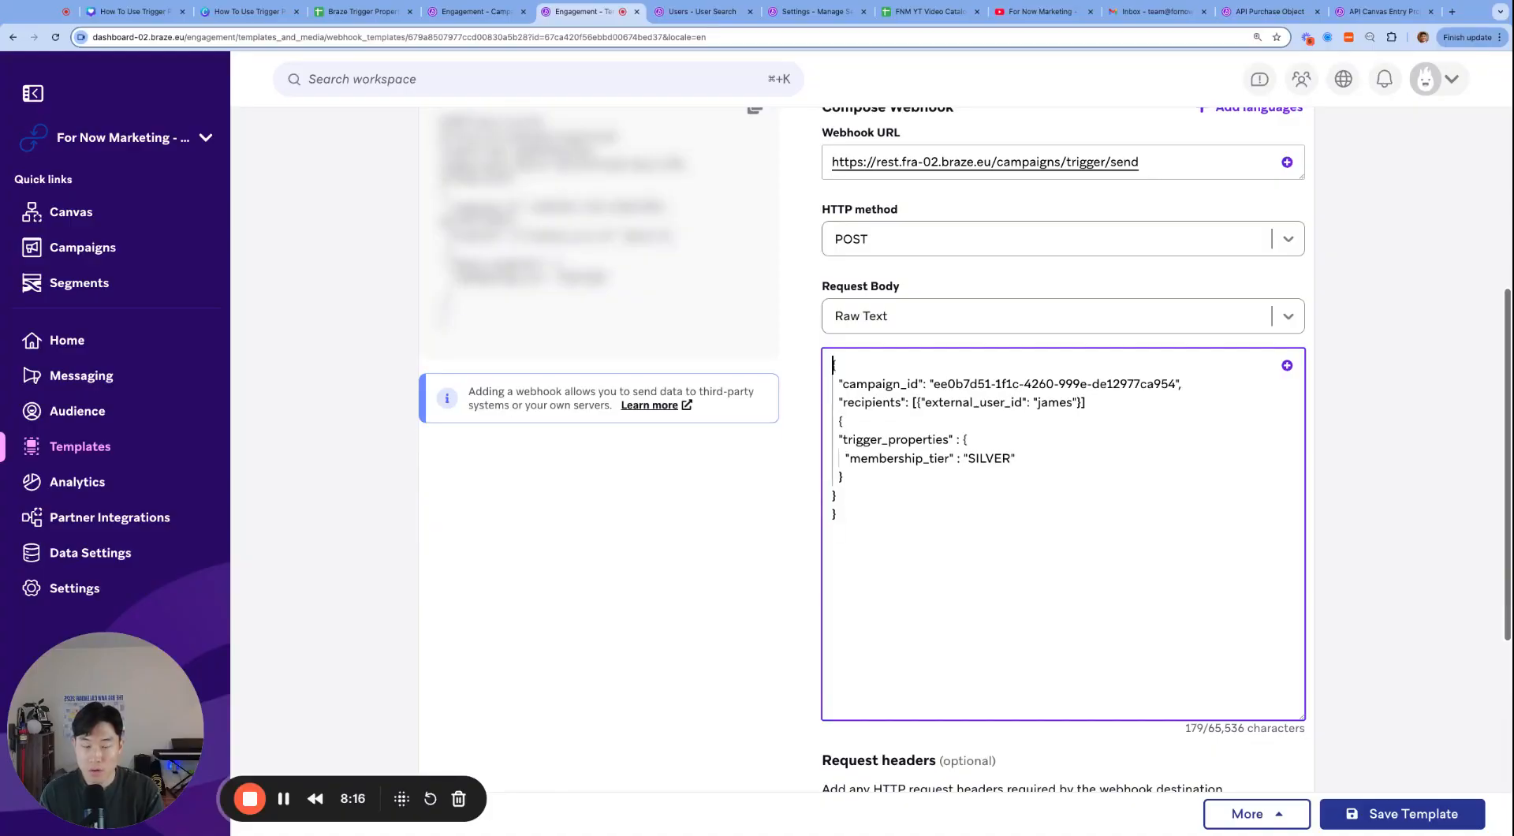
# - Highlight the trigger_properties key and its membership_tier line in the request body to examine the payload structure
pyautogui.scroll(1, 1114, 450)
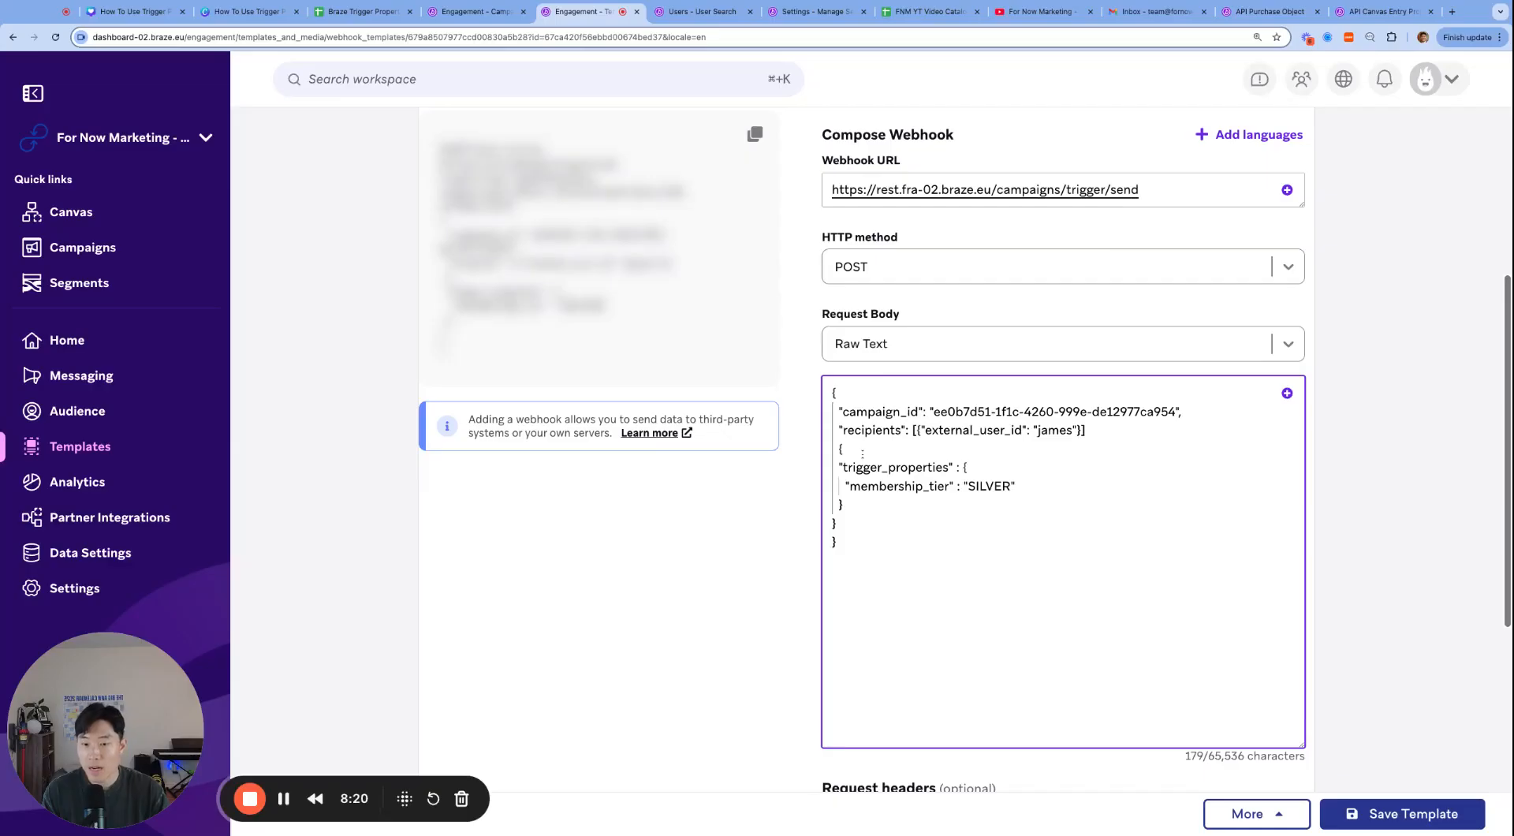
pyautogui.doubleClick(880, 466)
pyautogui.press('super+Left')
pyautogui.hotkey('alt', 'shift', 'Right')
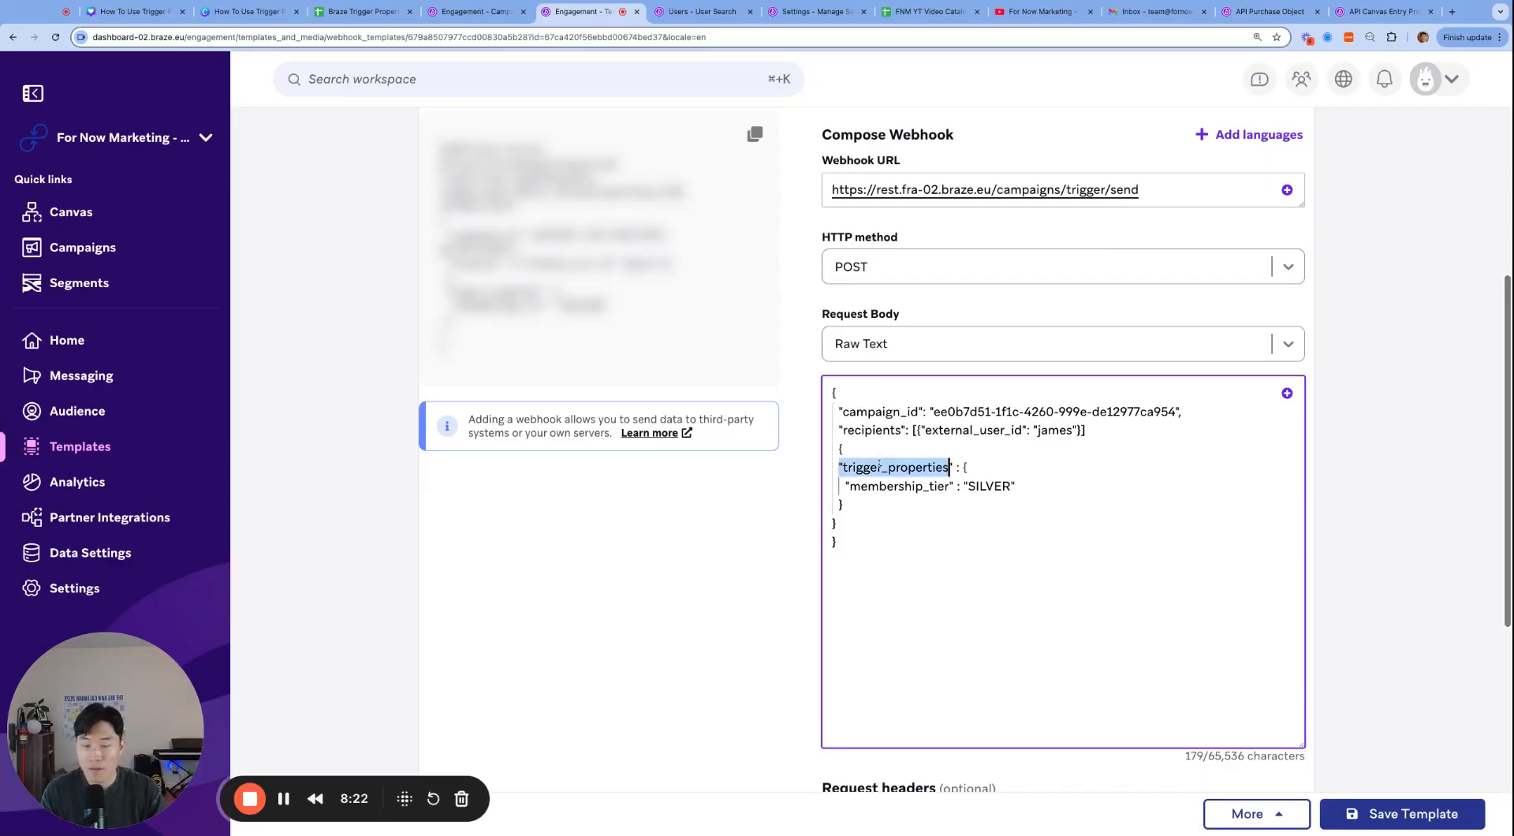
pyautogui.press('Down')
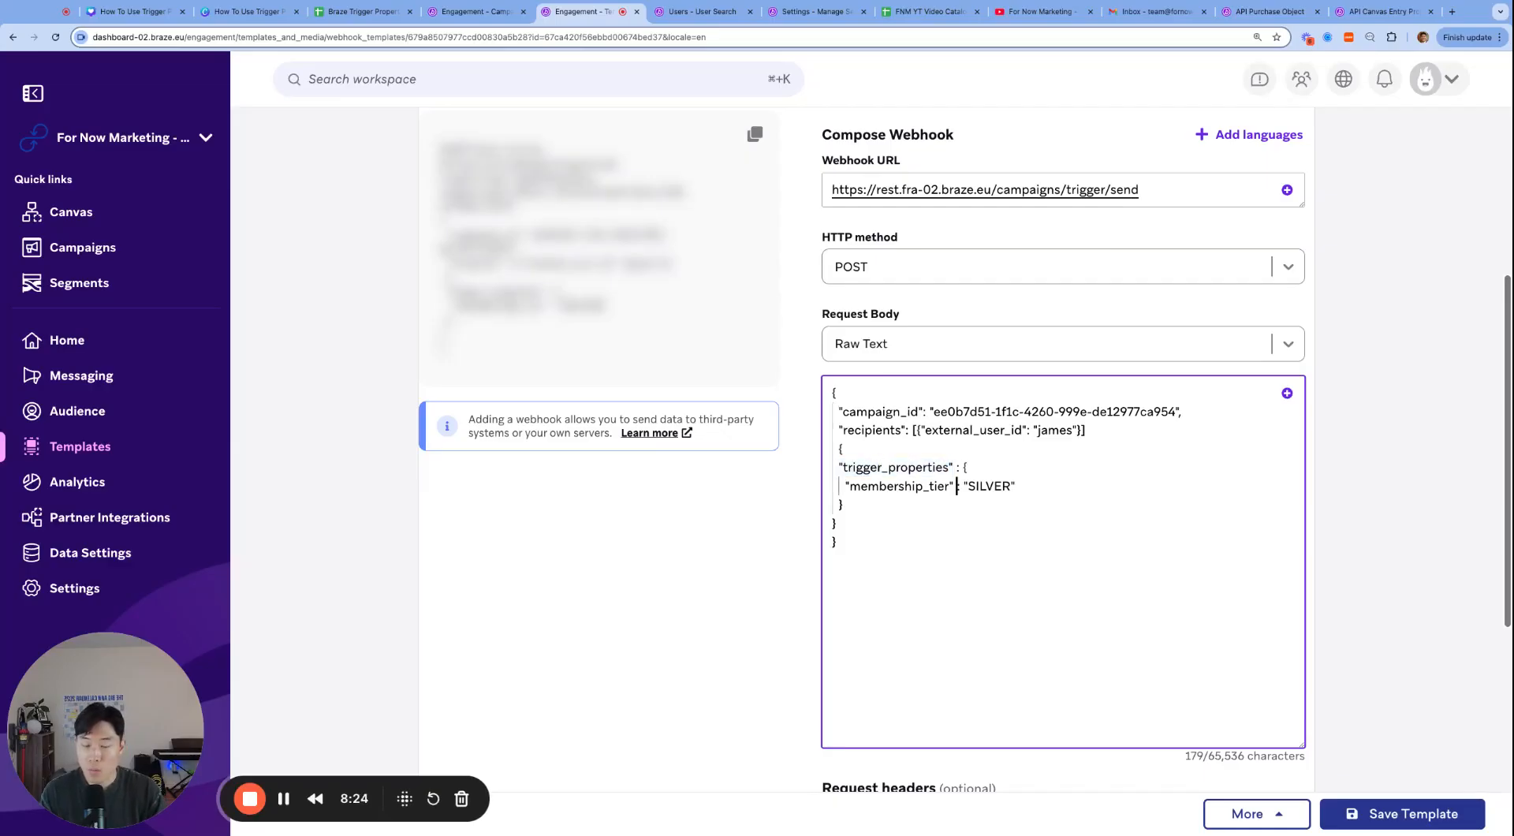
pyautogui.press('super+shift+Right')
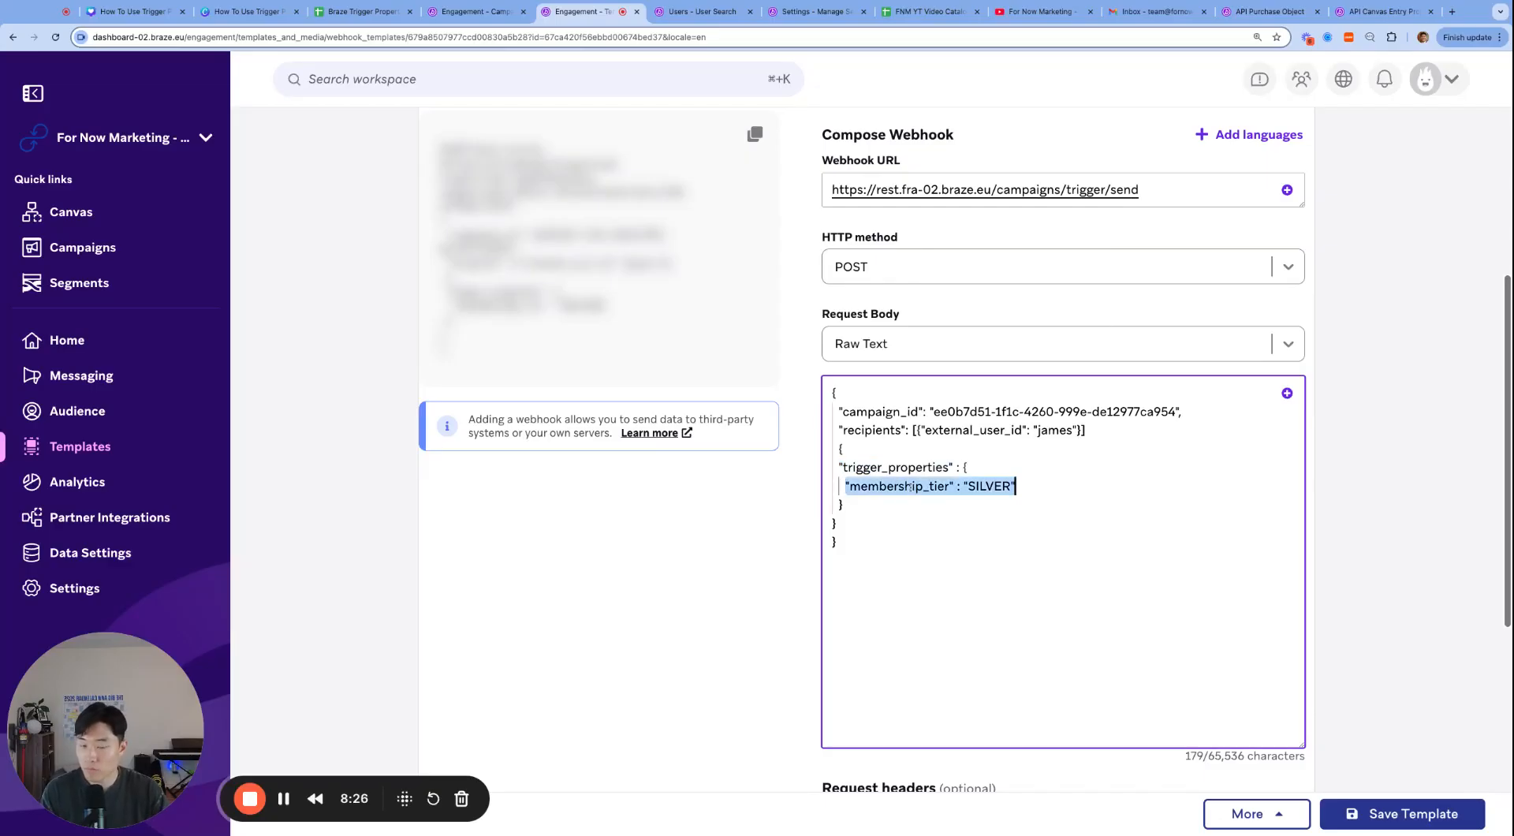
# - Replace the request body's campaign_id with the How To Use Trigger Properties campaign's ID and the external_user_id with the test user's ID
pyautogui.click(476, 11)
pyautogui.scroll(-2, 231, 697)
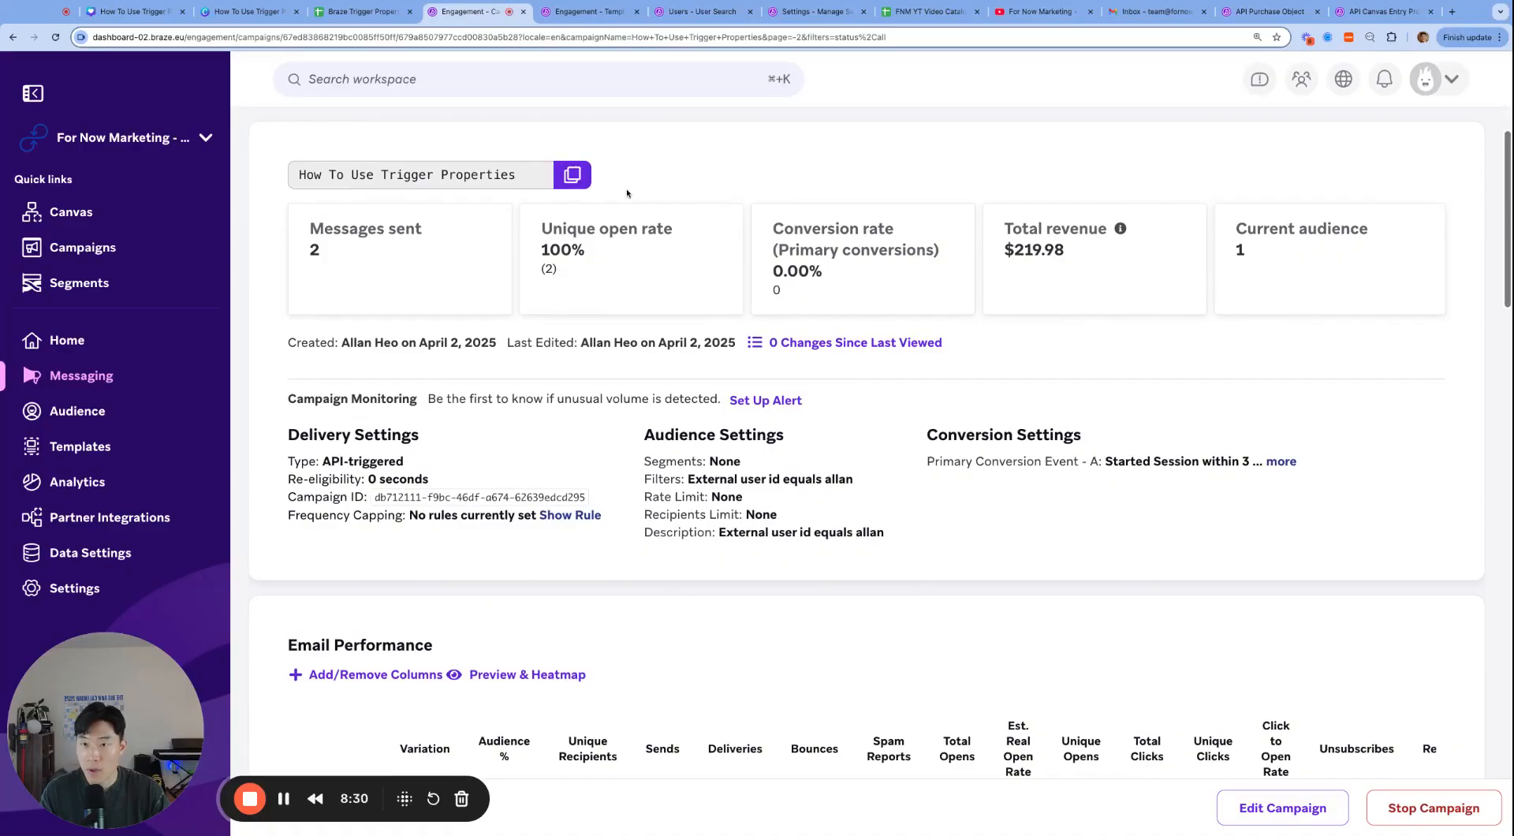
pyautogui.click(588, 11)
pyautogui.scroll(-2, 953, 250)
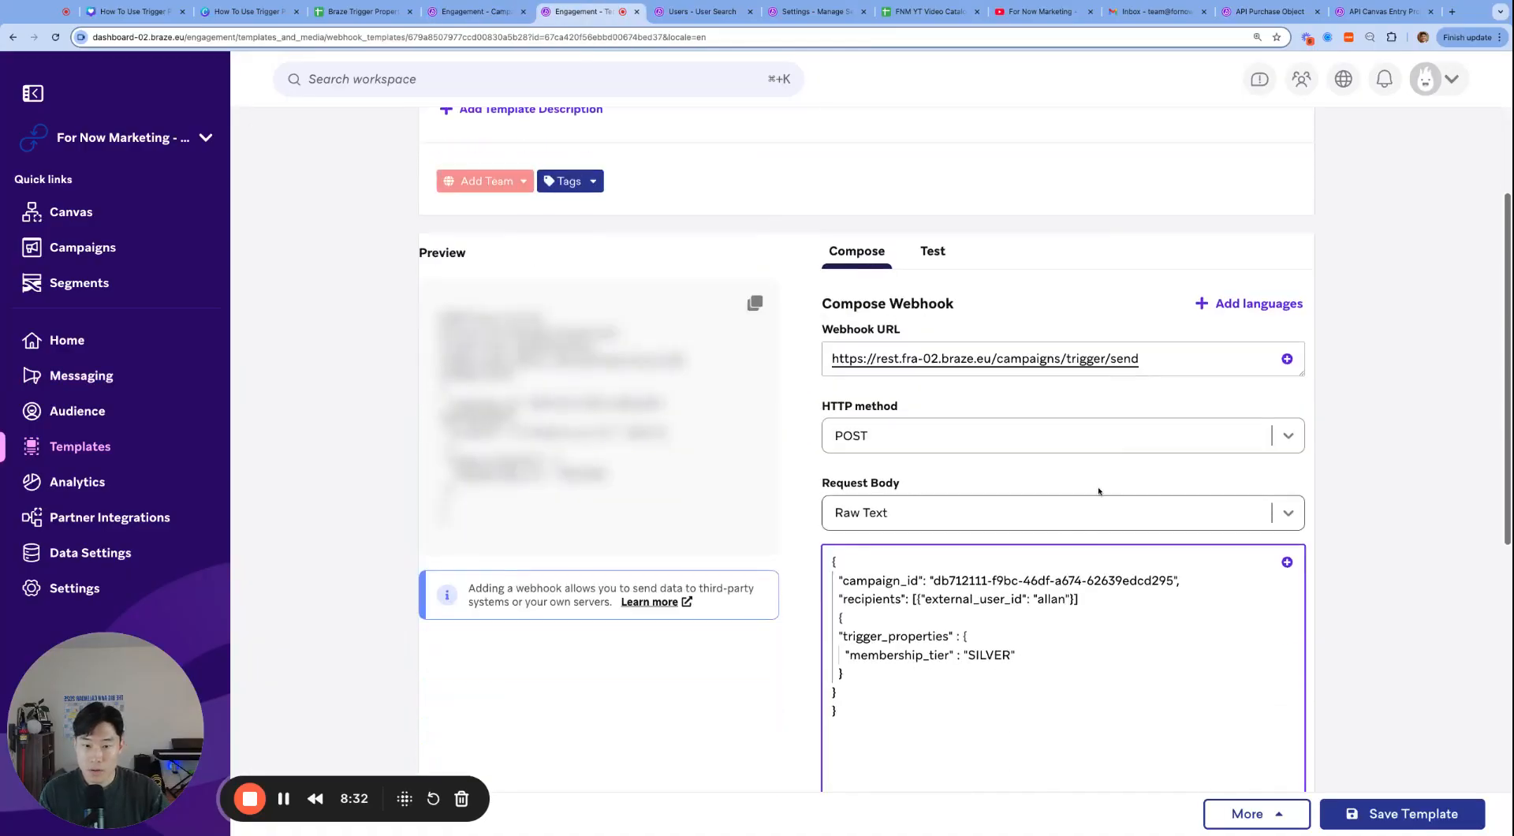
# - Send a test of the webhook, check its response, and close it
pyautogui.click(933, 251)
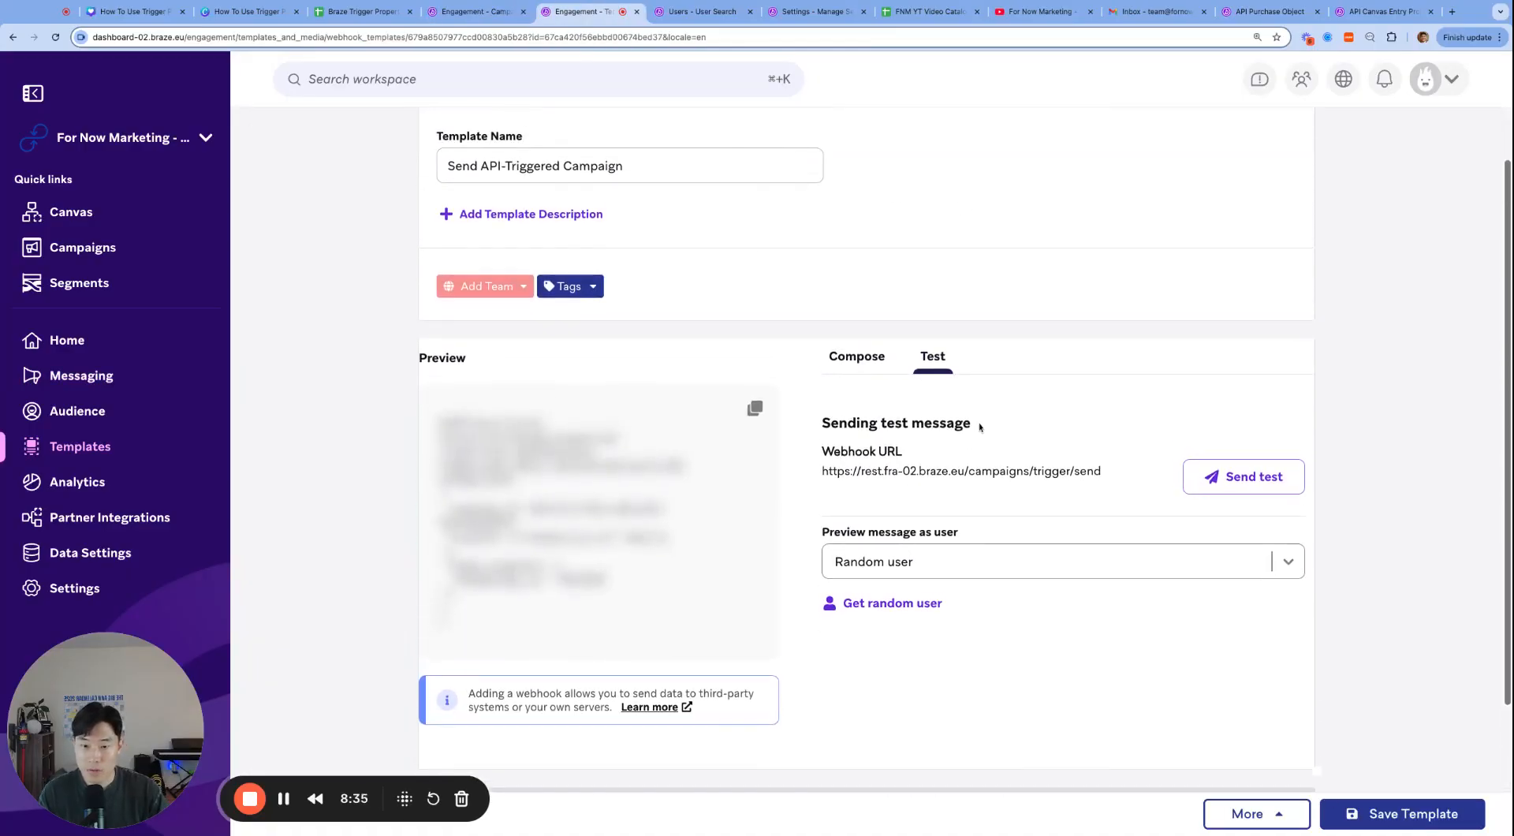
pyautogui.scroll(-2, 980, 427)
pyautogui.click(1262, 377)
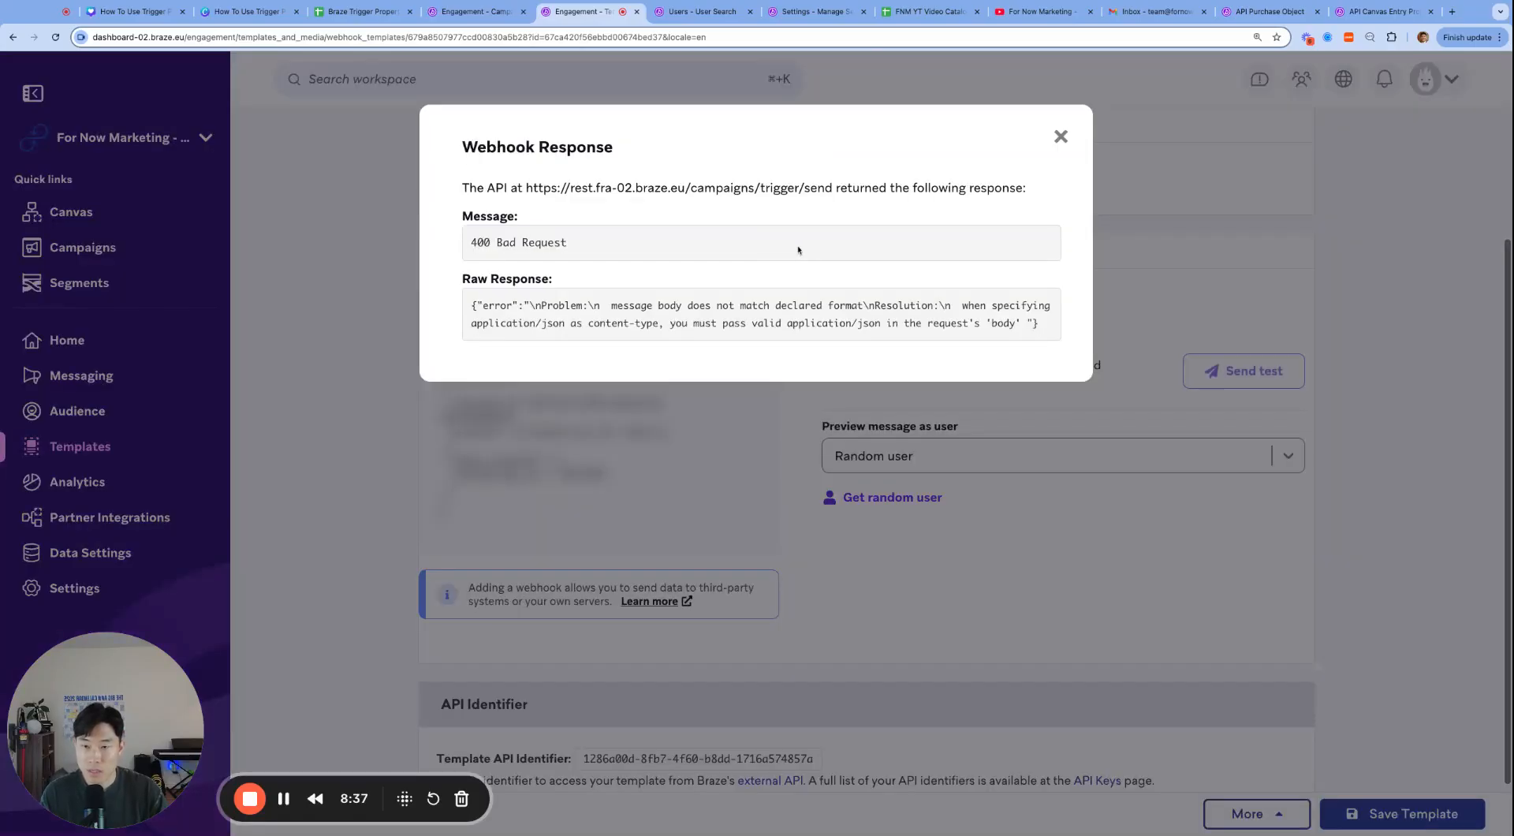
pyautogui.click(1061, 136)
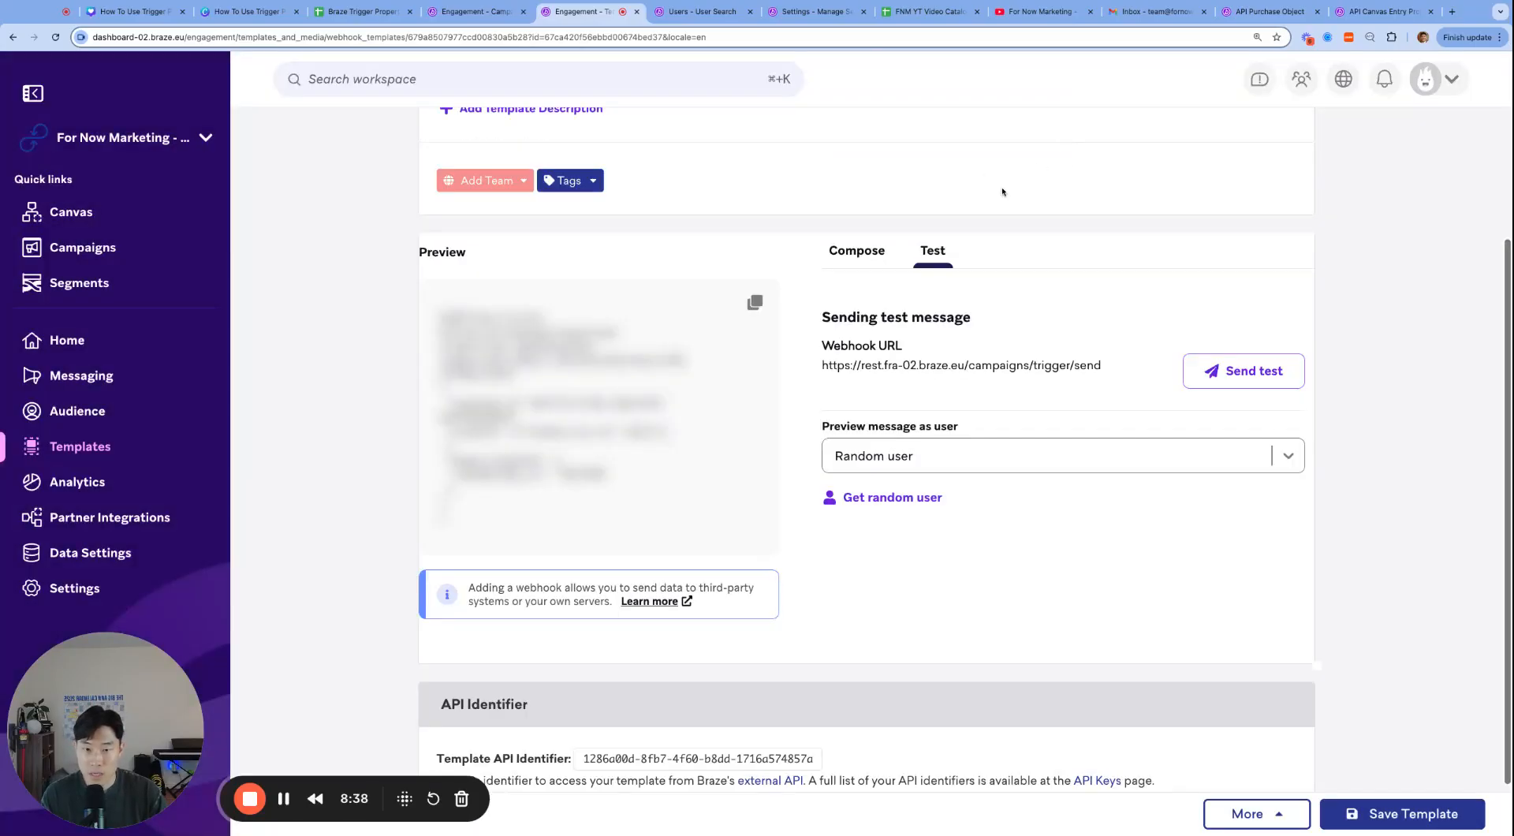
# - Return to composing the webhook and add a comma after the recipients array in the request body
pyautogui.click(859, 254)
pyautogui.scroll(-1, 1105, 457)
pyautogui.click(1122, 542)
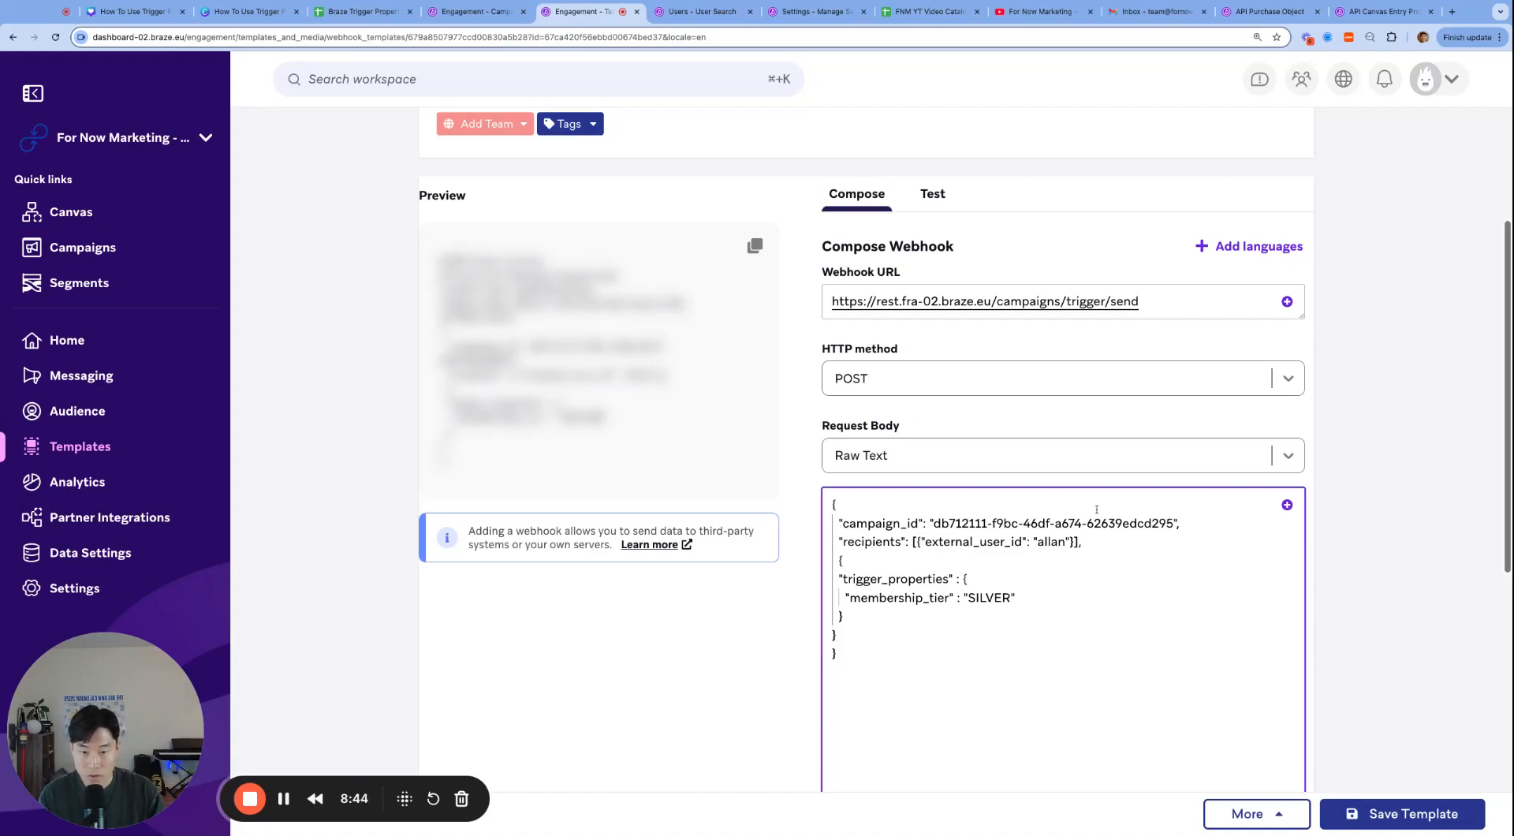
# - Resend the webhook test with the added comma, check the response, and close it
pyautogui.click(930, 206)
pyautogui.click(1232, 324)
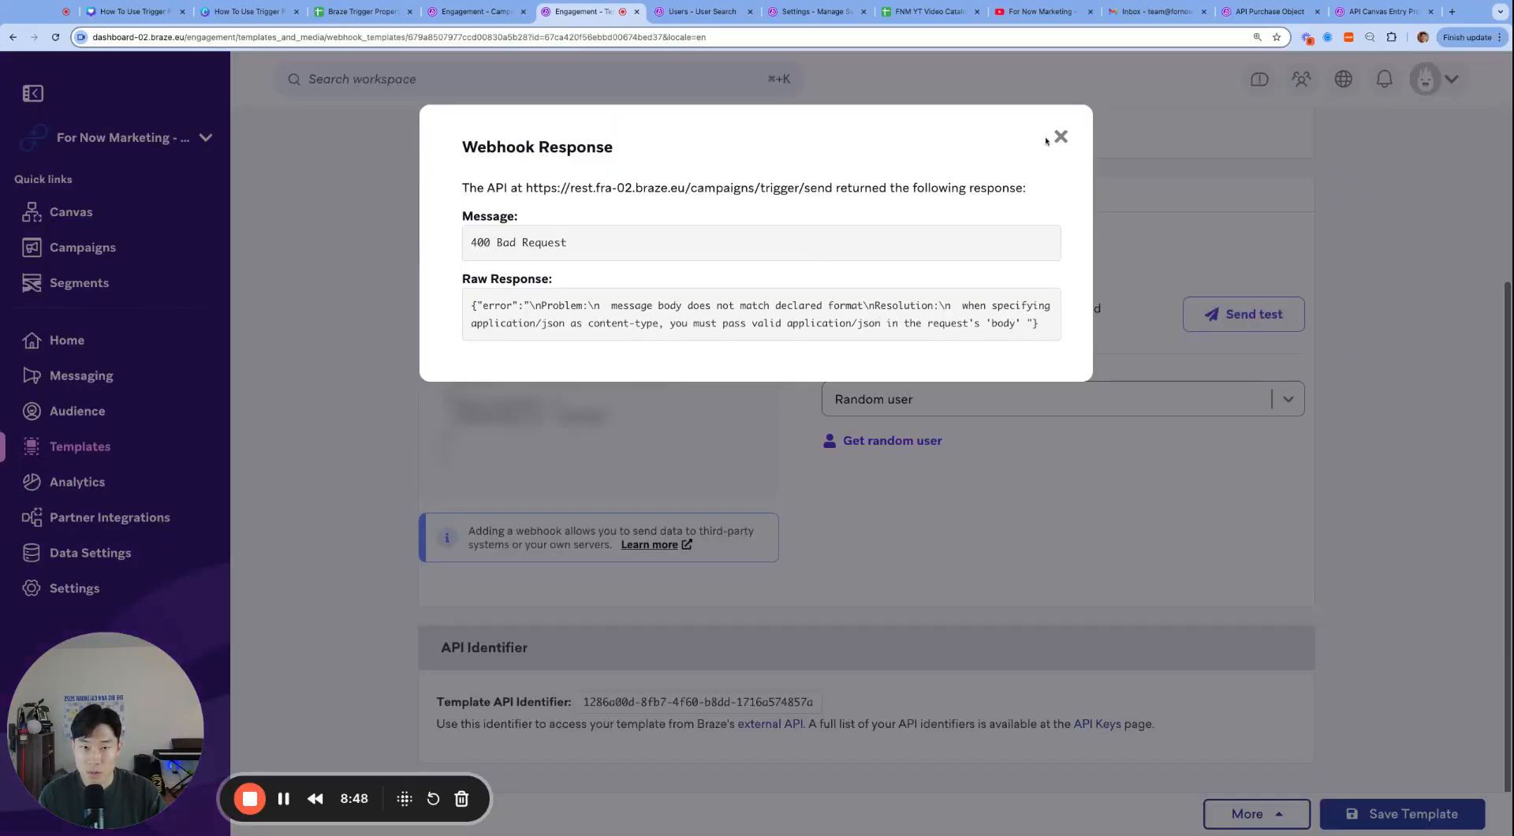
pyautogui.click(1059, 139)
# - Remove the extra opening and closing braces around the trigger_properties object in the webhook's request body
pyautogui.click(857, 194)
pyautogui.click(841, 560)
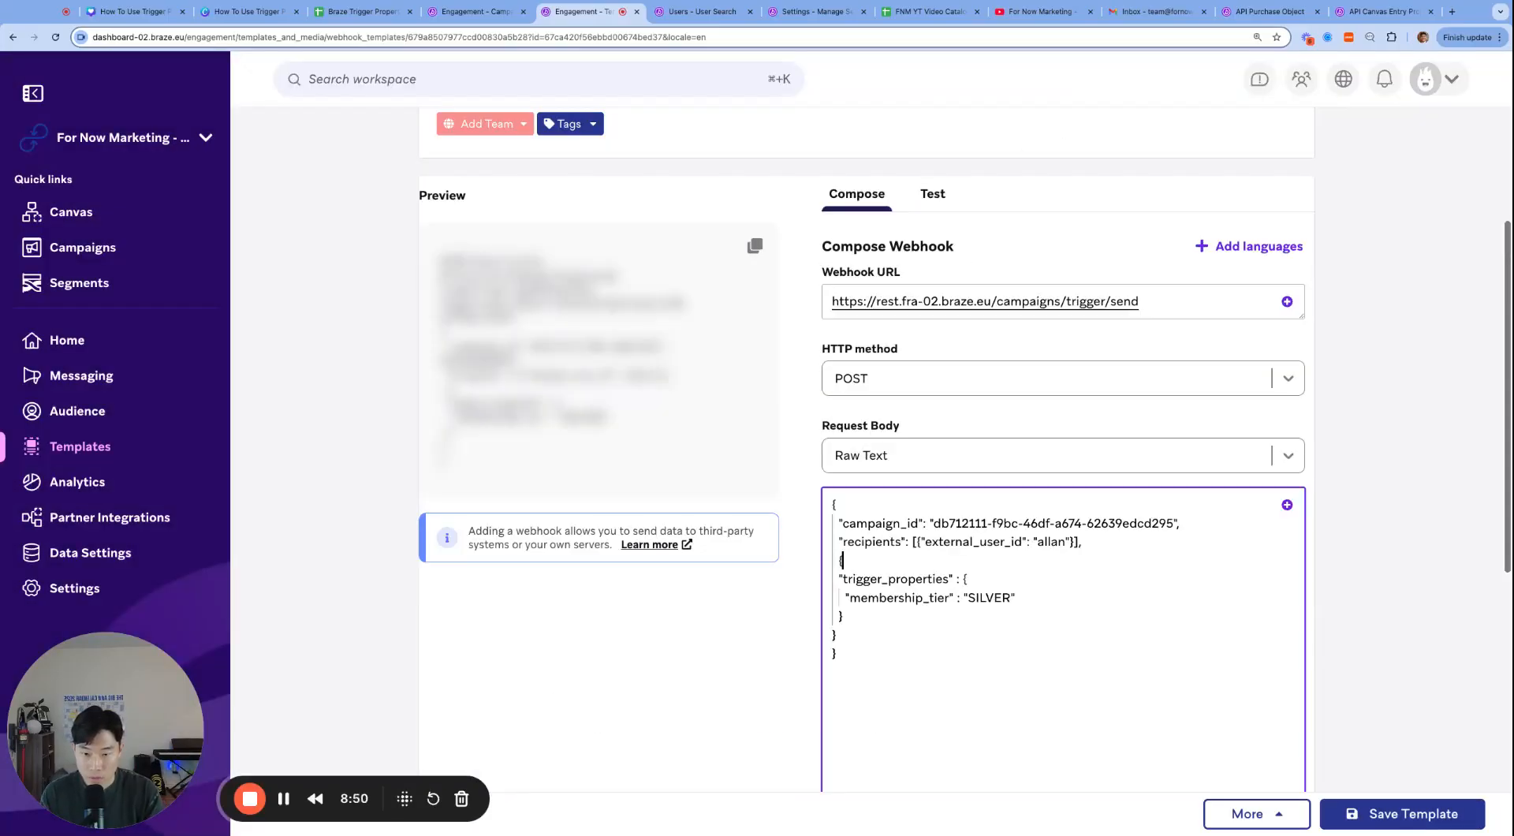
pyautogui.press('BackSpace')
pyautogui.press('BackSpace')
pyautogui.press('Down')
pyautogui.press('Down')
pyautogui.press('Down')
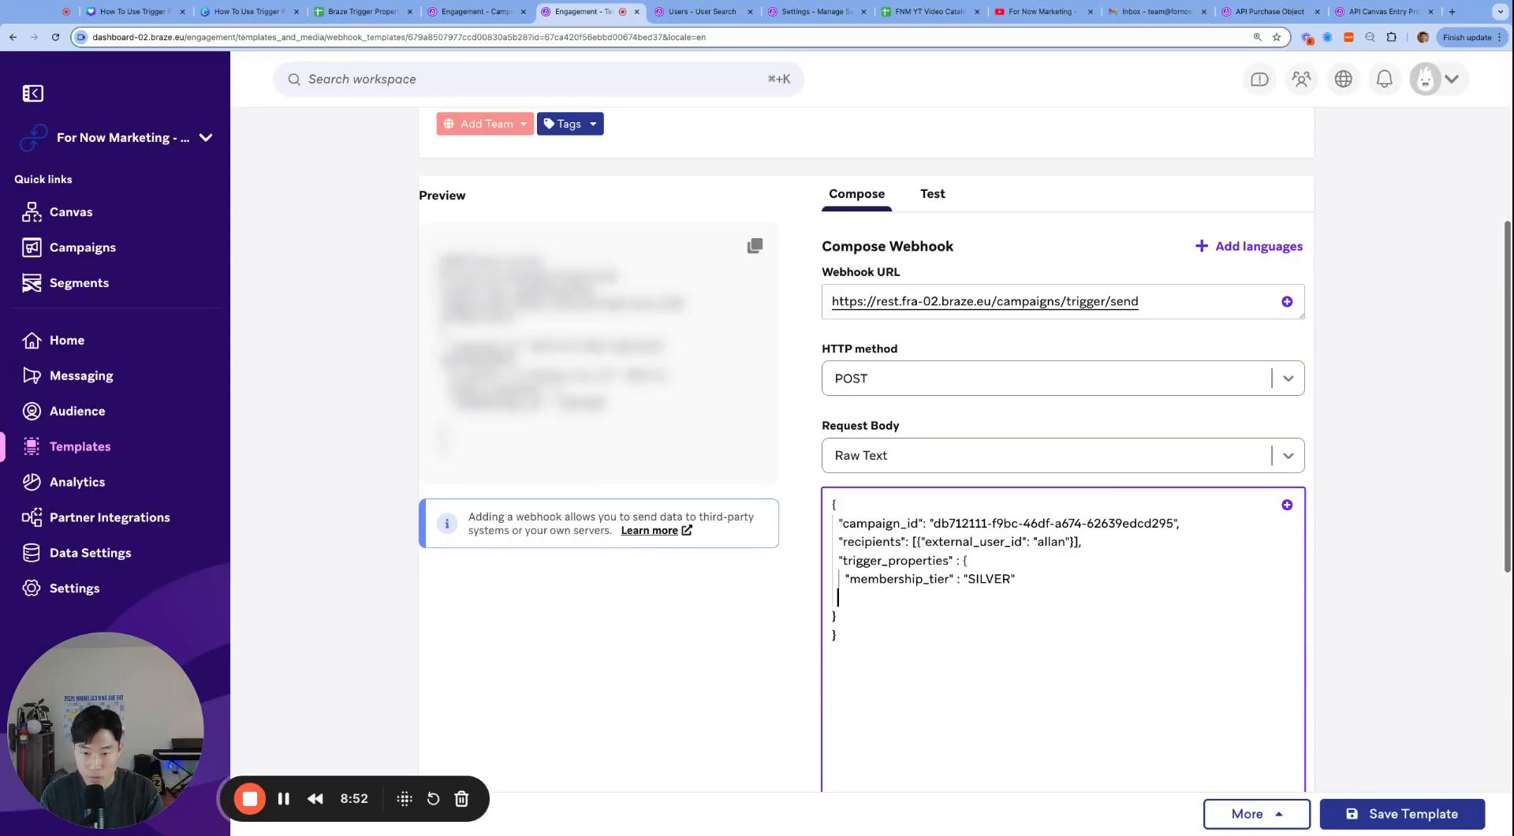
pyautogui.press('Delete')
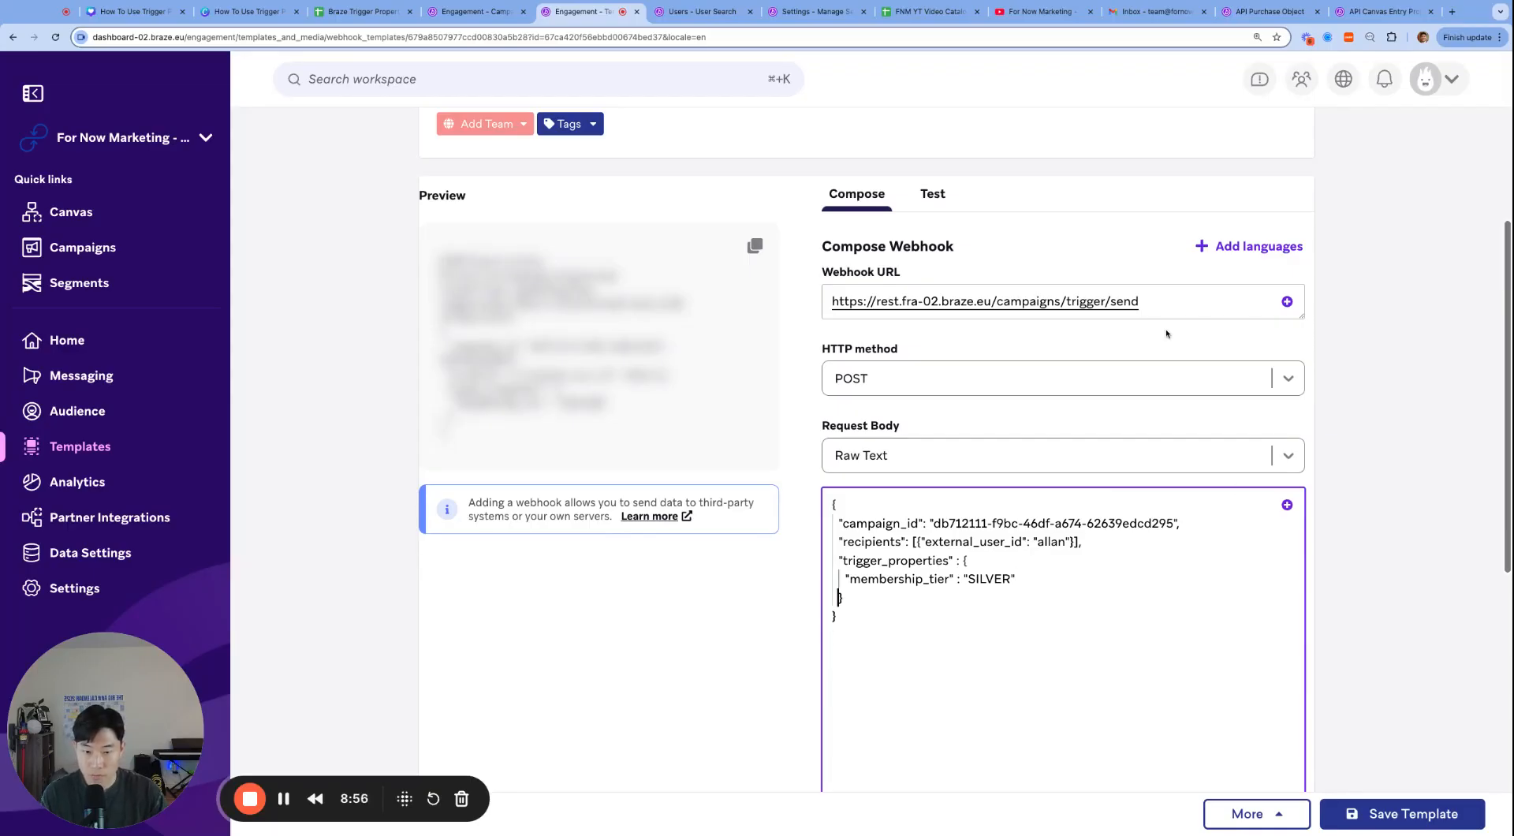
# - Send a test of the corrected webhook, close the response, and save the template
pyautogui.click(932, 193)
pyautogui.click(1254, 319)
pyautogui.click(1058, 137)
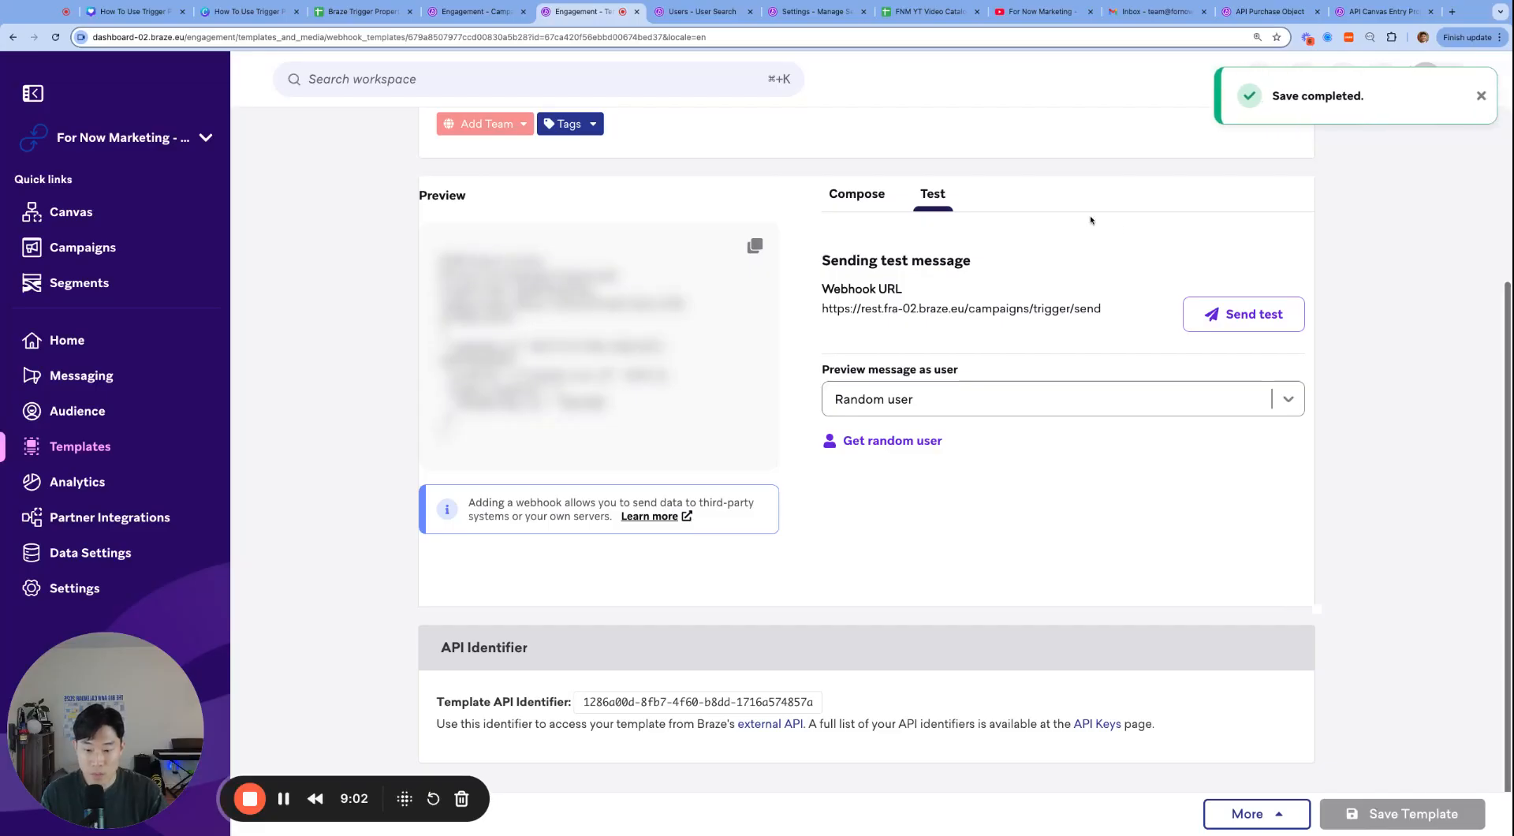
# - Switch to the Gmail inbox and check the membership tier line in the newest Action-Based; Campaign email
pyautogui.click(1150, 12)
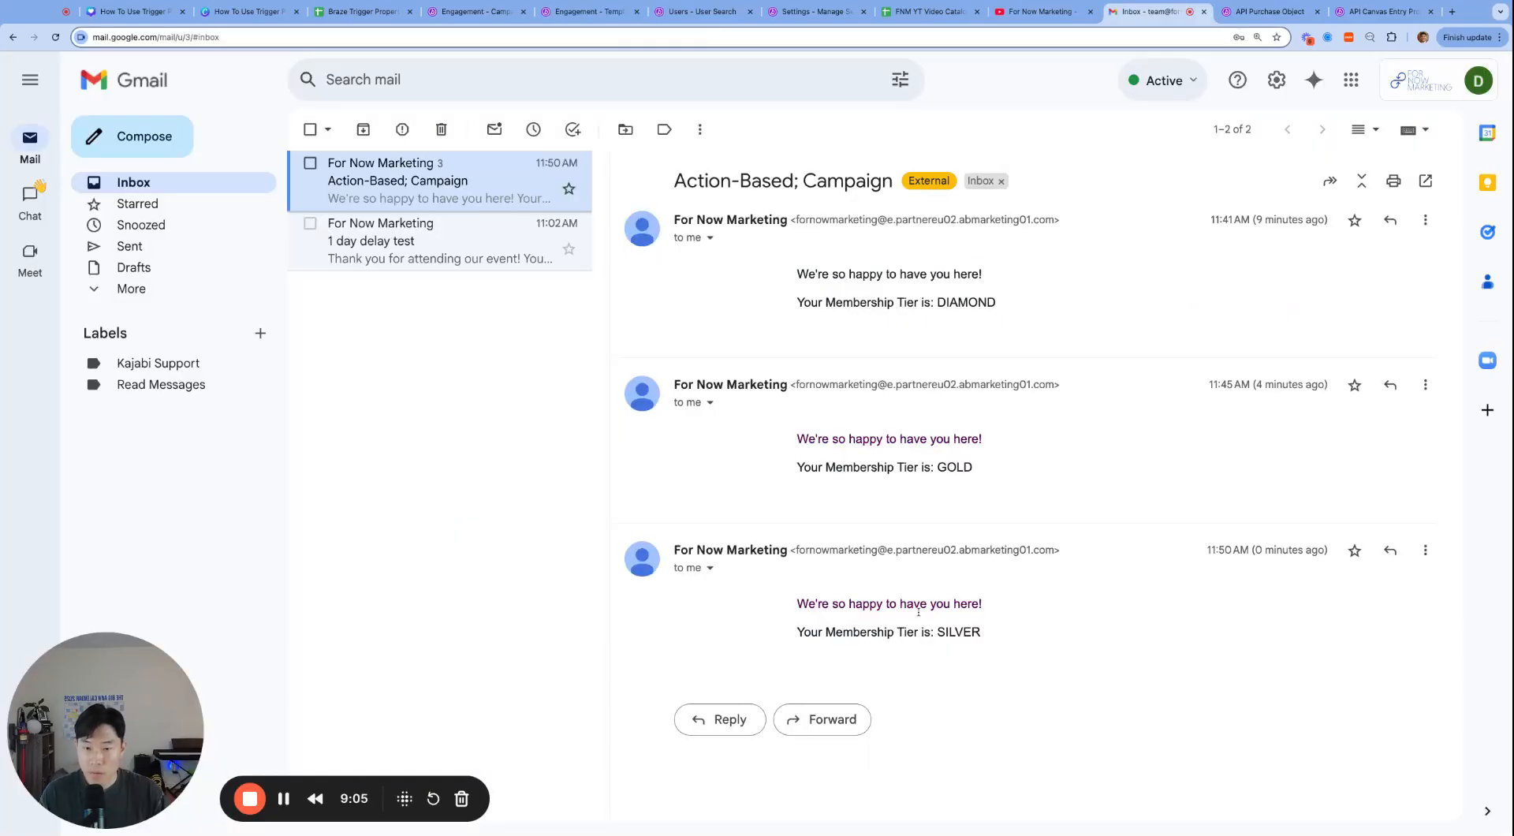
pyautogui.tripleClick(1000, 638)
pyautogui.click(1000, 638)
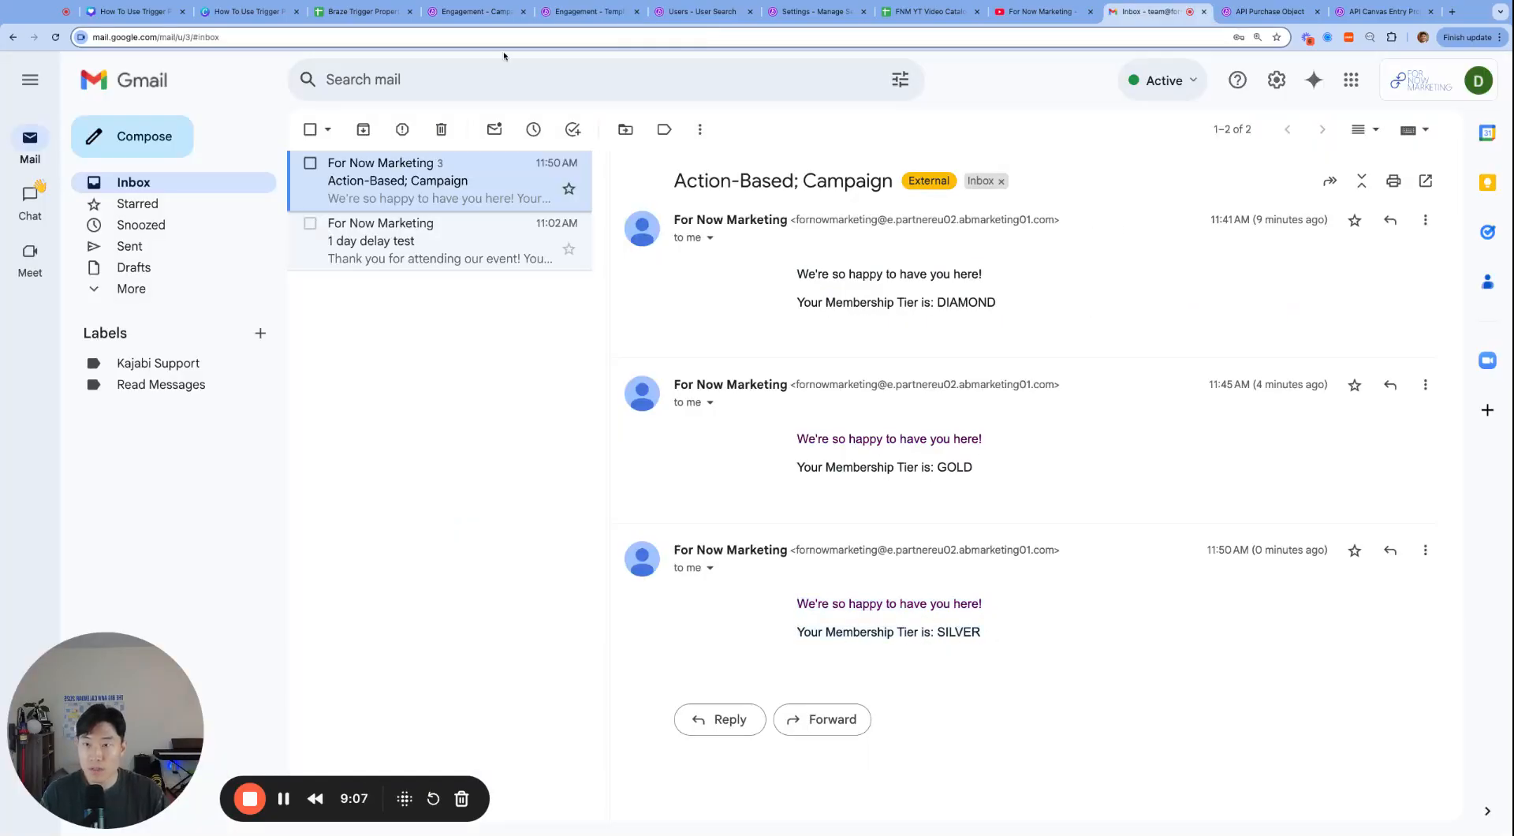
# - Open the How To Use Trigger Properties campaign for editing, review its email body, and open the Canvas list in a separate tab
pyautogui.click(473, 11)
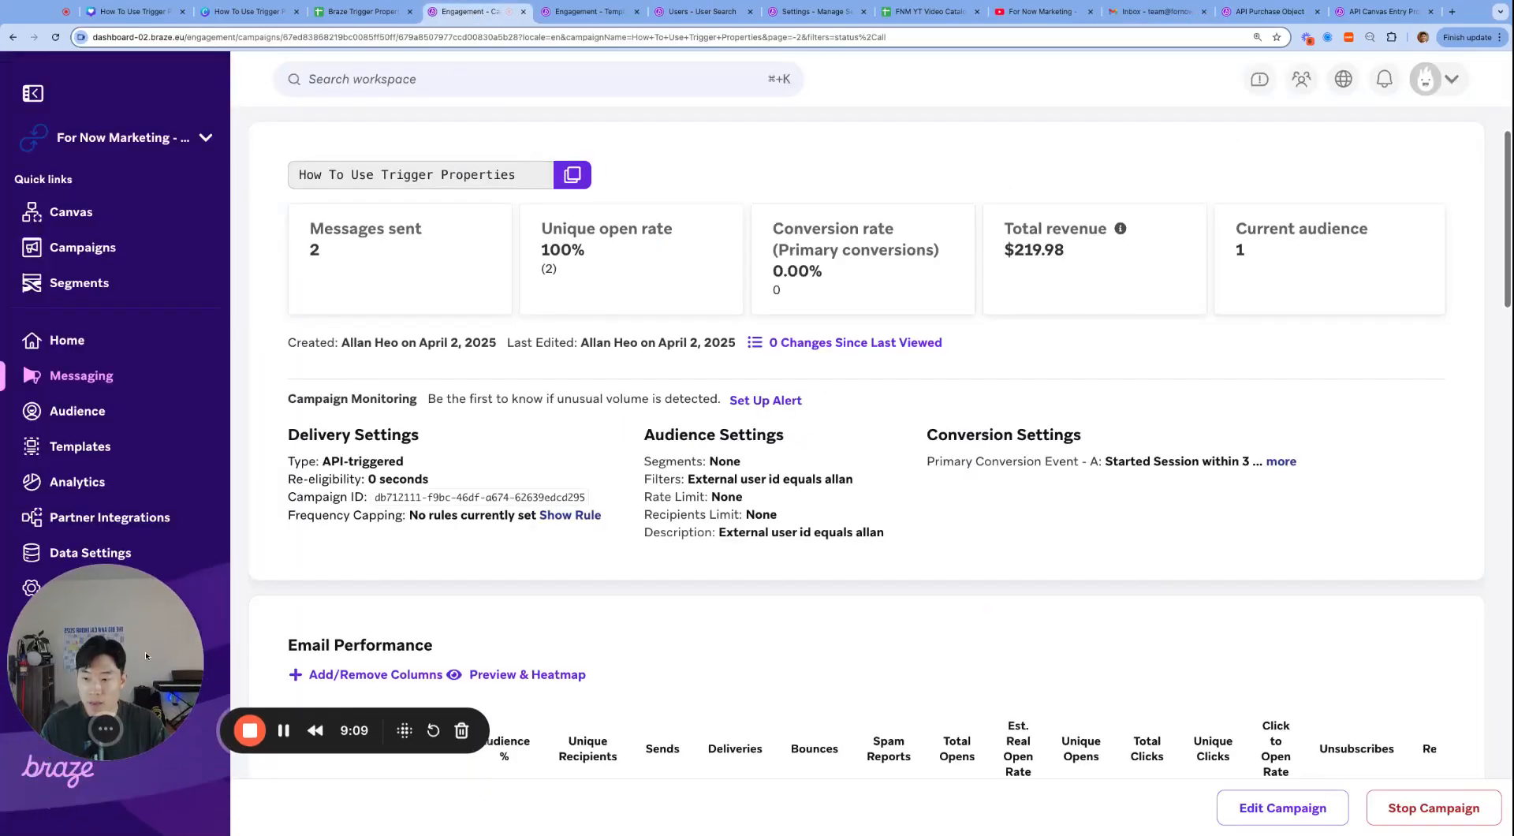
pyautogui.click(1282, 805)
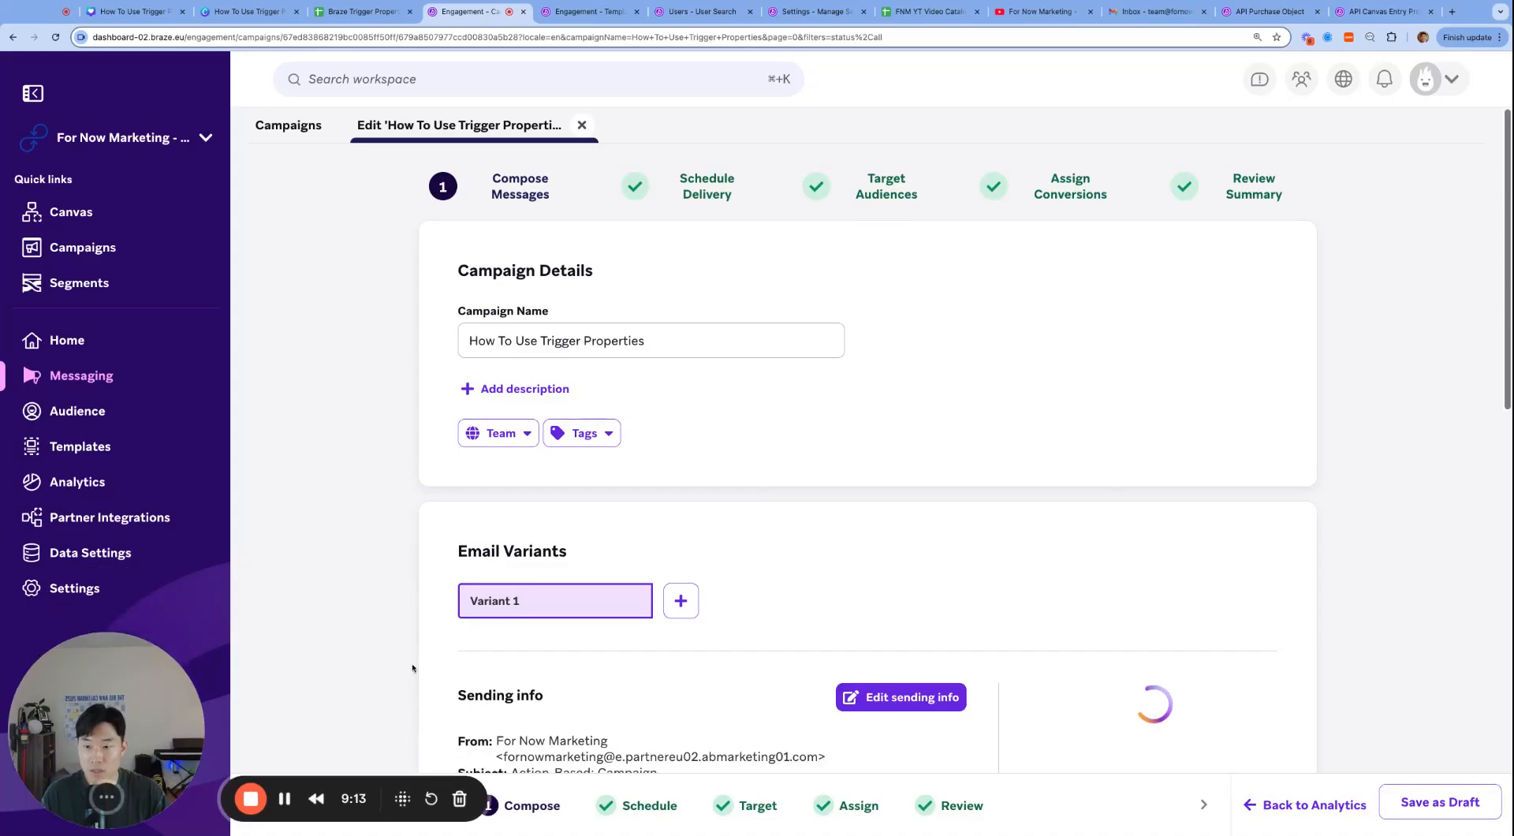
pyautogui.scroll(-8, 727, 576)
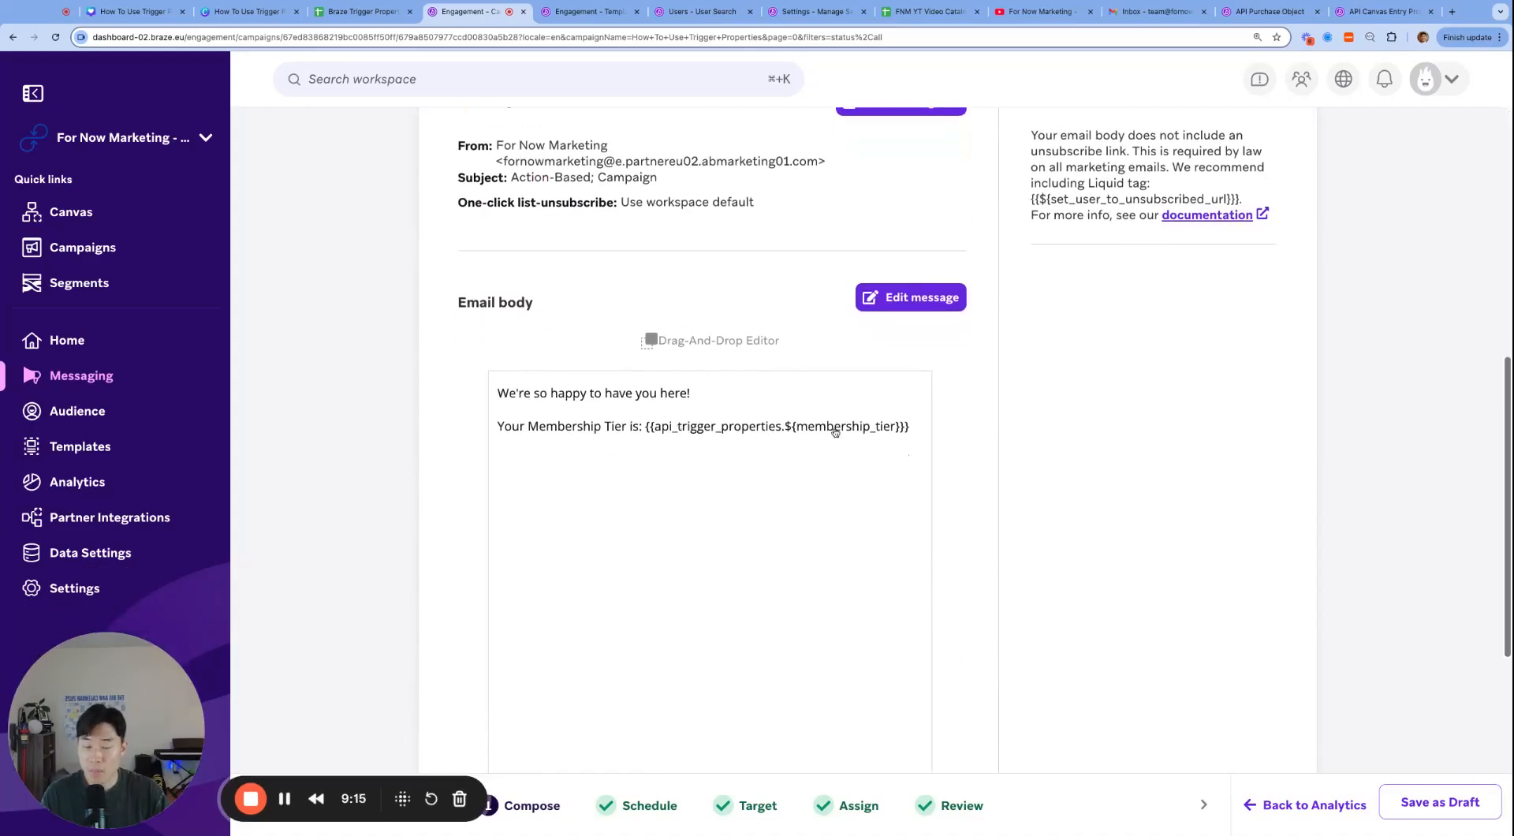
pyautogui.scroll(10, 639, 492)
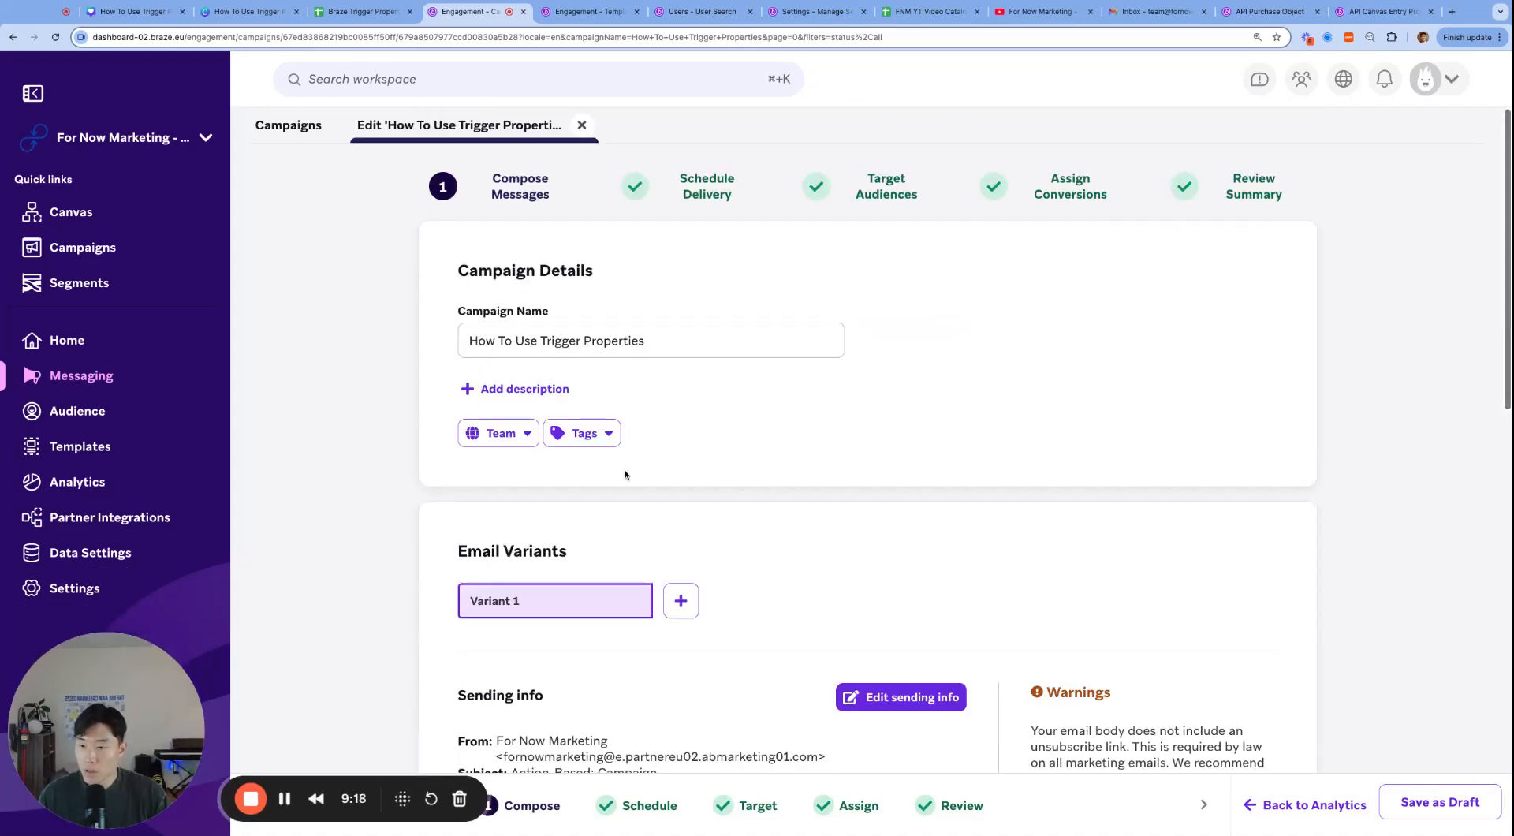
pyautogui.click(92, 380)
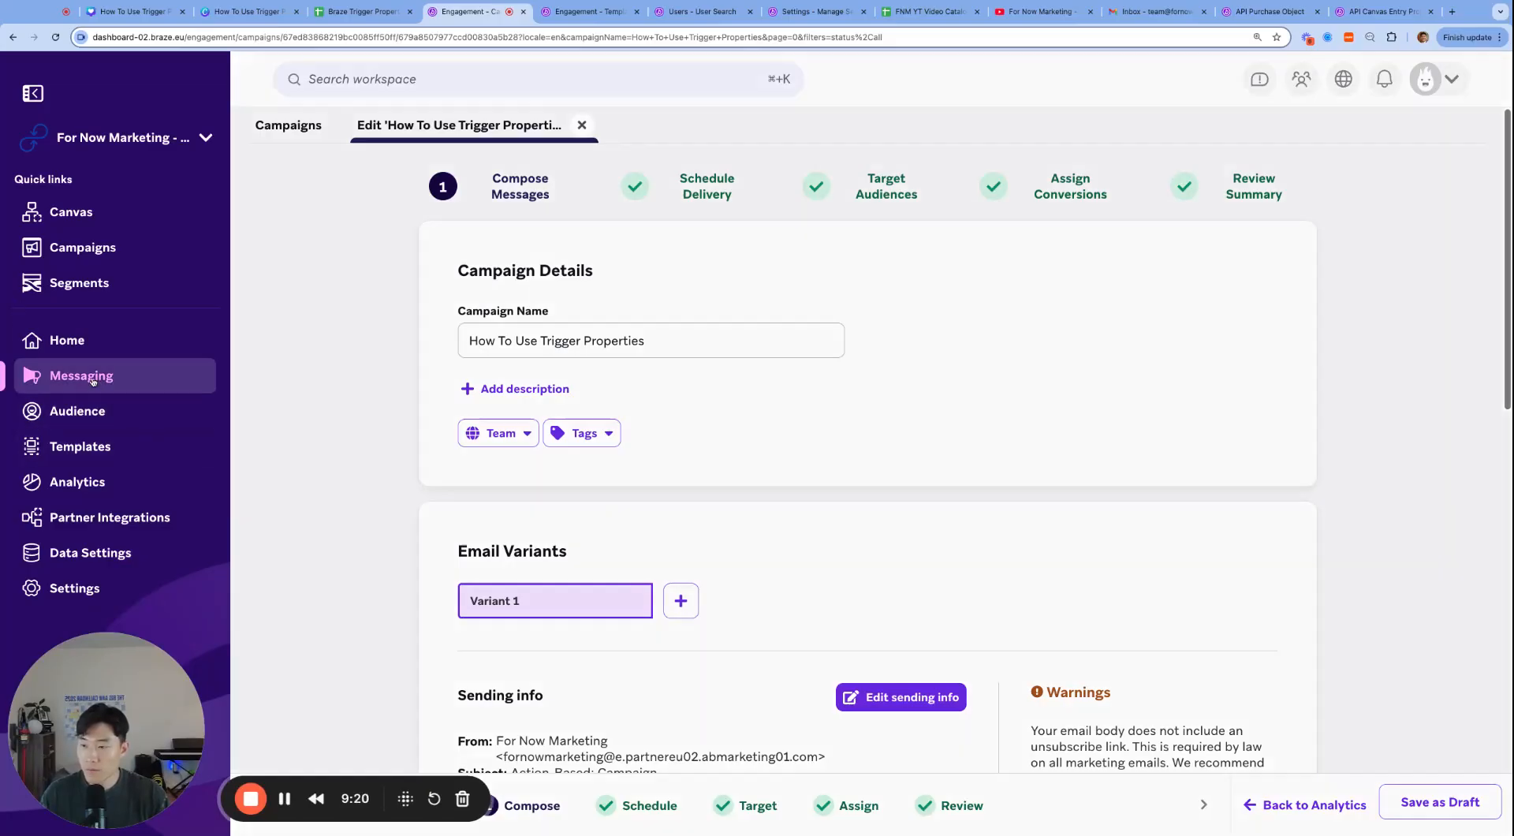
pyautogui.click(383, 235)
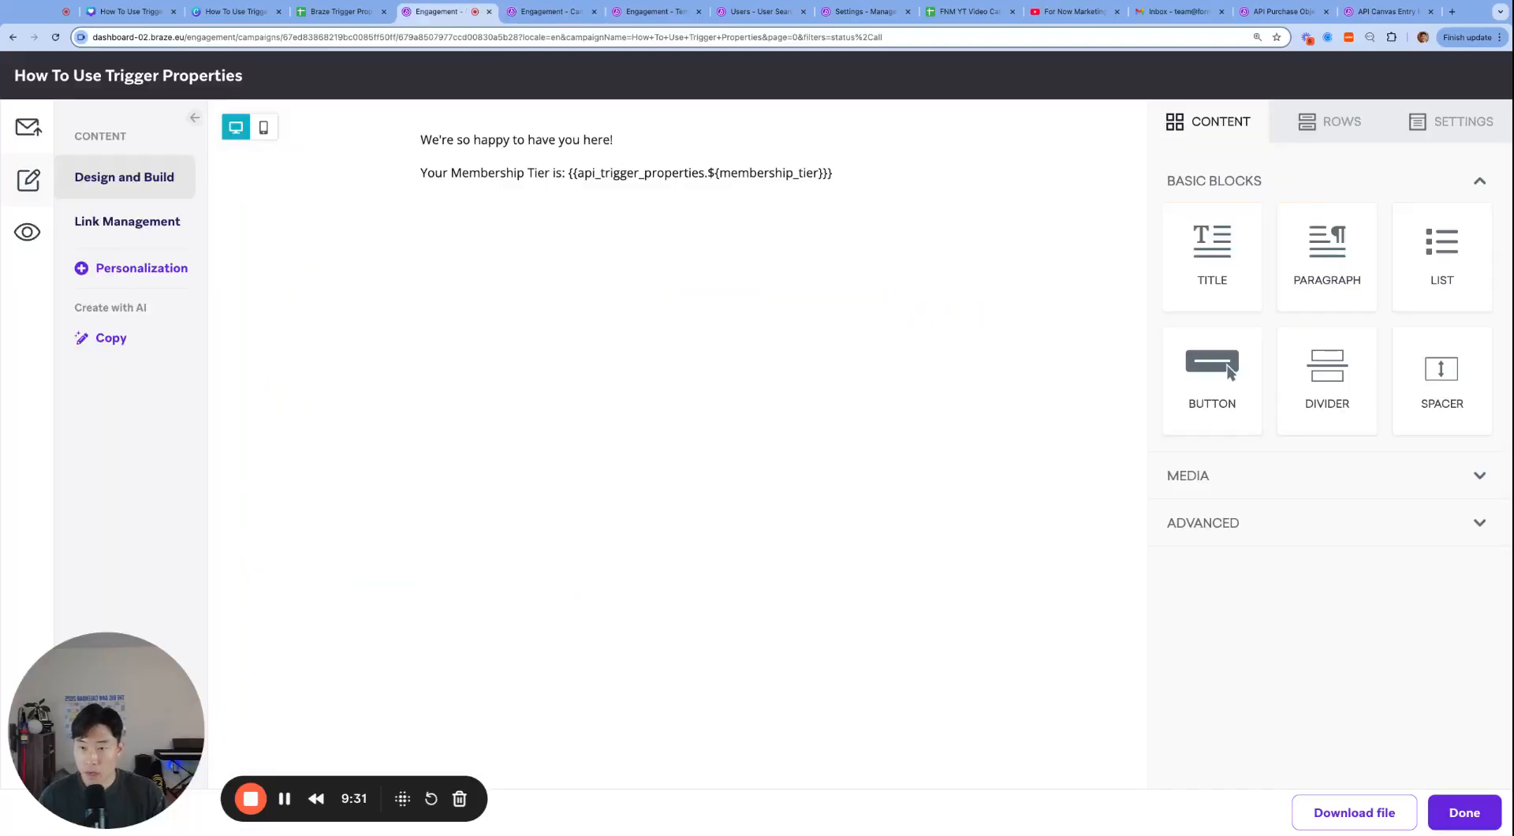
# - Copy {{api_trigger_properties.${membership_tier}}} from the campaign email into the matrix's API-Triggered Campaigns cell and fit the column width to it
pyautogui.click(568, 173)
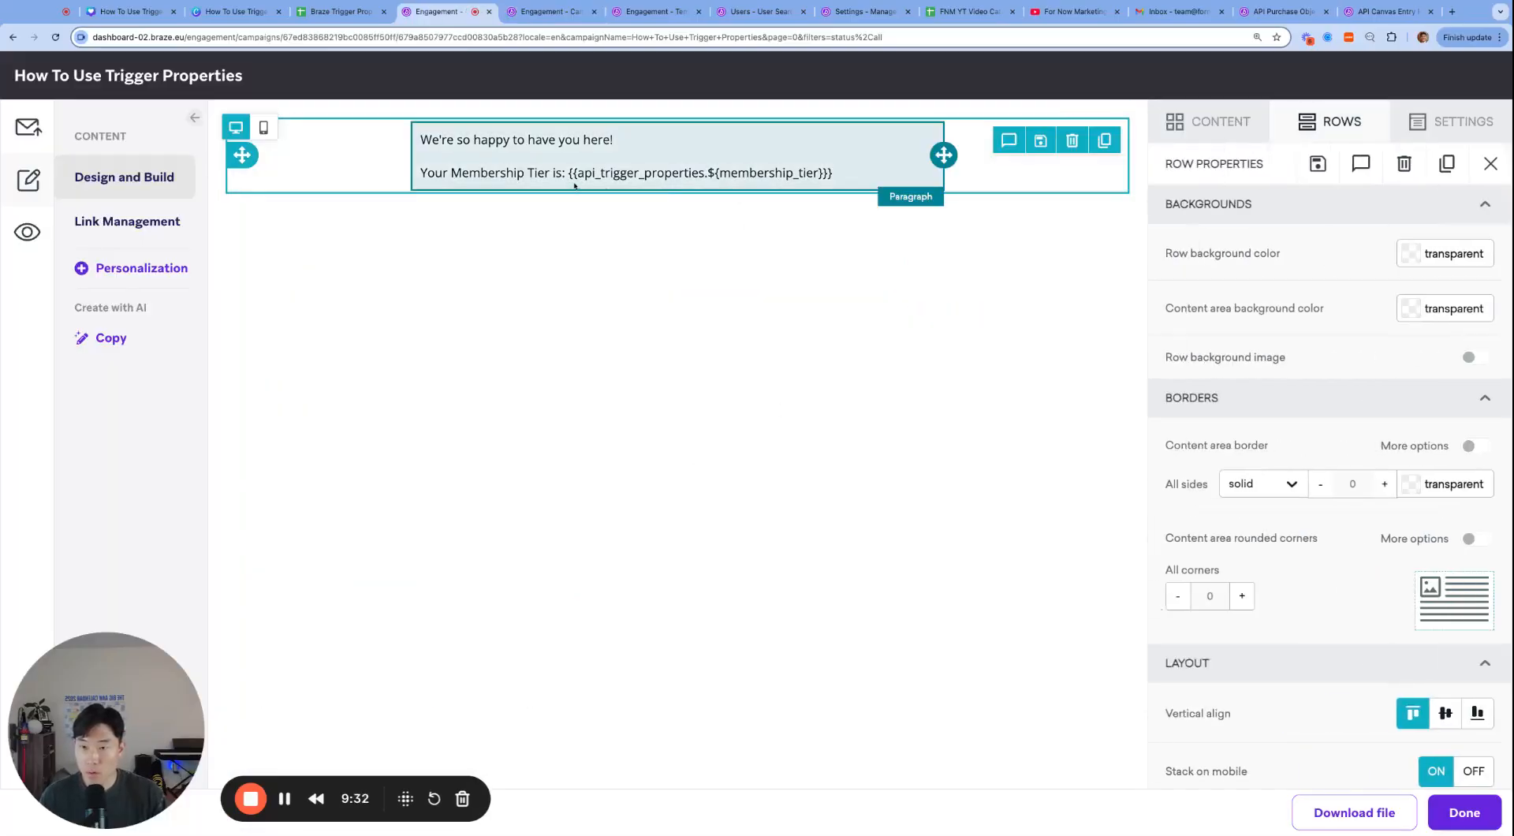
pyautogui.moveTo(569, 172); pyautogui.dragTo(833, 173)
pyautogui.hotkey('ctrl', 'c')
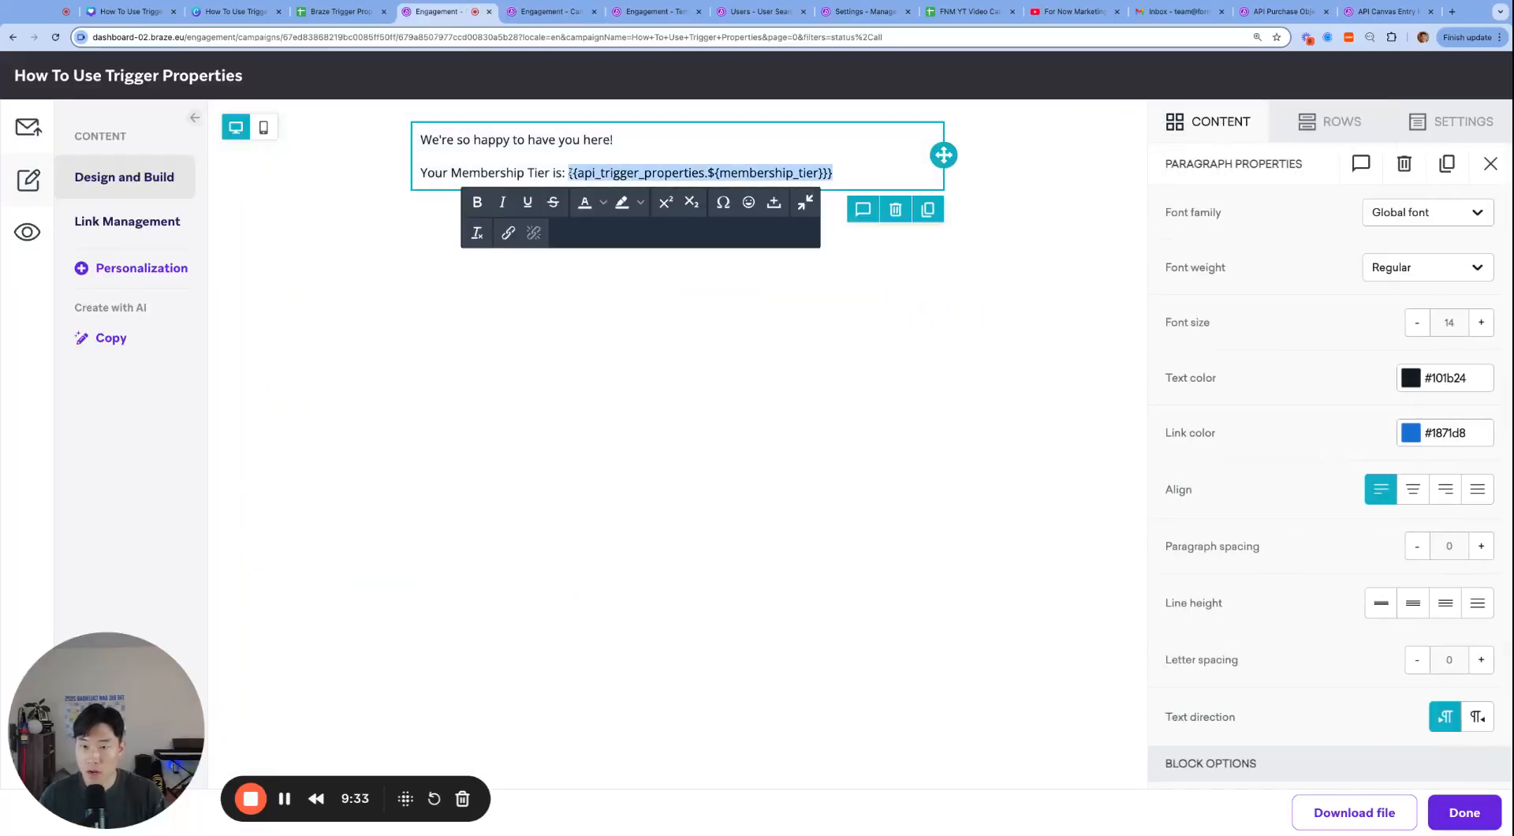
pyautogui.click(339, 11)
pyautogui.click(730, 328)
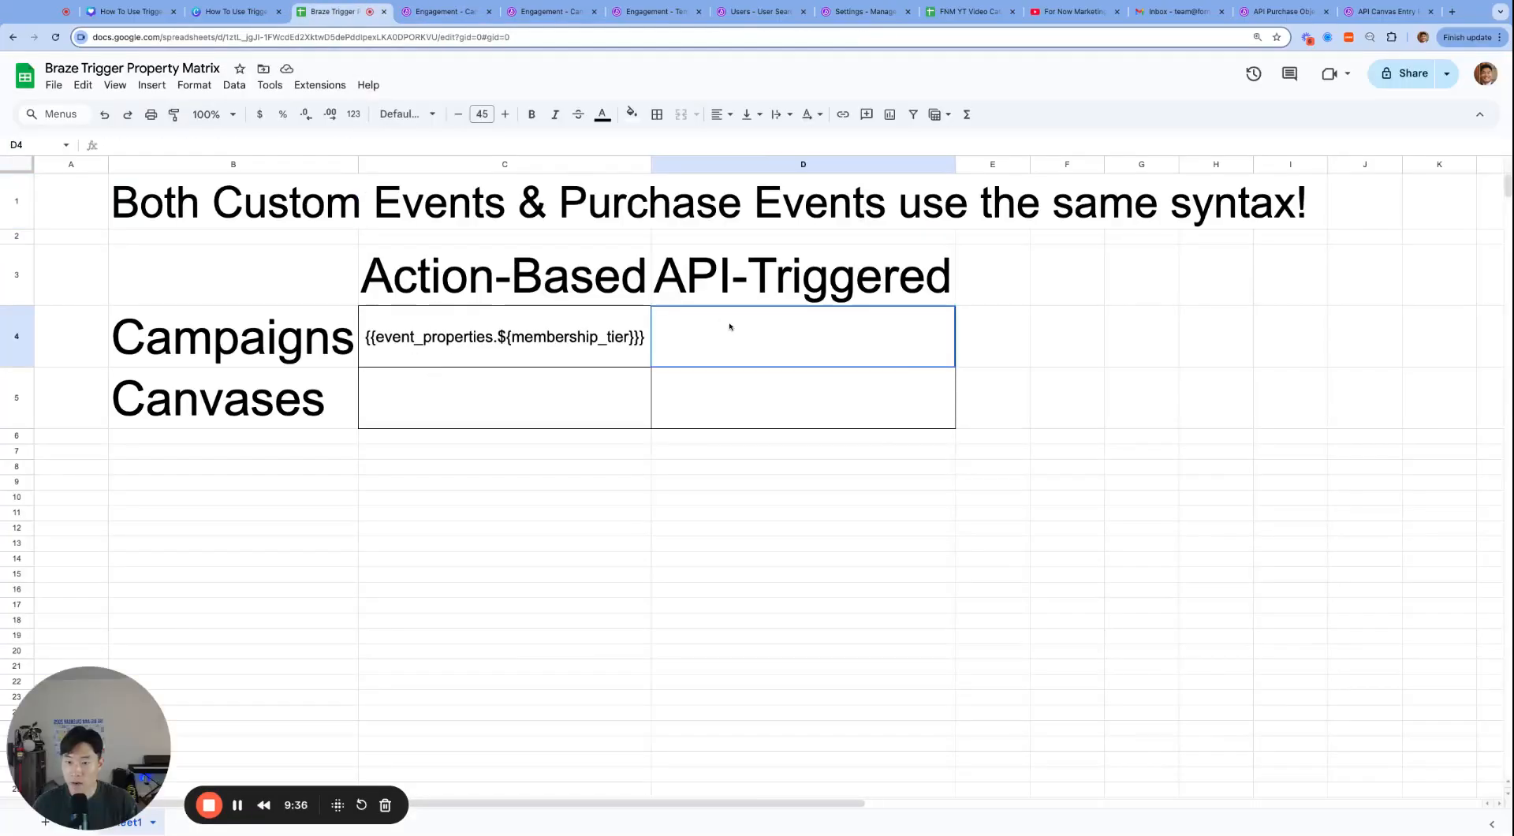
pyautogui.hotkey('ctrl', 'v')
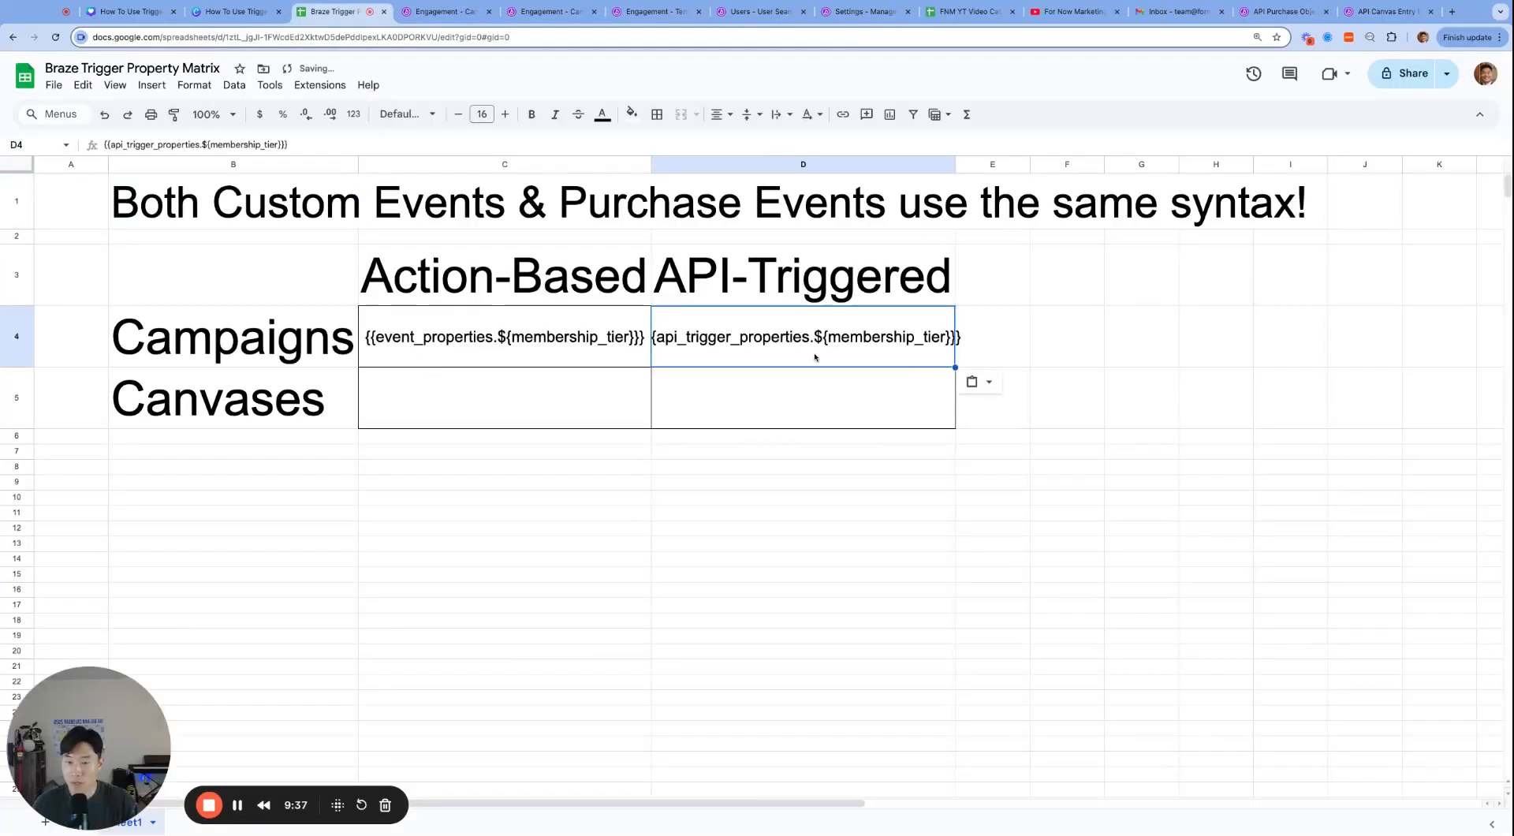
pyautogui.doubleClick(956, 164)
pyautogui.click(1083, 376)
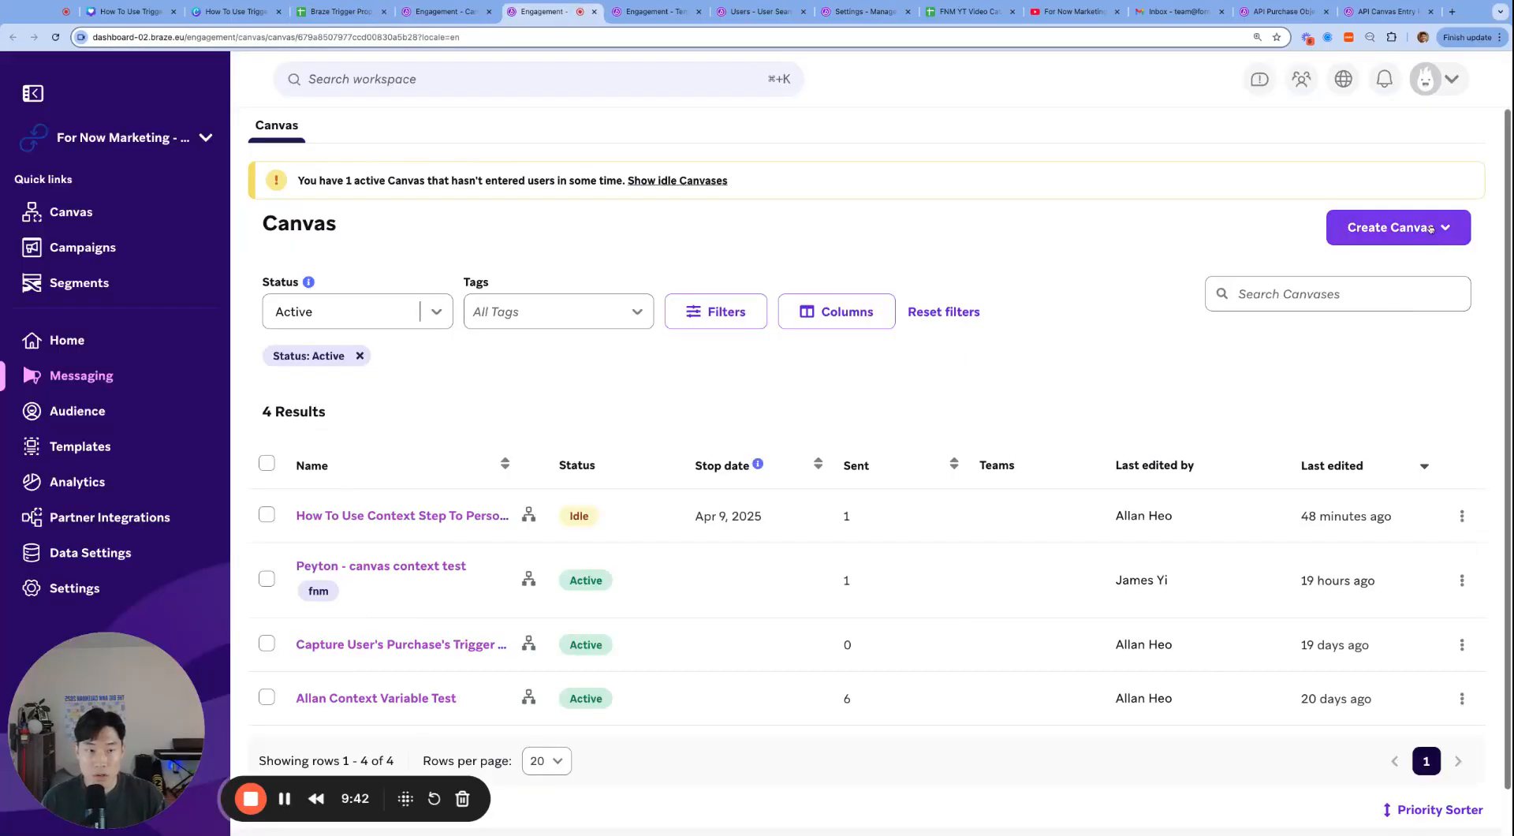
# - Create a new Canvas from scratch and name it How To Use Trigger Properties
pyautogui.click(1396, 227)
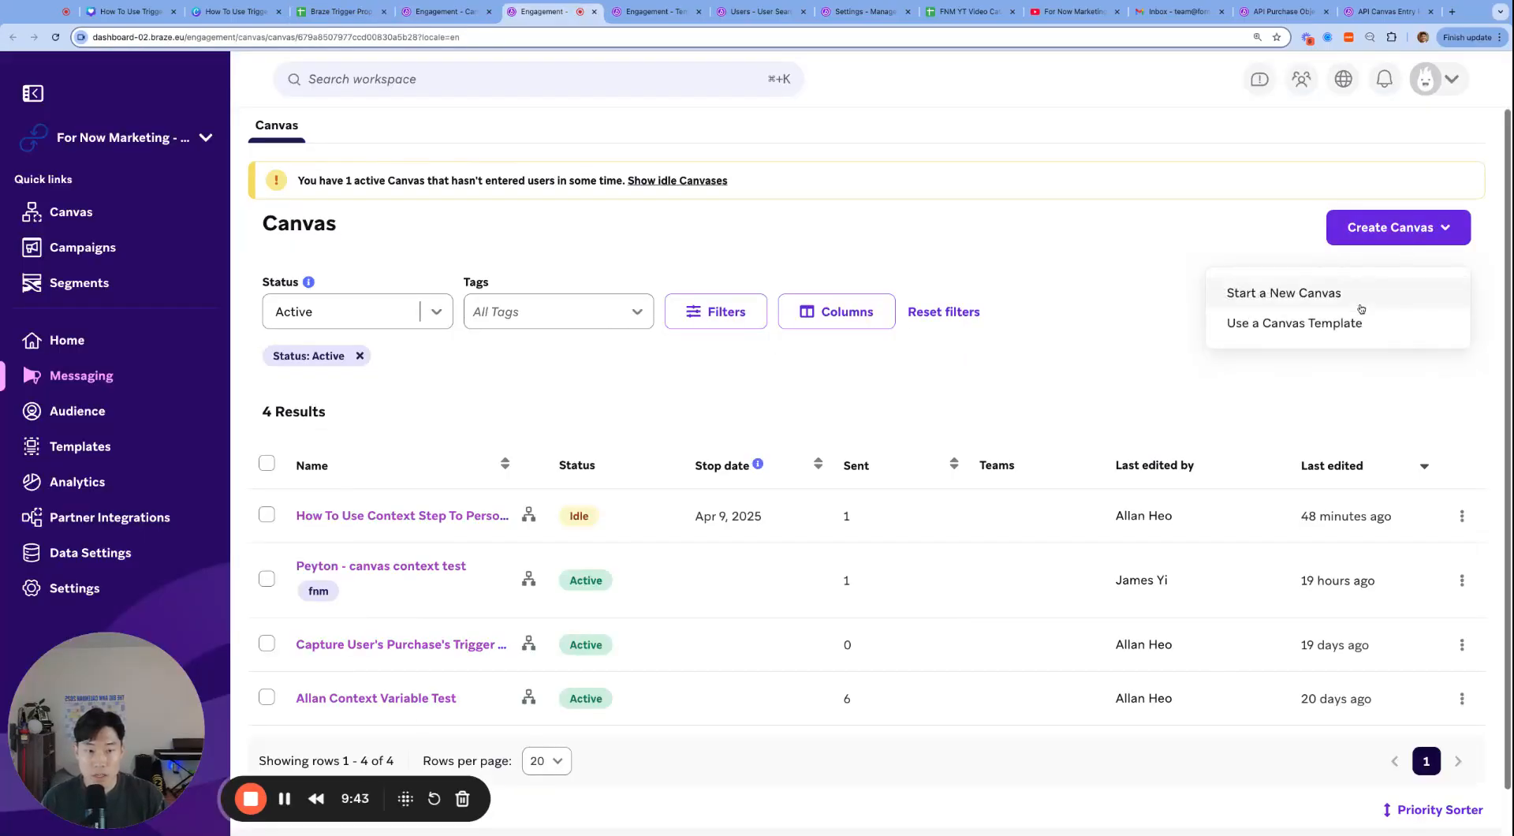
pyautogui.click(1341, 294)
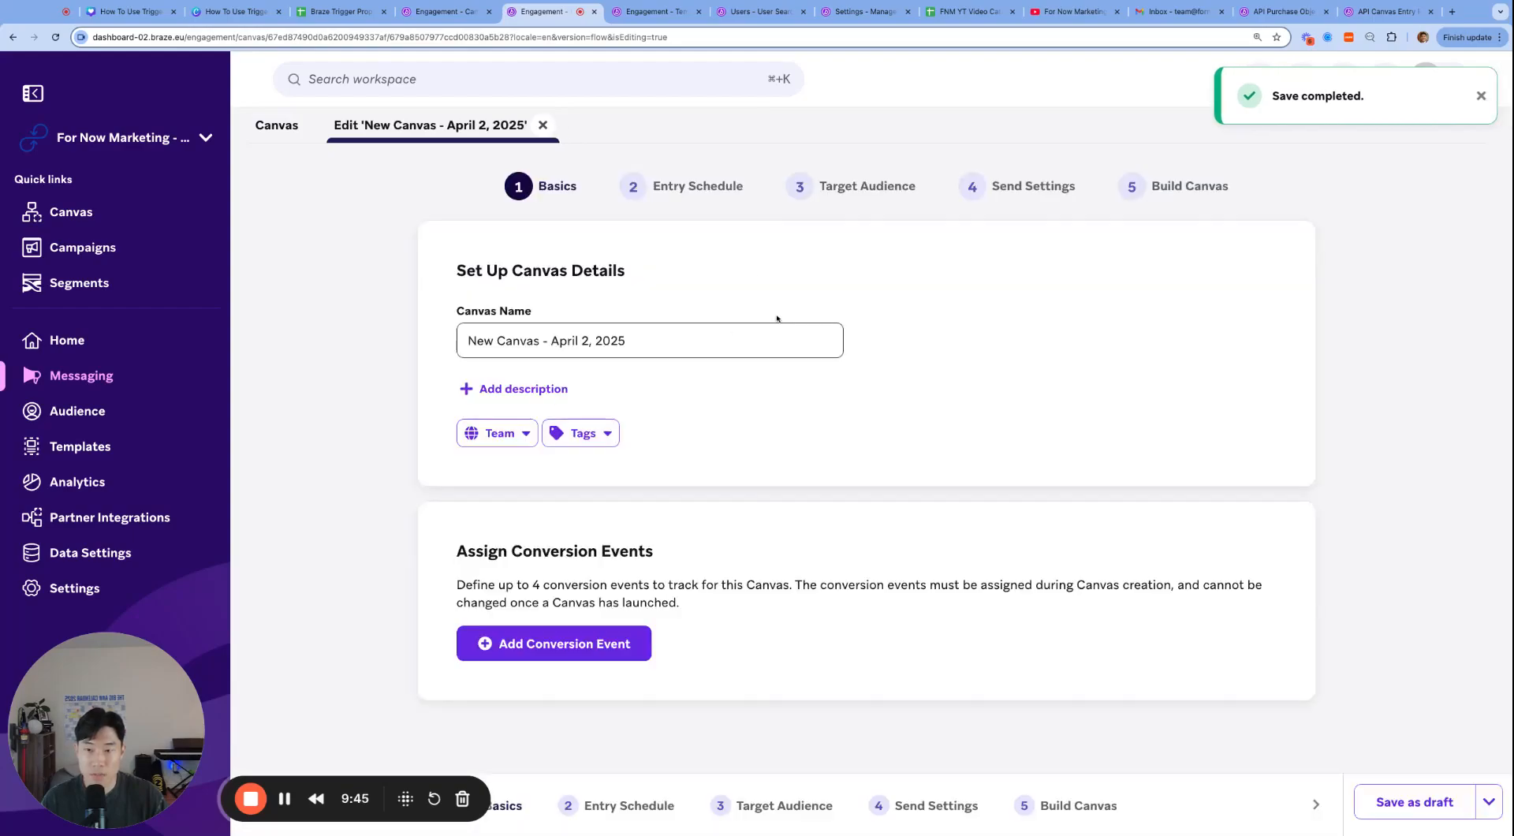
pyautogui.click(637, 339)
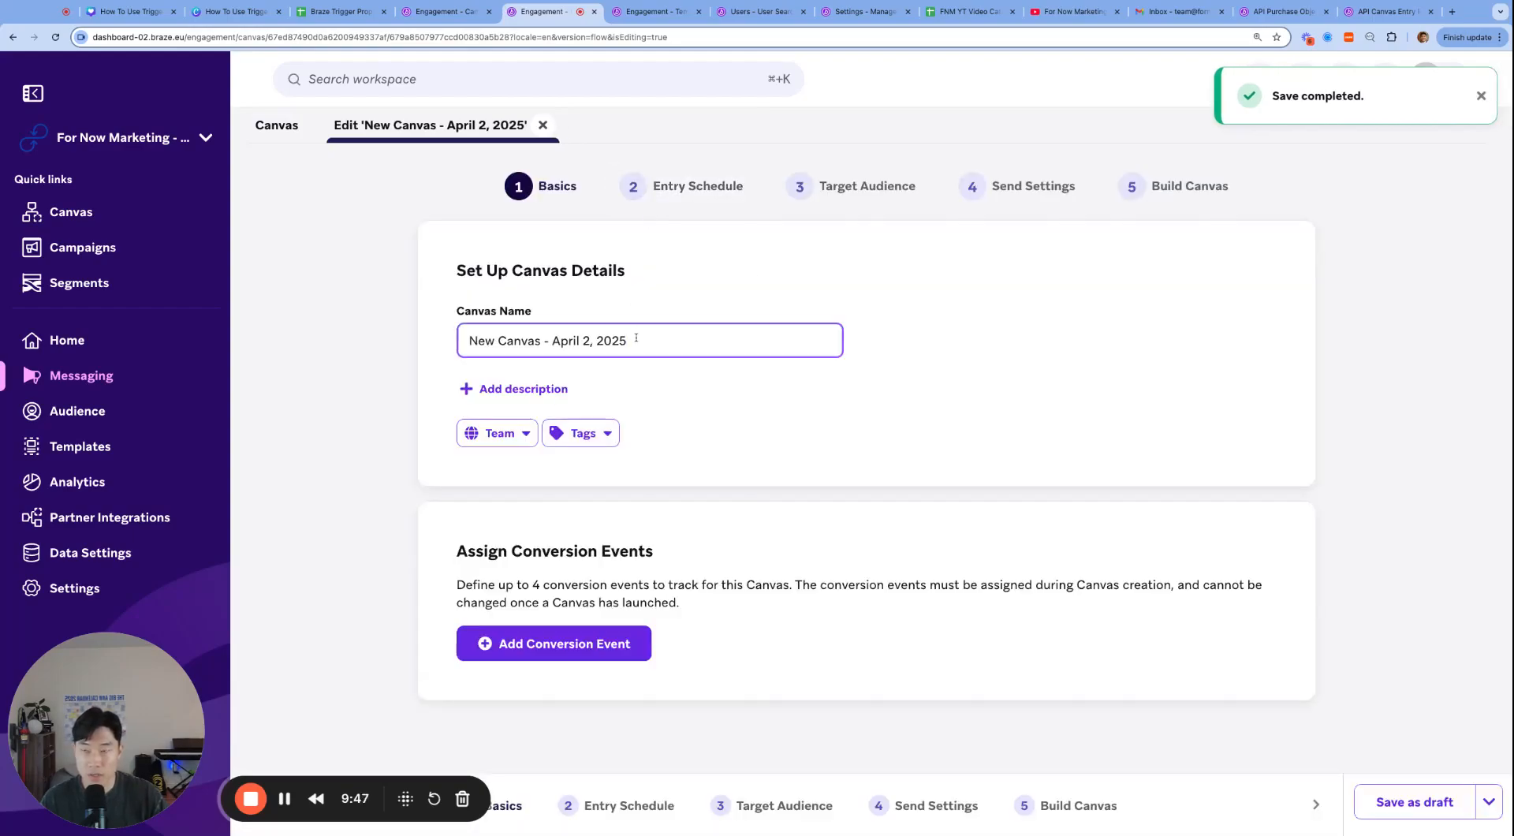
pyautogui.press('super+a')
pyautogui.write('How To Use Trigger Properties')
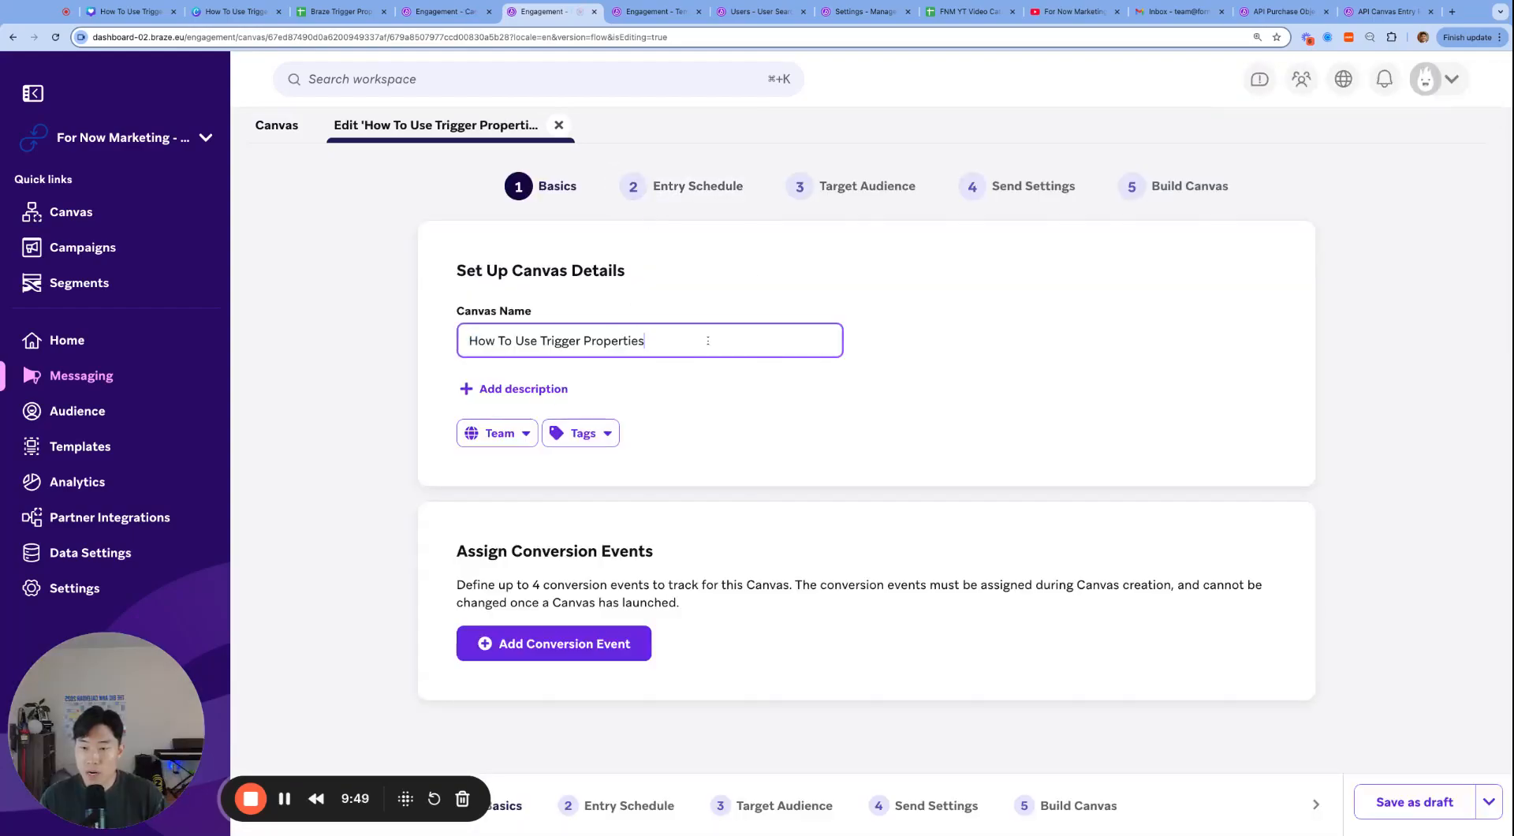
# - Set the Canvas entry schedule to Action-Based with a Perform Custom Event trigger on Membership Started
pyautogui.click(698, 189)
pyautogui.click(824, 368)
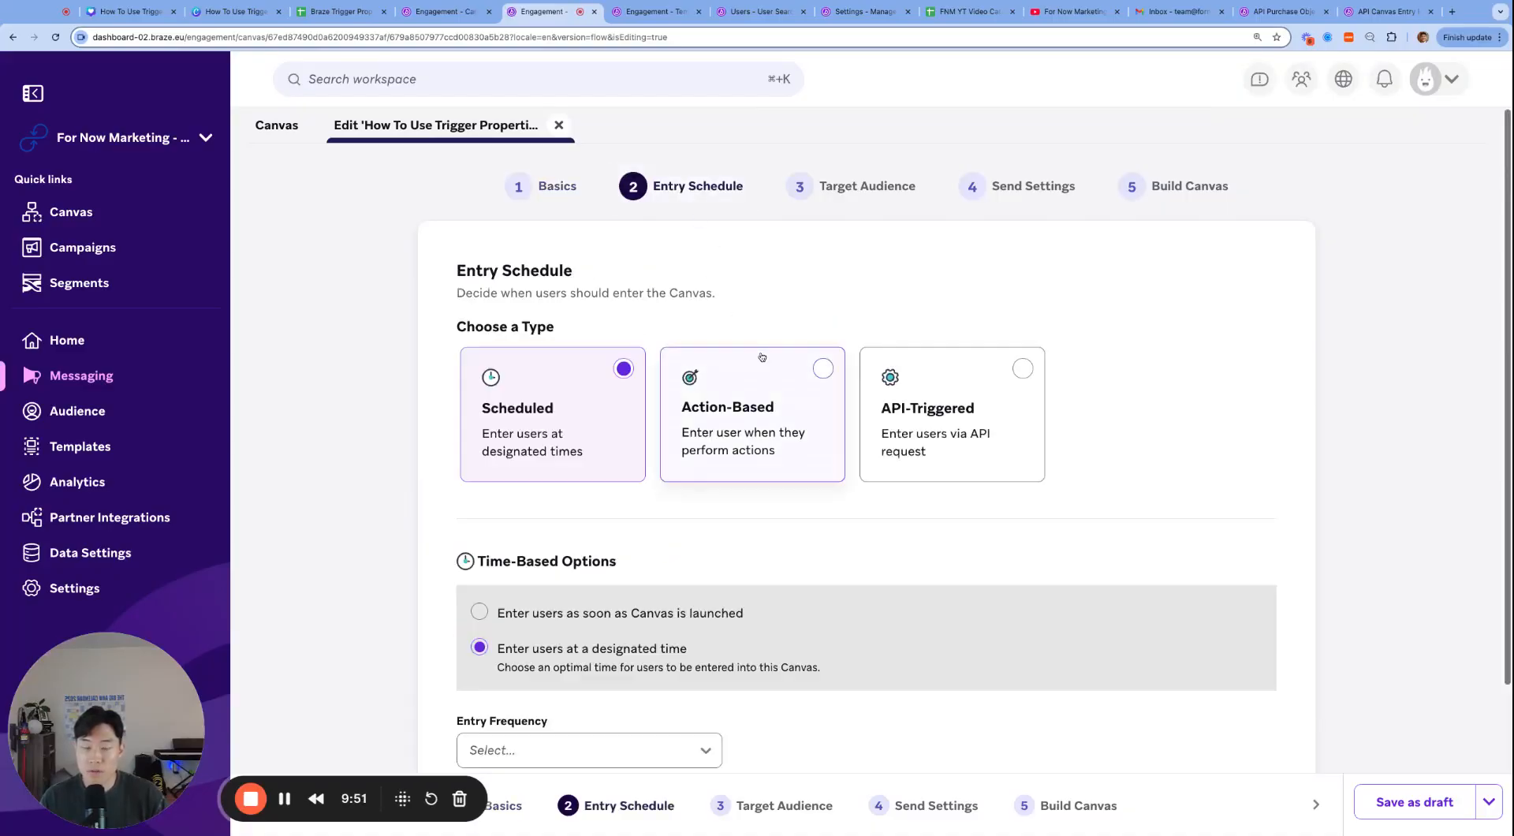
pyautogui.scroll(-1, 828, 347)
pyautogui.scroll(-2, 840, 292)
pyautogui.click(686, 430)
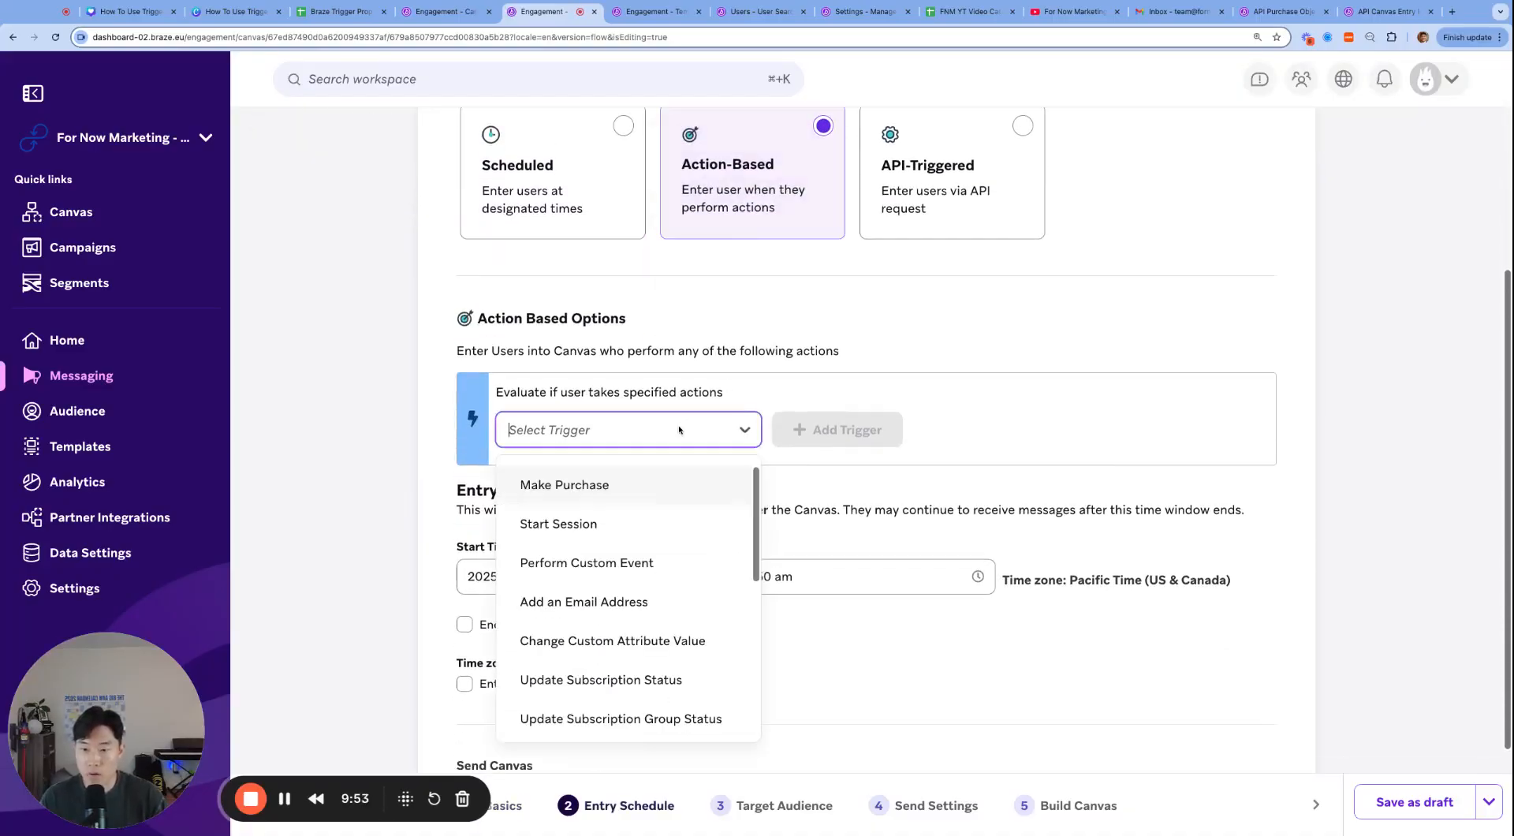
pyautogui.click(641, 563)
pyautogui.click(838, 430)
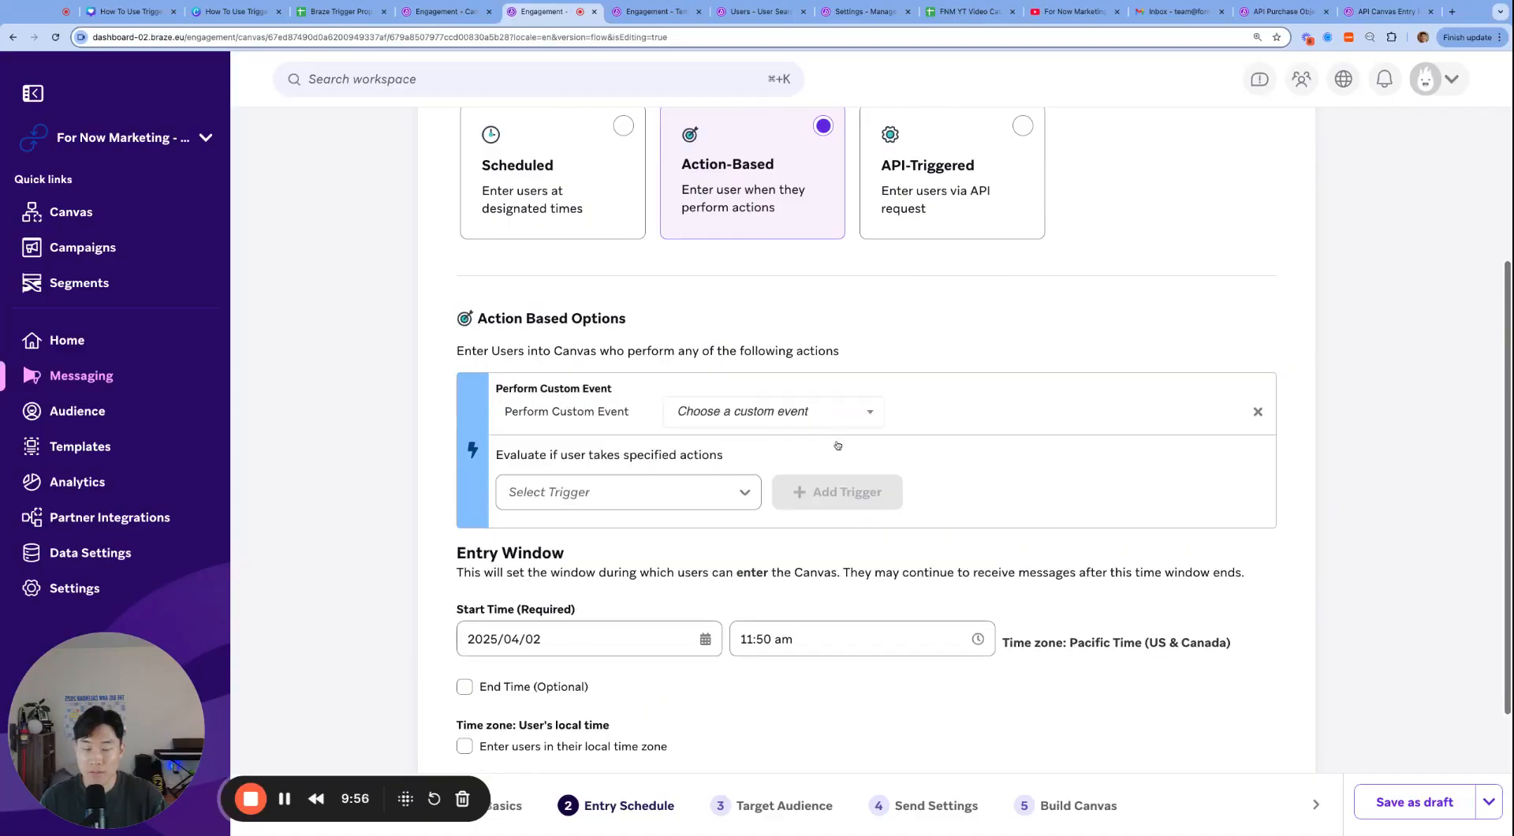
pyautogui.click(786, 413)
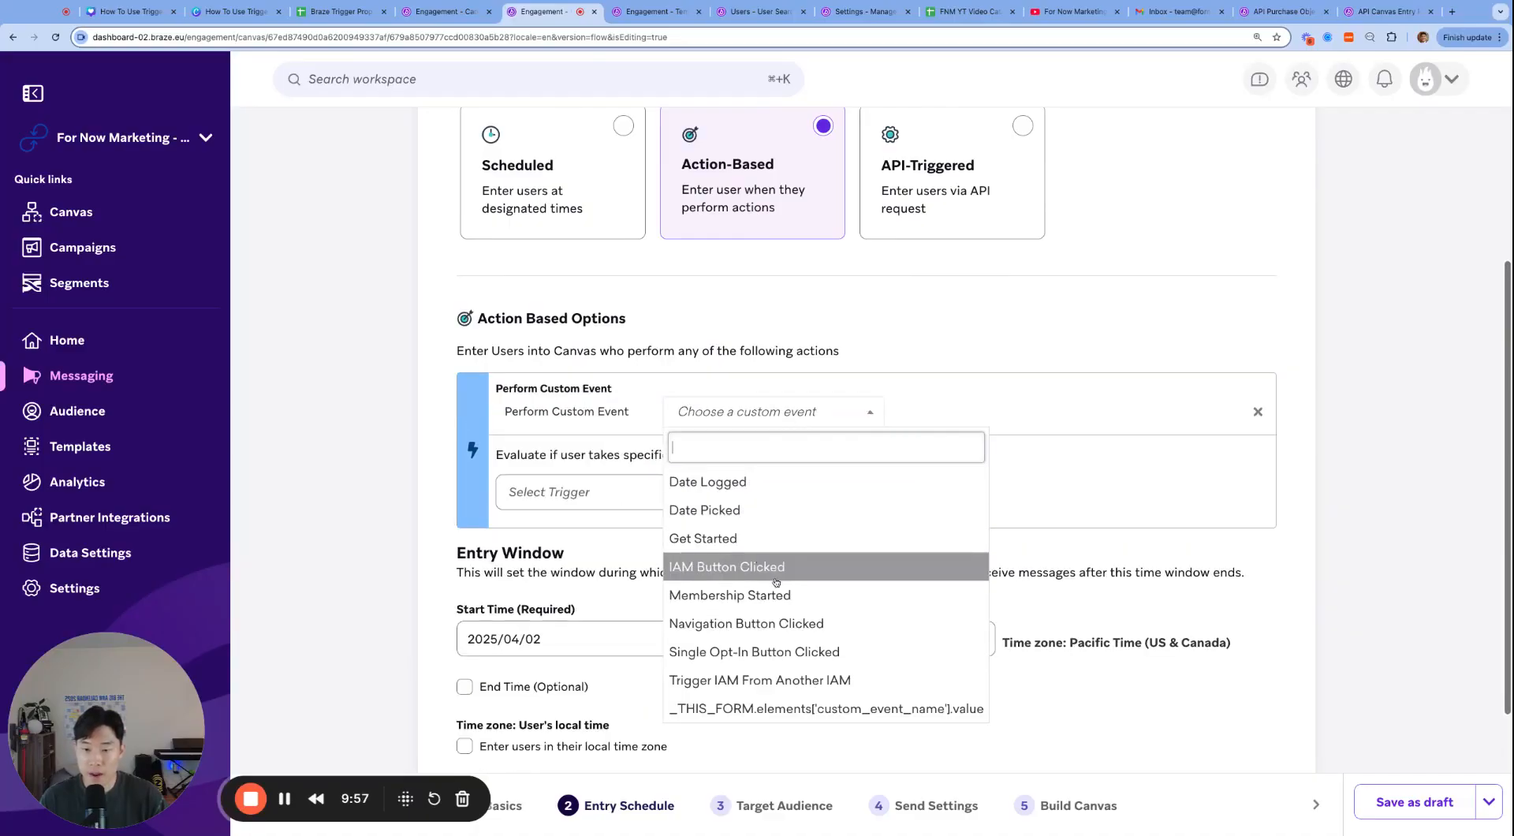
pyautogui.click(777, 592)
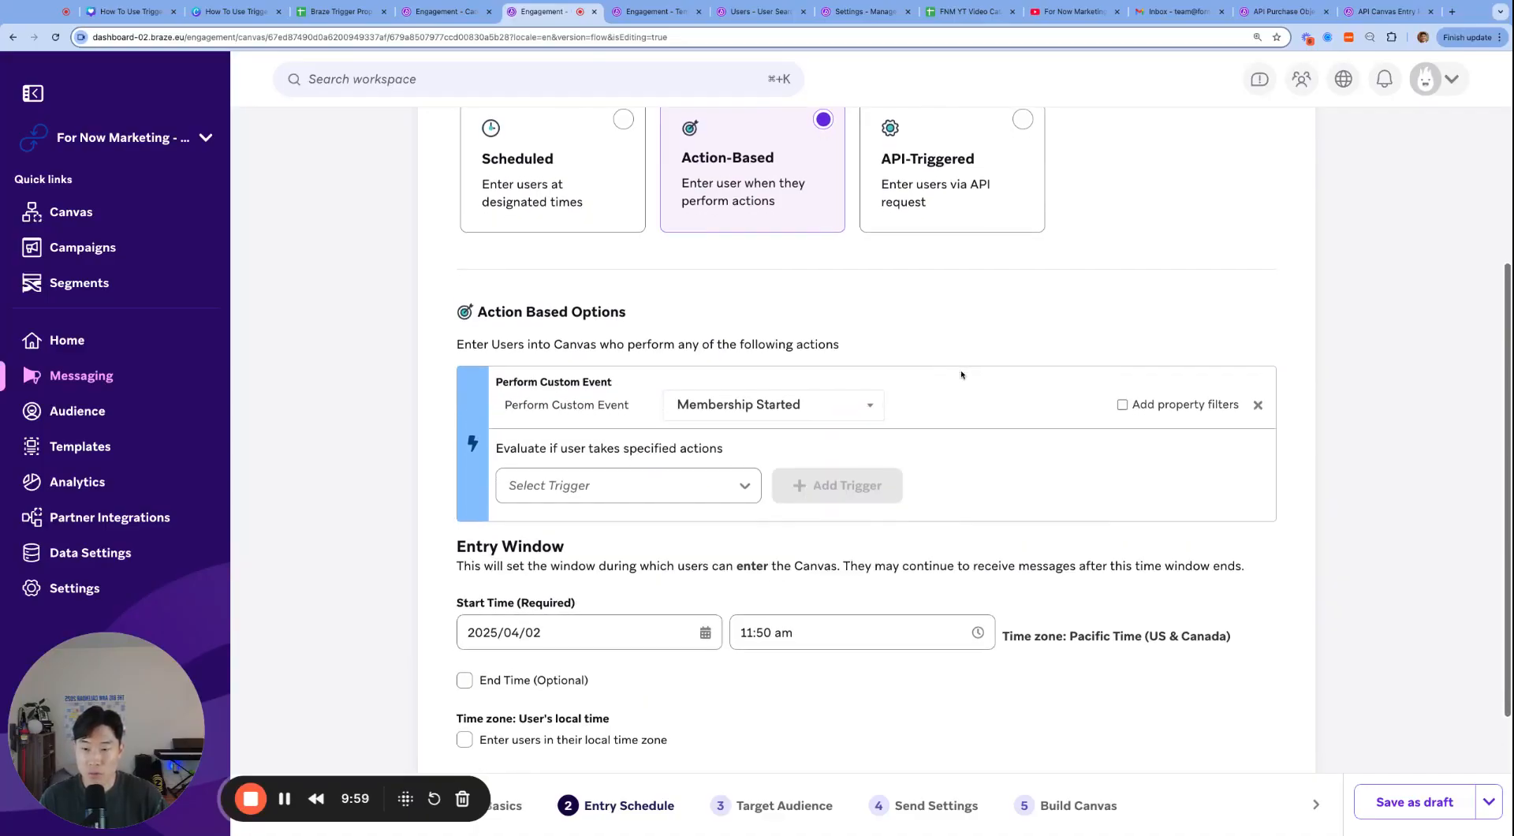
pyautogui.scroll(3, 994, 360)
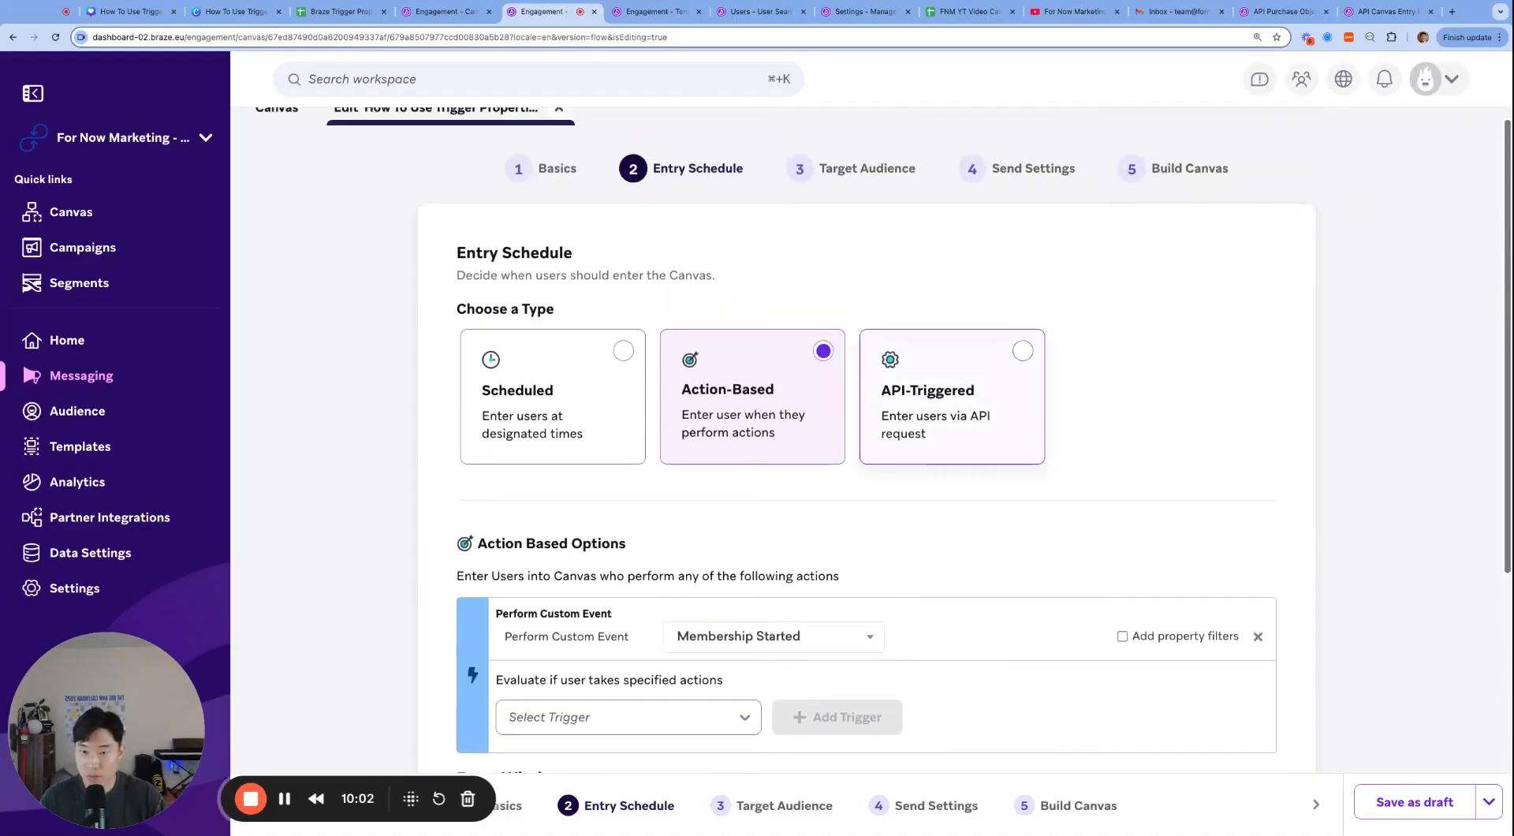
# - Filter the target audience to External User ID equals the test user's ID, and allow users to re-enter the Canvas
pyautogui.click(860, 168)
pyautogui.scroll(-3, 709, 394)
pyautogui.click(668, 402)
pyautogui.write('external')
pyautogui.press('Return')
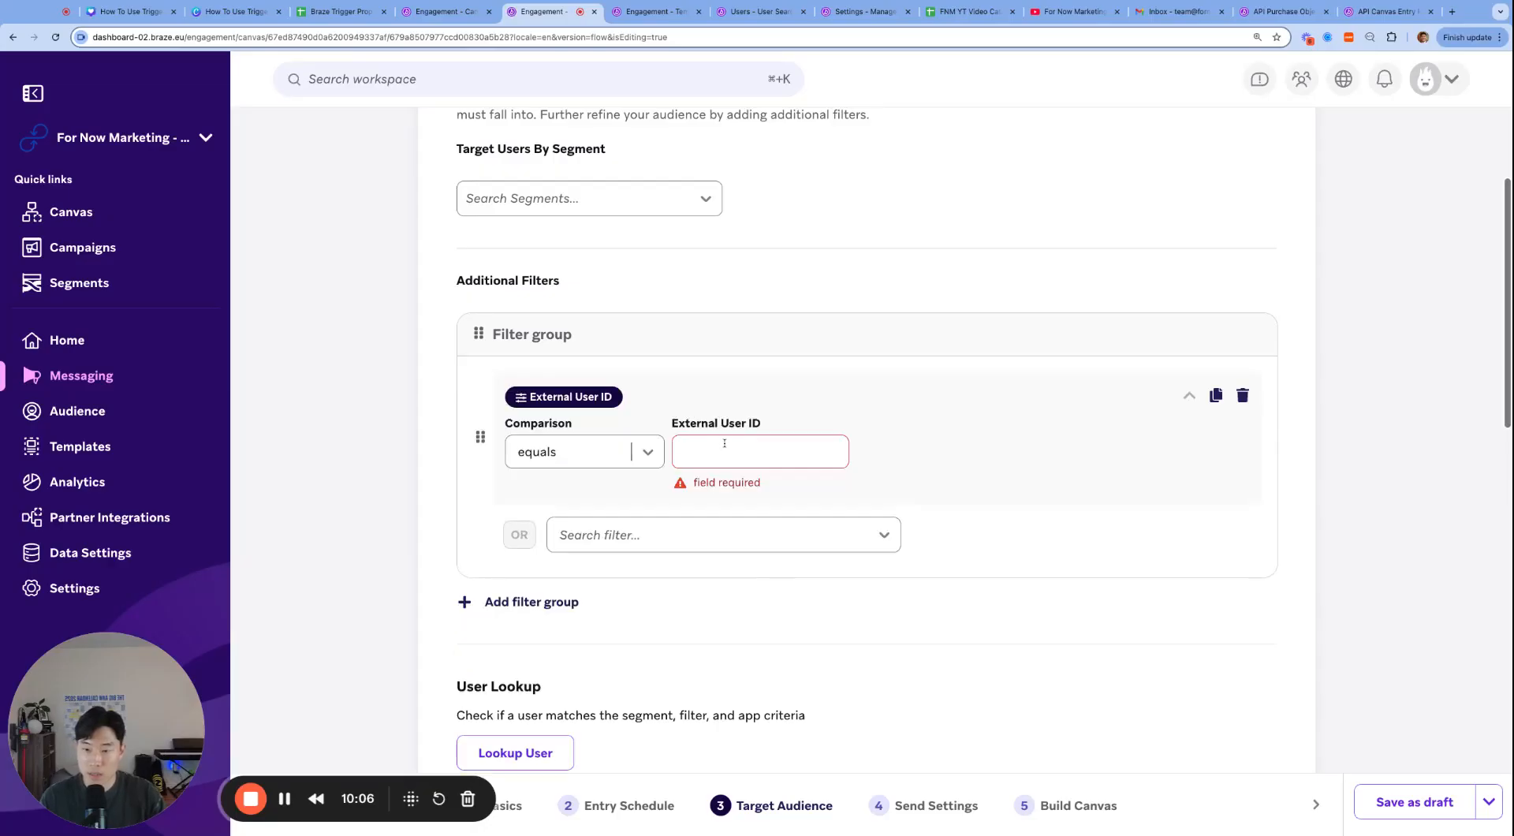
pyautogui.click(733, 448)
pyautogui.write('a')
pyautogui.click(338, 494)
pyautogui.scroll(-8, 337, 494)
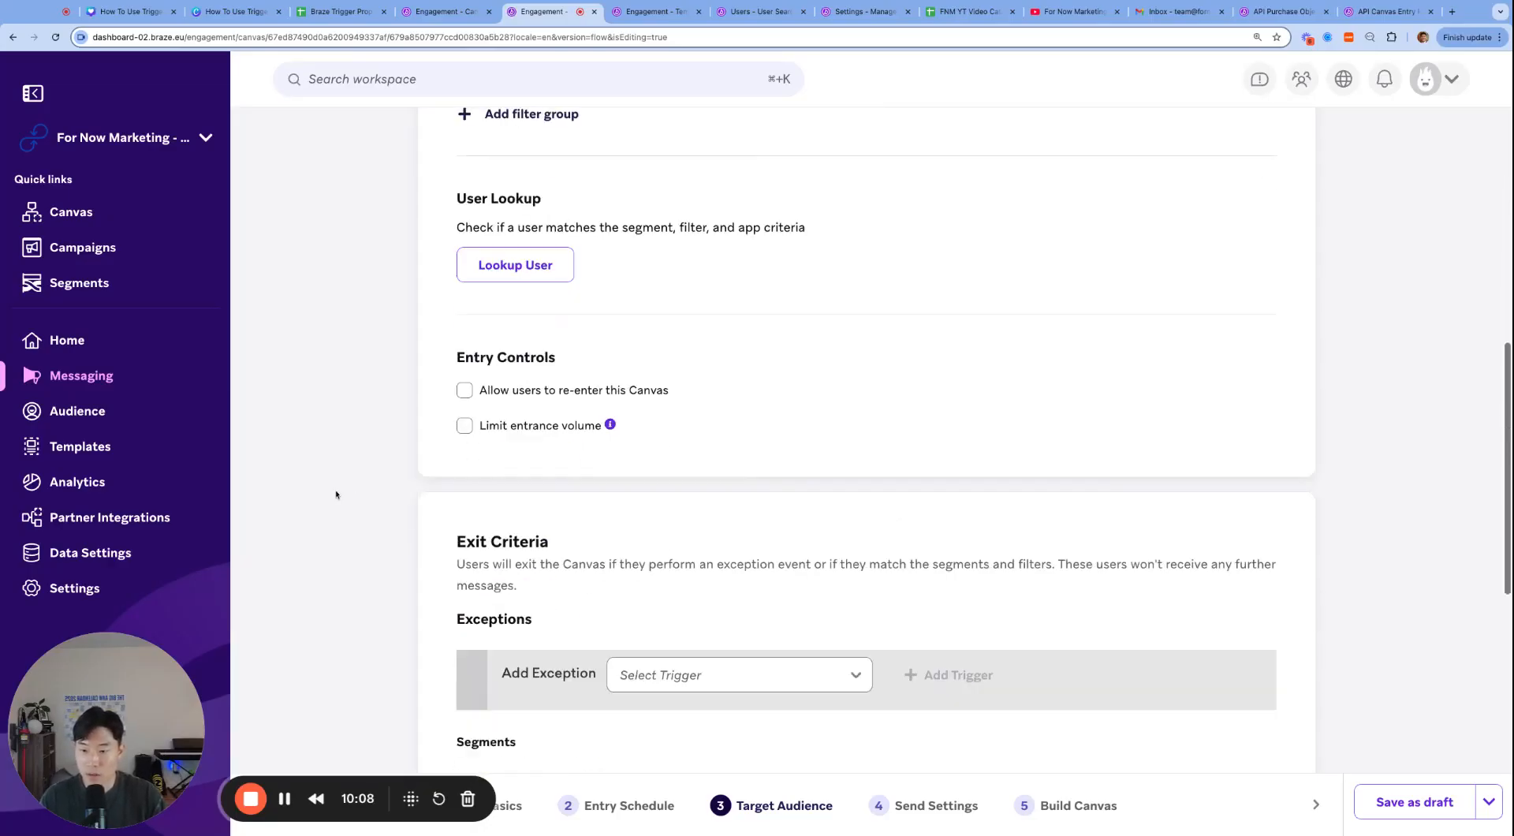
pyautogui.click(566, 237)
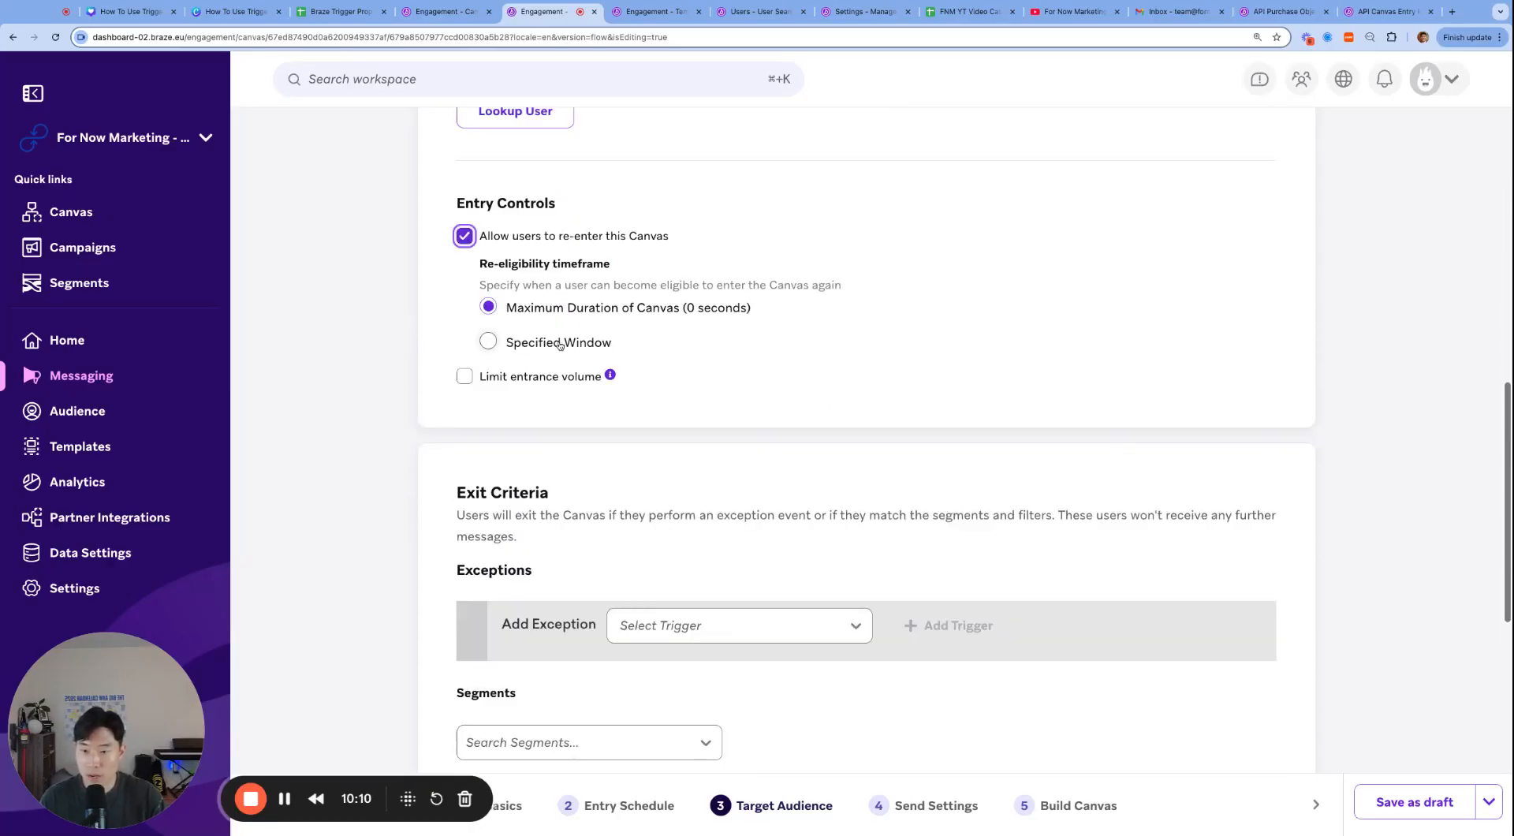
# - Review the Canvas's remaining target audience options, entry schedule, basics and send settings
pyautogui.scroll(-4, 589, 479)
pyautogui.scroll(-1, 590, 478)
pyautogui.scroll(11, 589, 479)
pyautogui.scroll(-14, 589, 479)
pyautogui.scroll(14, 589, 479)
pyautogui.scroll(10, 589, 479)
pyautogui.click(682, 186)
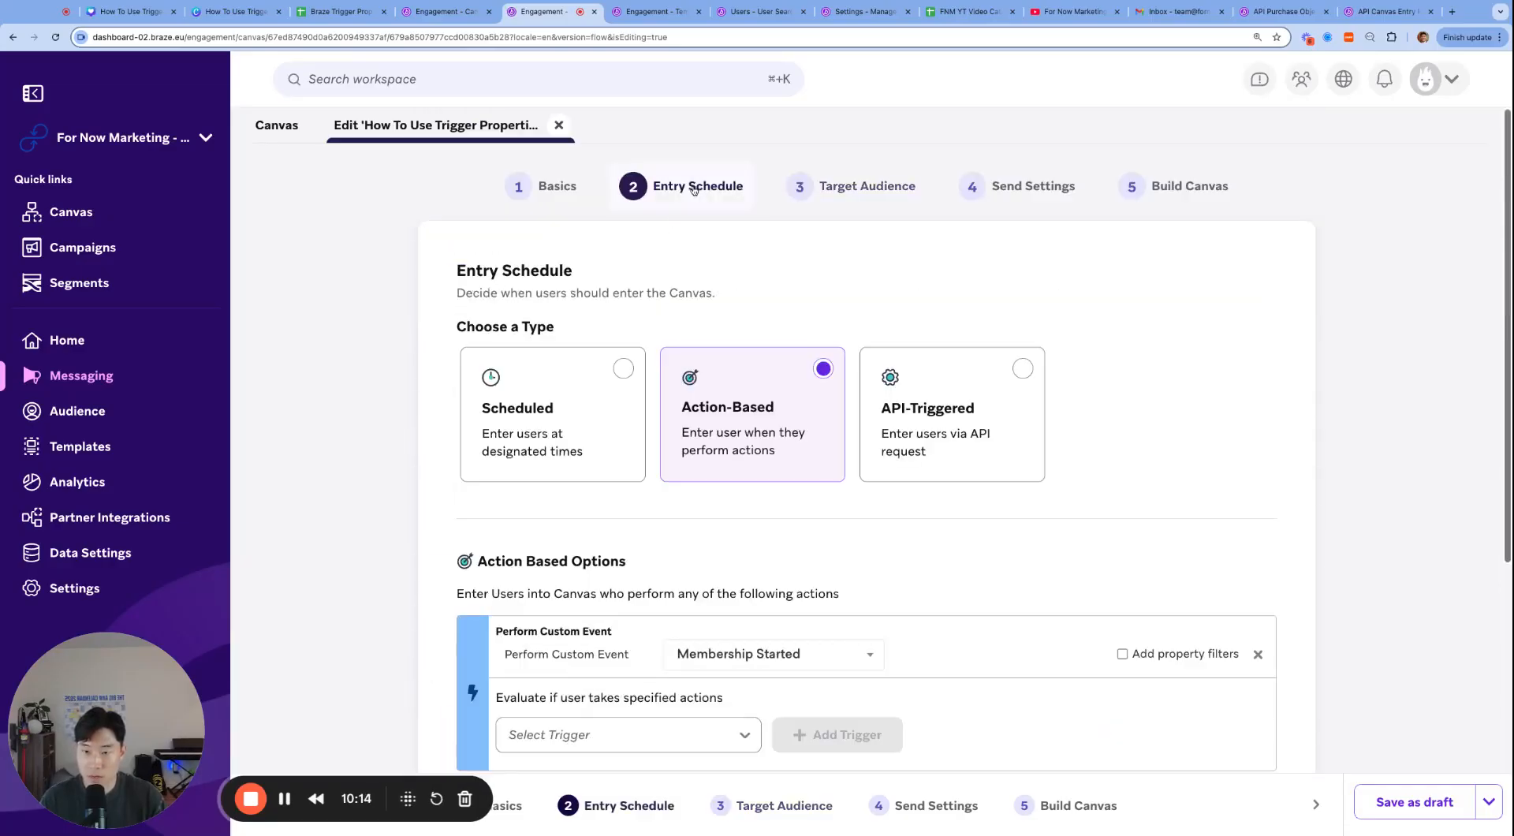
pyautogui.click(546, 187)
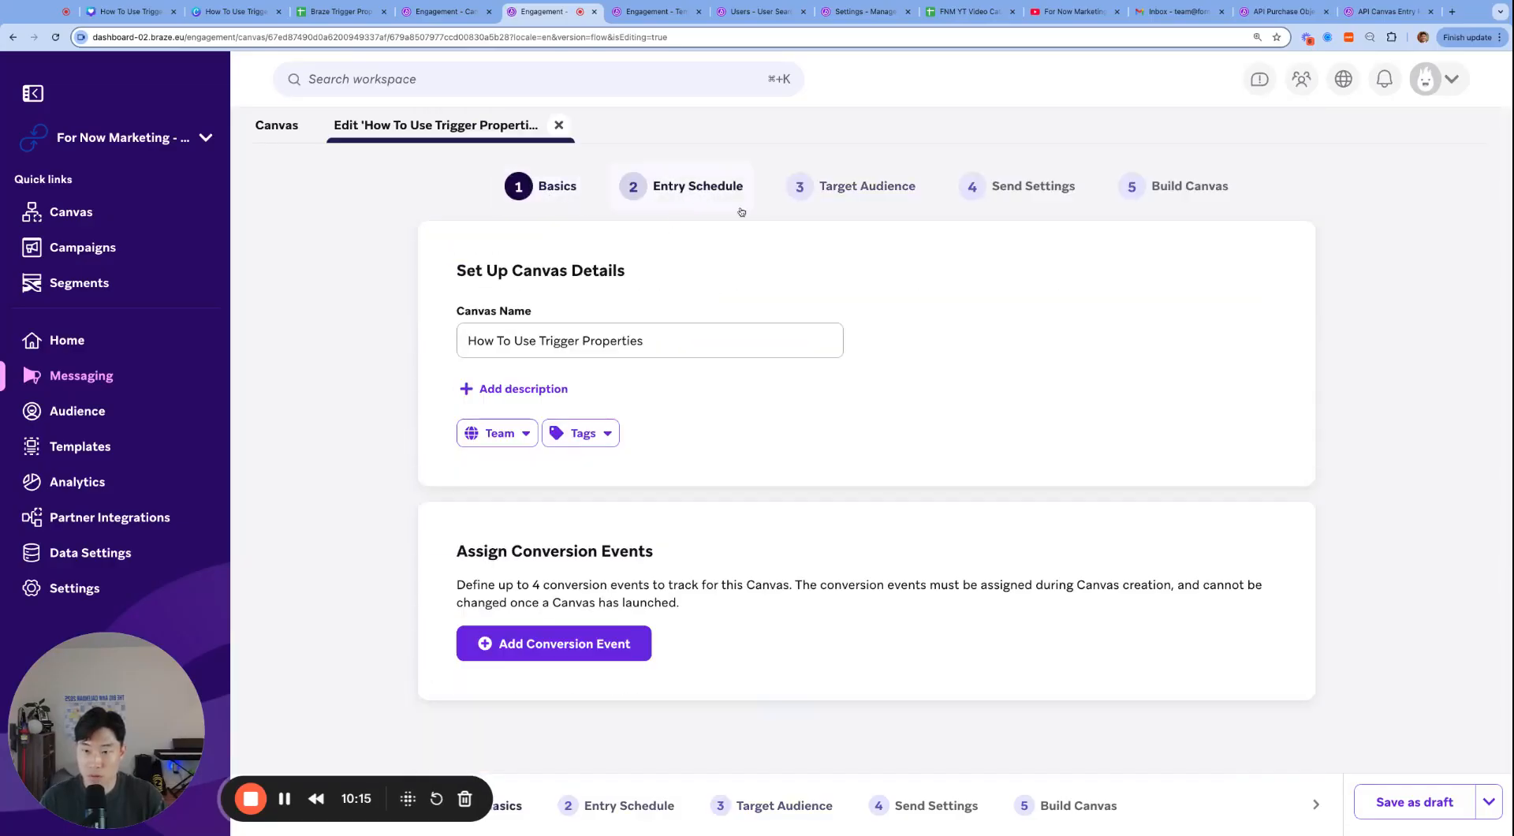
pyautogui.click(1040, 186)
pyautogui.scroll(-2, 871, 437)
pyautogui.scroll(2, 871, 437)
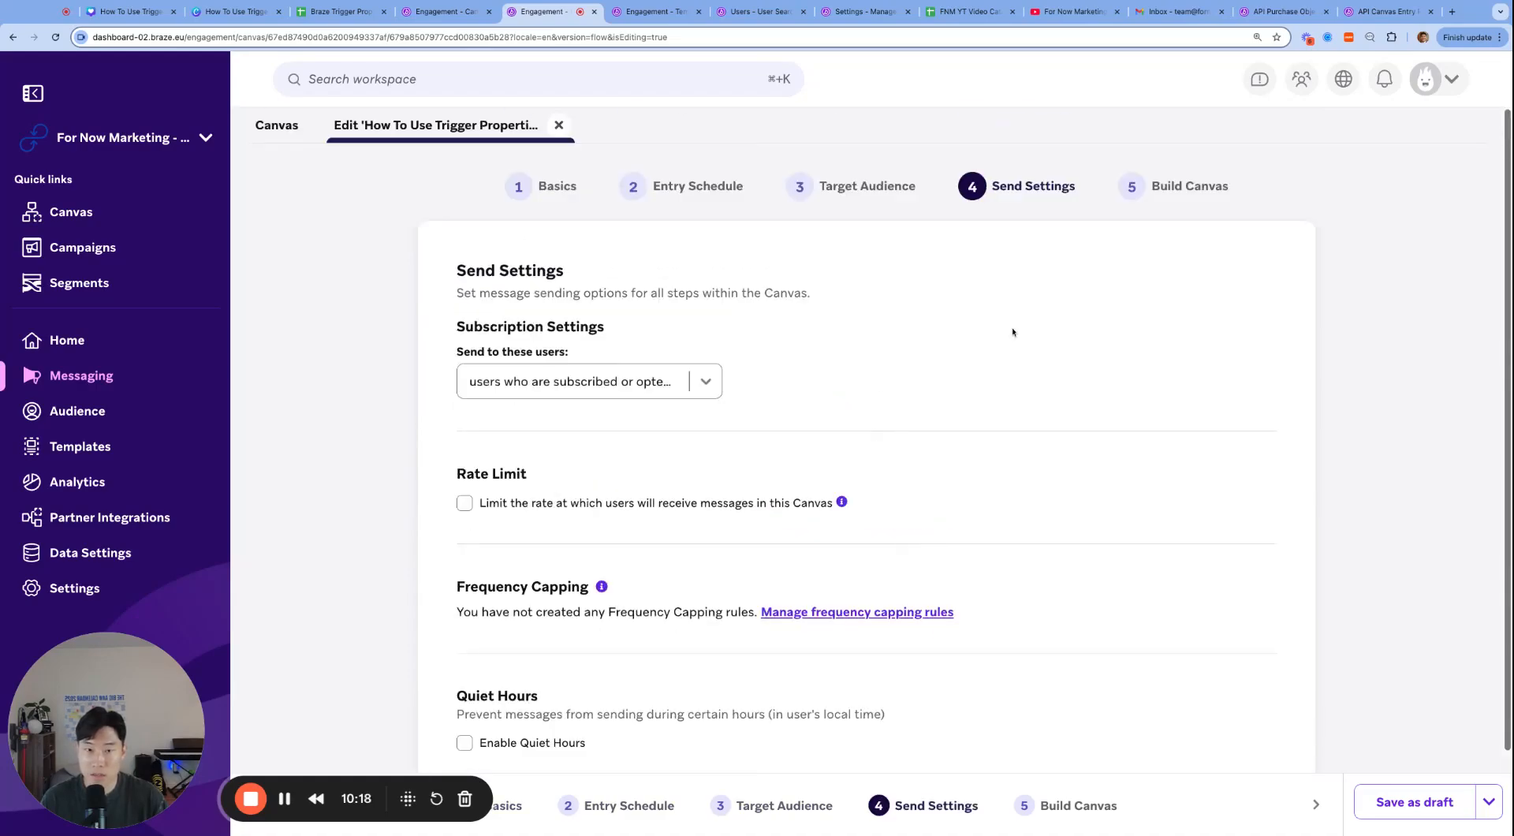
# - Add a Message step under Variant 1 in the Canvas flow and choose Email as its channel
pyautogui.click(1183, 186)
pyautogui.scroll(-3, 765, 508)
pyautogui.scroll(-2, 765, 509)
pyautogui.moveTo(315, 422); pyautogui.dragTo(751, 590)
pyautogui.click(866, 457)
pyautogui.click(760, 525)
pyautogui.click(749, 601)
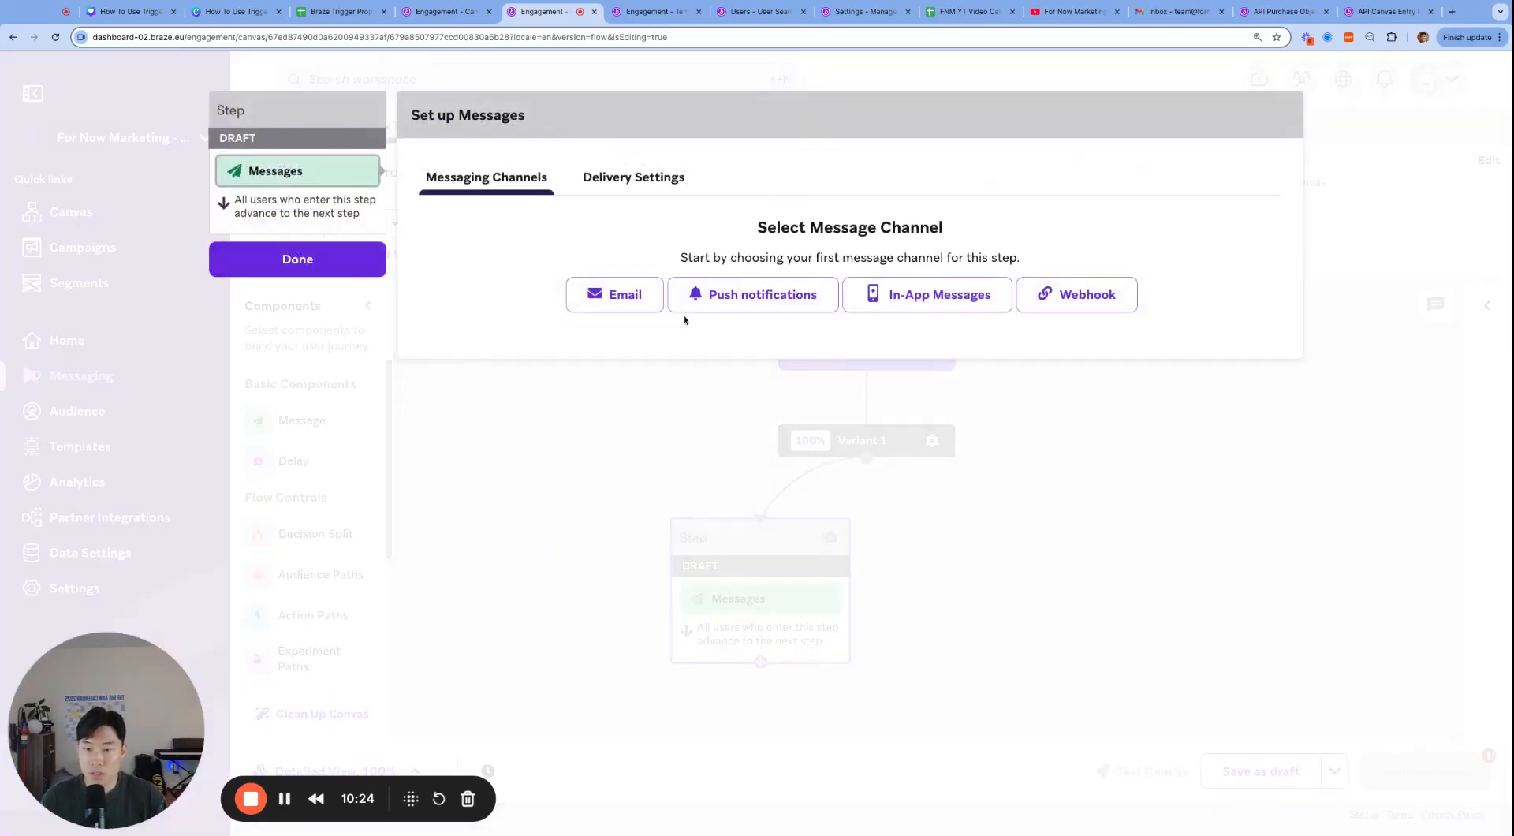
pyautogui.click(648, 293)
# - Copy the membership tier message text from the API-triggered campaign's email body and return to the Canvas message setup
pyautogui.click(429, 14)
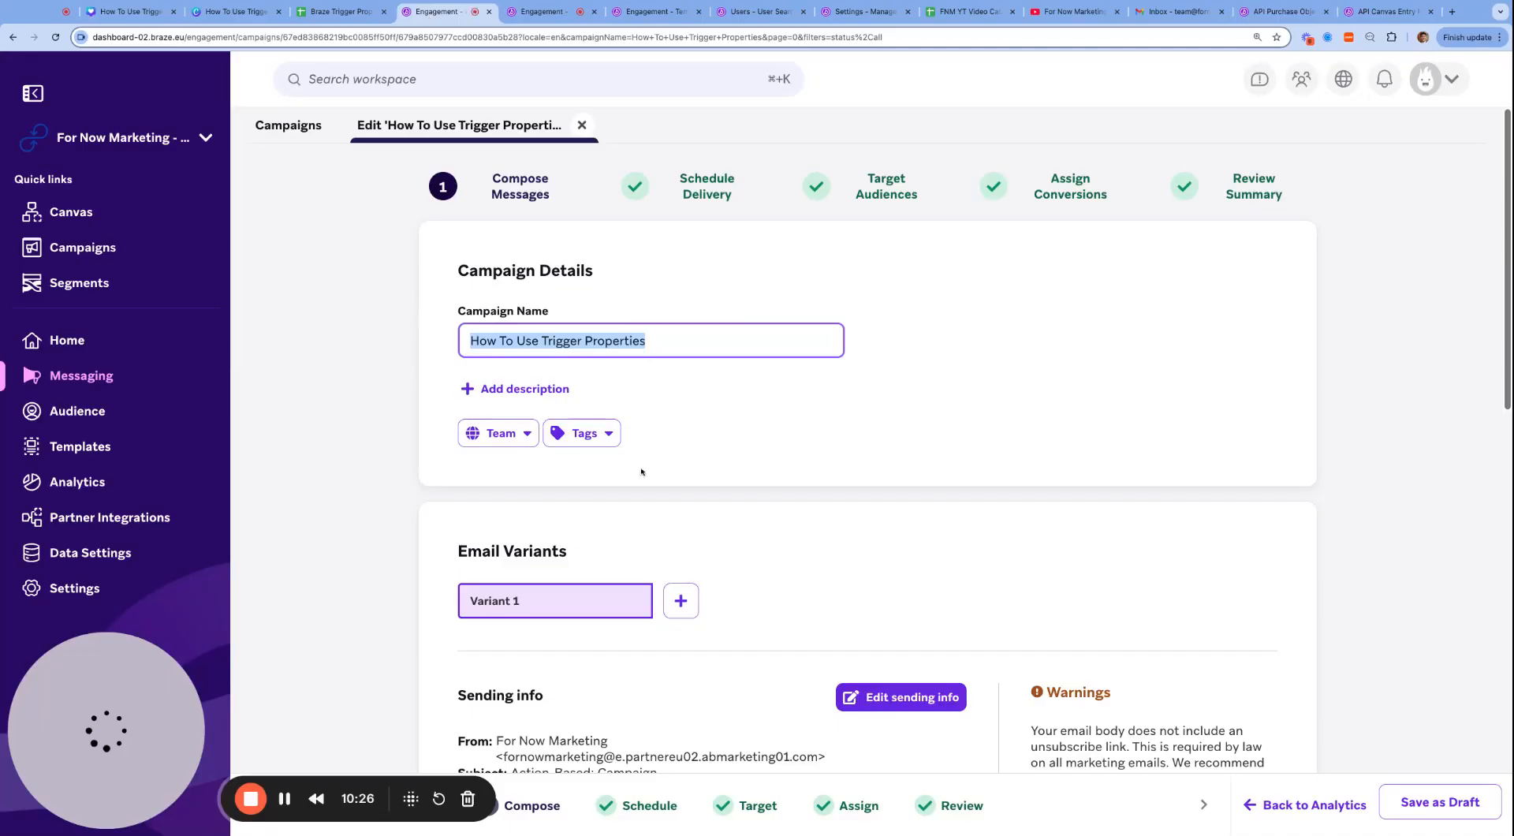
pyautogui.scroll(-4, 643, 481)
pyautogui.click(700, 667)
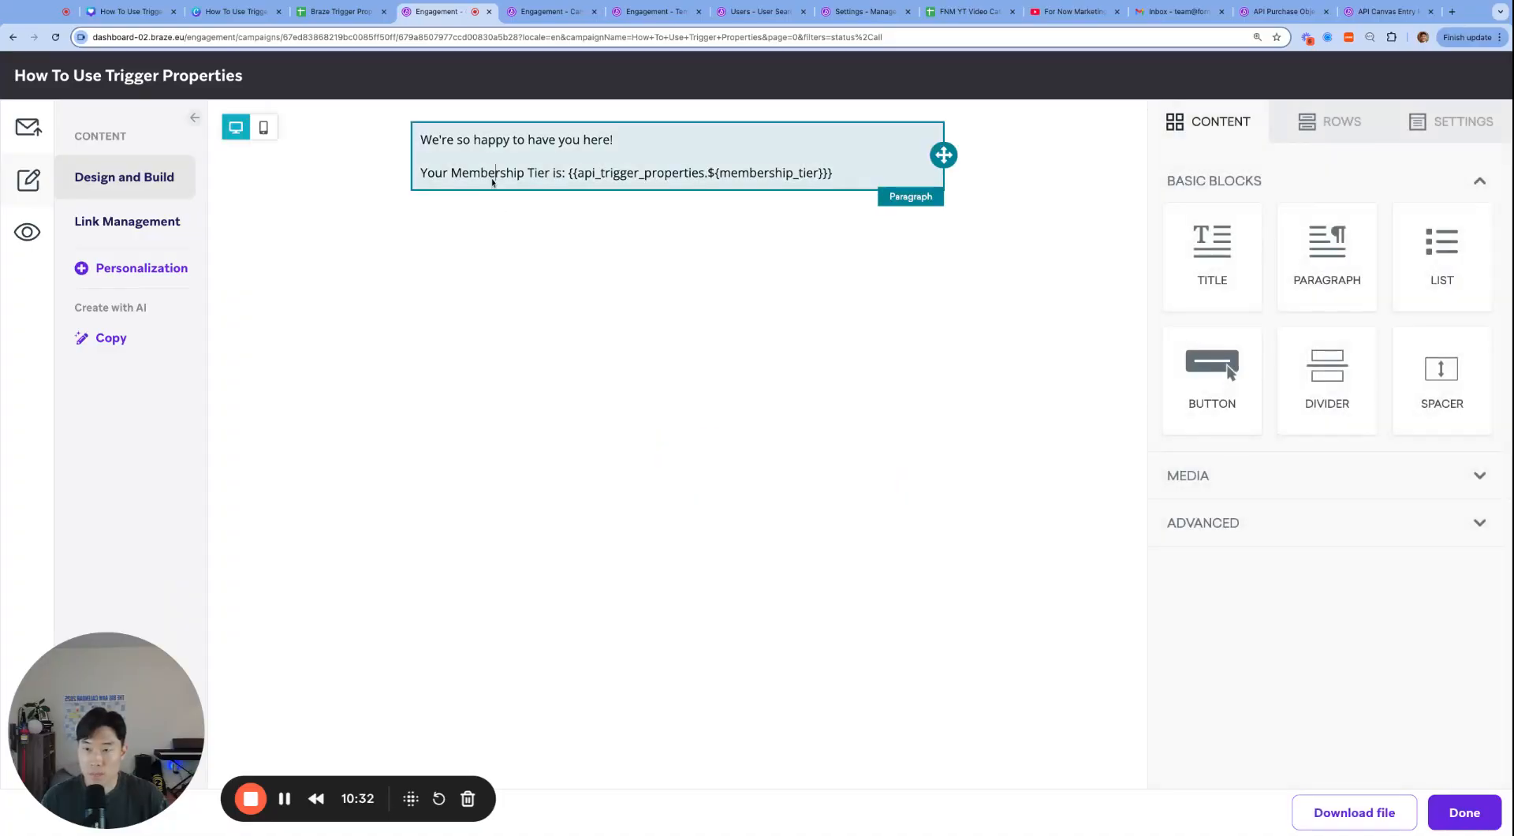
pyautogui.click(492, 177)
pyautogui.hotkey('ctrl', 'c')
pyautogui.hotkey('ctrl', 'Tab')
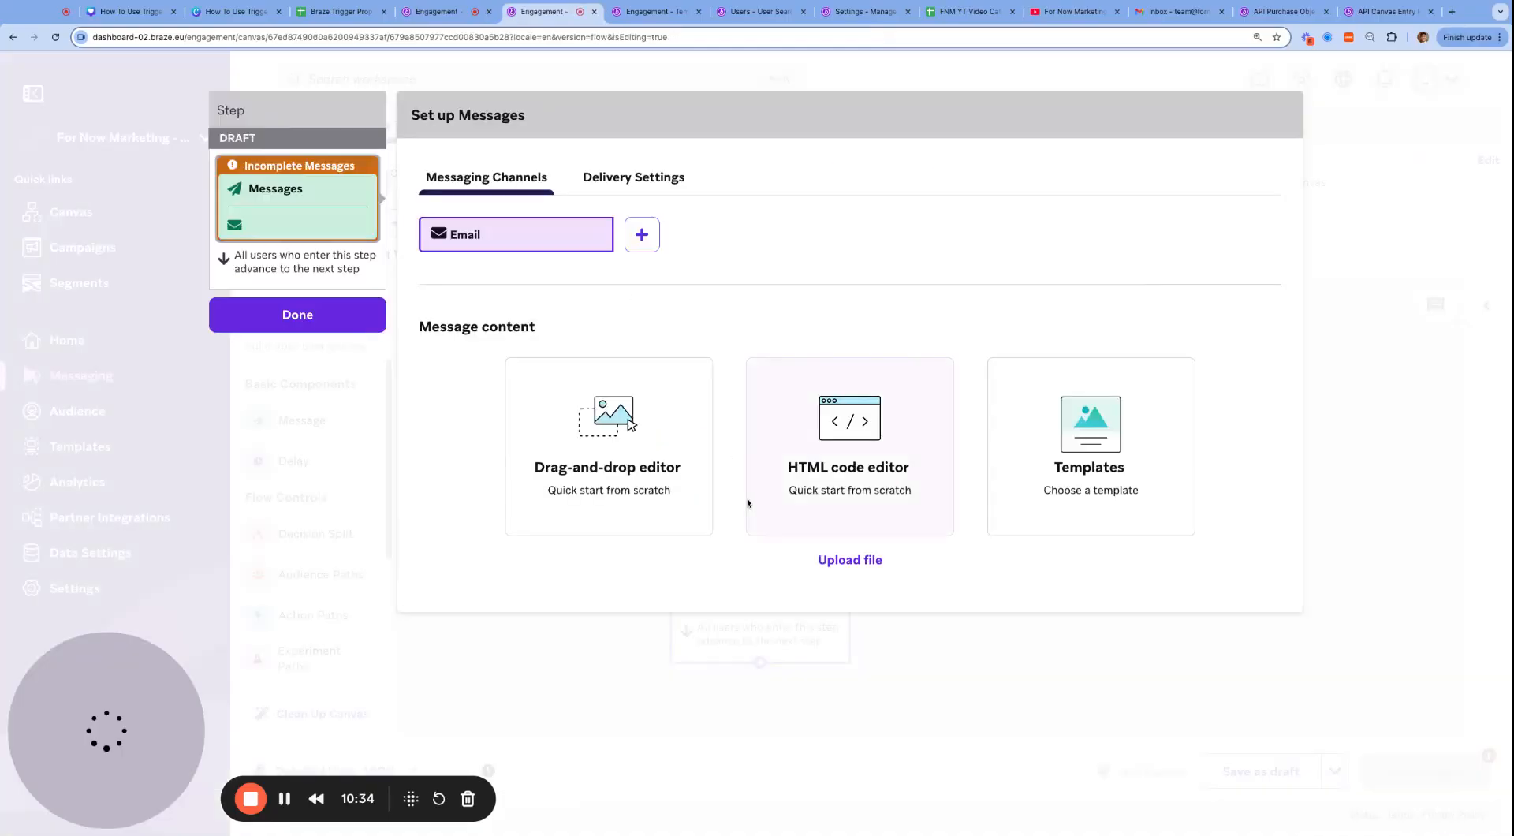
# - Build the Canvas email in the drag-and-drop editor with a paragraph block holding the copied membership tier text, and finish editing
pyautogui.click(645, 444)
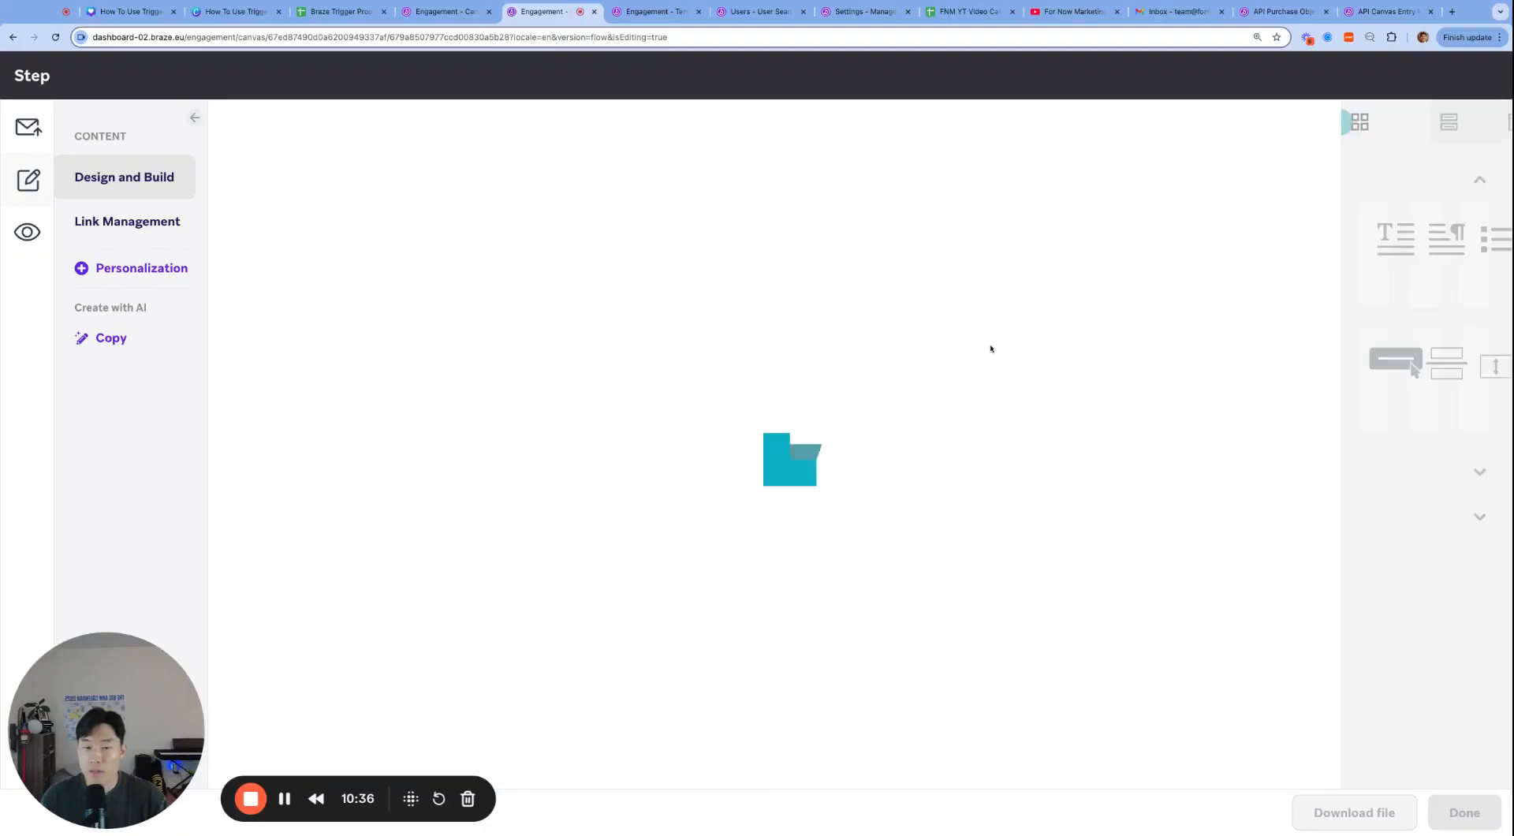
pyautogui.moveTo(1338, 266); pyautogui.dragTo(726, 161)
pyautogui.click(557, 164)
pyautogui.hotkey('ctrl', 'a')
pyautogui.hotkey('ctrl', 'v')
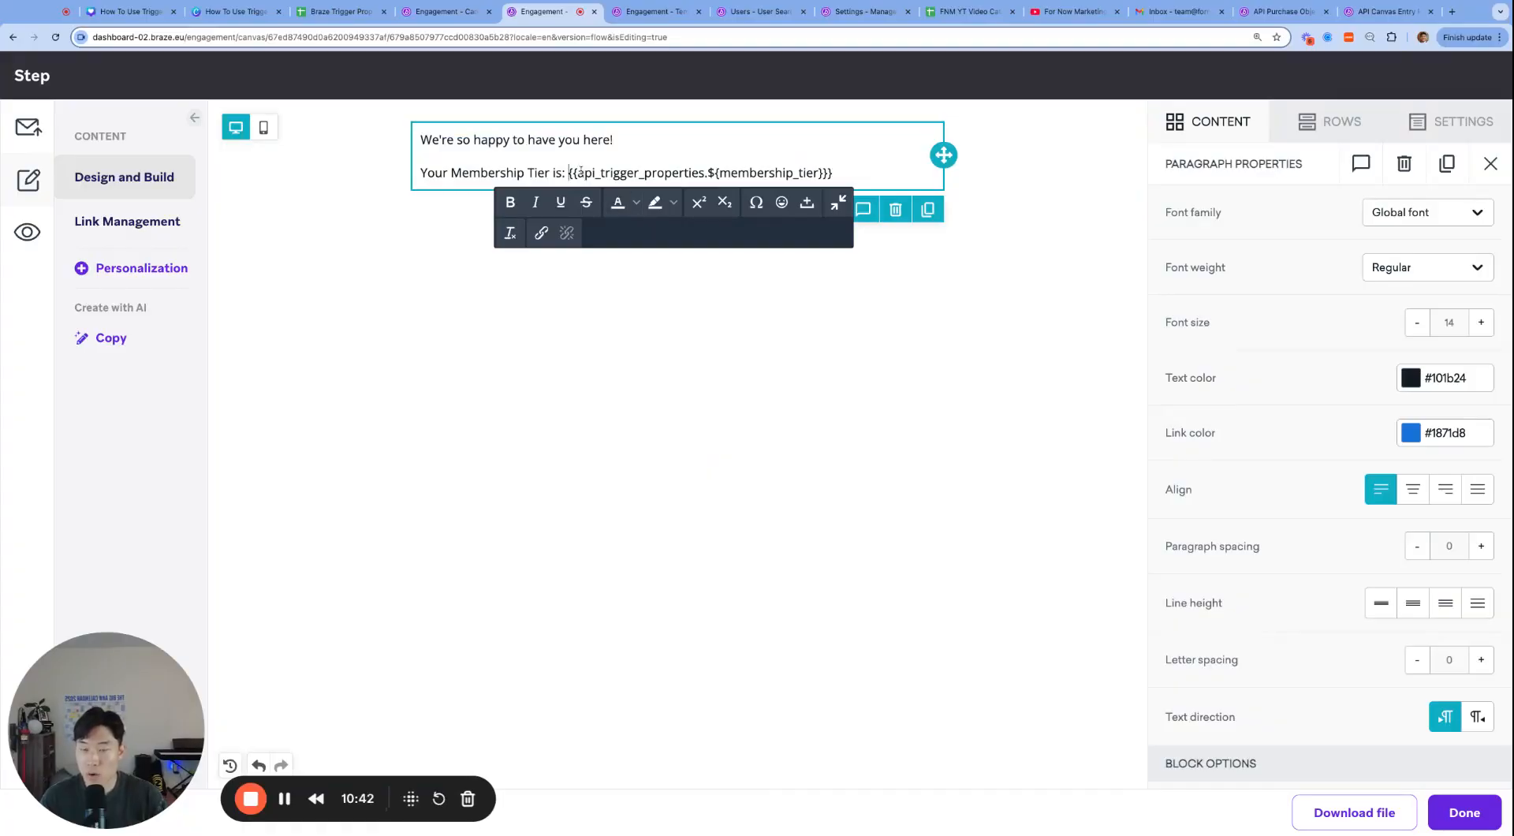
pyautogui.hotkey('shift', 'End')
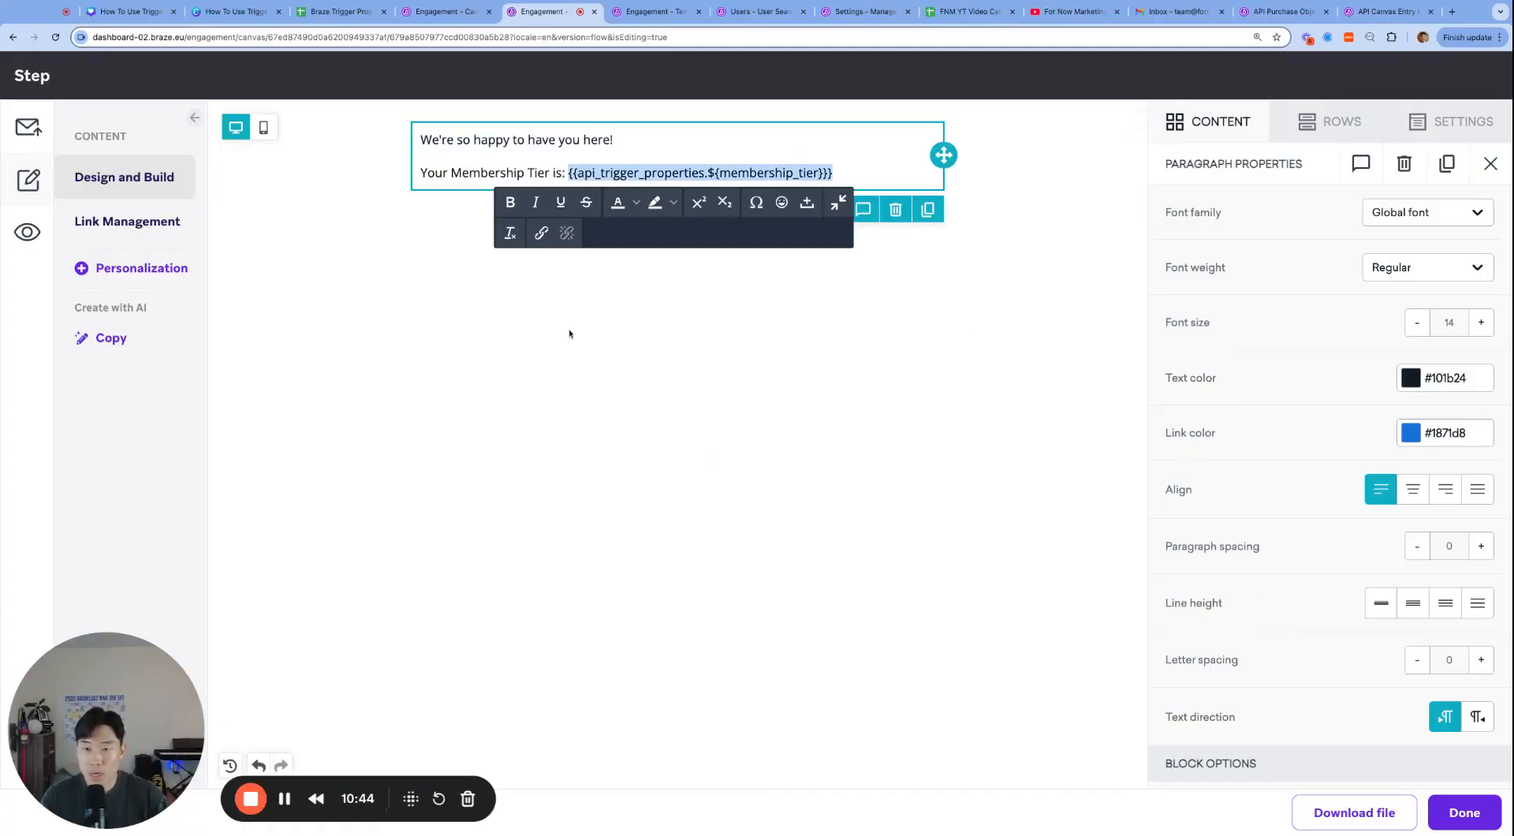
pyautogui.click(1461, 811)
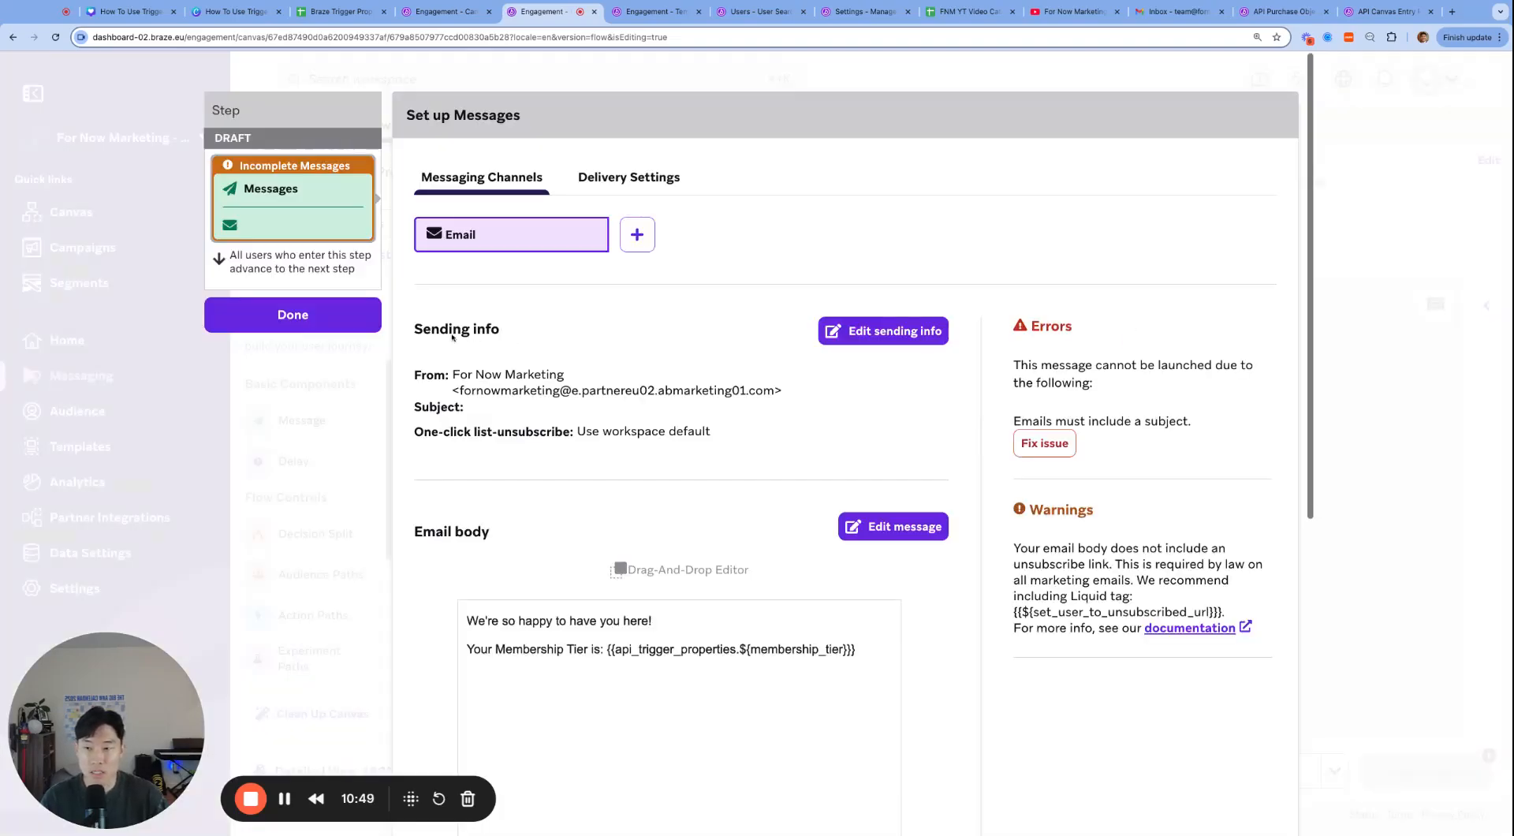
# - Try to finish the Canvas message step with the API trigger properties tag in its email body
pyautogui.click(331, 313)
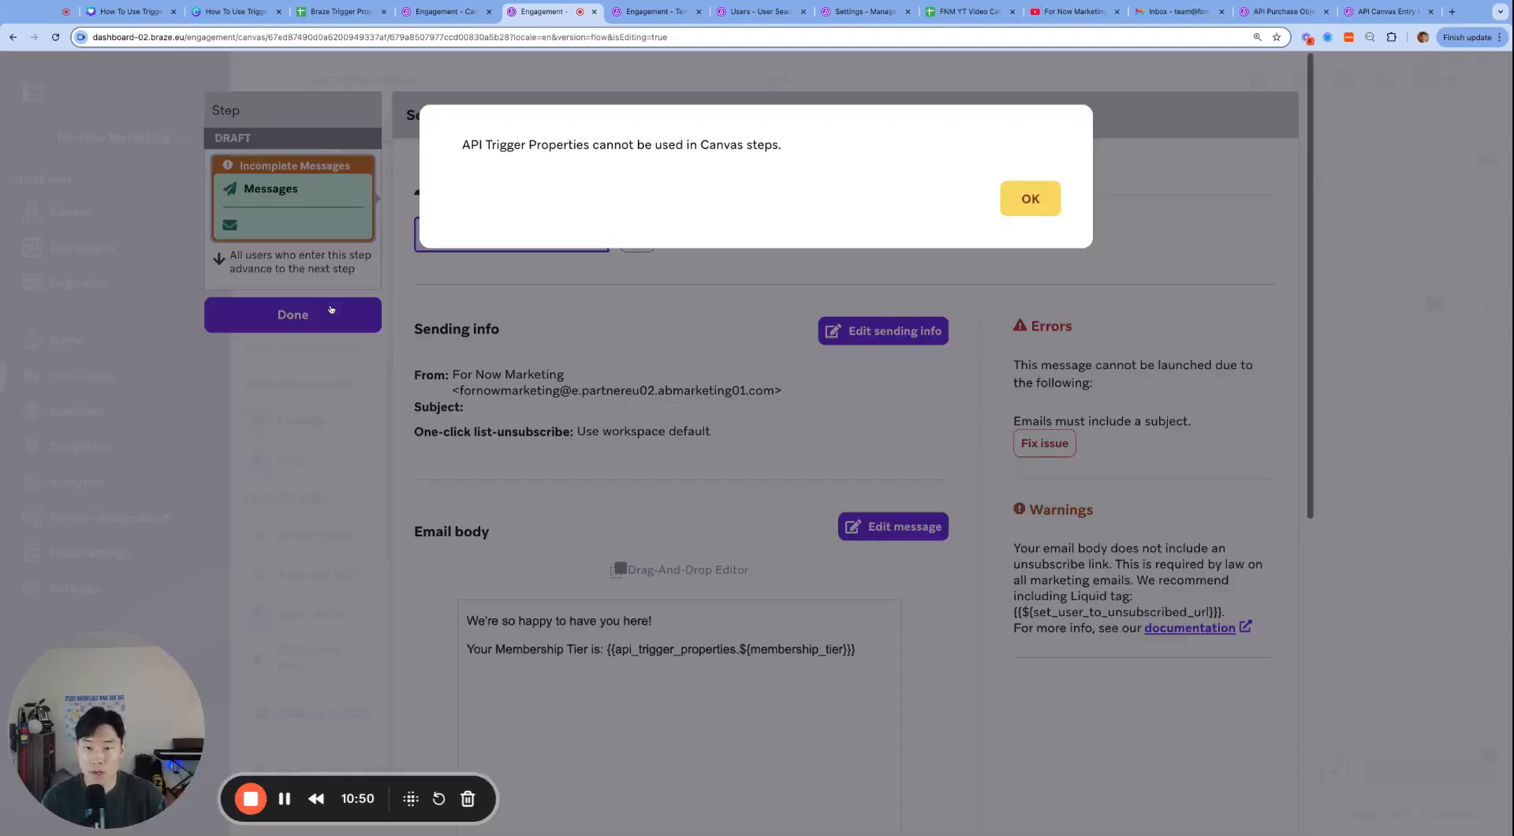
pyautogui.click(1025, 199)
pyautogui.scroll(-5, 960, 361)
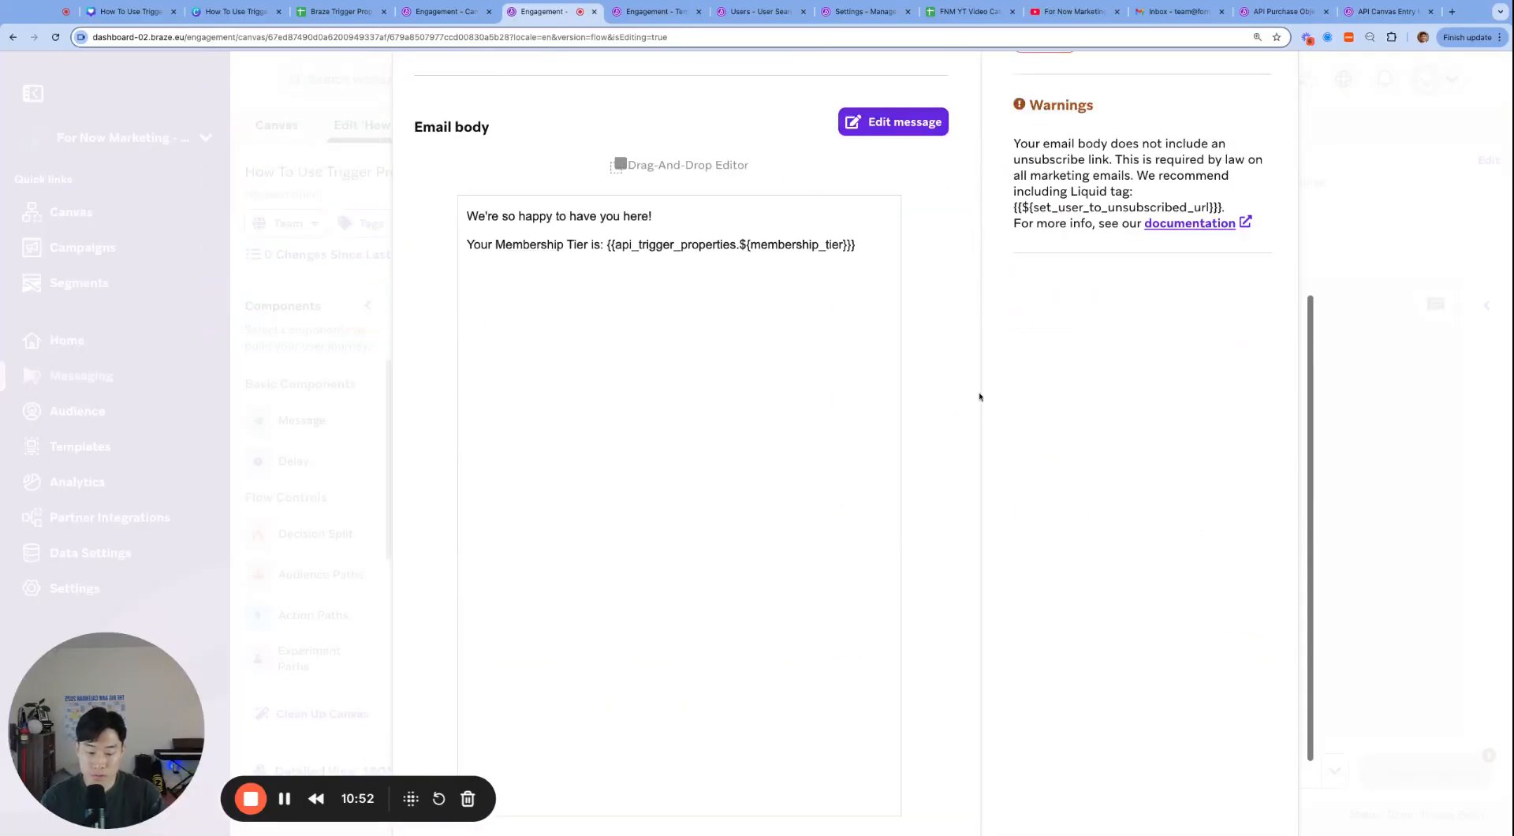
pyautogui.scroll(5, 980, 396)
pyautogui.click(375, 235)
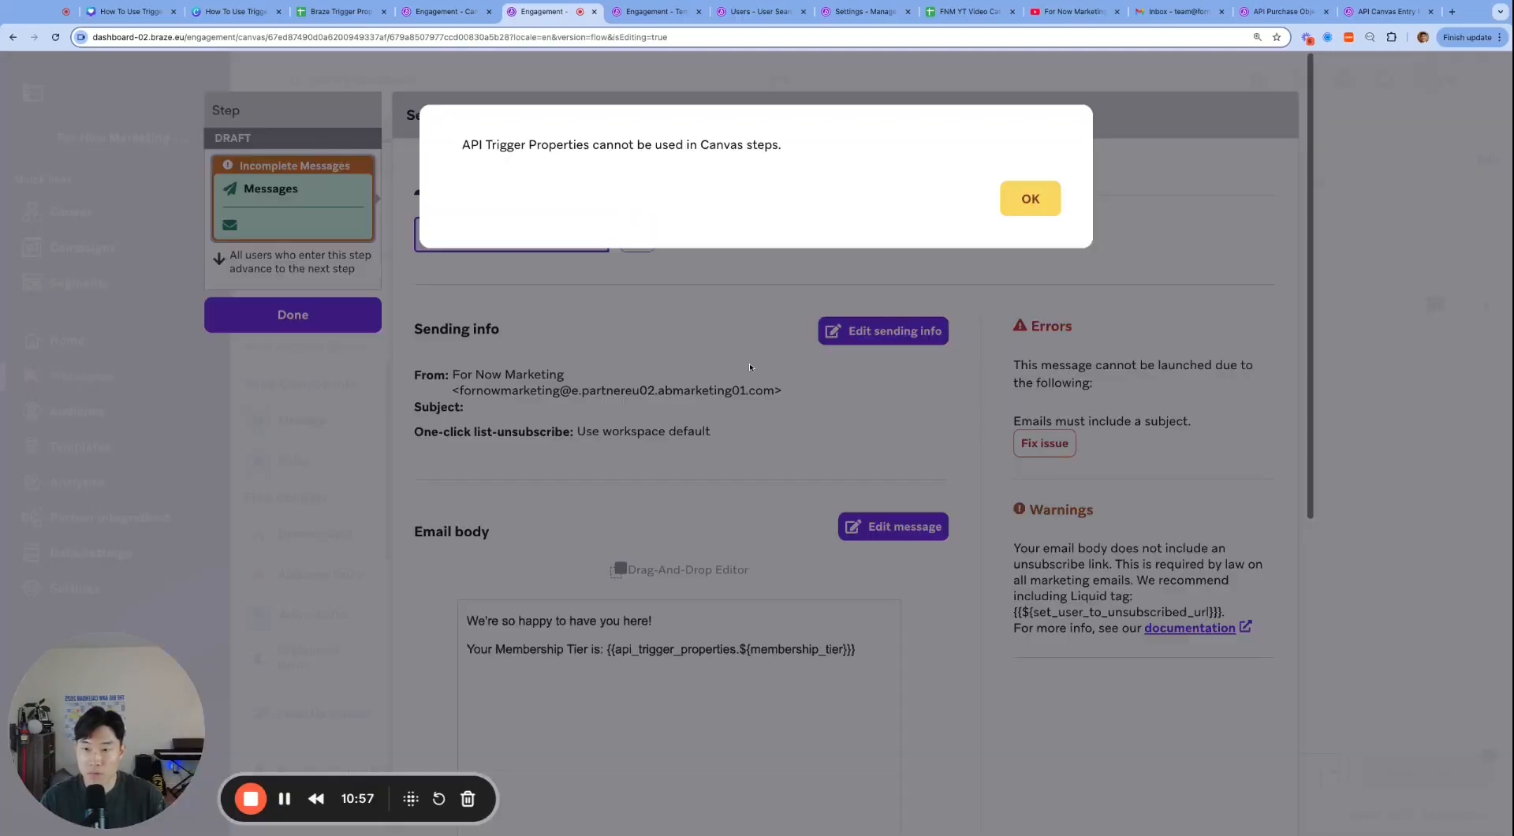
pyautogui.click(1034, 209)
# - Add a Webhook channel to the Canvas message step and try to finish the step with it
pyautogui.click(638, 234)
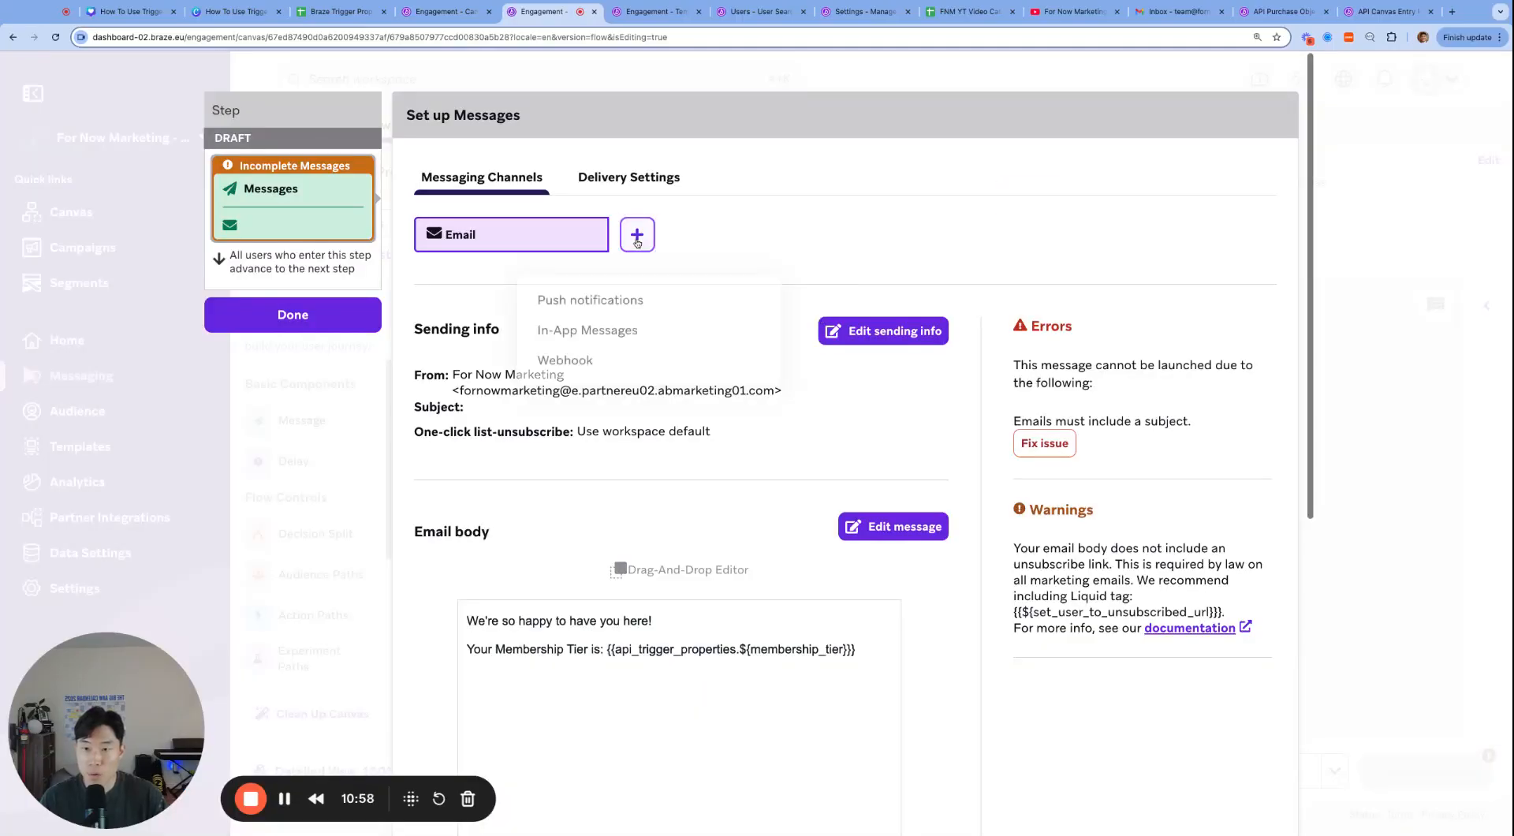
pyautogui.click(742, 358)
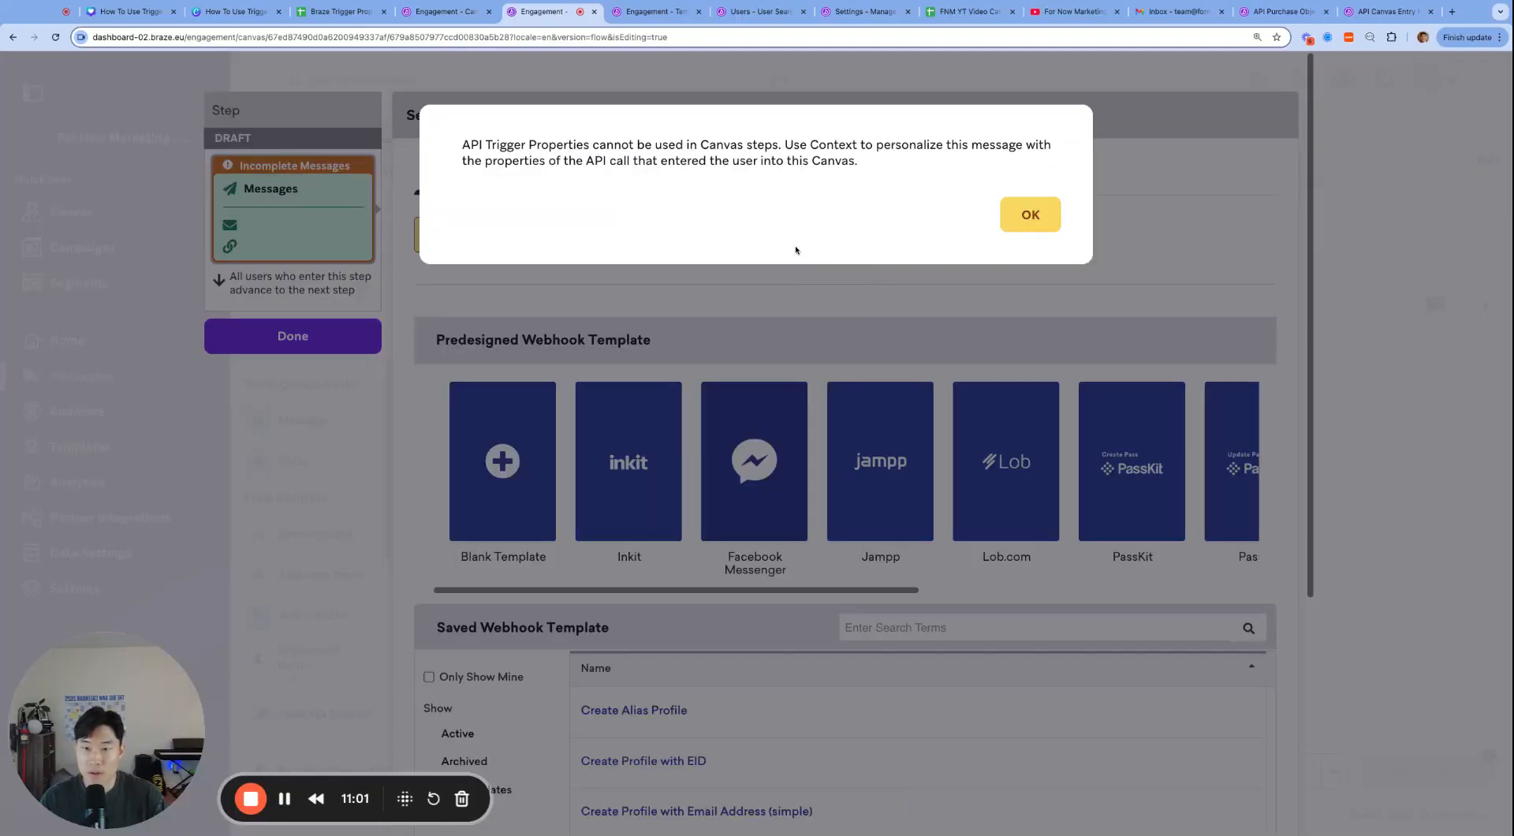
pyautogui.click(1041, 213)
pyautogui.click(311, 340)
pyautogui.click(1031, 215)
pyautogui.scroll(-5, 548, 445)
pyautogui.scroll(5, 549, 445)
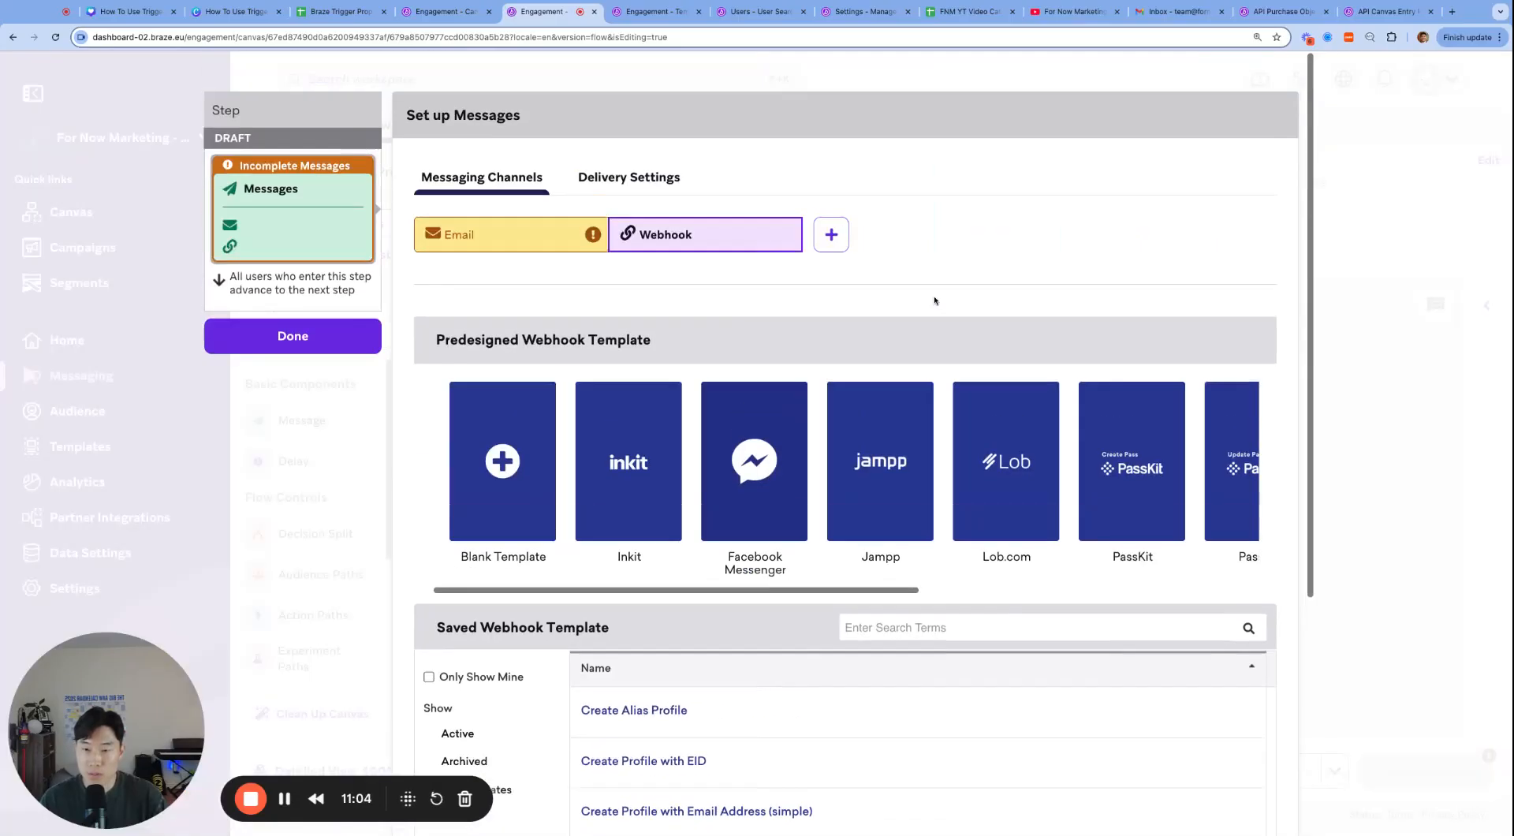
# - Choose the blank template for the webhook and try again to finish the message step
pyautogui.click(548, 445)
pyautogui.click(313, 339)
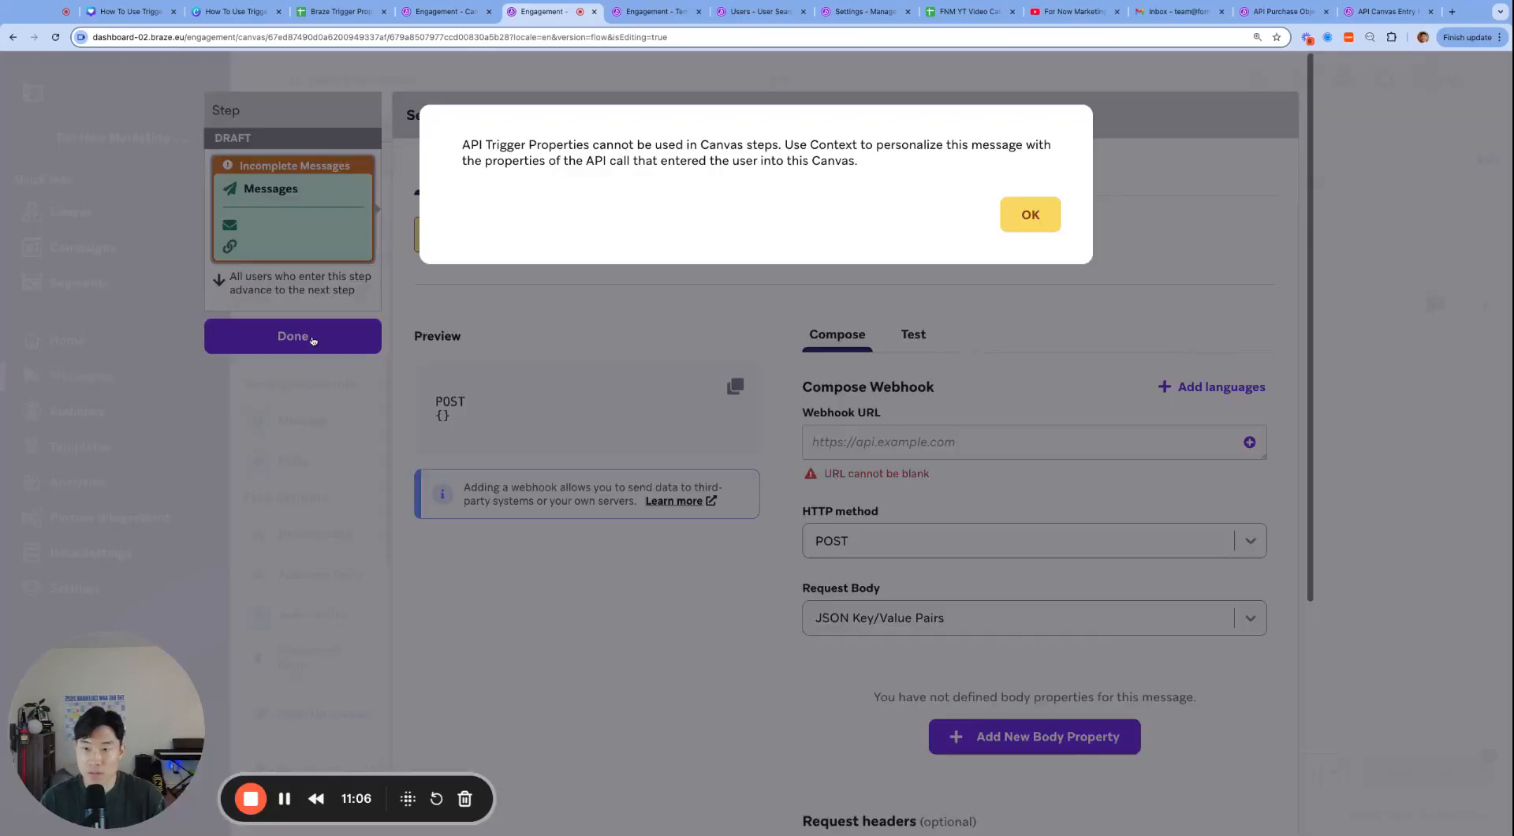
pyautogui.click(1026, 227)
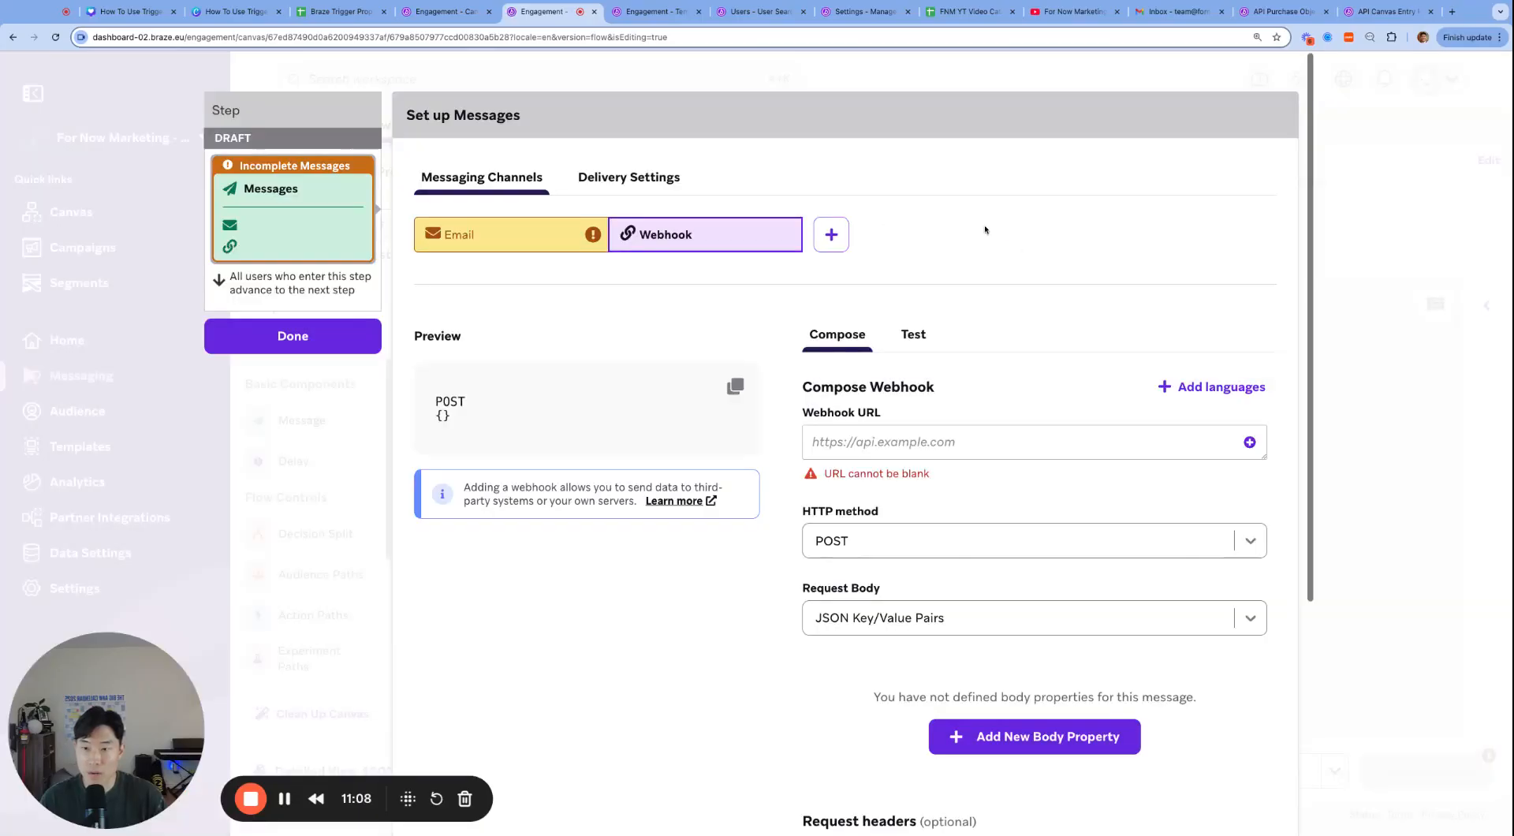
# - Remove api_trigger_properties from the membership tier Liquid tag in the email body, and finish the editor and the message step
pyautogui.click(432, 236)
pyautogui.click(713, 661)
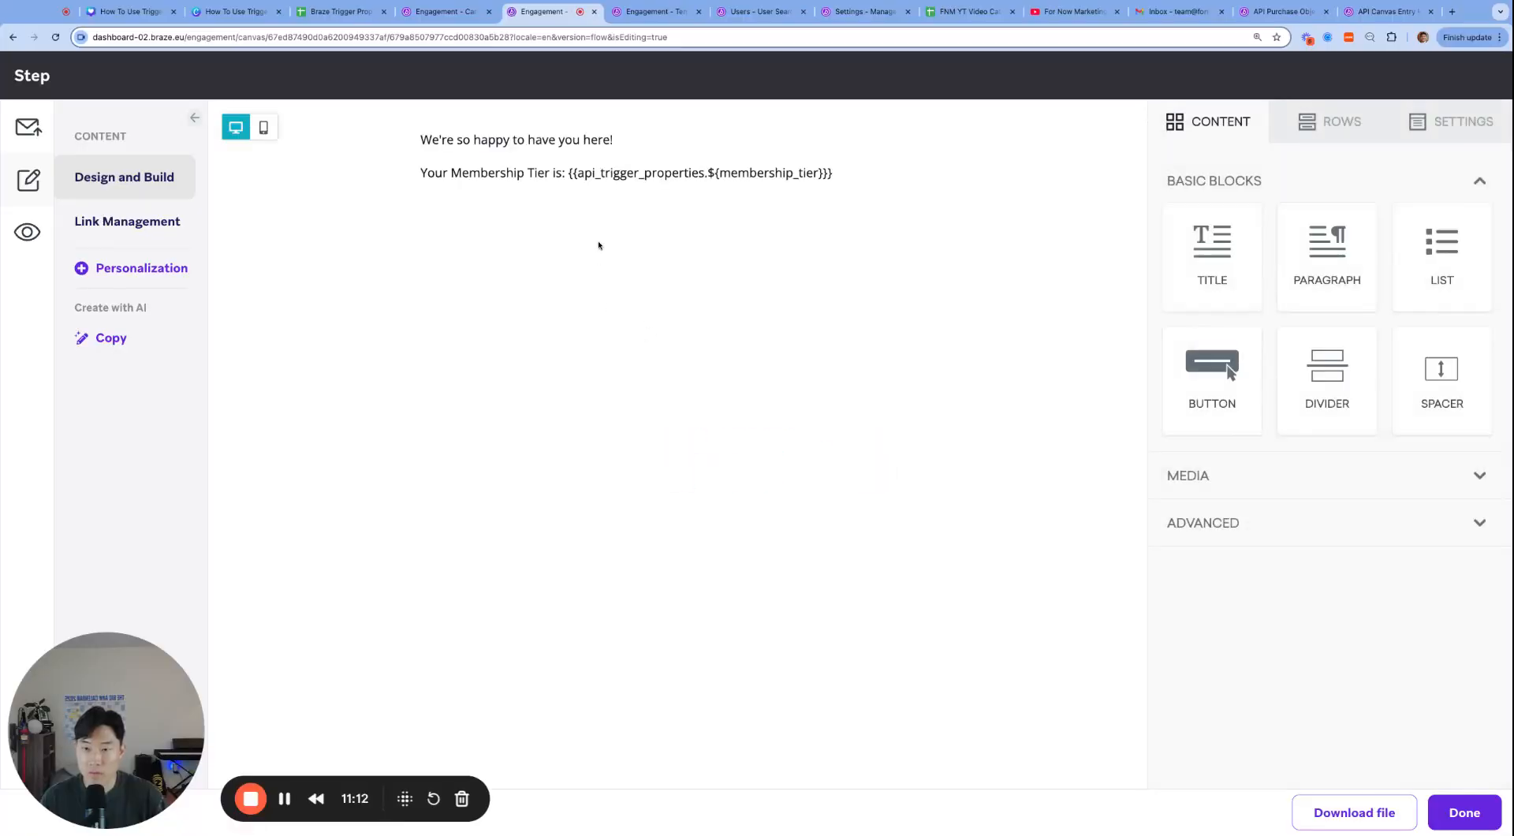
pyautogui.click(621, 171)
pyautogui.doubleClick(607, 172)
pyautogui.press('BackSpace')
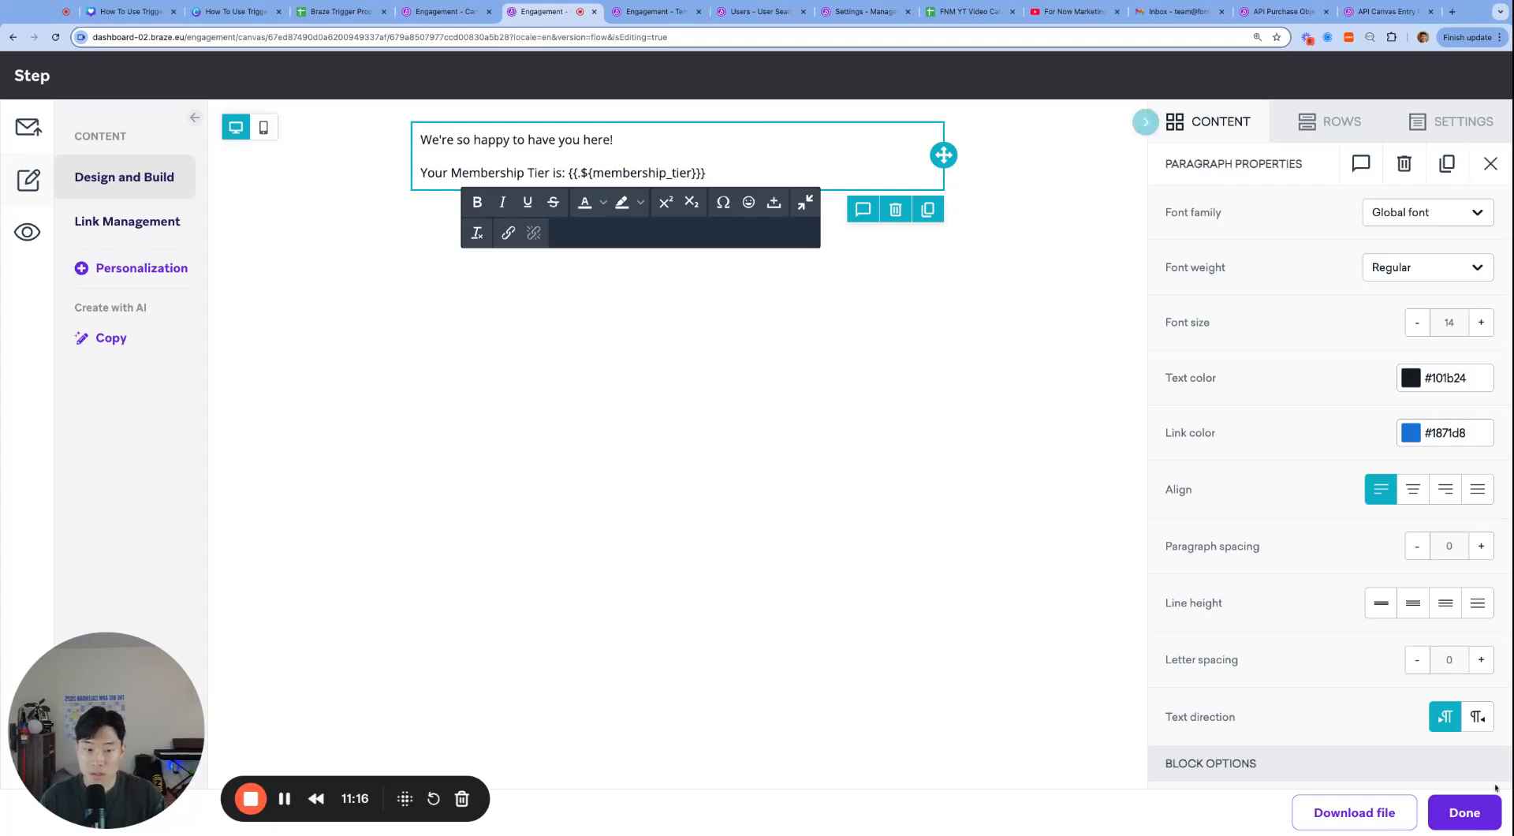
pyautogui.click(1493, 809)
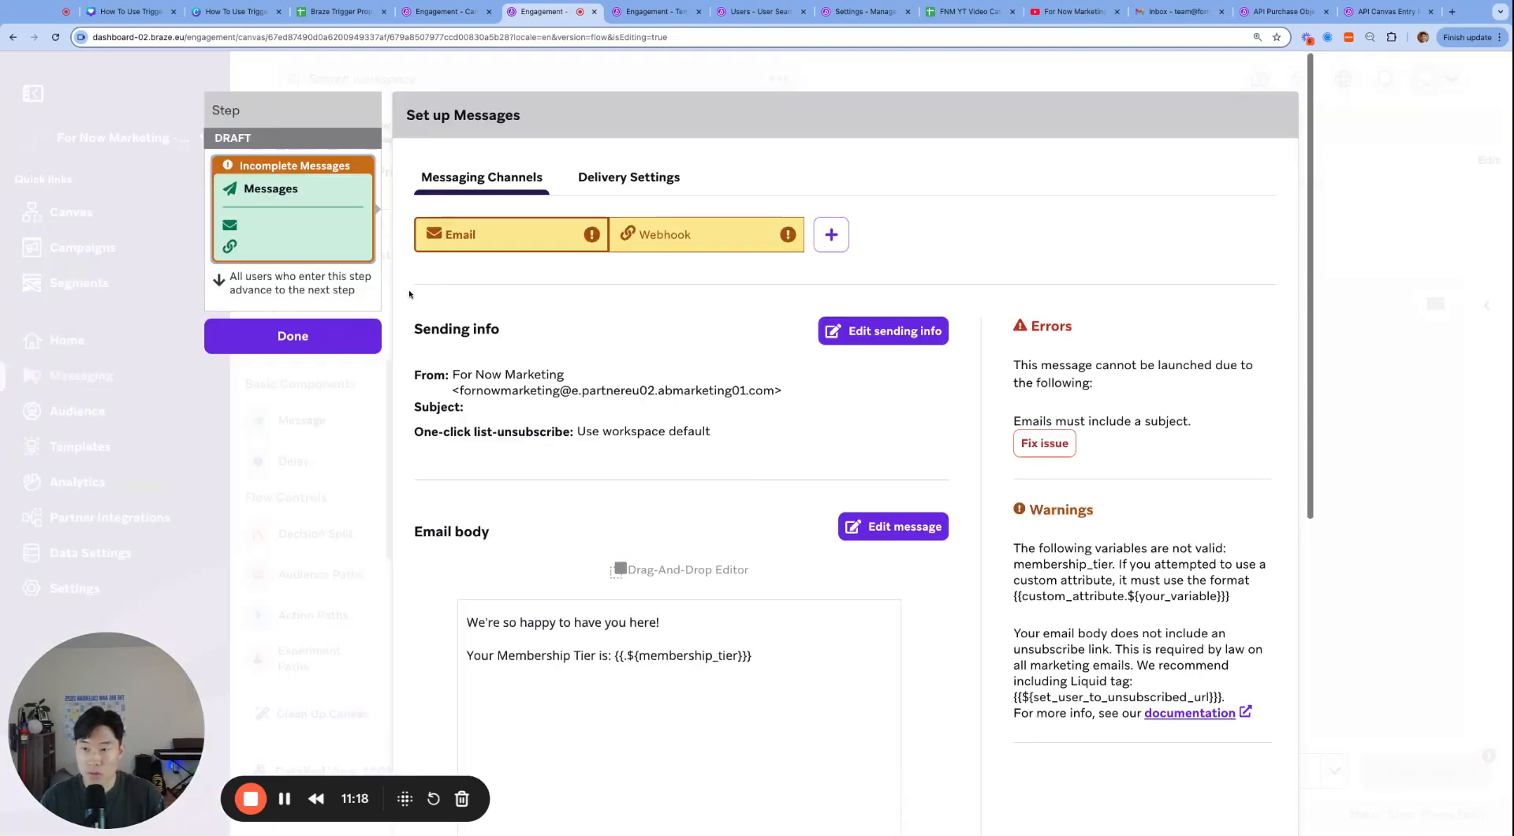
pyautogui.click(338, 341)
# - Place an Action Paths component below the message step in the Canvas flow and check its action settings
pyautogui.scroll(-5, 540, 398)
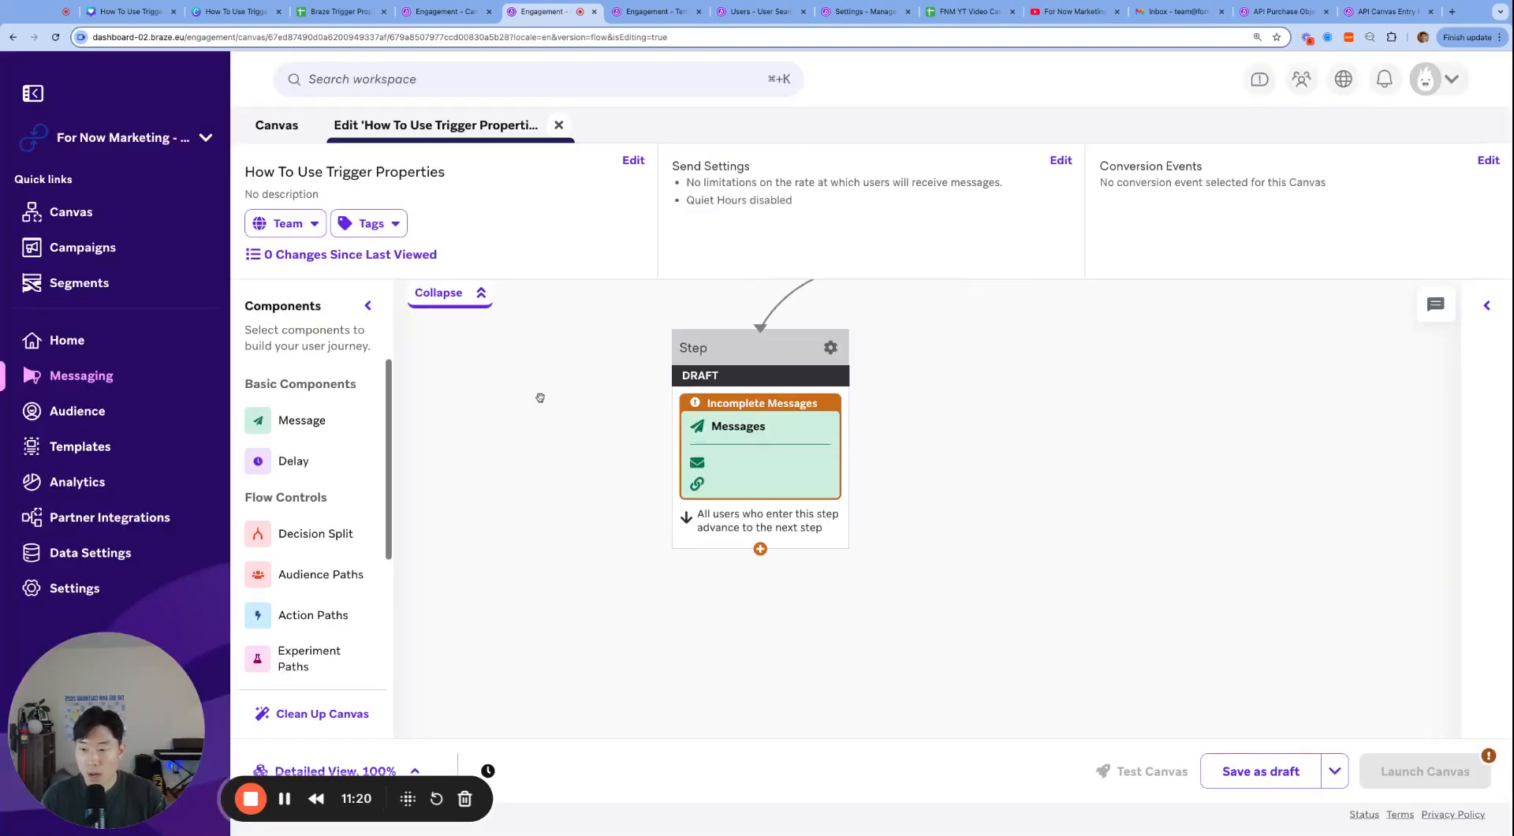
pyautogui.scroll(-3, 299, 537)
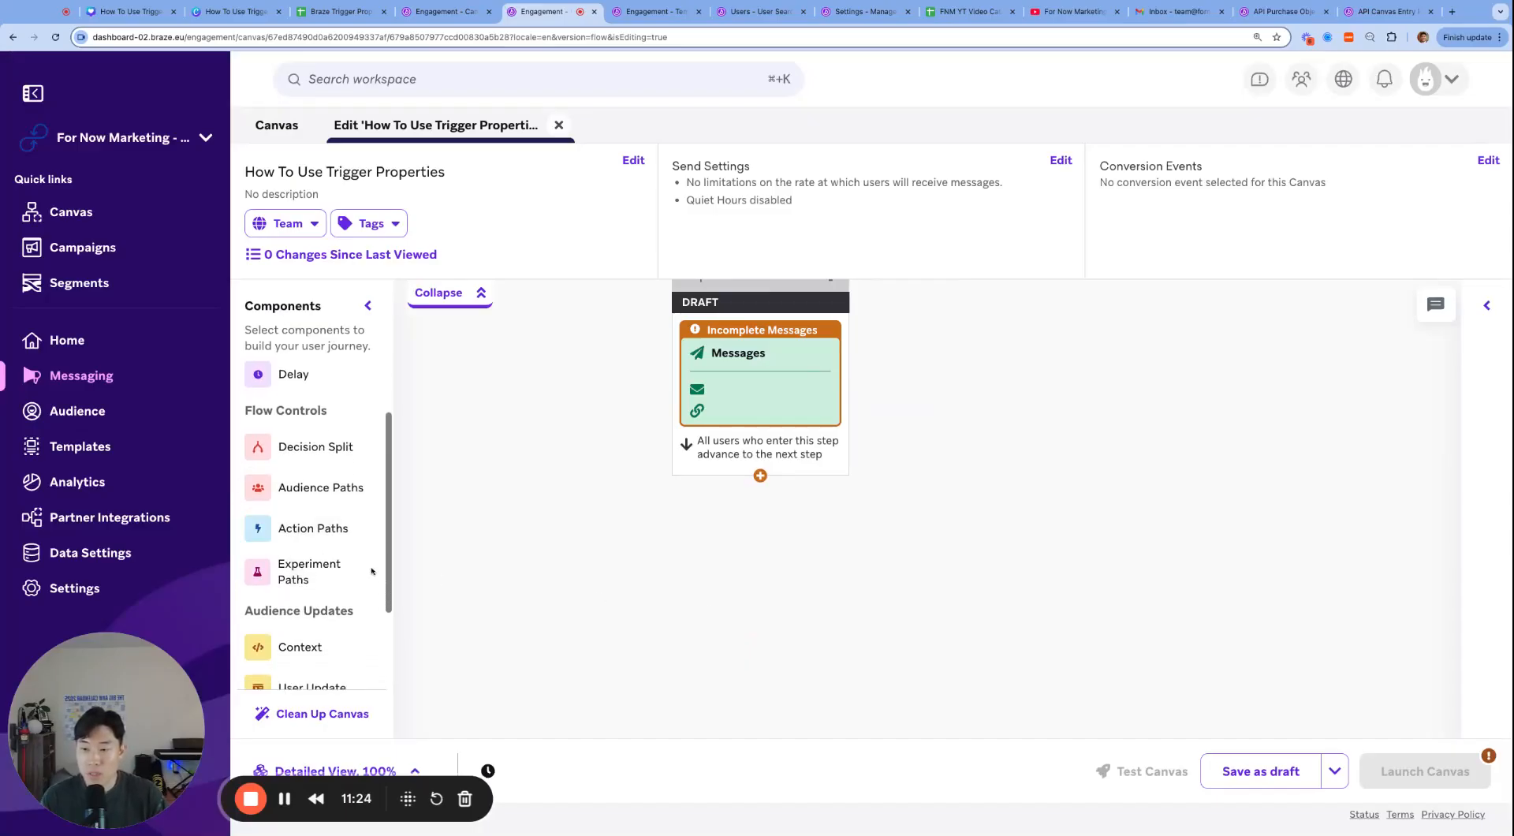
pyautogui.moveTo(297, 528); pyautogui.dragTo(820, 609)
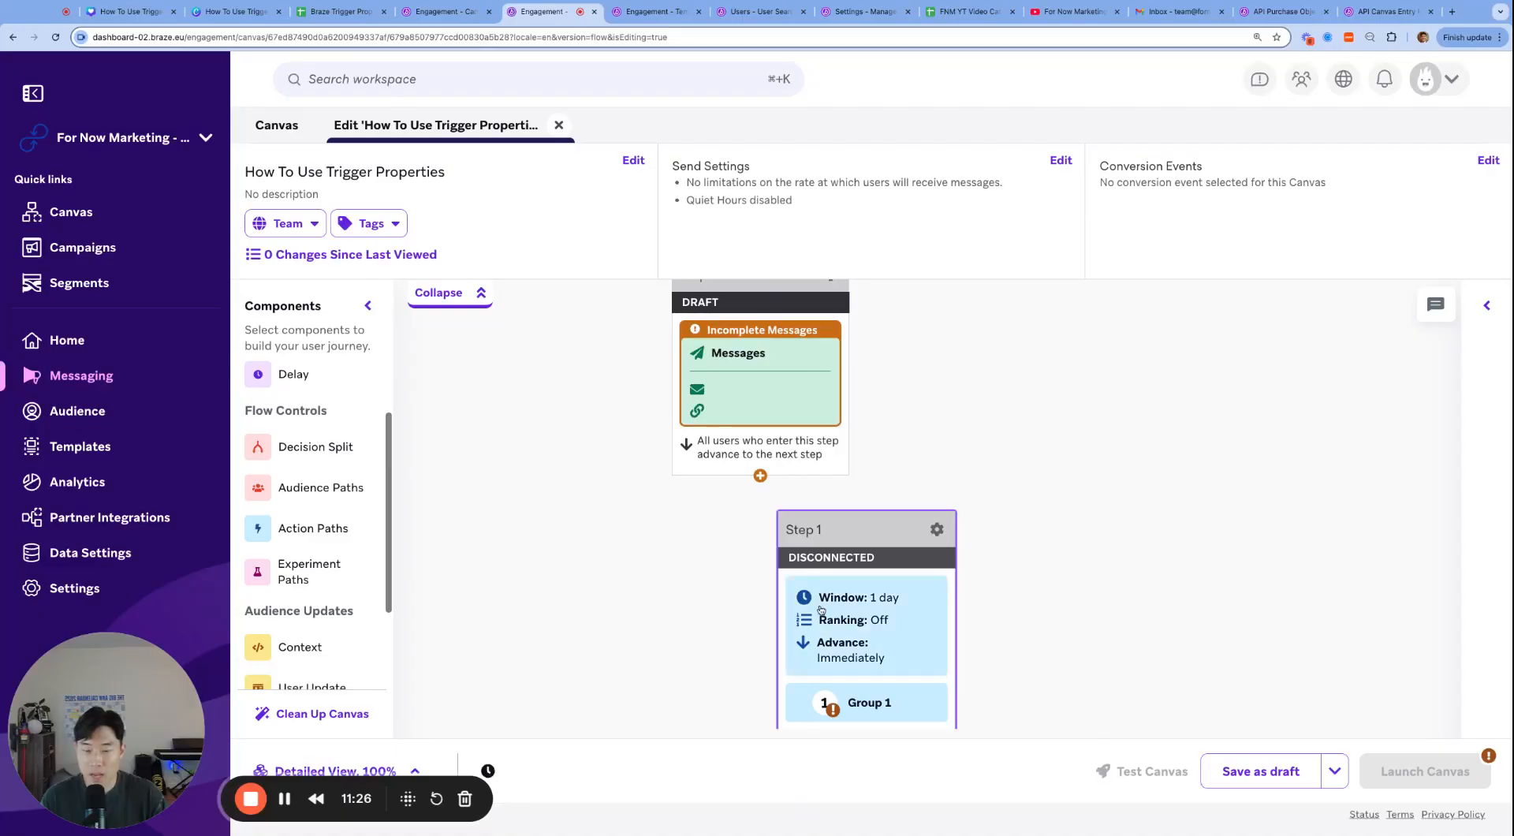
pyautogui.scroll(-2, 821, 610)
pyautogui.click(891, 532)
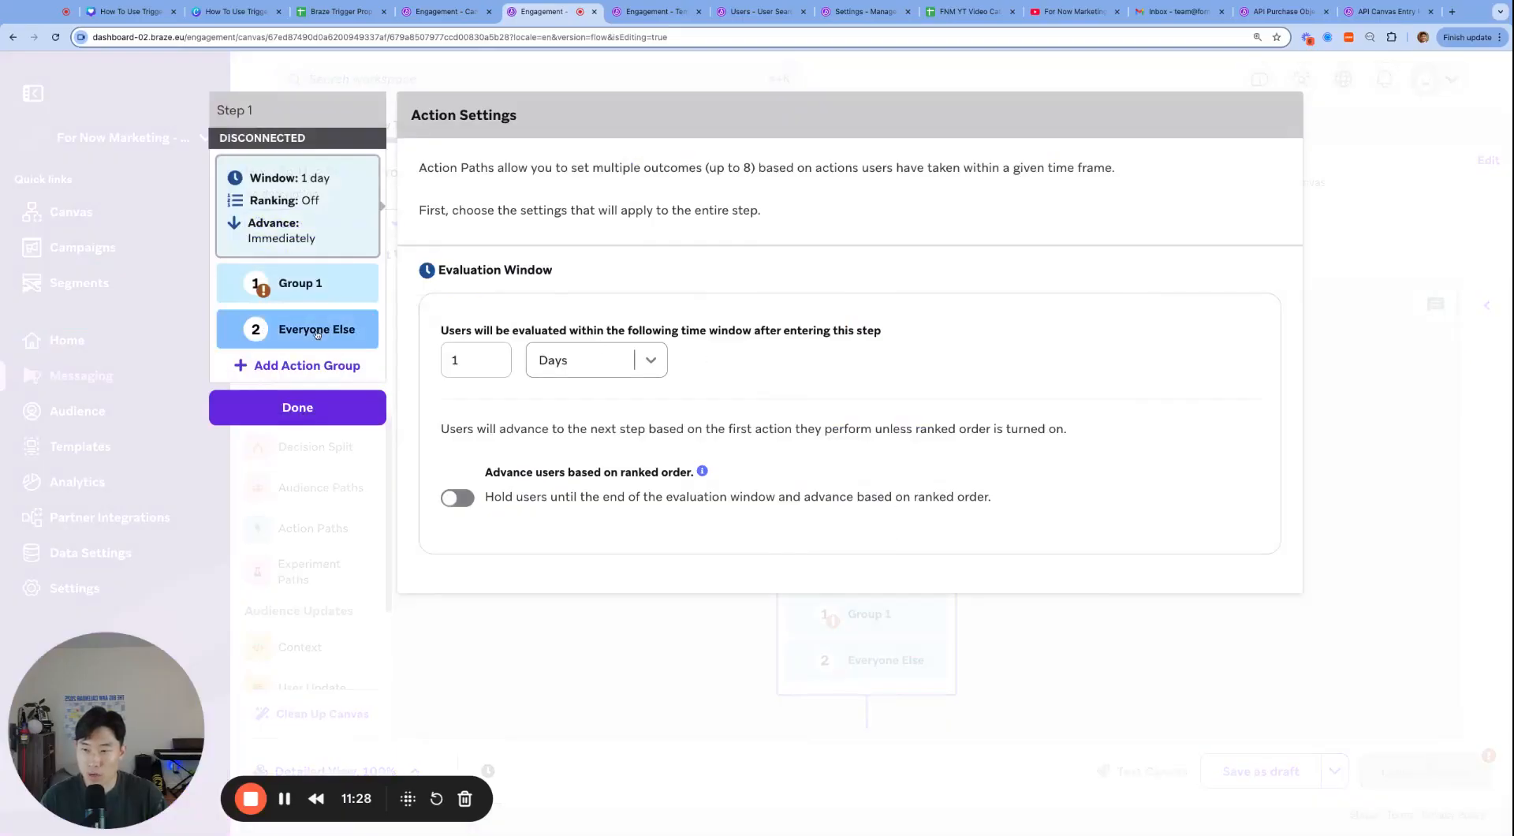
pyautogui.click(304, 287)
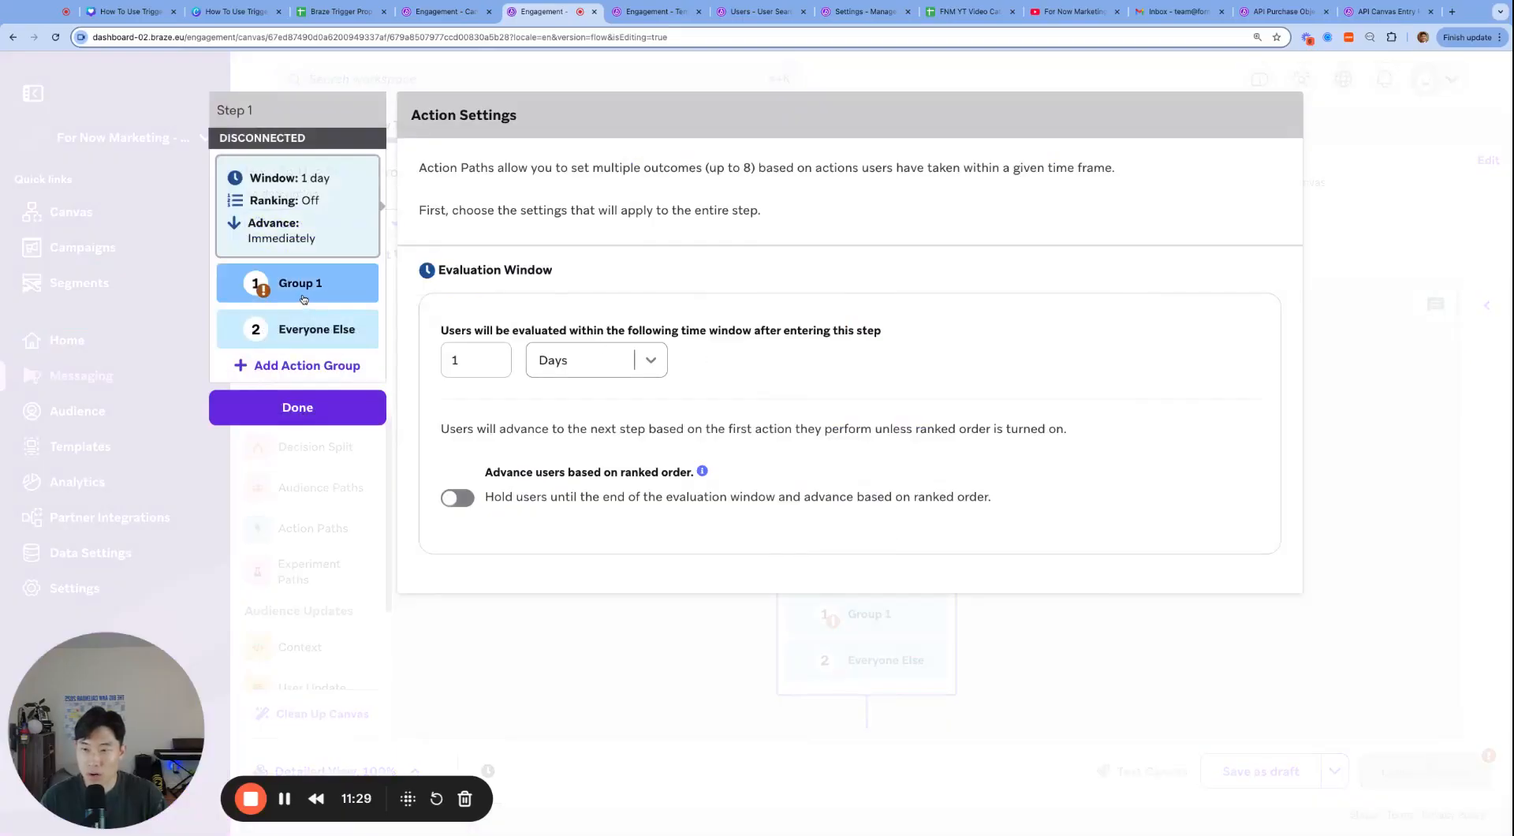
pyautogui.click(317, 405)
# - Place a Message component beneath the Group 1 path of the Action Paths step and look over the branch
pyautogui.scroll(-8, 754, 523)
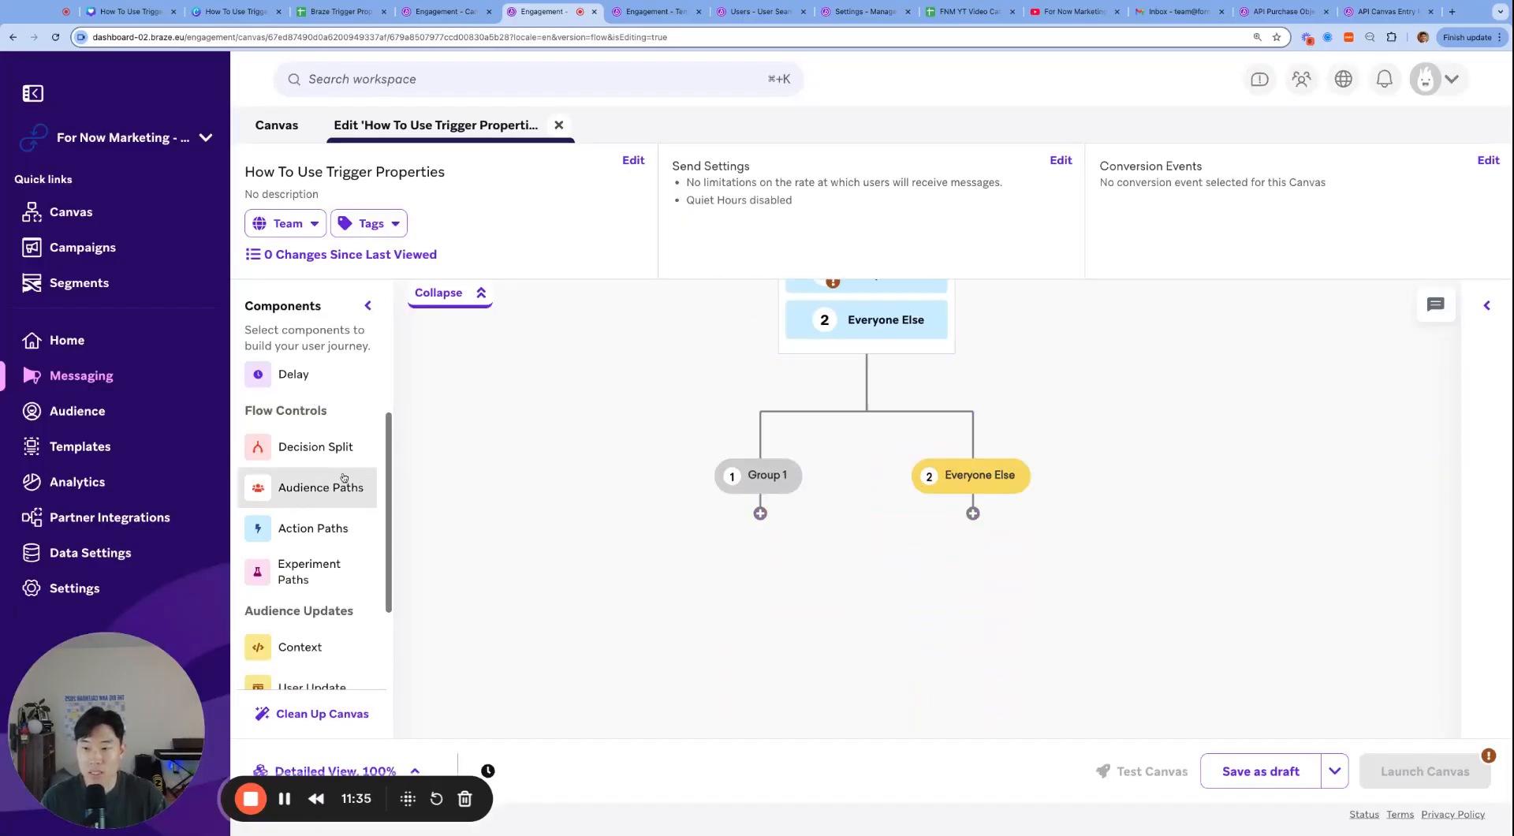
pyautogui.scroll(-2, 351, 473)
pyautogui.scroll(4, 303, 430)
pyautogui.moveTo(303, 430); pyautogui.dragTo(758, 580)
pyautogui.scroll(2, 762, 523)
pyautogui.scroll(3, 844, 523)
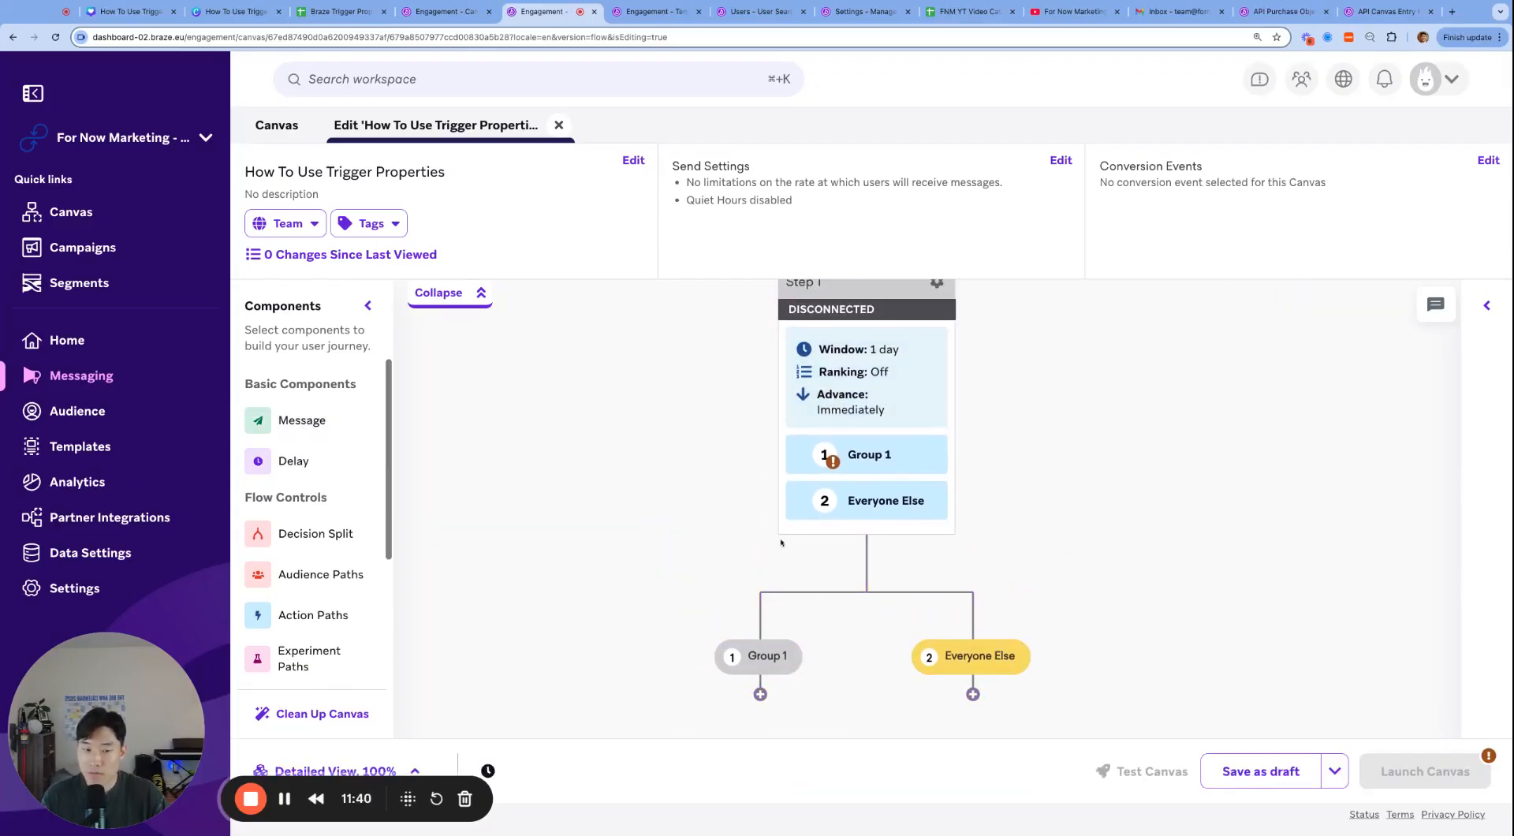
pyautogui.scroll(1, 769, 473)
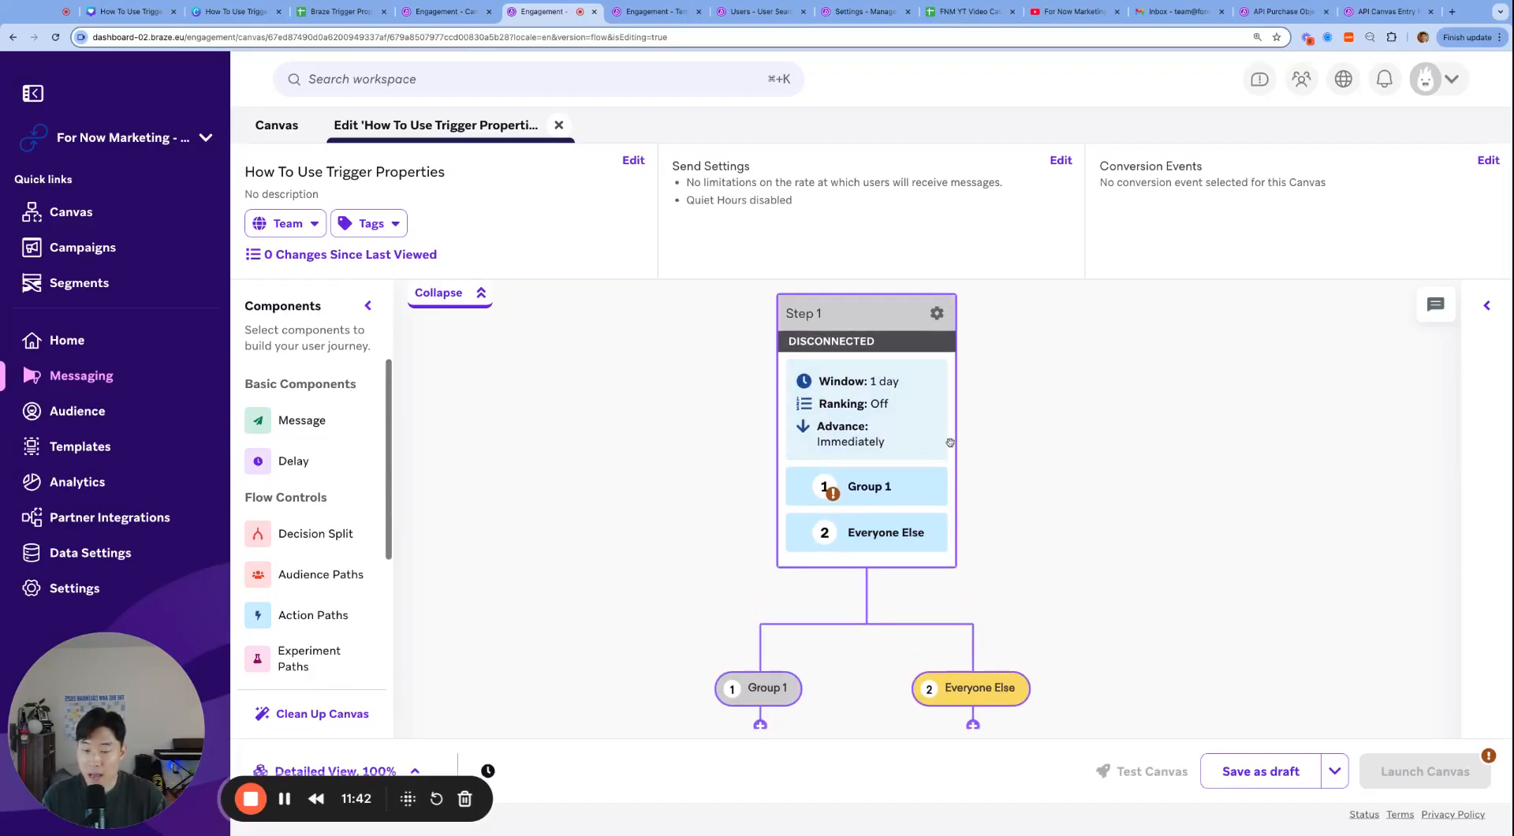
pyautogui.scroll(-8, 820, 560)
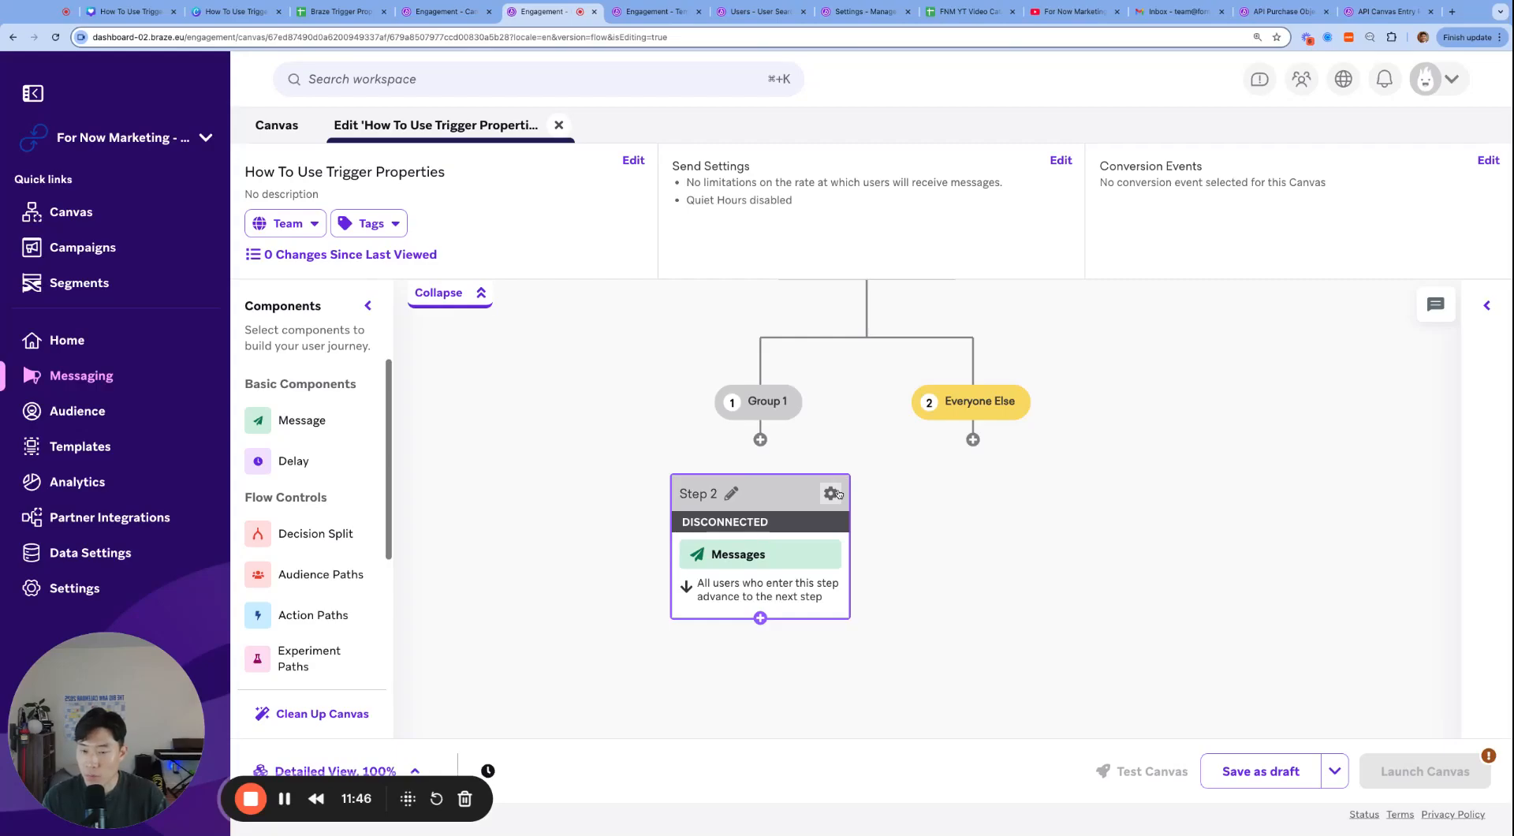
pyautogui.scroll(5, 836, 497)
pyautogui.scroll(-1, 828, 631)
# - Delete the disconnected Message step (Step 2) and the Action Paths step (Step 1) from the Canvas flow
pyautogui.click(827, 672)
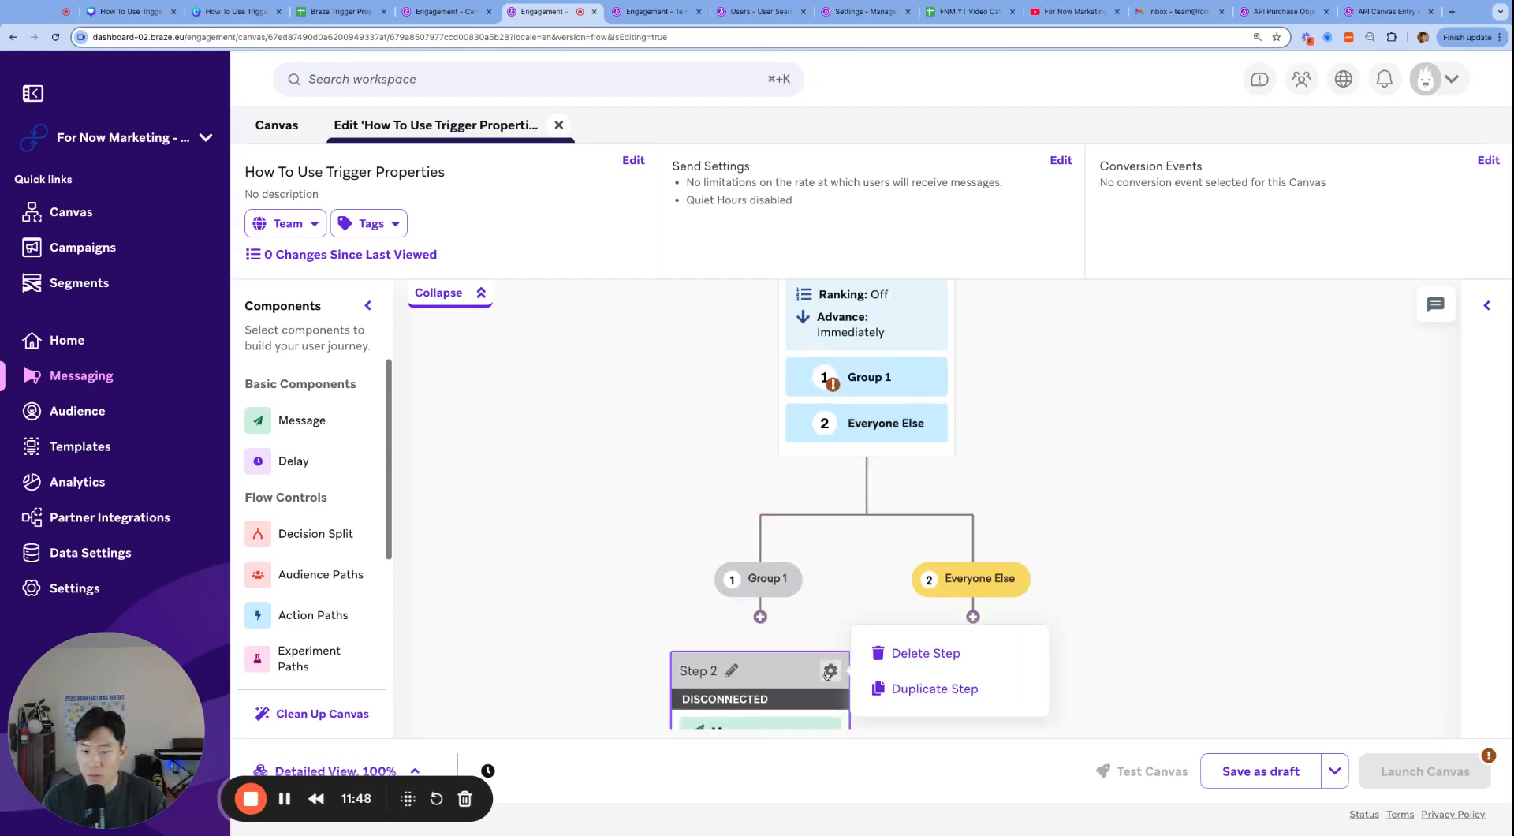
pyautogui.click(887, 655)
pyautogui.click(1004, 317)
pyautogui.scroll(3, 938, 497)
pyautogui.click(937, 492)
pyautogui.click(1015, 474)
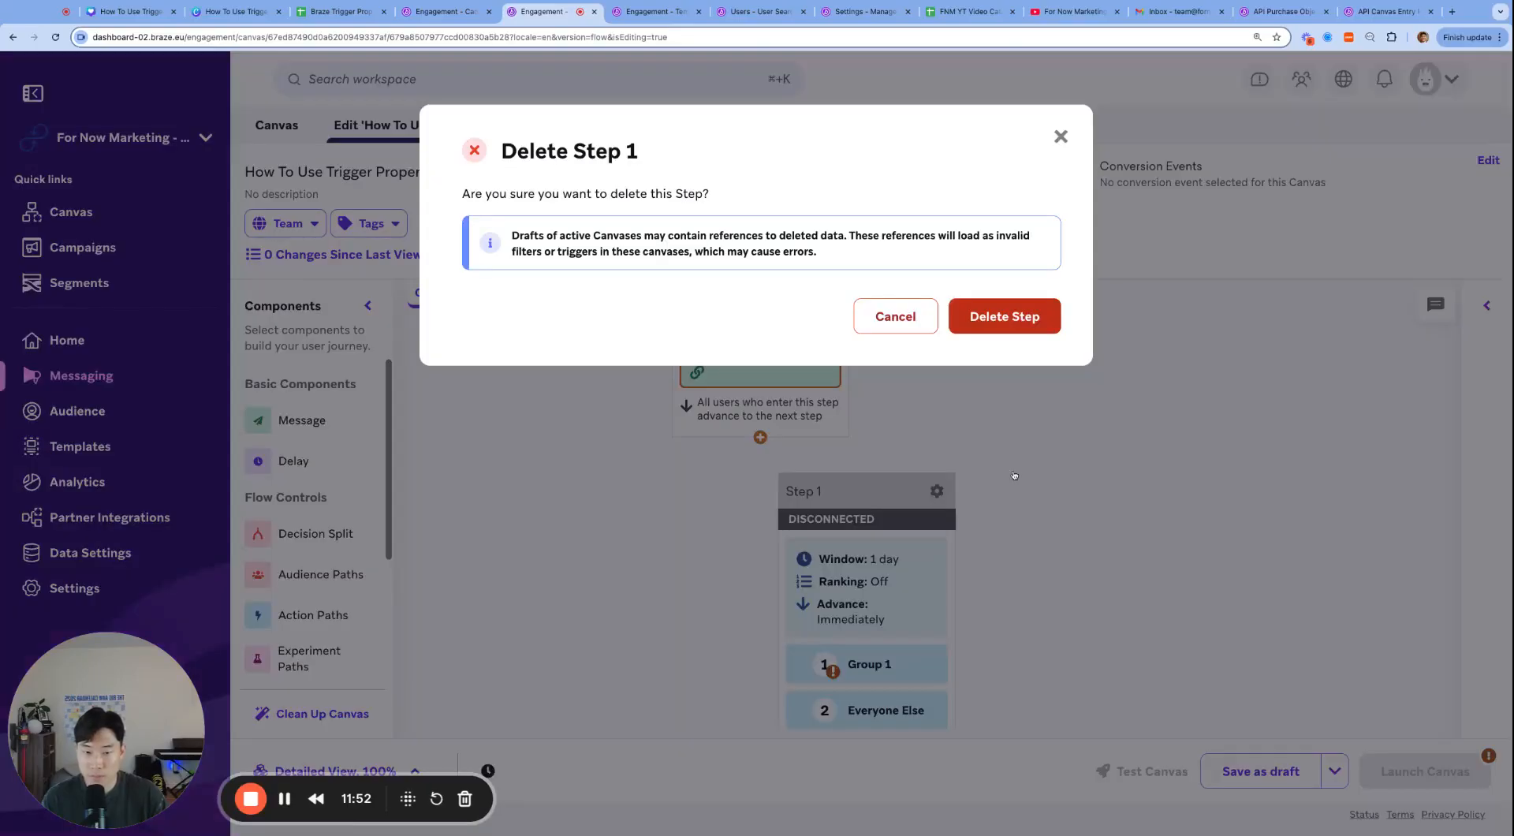
pyautogui.click(1005, 316)
# - Reopen the message step's email body in the editor and browse the personalization types for the Canvas entry property option
pyautogui.click(769, 499)
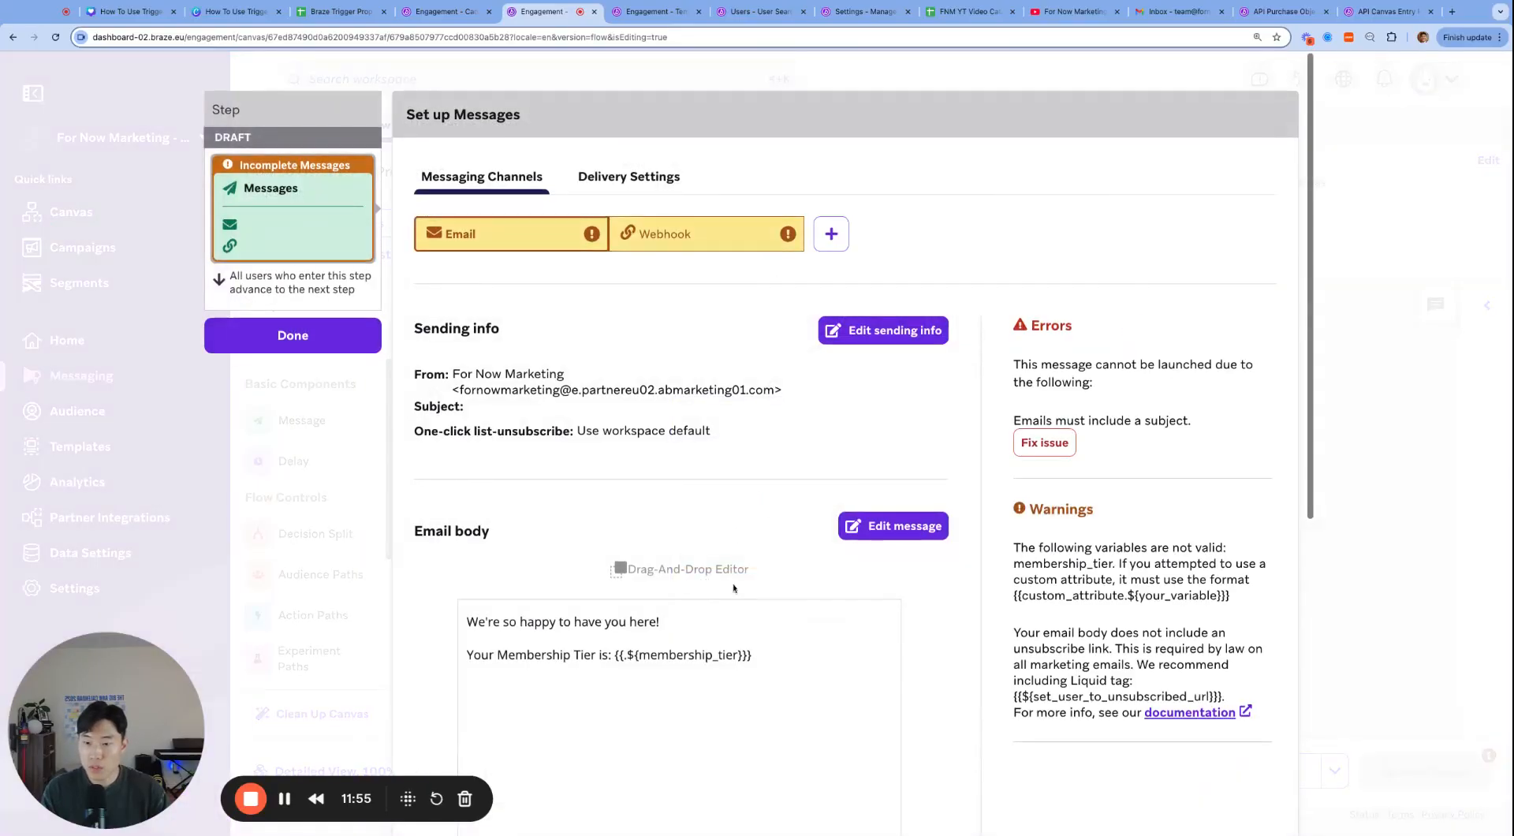
pyautogui.click(727, 588)
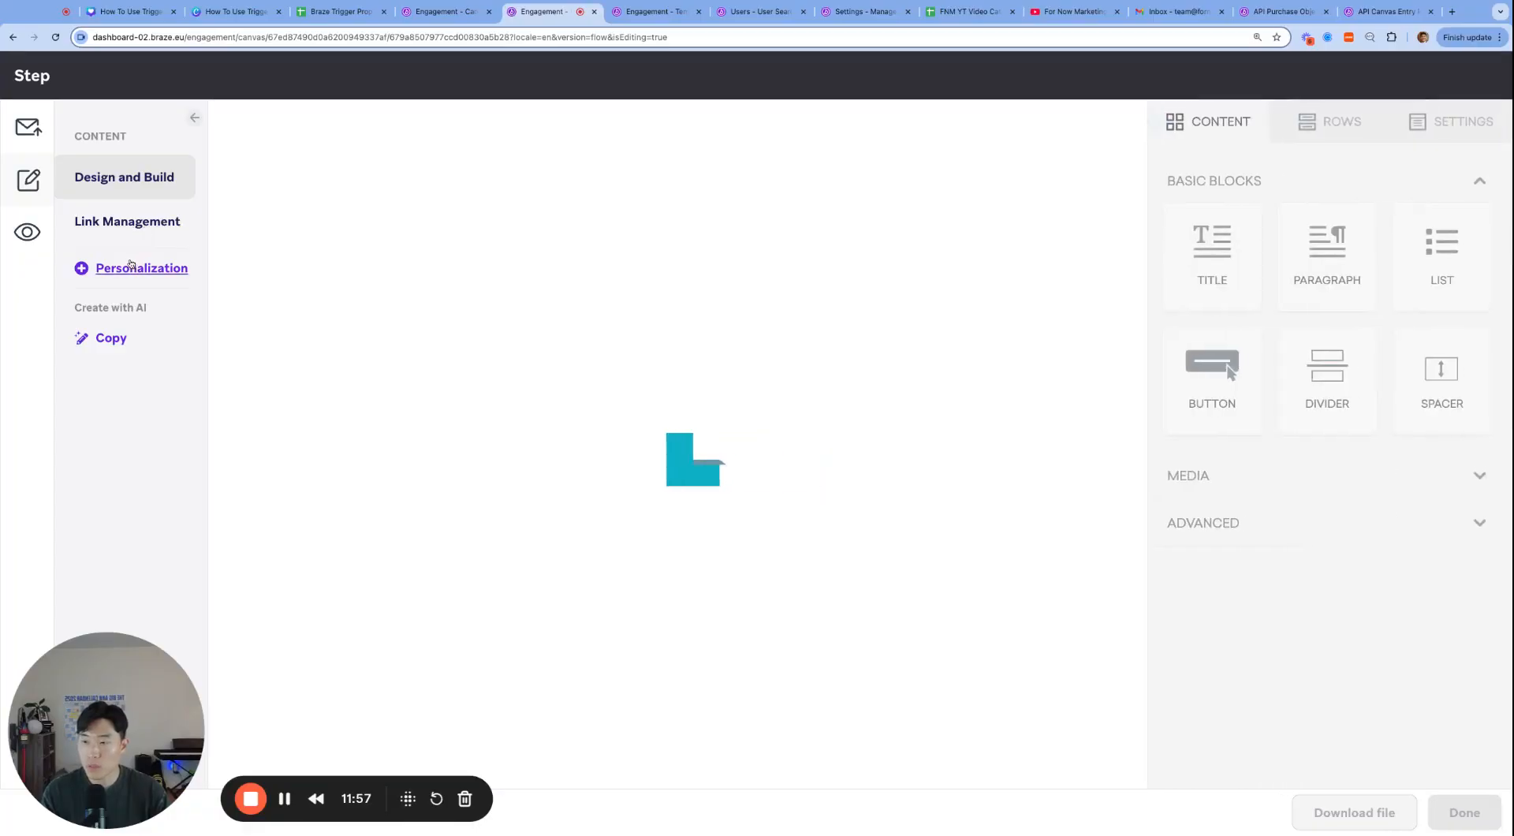
pyautogui.click(135, 268)
pyautogui.click(169, 204)
pyautogui.scroll(-5, 150, 339)
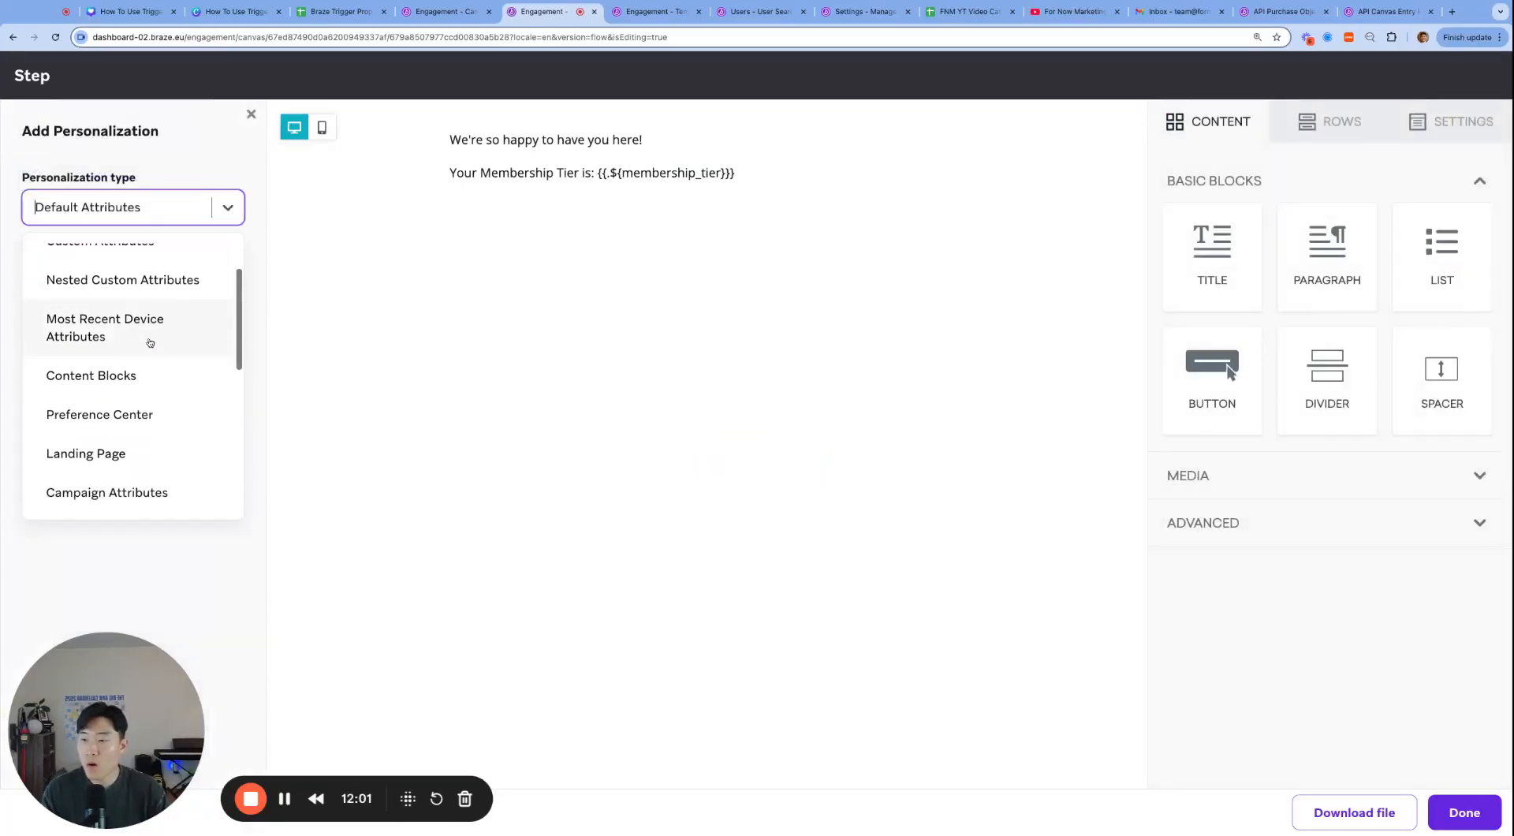
pyautogui.scroll(-3, 142, 355)
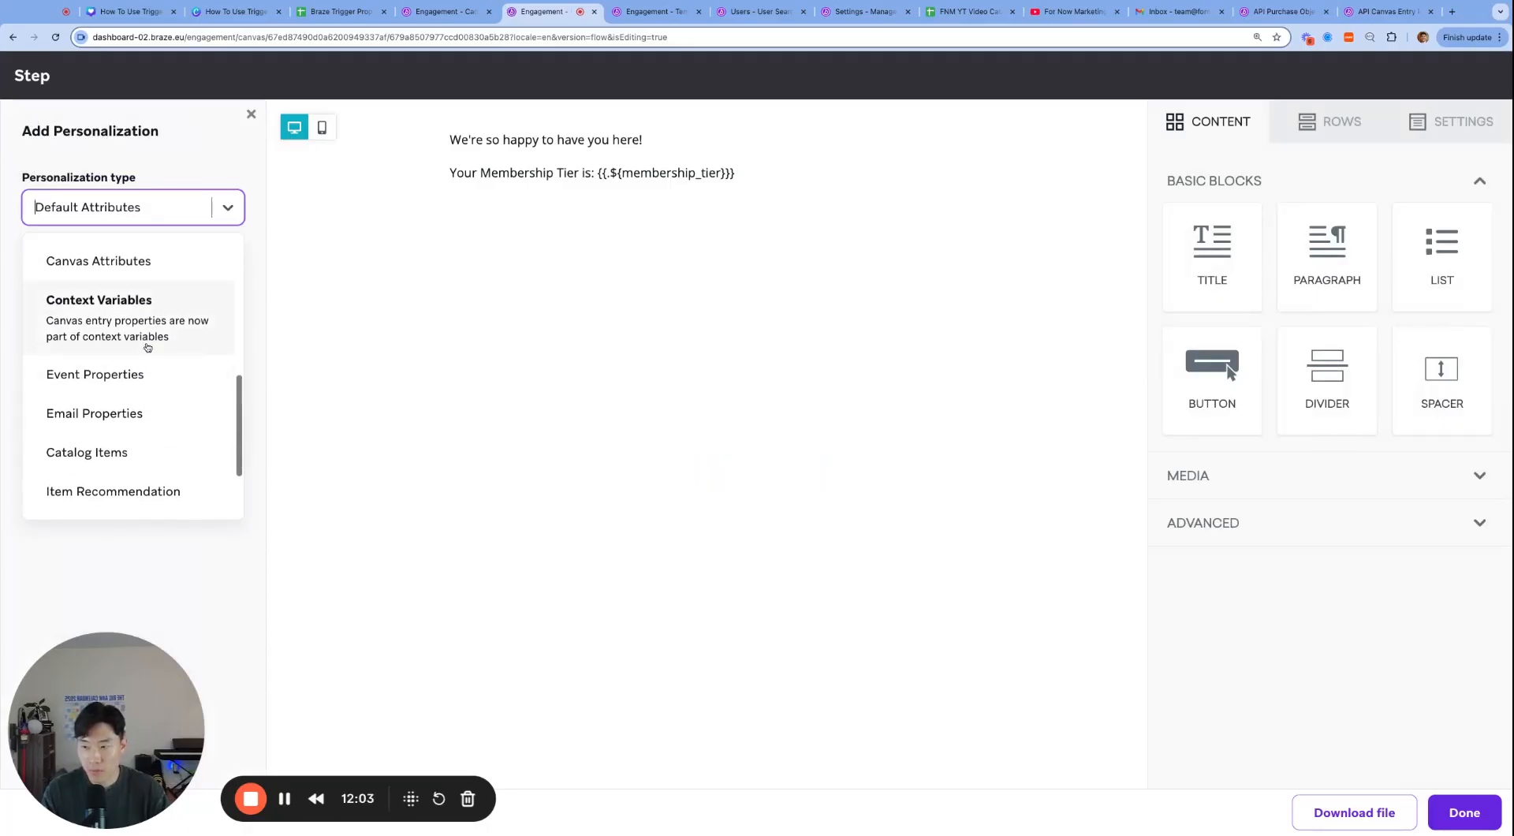
pyautogui.scroll(3, 148, 342)
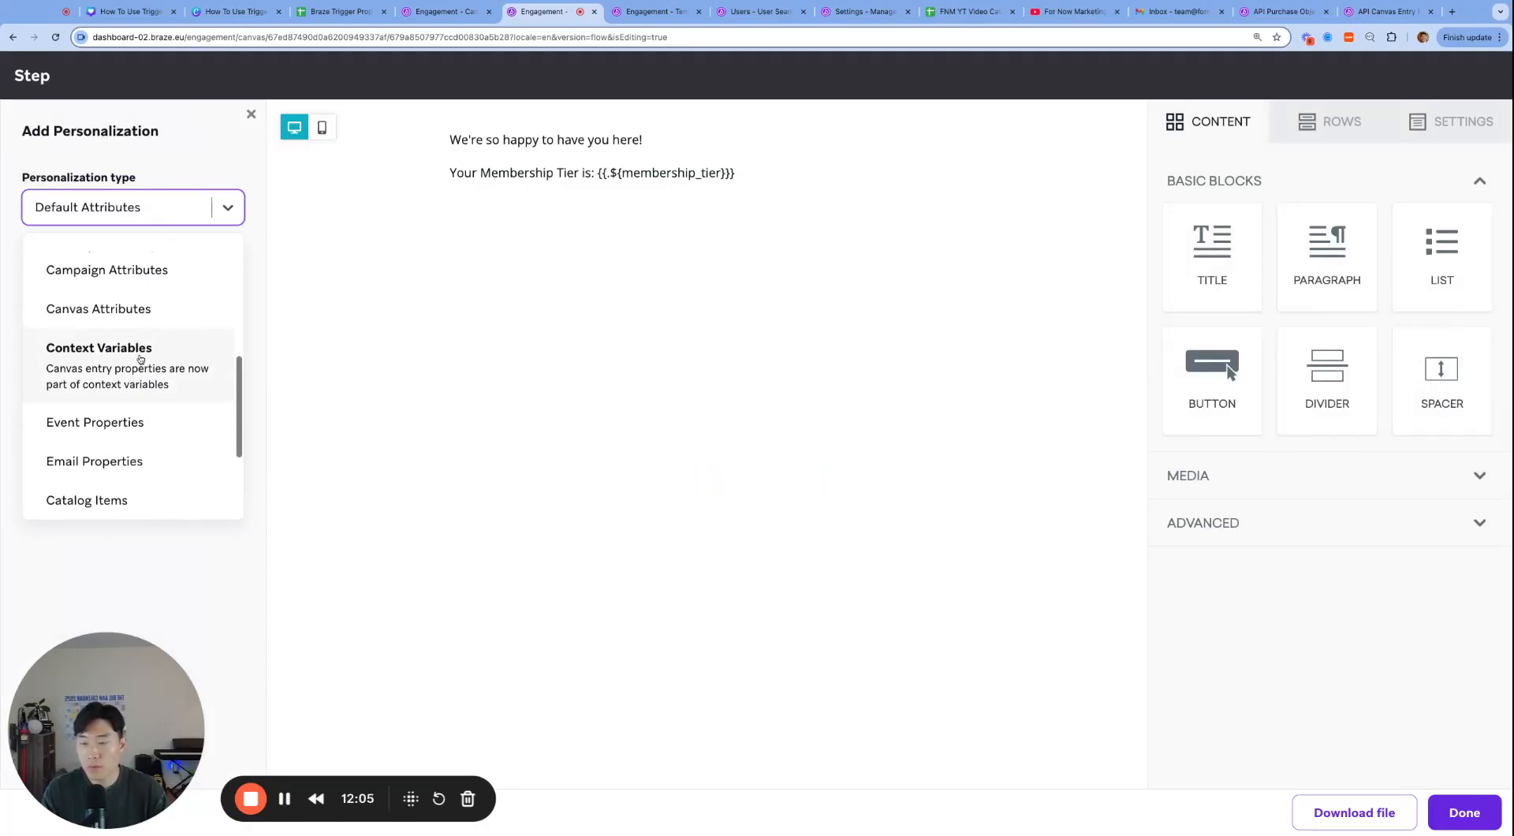
# - Search the web for "canvas entry properties braze" and highlight the example tag {{canvas_entry_properties.${product_name}}} in Braze's Canvas entry properties object documentation
pyautogui.hotkey('ctrl', 't')
pyautogui.write('canvas entry properties')
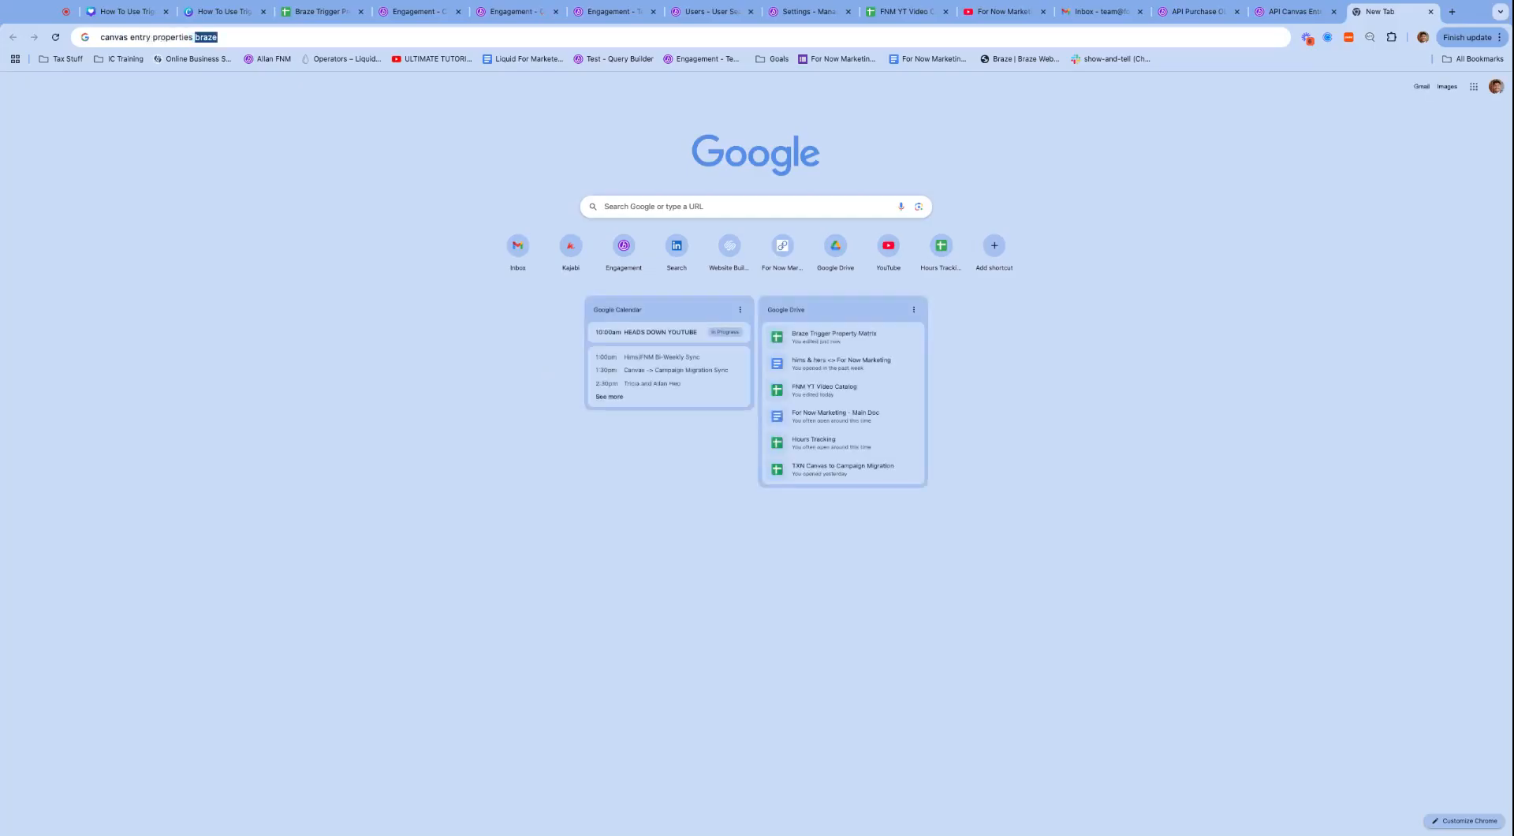
pyautogui.write(' bra')
pyautogui.press('Return')
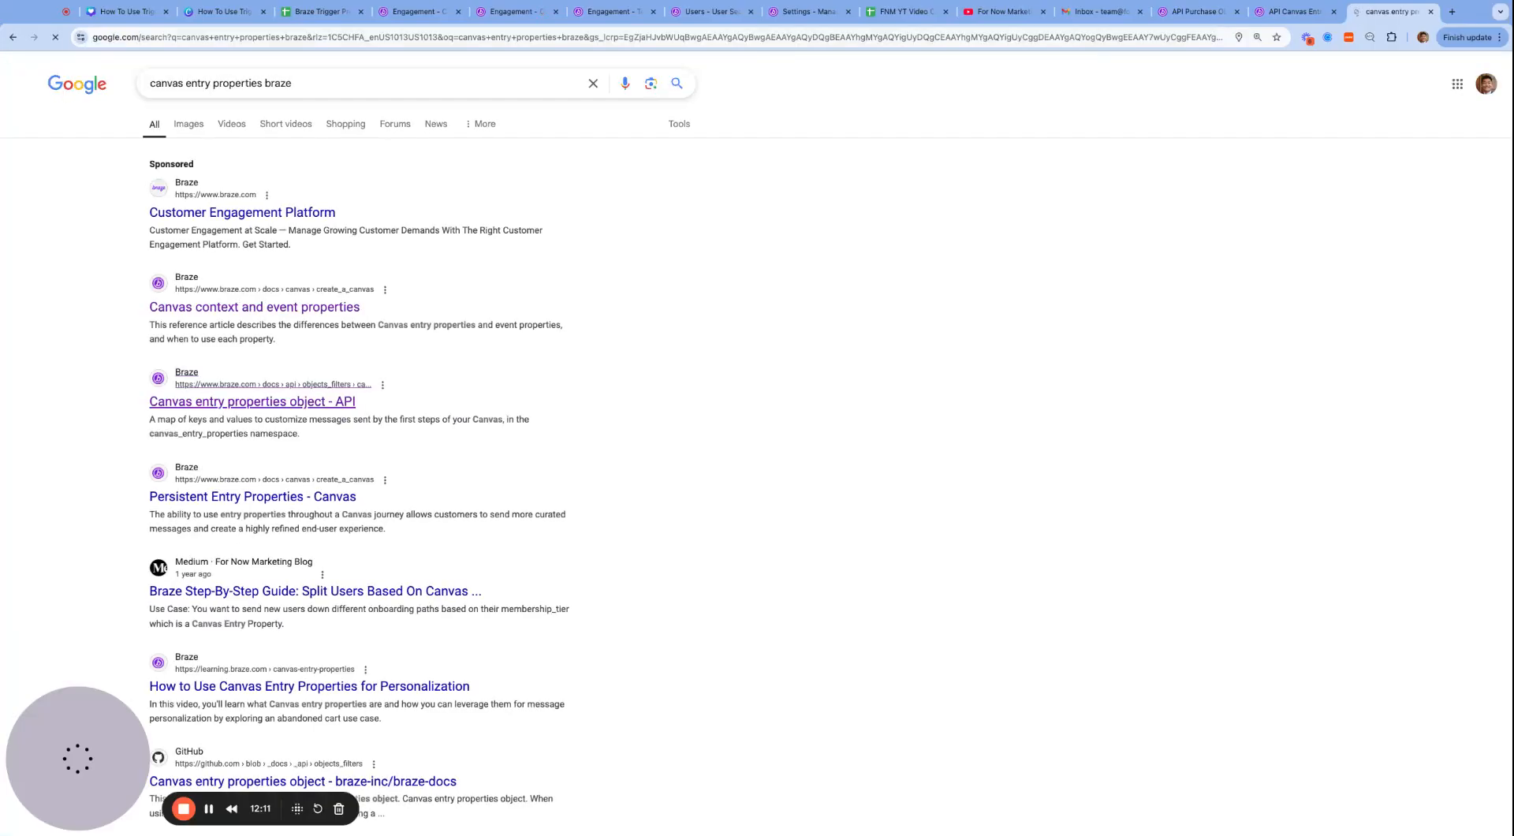
pyautogui.click(246, 404)
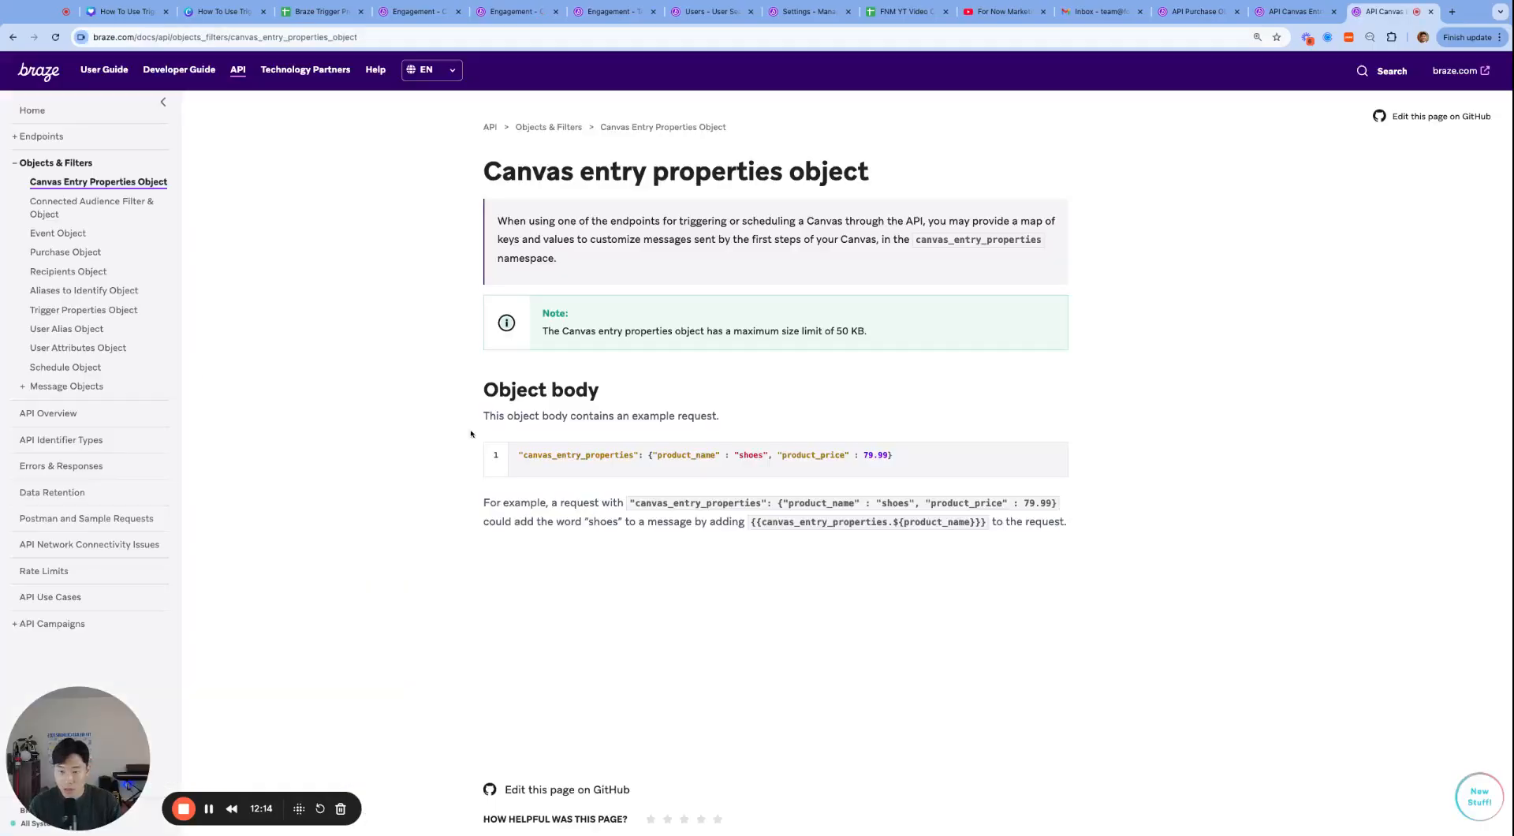
pyautogui.moveTo(751, 522); pyautogui.dragTo(959, 522)
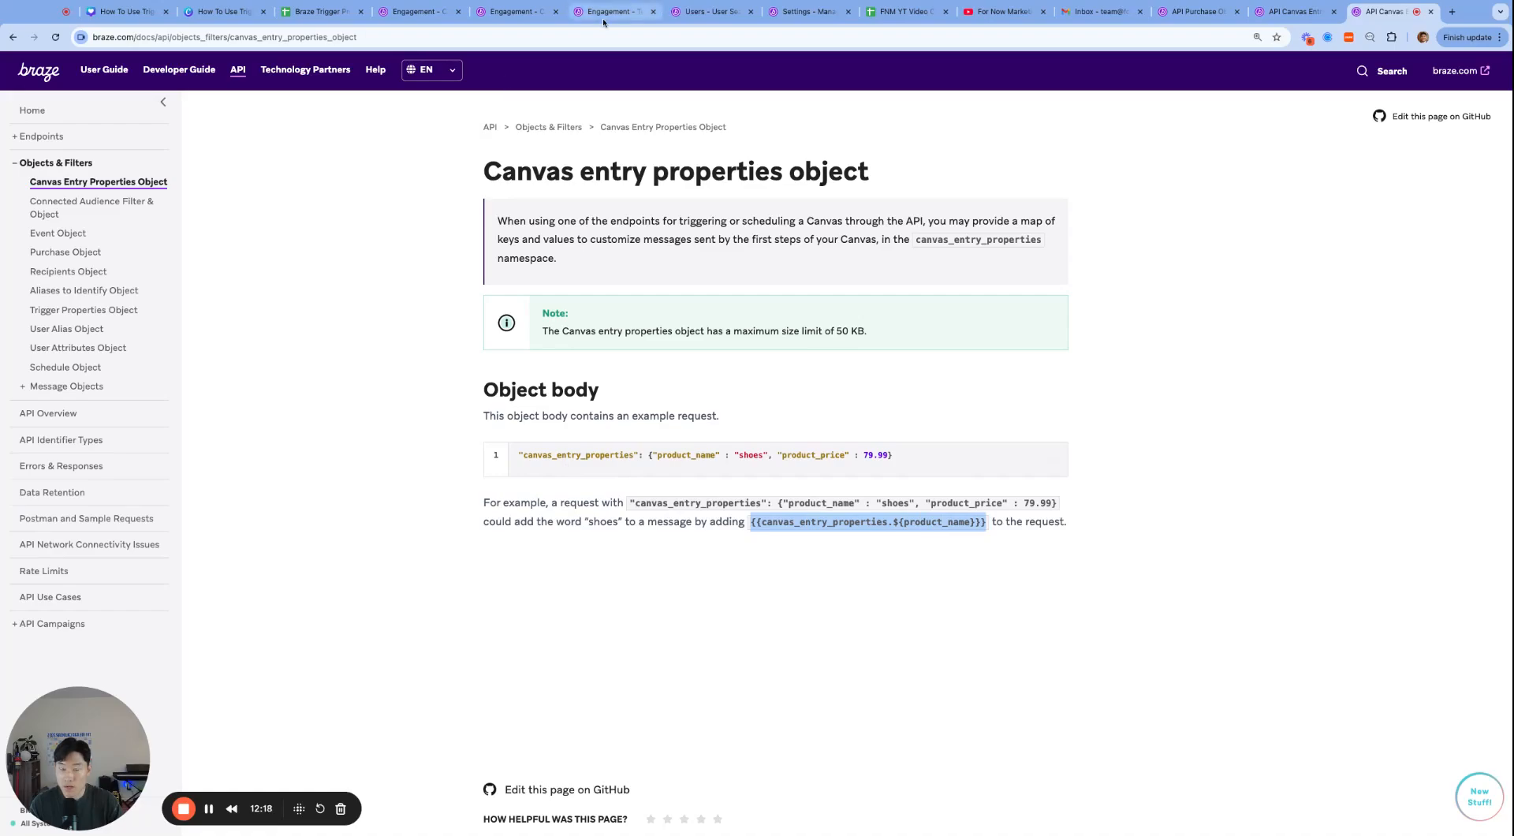
# - Return to the Canvas email editor and examine the Context Variables entry among the personalization types, leaving the type unchanged
pyautogui.click(564, 13)
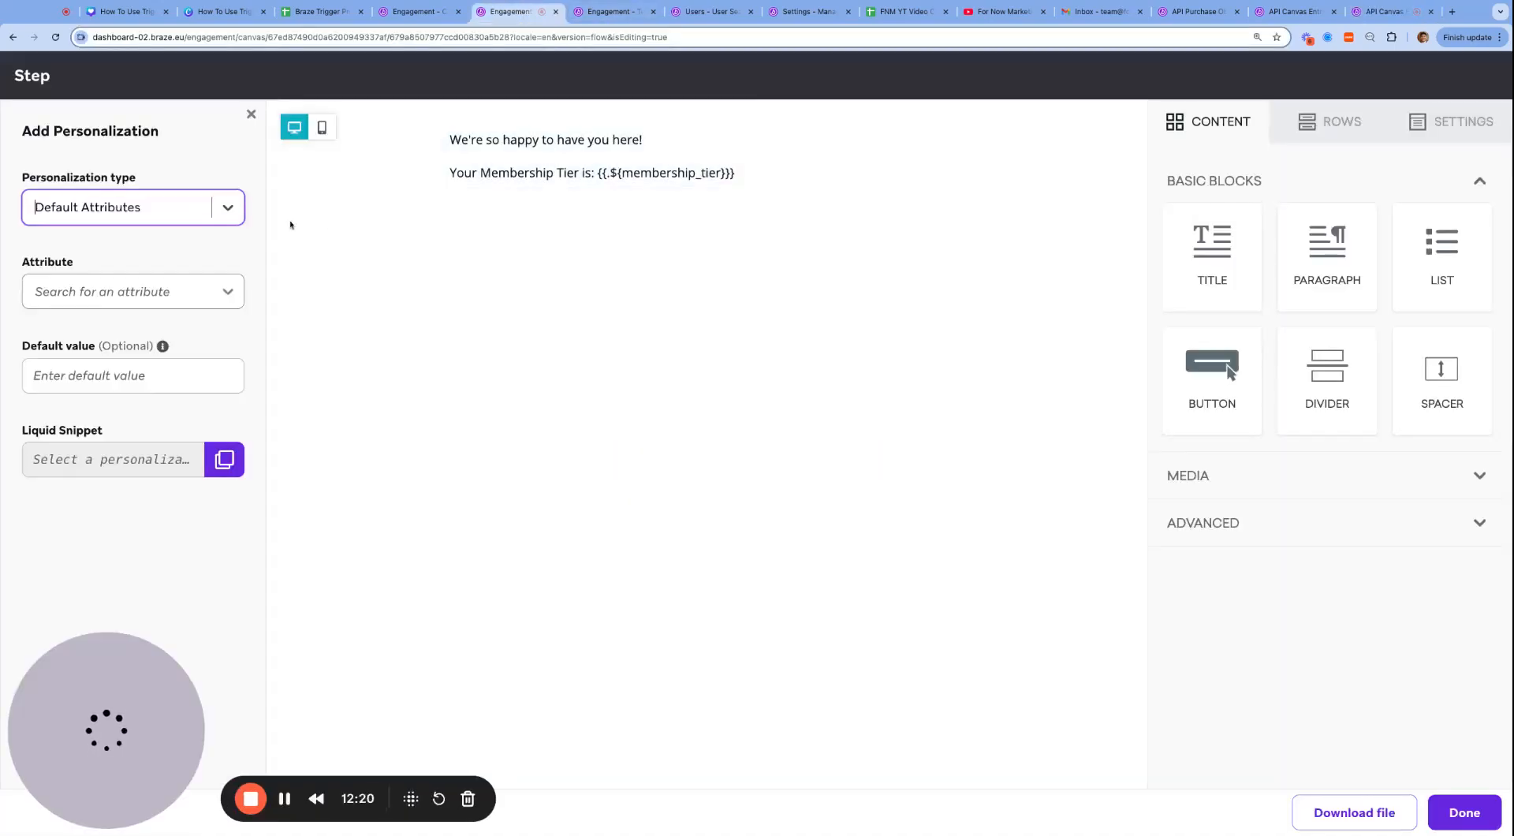
pyautogui.click(197, 207)
pyautogui.scroll(-5, 118, 332)
pyautogui.scroll(-4, 109, 379)
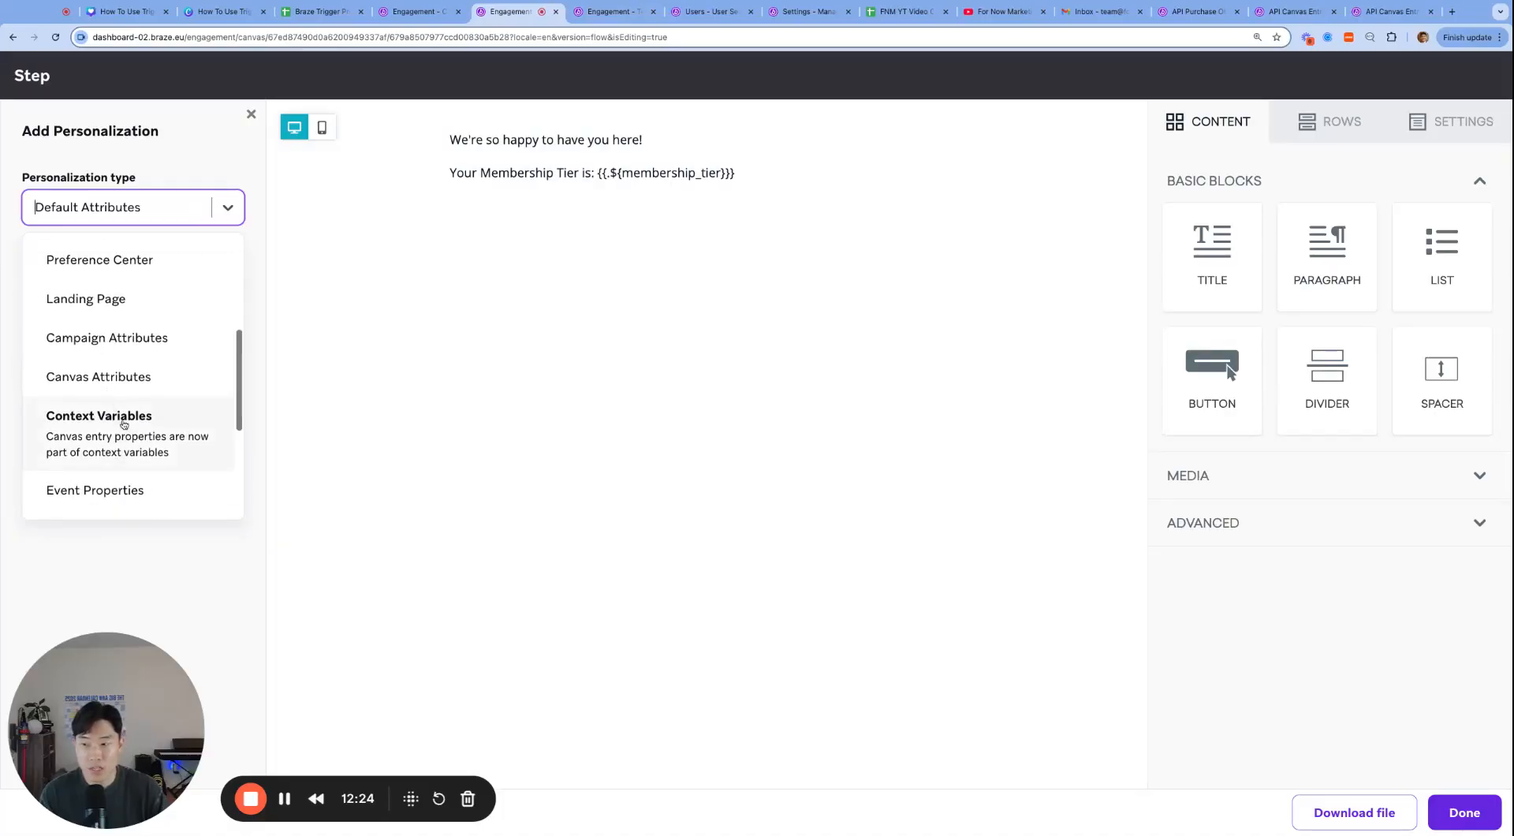
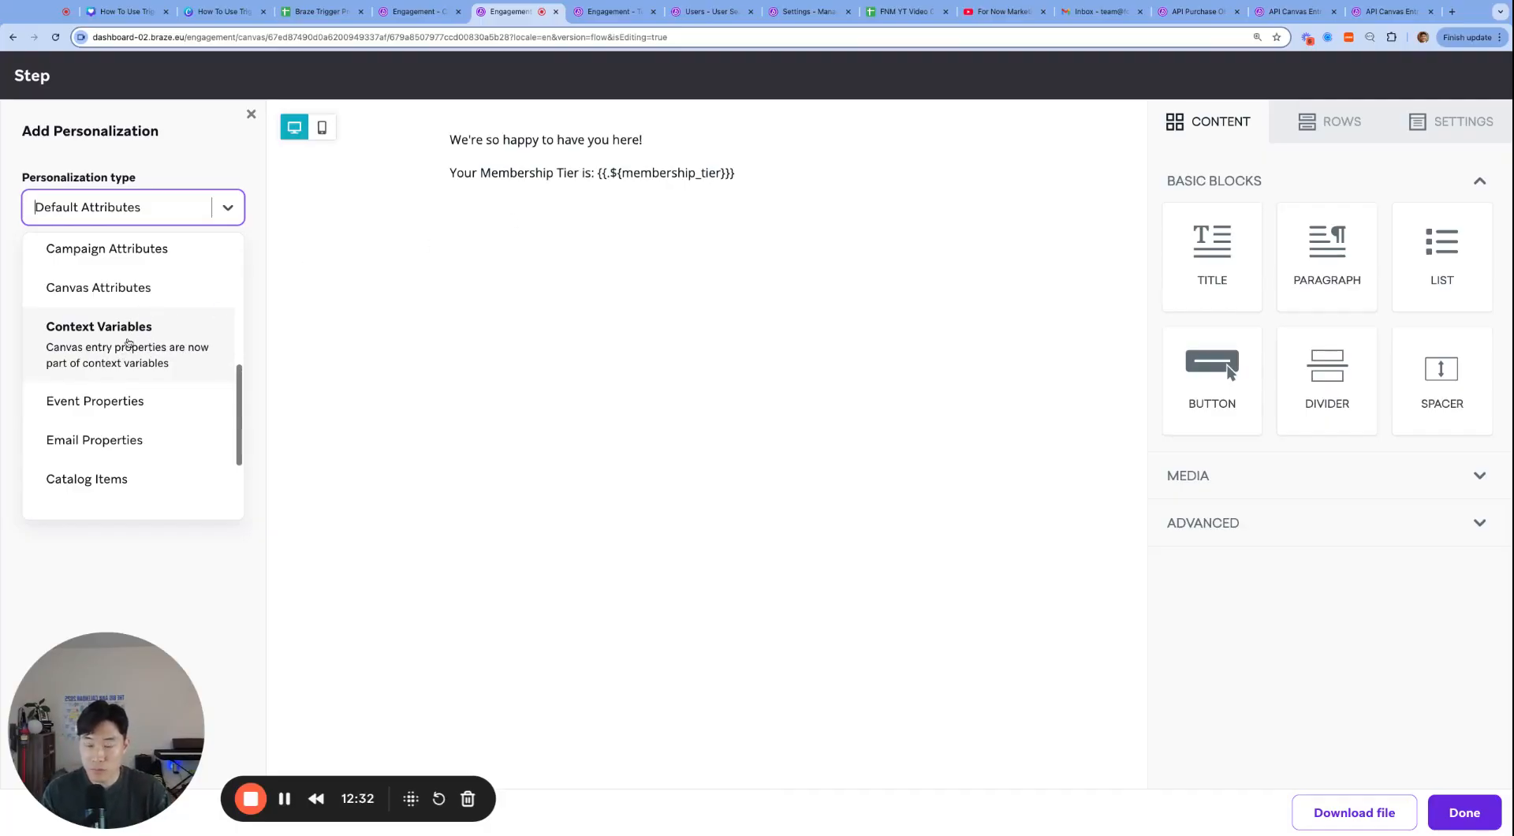
pyautogui.click(451, 322)
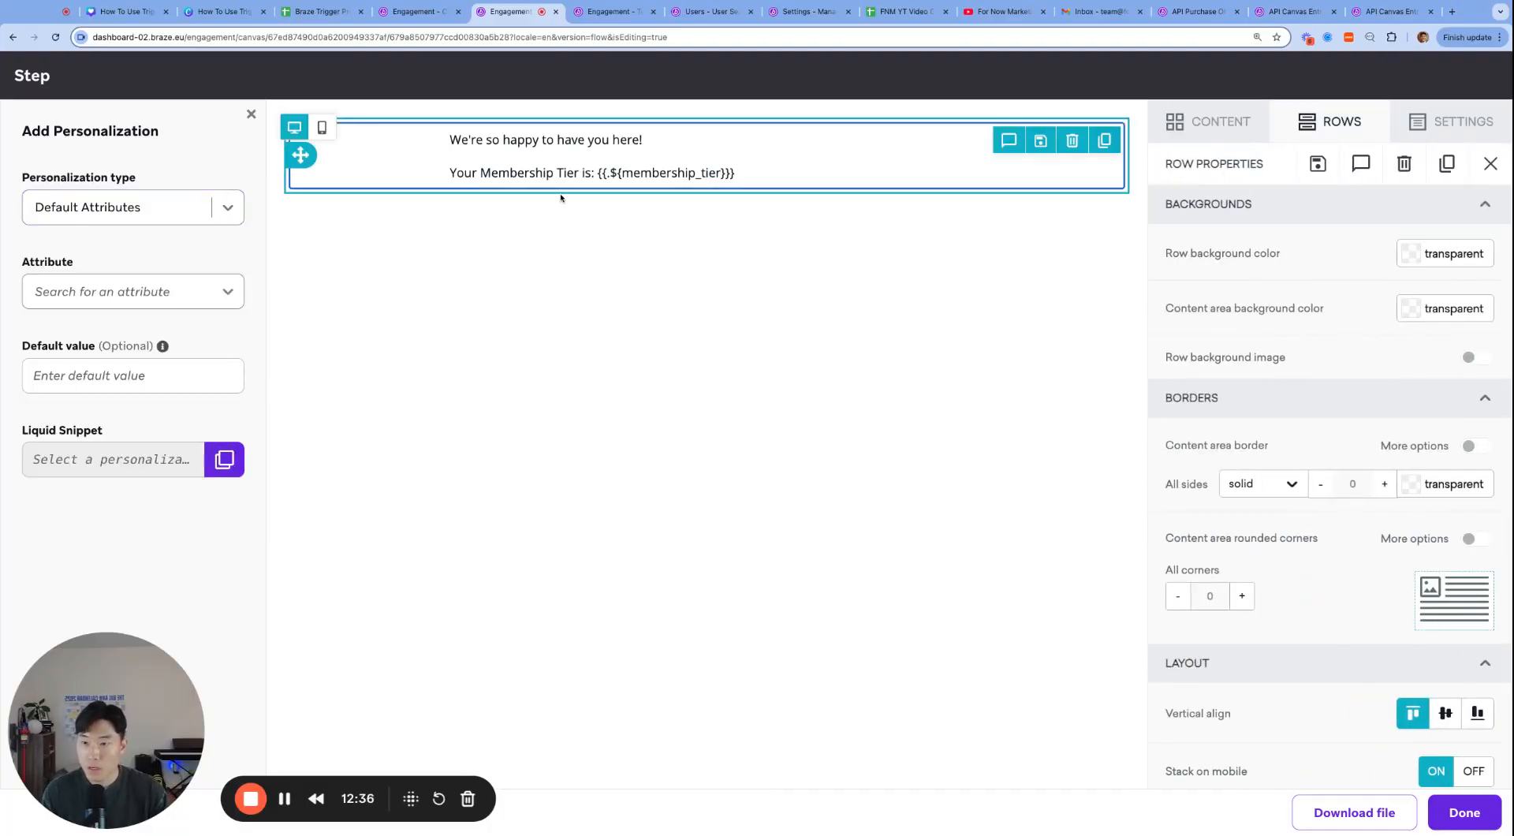
# - Add a new line to the email text block reading "Canvas Entry Property: {{canvas_entry_properties.${product_name}}}"
pyautogui.click(777, 172)
pyautogui.press('Return')
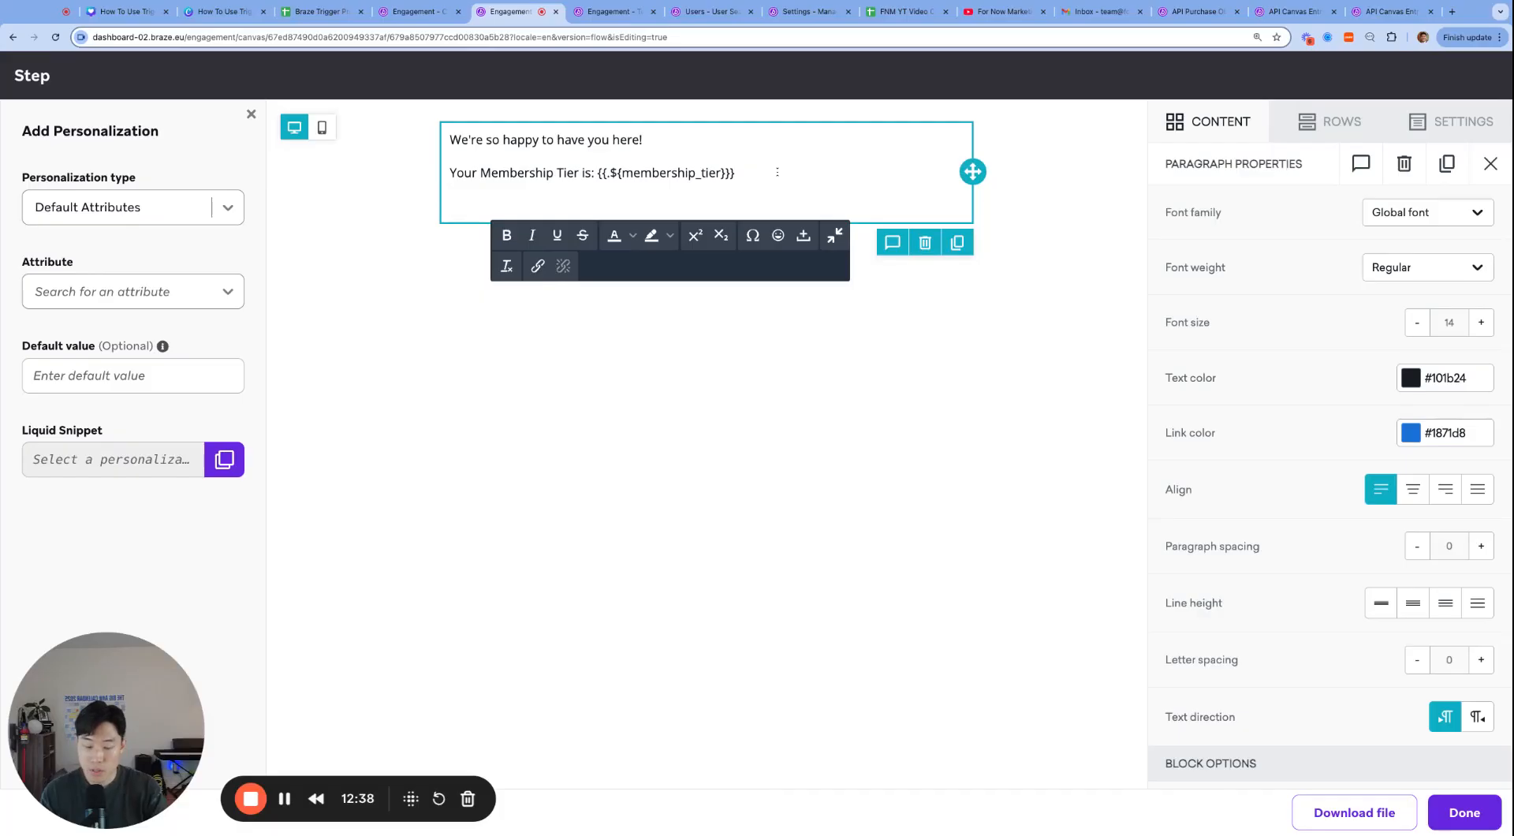
pyautogui.write('Canvas Entry Property:')
pyautogui.write('{{canvas_entry_properties.${product_name}}}')
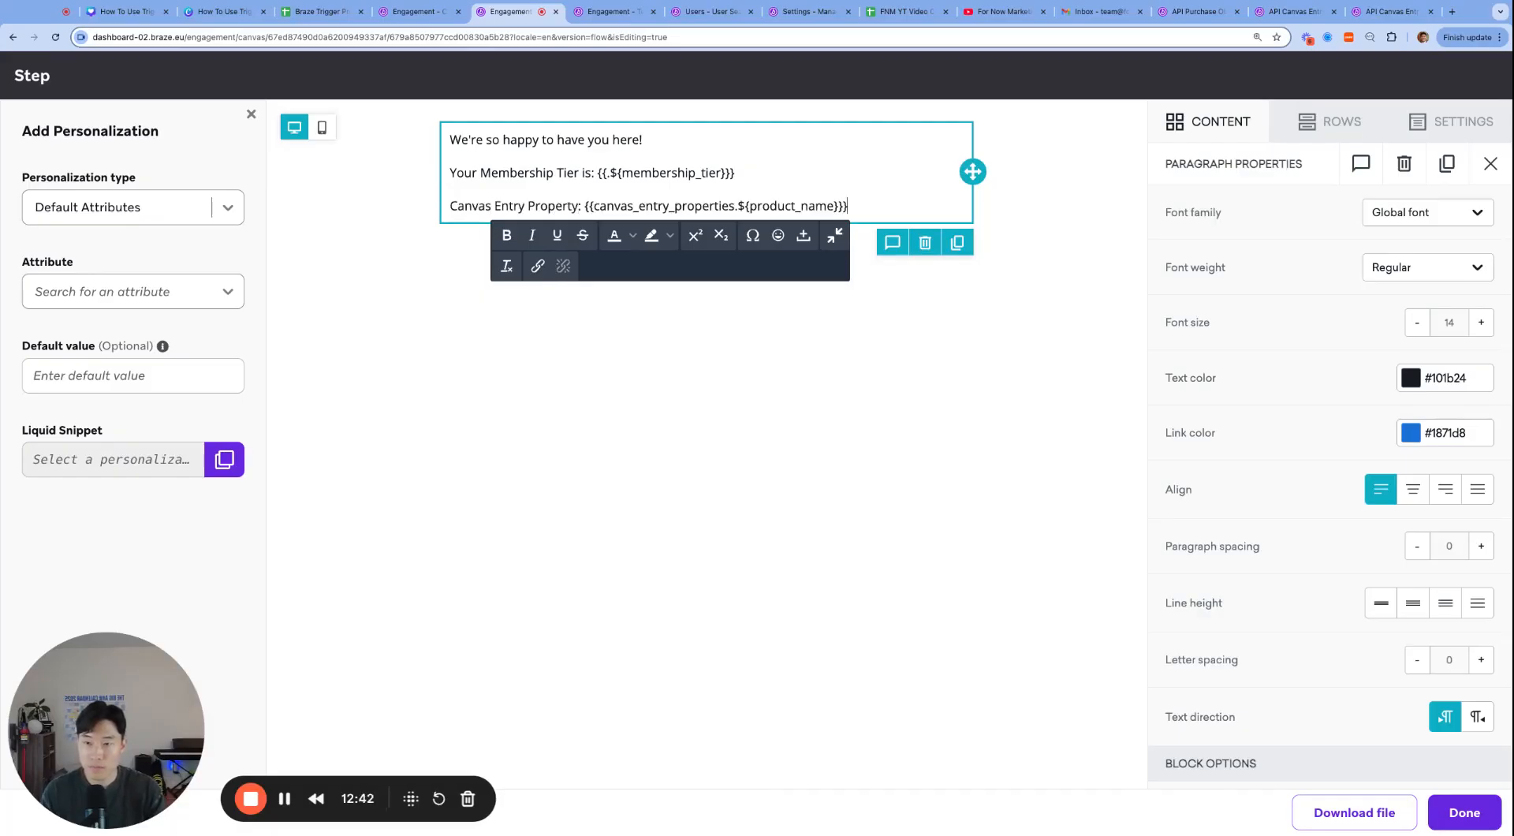
# - Insert "Your Membership Tier is:" between the Canvas Entry Property label and its Liquid tag, without the copied membership_tier tag
pyautogui.press('shift+super+Left')
pyautogui.press('super+c')
pyautogui.press('Down')
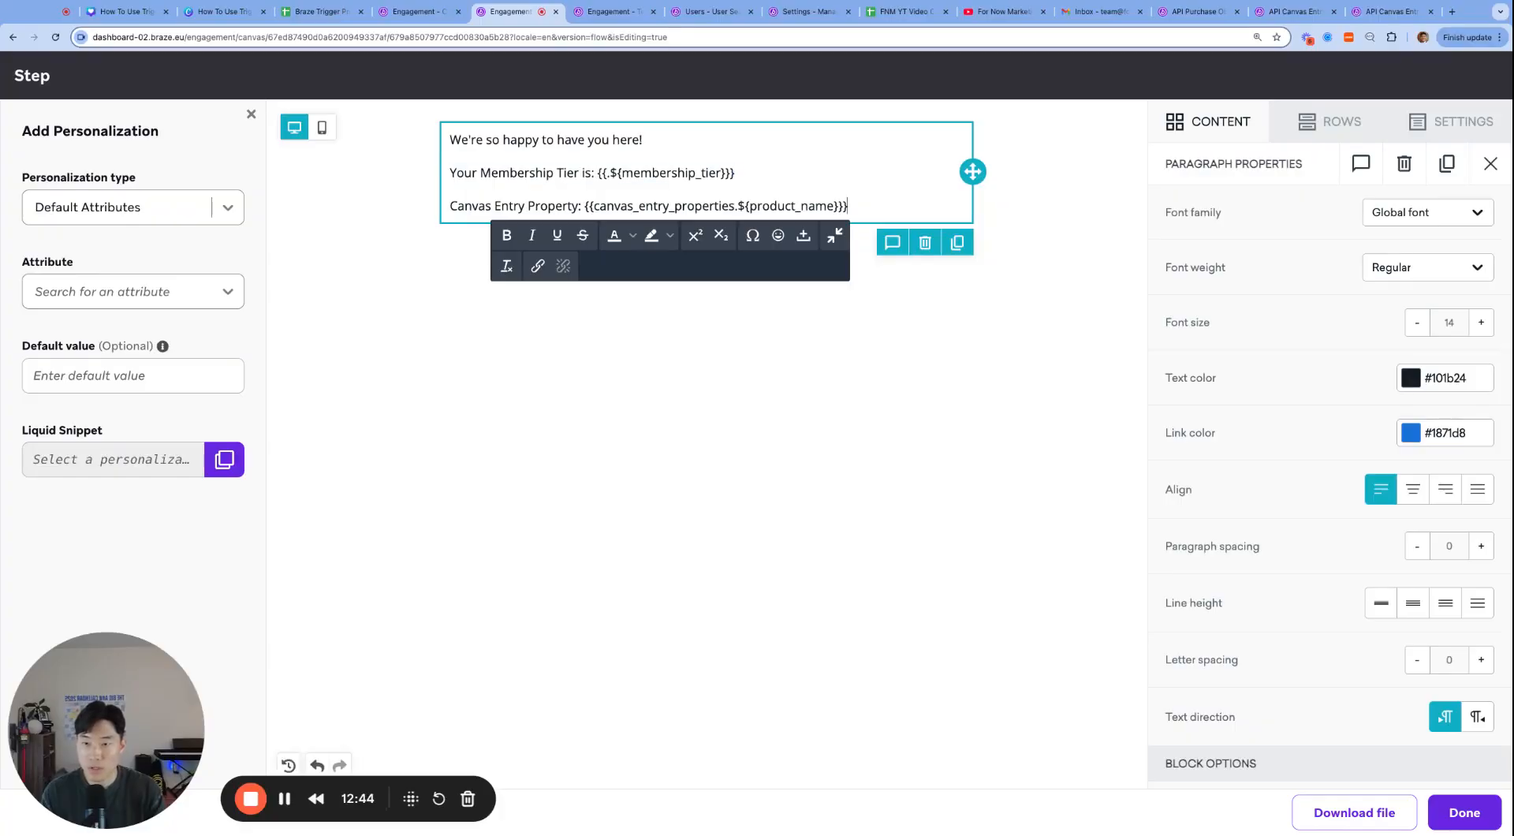
pyautogui.press('super+v')
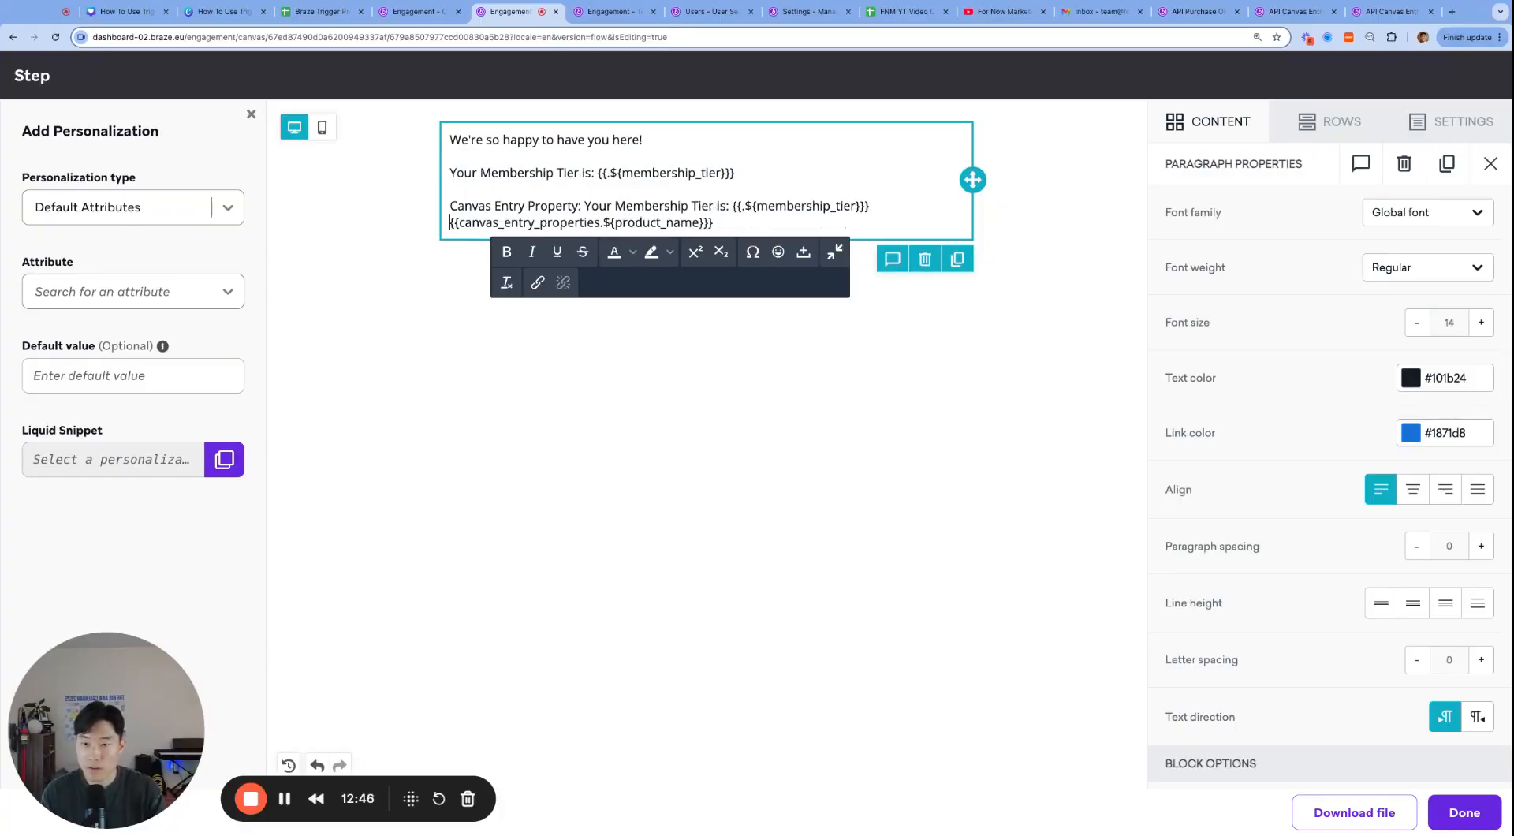
pyautogui.press('BackSpace')
pyautogui.press('BackSpace')
pyautogui.press('BackSpace')
pyautogui.press('BackSpace')
pyautogui.press('BackSpace')
pyautogui.press('BackSpace')
pyautogui.press('BackSpace')
pyautogui.press('BackSpace')
pyautogui.press('BackSpace')
pyautogui.press('BackSpace')
pyautogui.press('BackSpace')
pyautogui.press('BackSpace')
pyautogui.press('BackSpace')
pyautogui.press('BackSpace')
pyautogui.press('BackSpace')
pyautogui.press('BackSpace')
pyautogui.press('BackSpace')
pyautogui.press('BackSpace')
pyautogui.press('BackSpace')
pyautogui.press('BackSpace')
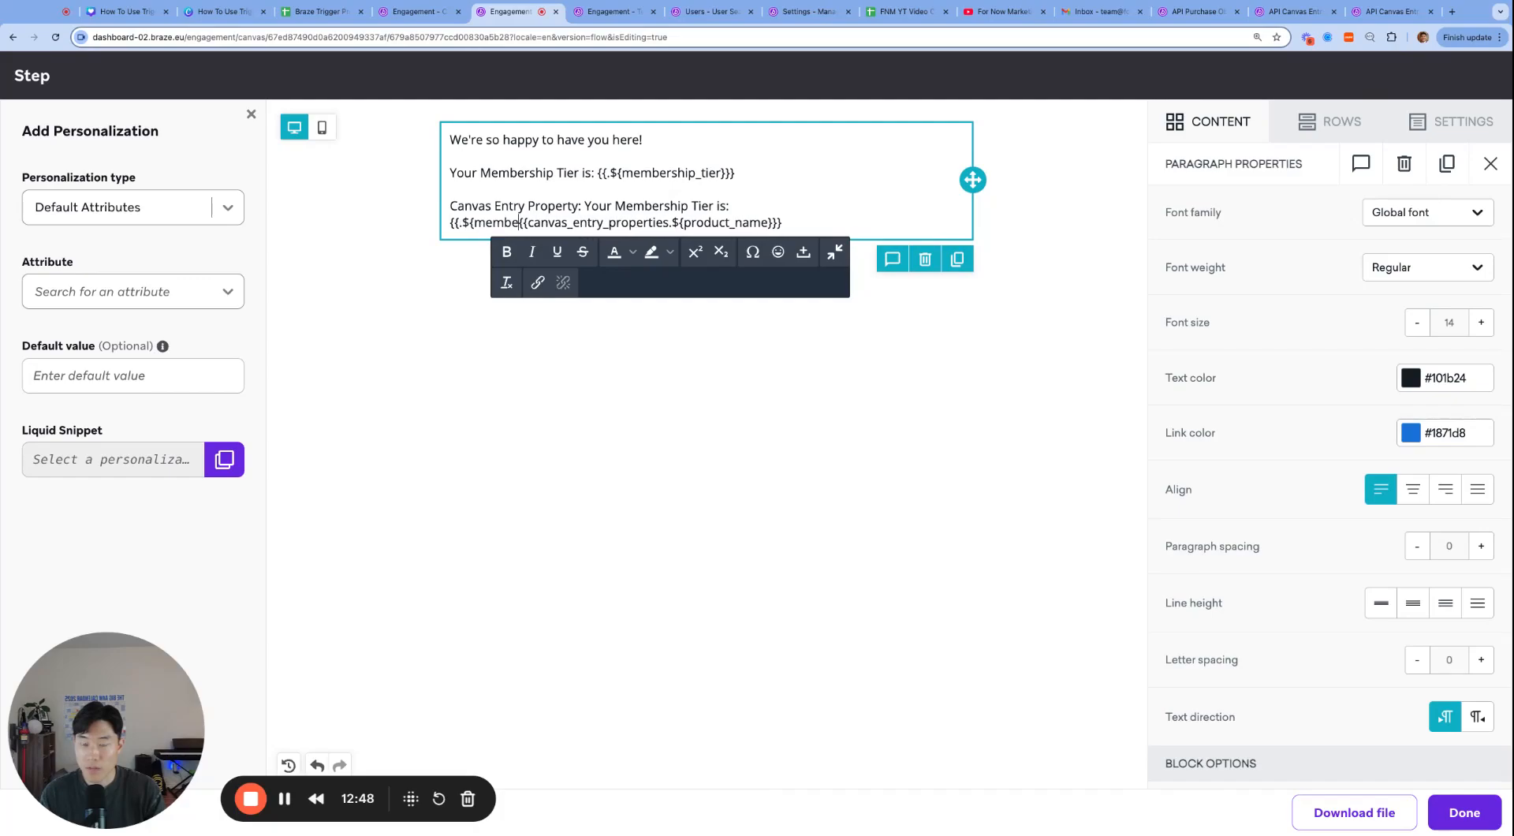
pyautogui.press('BackSpace')
pyautogui.press('BackSpace')
pyautogui.press('BackSpace')
pyautogui.write(':')
# - Replace product_name with membership_tier in the canvas_entry_properties Liquid tag
pyautogui.click(699, 223)
pyautogui.doubleClick(698, 223)
pyautogui.write('membership_tier')
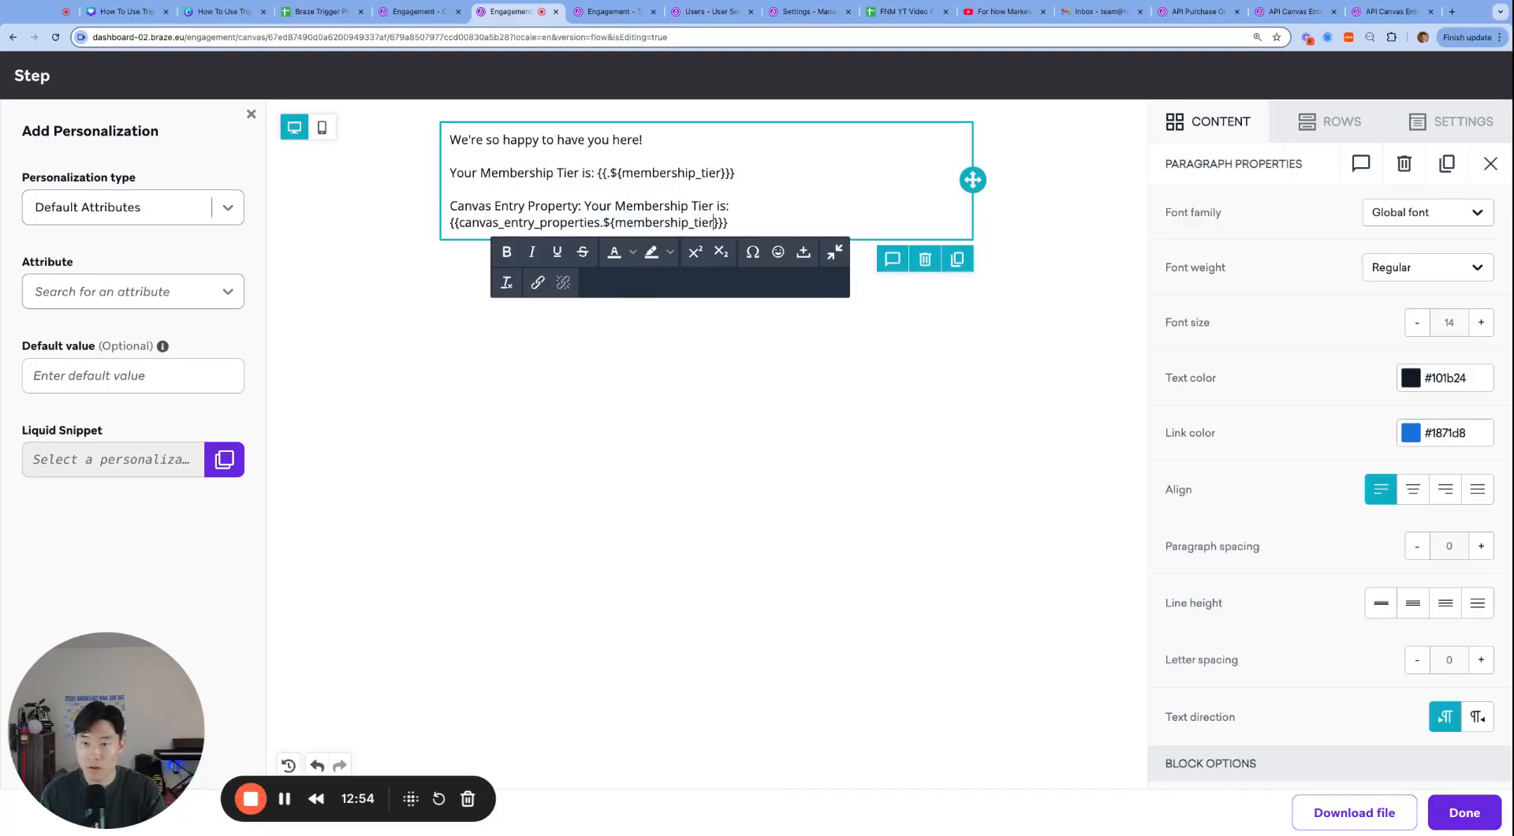
# - Replace the original membership tier line with a copy of the Canvas Entry Property line, reworded to "Context Variables: Your Membership Tier is:" without a tag
pyautogui.tripleClick(714, 207)
pyautogui.hotkey('ctrl', 'c')
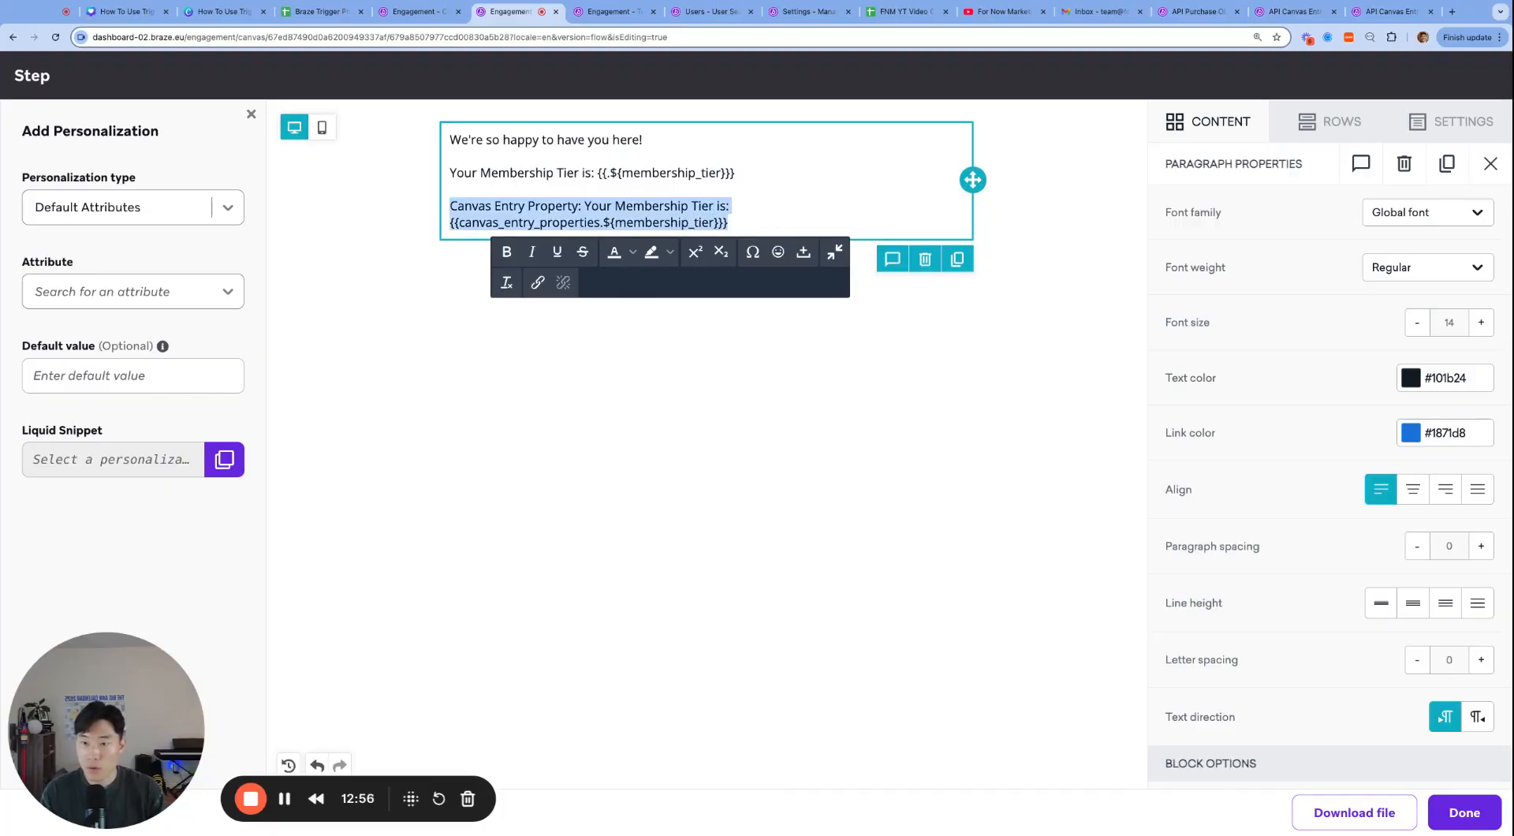
pyautogui.moveTo(736, 173); pyautogui.dragTo(726, 173)
pyautogui.tripleClick(725, 170)
pyautogui.hotkey('ctrl', 'v')
pyautogui.hotkey('alt', 'shift', 'Right')
pyautogui.hotkey('alt', 'shift', 'Right')
pyautogui.hotkey('alt', 'shift', 'Right')
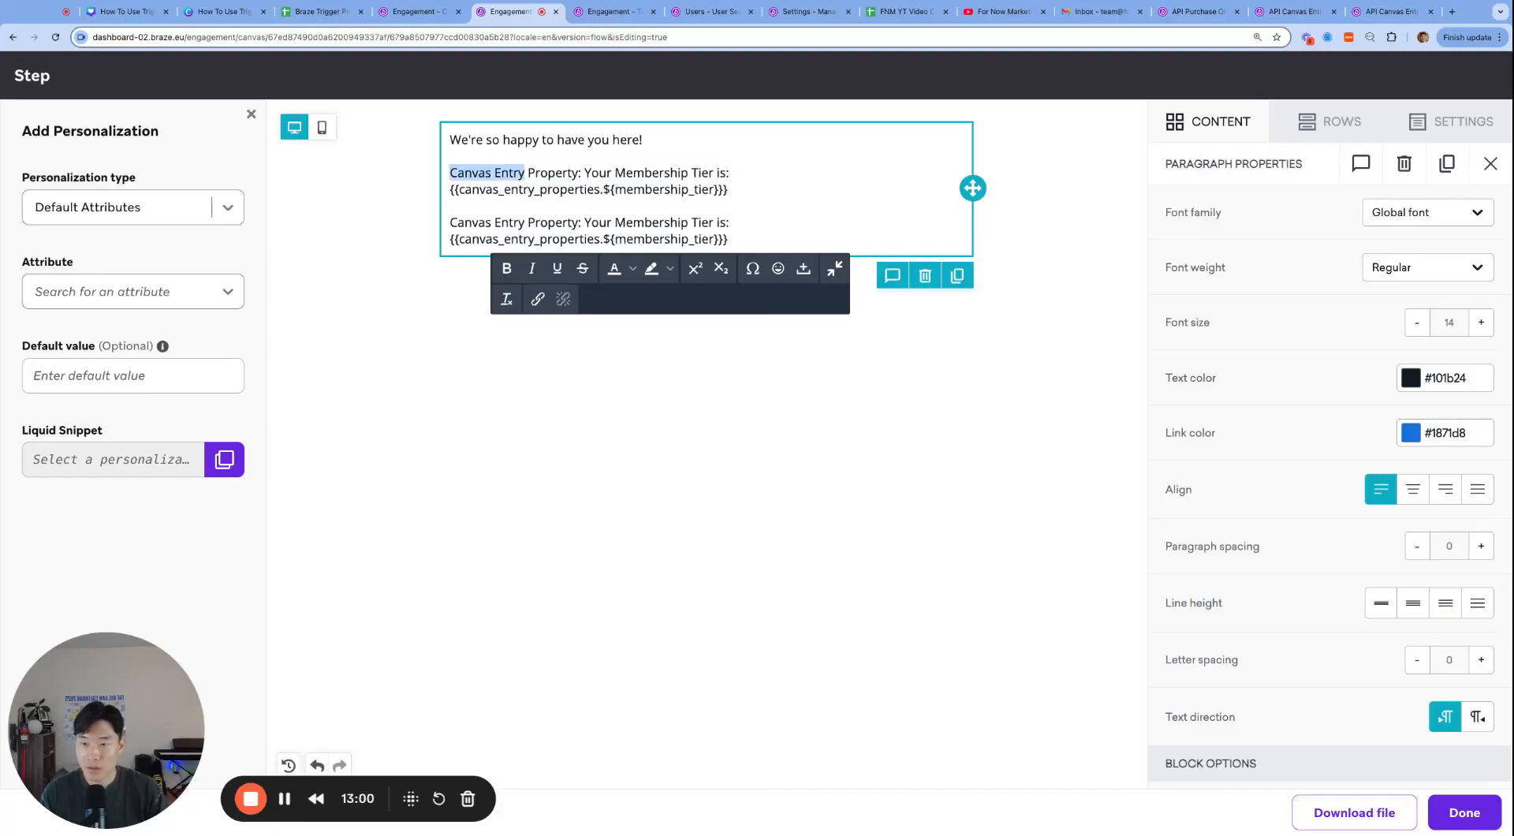
pyautogui.write('Context Variables')
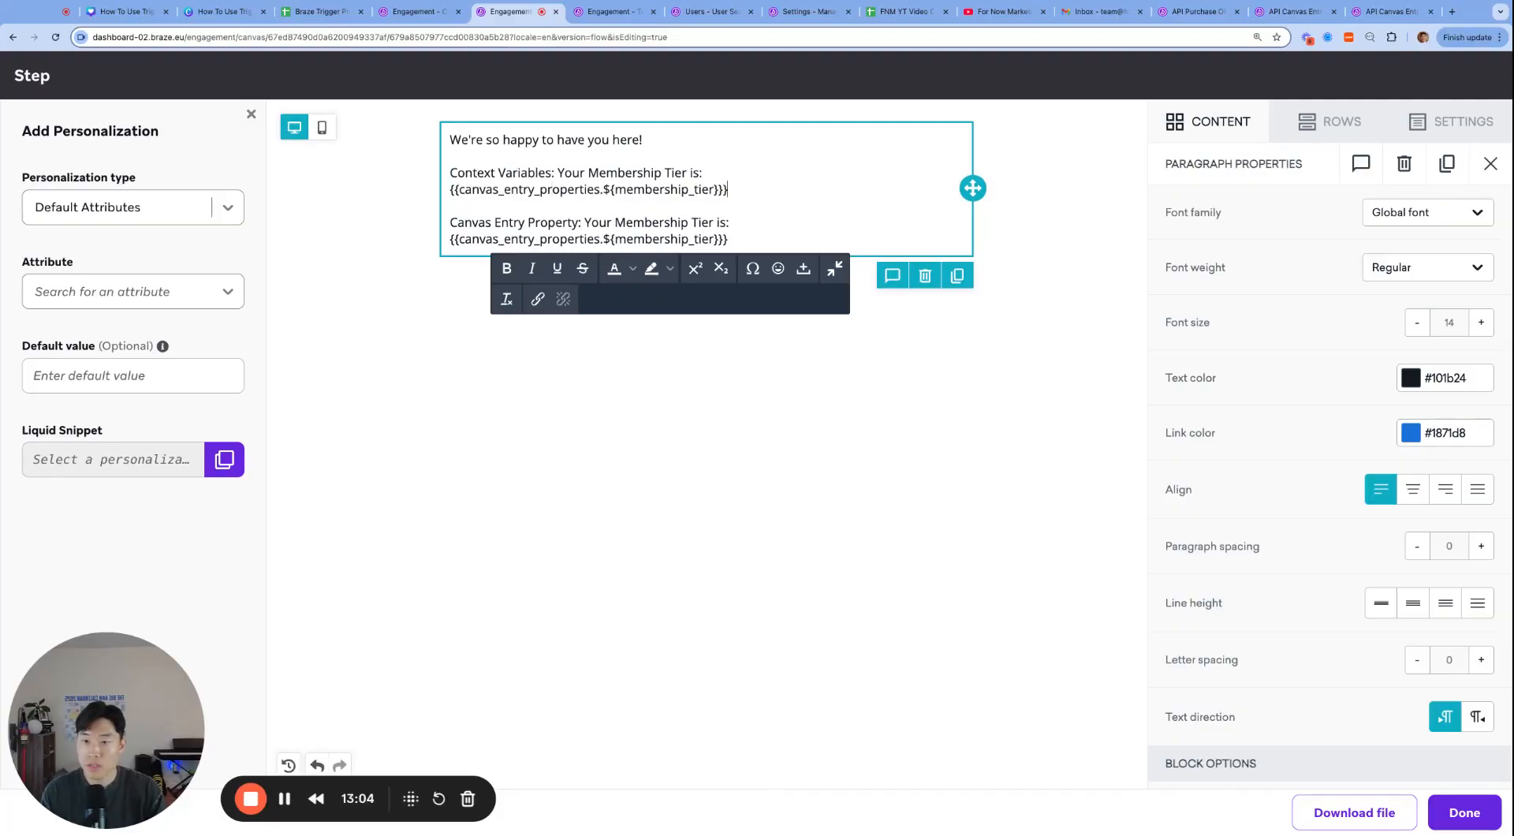
pyautogui.press('super+BackSpace')
# - Generate a Context Variables Liquid snippet for the attribute membership_tier and paste it at the end of the Context Variables line
pyautogui.click(158, 207)
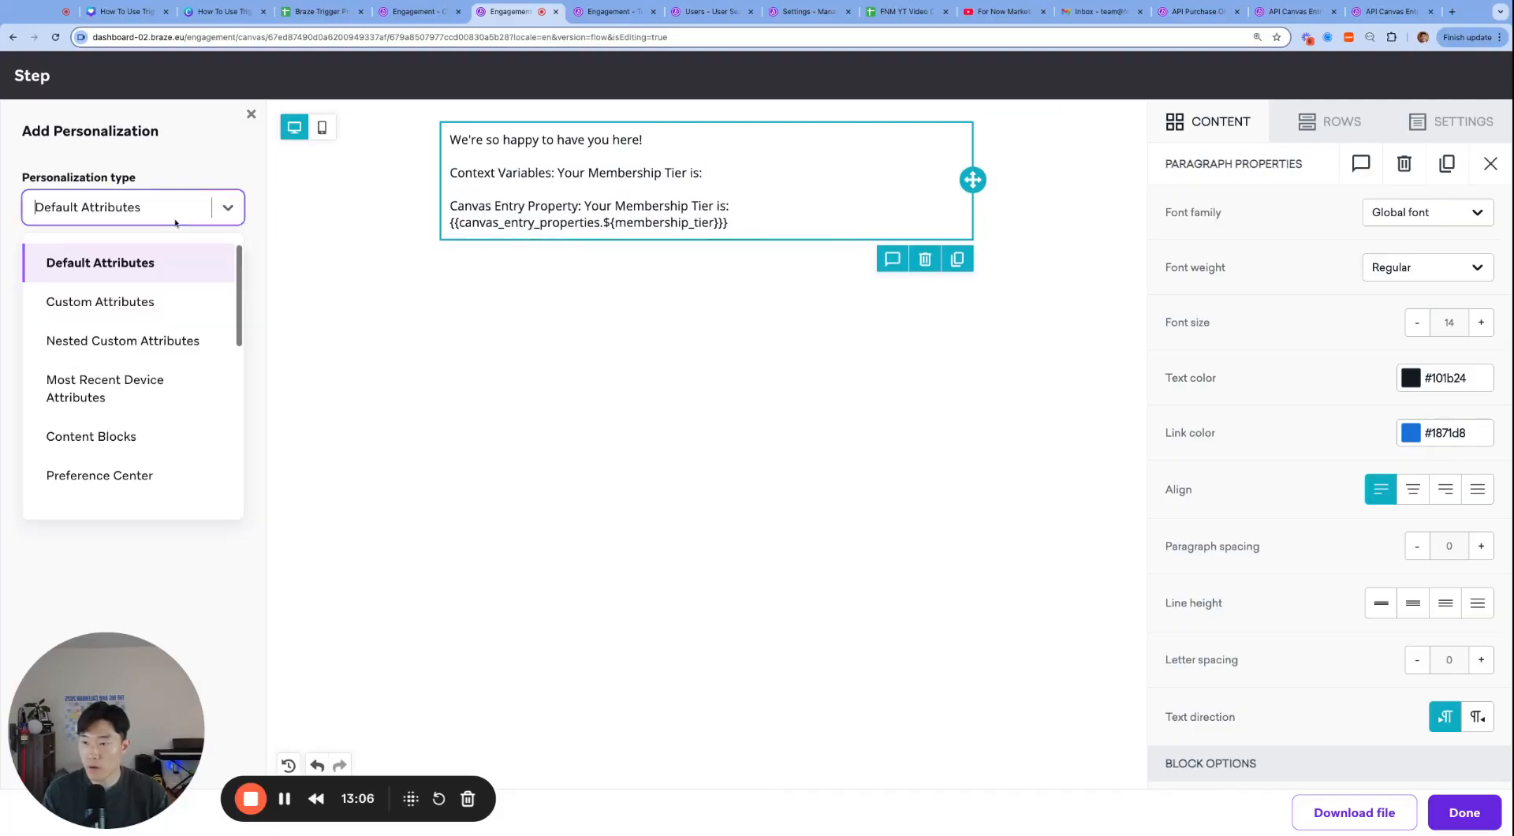
pyautogui.scroll(-2, 144, 422)
pyautogui.scroll(-1, 143, 422)
pyautogui.click(87, 477)
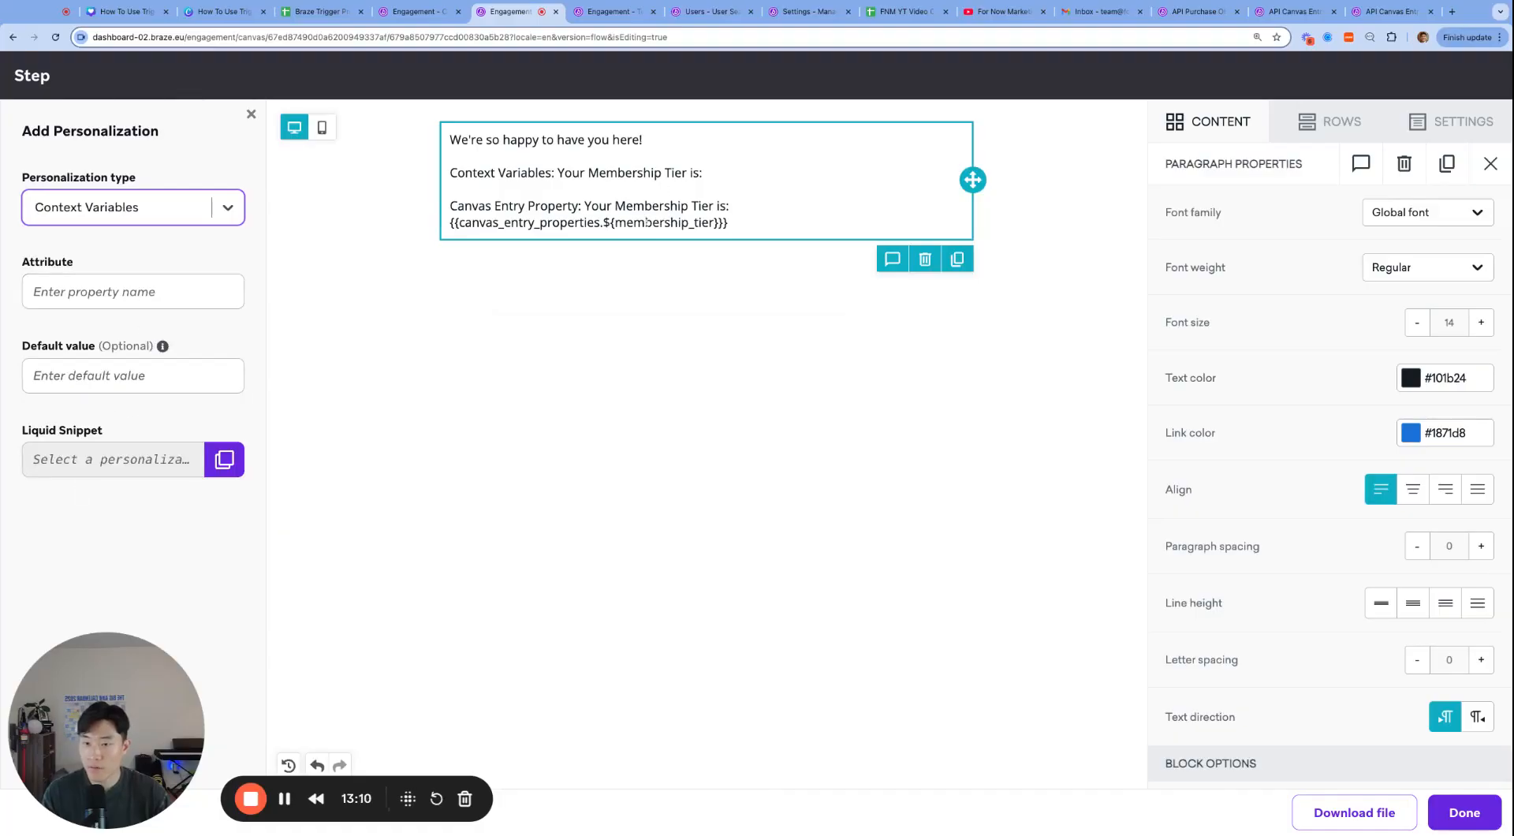
pyautogui.doubleClick(649, 221)
pyautogui.hotkey('ctrl', 'c')
pyautogui.click(134, 292)
pyautogui.hotkey('ctrl', 'v')
pyautogui.click(223, 462)
pyautogui.click(702, 162)
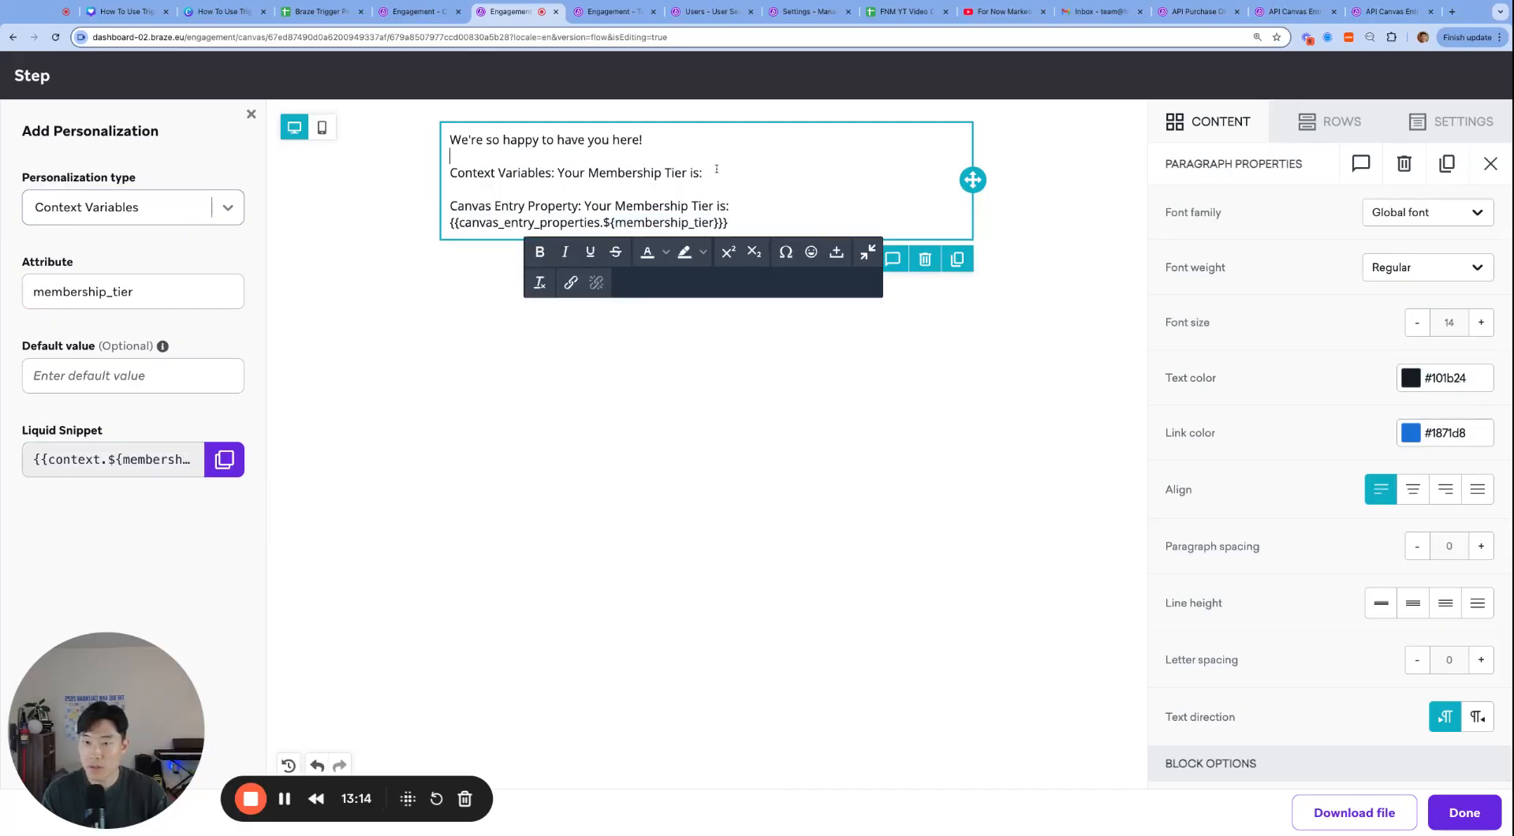
pyautogui.hotkey('ctrl', 'v')
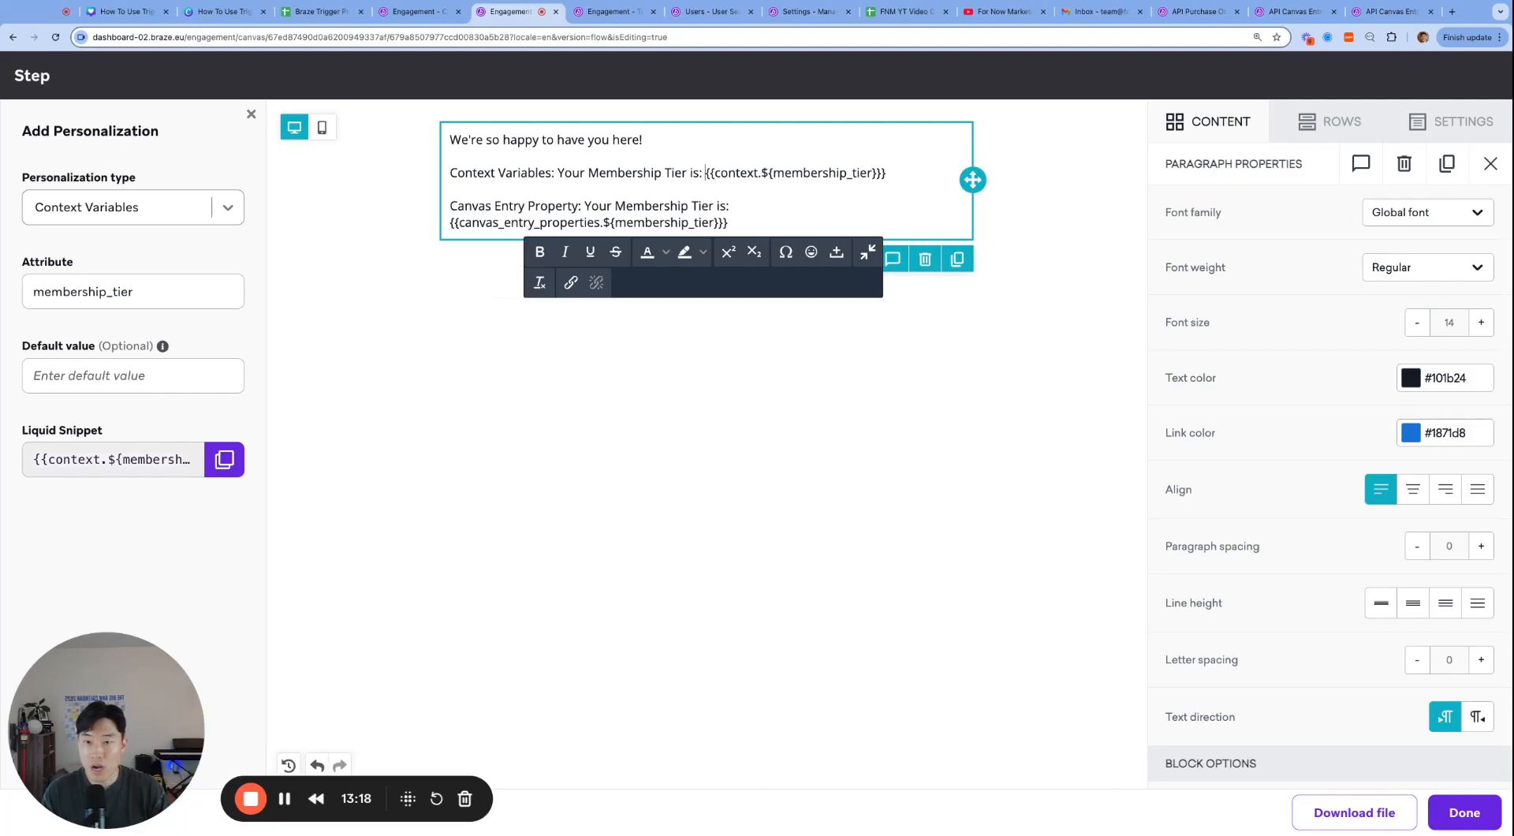
# - Compare the context and canvas_entry_properties tags in the email text, and check the Context Variables entry among the personalization types
pyautogui.hotkey('shift', 'End')
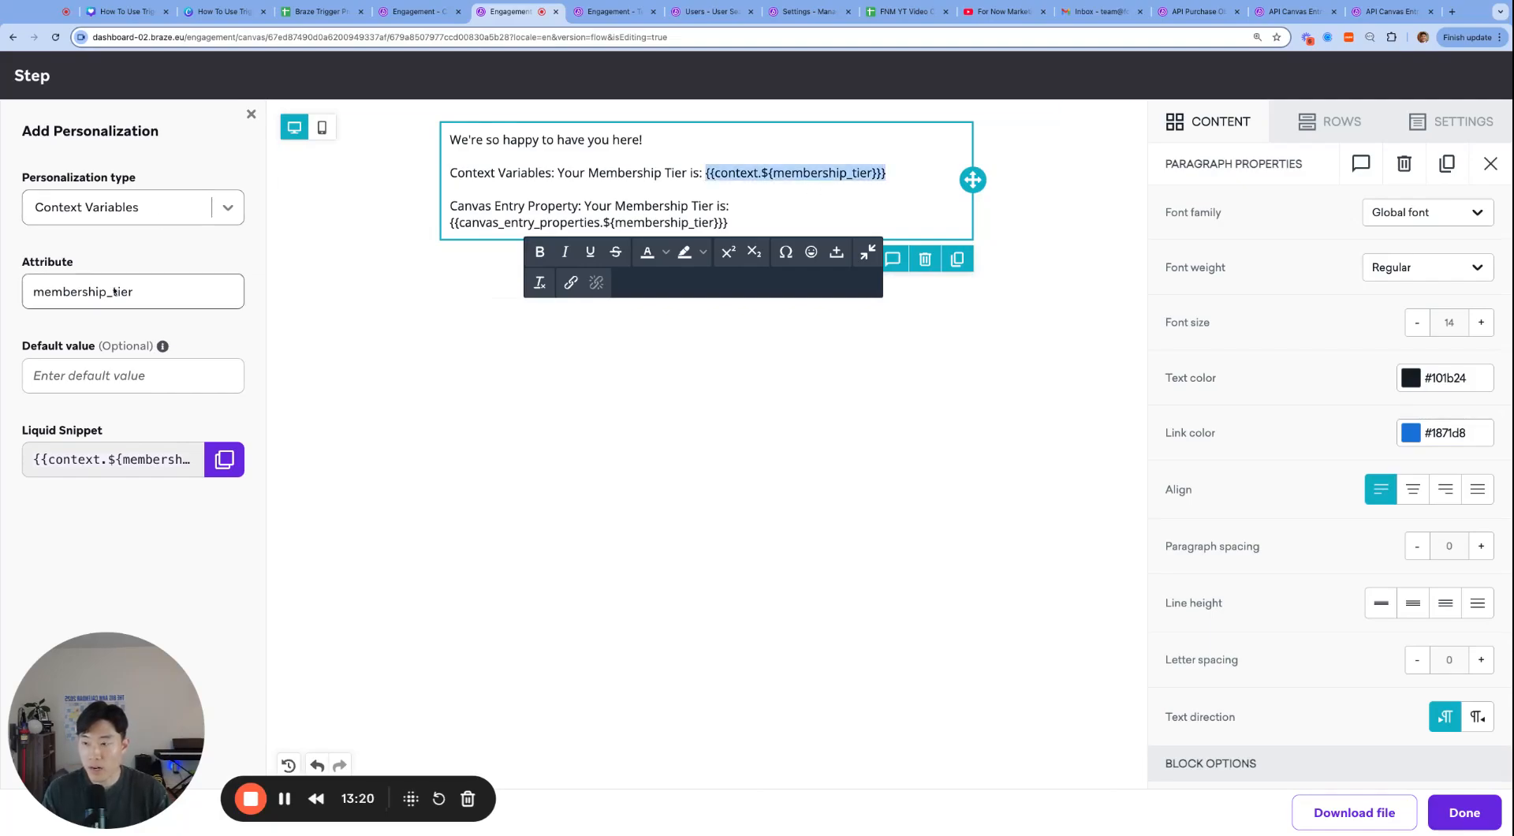
pyautogui.click(628, 221)
pyautogui.press('Home')
pyautogui.hotkey('shift', 'End')
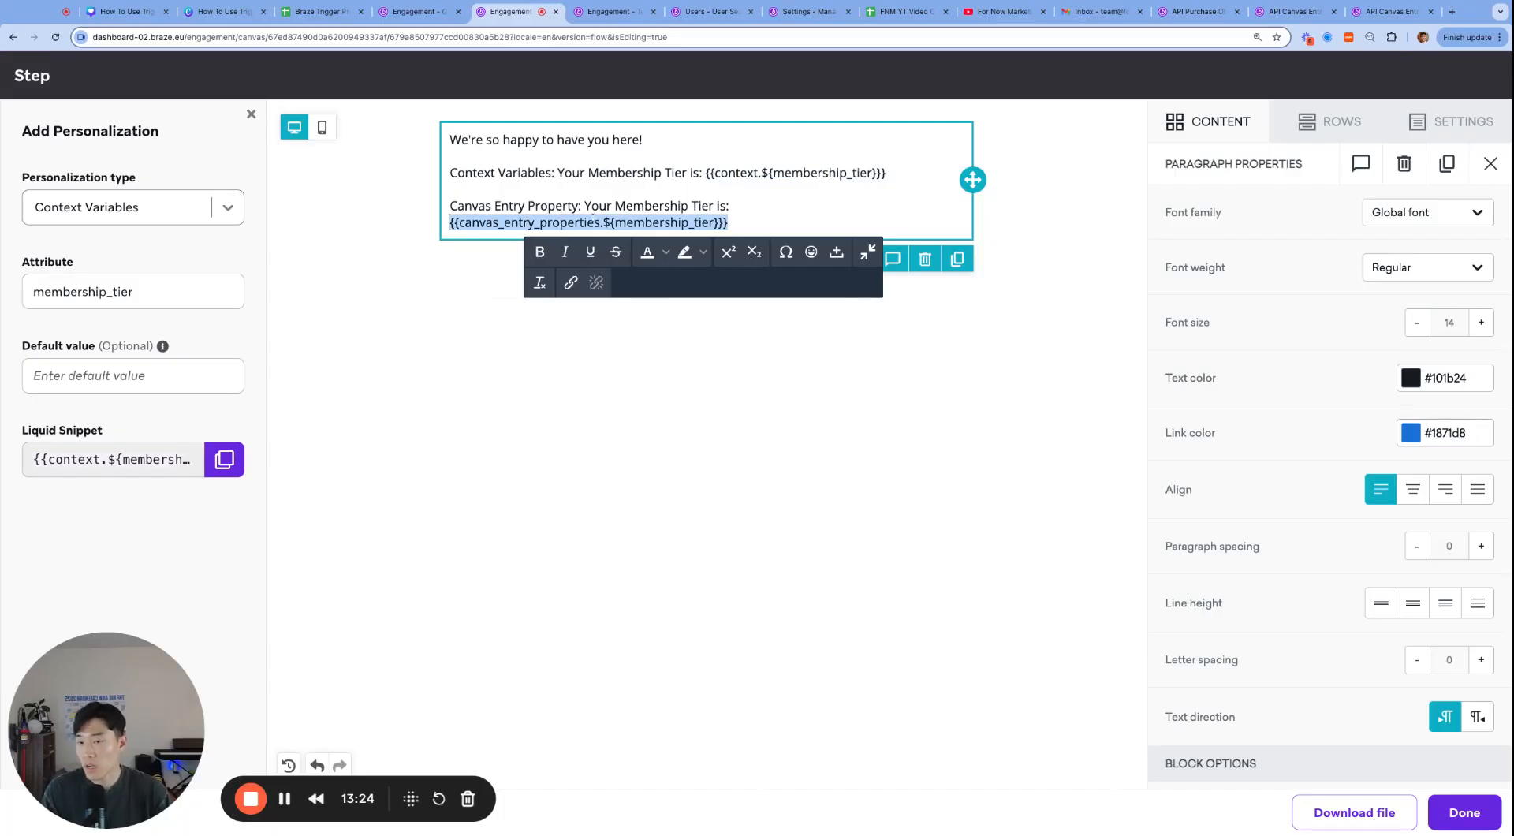
pyautogui.click(193, 214)
pyautogui.scroll(-5, 193, 260)
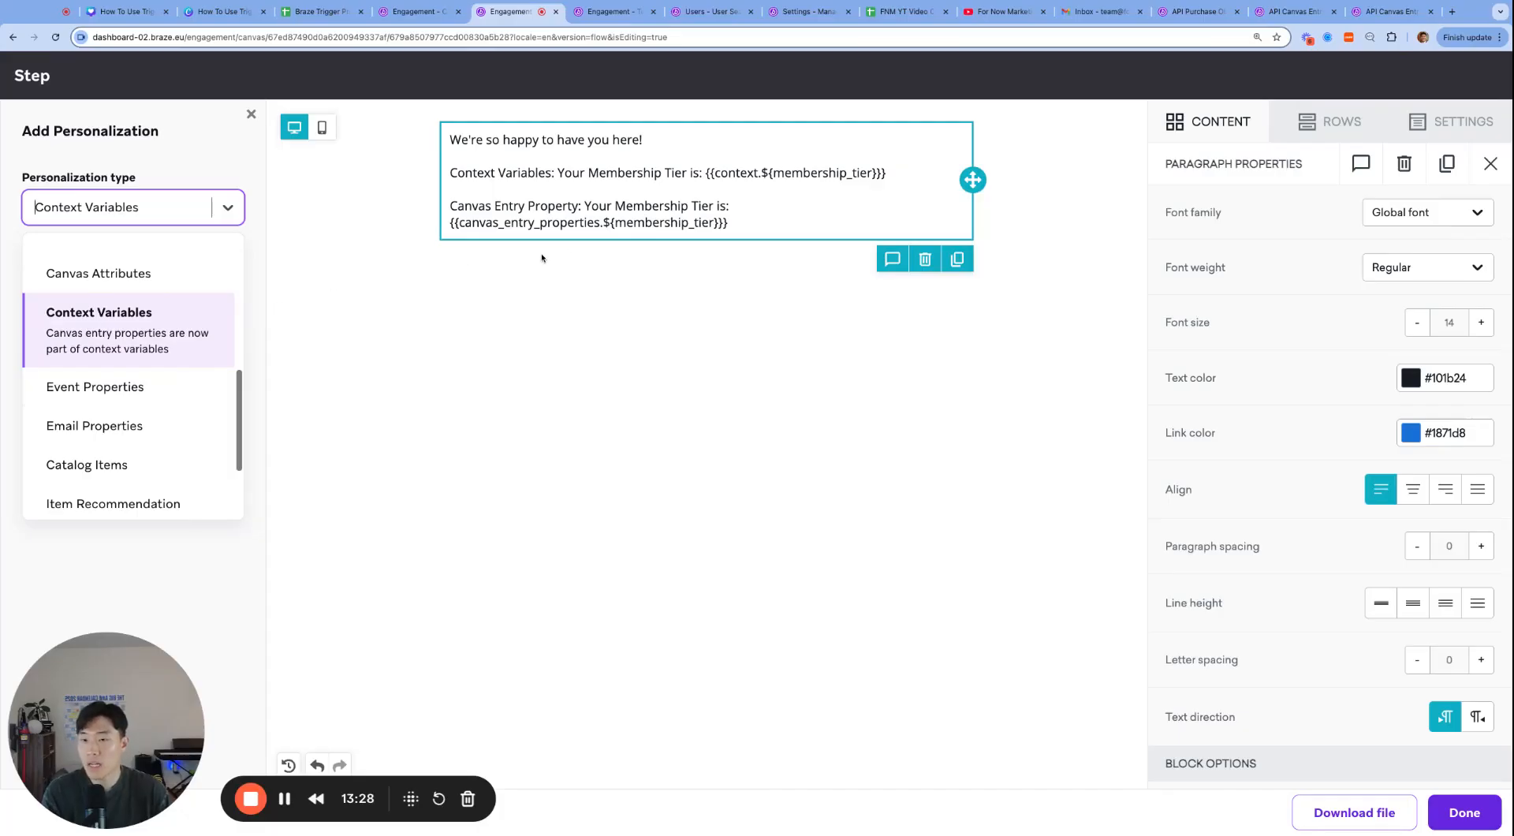
pyautogui.click(620, 224)
pyautogui.doubleClick(541, 223)
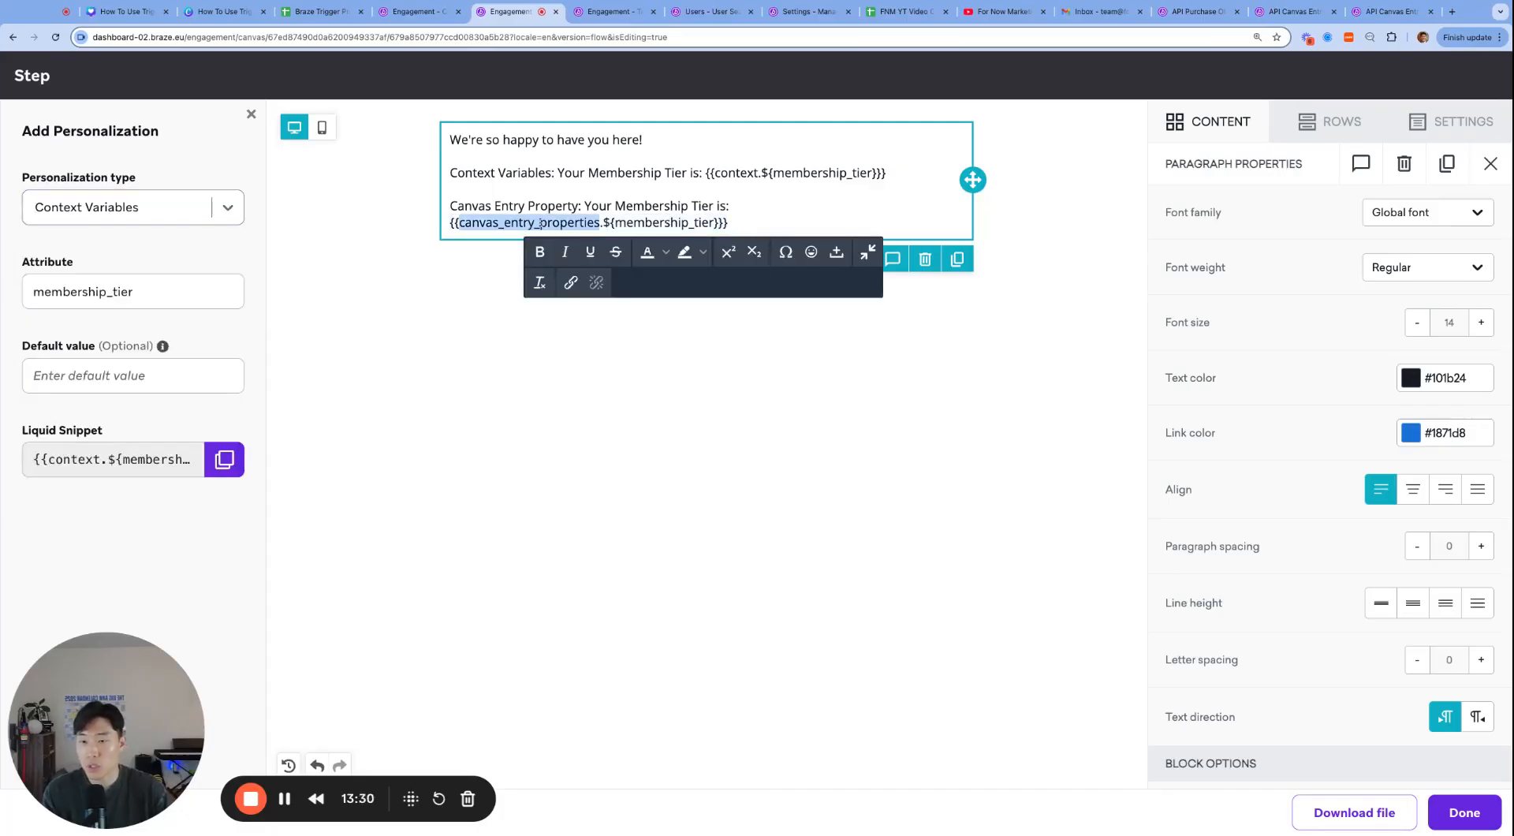
pyautogui.doubleClick(727, 173)
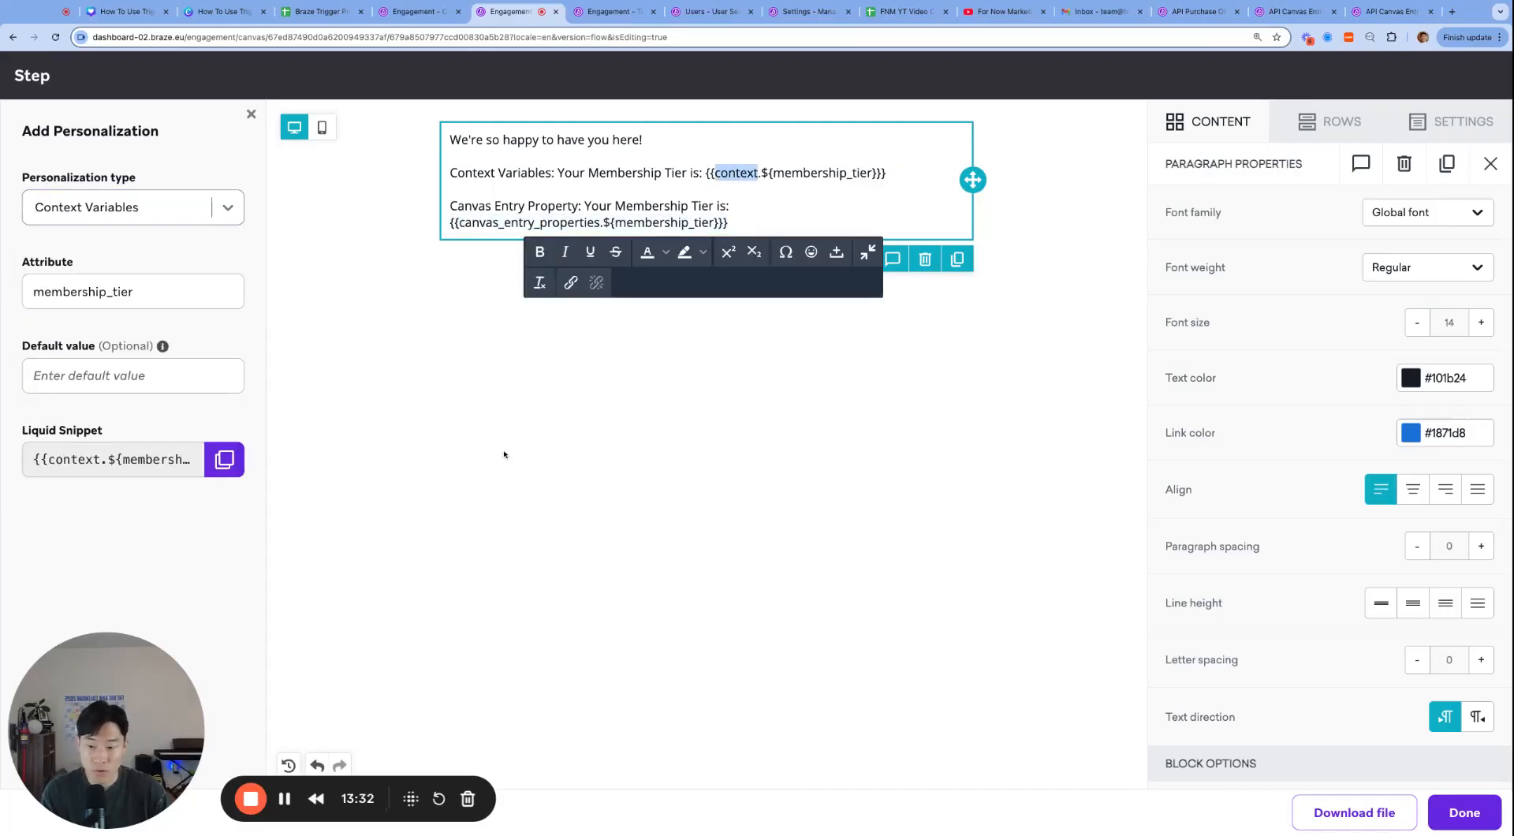
pyautogui.click(707, 456)
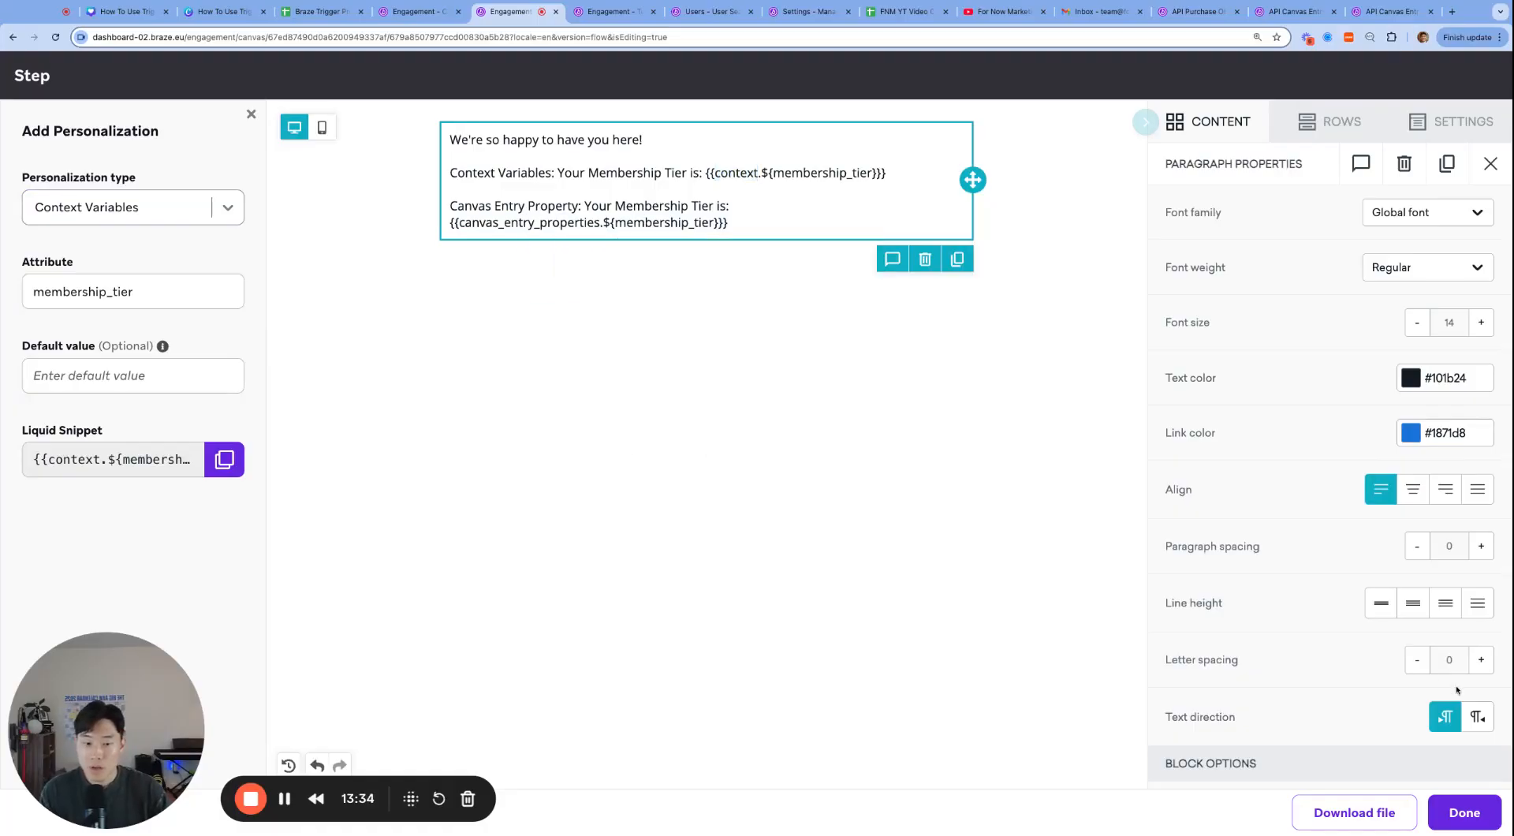
# - Finish editing the email body and remove the Webhook channel from the message step
pyautogui.click(1458, 803)
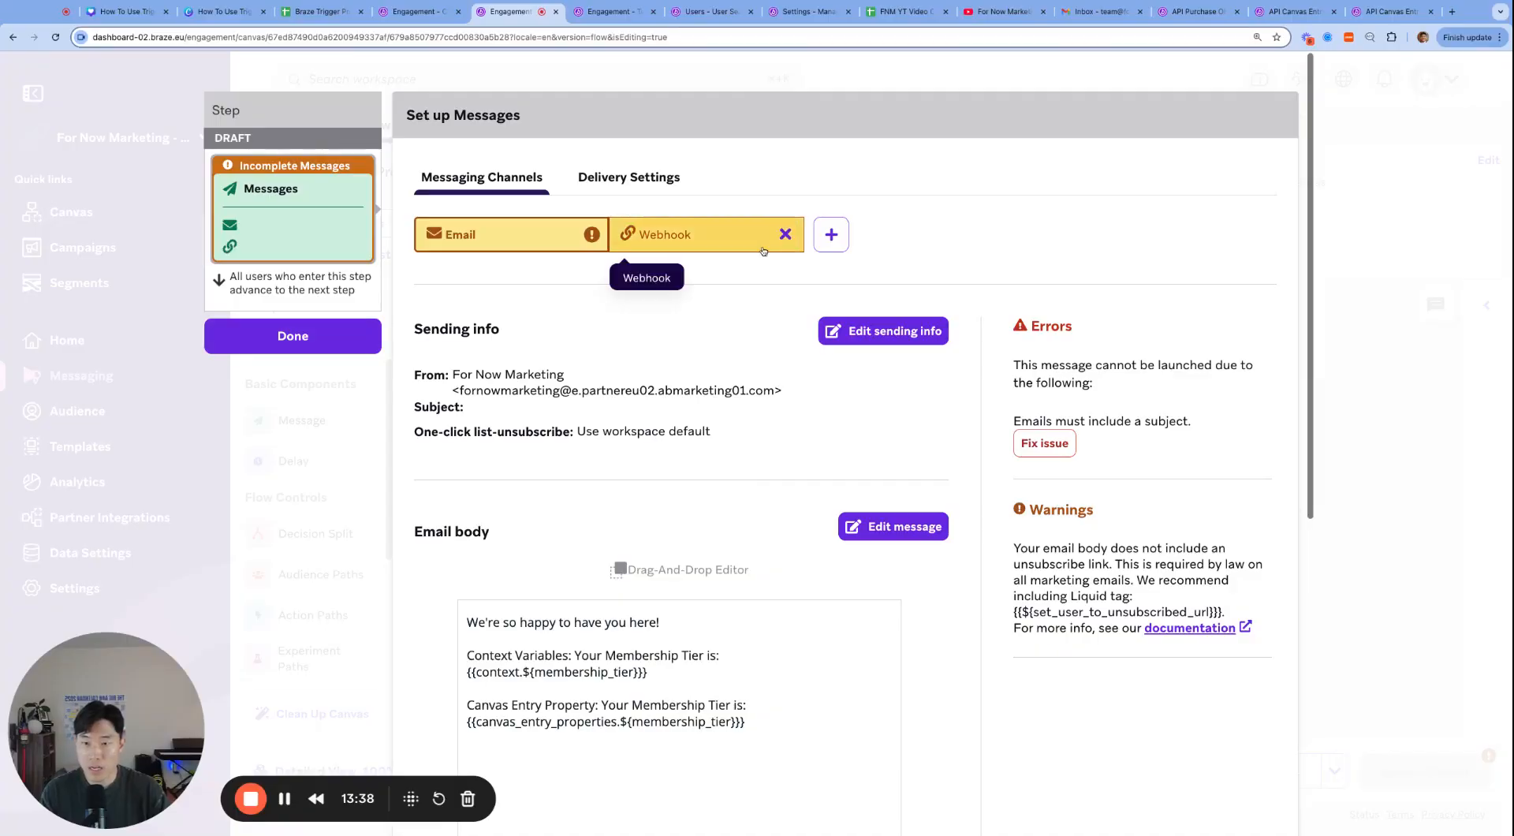
pyautogui.click(786, 237)
pyautogui.click(1000, 206)
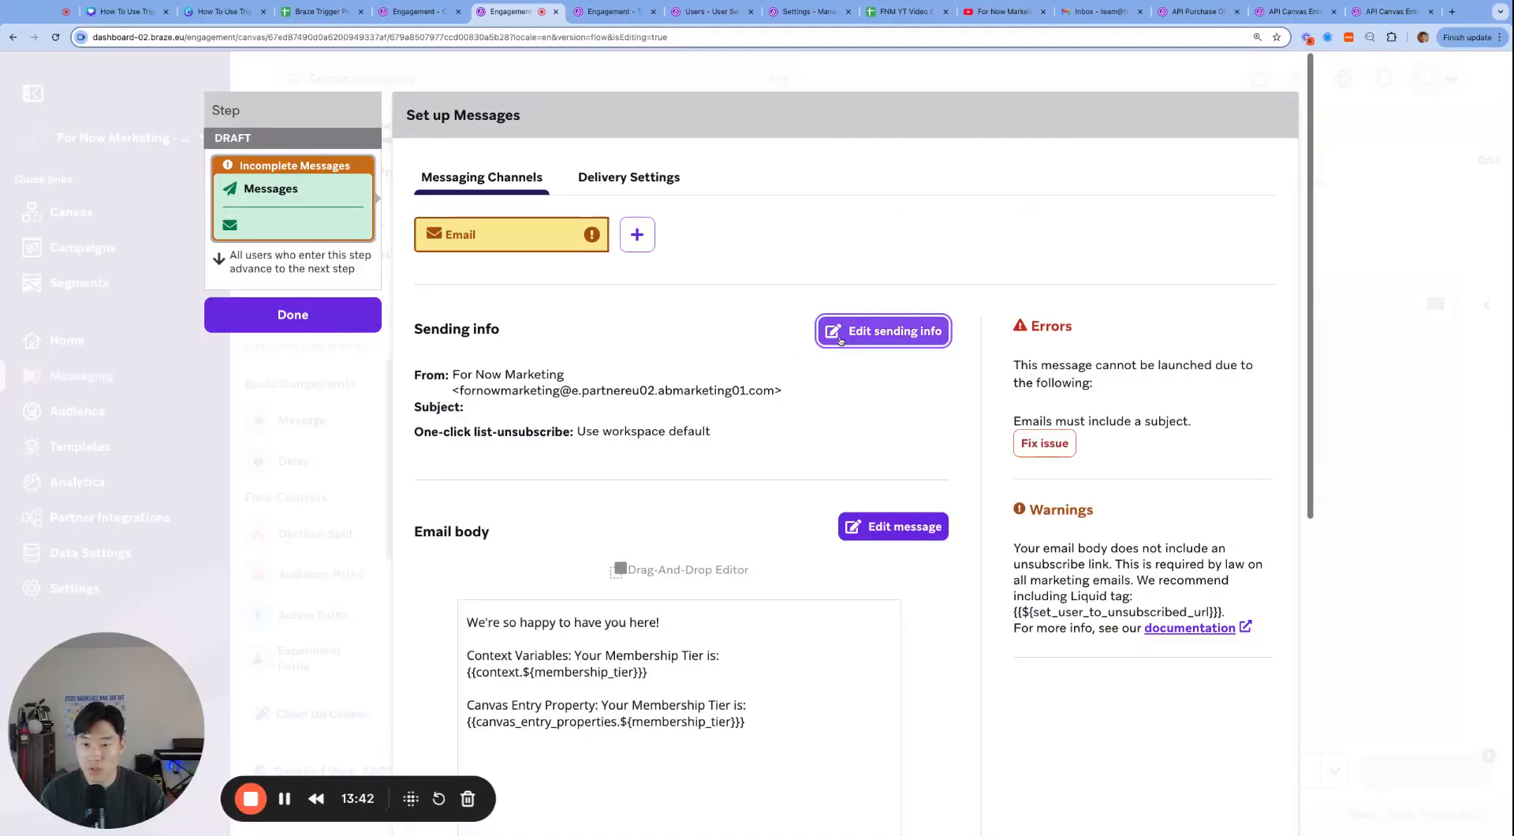
pyautogui.click(884, 331)
pyautogui.click(389, 613)
pyautogui.press('Escape')
pyautogui.scroll(-2, 371, 676)
pyautogui.scroll(-1, 719, 527)
pyautogui.click(757, 461)
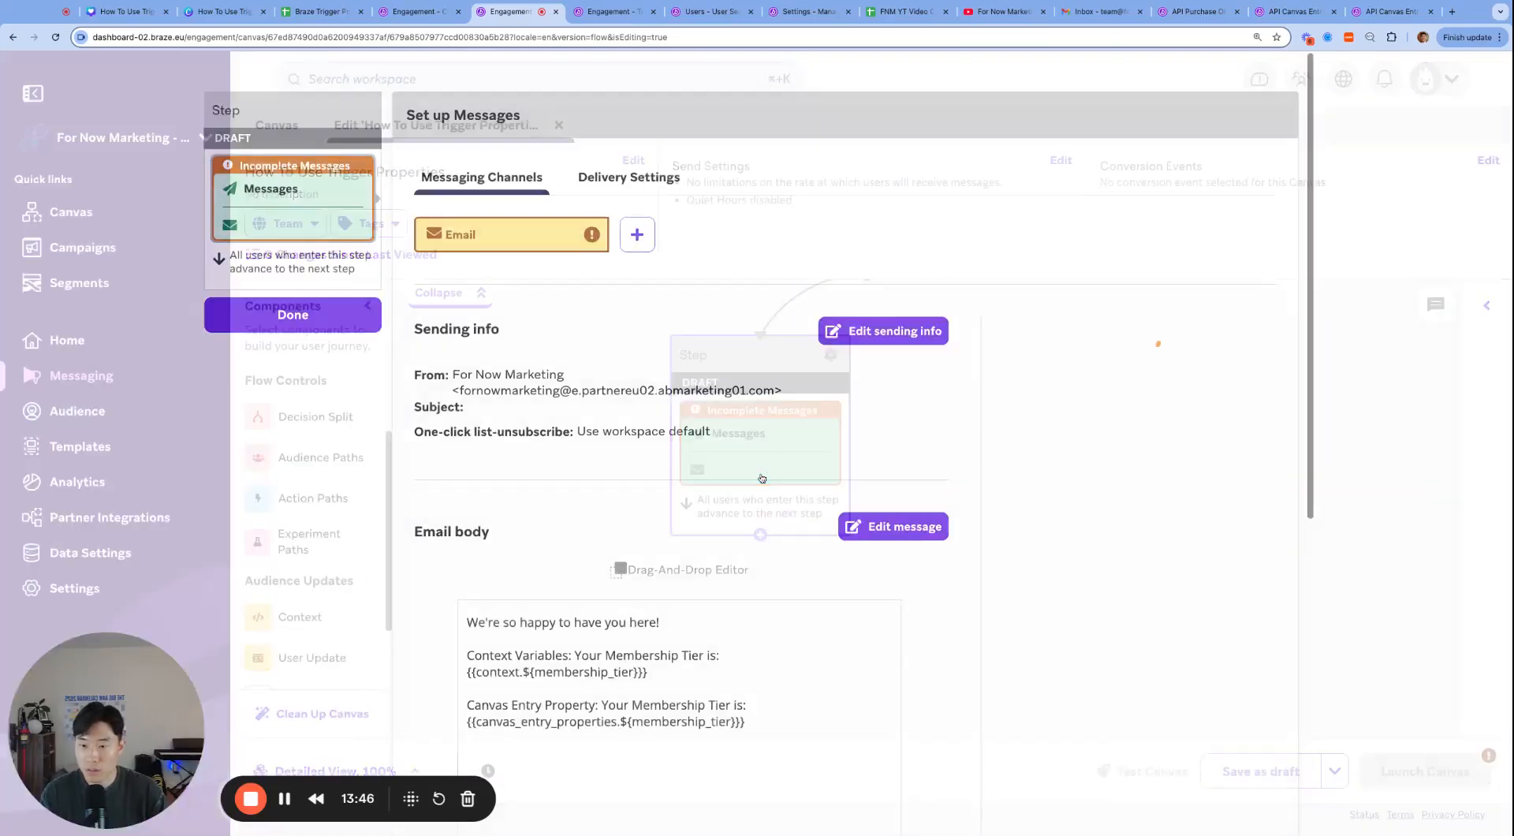
# - Set the email subject to "Canvas: Trigger Properties" in the sending info and save it
pyautogui.click(882, 330)
pyautogui.scroll(-3, 474, 552)
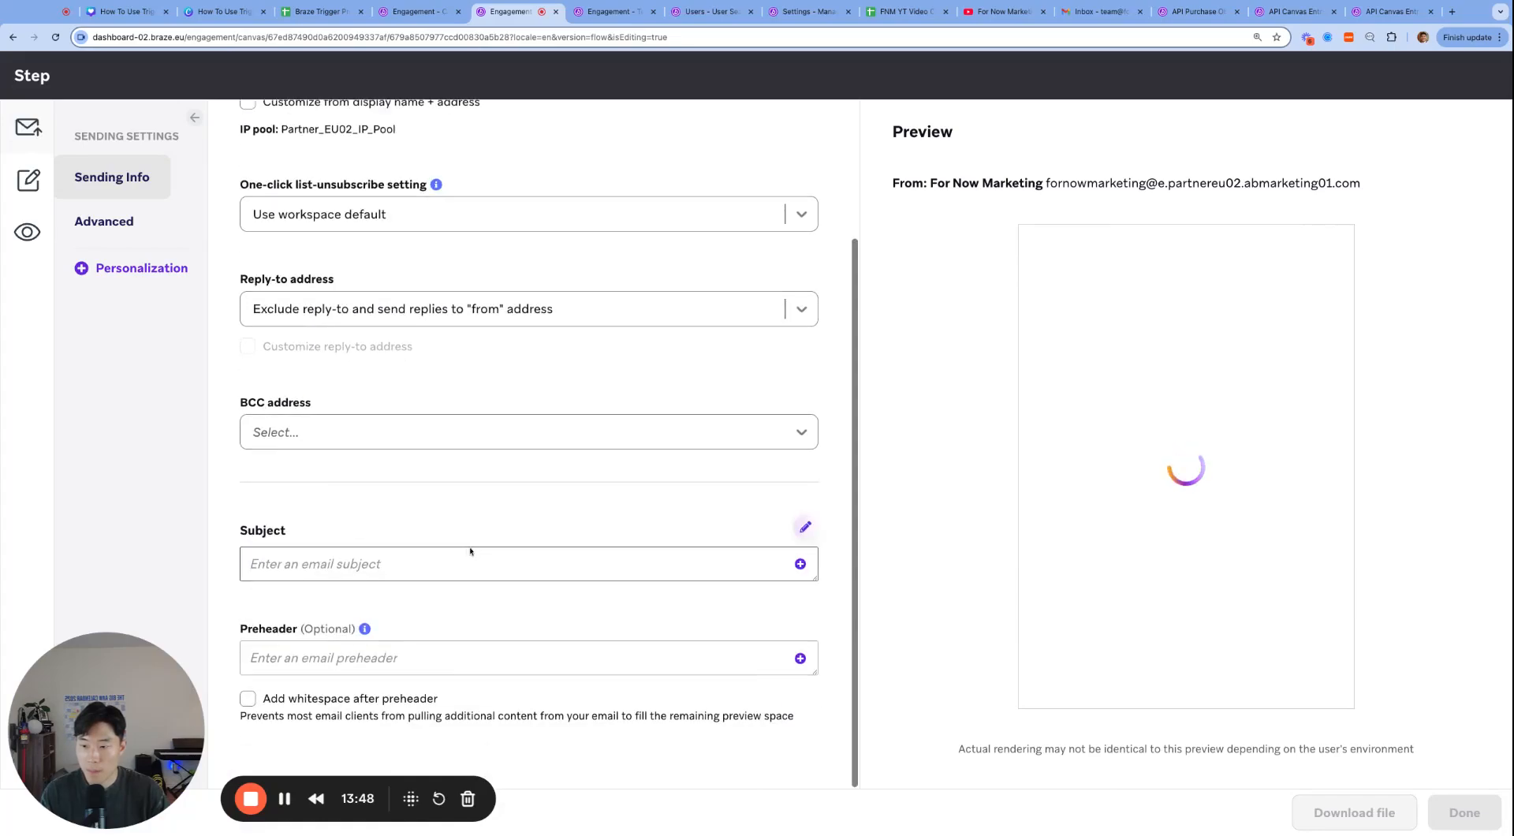
pyautogui.click(447, 561)
pyautogui.write('Canvas: Trigger Properties')
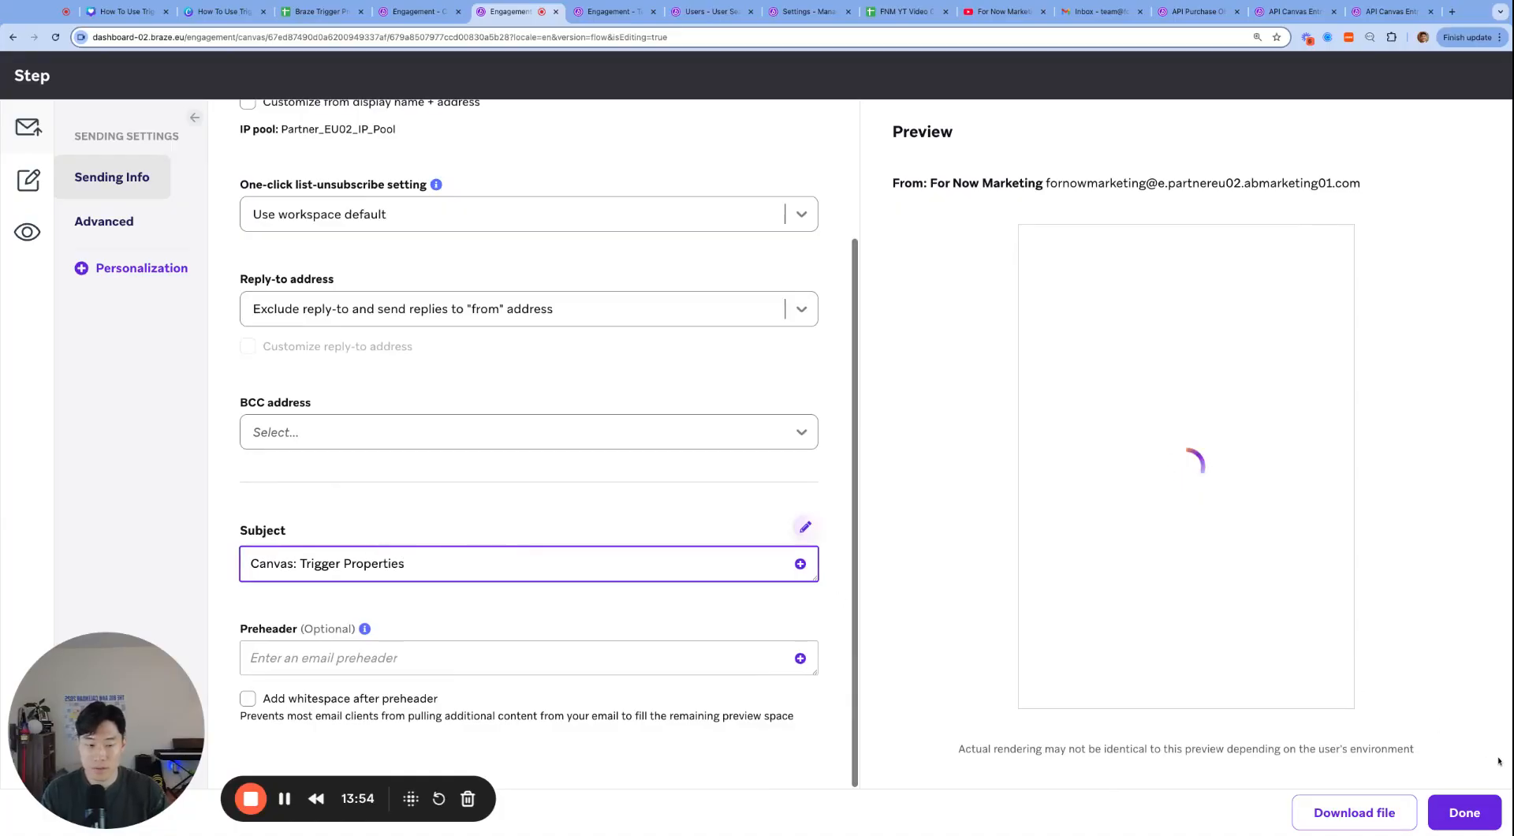
pyautogui.click(1465, 813)
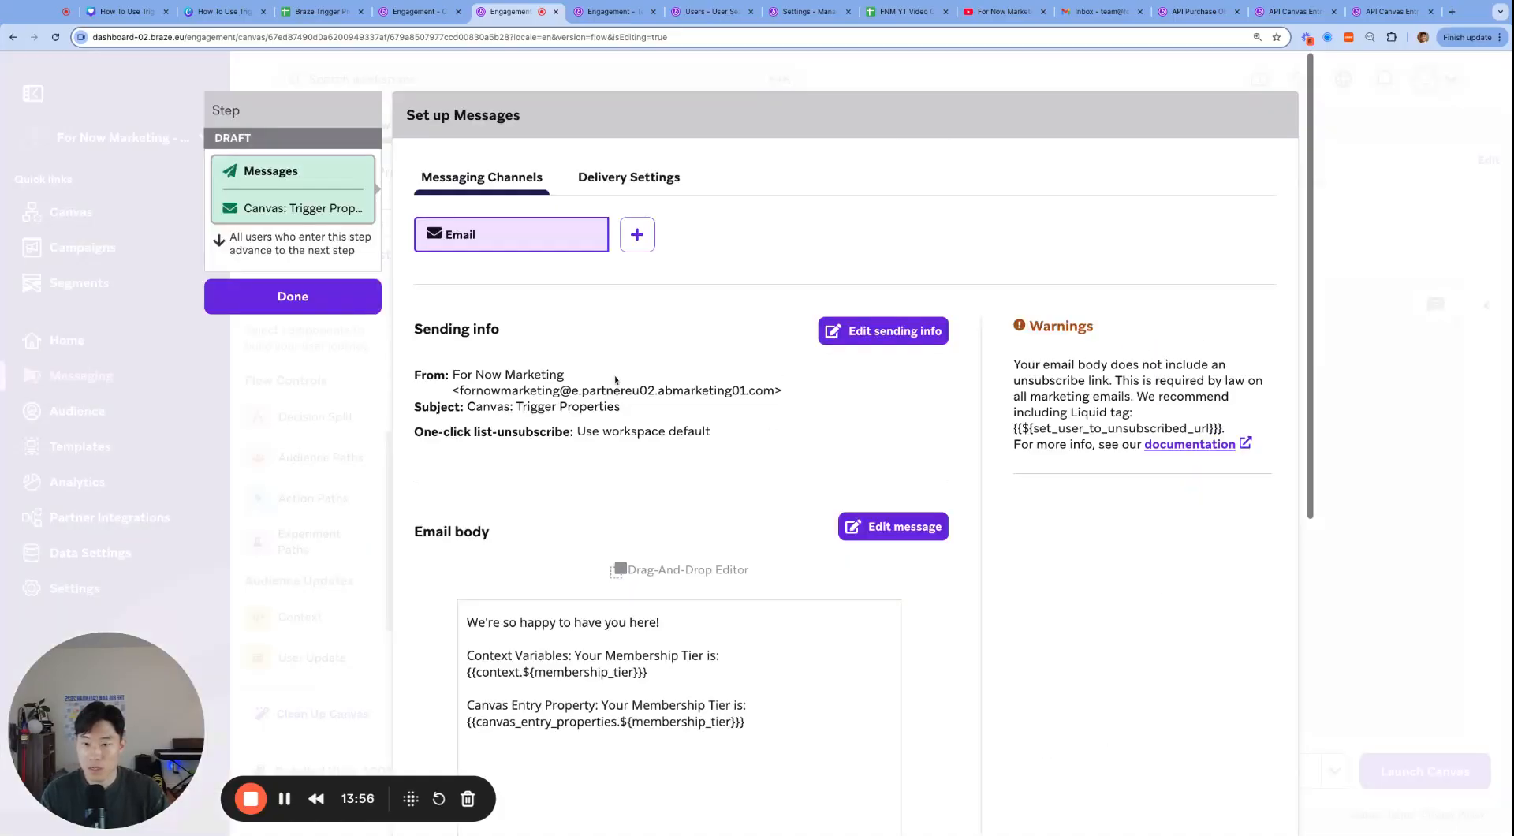
# - Complete the message step setup and launch the Canvas
pyautogui.click(337, 307)
pyautogui.click(1454, 773)
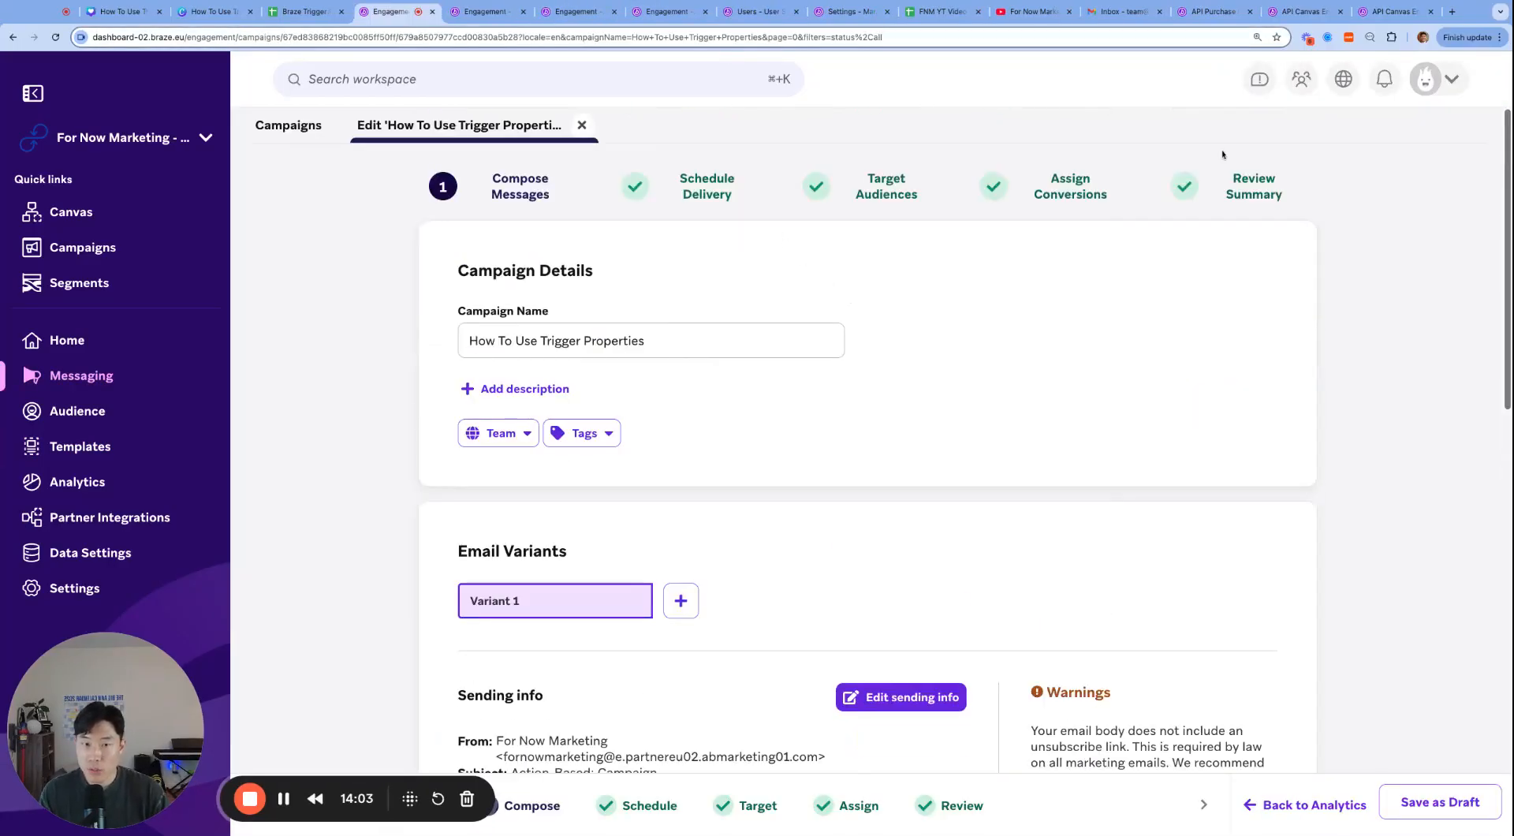
# - Leave the campaign editor without saving changes and stop the "How To Use Trigger Properties" campaign from the campaigns list
pyautogui.click(293, 125)
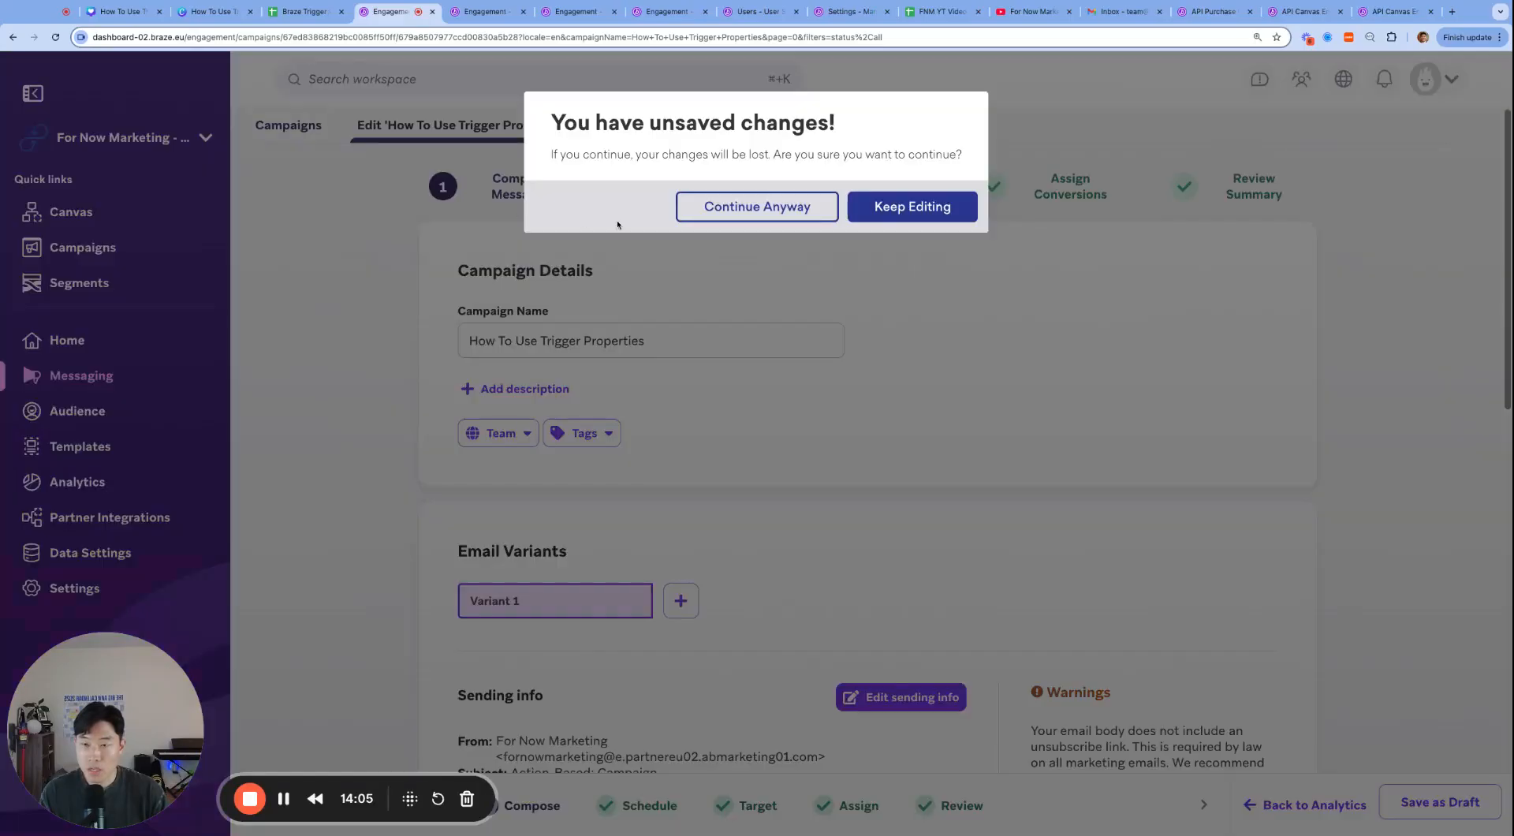
pyautogui.click(738, 208)
pyautogui.scroll(-1, 583, 396)
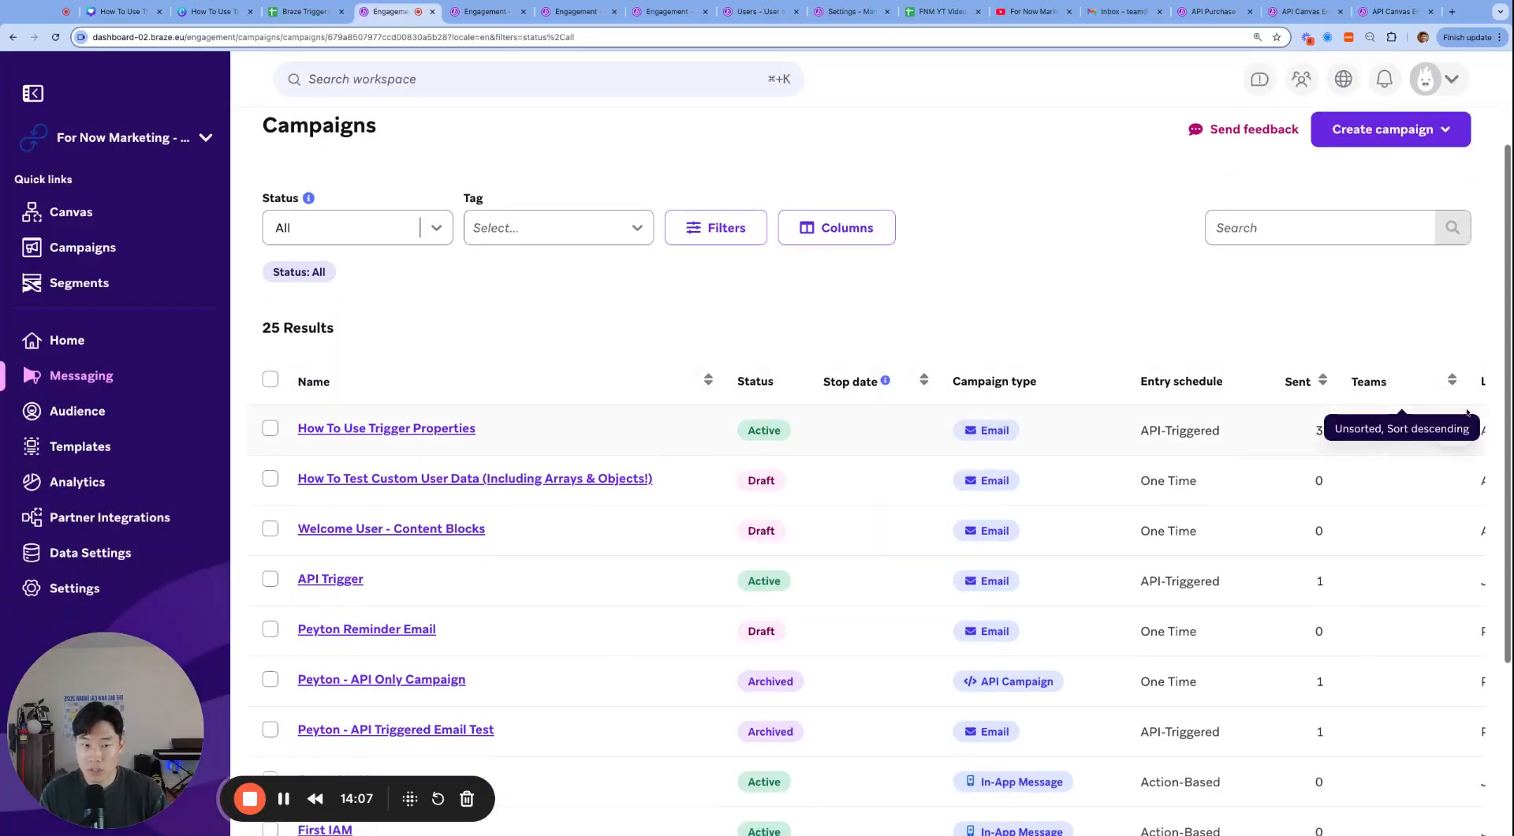
pyautogui.click(1454, 430)
pyautogui.click(1453, 431)
pyautogui.click(1453, 431)
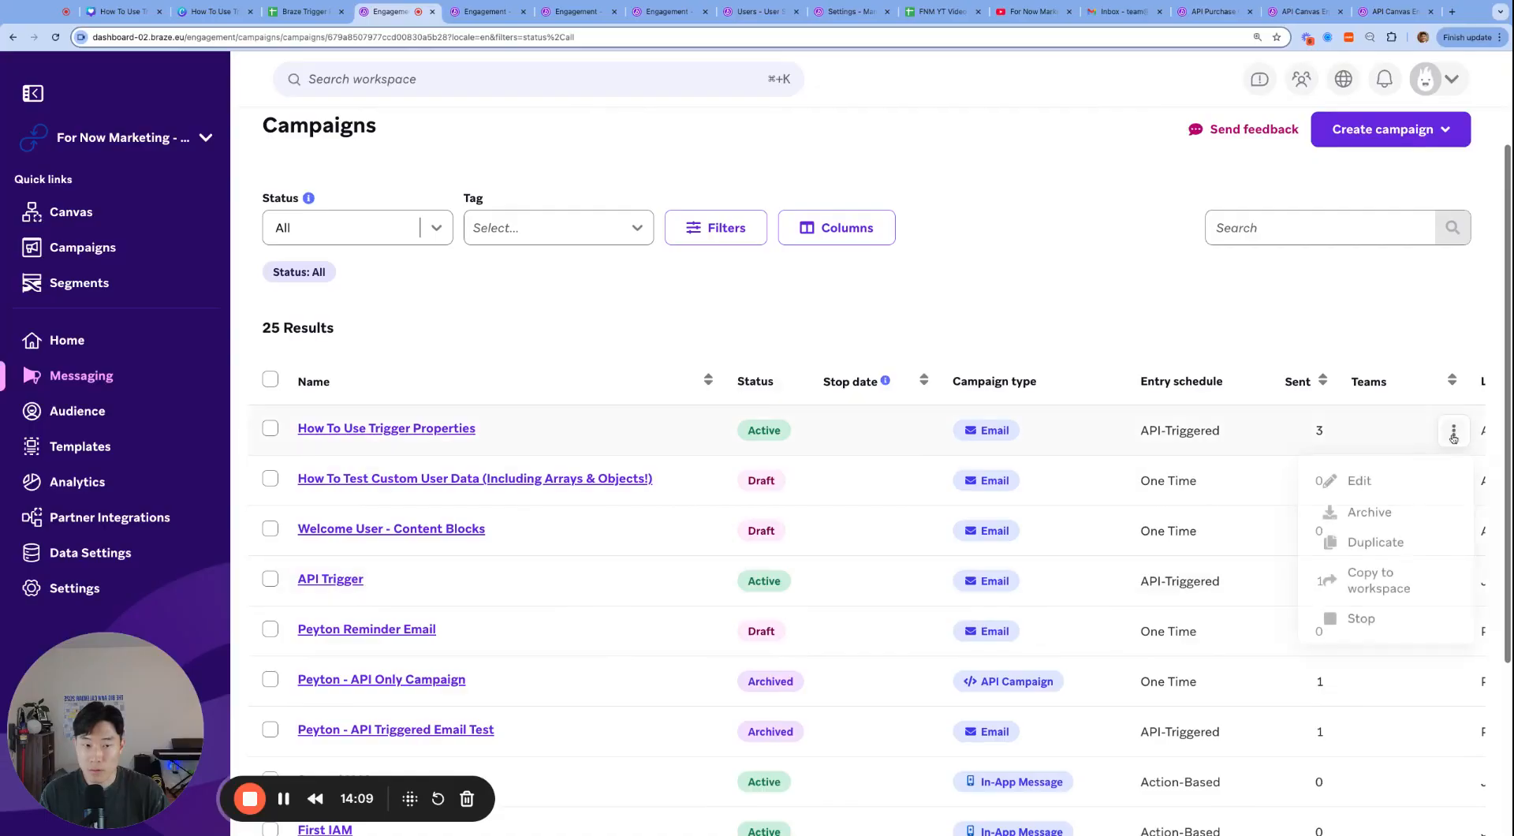
pyautogui.click(1360, 618)
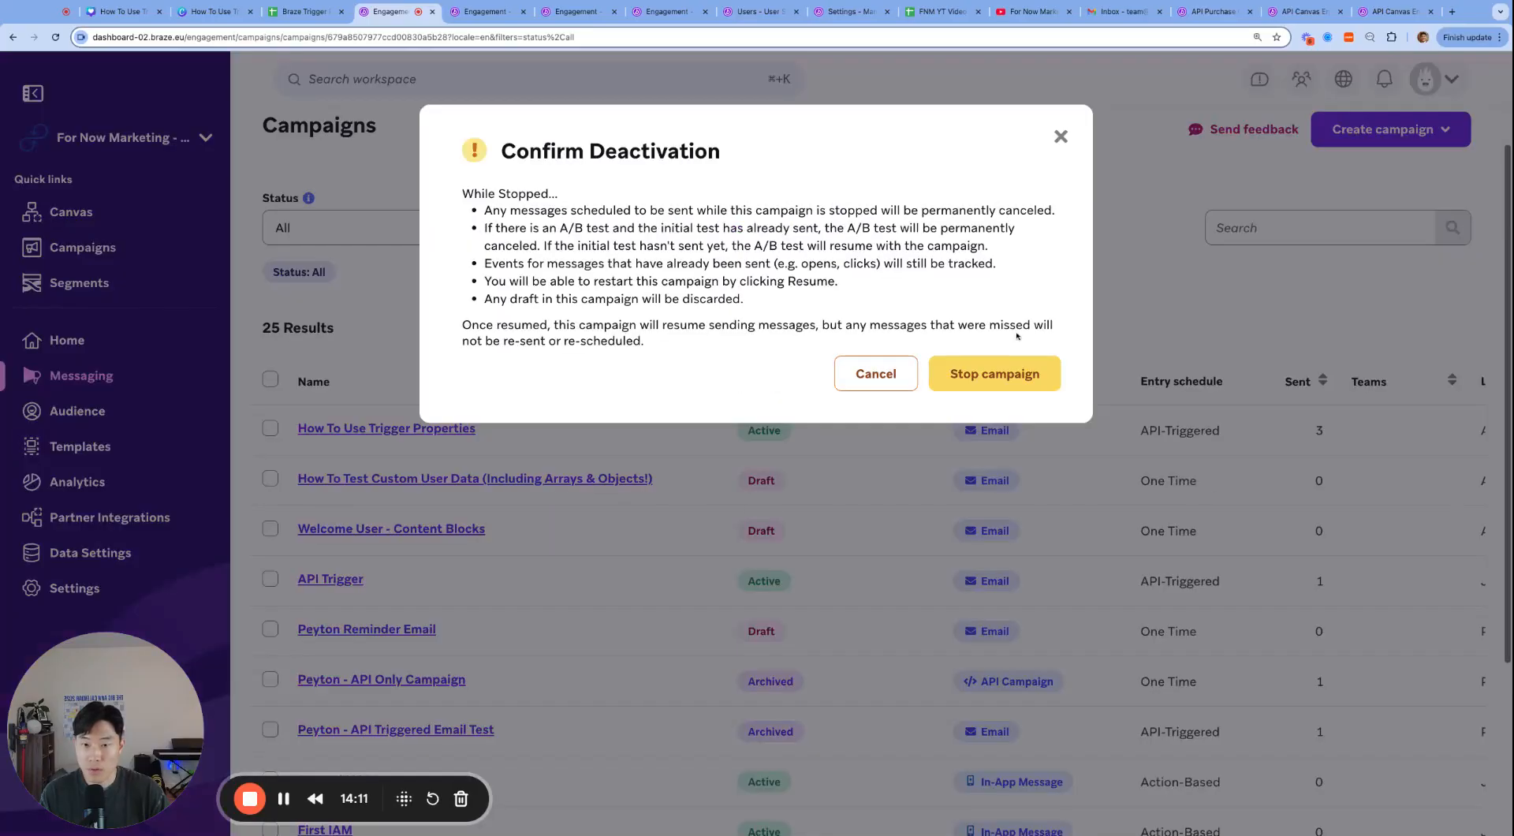
pyautogui.click(1006, 375)
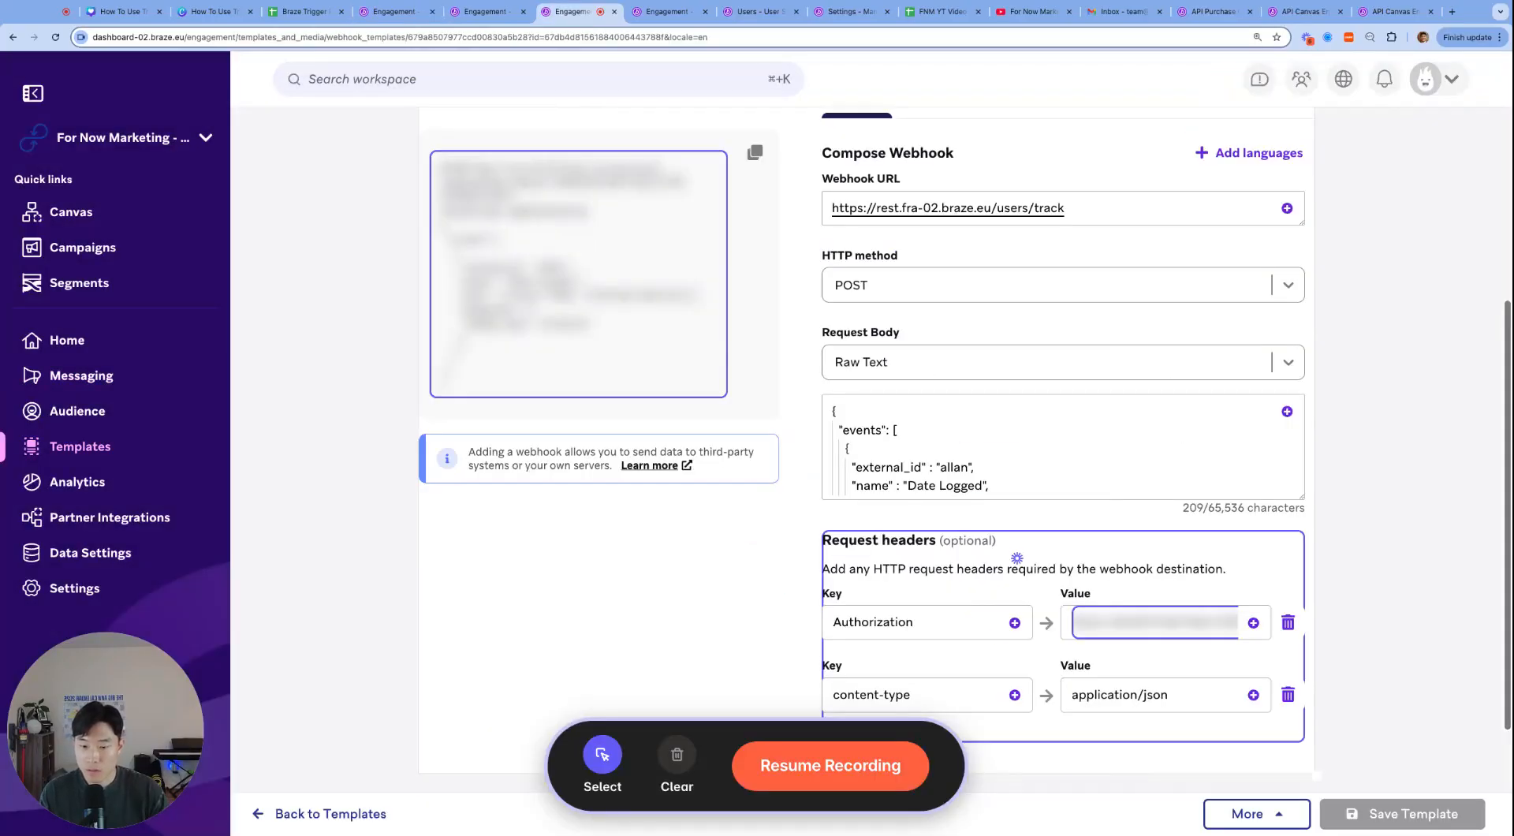
# - Enlarge the webhook template's request body field to inspect its JSON, and highlight the event name "Date Logged"
pyautogui.click(887, 763)
pyautogui.scroll(1, 1291, 520)
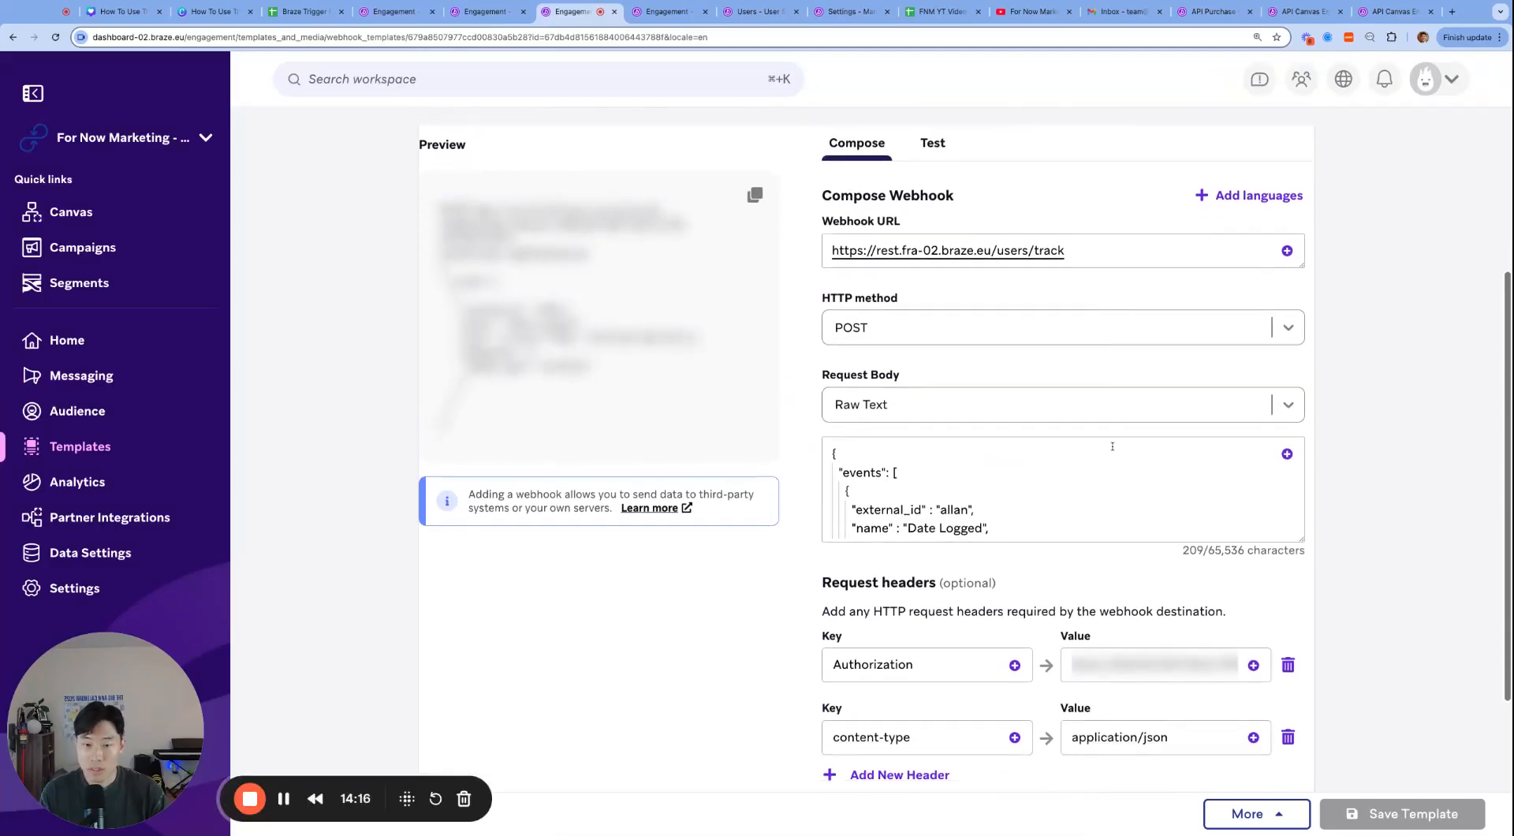
pyautogui.moveTo(1303, 531); pyautogui.dragTo(1303, 623)
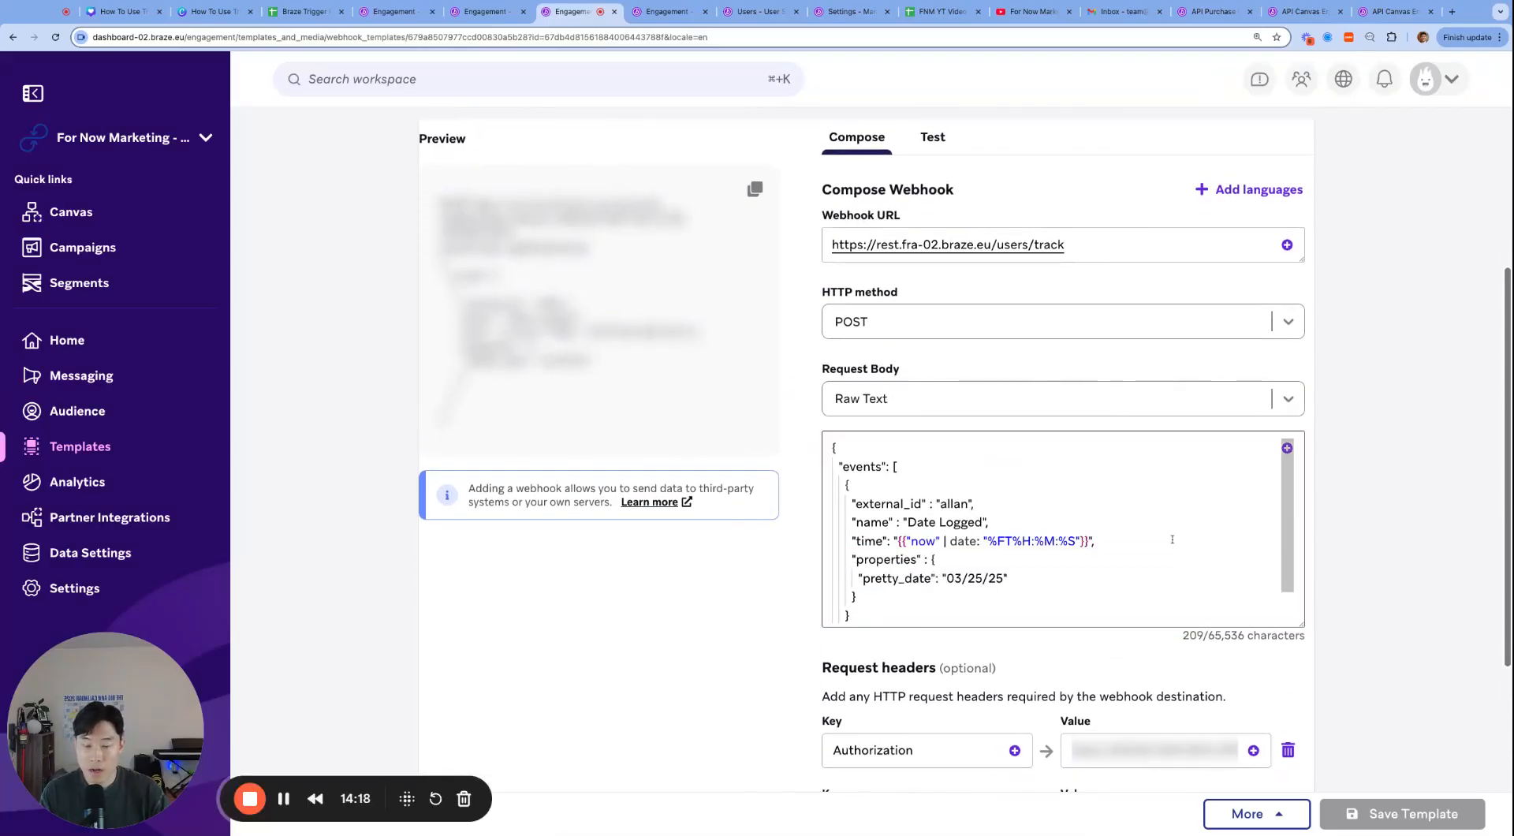
pyautogui.scroll(-4, 867, 473)
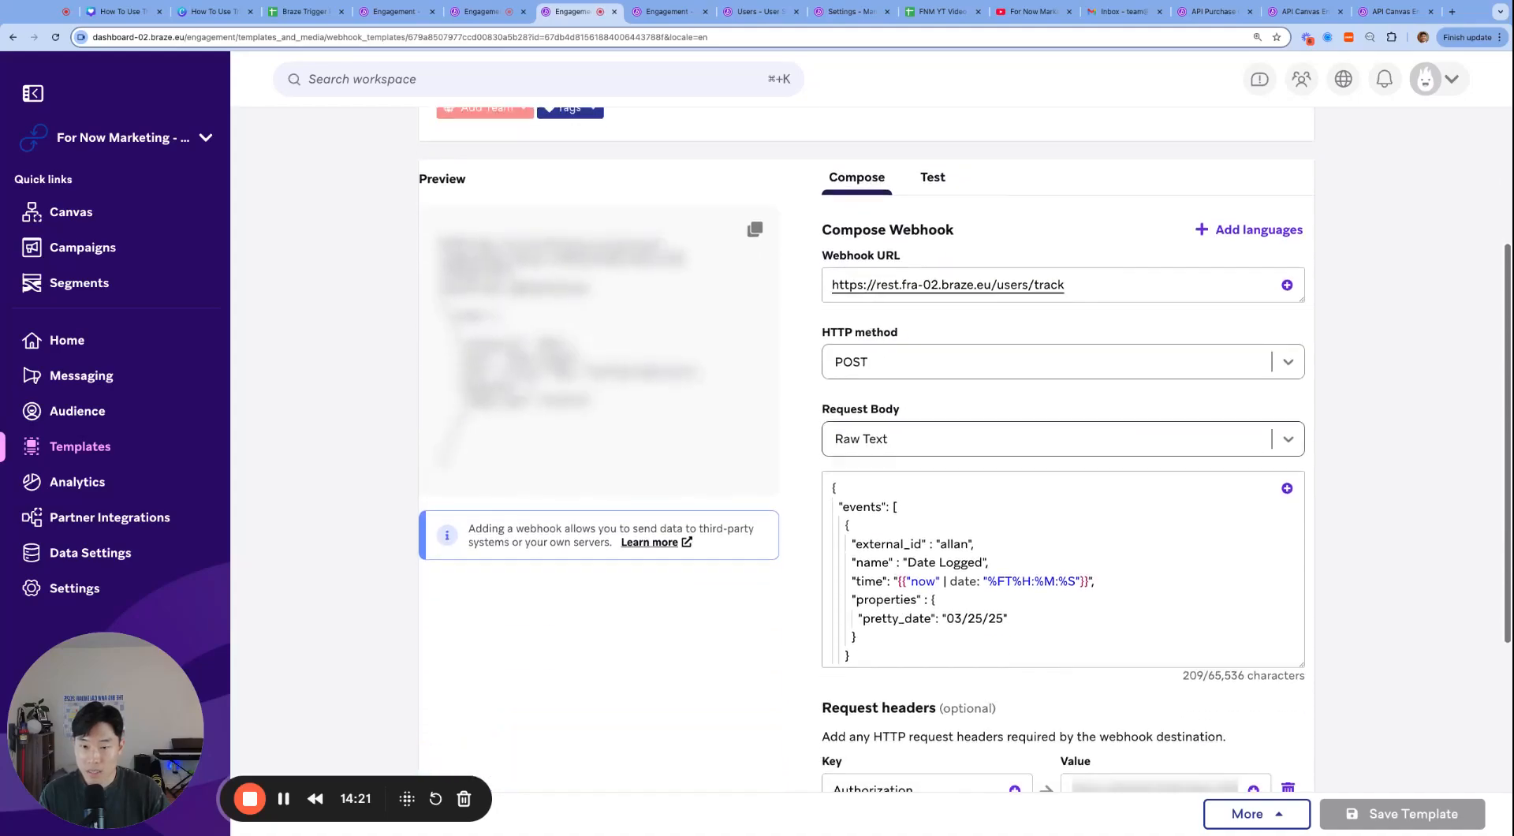
pyautogui.click(963, 475)
pyautogui.doubleClick(963, 475)
pyautogui.moveTo(962, 476); pyautogui.dragTo(907, 475)
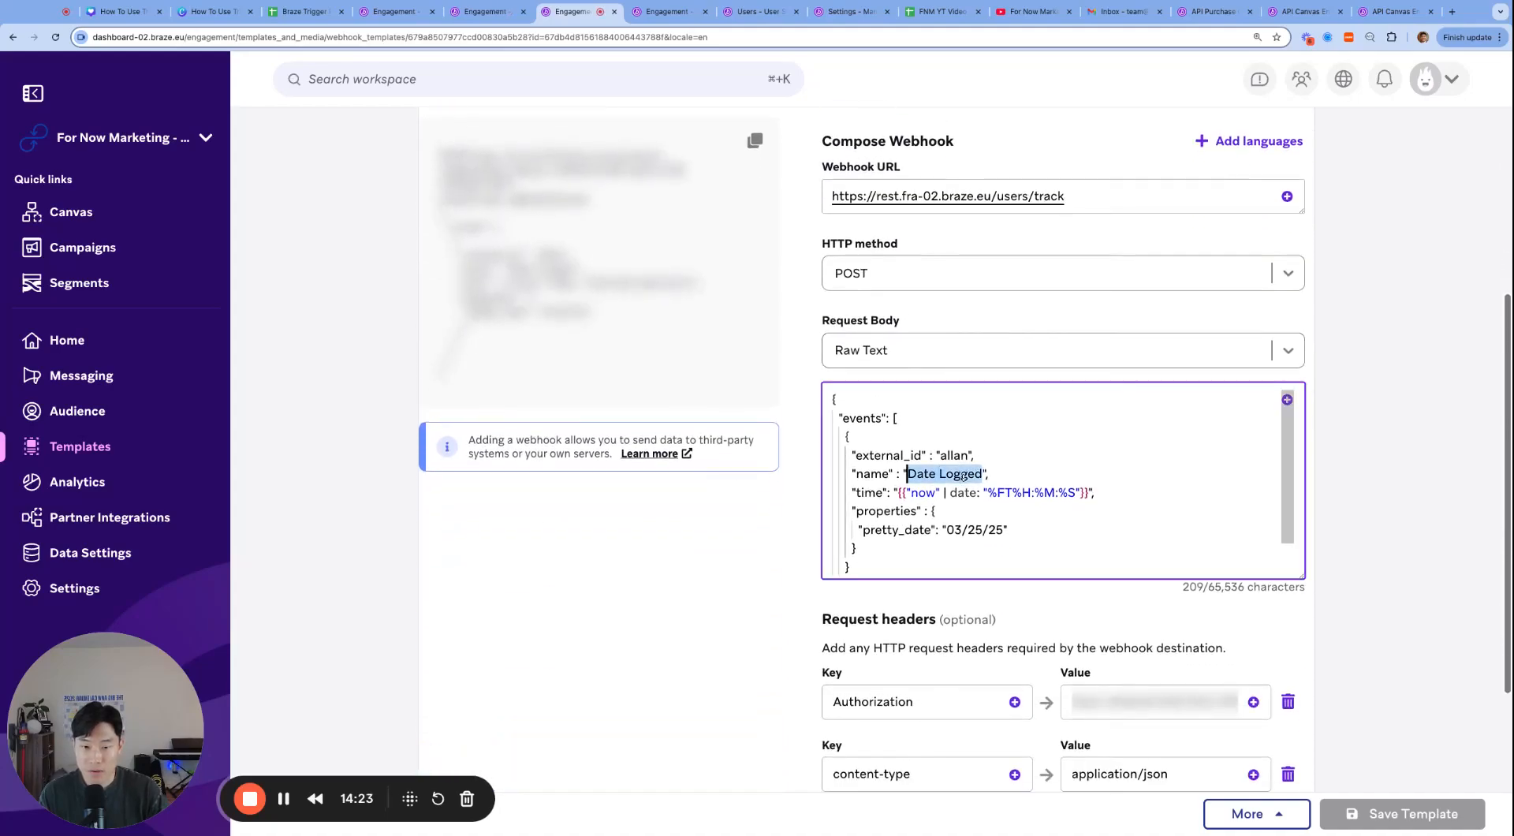
# - In the webhook request body, set the event name to "Membership Started" and rename the property key to "membership_tier"
pyautogui.write('Membership Started')
pyautogui.click(1008, 529)
pyautogui.hotkey('alt', 'shift', 'Left')
pyautogui.write('membership_tier')
pyautogui.press('Right')
pyautogui.press('Right')
pyautogui.press('Right')
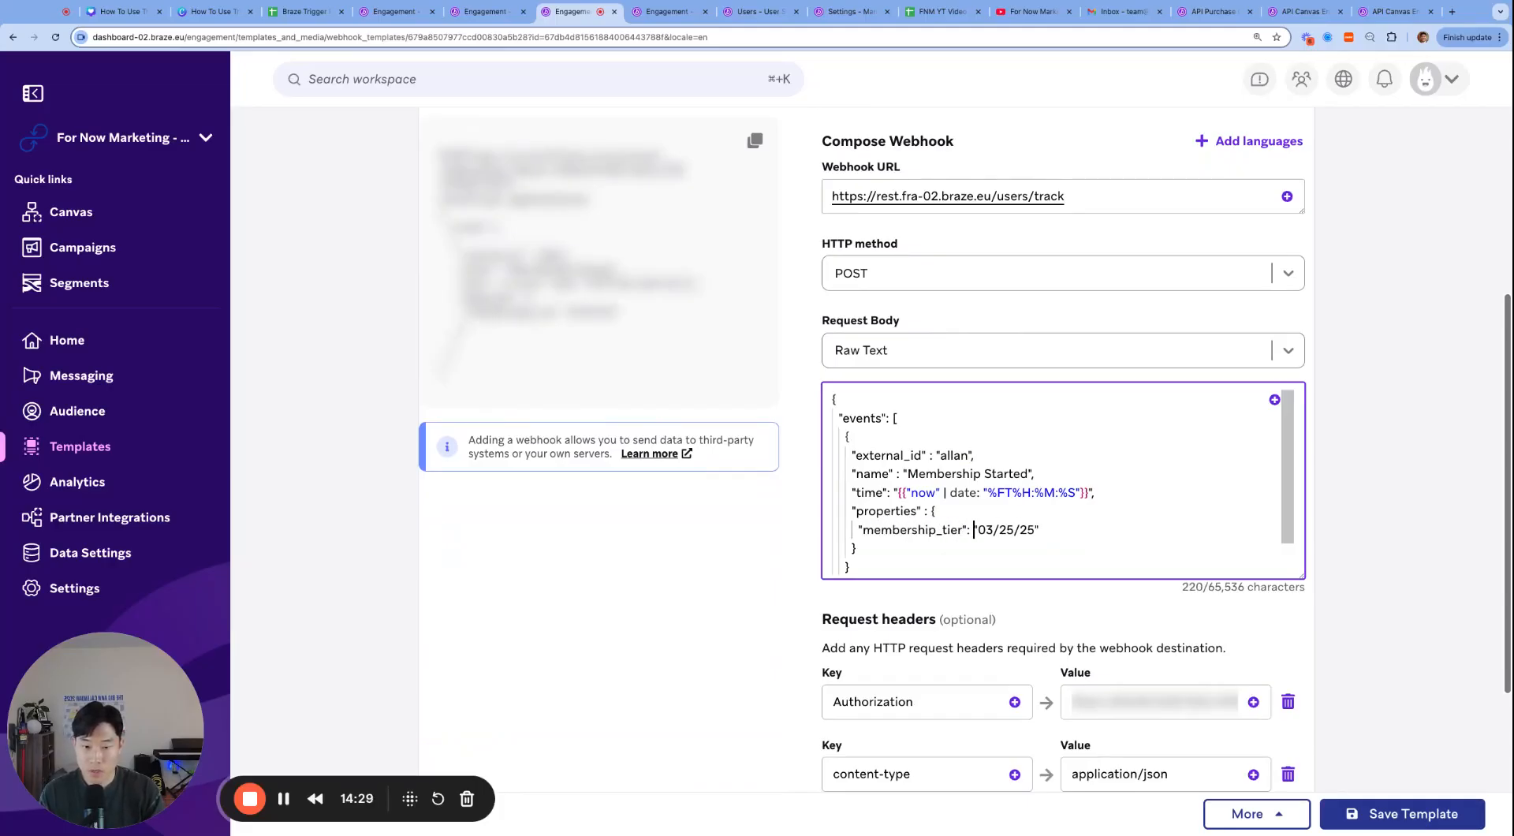
# - Set the membership_tier property value to "PLATINUM" and save the webhook template
pyautogui.press('super+shift+Right')
pyautogui.hotkey('shift', 'Left')
pyautogui.write('PATI')
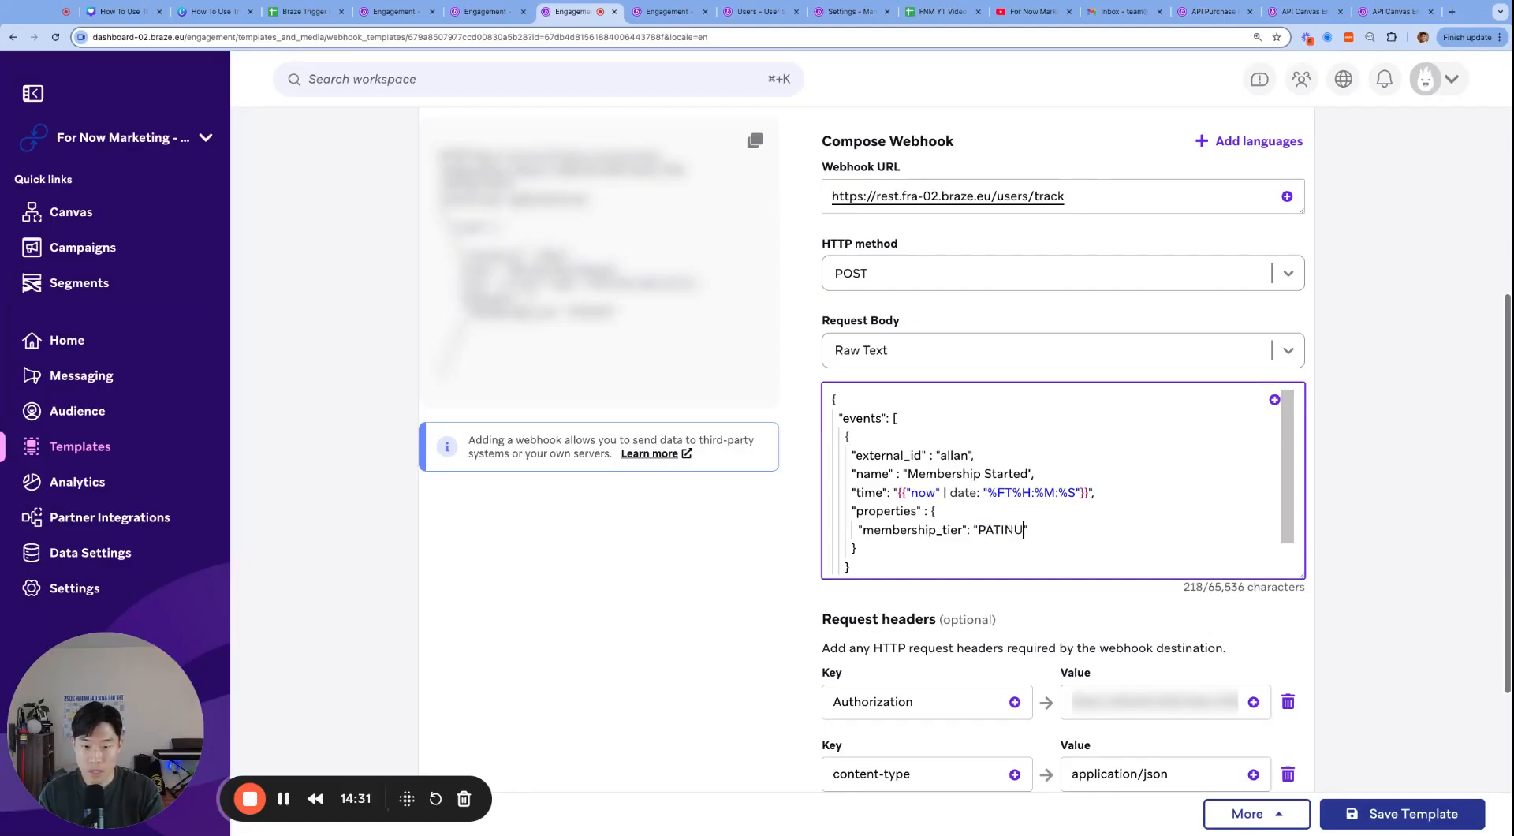
pyautogui.press('BackSpace')
pyautogui.press('BackSpace')
pyautogui.press('BackSpace')
pyautogui.write('LATINUM')
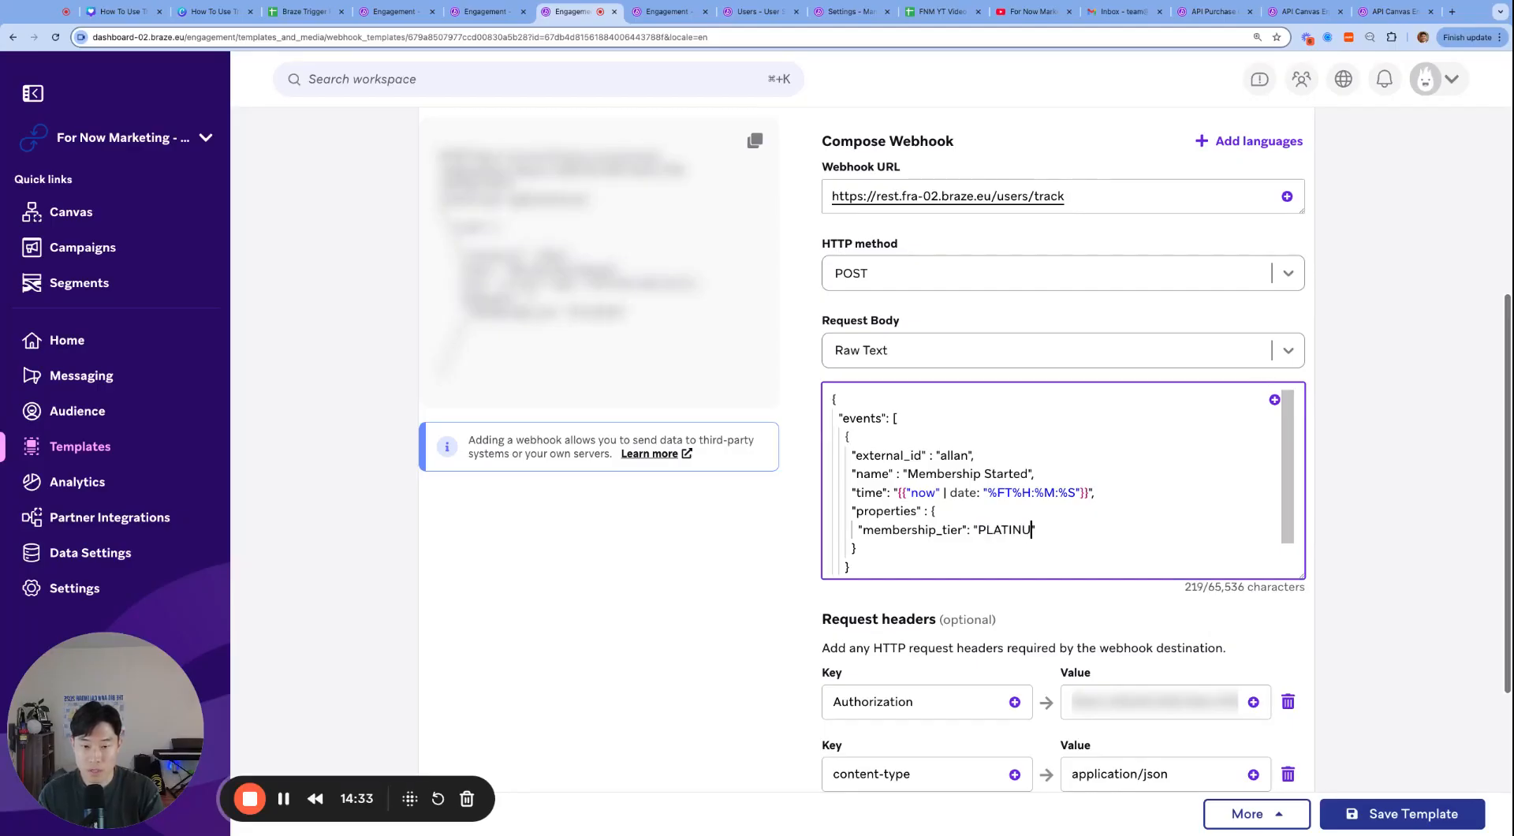
pyautogui.click(1403, 814)
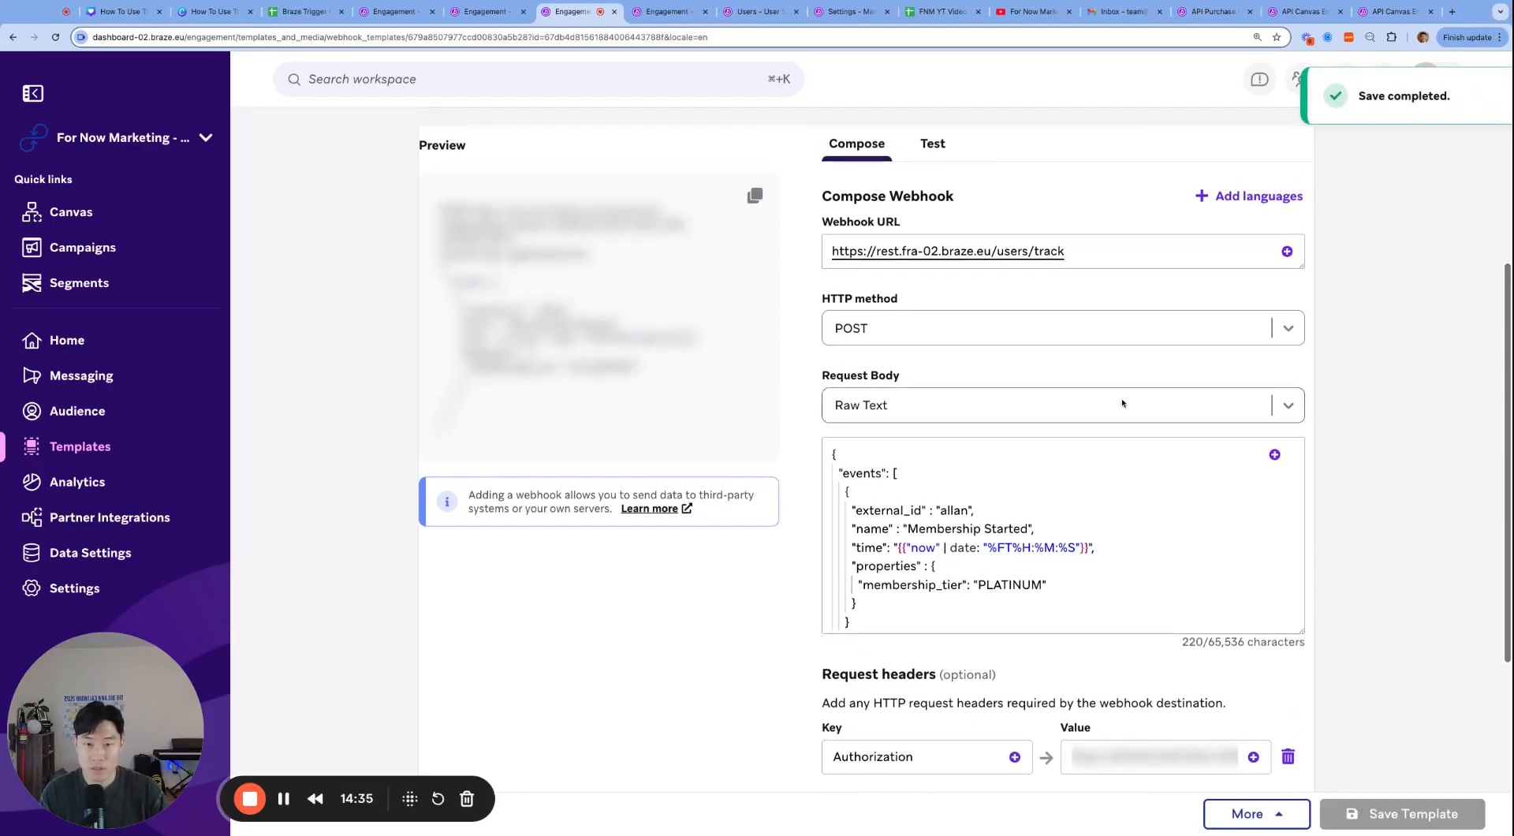
# - Send a test of the "Membership Started" event webhook and dismiss the response
pyautogui.click(935, 144)
pyautogui.click(1262, 305)
pyautogui.click(1060, 138)
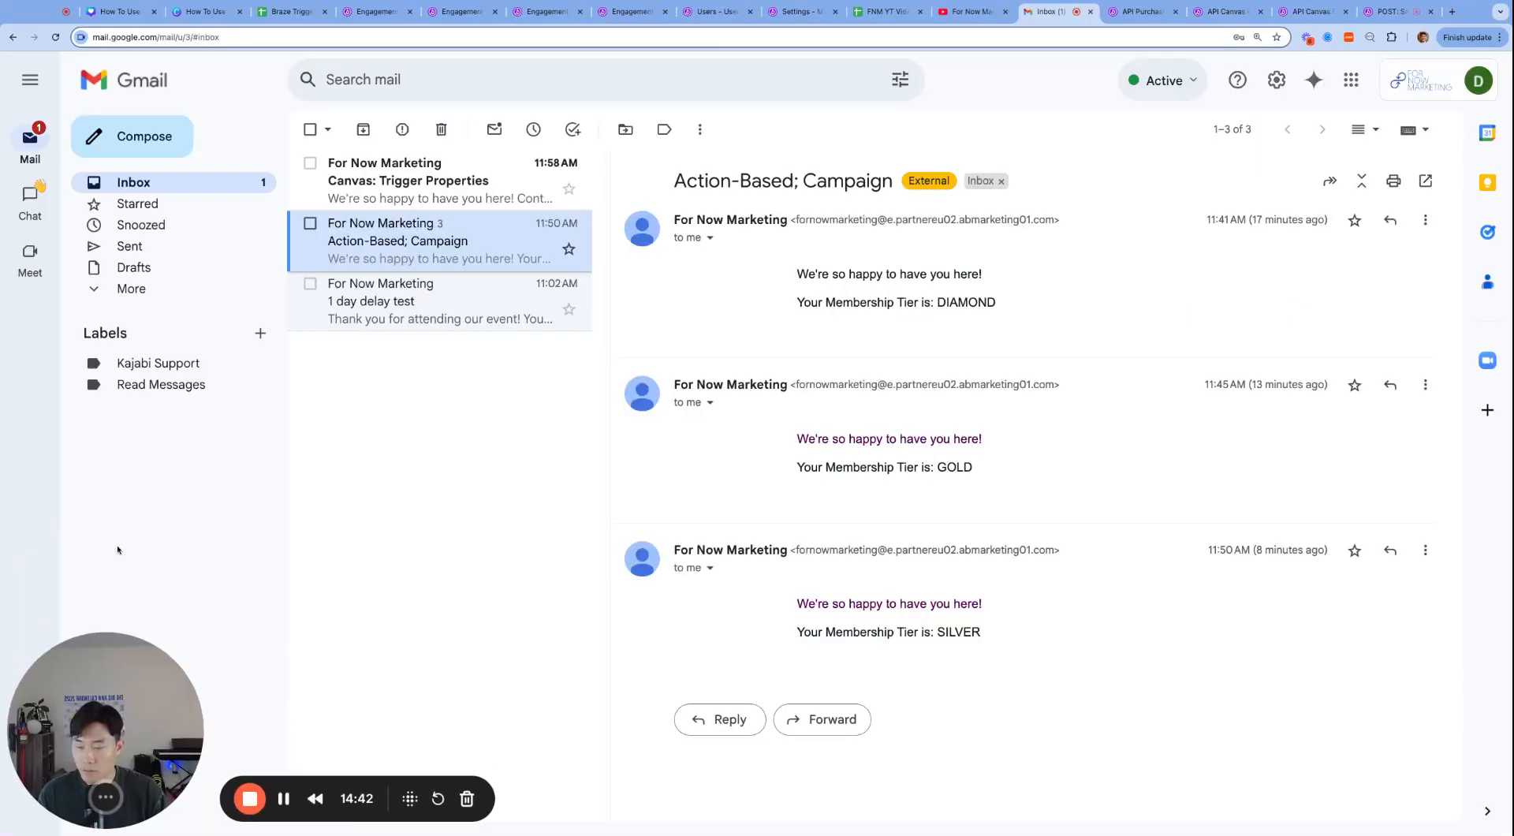
# - Open the "Canvas: Trigger Properties" email in Gmail and compare its context variable and canvas entry property lines
pyautogui.click(402, 194)
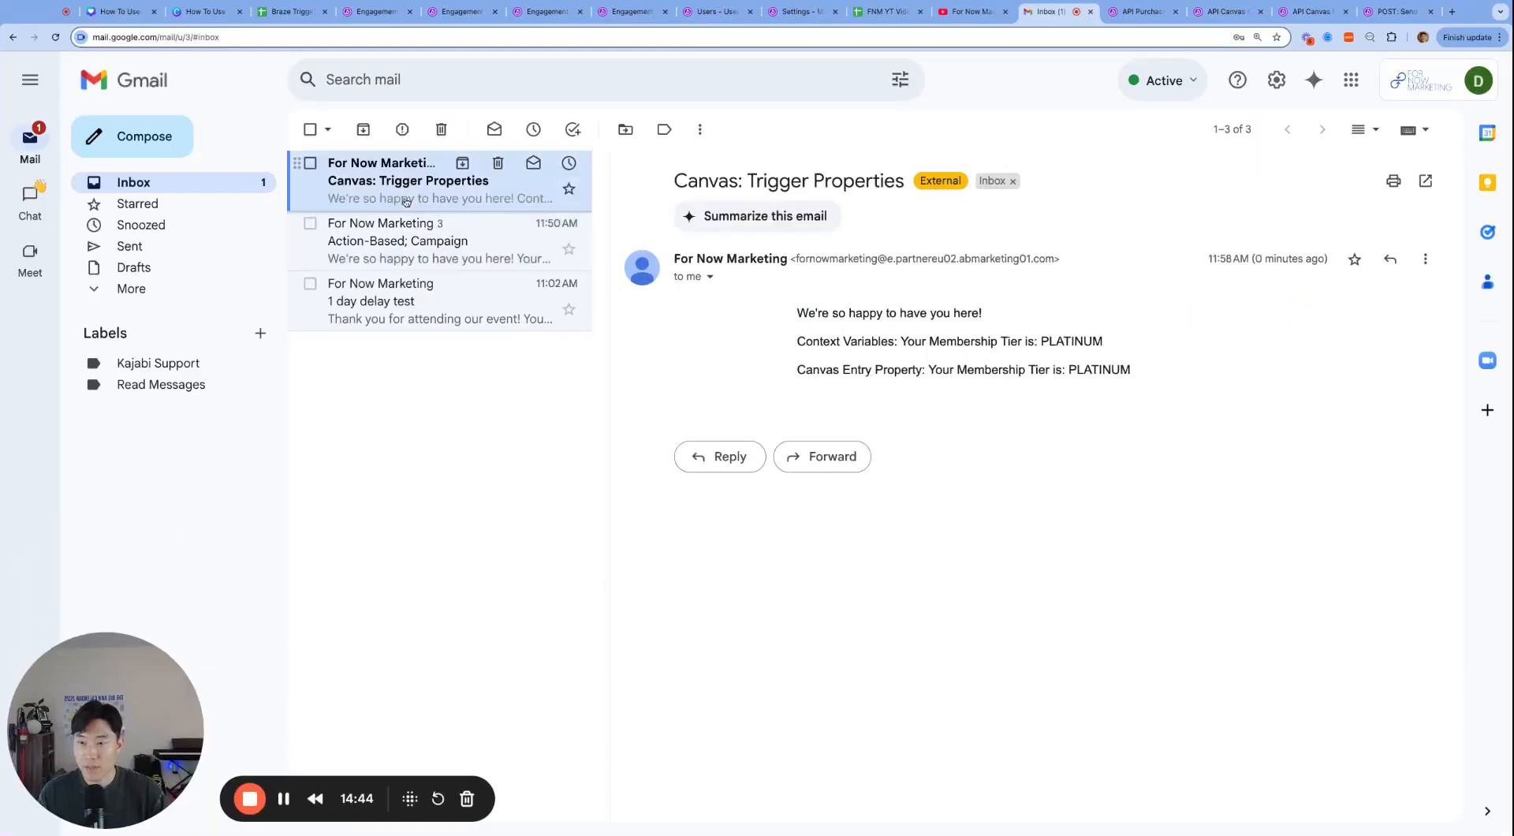
pyautogui.moveTo(798, 341)
pyautogui.mouseDown()
pyautogui.moveTo(882, 342)
pyautogui.moveTo(798, 314)
pyautogui.moveTo(802, 327)
pyautogui.mouseUp()
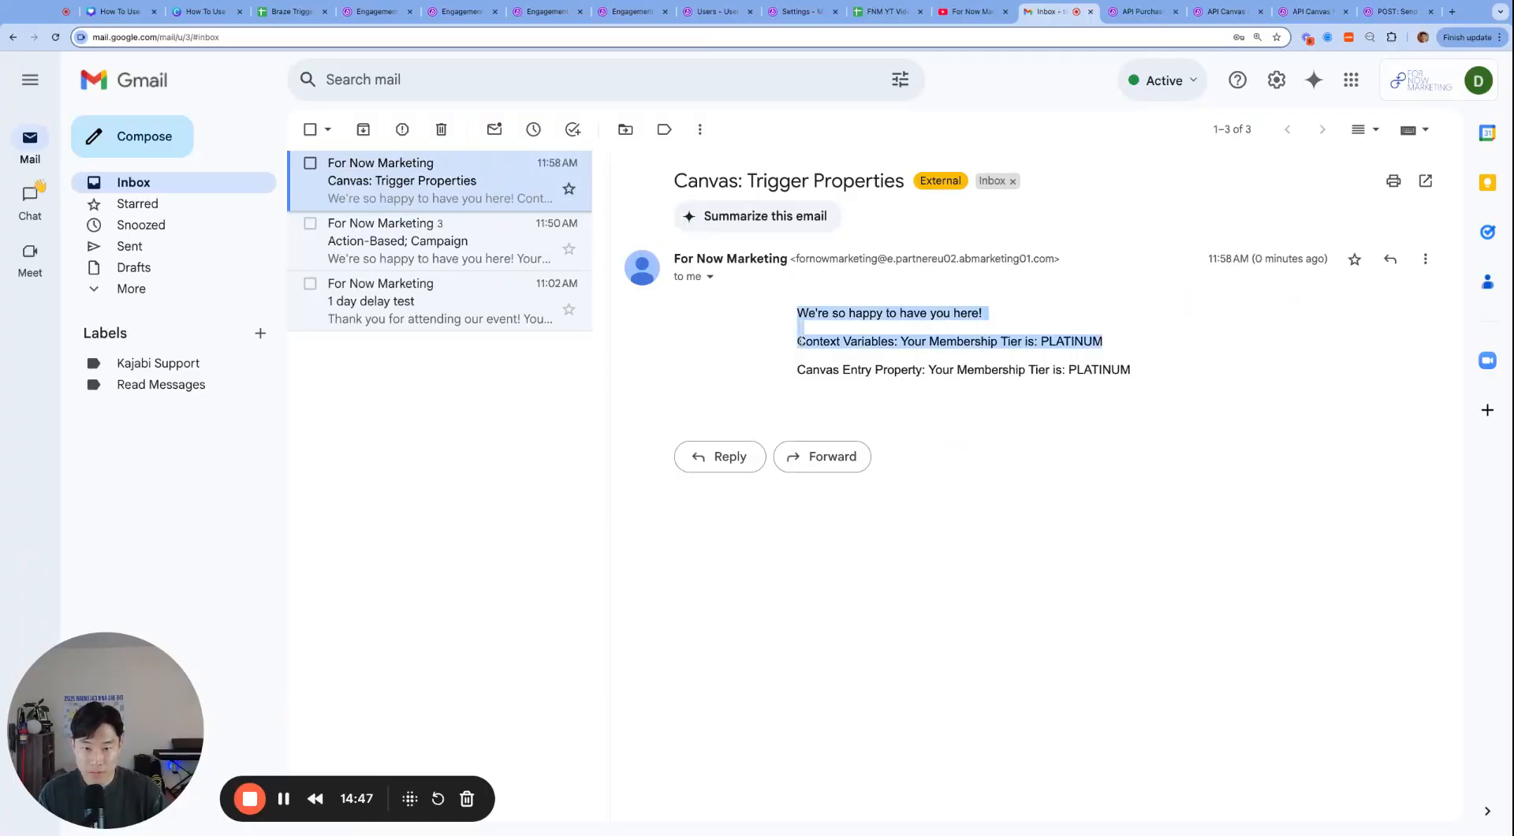
pyautogui.tripleClick(935, 370)
pyautogui.click(1162, 368)
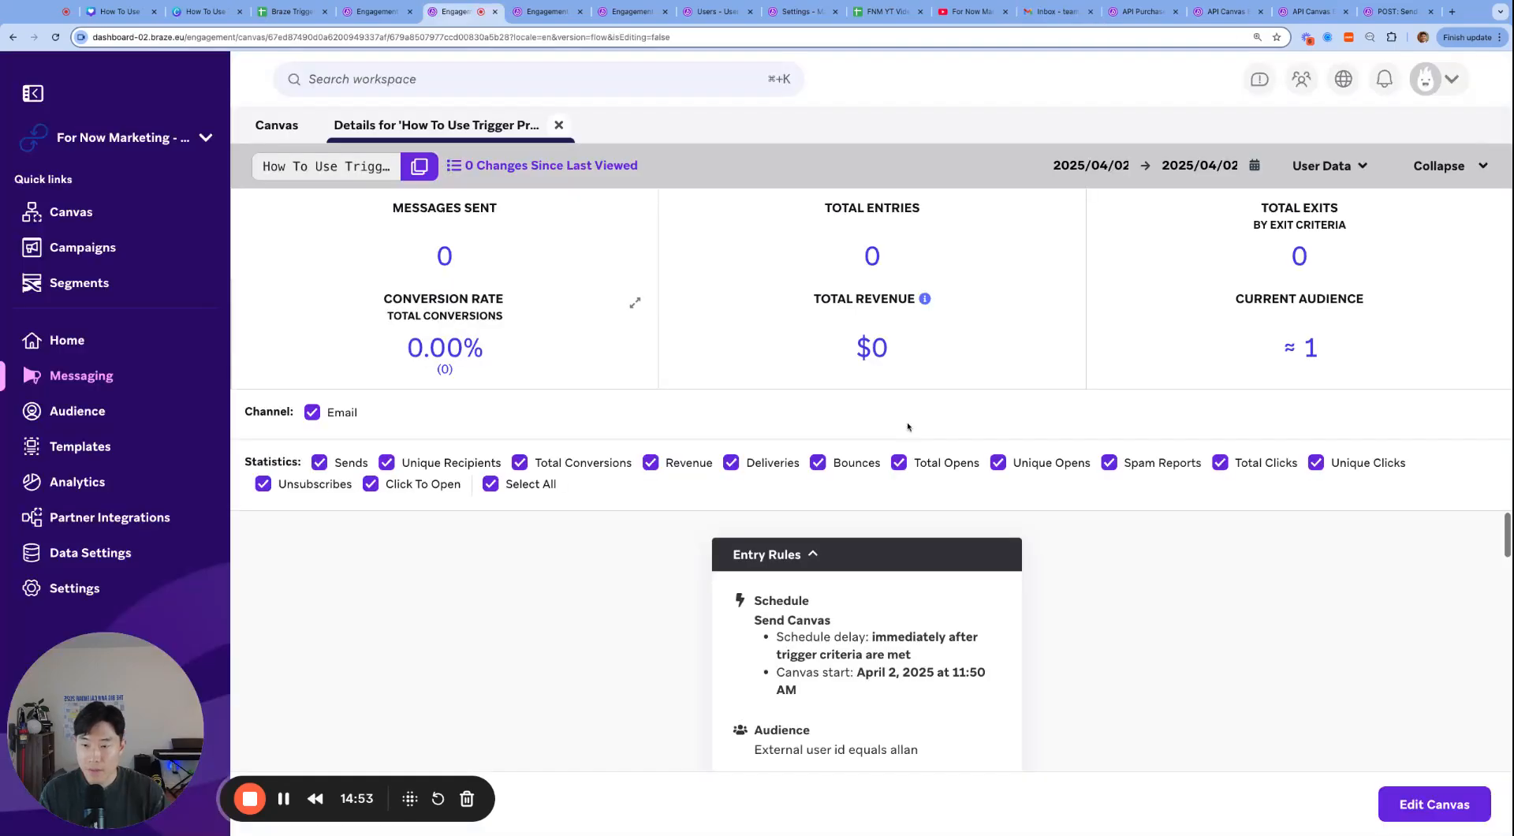
# - Open the "How To Use Trigger Properties" Canvas in Braze for editing and go to its entry schedule settings
pyautogui.click(1424, 805)
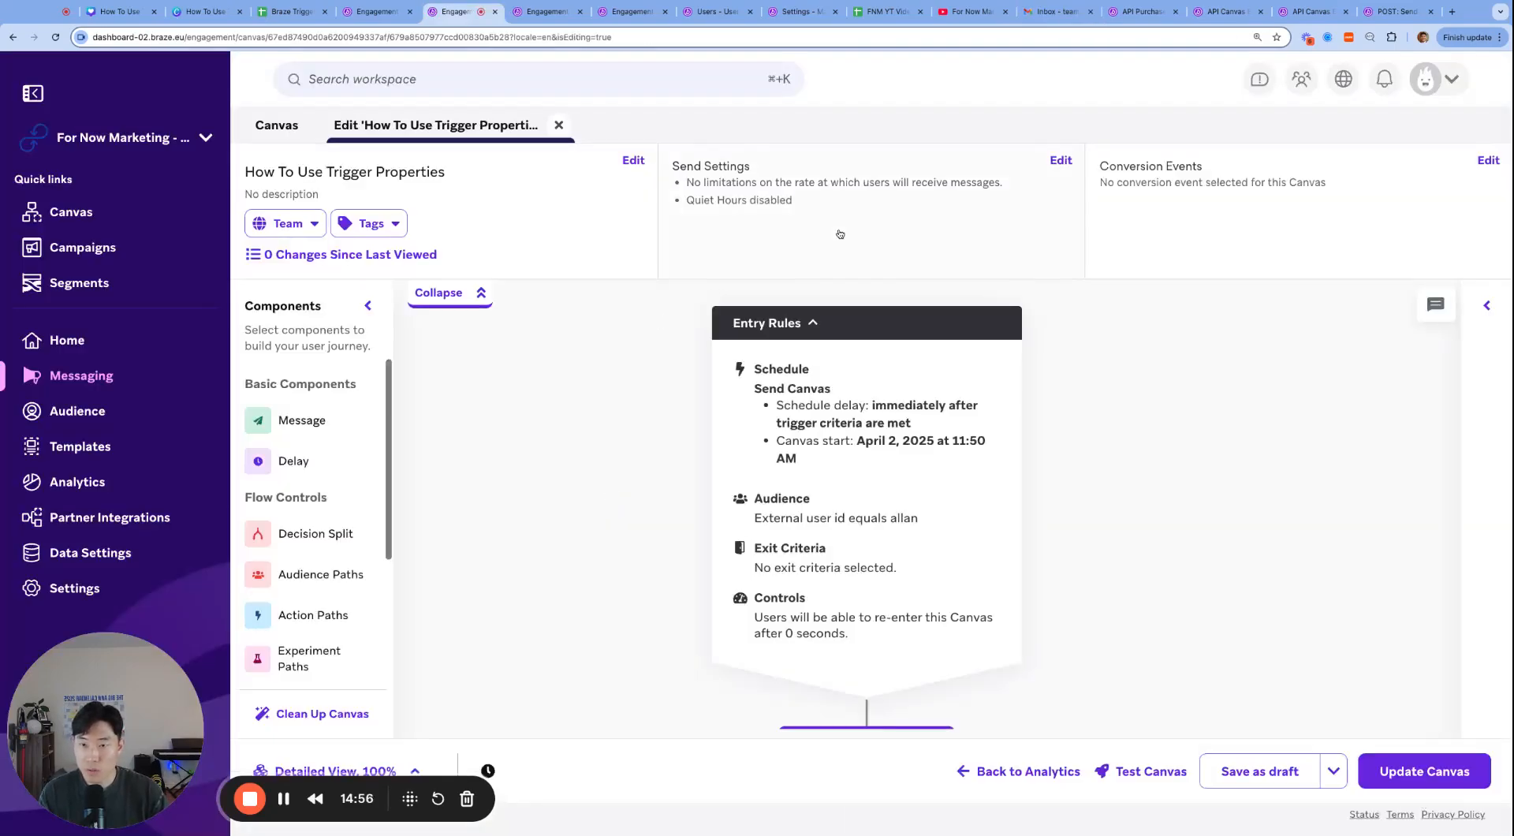
pyautogui.click(840, 234)
pyautogui.click(633, 186)
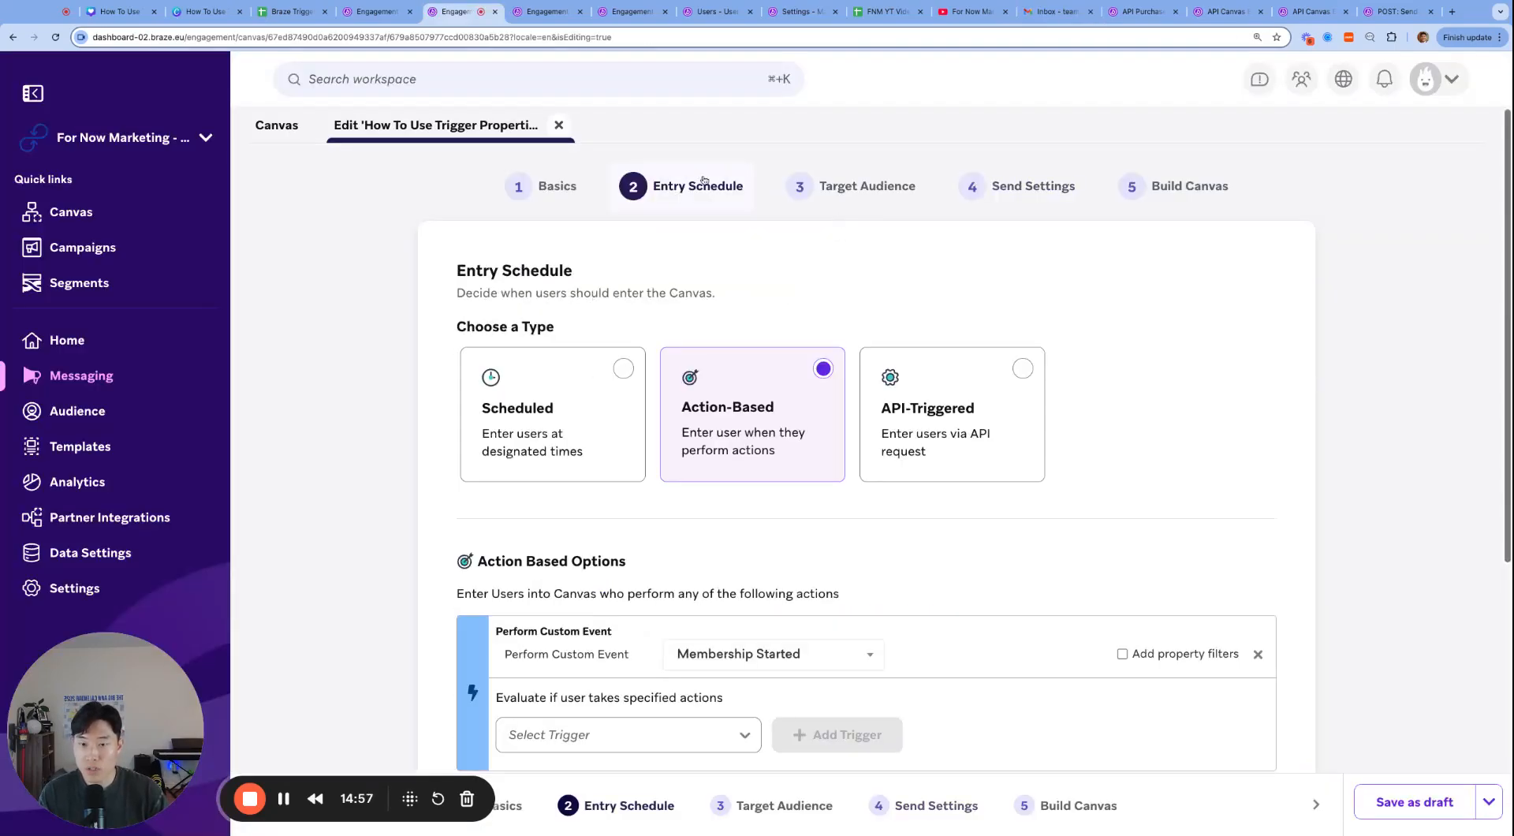
pyautogui.click(1004, 412)
pyautogui.scroll(-2, 1125, 418)
pyautogui.scroll(2, 1113, 399)
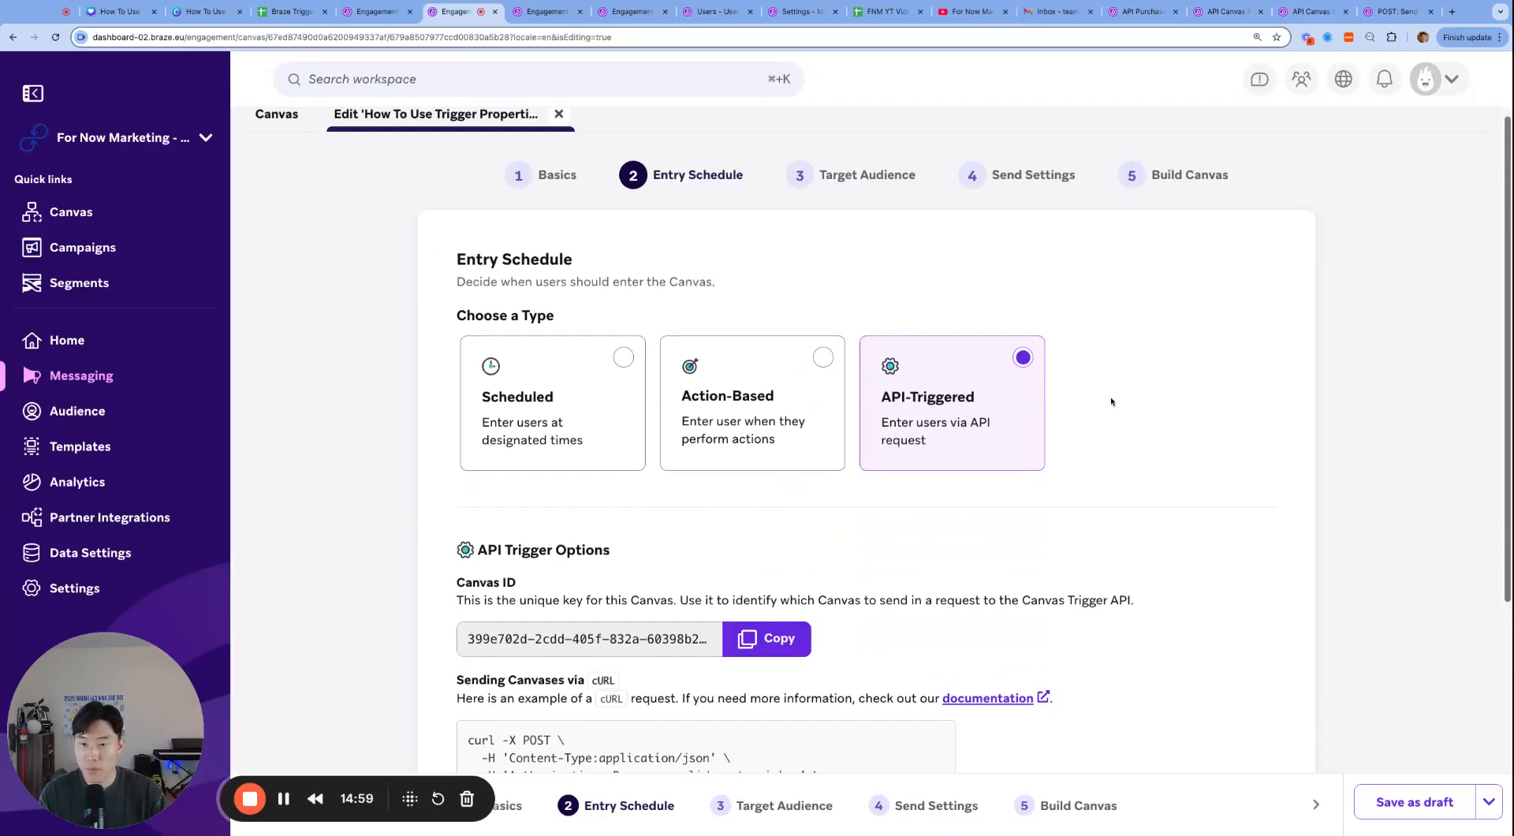
pyautogui.click(813, 376)
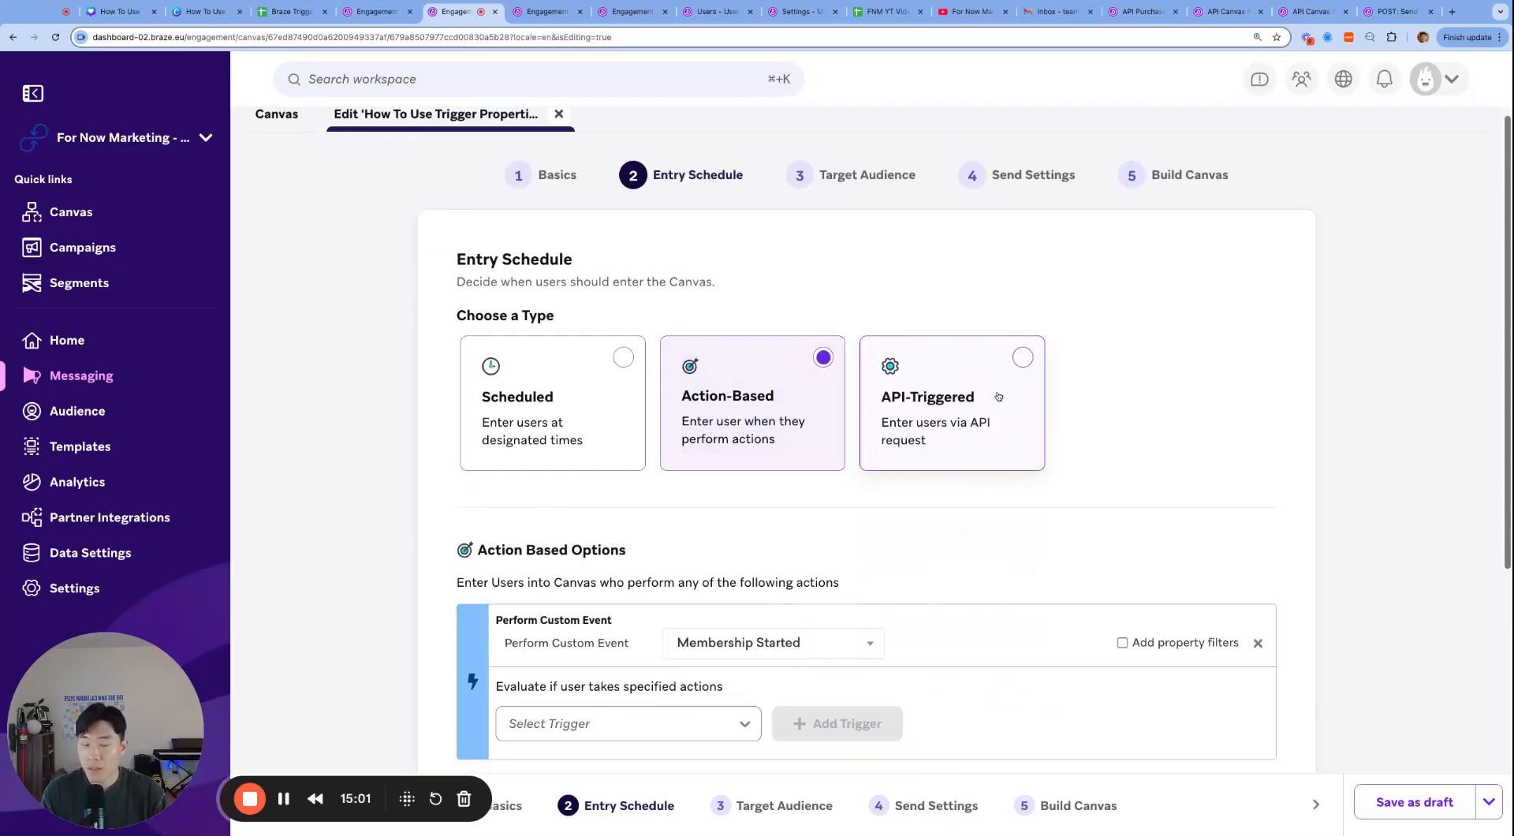
pyautogui.scroll(-1, 936, 388)
# - Set the Canvas entry type to API-Triggered and copy its Canvas ID
pyautogui.click(928, 369)
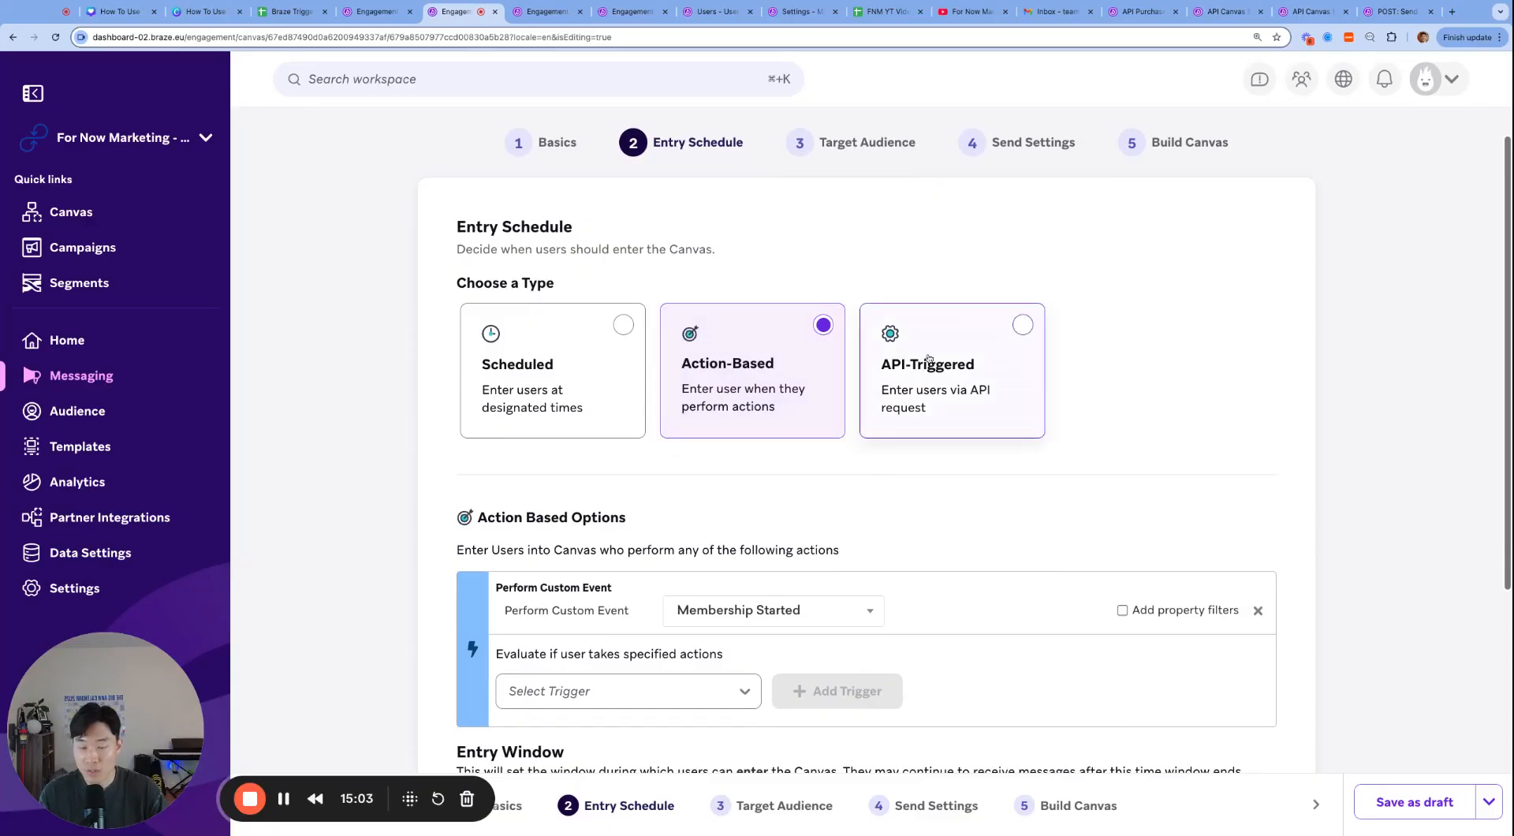
pyautogui.scroll(-3, 915, 426)
pyautogui.click(770, 490)
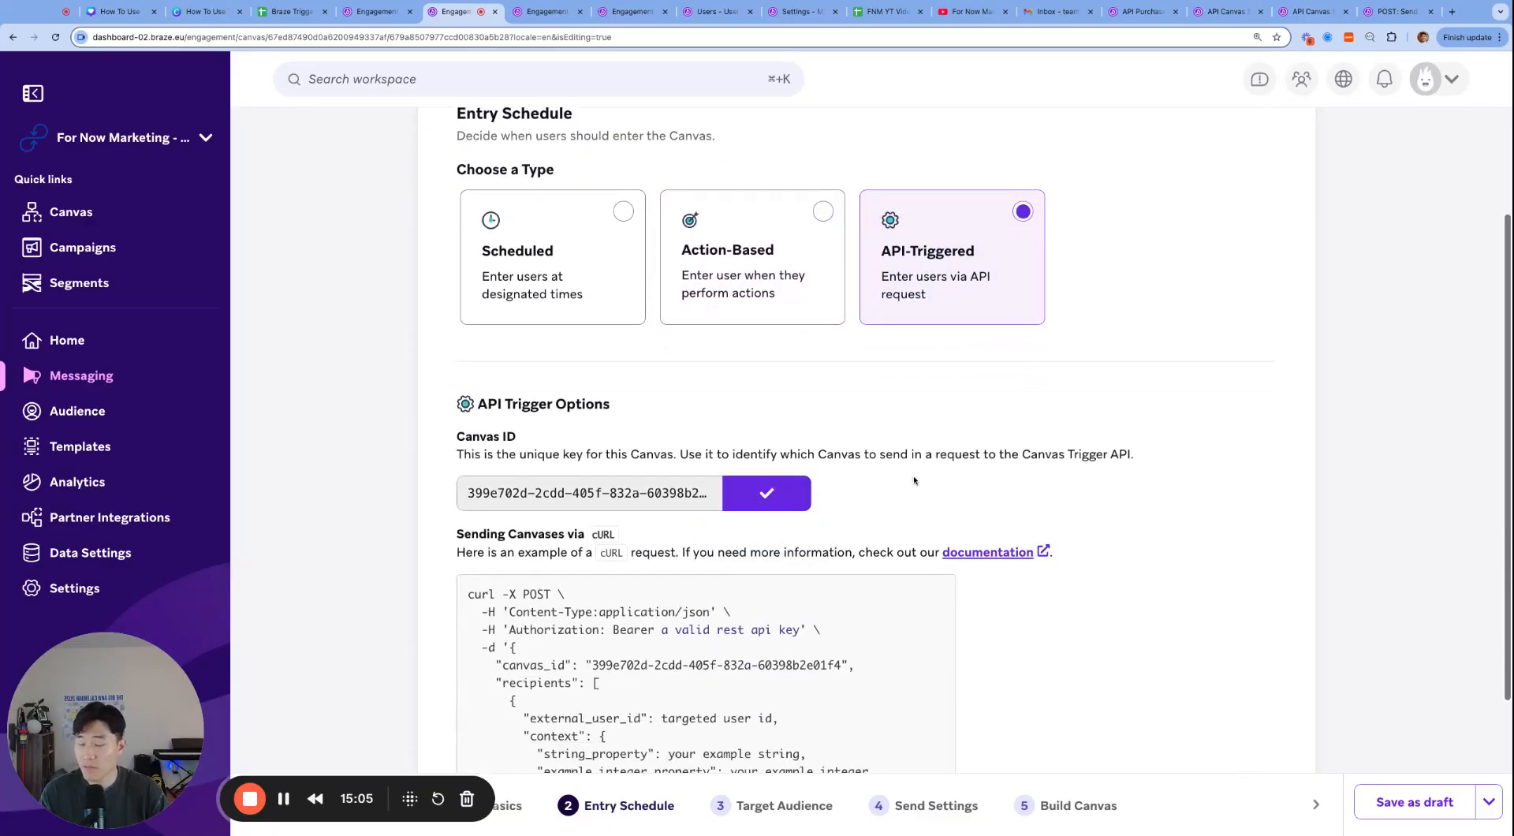
pyautogui.scroll(-2, 914, 480)
pyautogui.scroll(5, 914, 480)
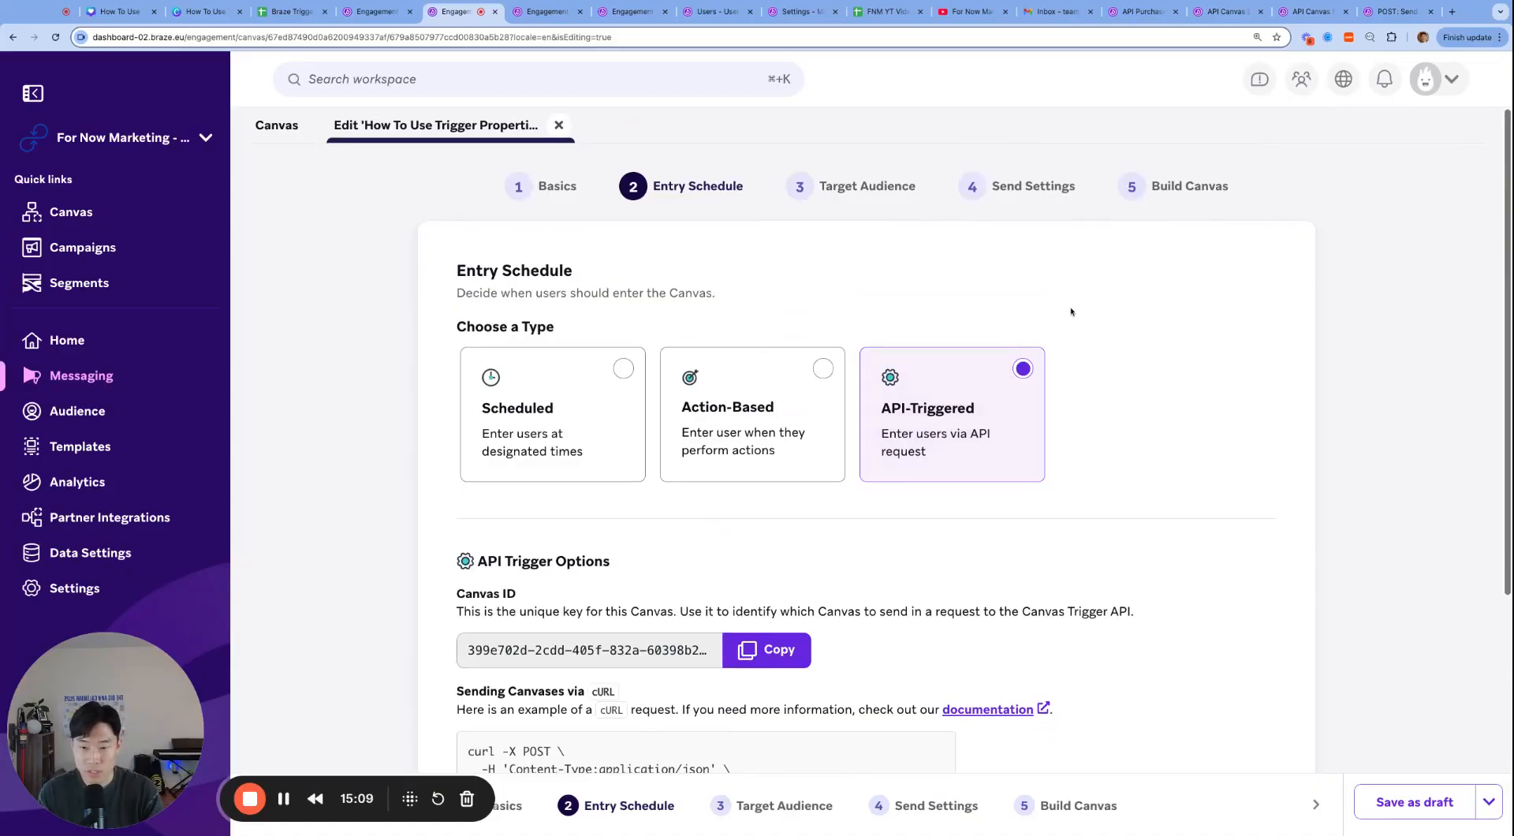
# - Return to the Canvas build view, update the Canvas, and confirm the update
pyautogui.click(1183, 187)
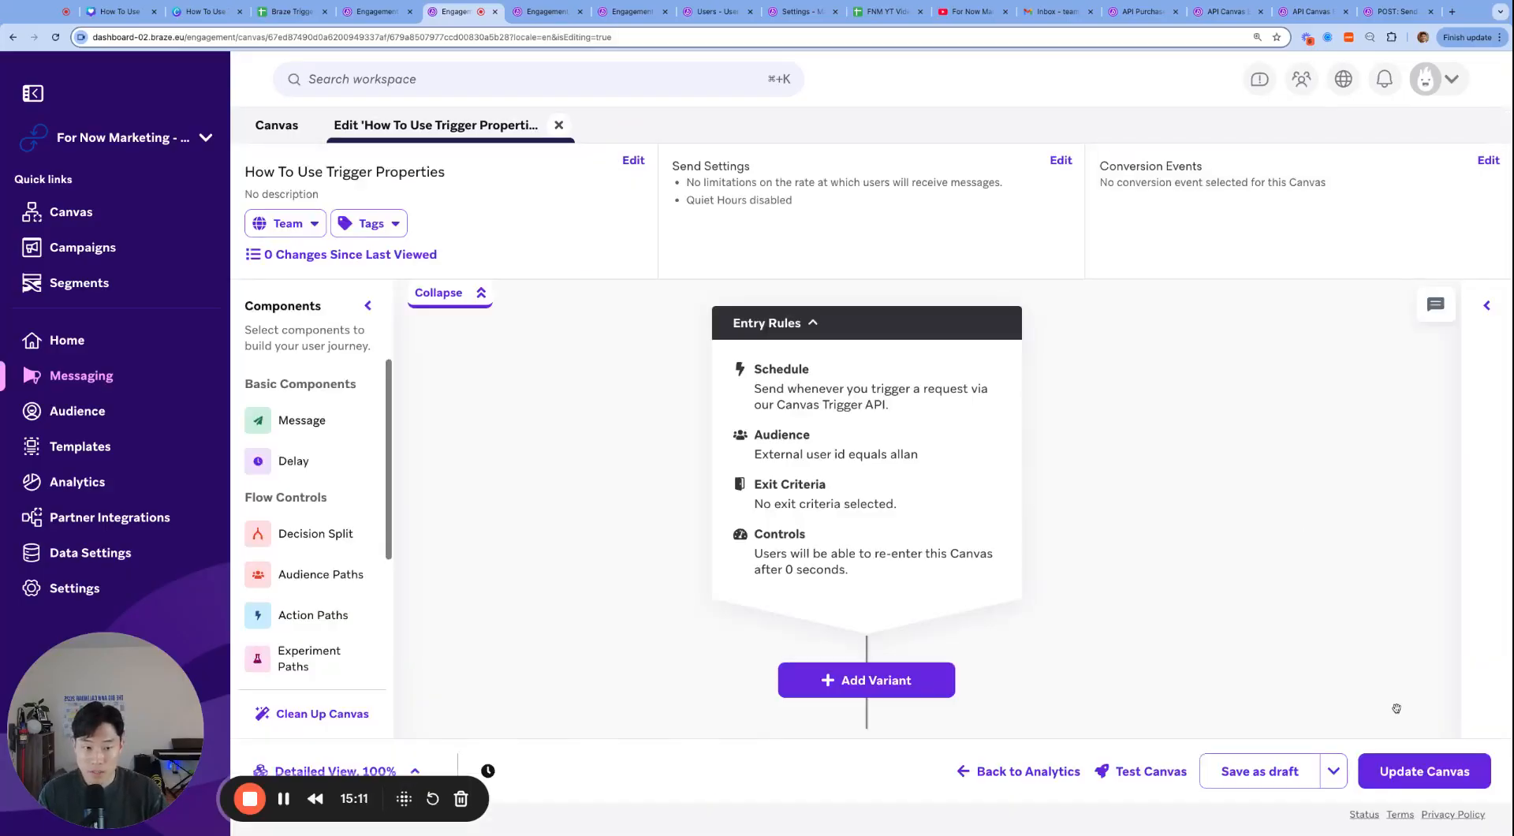
pyautogui.click(1426, 769)
pyautogui.click(1007, 410)
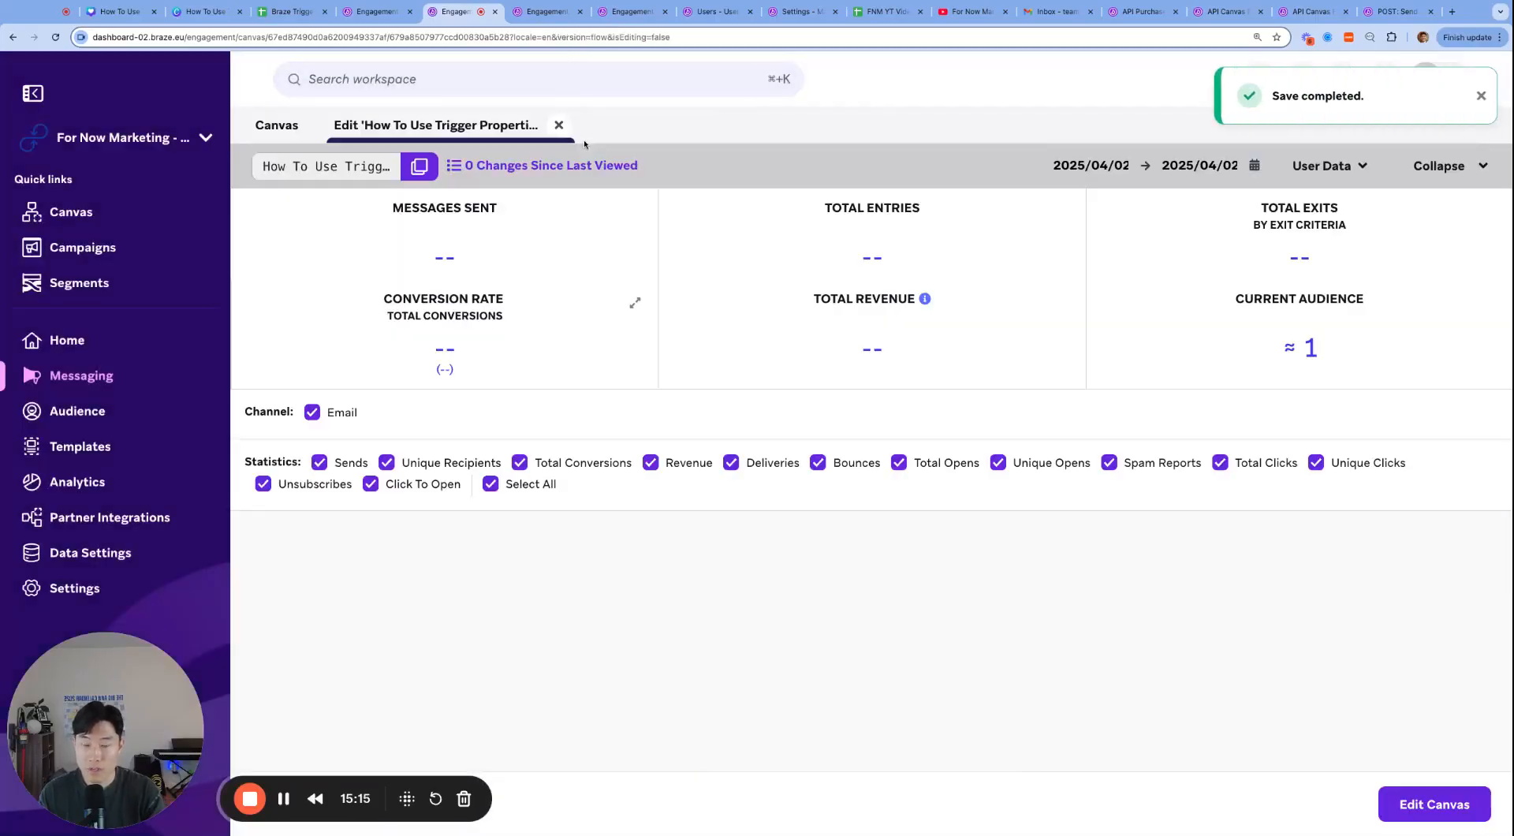
# - In the canvas/trigger/send webhook template, enlarge the request body and replace the canvas_id value with the copied Canvas ID
pyautogui.click(626, 12)
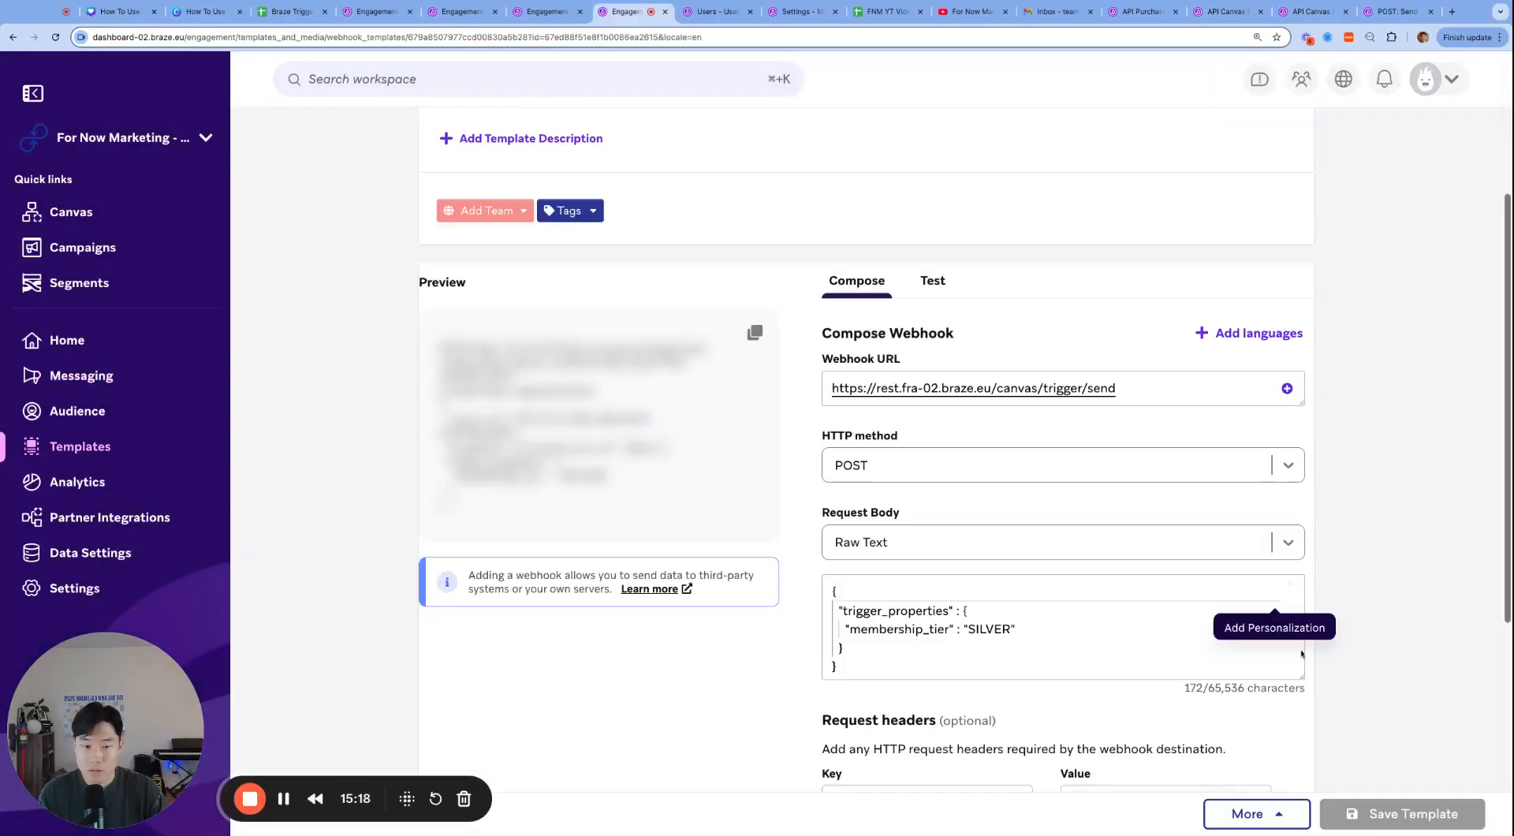
pyautogui.click(1300, 674)
pyautogui.click(938, 611)
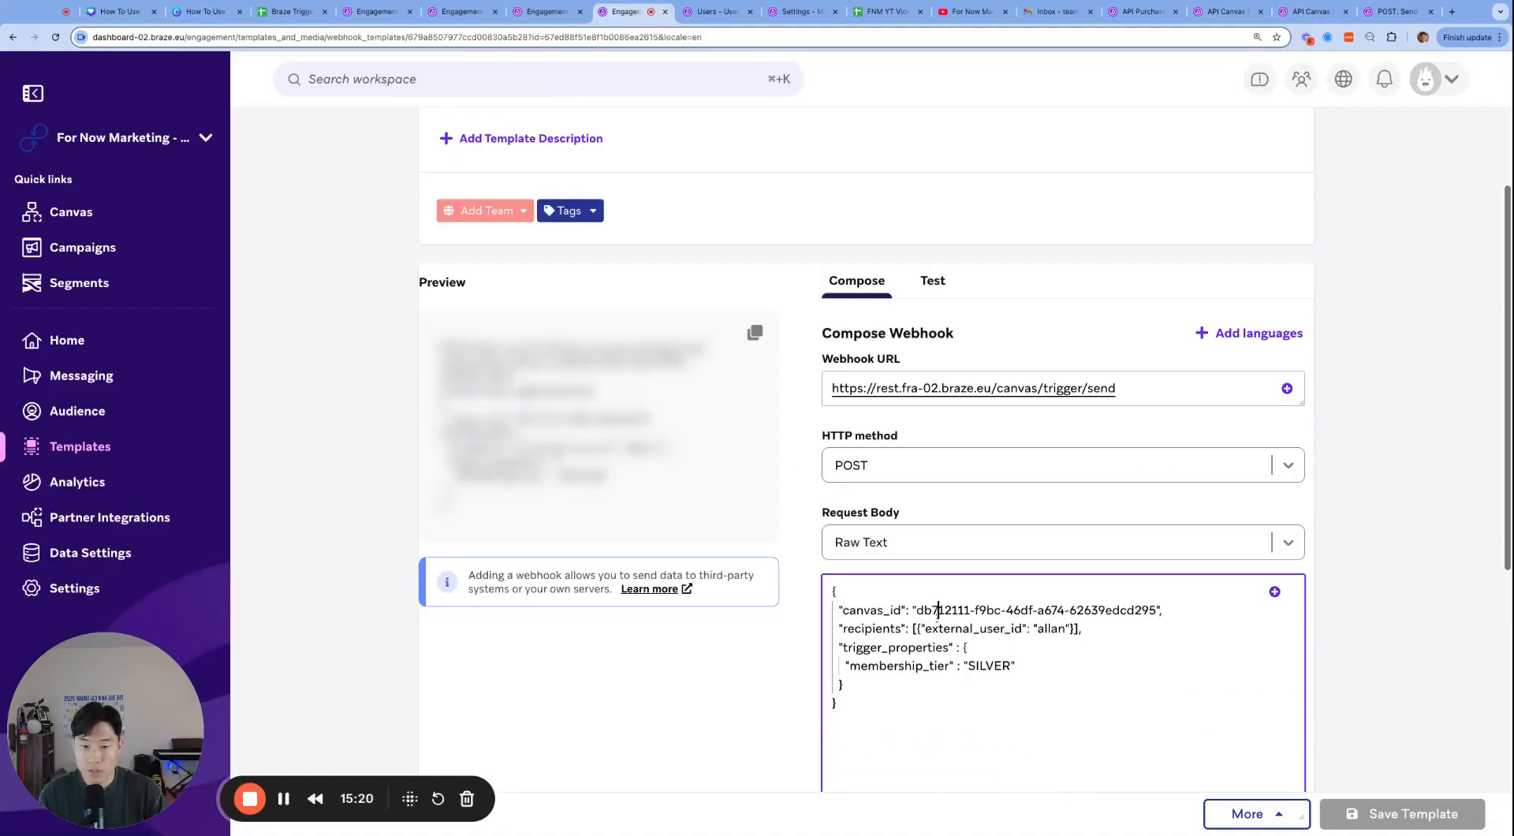
pyautogui.doubleClick(938, 613)
pyautogui.press('shift+super+Right')
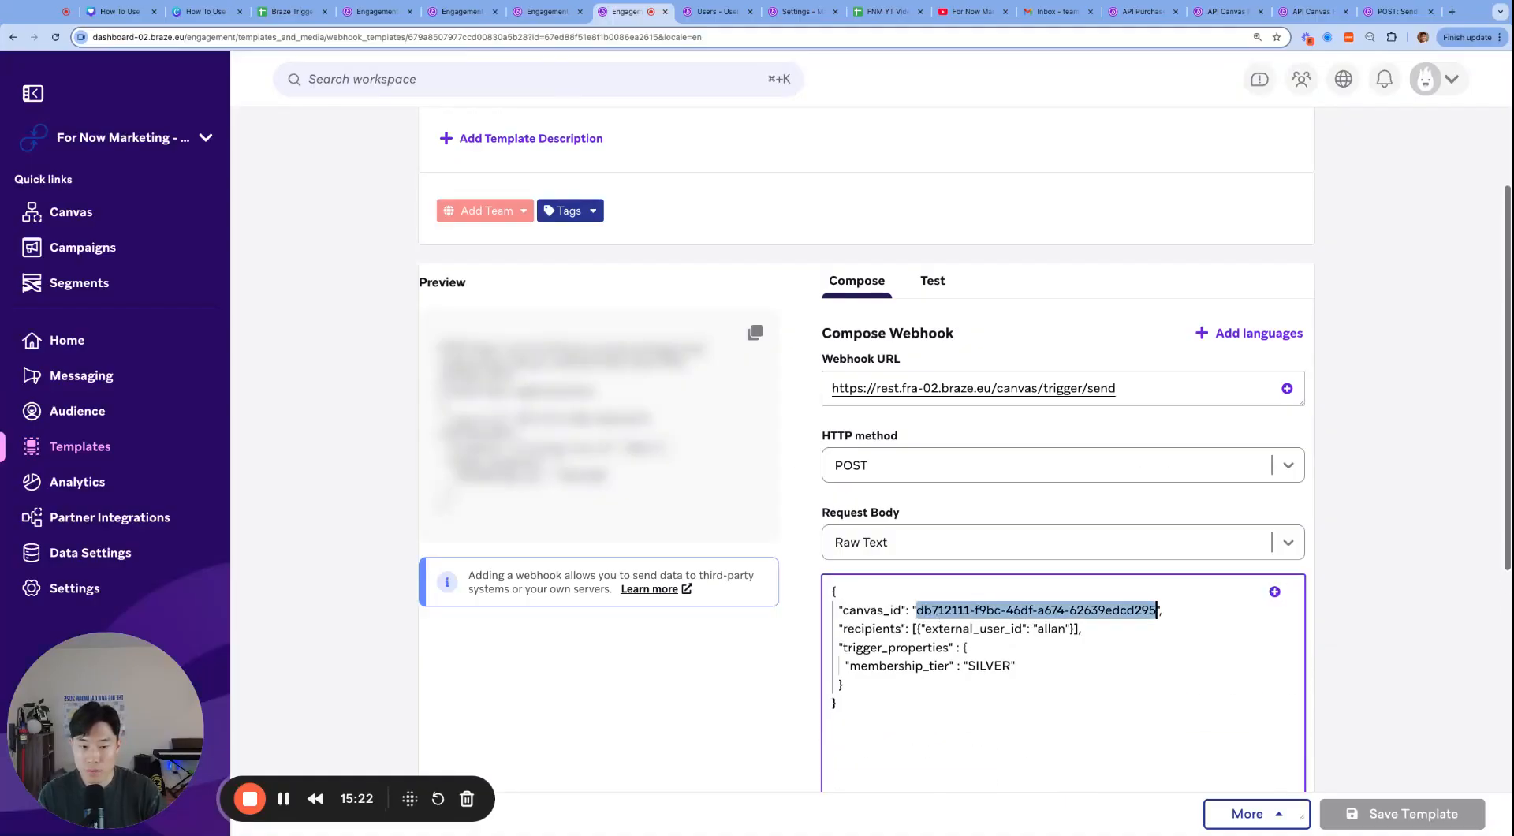
pyautogui.press('super+v')
pyautogui.scroll(-3, 1286, 618)
pyautogui.scroll(3, 1025, 315)
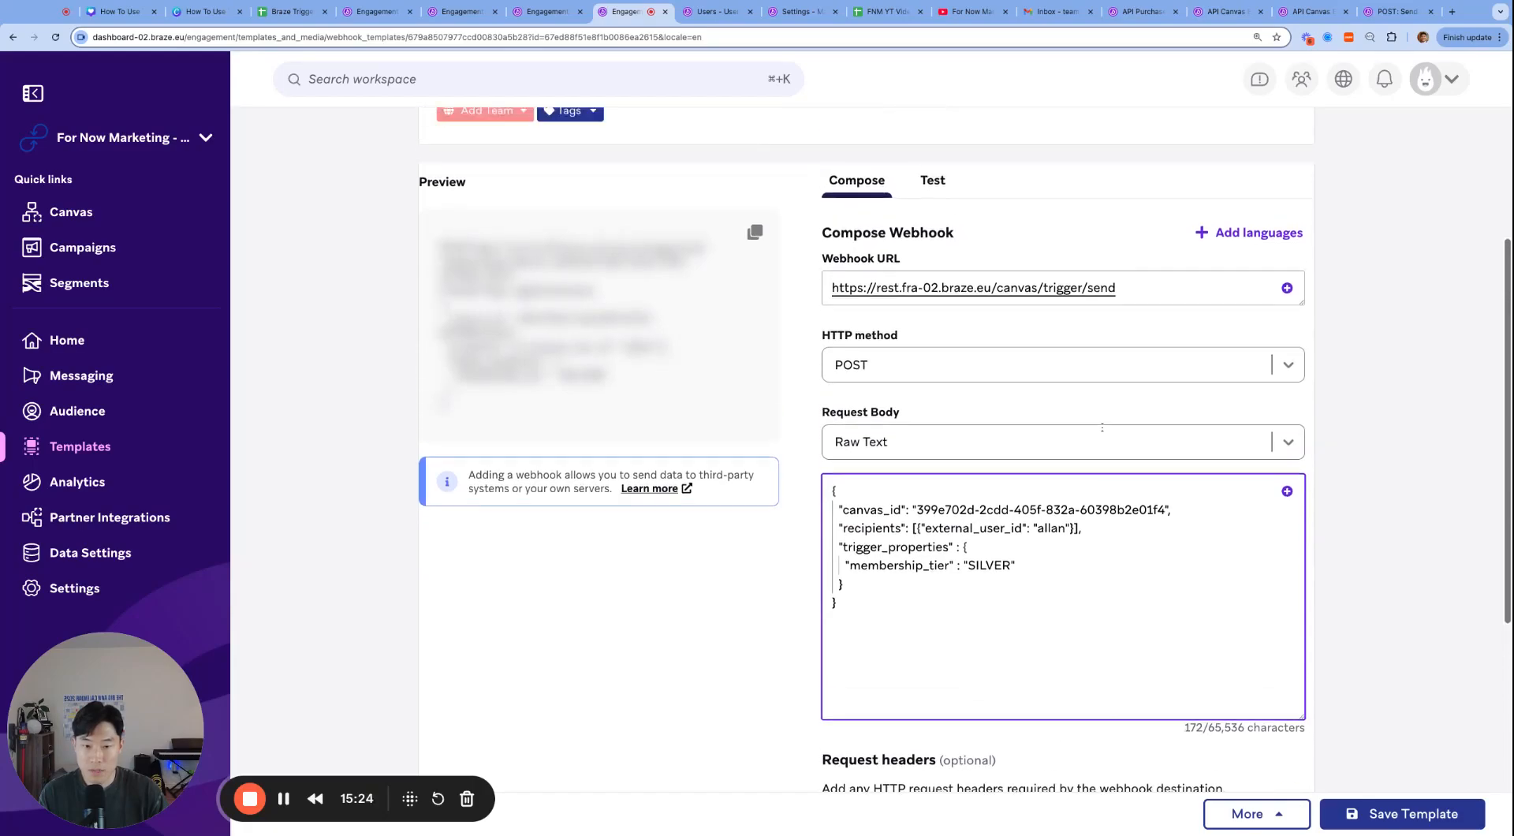
# - Send a test of the Canvas trigger webhook, save the template, and show the new message in Gmail
pyautogui.click(933, 245)
pyautogui.click(1243, 364)
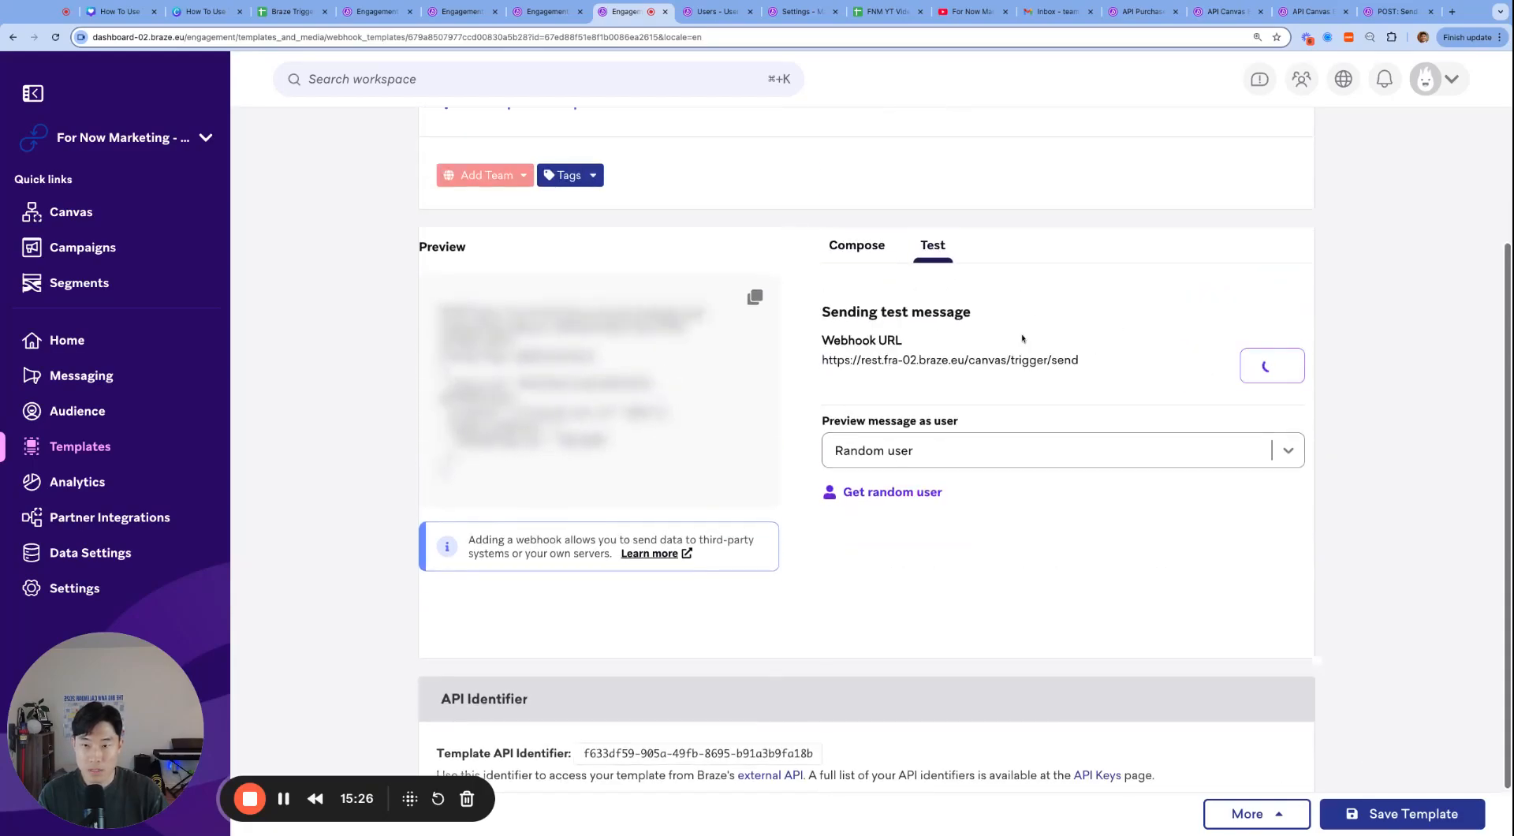
pyautogui.click(1061, 136)
pyautogui.click(1404, 814)
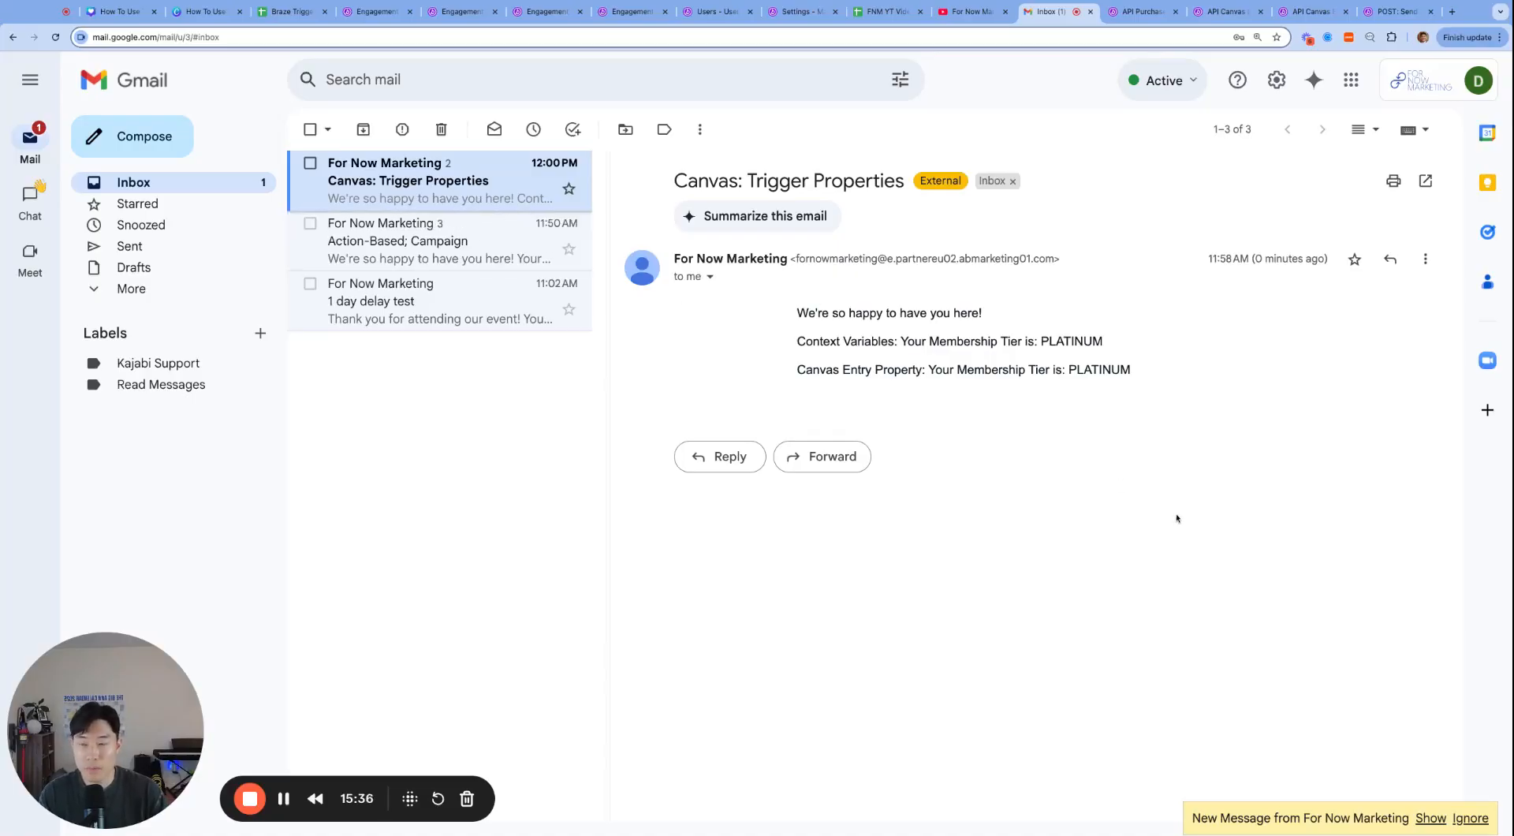
pyautogui.click(1430, 818)
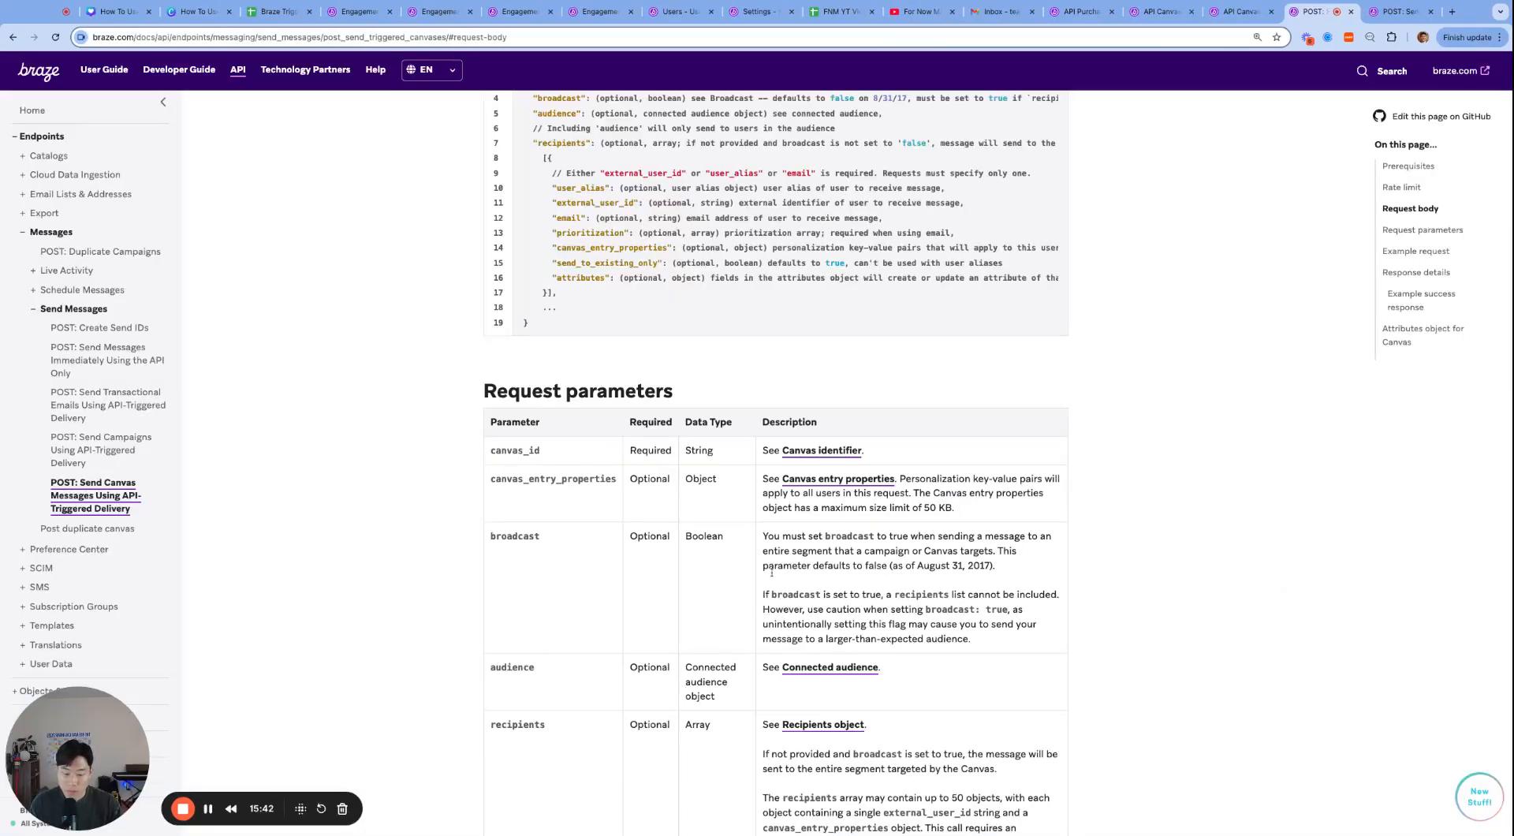
# - Examine the API-triggered Canvas endpoint documentation's request body and parameters, highlighting canvas_entry_properties
pyautogui.press('super+equal')
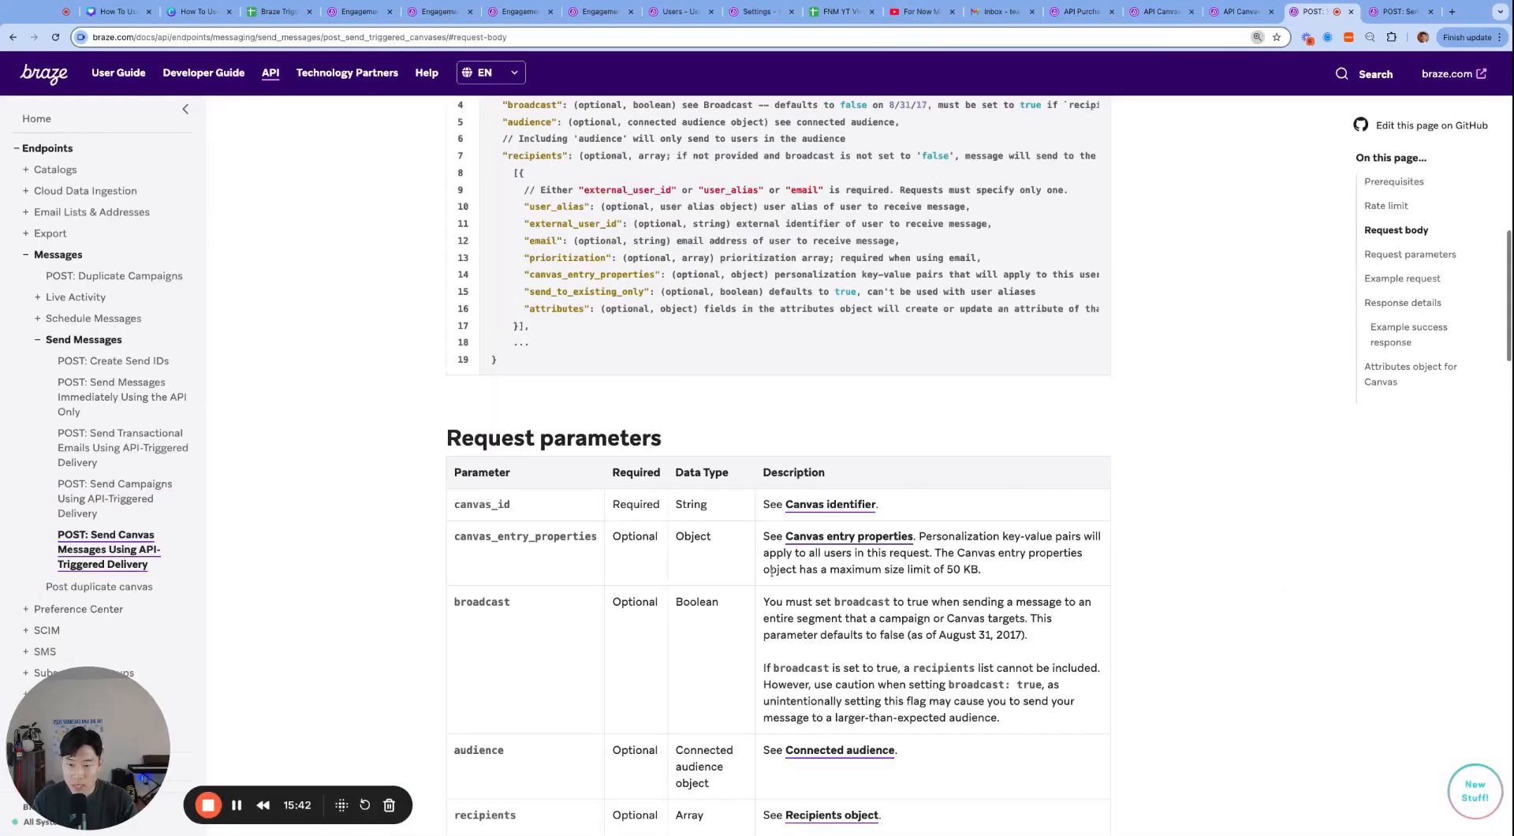
pyautogui.scroll(-3, 561, 450)
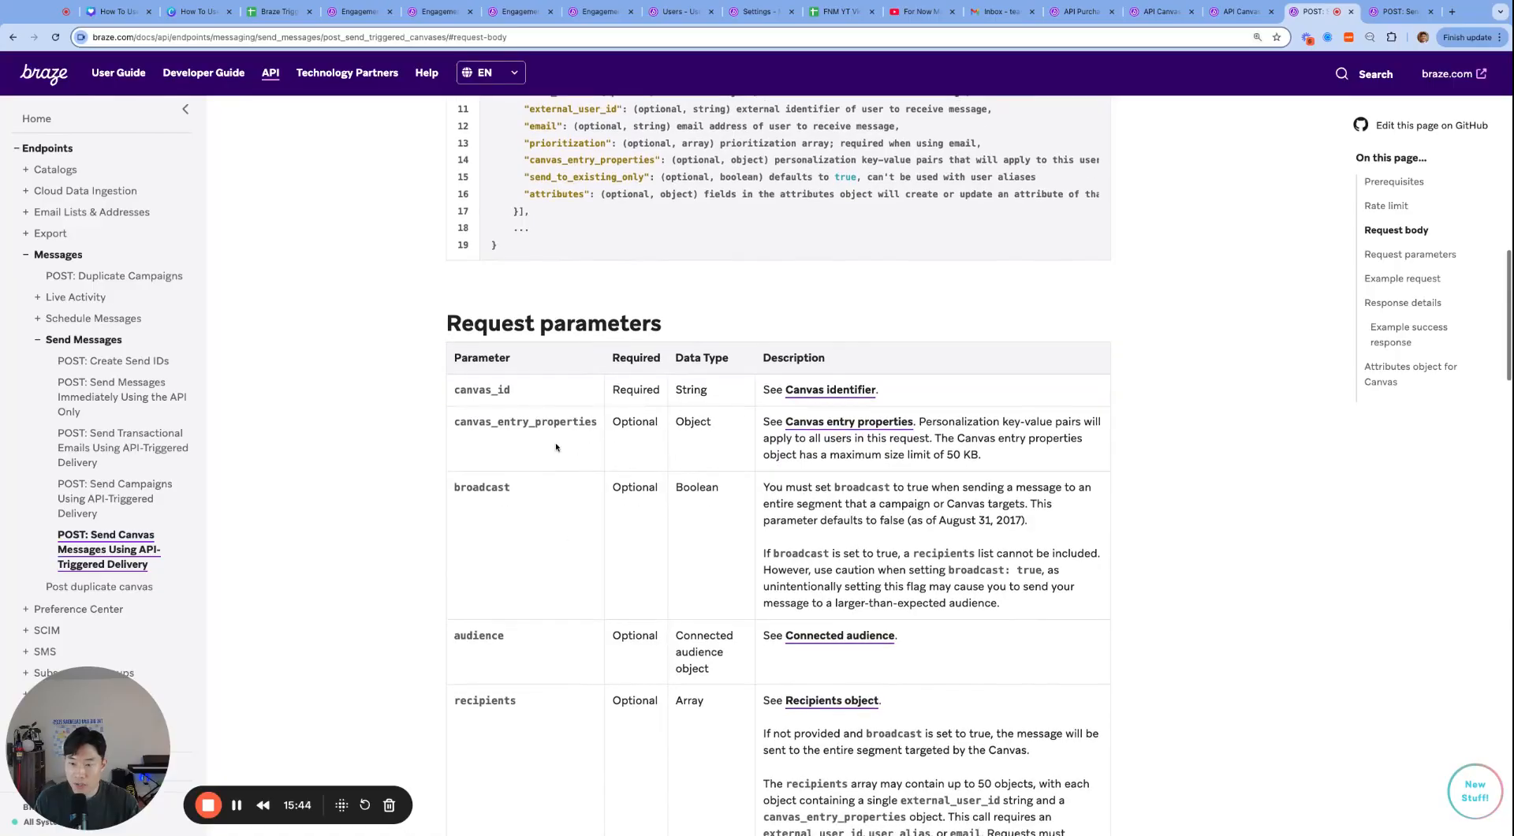
pyautogui.doubleClick(537, 422)
pyautogui.scroll(6, 524, 426)
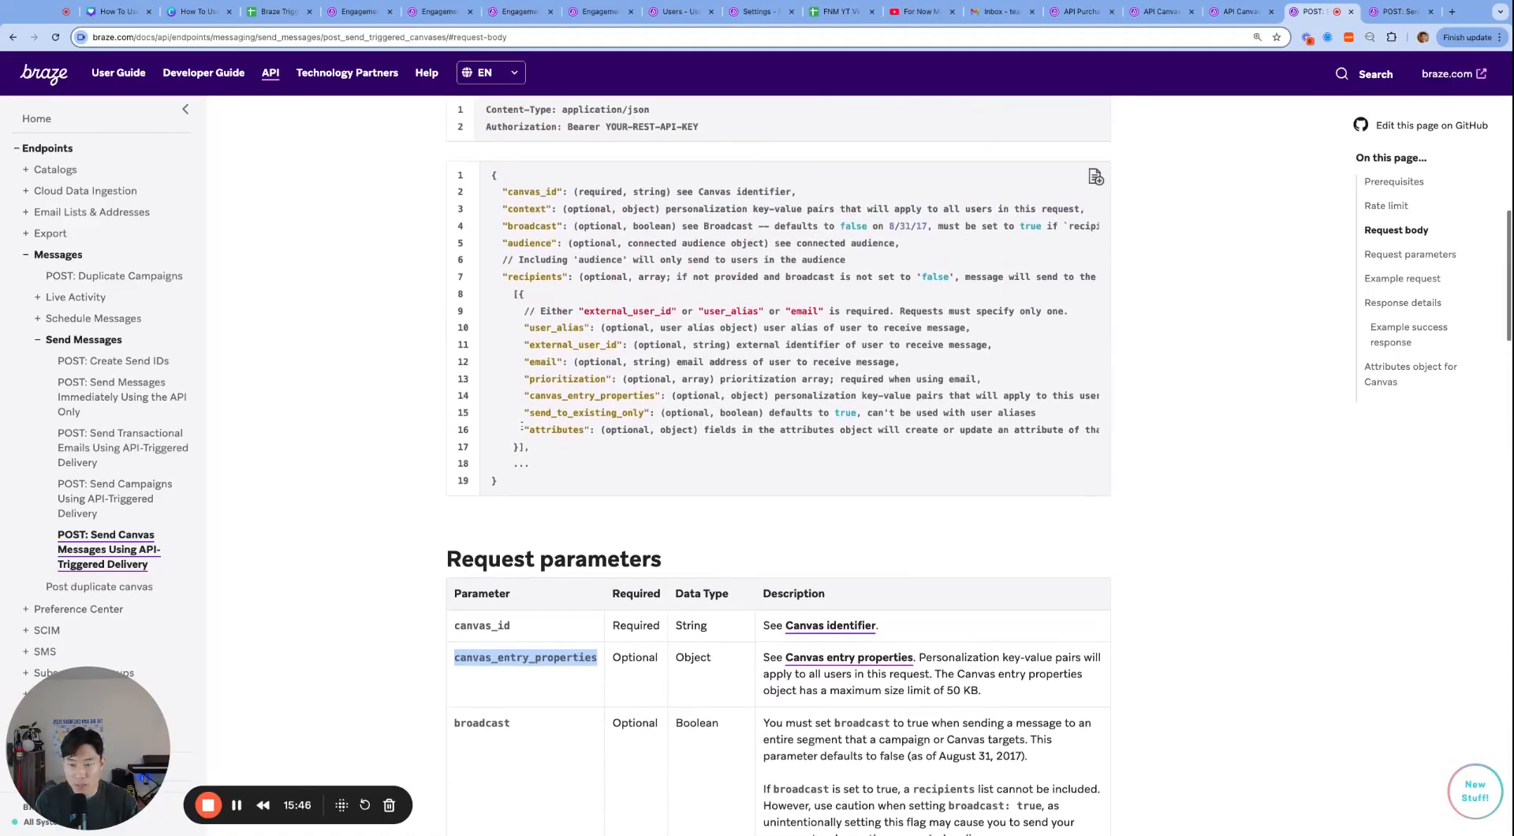
pyautogui.scroll(-1, 522, 426)
pyautogui.click(527, 629)
pyautogui.doubleClick(550, 629)
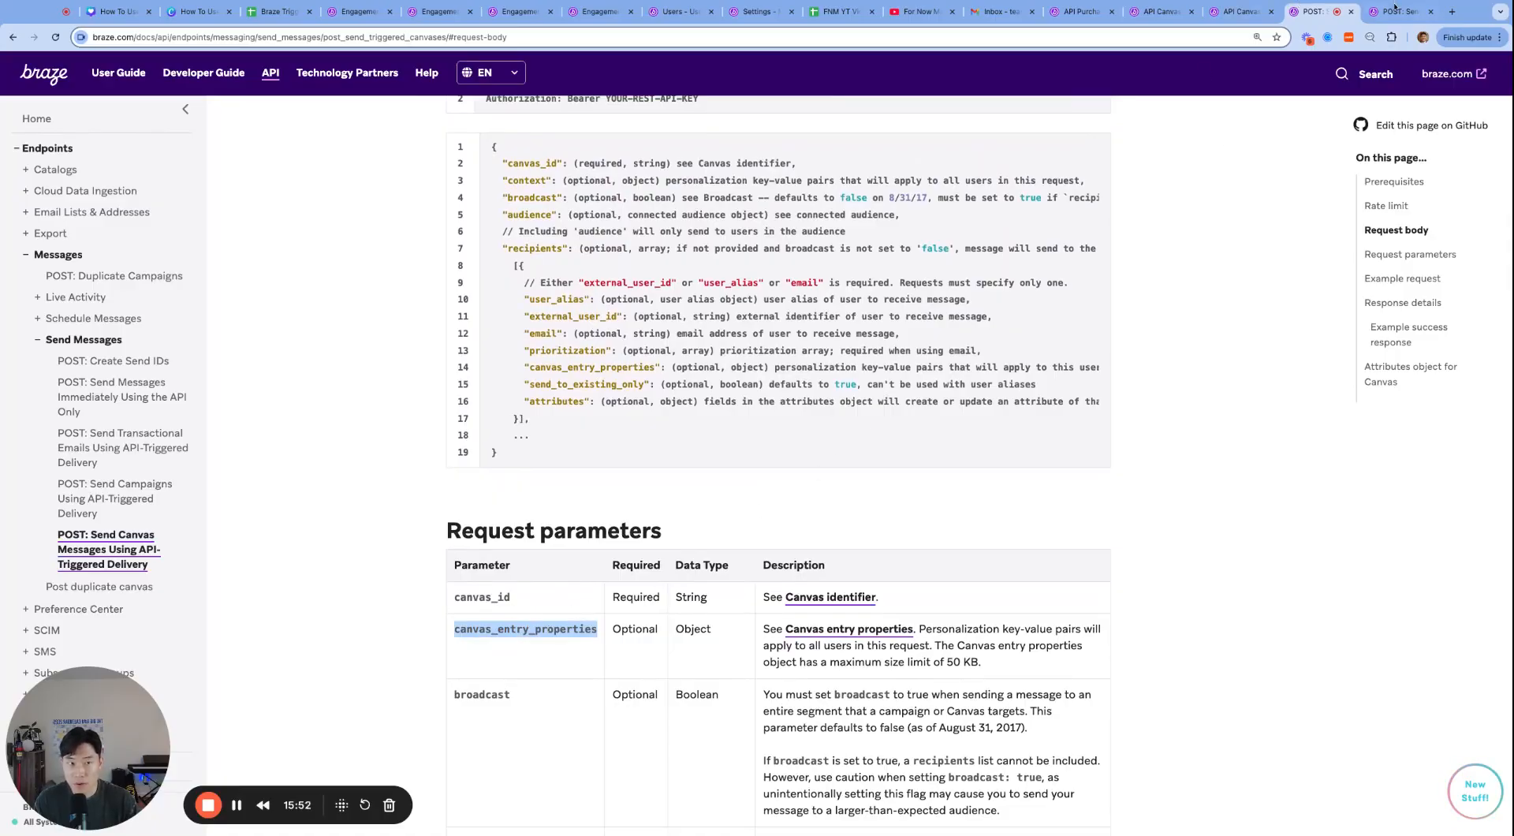
# - Examine the request body in the API-triggered campaigns endpoint documentation and highlight trigger_properties
pyautogui.click(1394, 9)
pyautogui.scroll(-5, 557, 353)
pyautogui.scroll(5, 556, 353)
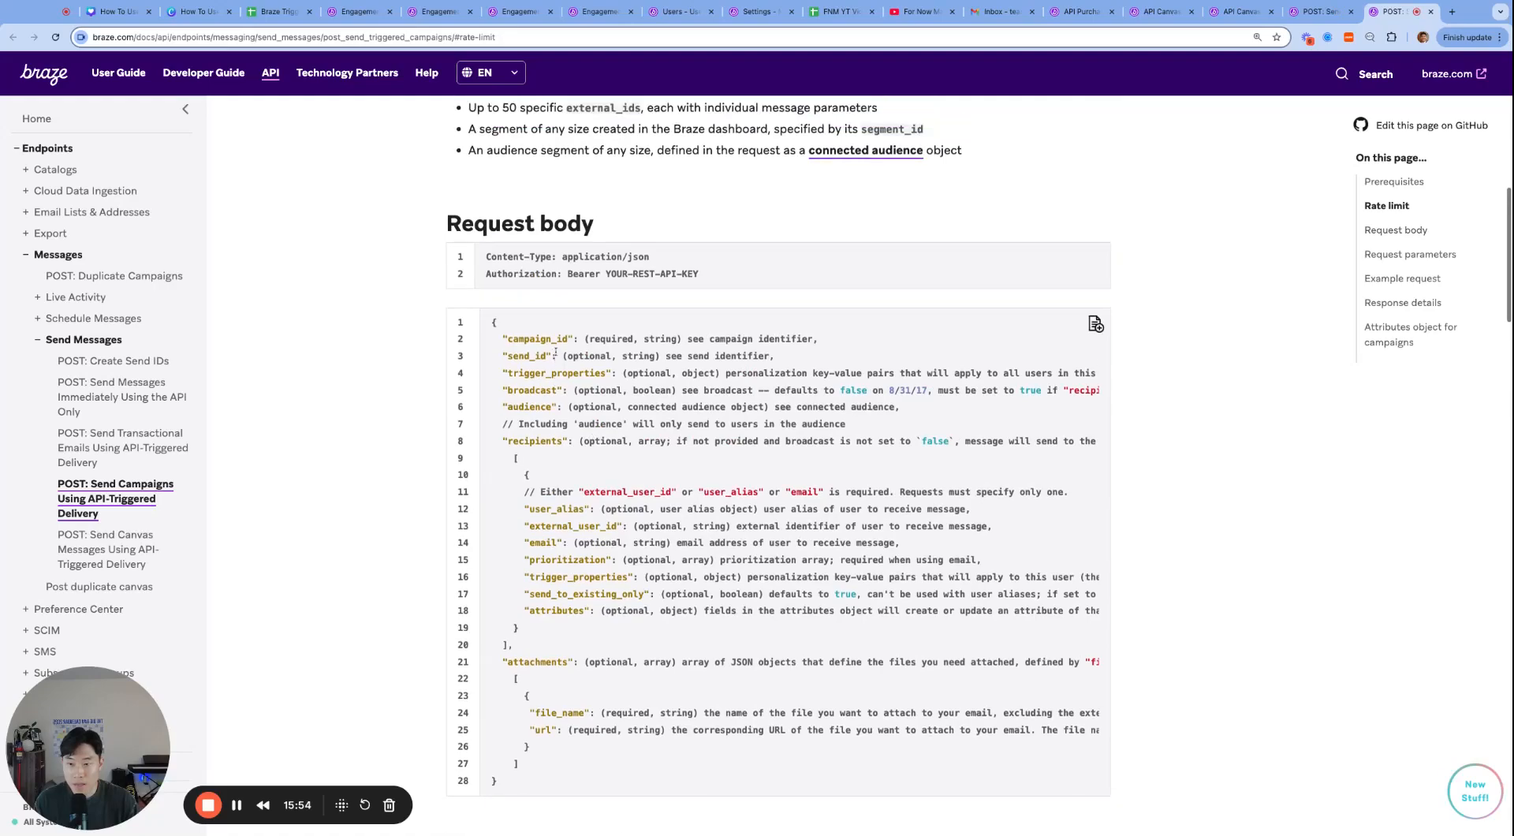
pyautogui.doubleClick(539, 369)
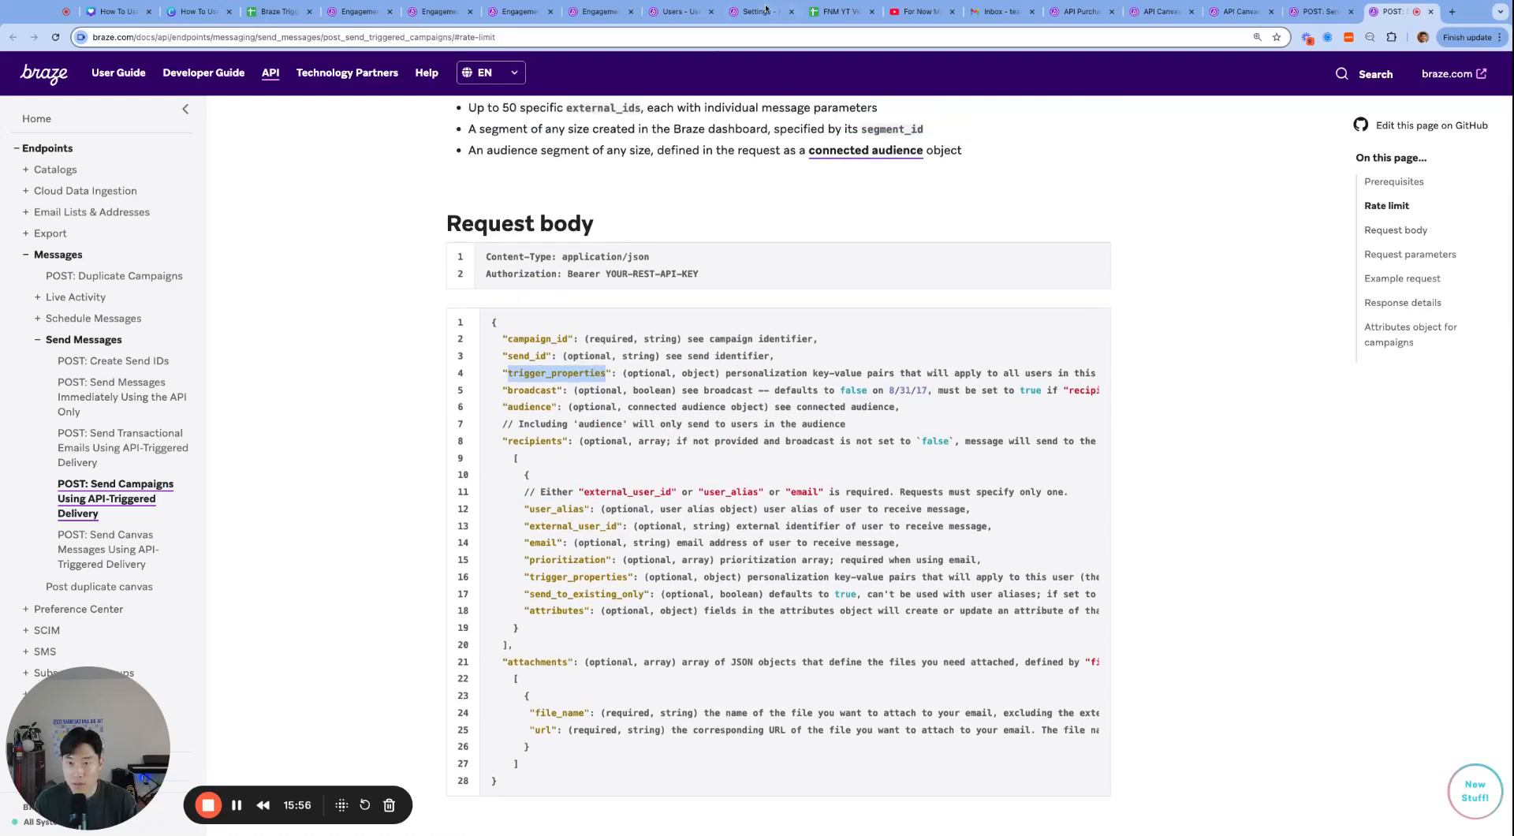
# - In the Canvas trigger webhook template's request body, replace the trigger_properties key with "canvas_entry_properties"
pyautogui.click(593, 11)
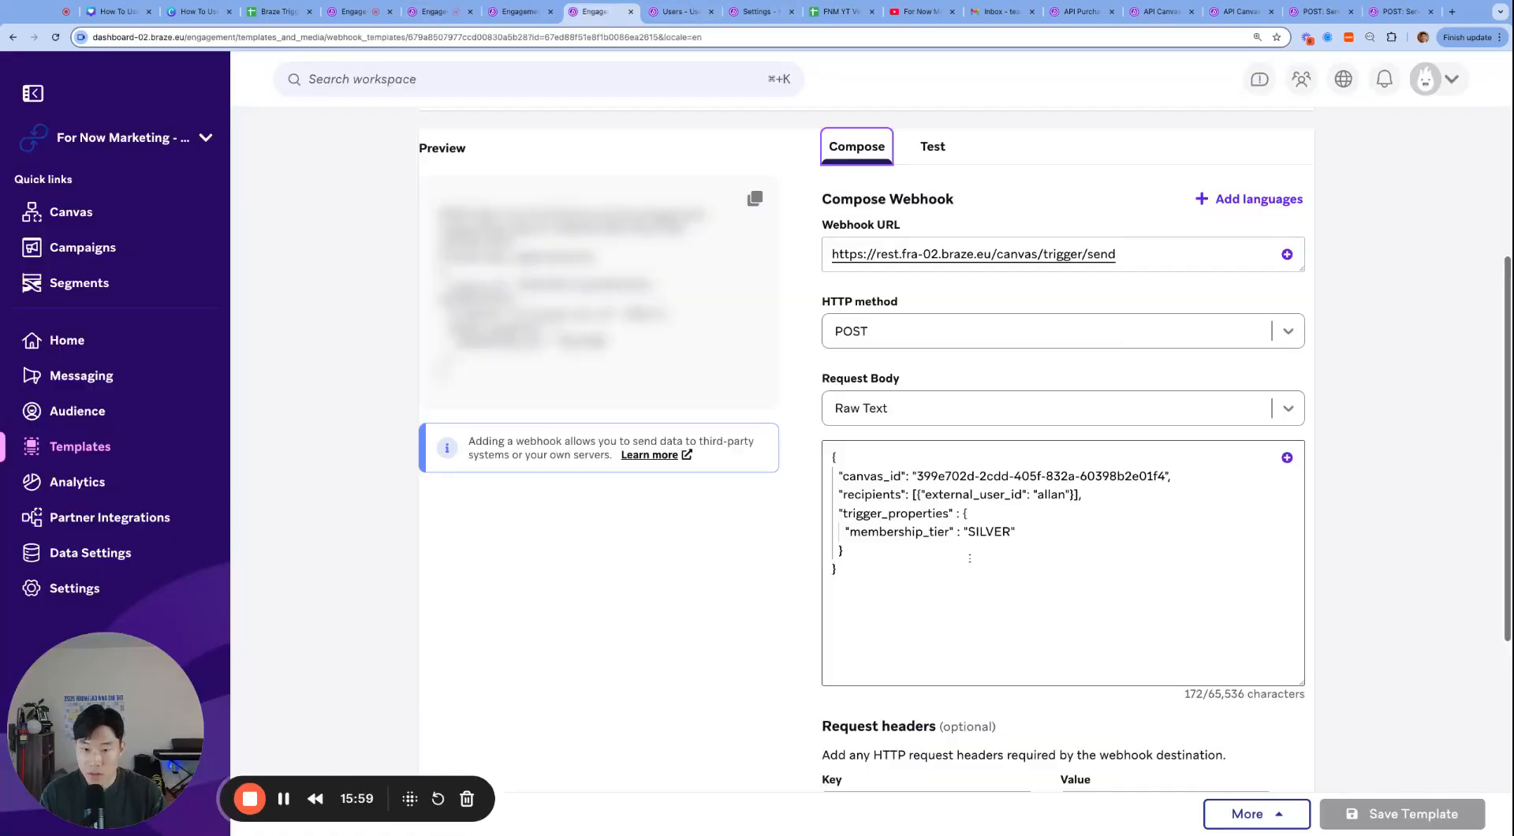
pyautogui.doubleClick(897, 513)
pyautogui.write('canvas_entry')
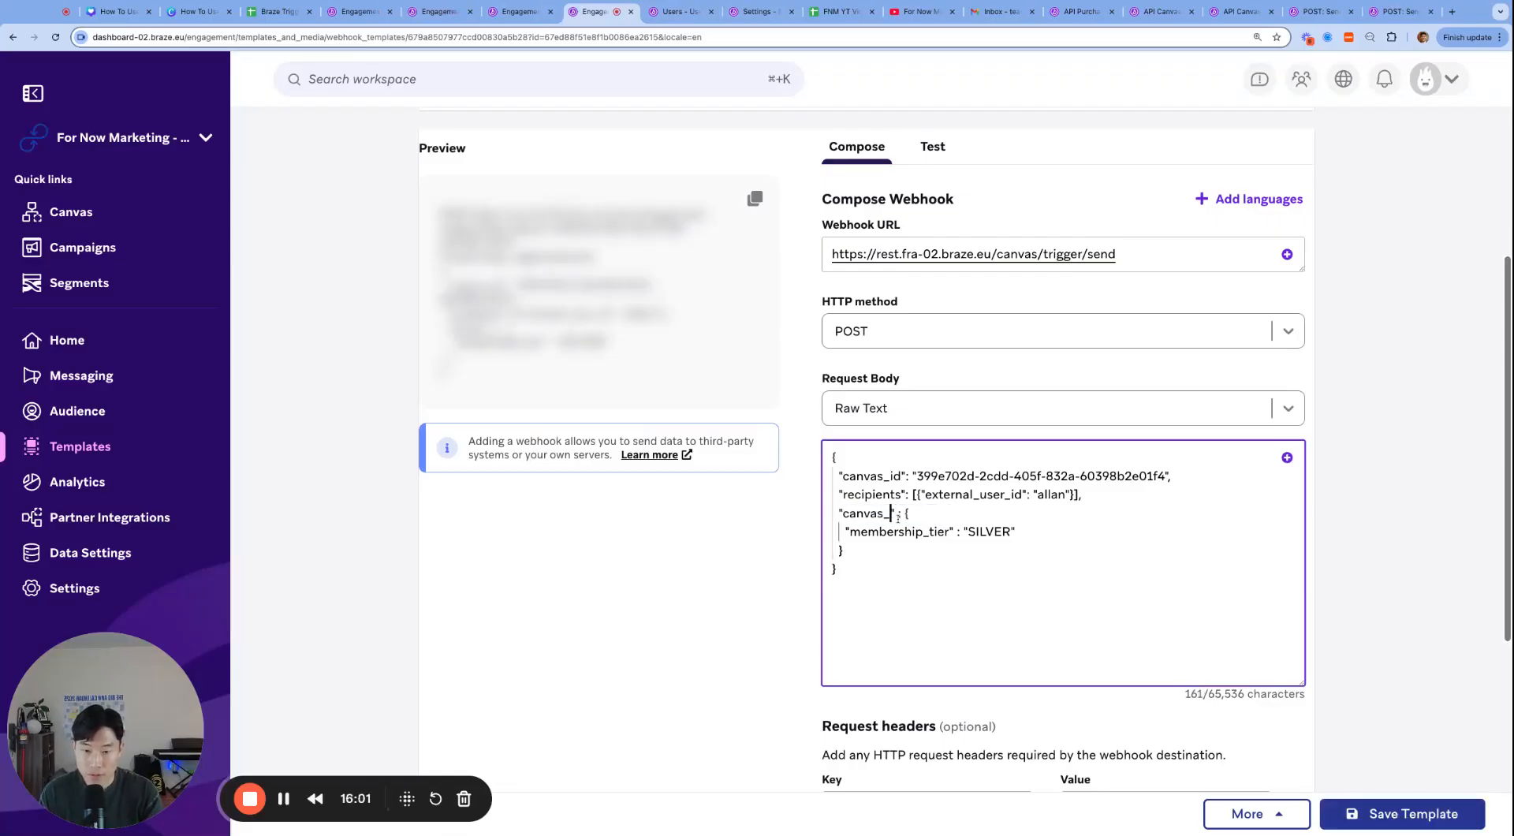
pyautogui.write('_properties')
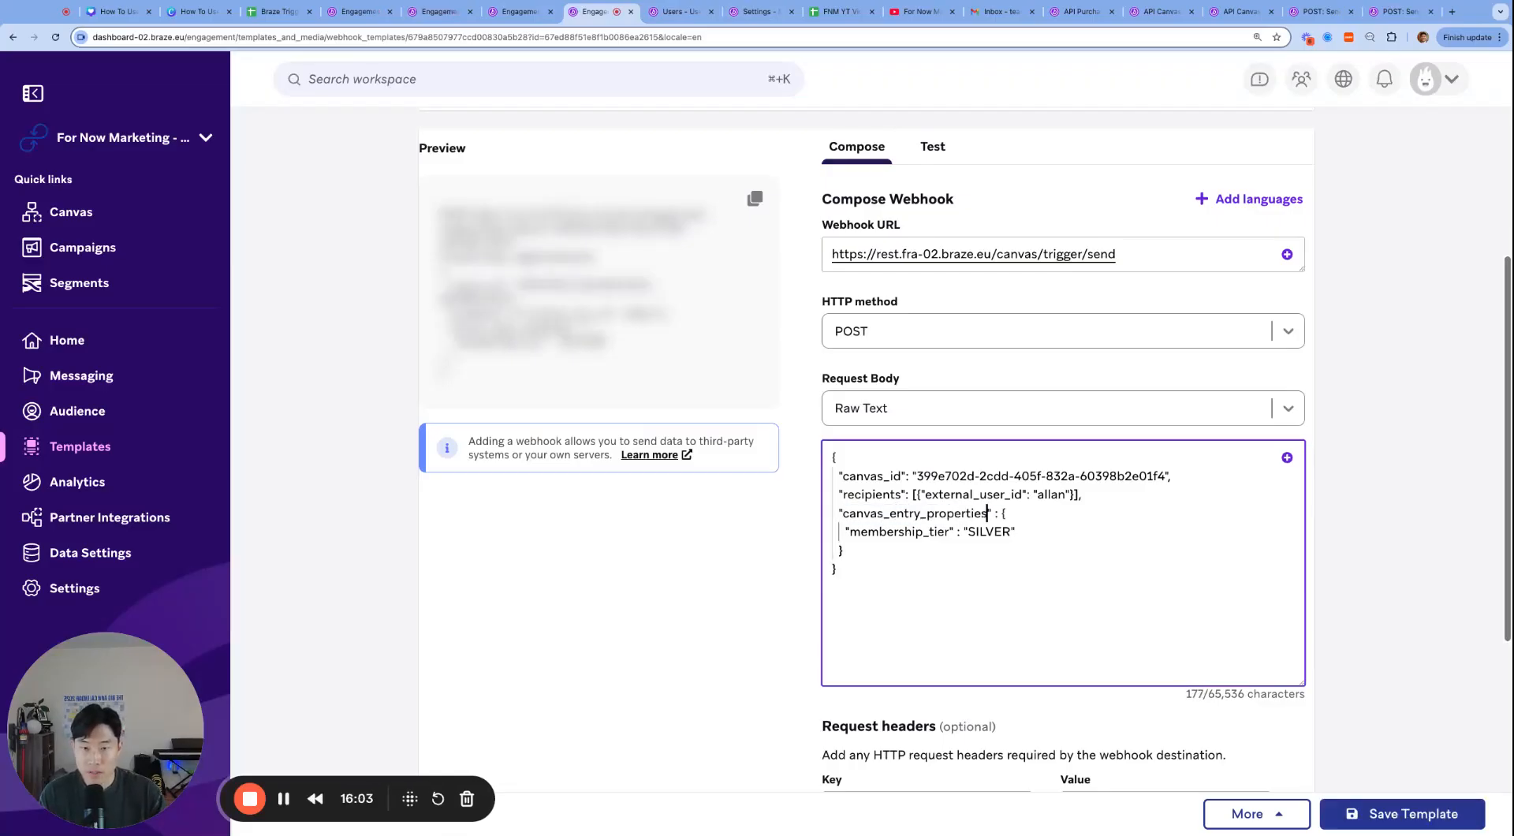
# - Set the membership_tier value to "BRONZE" in the request body and send a test of the webhook
pyautogui.doubleClick(990, 543)
pyautogui.write('BRONZE')
pyautogui.scroll(2, 1027, 333)
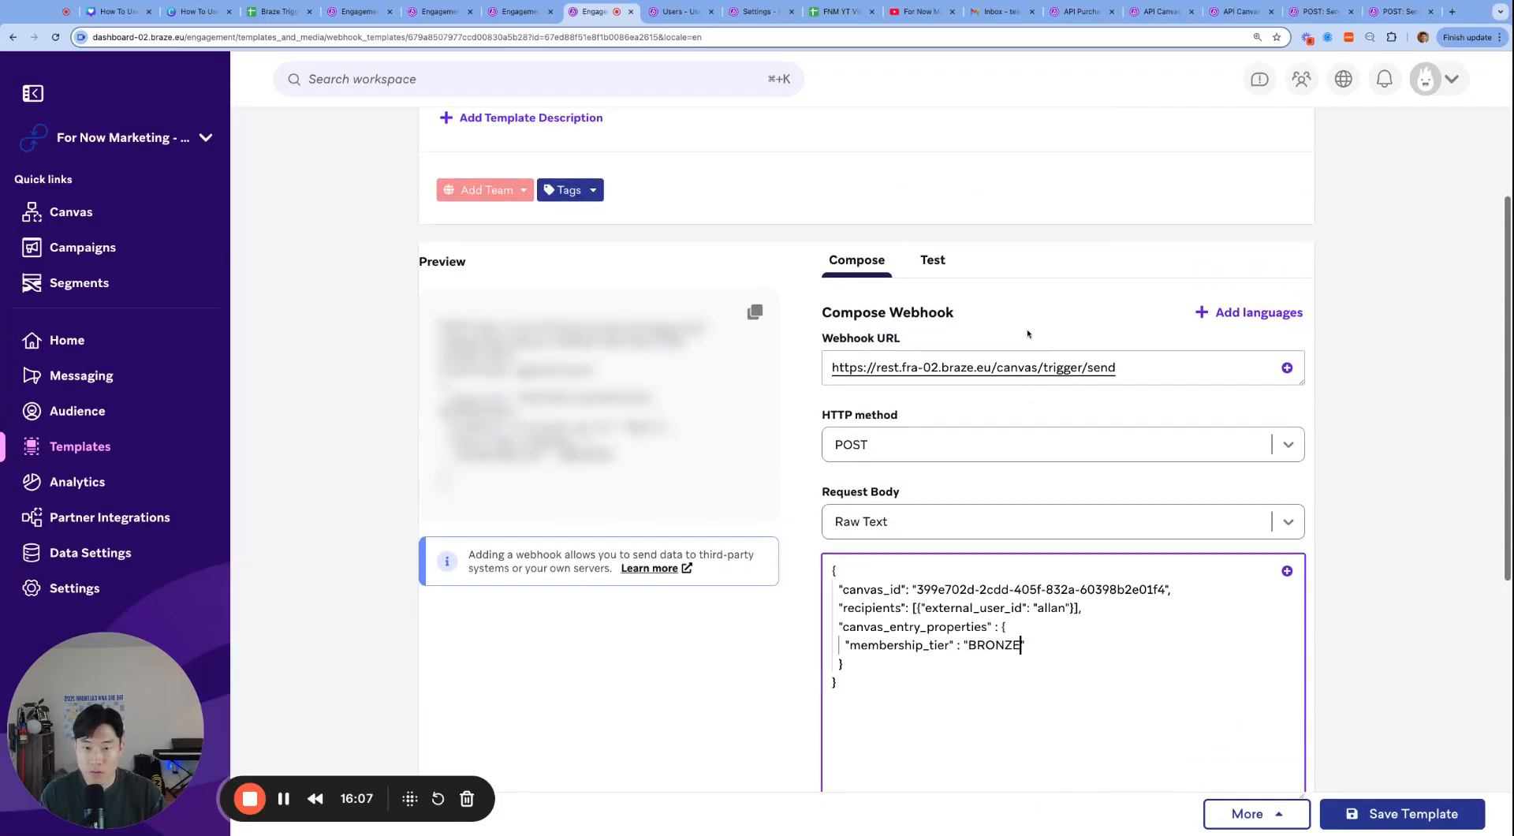
pyautogui.click(932, 259)
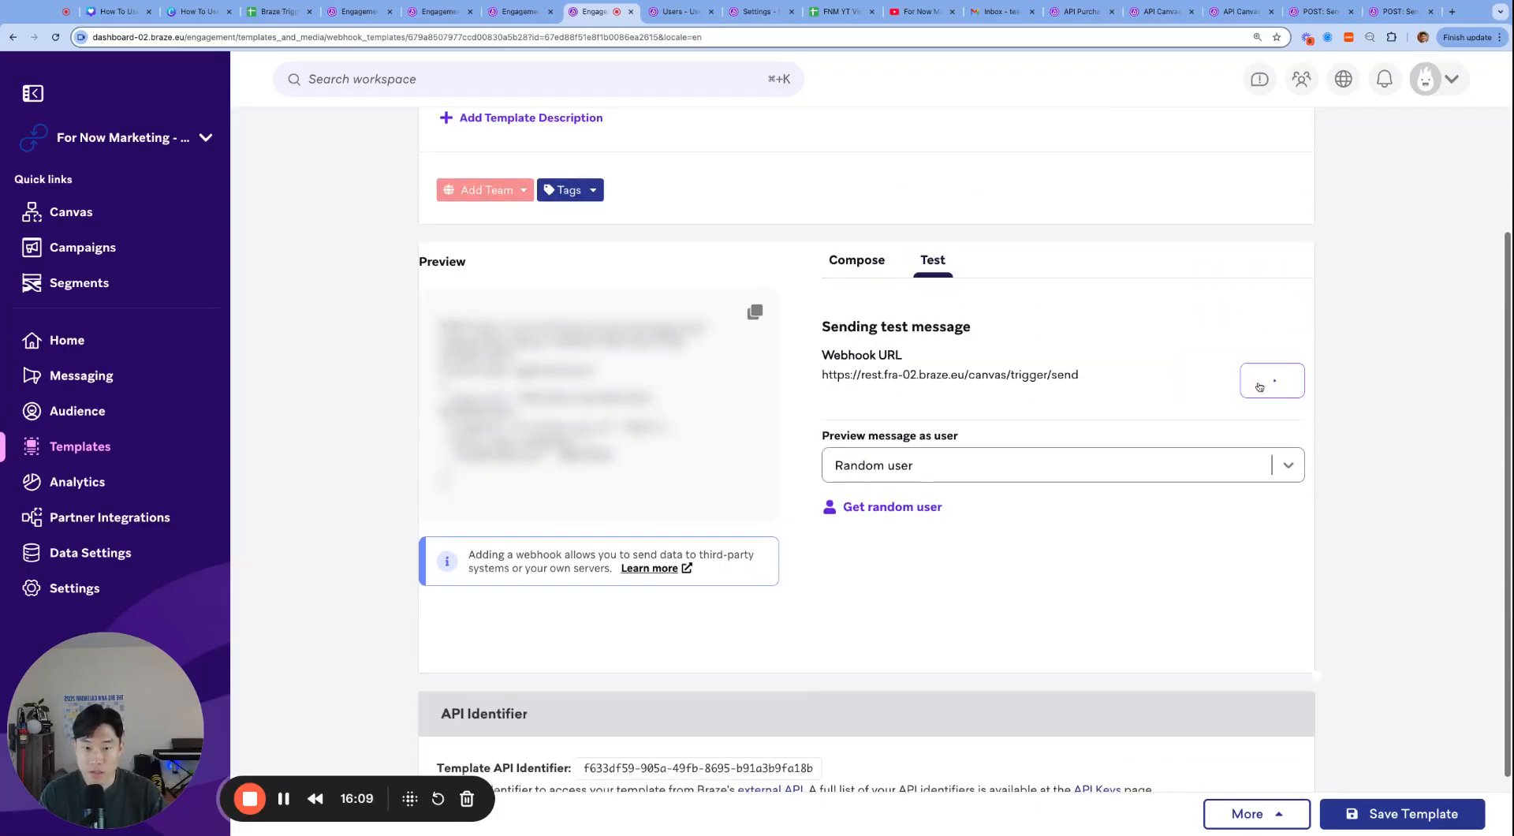
# - Send the Canvas trigger webhook test and check the newly received Canvas email in the Gmail inbox
pyautogui.click(1260, 385)
pyautogui.click(1061, 137)
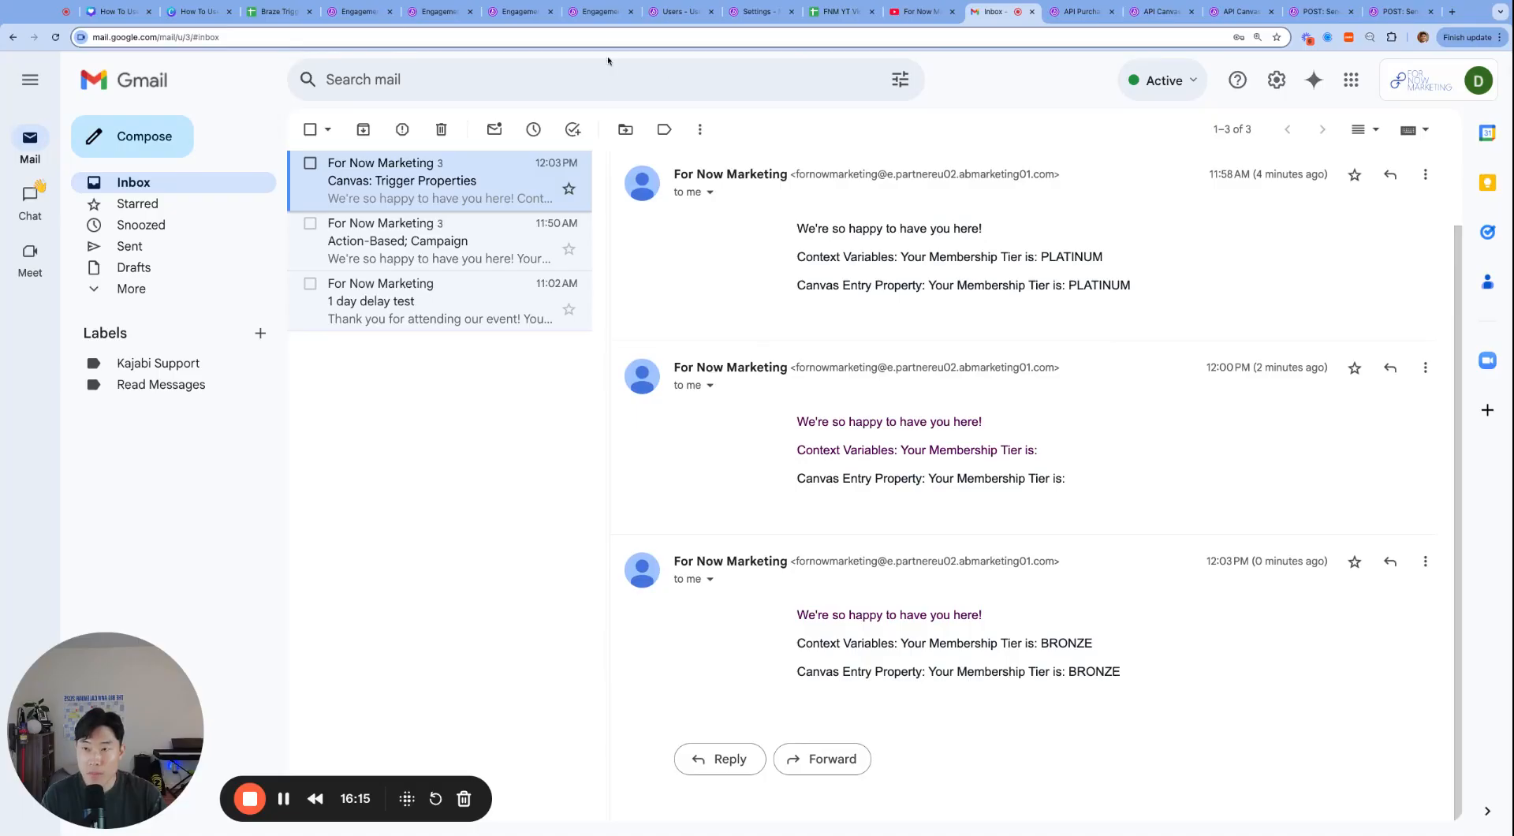
# - Copy the context and canvas_entry_properties Liquid text from the Canvas email body and switch to the Braze Trigger Property Matrix sheet
pyautogui.click(272, 11)
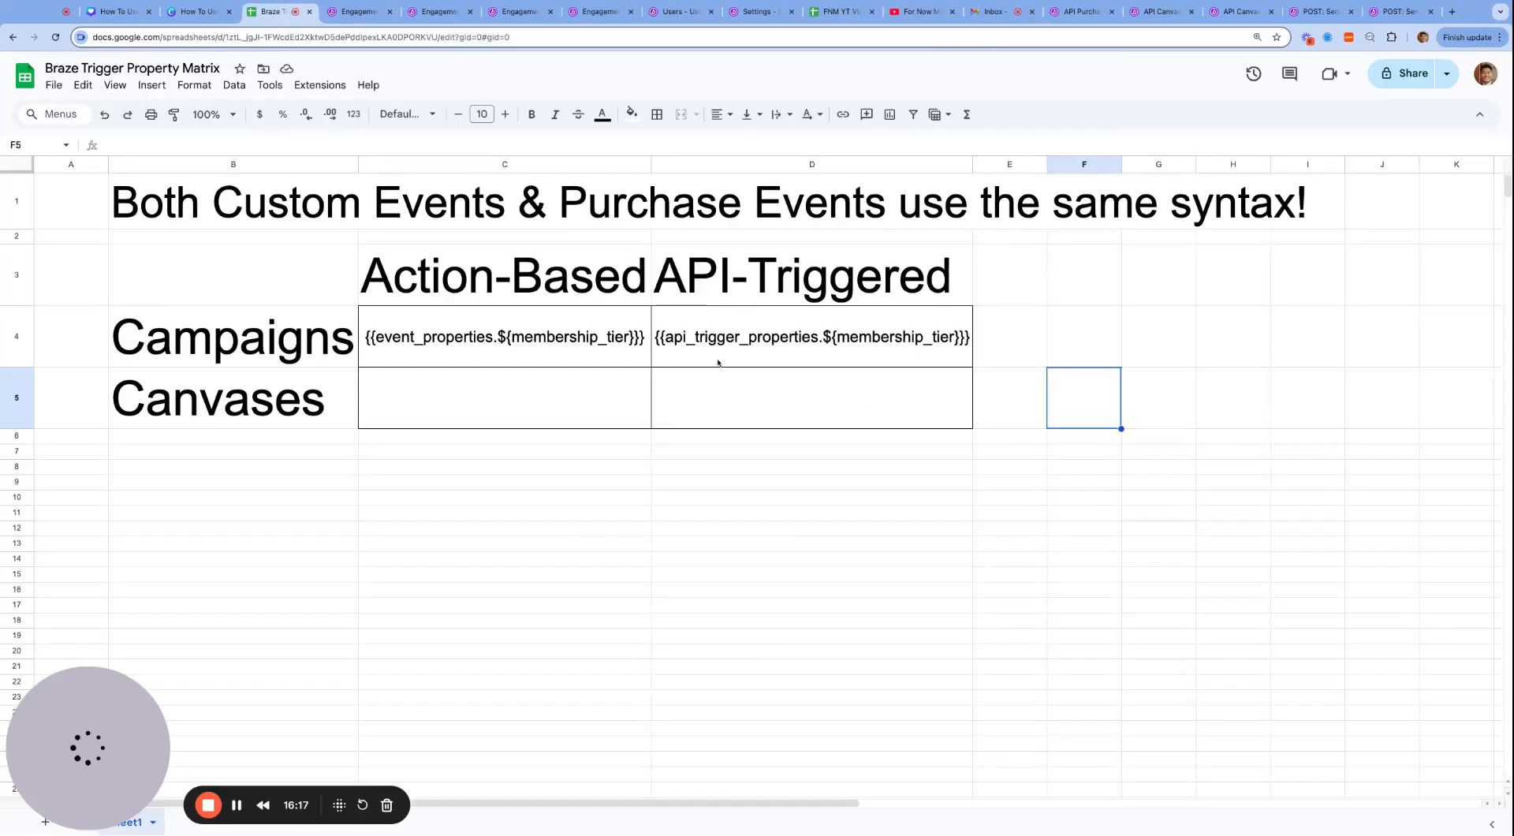
pyautogui.click(435, 11)
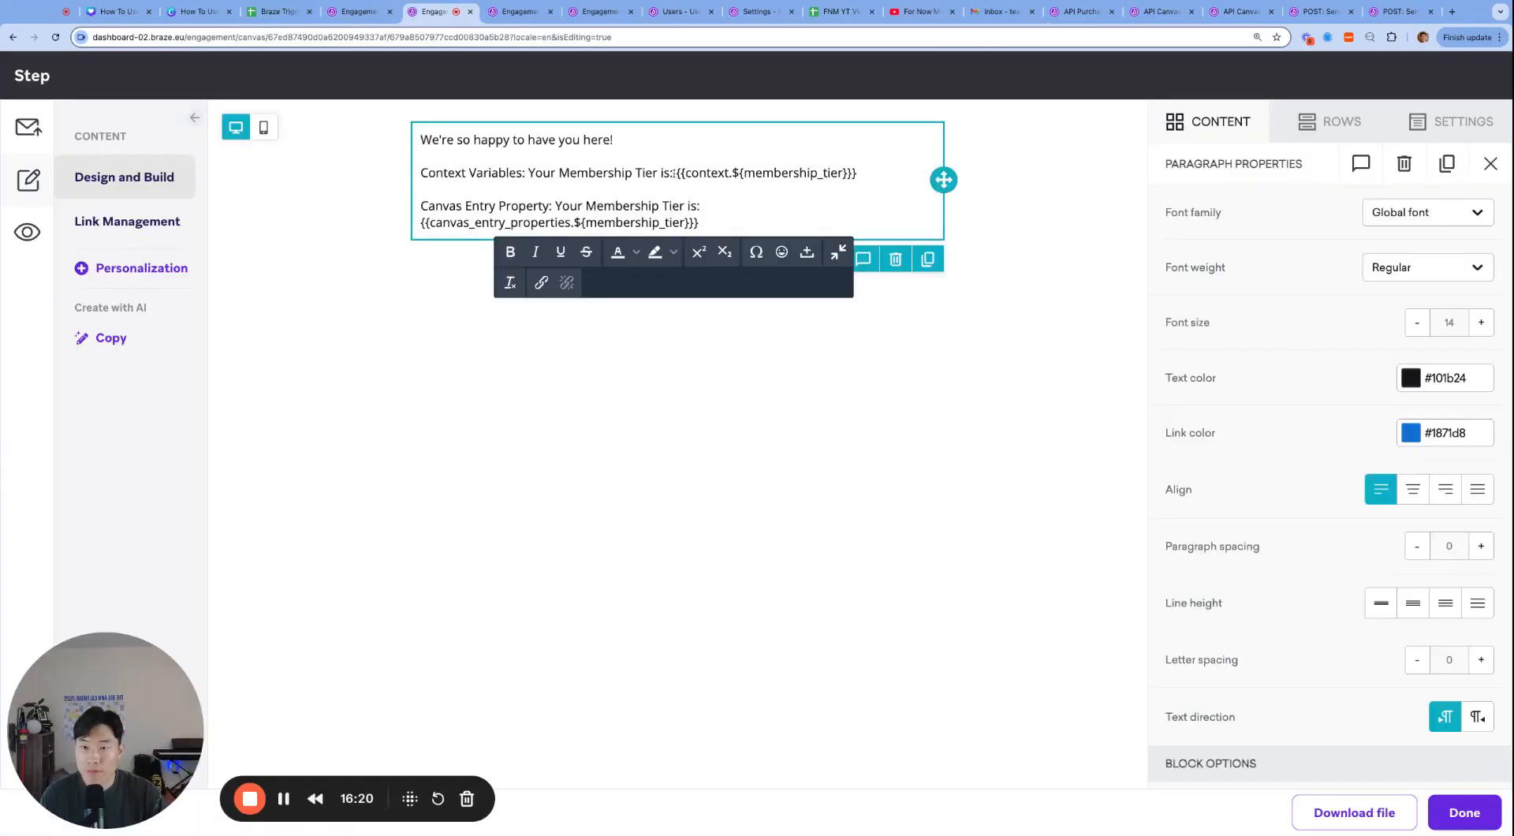
pyautogui.press('shift+super+Down')
pyautogui.press('super+c')
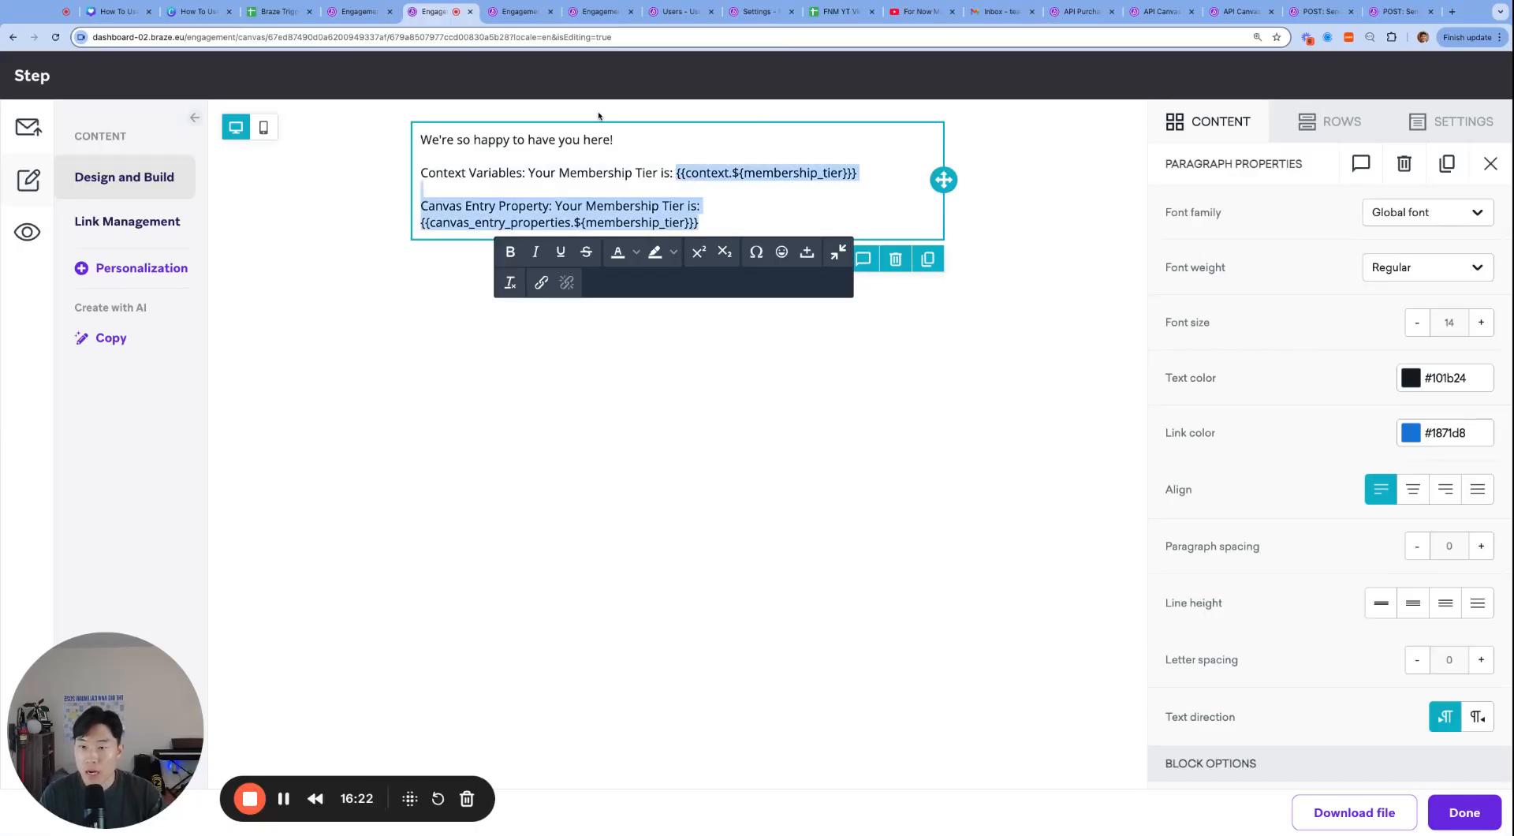
pyautogui.click(286, 12)
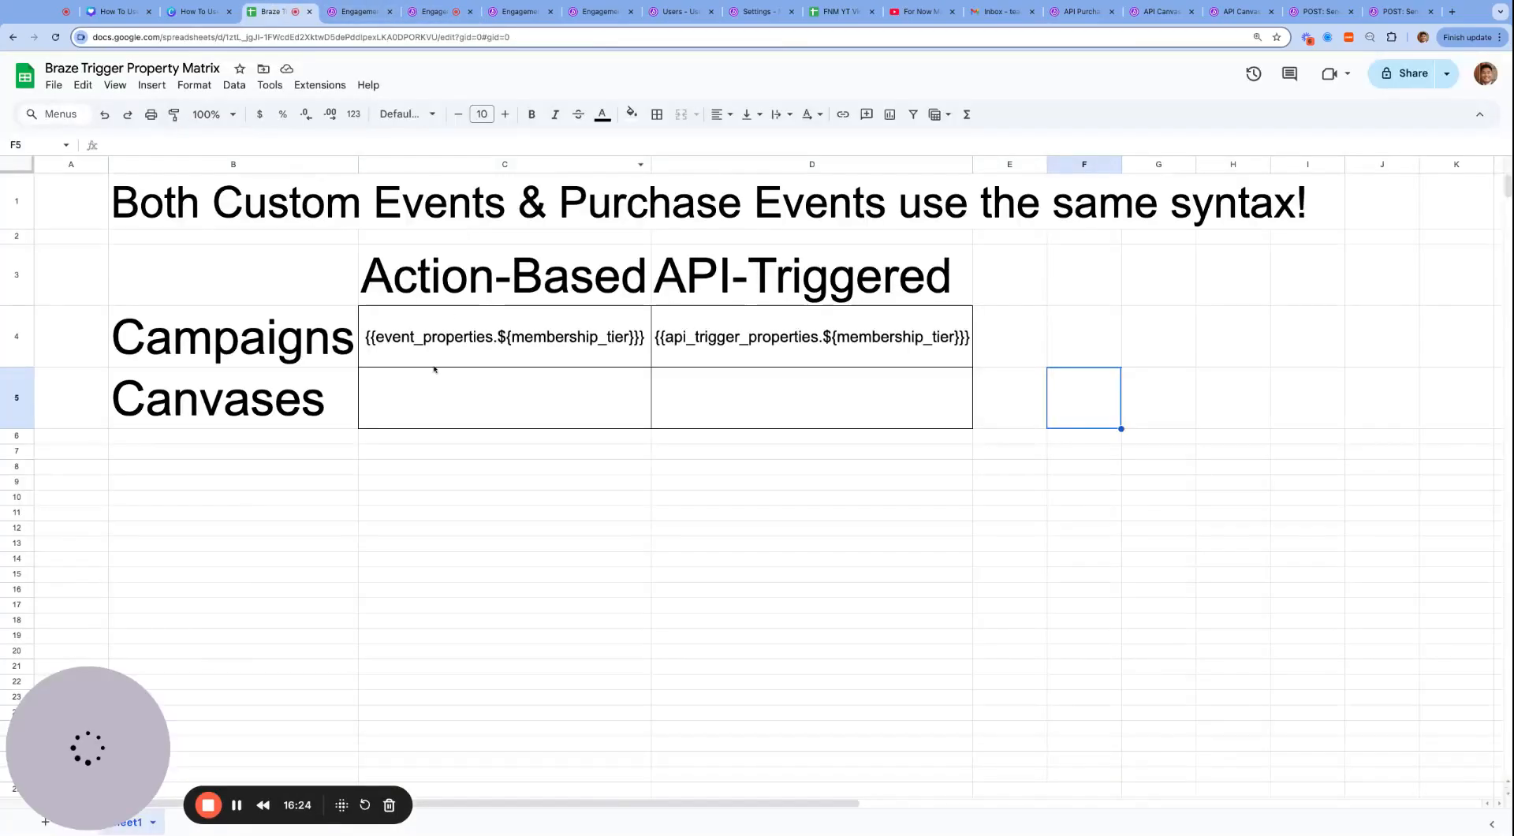
# - Paste the copied Liquid text inside the matrix's Action-Based Canvases cell (C5)
pyautogui.click(477, 390)
pyautogui.press('super+v')
pyautogui.press('super+z')
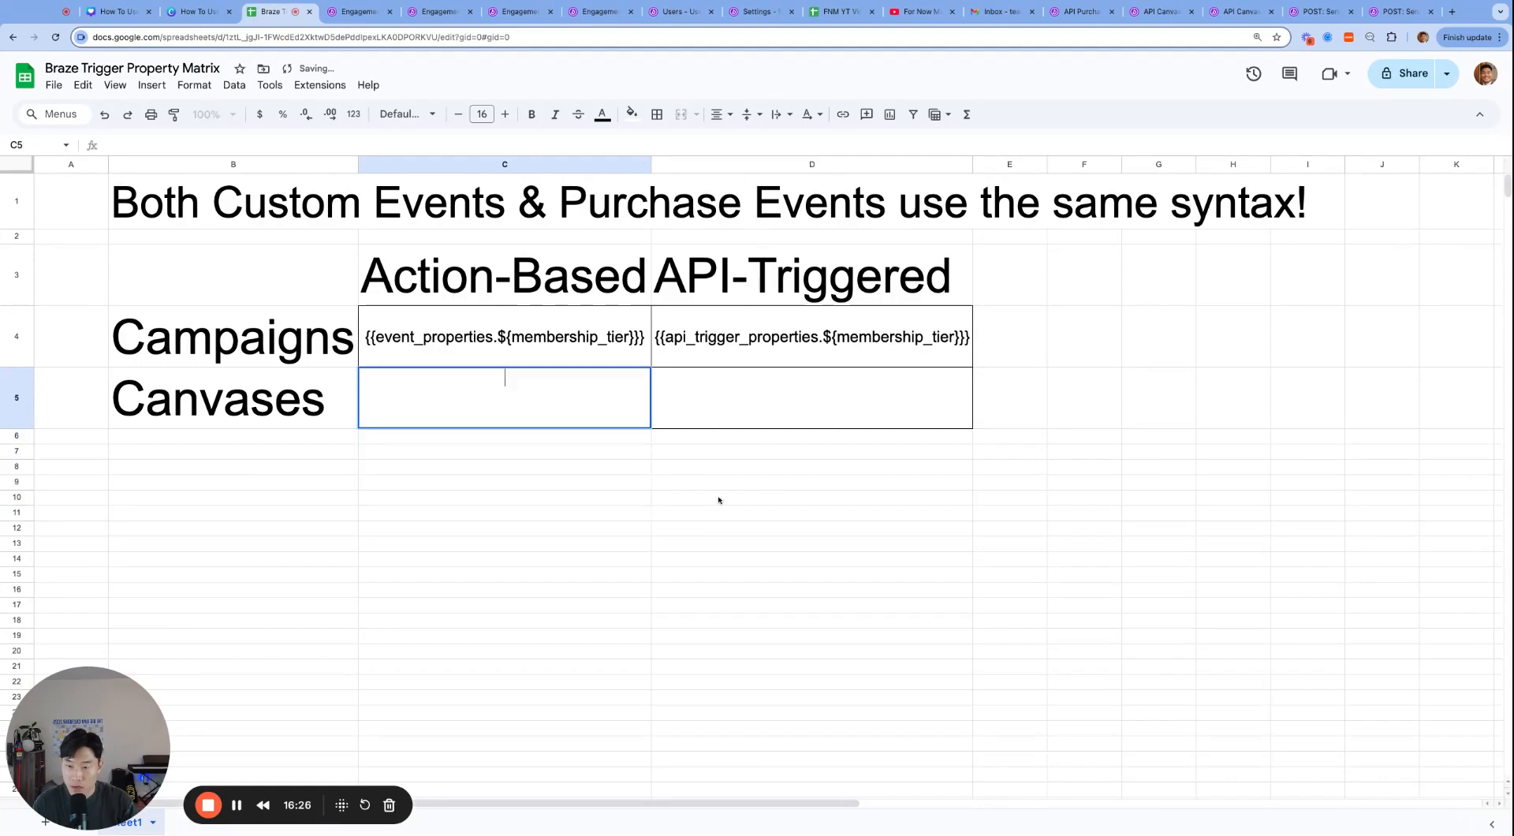
pyautogui.press('Return')
pyautogui.press('super+v')
# - Trim cell C5 to {{context.${membership_tier}}} OR {{canvas_entry_properties.${membership_tier}}} on separate lines, and fit column C's width to the text
pyautogui.hotkey('alt', 'Right')
pyautogui.hotkey('alt', 'Right')
pyautogui.hotkey('alt', 'Right')
pyautogui.hotkey('alt', 'Right')
pyautogui.hotkey('alt', 'Right')
pyautogui.hotkey('alt', 'Right')
pyautogui.hotkey('alt', 'Right')
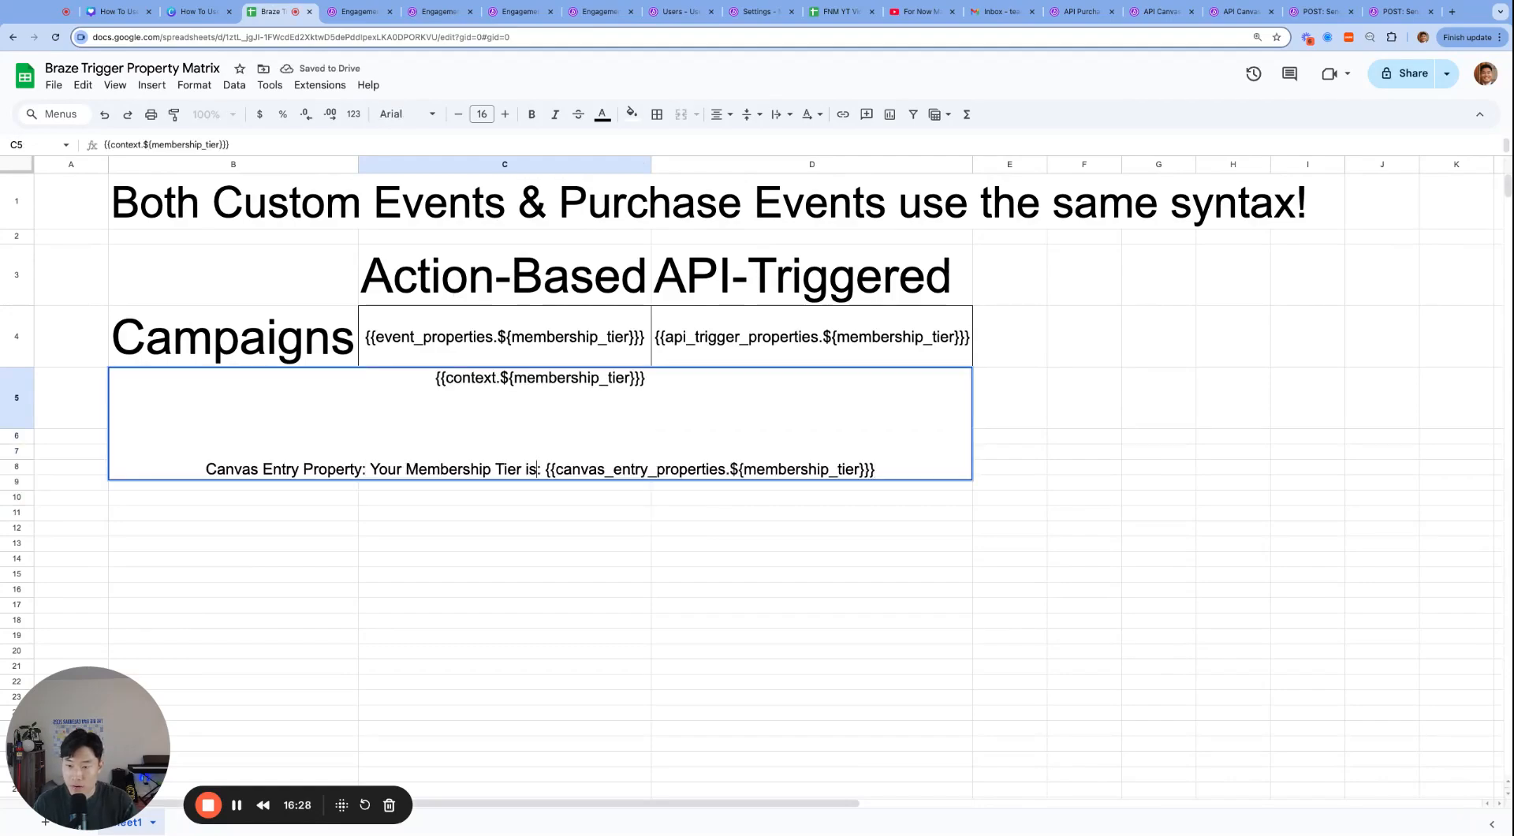
pyautogui.press('super+BackSpace')
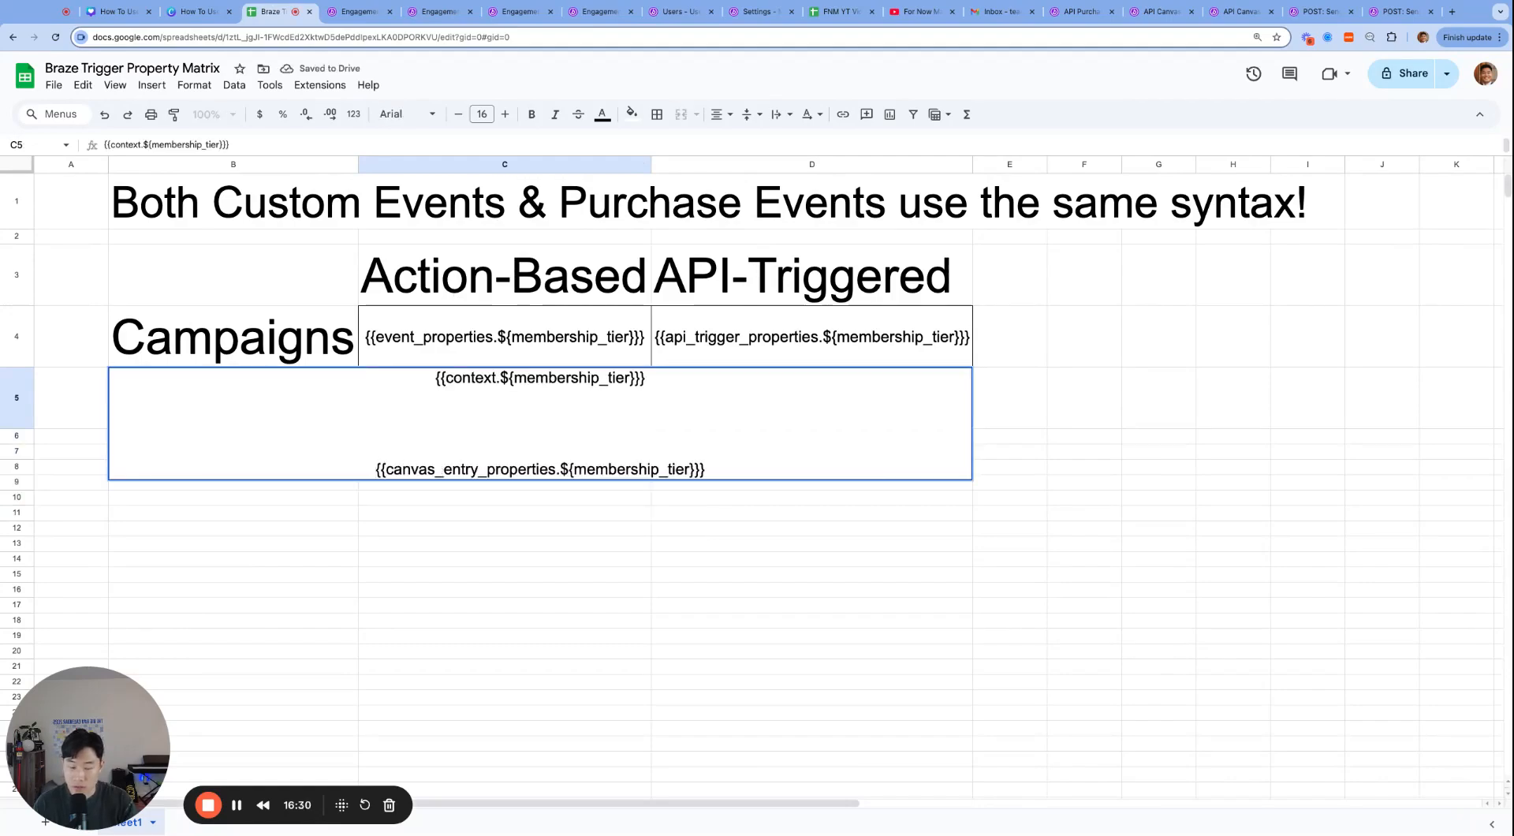
pyautogui.press('BackSpace')
pyautogui.press('BackSpace')
pyautogui.press('BackSpace')
pyautogui.press('super+a')
pyautogui.press('Return')
pyautogui.press('Up')
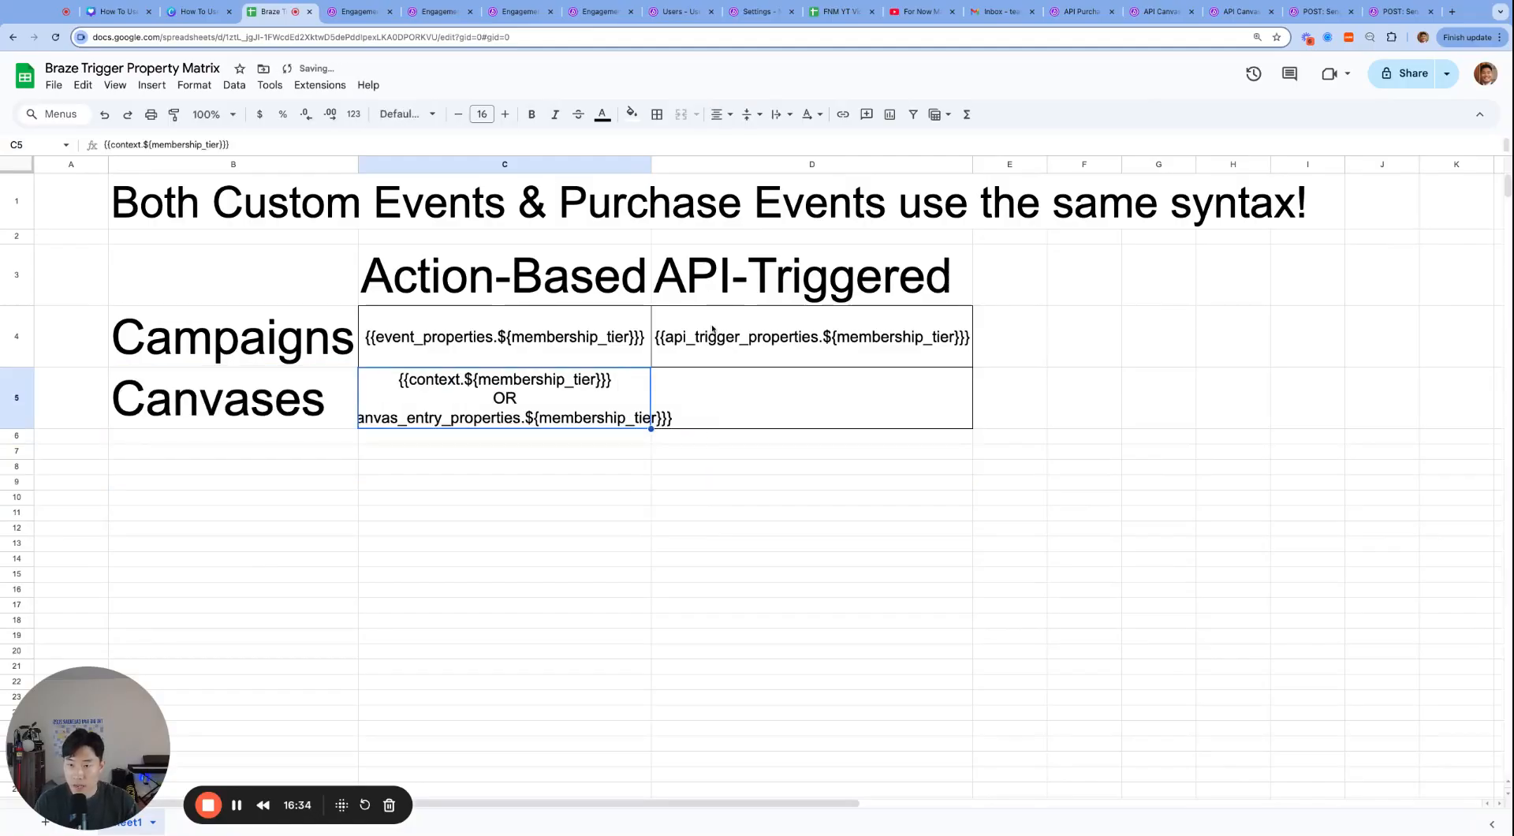
pyautogui.doubleClick(651, 164)
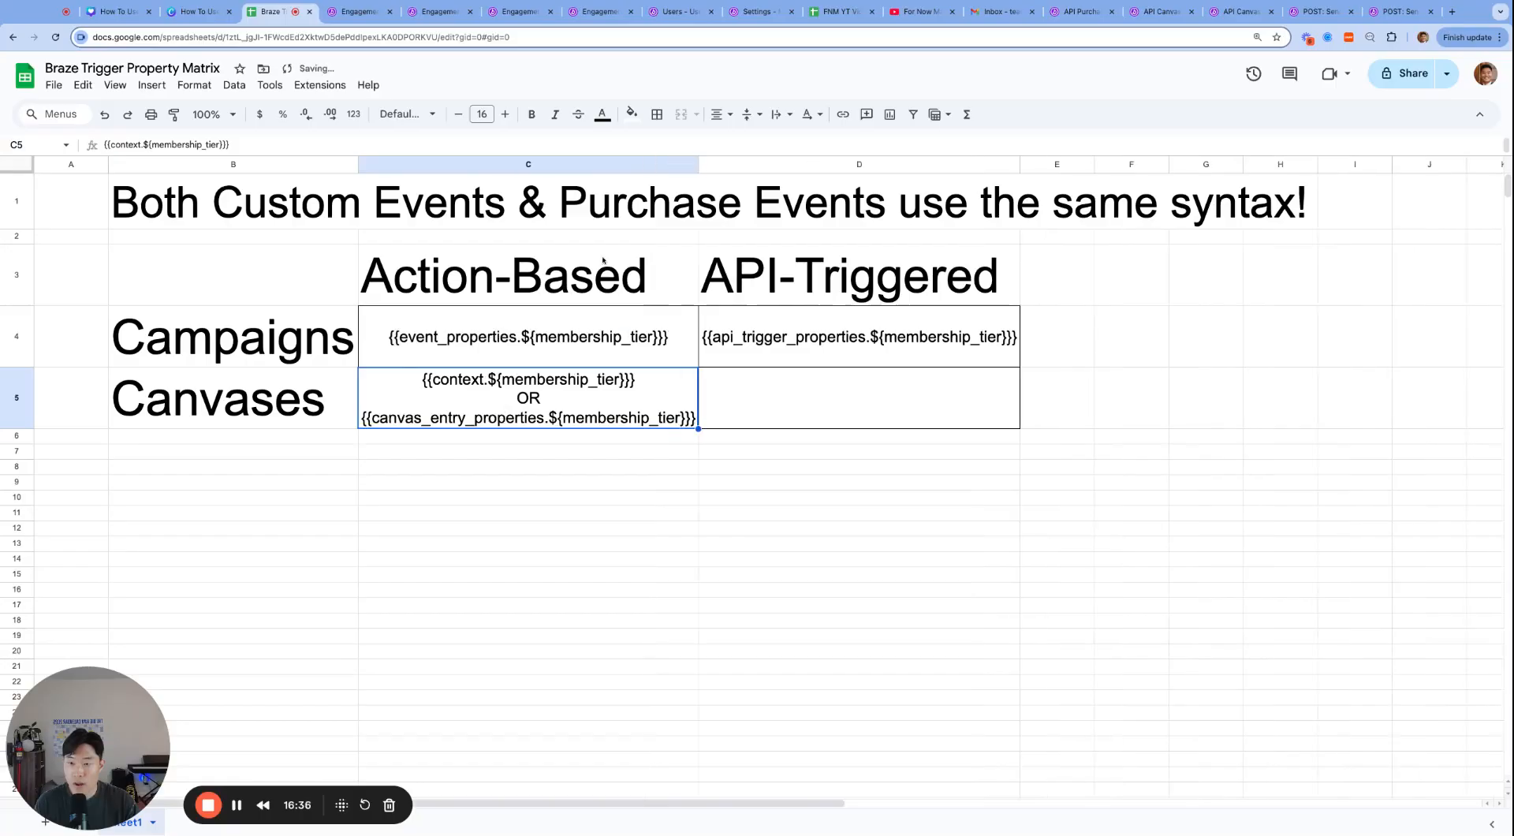
# - Duplicate the Action-Based Canvases cell's syntax into the API-Triggered Canvases cell (D5)
pyautogui.press('Right')
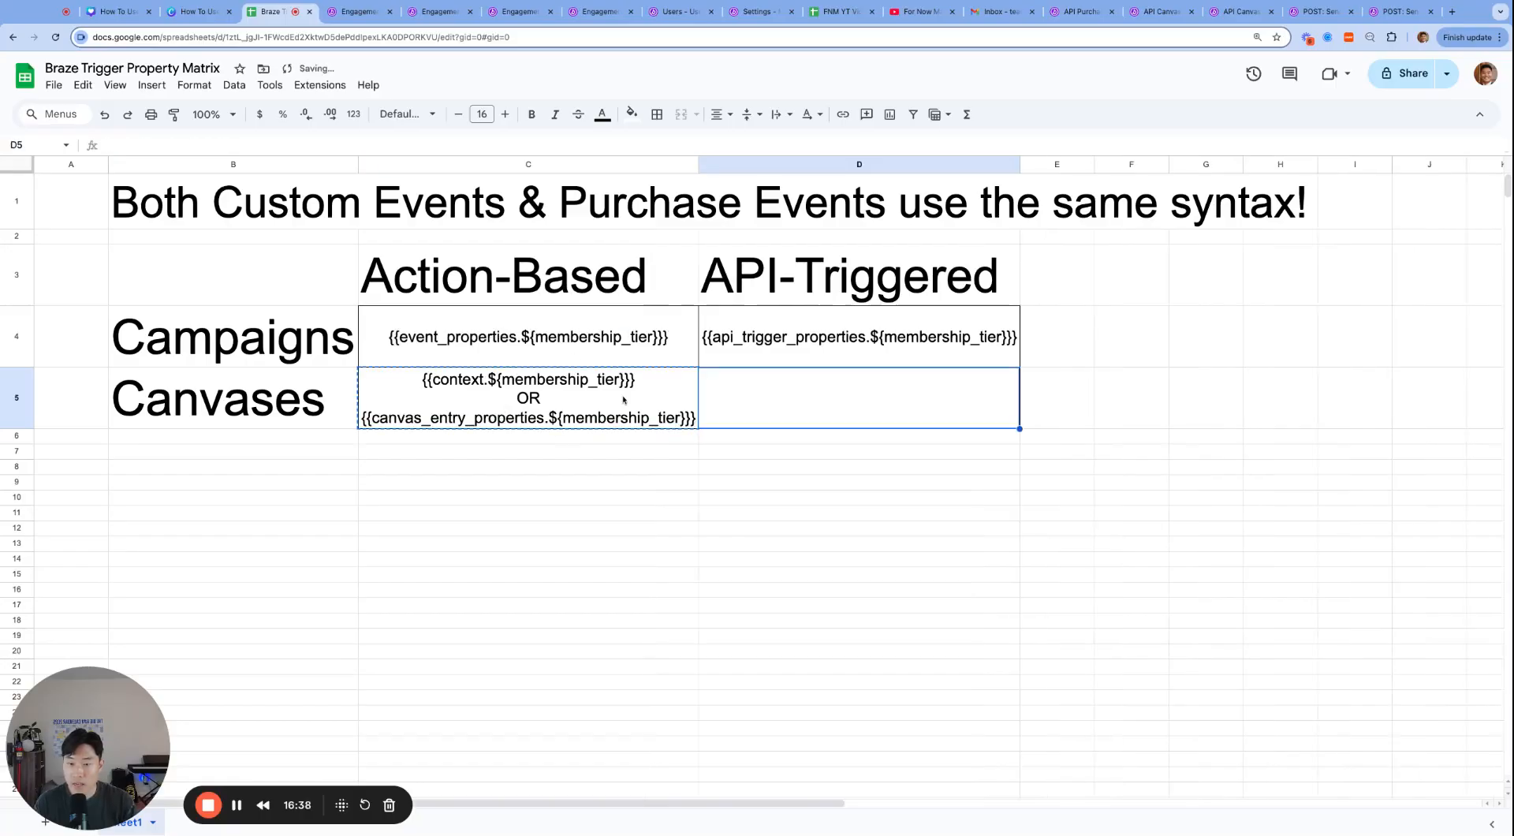
pyautogui.hotkey('ctrl', 'v')
pyautogui.click(834, 512)
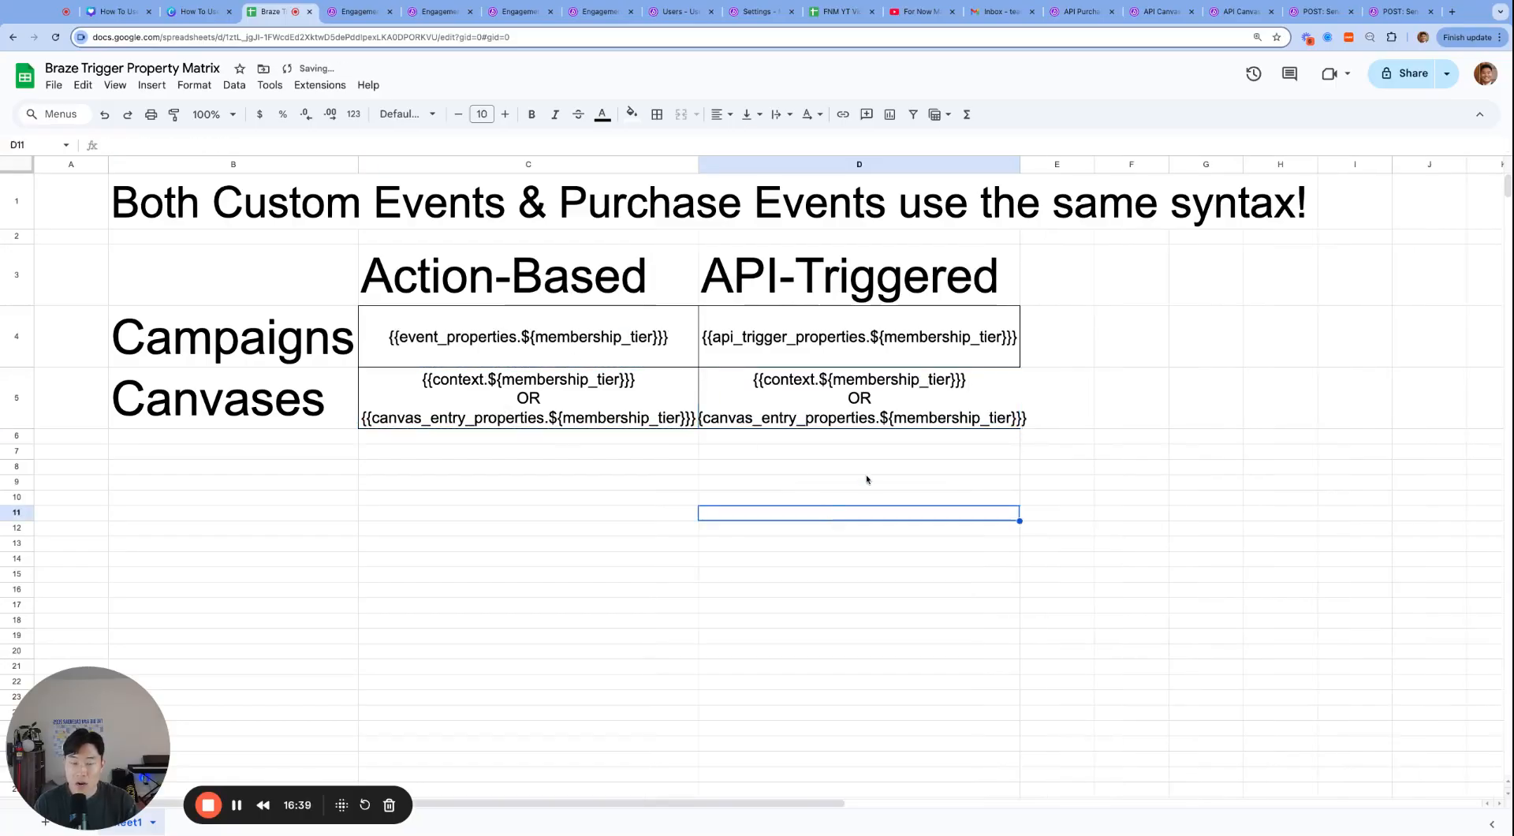
# - Add an "API Request" heading in F3, reusing the formatting of the API-Triggered heading
pyautogui.click(1070, 296)
pyautogui.press('Left')
pyautogui.hotkey('ctrl', 'c')
pyautogui.press('Right')
pyautogui.press('Right')
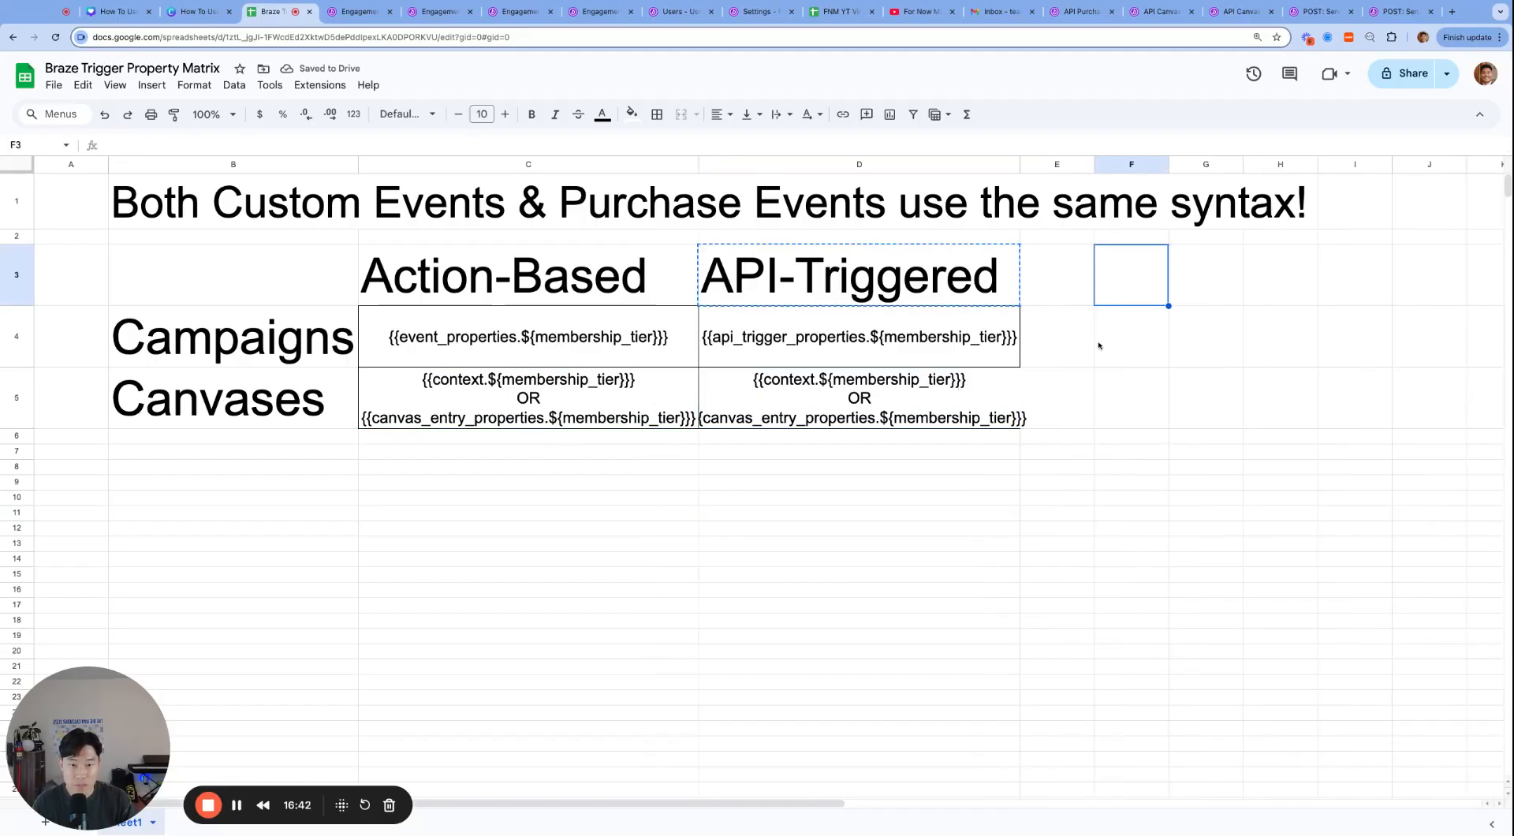
pyautogui.hotkey('ctrl', 'v')
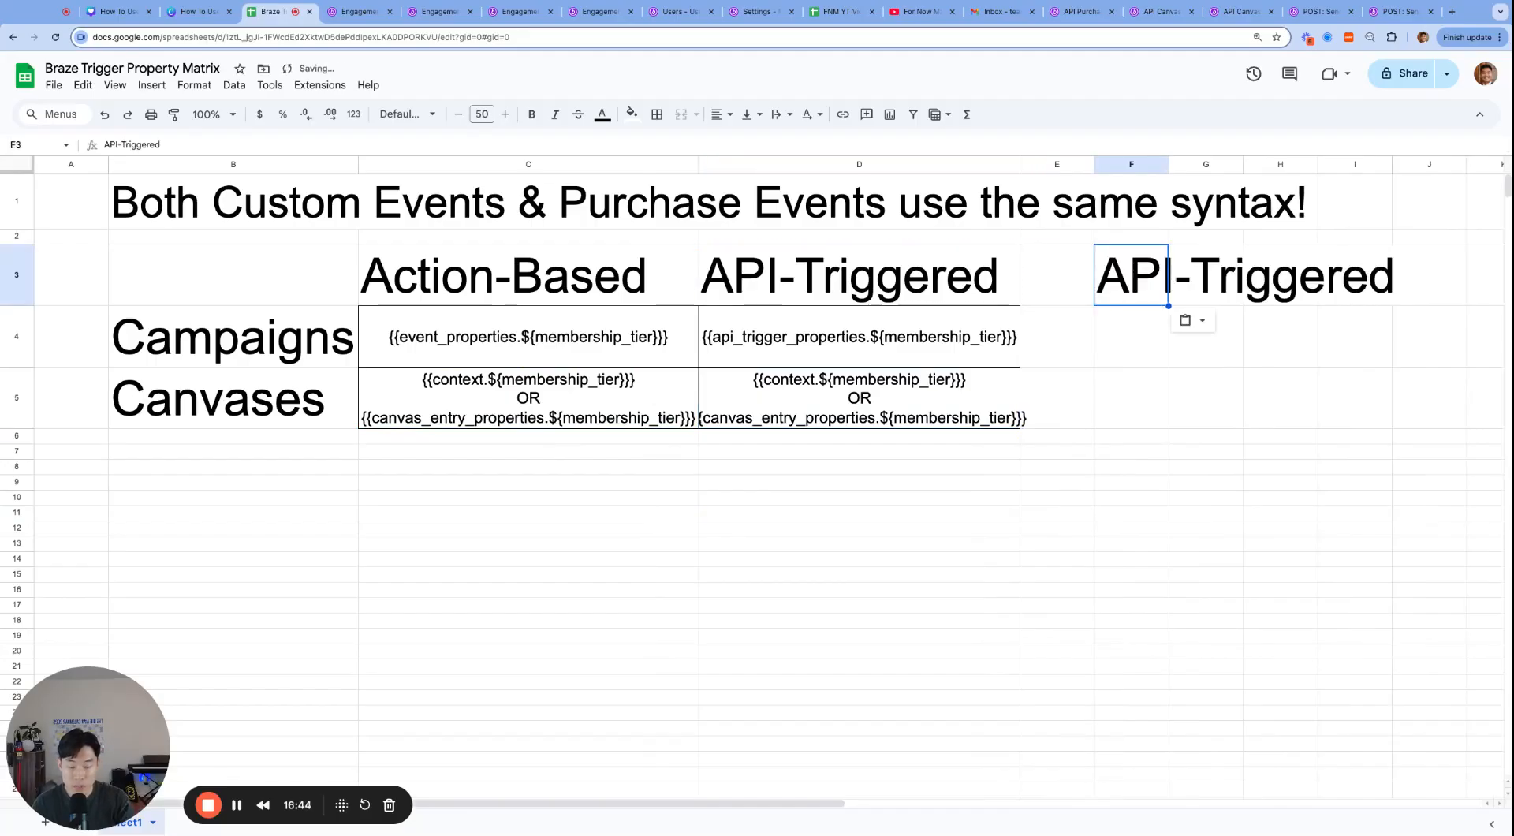
pyautogui.write('API-CALL')
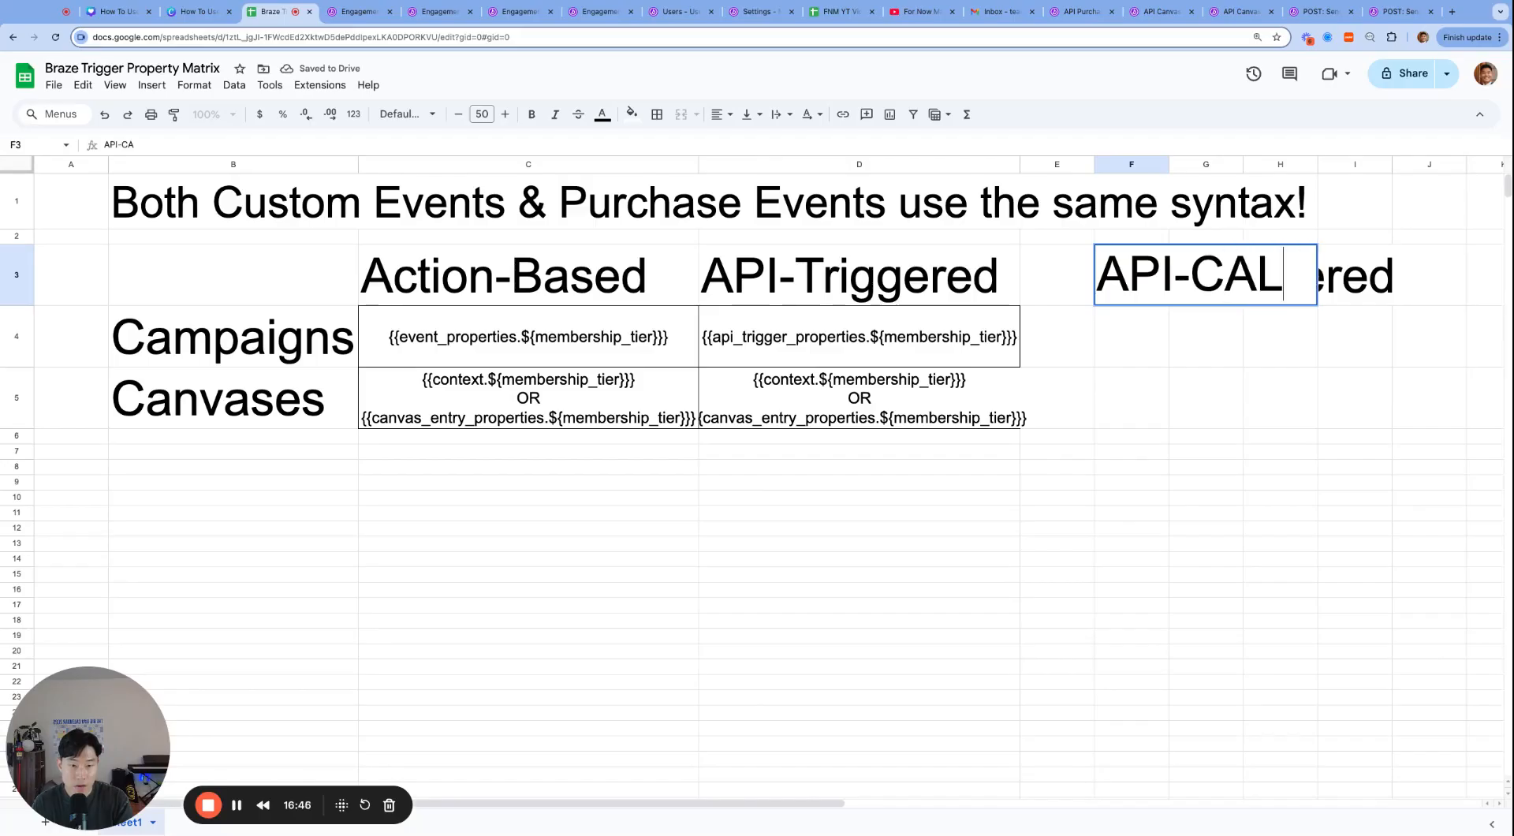
pyautogui.press('BackSpace')
pyautogui.press('BackSpace')
pyautogui.press('BackSpace')
pyautogui.write('all')
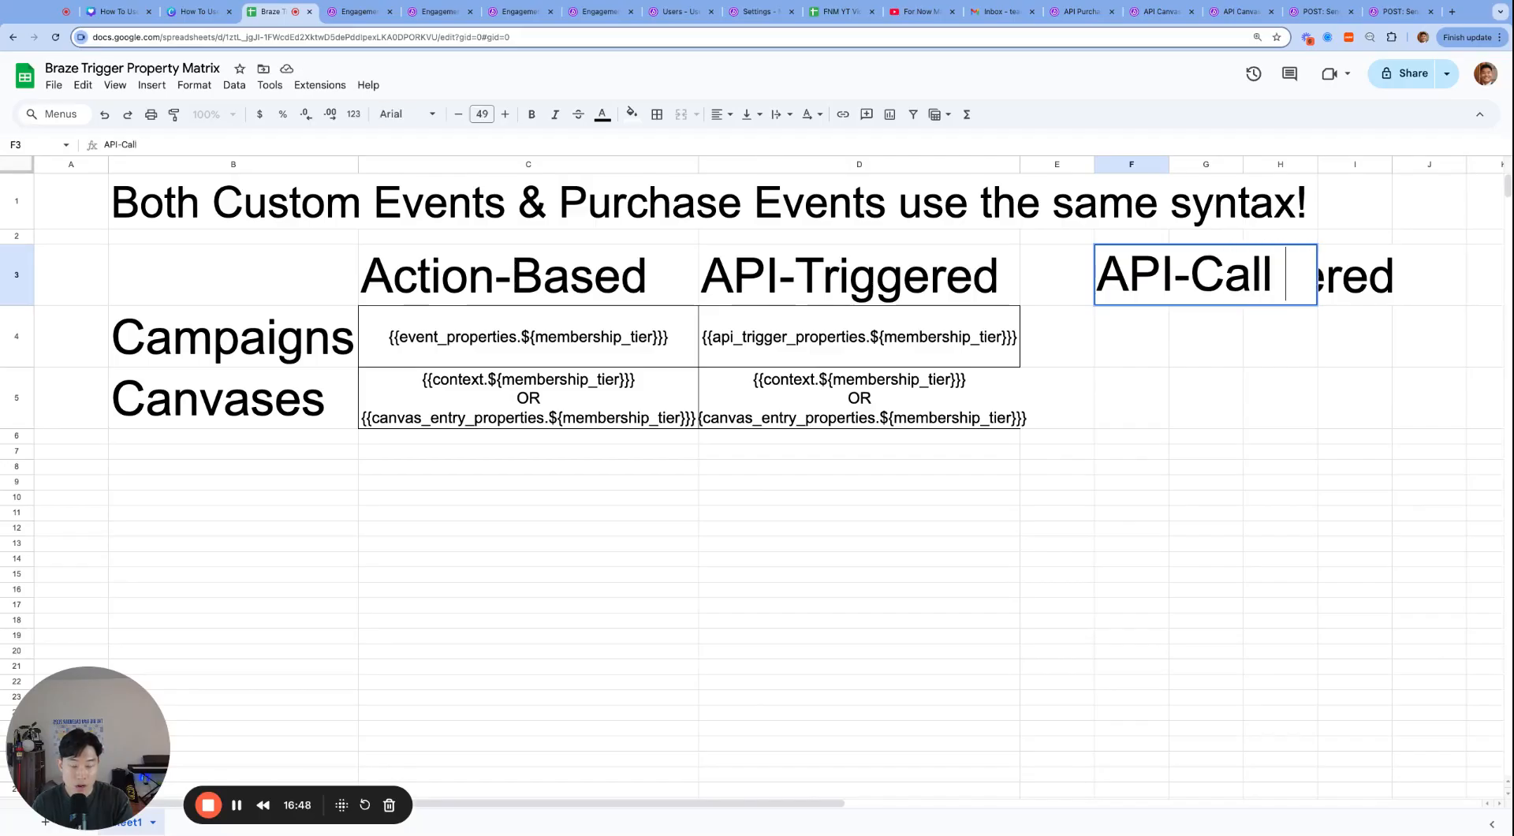
pyautogui.press('BackSpace')
pyautogui.press('BackSpace')
pyautogui.press('BackSpace')
pyautogui.press('BackSpace')
pyautogui.press('BackSpace')
pyautogui.press('BackSpace')
pyautogui.write('Request')
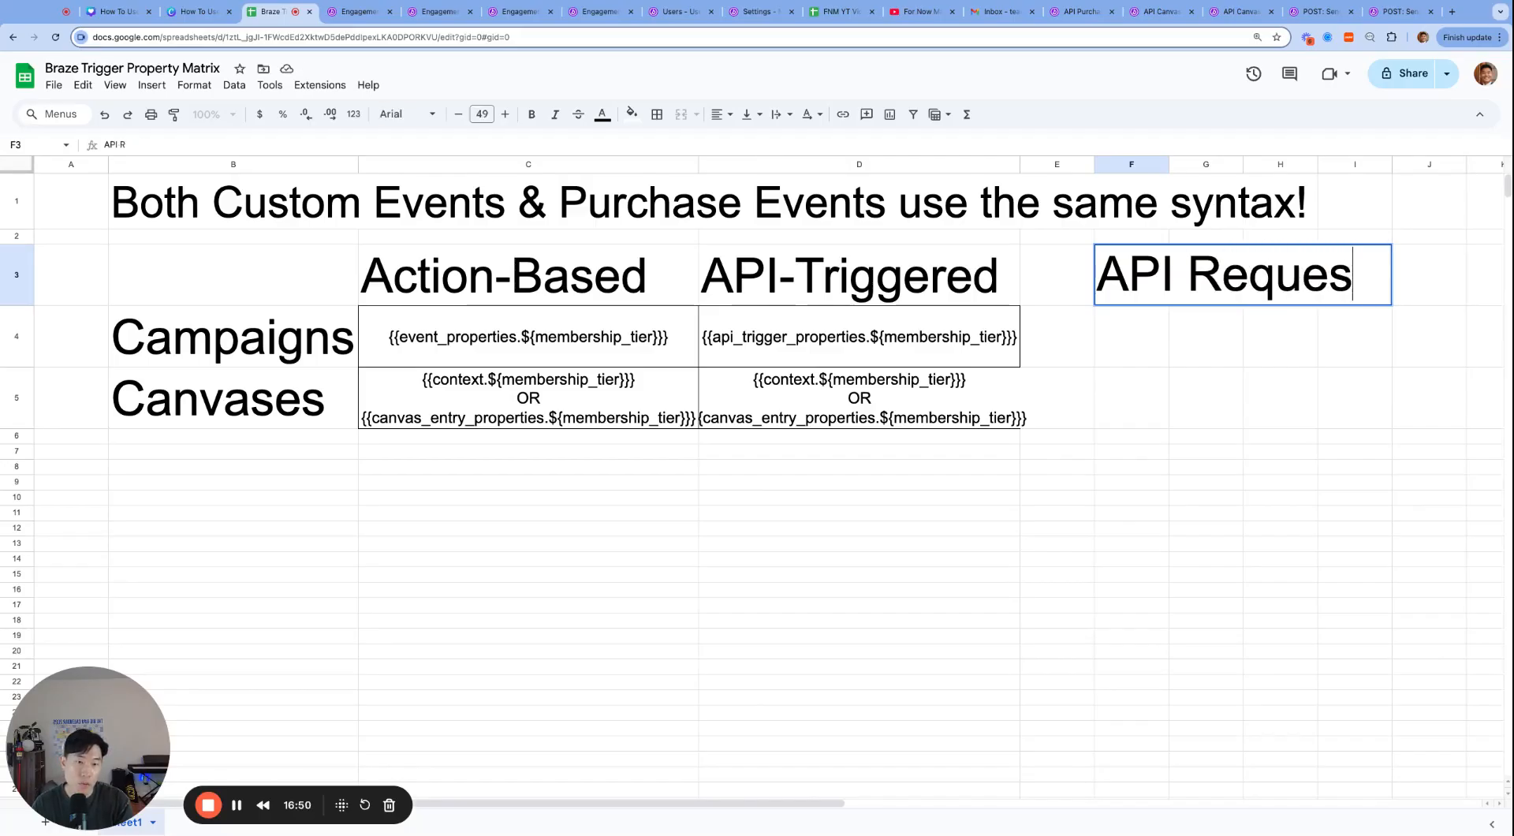
pyautogui.press('Return')
# - Enter trigger_properties in the Campaigns row under the API Request heading (F4)
pyautogui.press('Left')
pyautogui.press('Left')
pyautogui.press('Right')
pyautogui.press('Right')
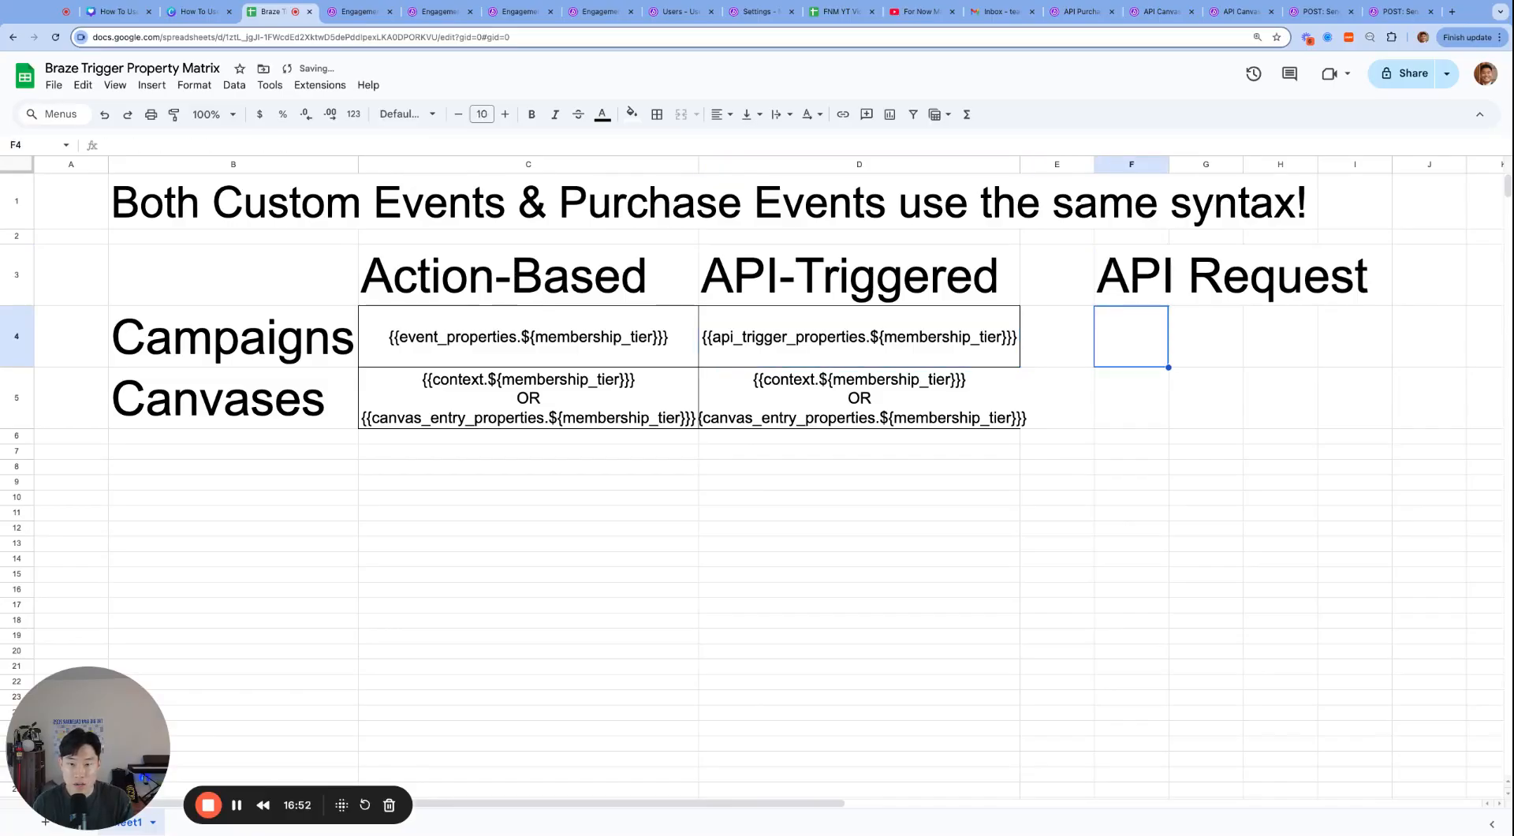
pyautogui.write('{')
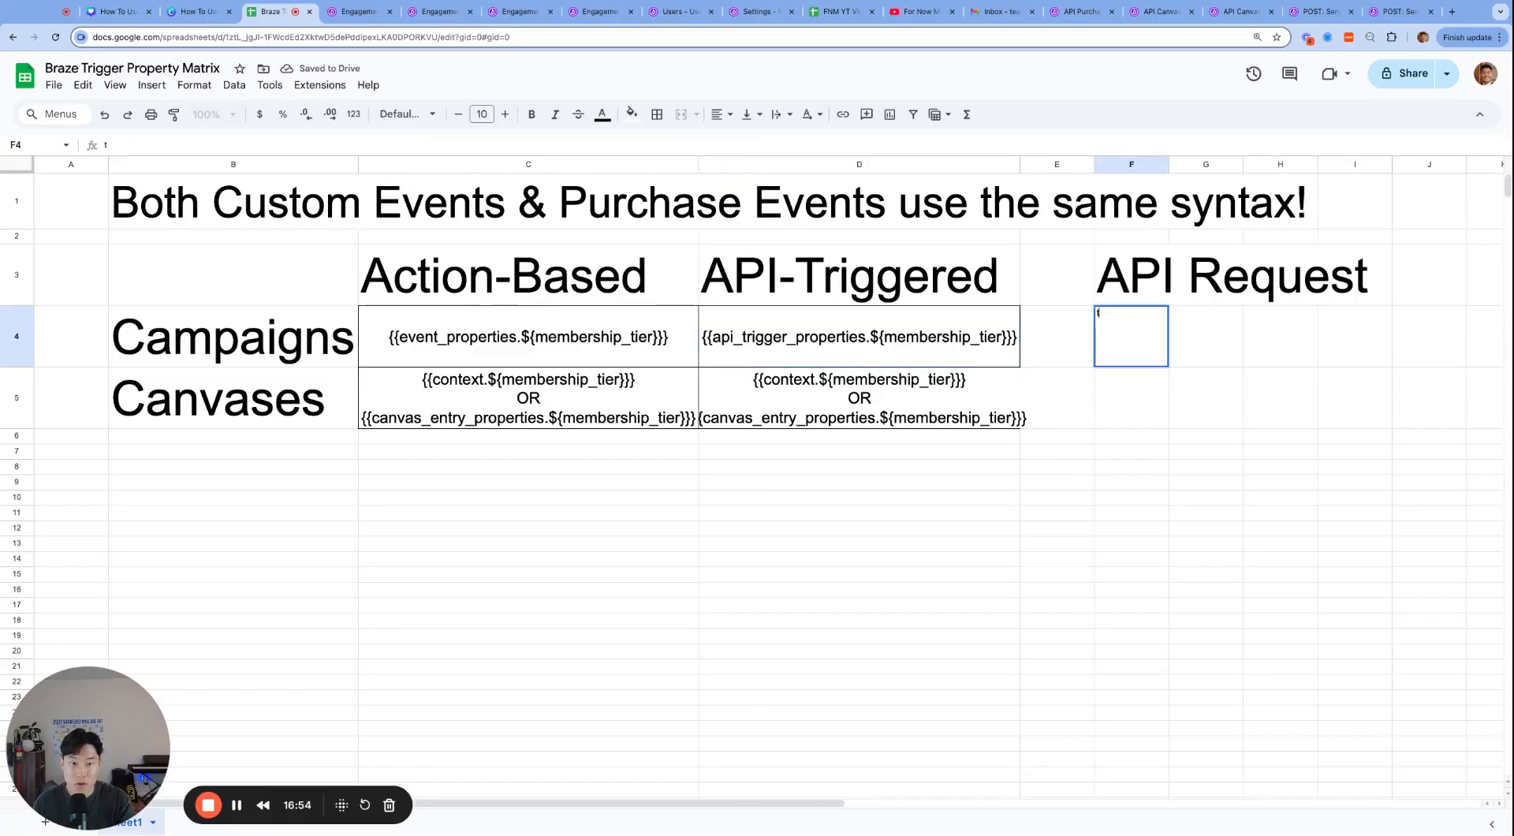
pyautogui.write('rigger_properties')
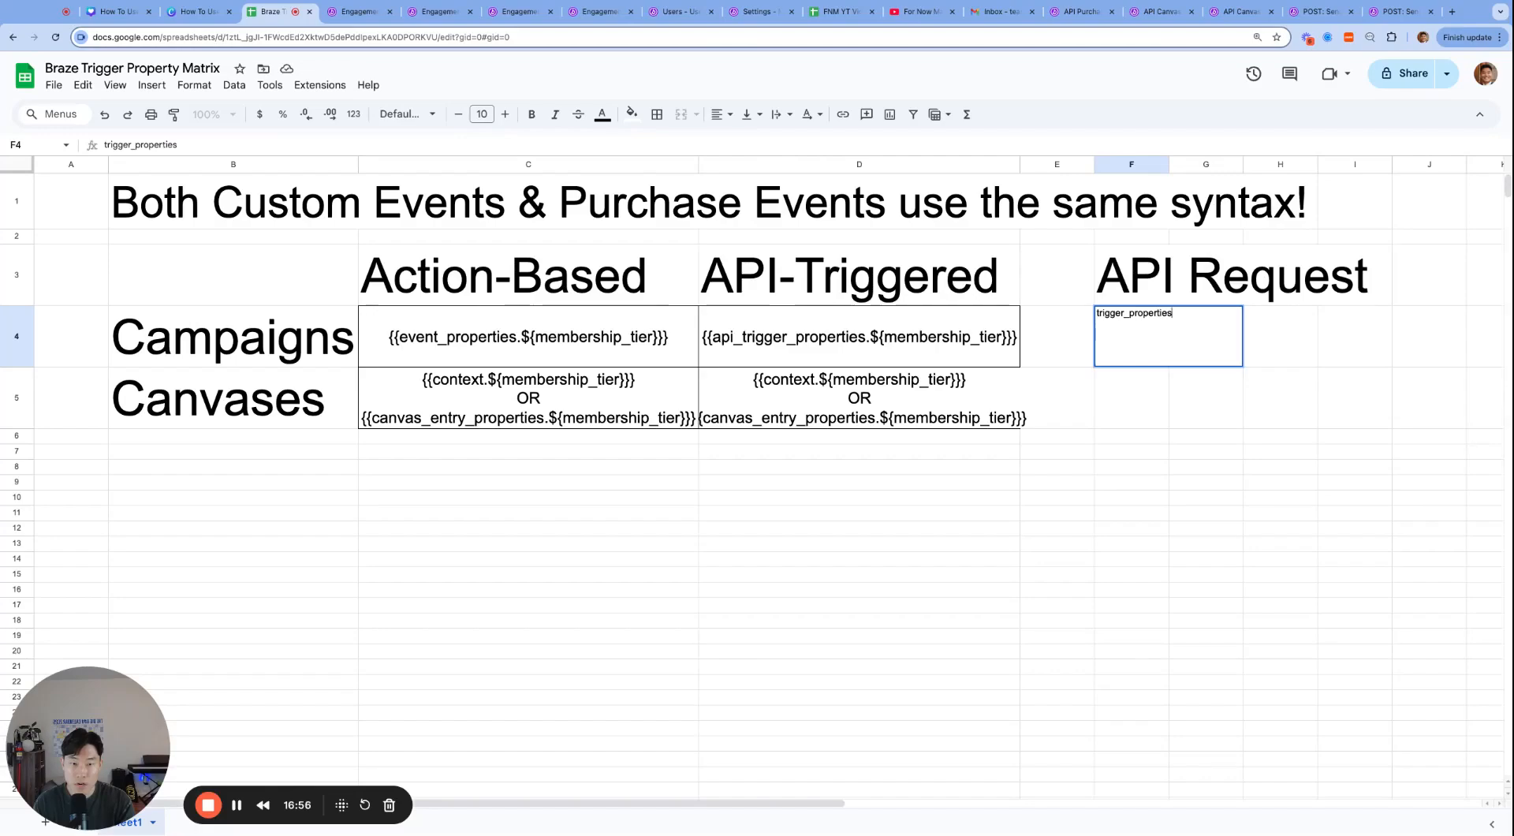
pyautogui.press('Return')
# - Copy the trigger_properties key from the API-triggered campaigns documentation's request body into cell F4 of the matrix
pyautogui.click(1403, 11)
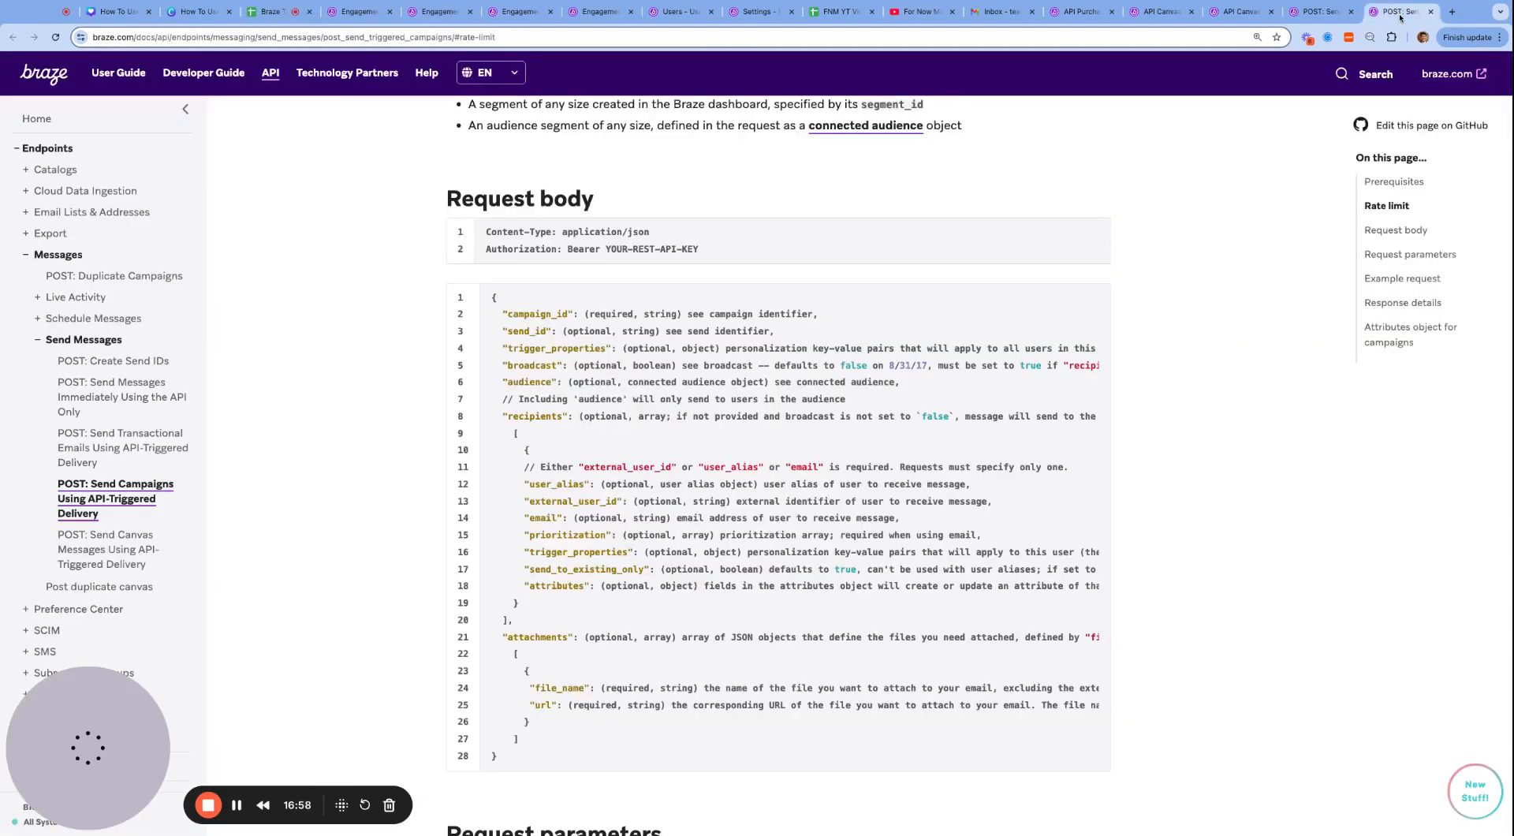
pyautogui.doubleClick(522, 346)
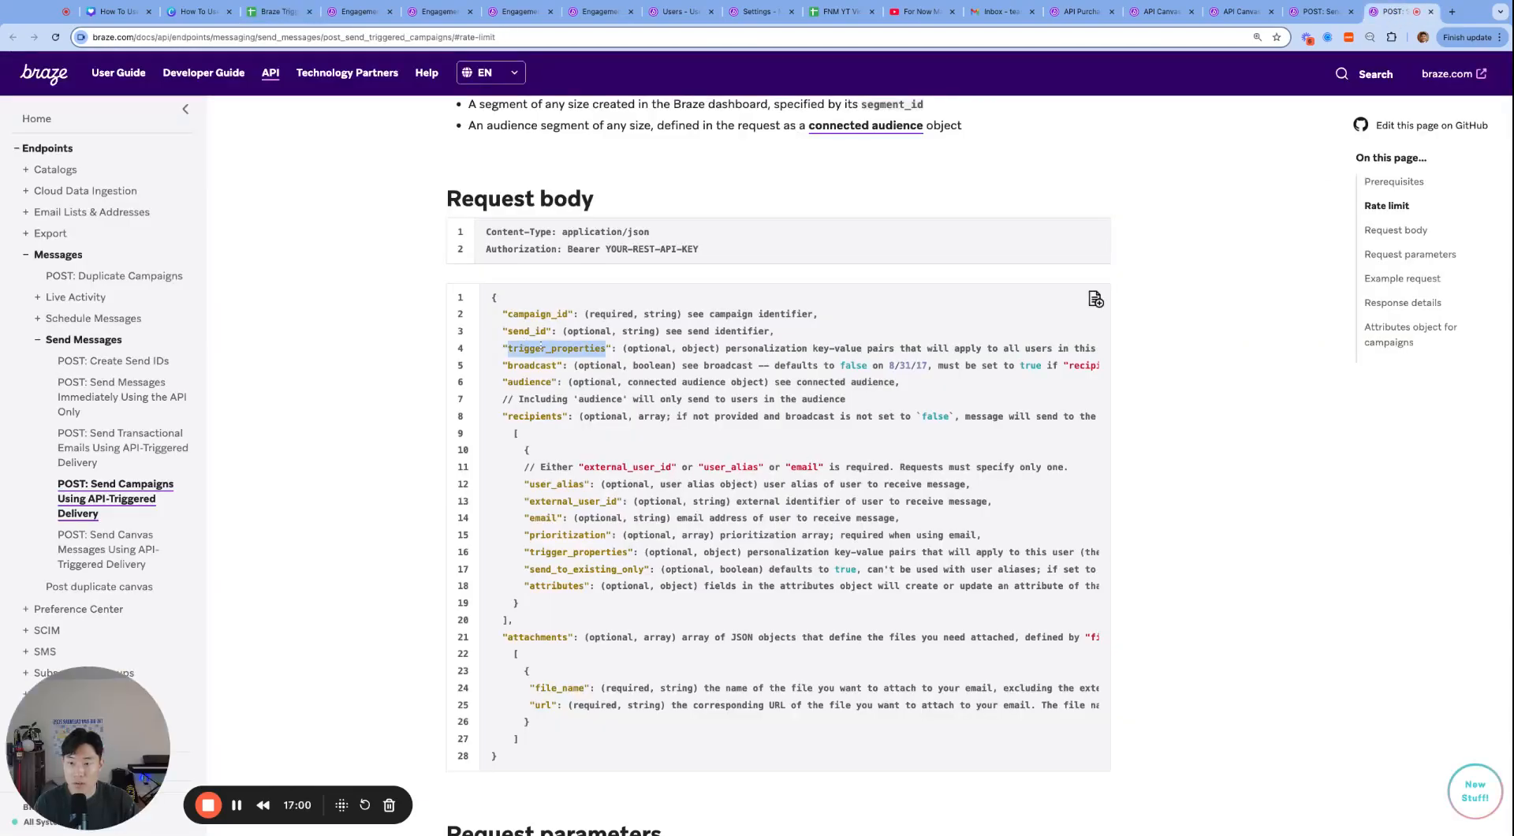
pyautogui.click(276, 11)
pyautogui.click(1134, 337)
pyautogui.hotkey('ctrl', 'v')
# - Copy the canvas_entry_properties parameter from the API-triggered Canvas documentation into the Canvases row under API Request (F5)
pyautogui.click(1316, 12)
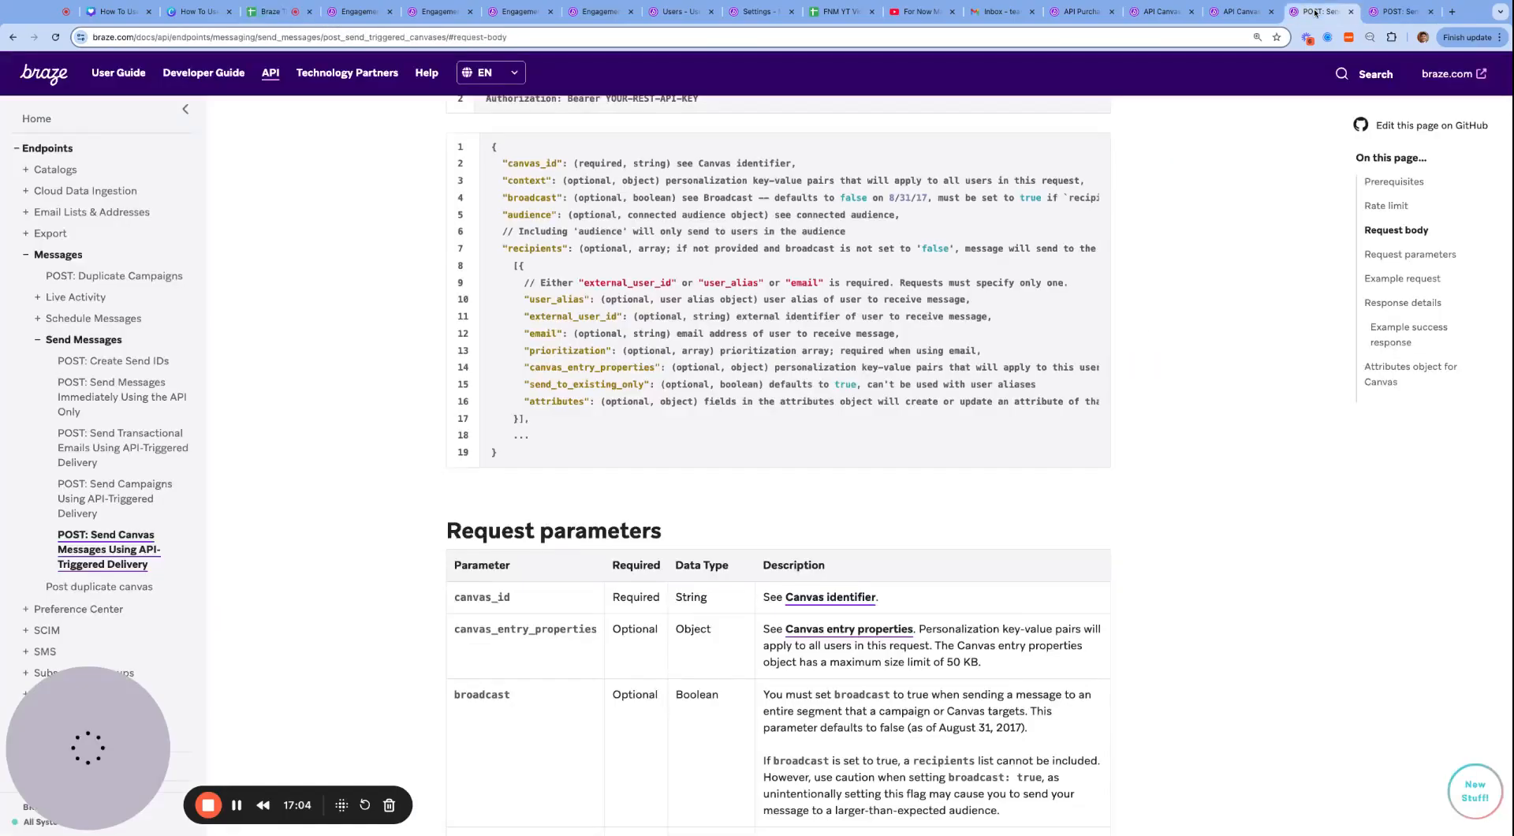
pyautogui.scroll(-2, 623, 388)
pyautogui.doubleClick(514, 529)
pyautogui.click(294, 8)
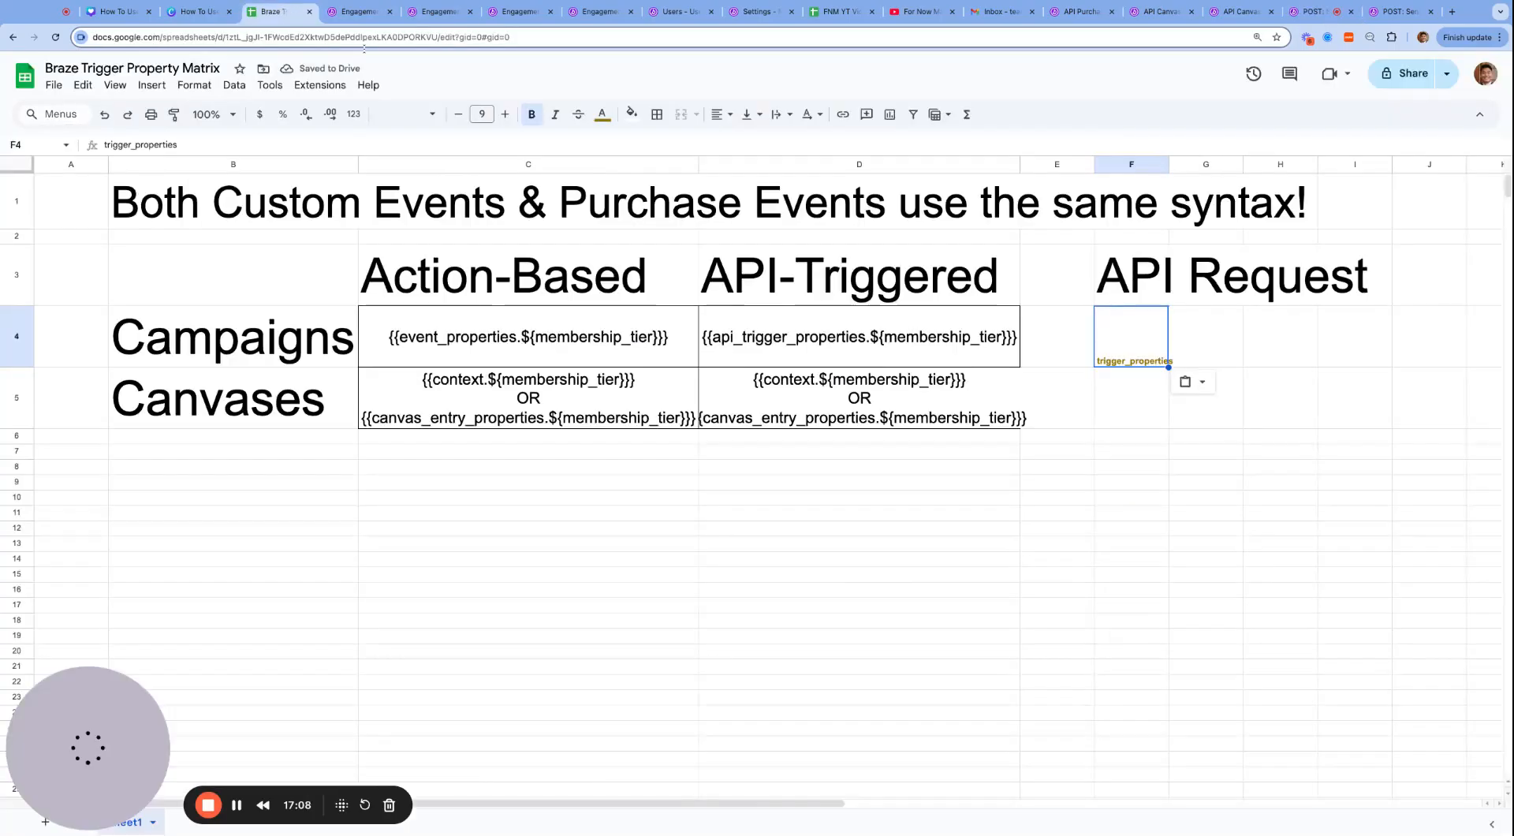
pyautogui.click(1152, 394)
pyautogui.hotkey('ctrl', 'v')
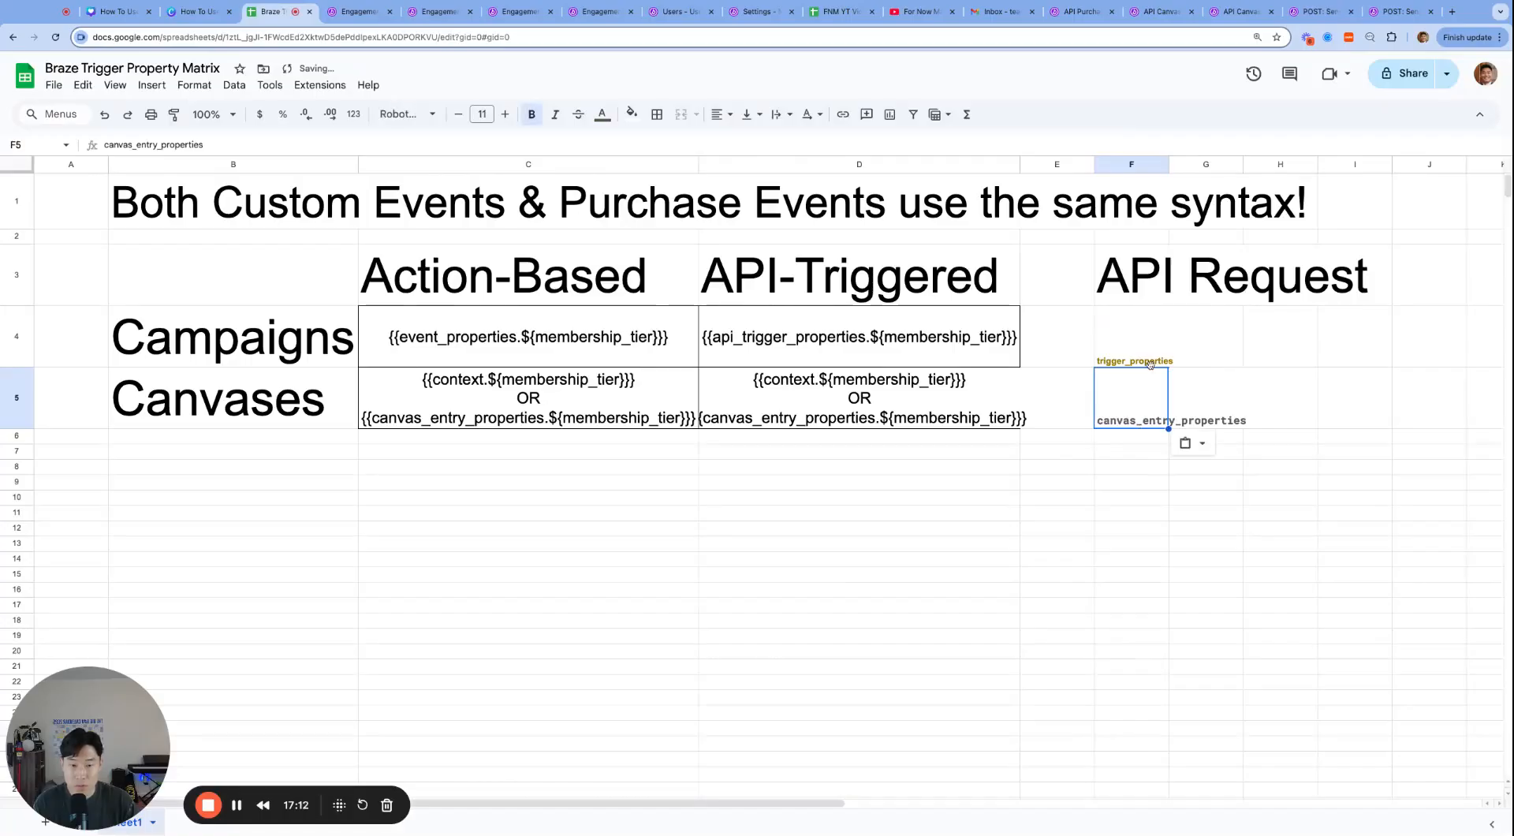
# - Review the API Request entries and the four Liquid syntax cells C4:D5 in the matrix
pyautogui.click(1100, 487)
pyautogui.click(1139, 422)
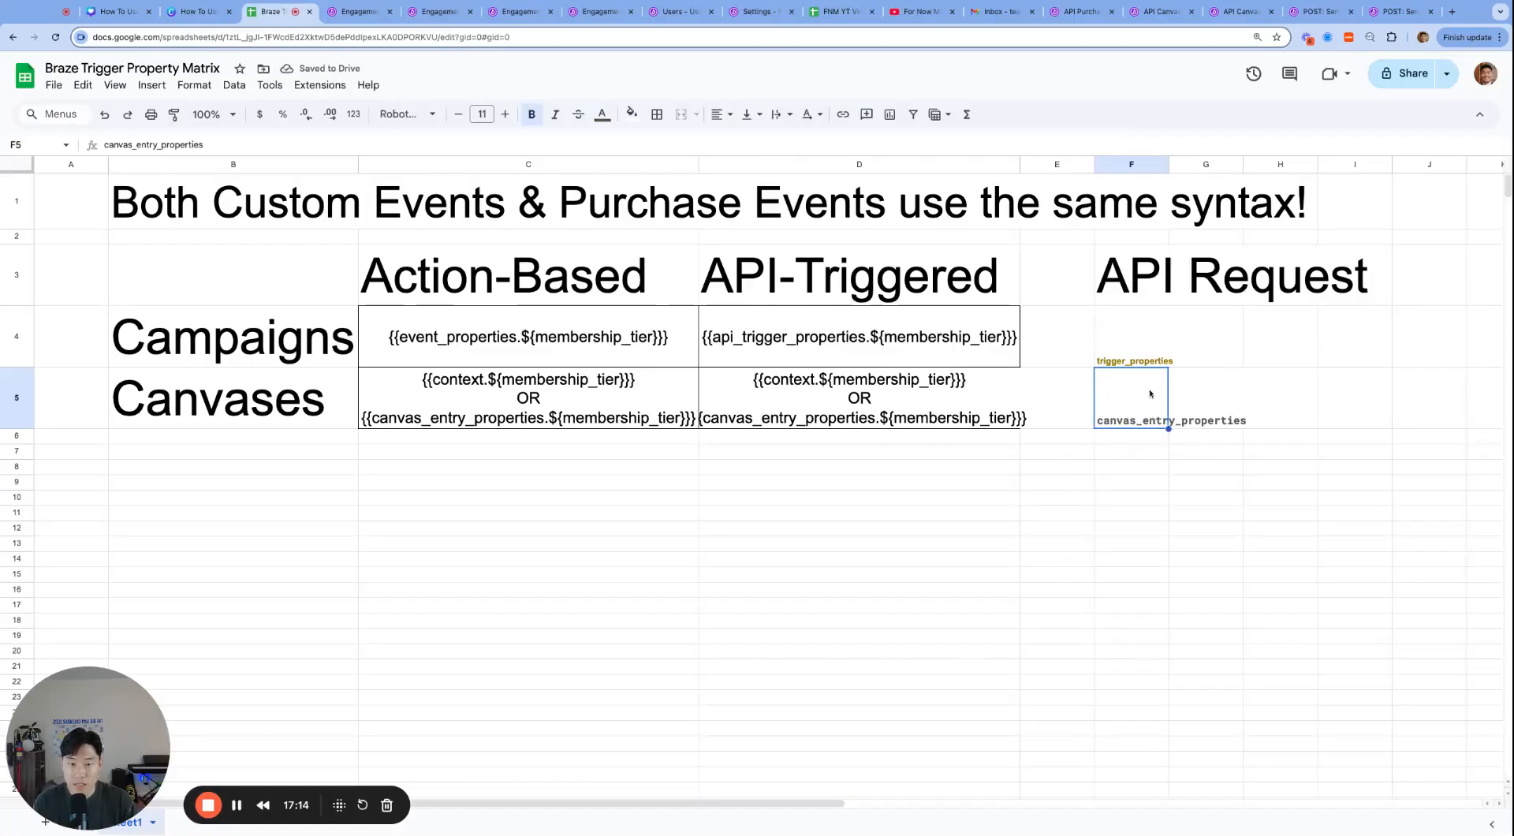
pyautogui.press('Up')
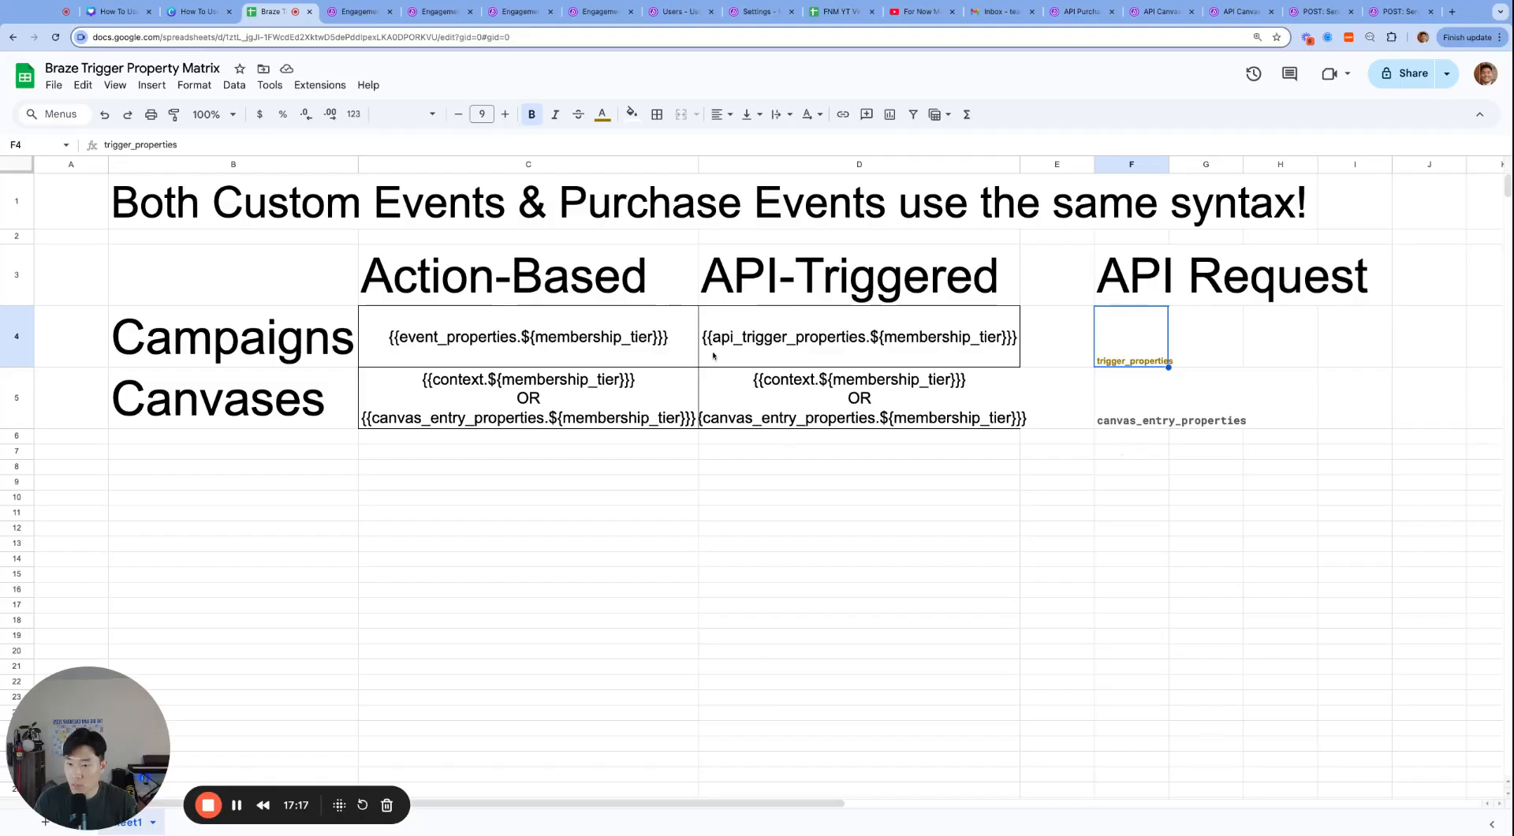
pyautogui.click(596, 341)
pyautogui.hotkey('shift', 'Right')
pyautogui.hotkey('shift', 'Down')
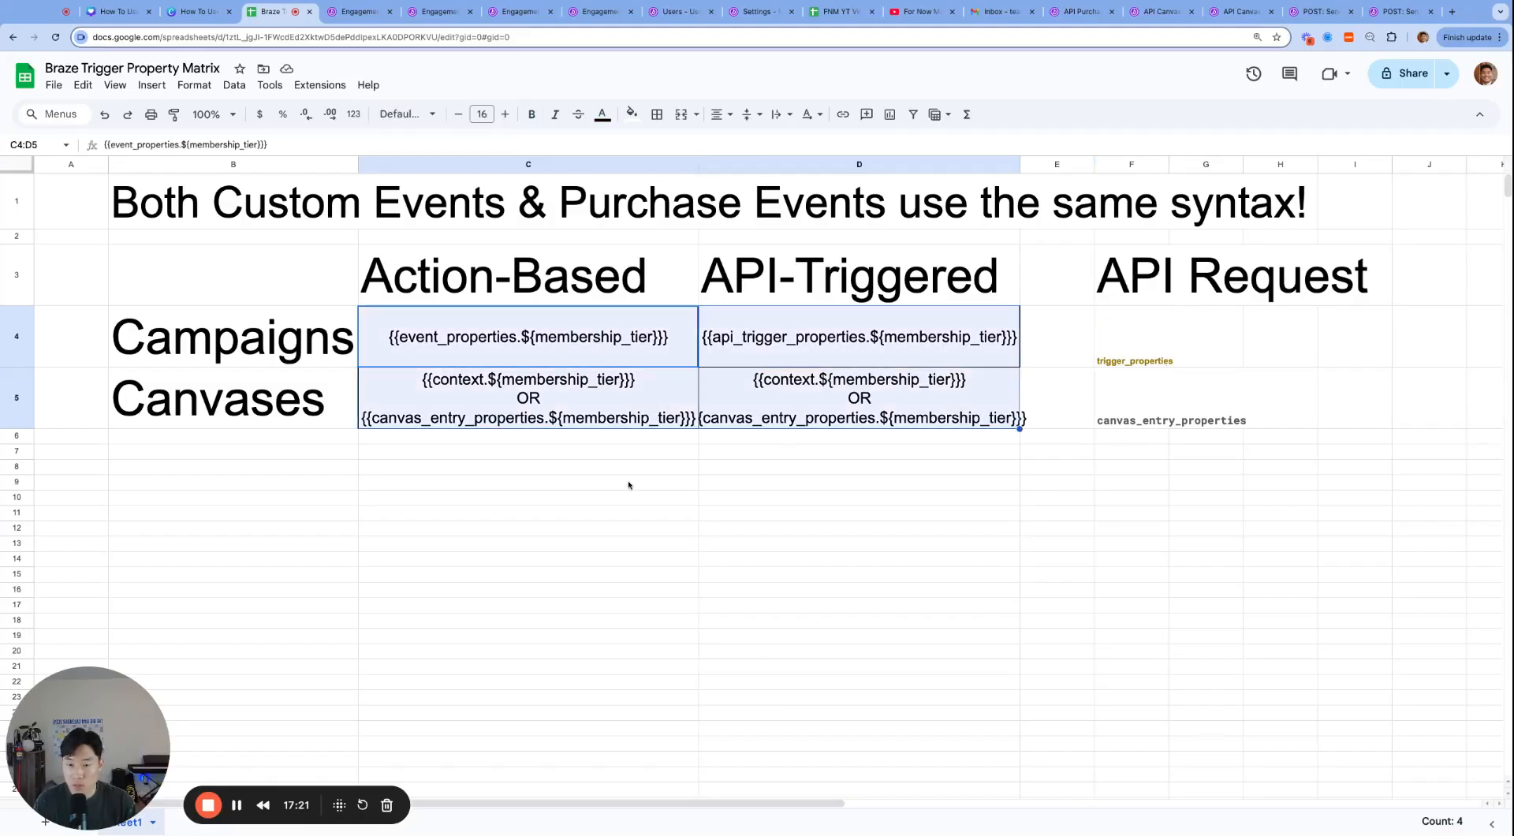
pyautogui.click(695, 514)
# - Increase the font size of trigger_properties in the Campaigns row of the API Request column by ten steps
pyautogui.click(1166, 326)
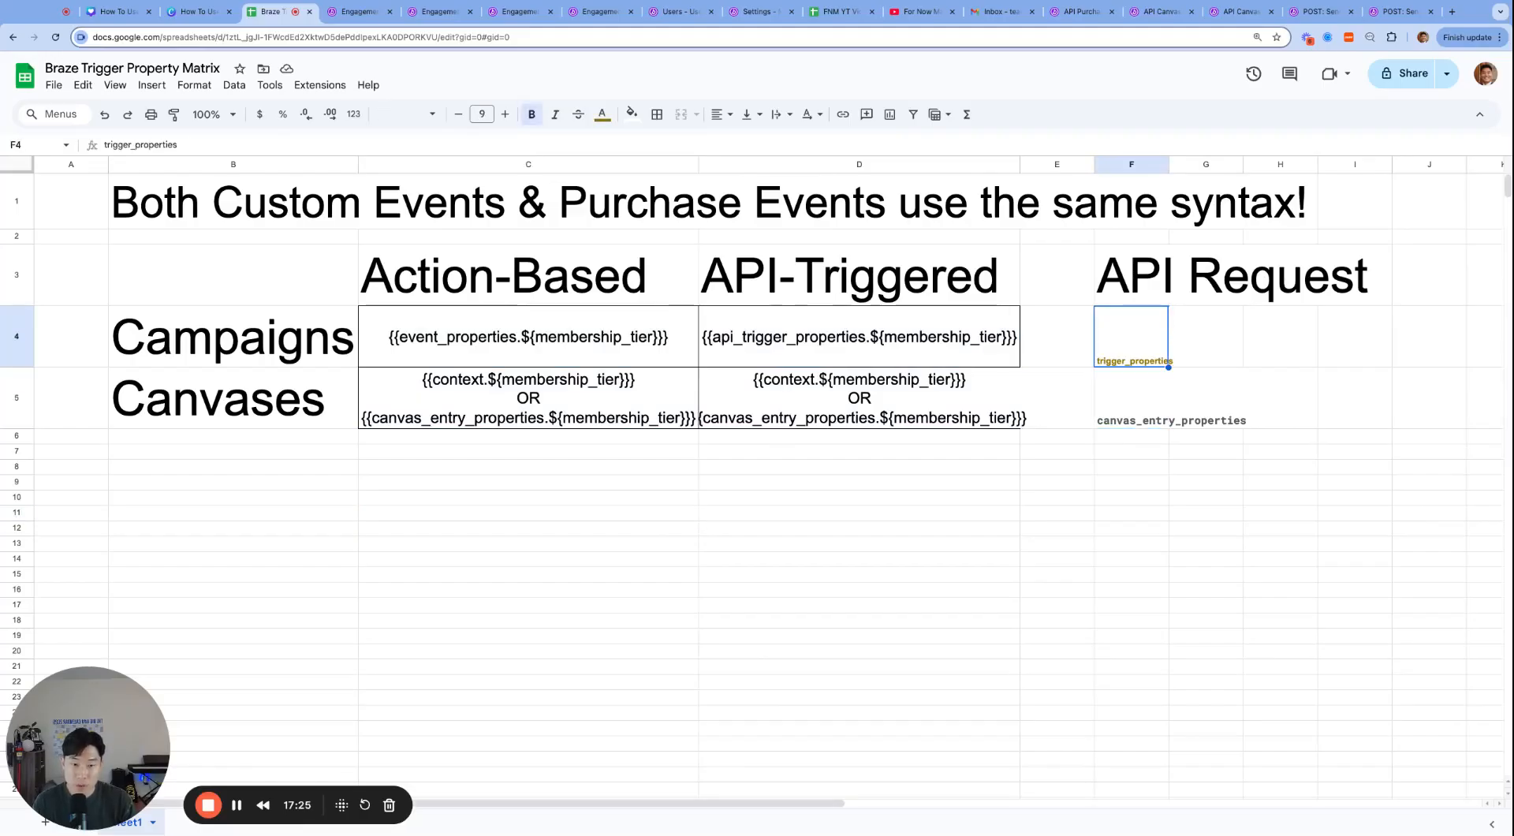
pyautogui.moveTo(1151, 334)
pyautogui.mouseDown()
pyautogui.moveTo(1191, 336)
pyautogui.moveTo(1151, 336)
pyautogui.mouseUp()
pyautogui.press('super+shift+period')
pyautogui.press('super+shift+period')
pyautogui.press('super+shift+period')
pyautogui.press('super+shift+period')
pyautogui.press('super+shift+period')
pyautogui.press('super+shift+period')
pyautogui.press('super+shift+period')
pyautogui.press('super+shift+period')
pyautogui.press('super+shift+period')
pyautogui.press('super+shift+period')
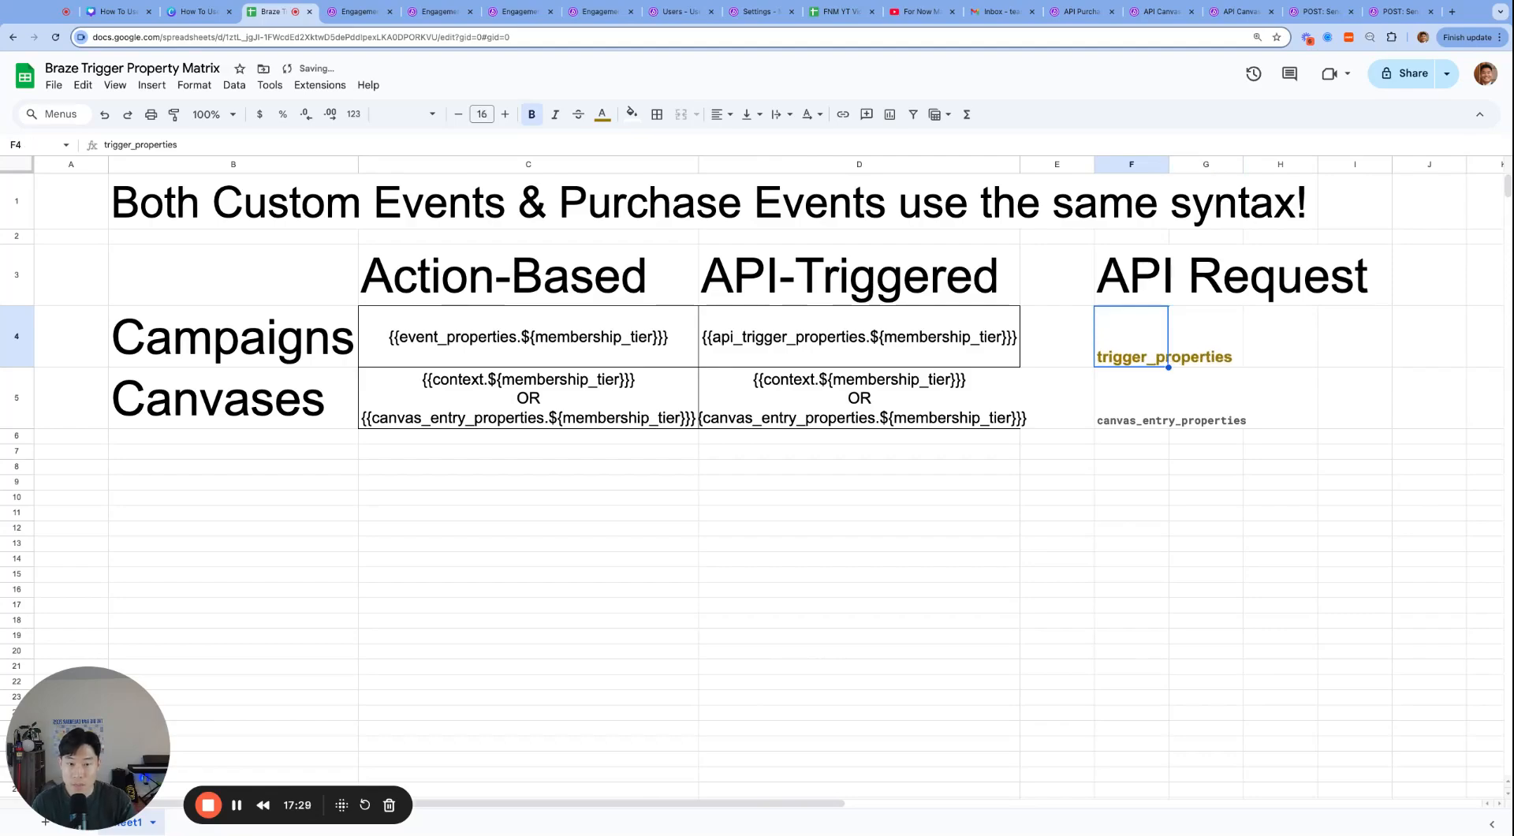
# - Increase the font size of canvas_entry_properties in the Canvases row of the API Request column
pyautogui.press('Down')
pyautogui.press('super+shift+period')
pyautogui.press('super+shift+period')
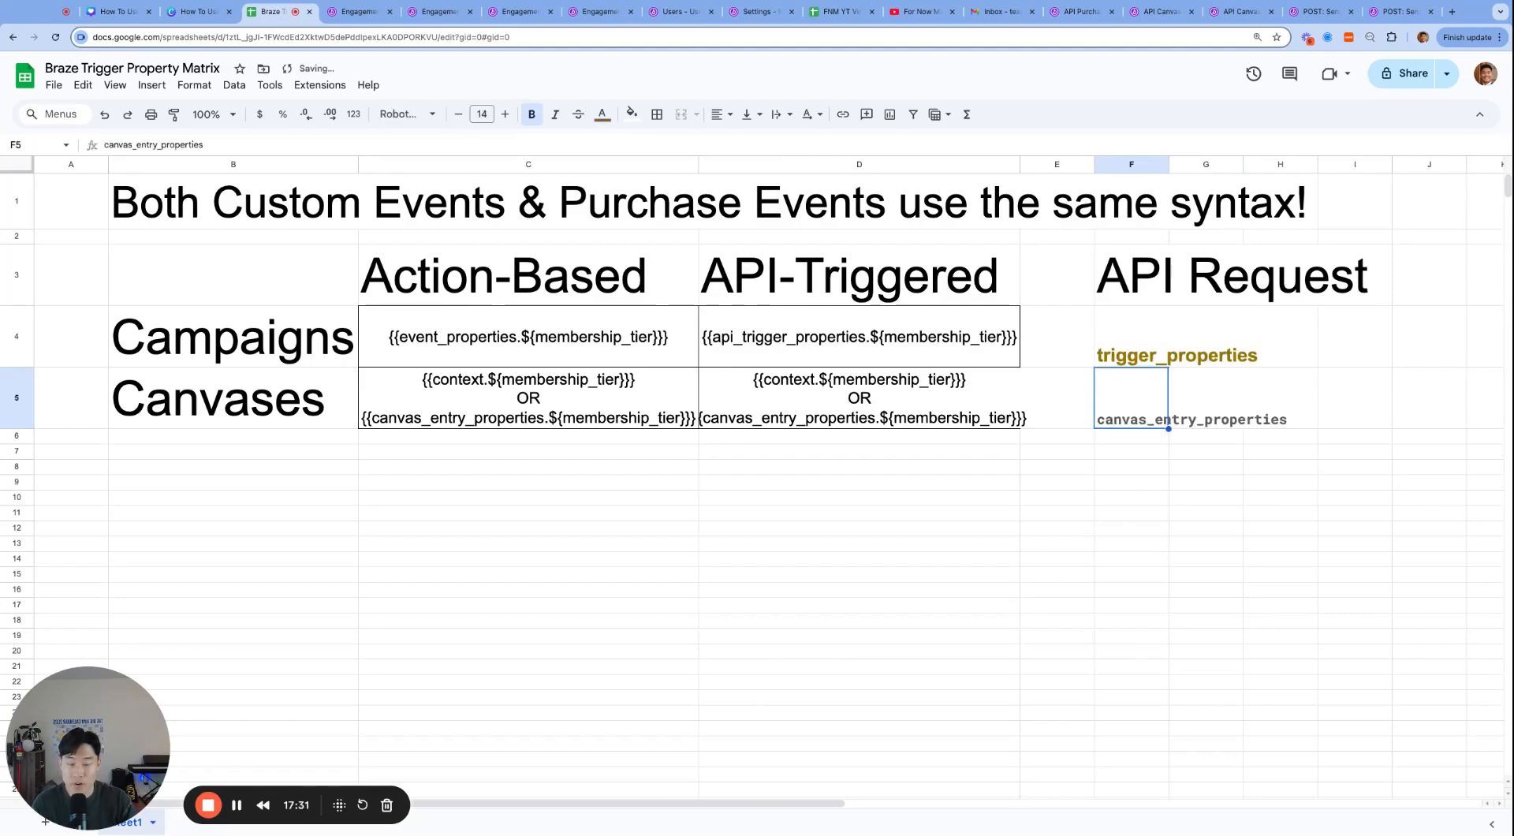